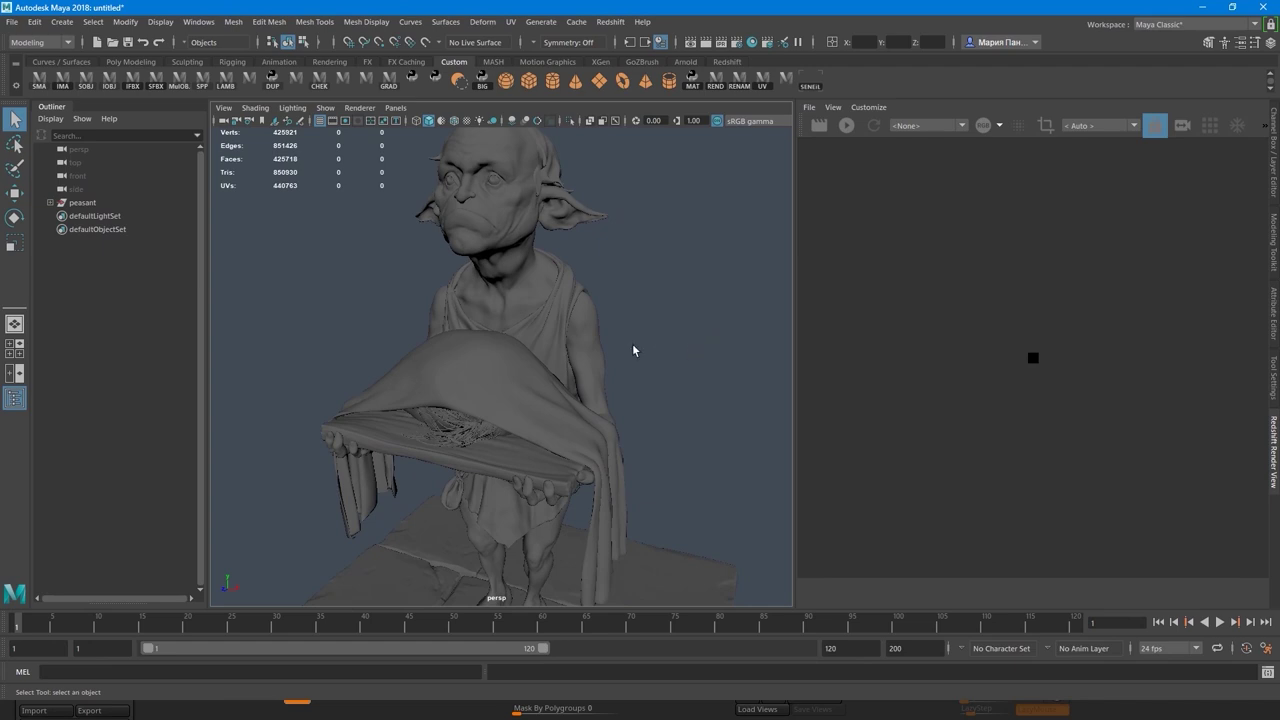
Inspect the peasant model's UV layout in the UV editor, checking how the shells are spread across the UDIM tiles
alt+right_drag(662, 366, 643, 367)
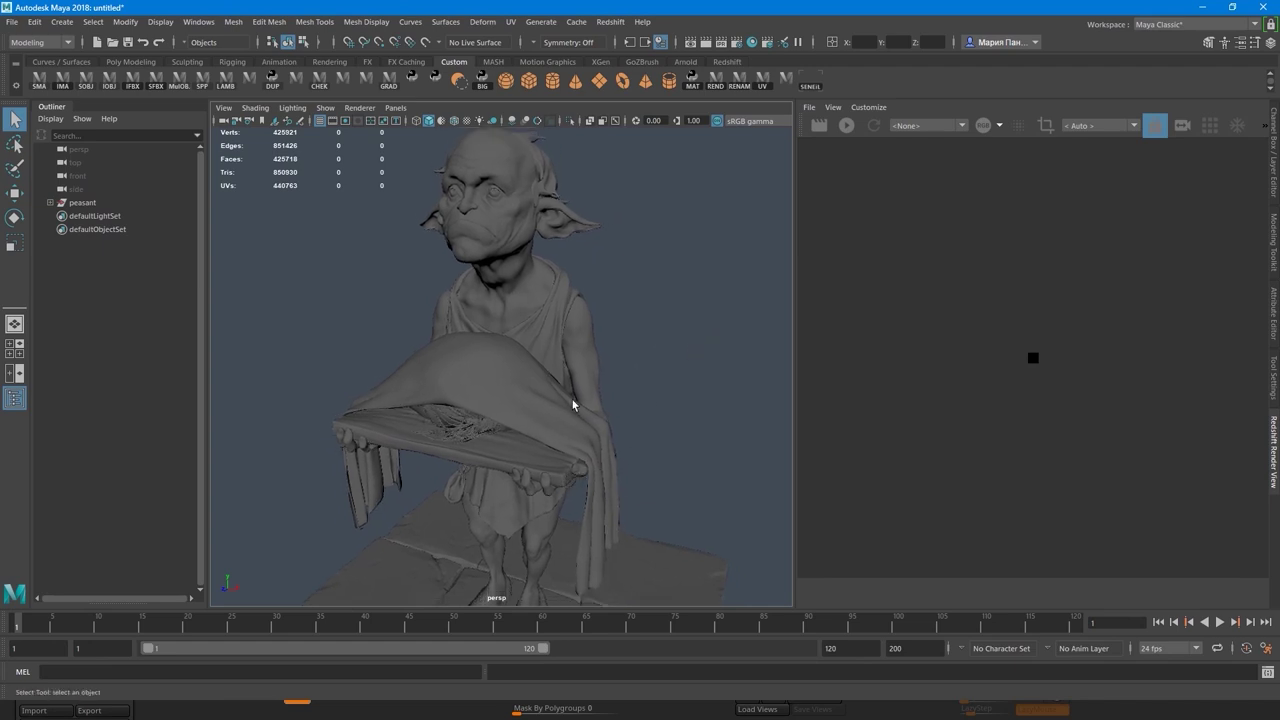
alt+drag(573, 405, 586, 380)
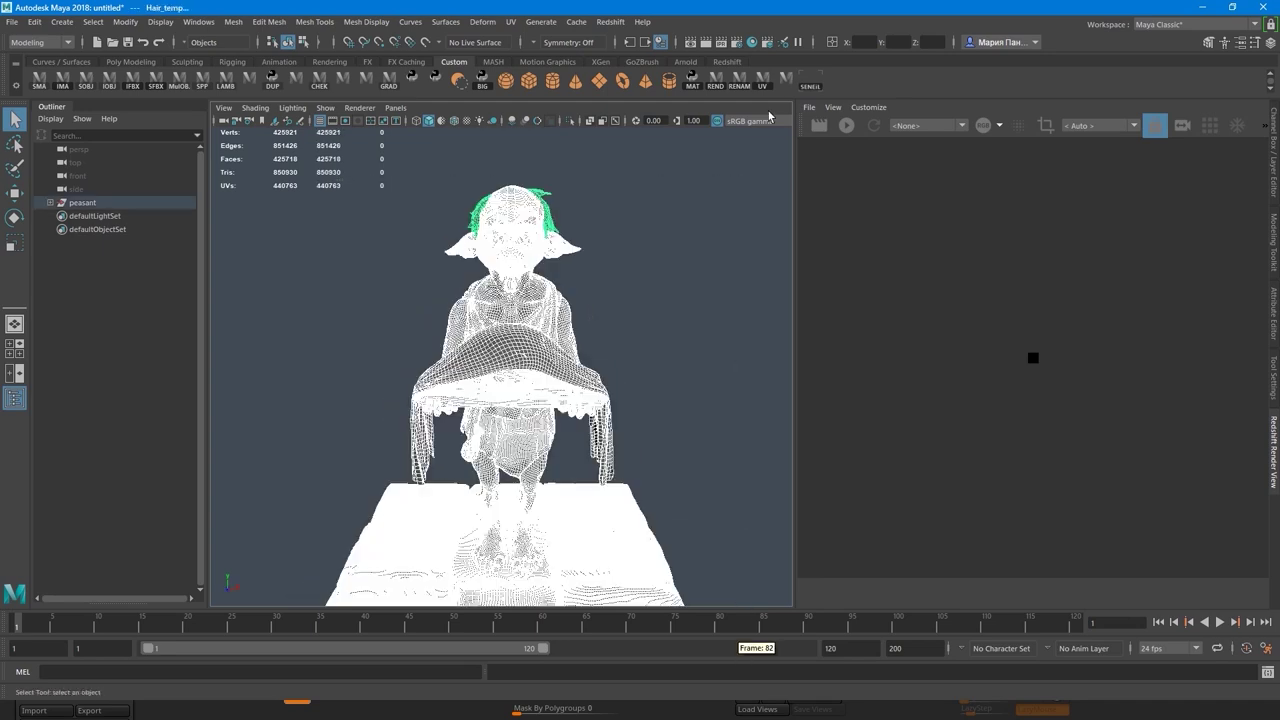
click(763, 79)
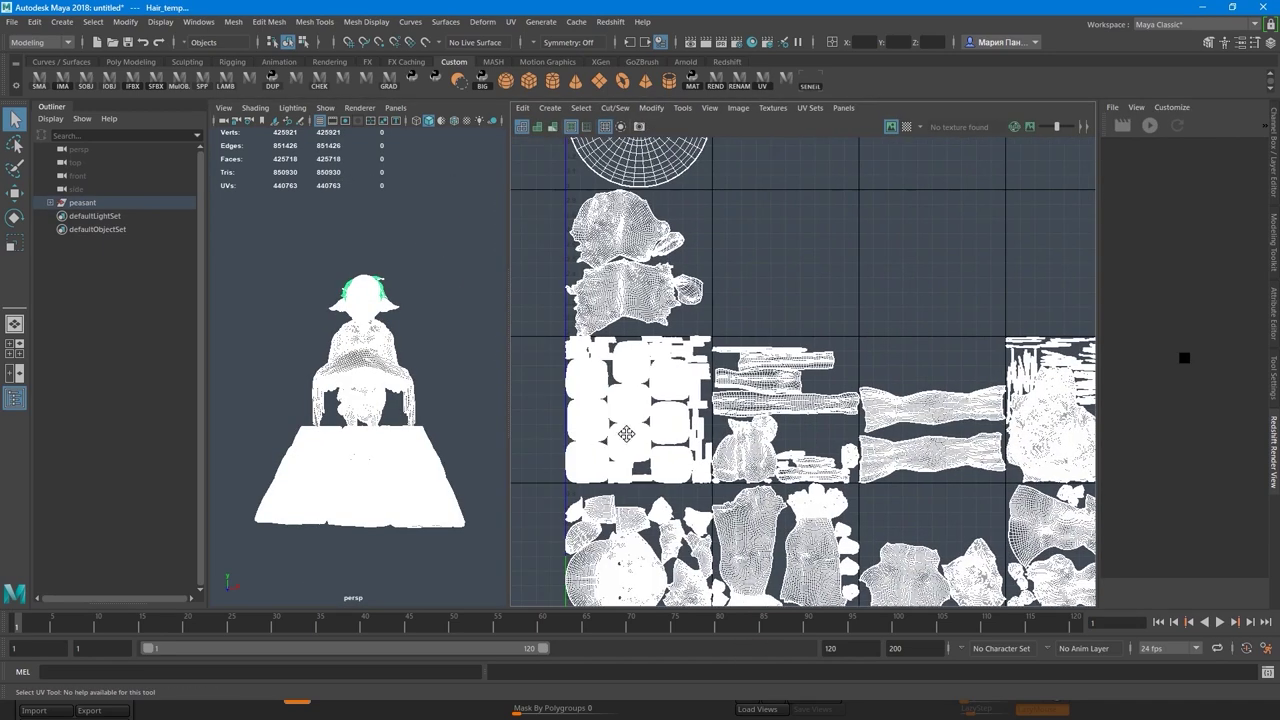
alt+middle_drag(626, 434, 644, 426)
alt+middle_drag(718, 247, 700, 346)
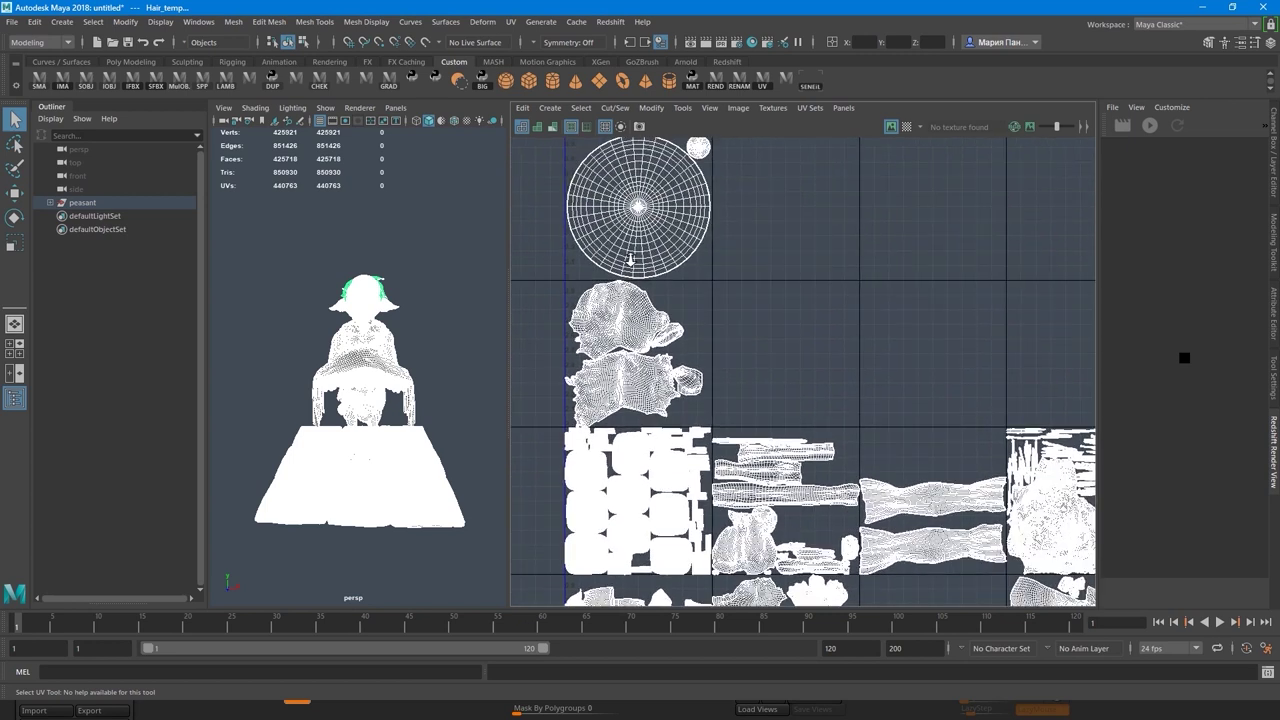
scroll(686, 371, up, 1)
scroll(755, 464, up, 1)
mouse_move(702, 518)
alt+middle_down()
mouse_move(700, 290)
mouse_move(699, 443)
mouse_move(692, 391)
alt+middle_up()
alt+middle_drag(775, 519, 760, 358)
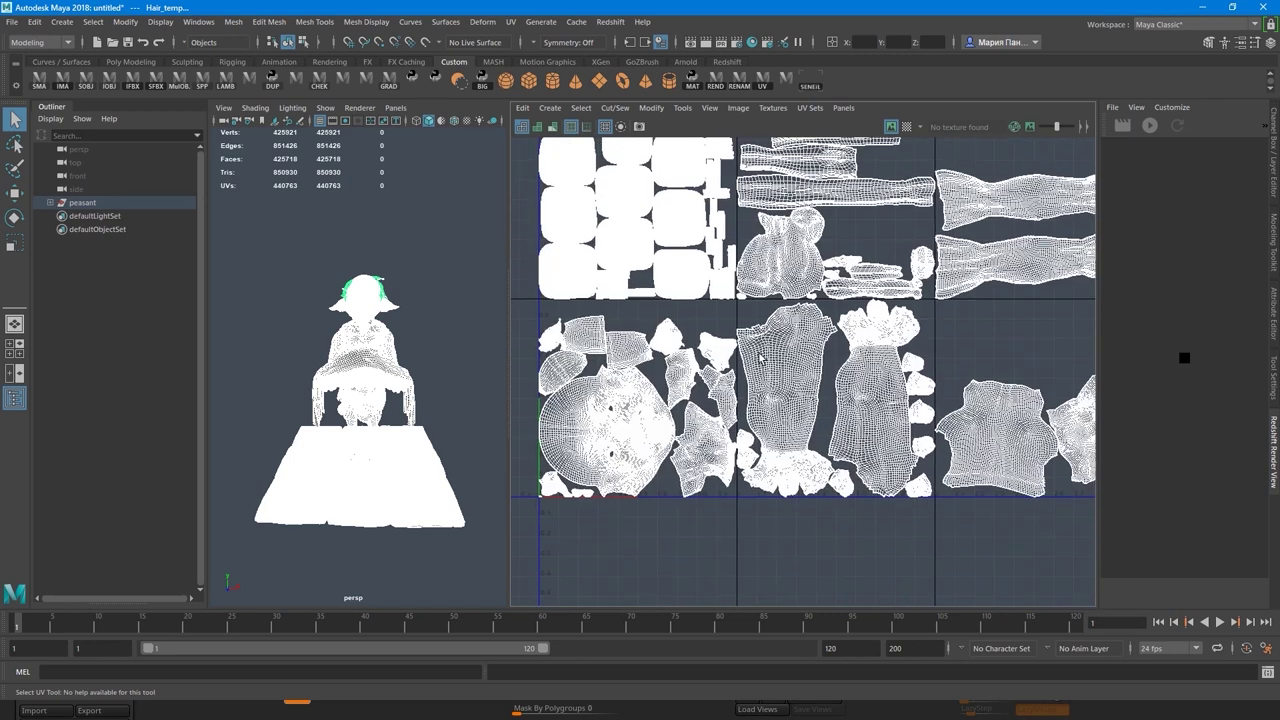
alt+middle_drag(1038, 473, 820, 450)
alt+middle_drag(985, 441, 687, 479)
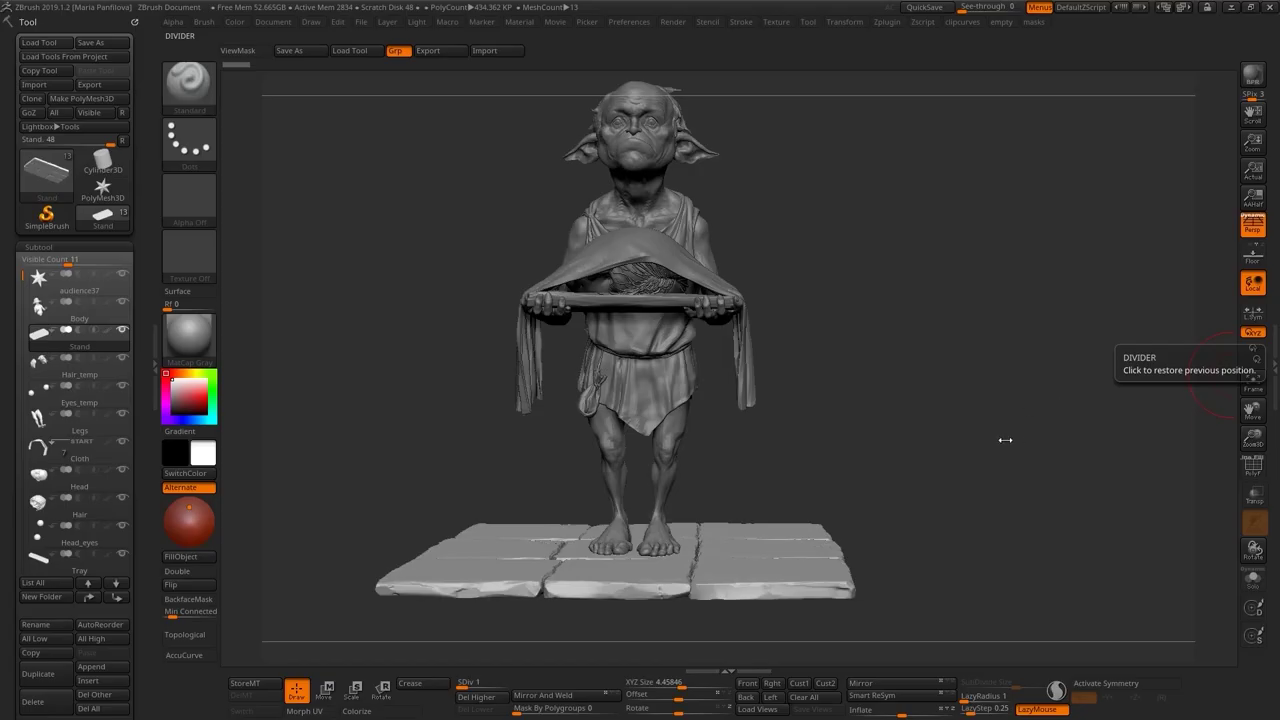
Switch to ZBrush and examine the sculpted character and its stand from several angles, including the Cloth subtool
drag(1003, 440, 926, 318)
ctrl+right_drag(931, 334, 1017, 355)
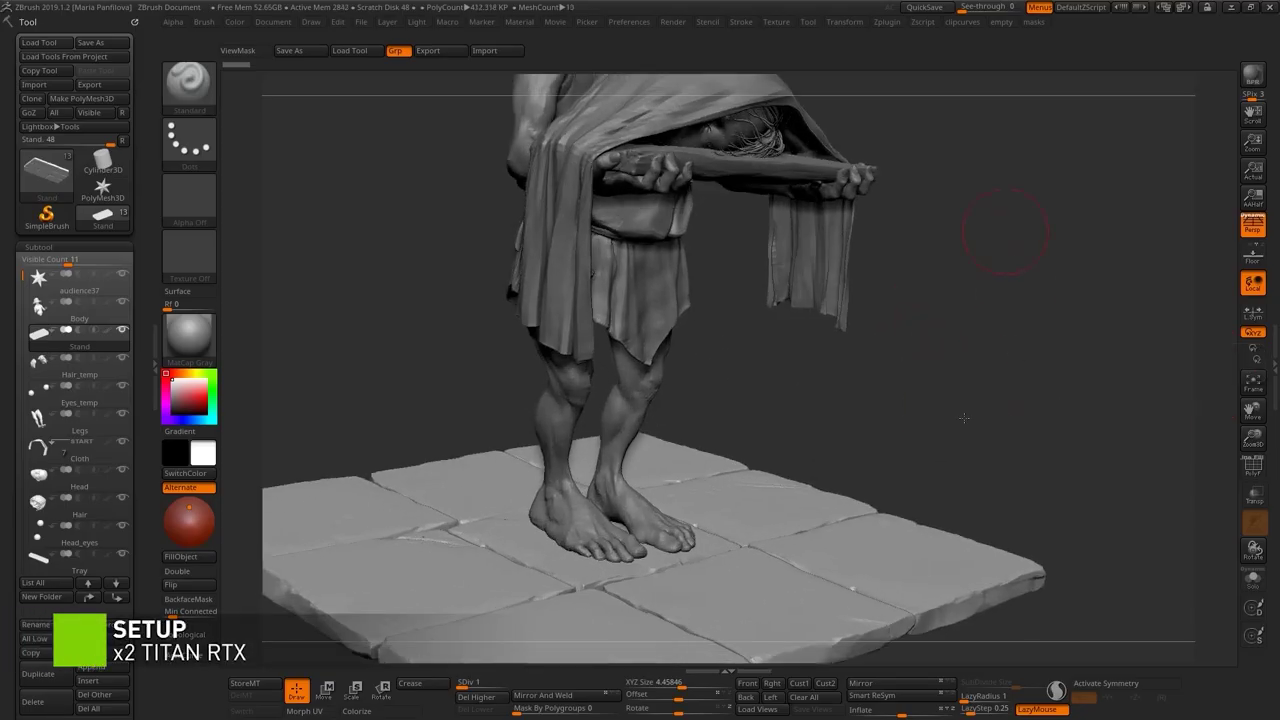
alt+drag(1006, 234, 800, 487)
alt+click(686, 360)
drag(1040, 393, 930, 409)
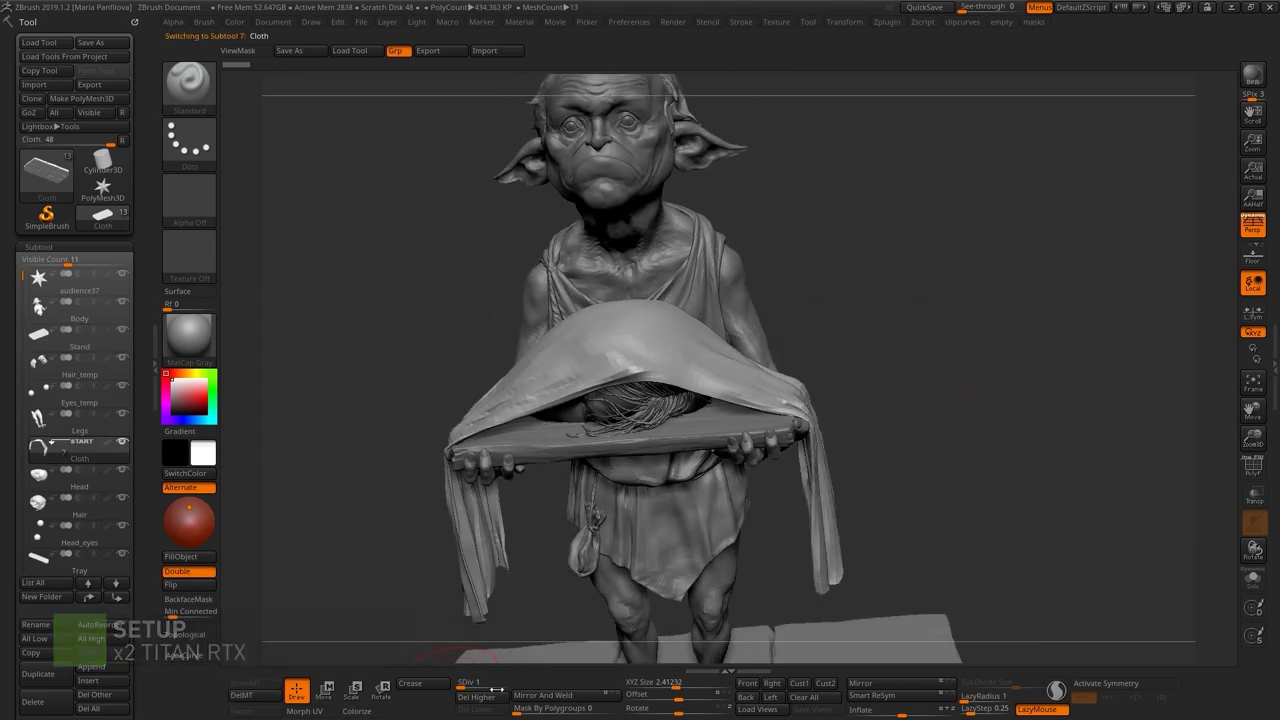
key(Down)
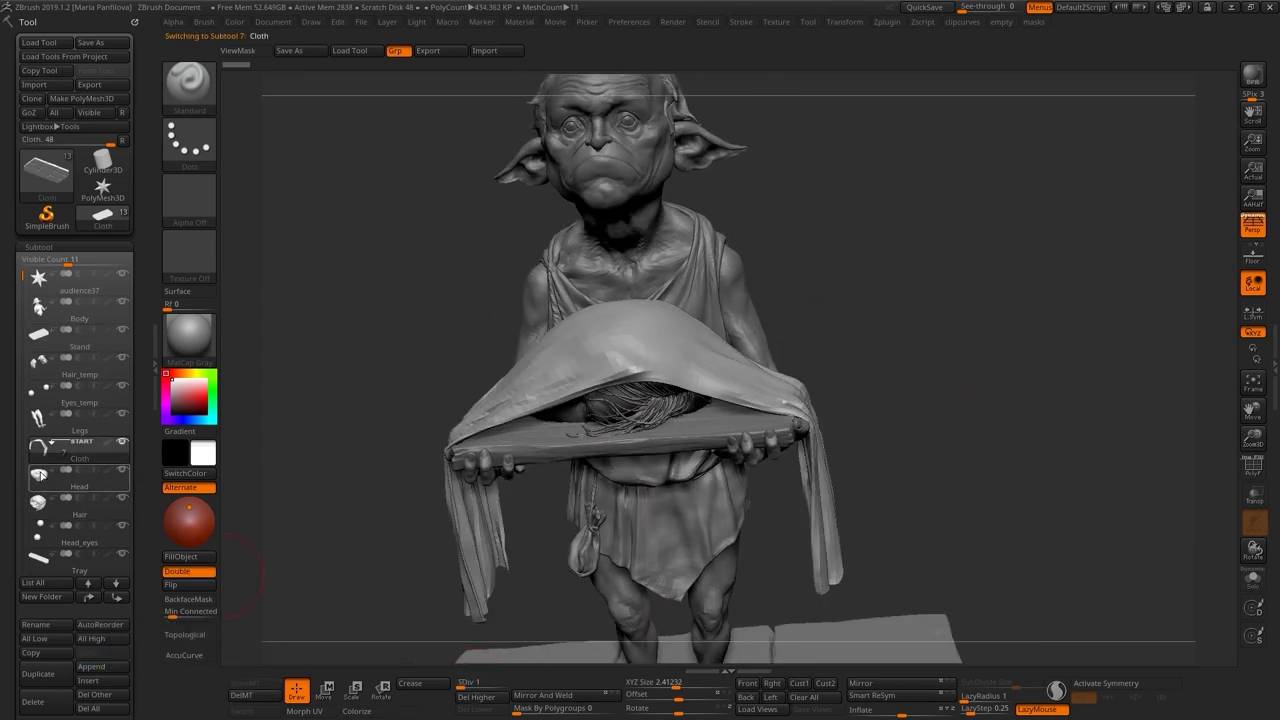
mouse_move(921, 422)
mouse_down()
mouse_move(954, 443)
mouse_move(1009, 566)
mouse_up()
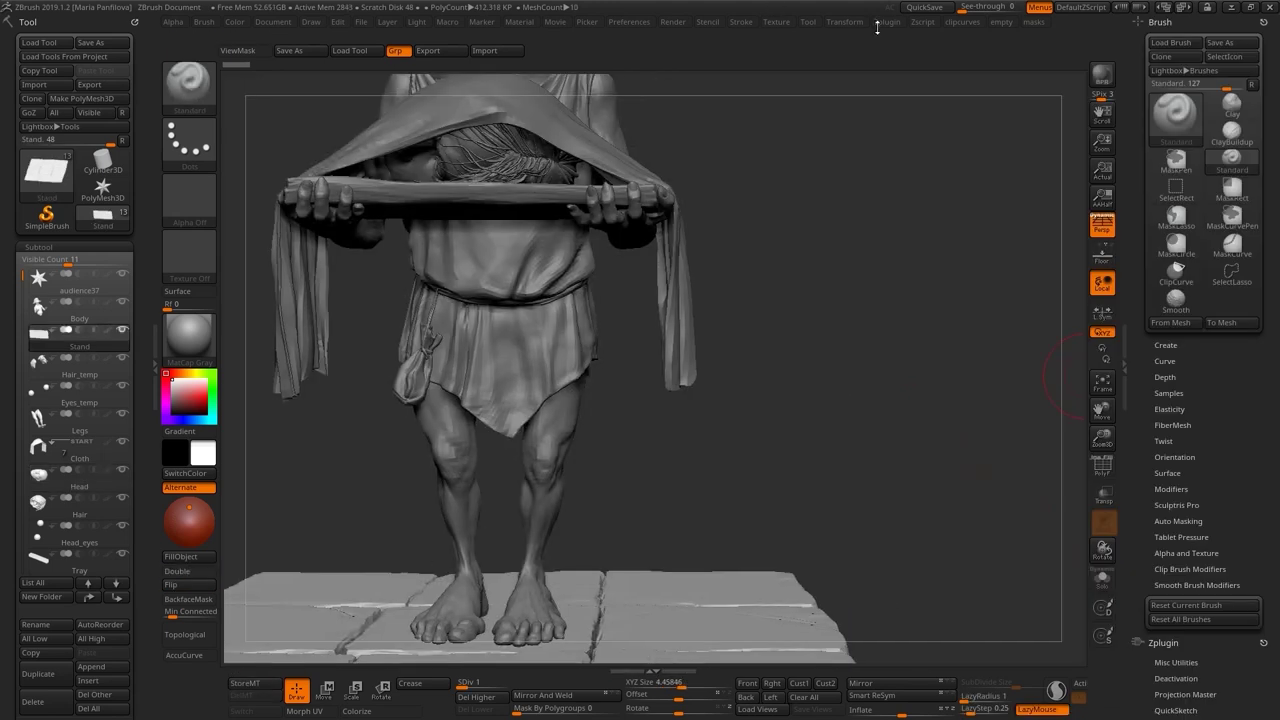
Dock the Zplugin palette beside the canvas and expand the Multi Map Exporter section
click(878, 24)
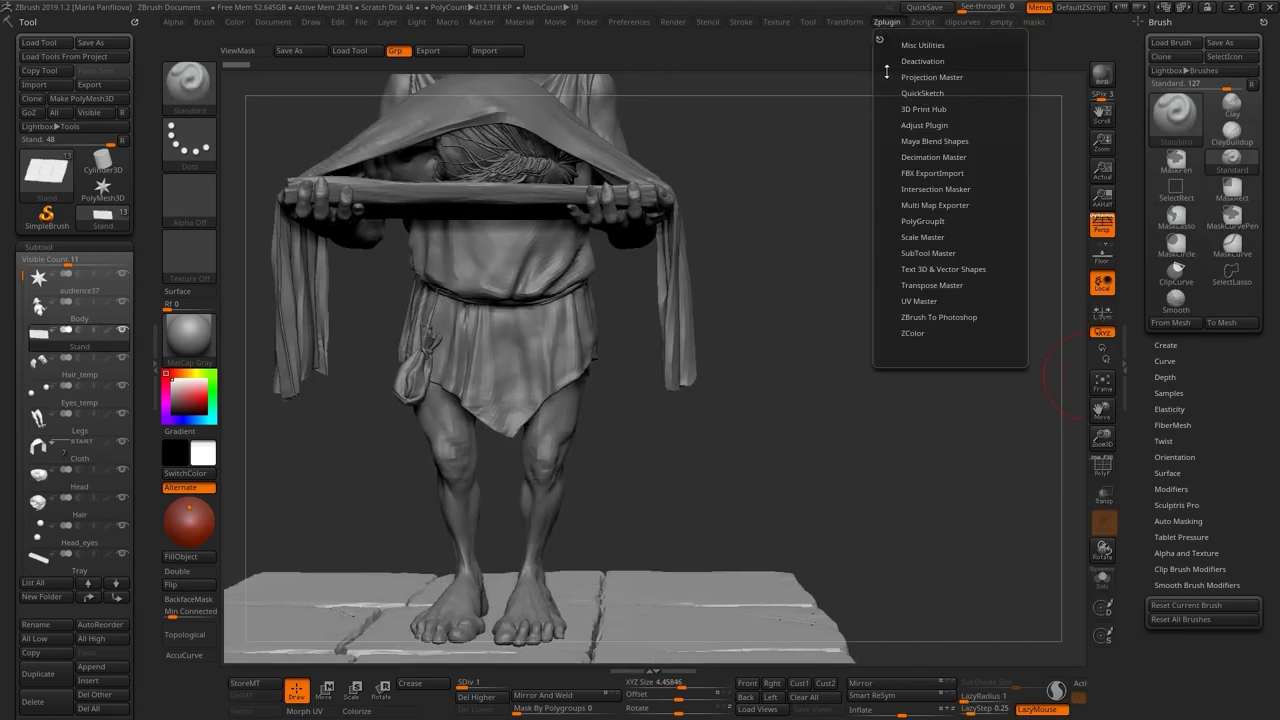
click(881, 38)
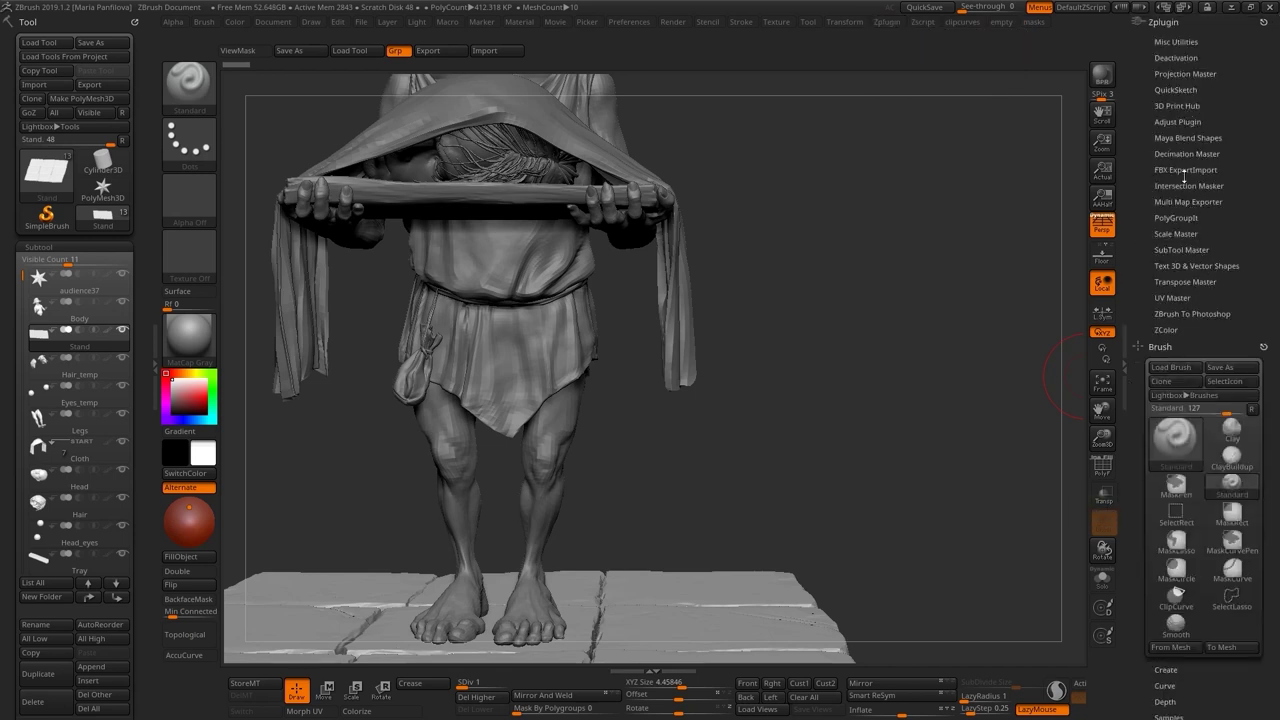
click(1170, 202)
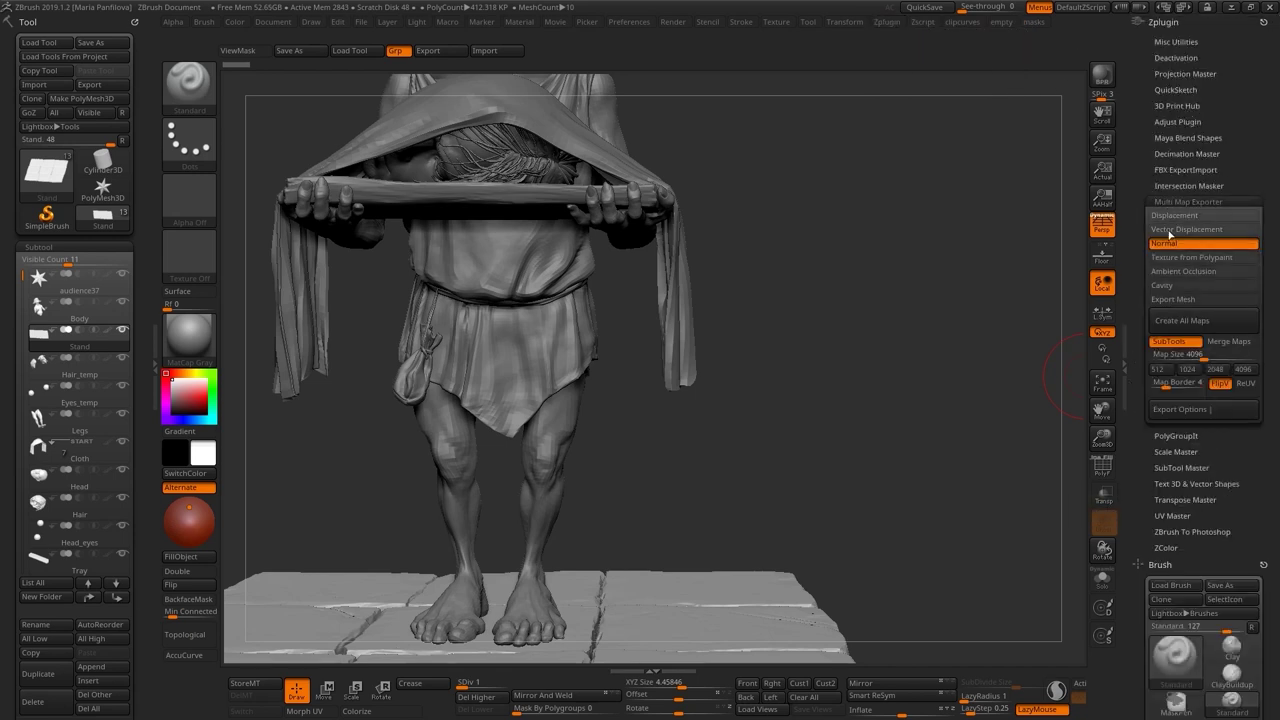
Configure Multi Map Exporter to export only displacement maps at a map size of 8192, with its export options expanded
click(1176, 217)
click(1183, 409)
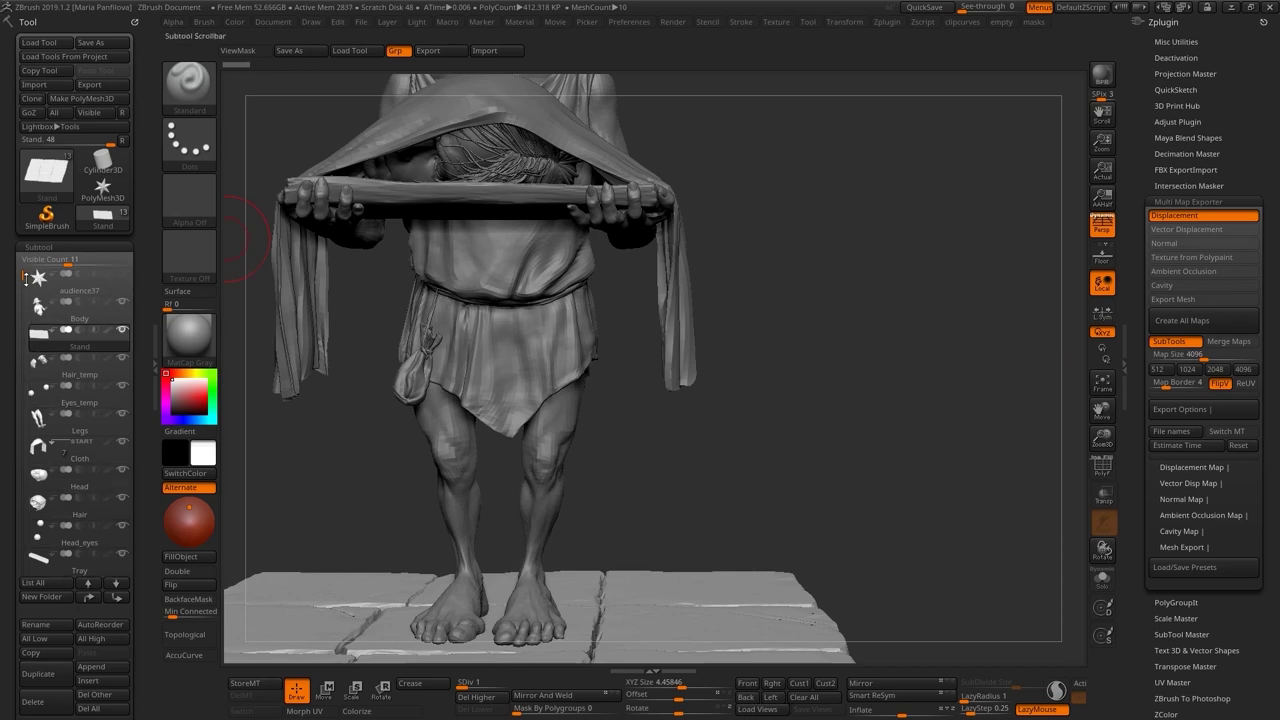
drag(25, 278, 25, 368)
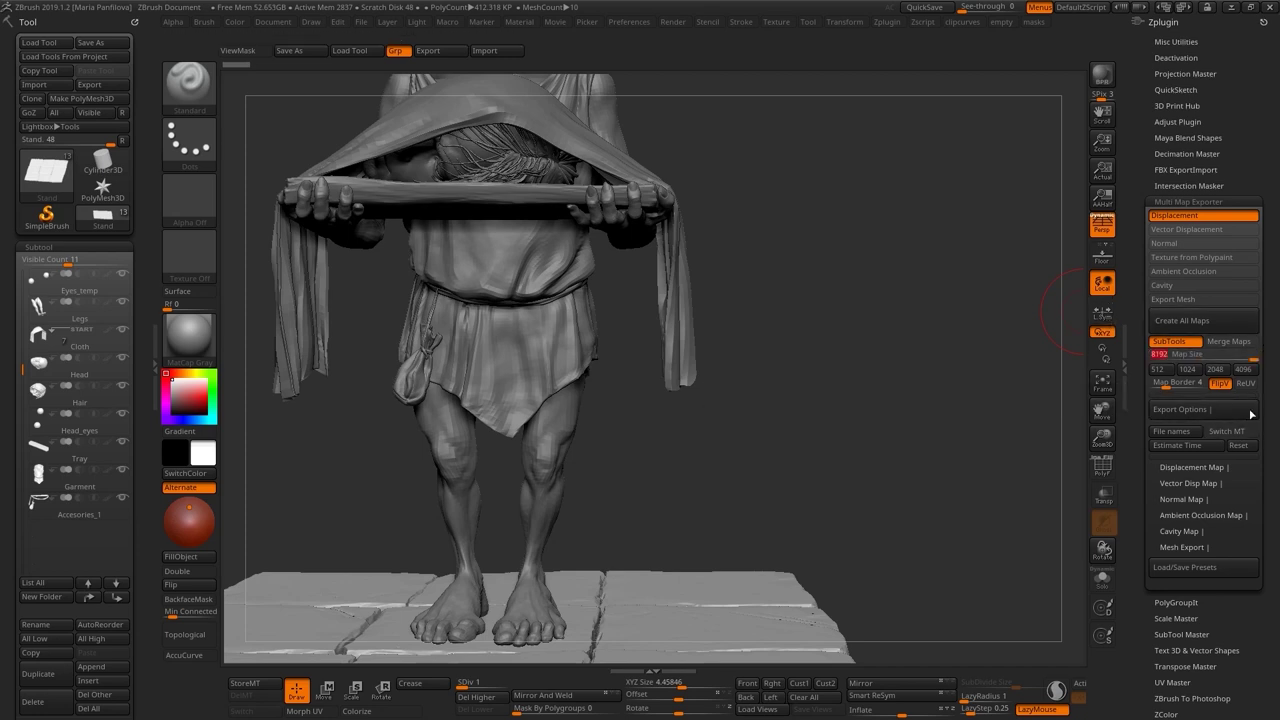
Set the UV tile ID format for the exported map file names to <UDIM>
drag(1275, 458, 1276, 427)
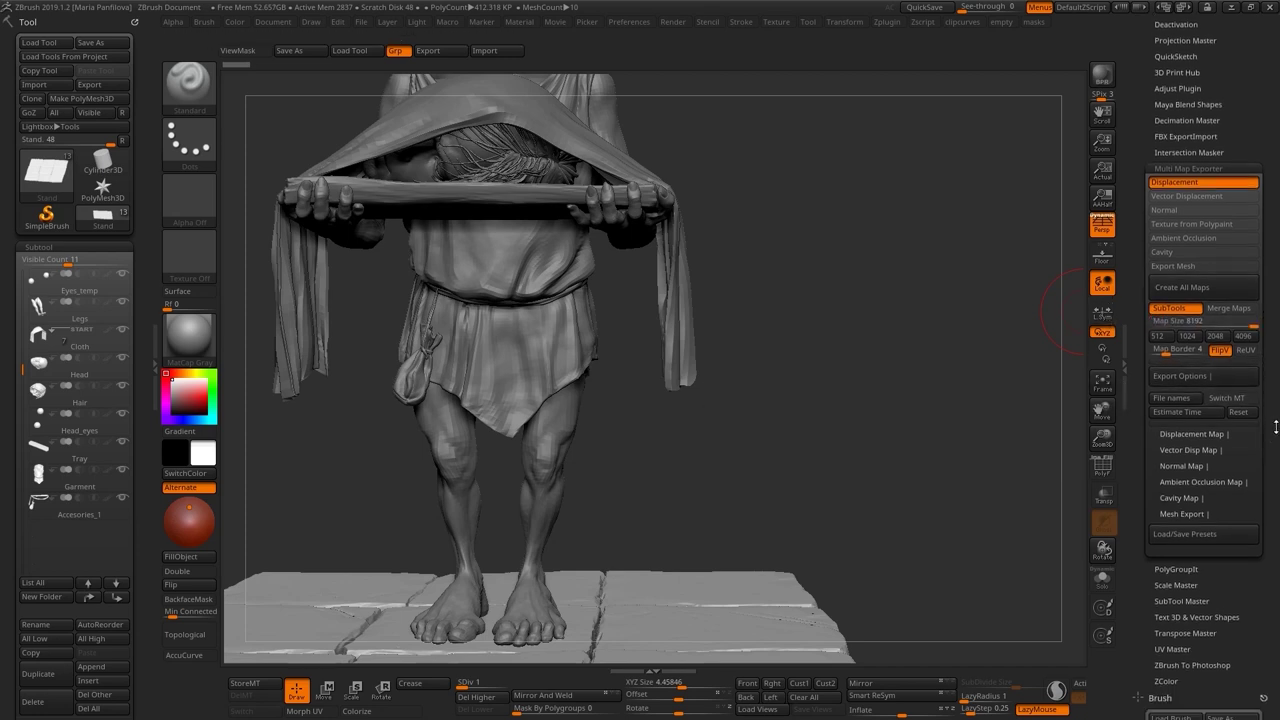
click(1168, 398)
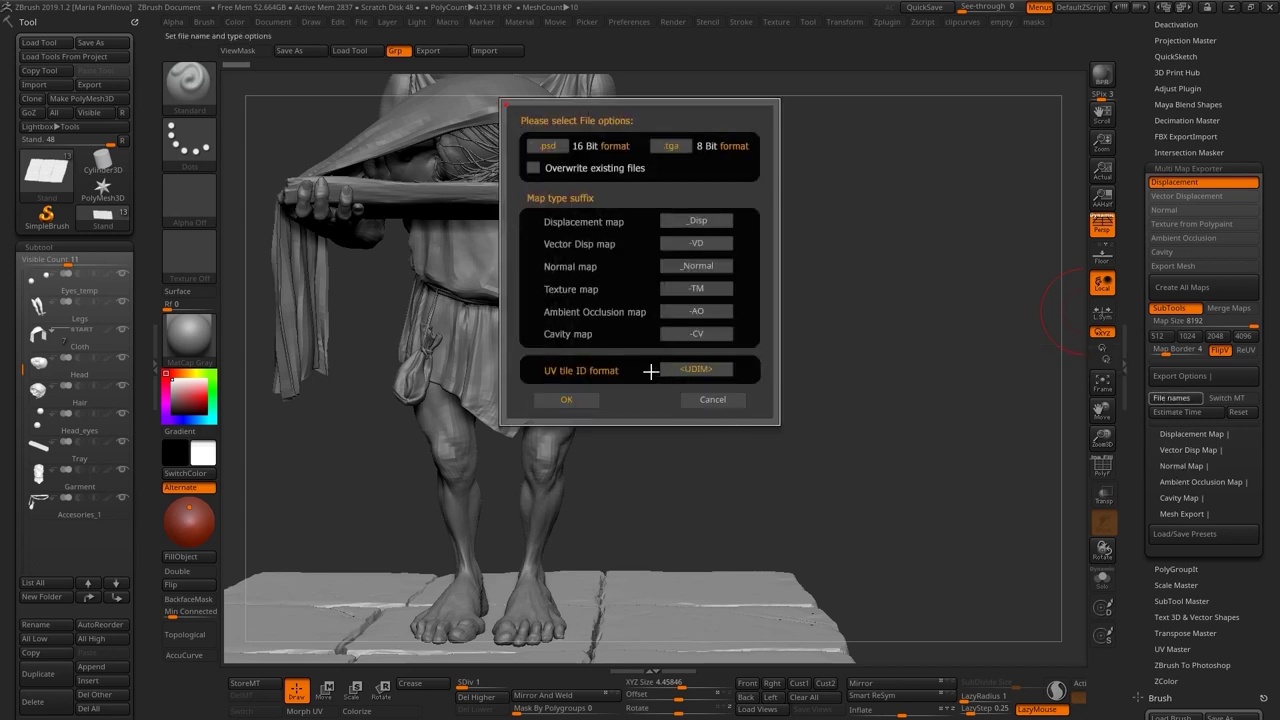
click(692, 369)
click(713, 362)
click(711, 367)
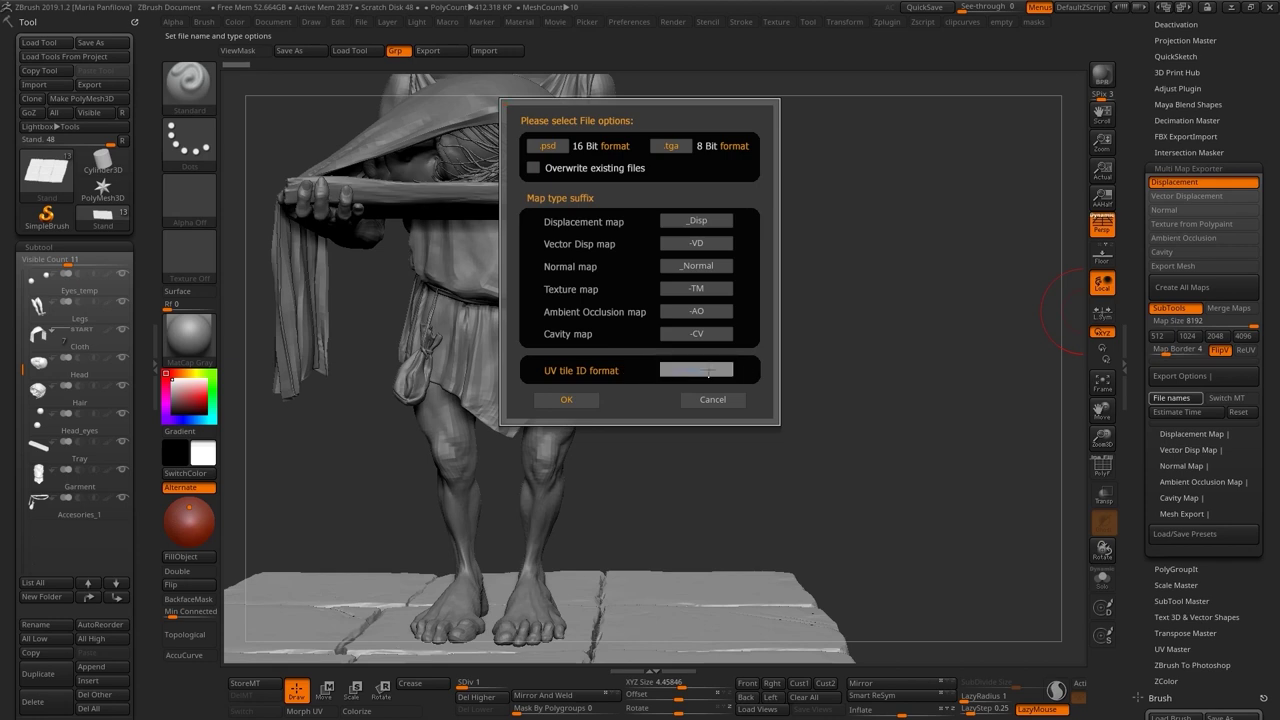
click(718, 364)
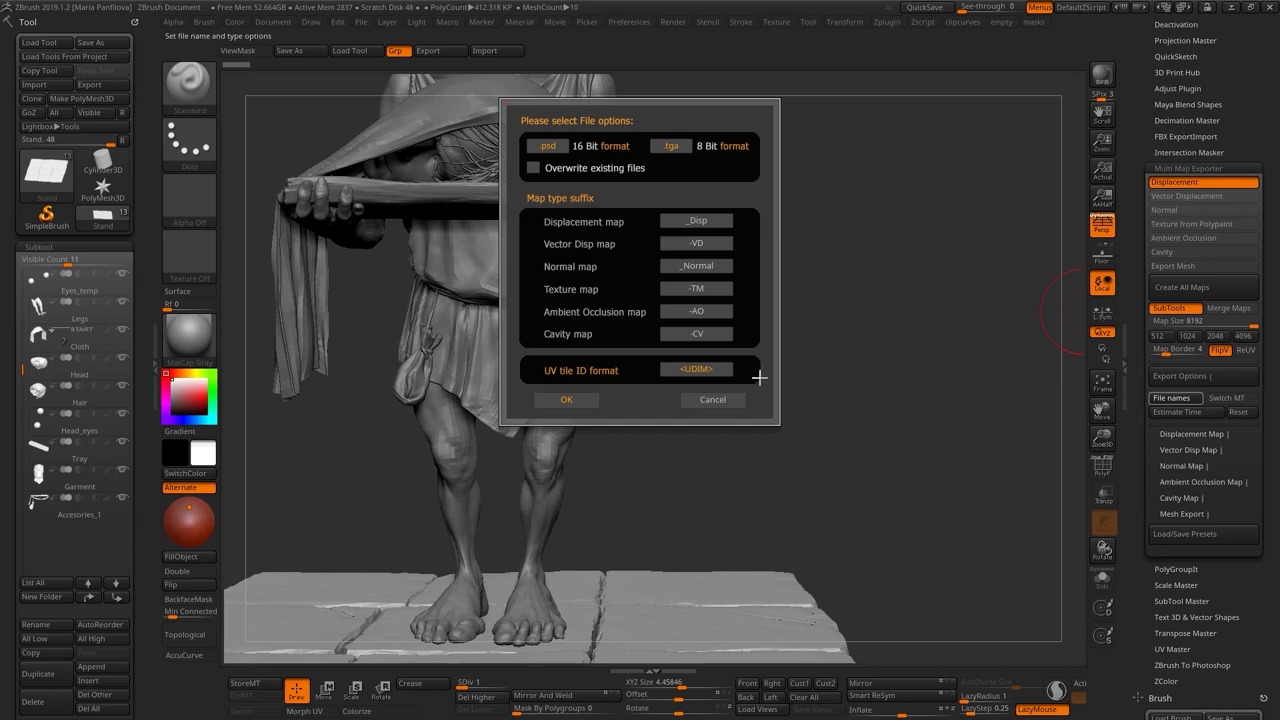
click(596, 394)
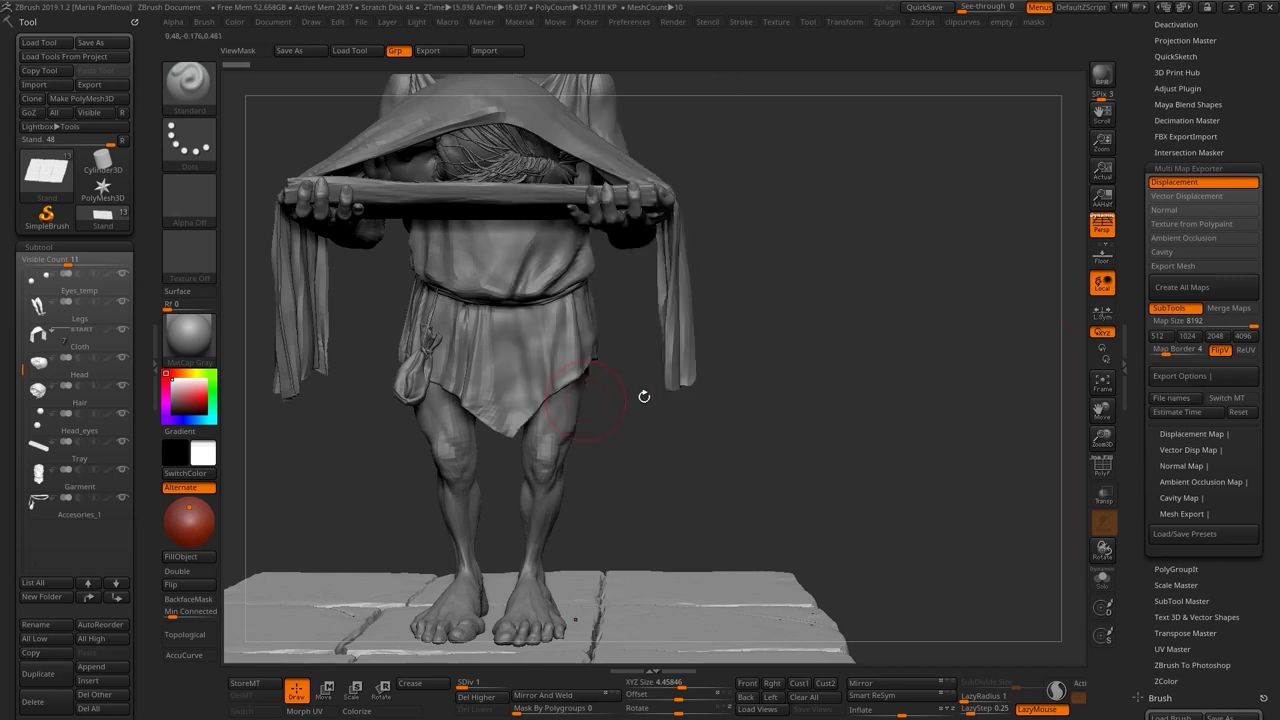
Enable SmoothUV and 32Bit EXR output in the displacement map options, and set Mid to 0
click(1220, 434)
scroll(1268, 473, down, 1)
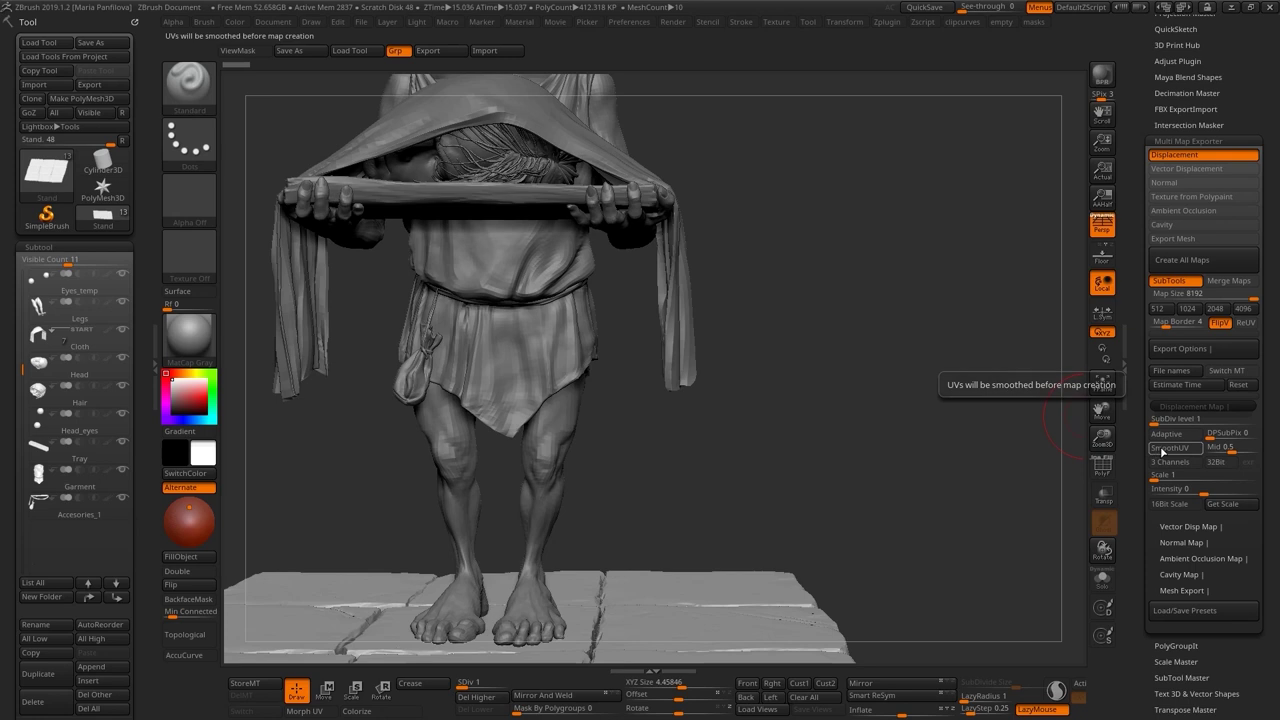
click(1163, 449)
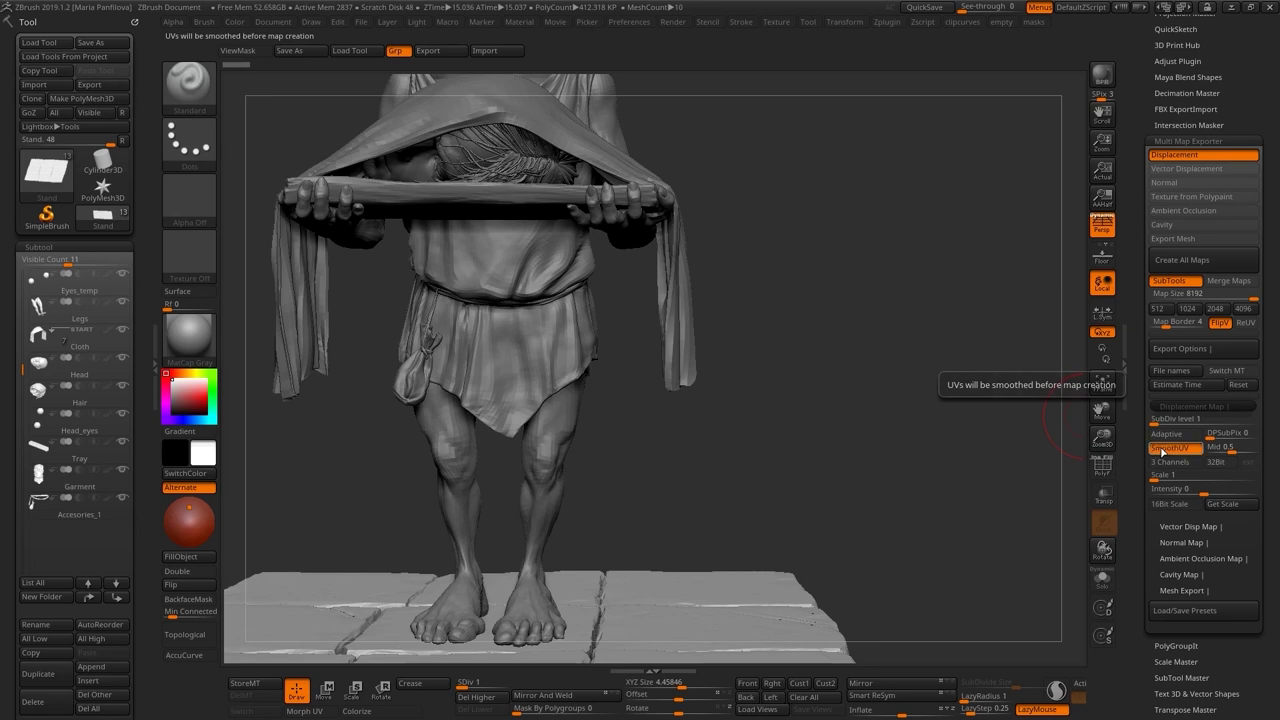
click(1212, 463)
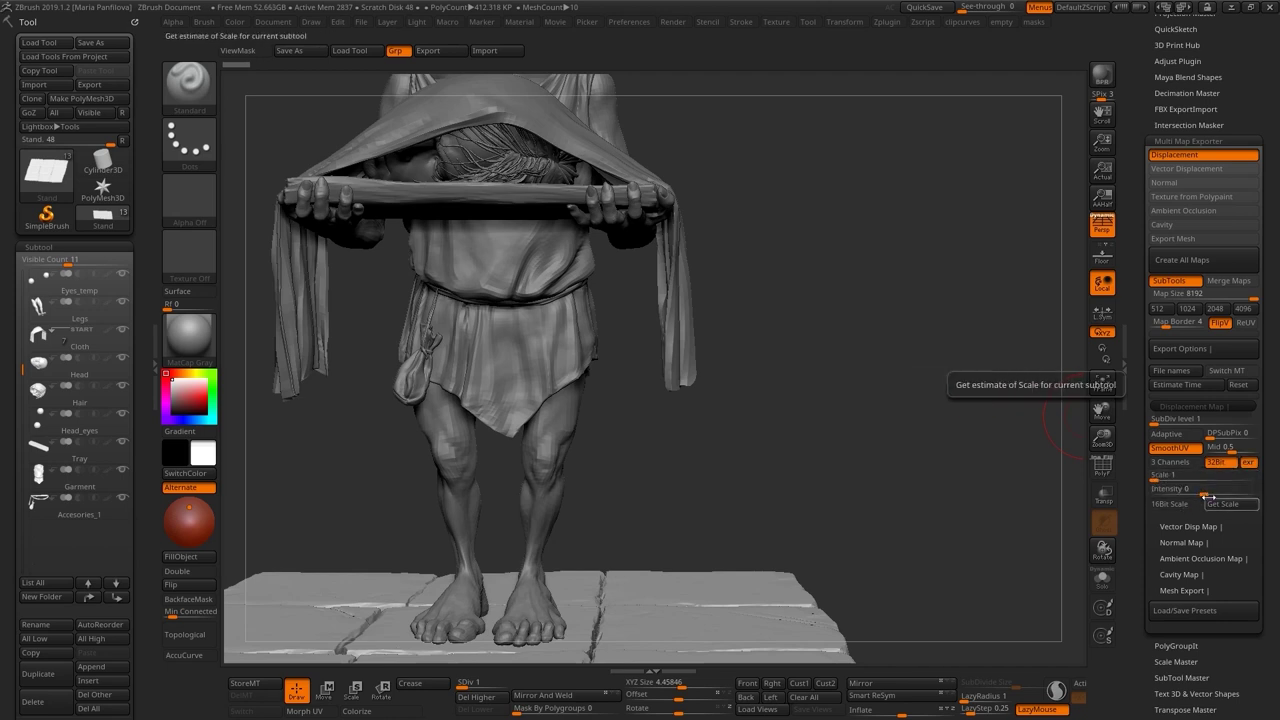
drag(1230, 447, 1237, 447)
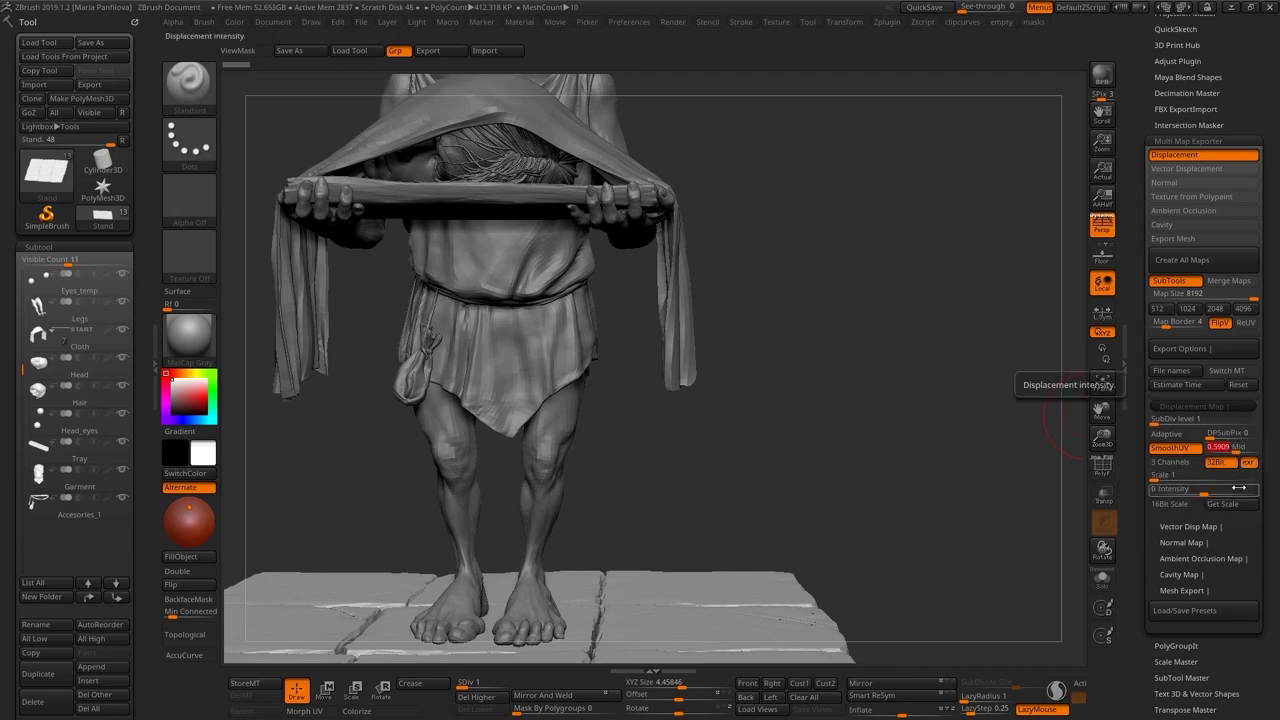
Create all maps and save them as Stand in EXR format to a new audience_textures folder inside the audience project folder
drag(1147, 260, 1150, 281)
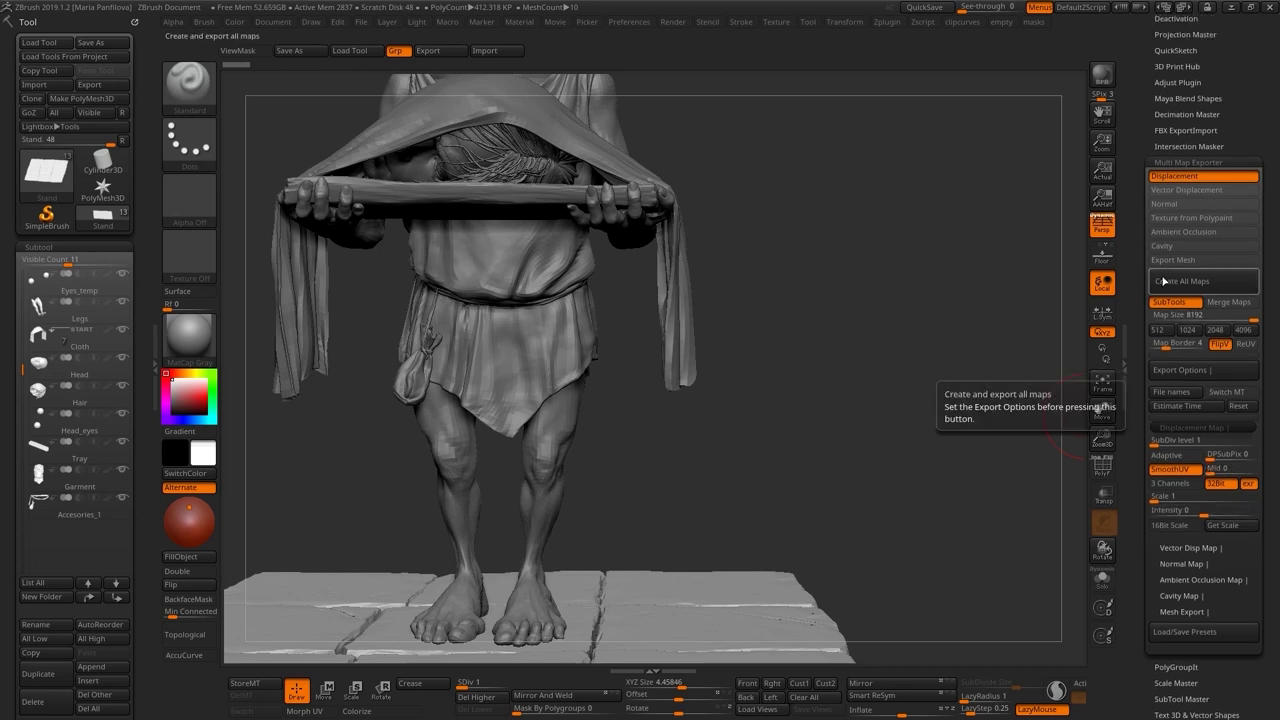
click(1204, 282)
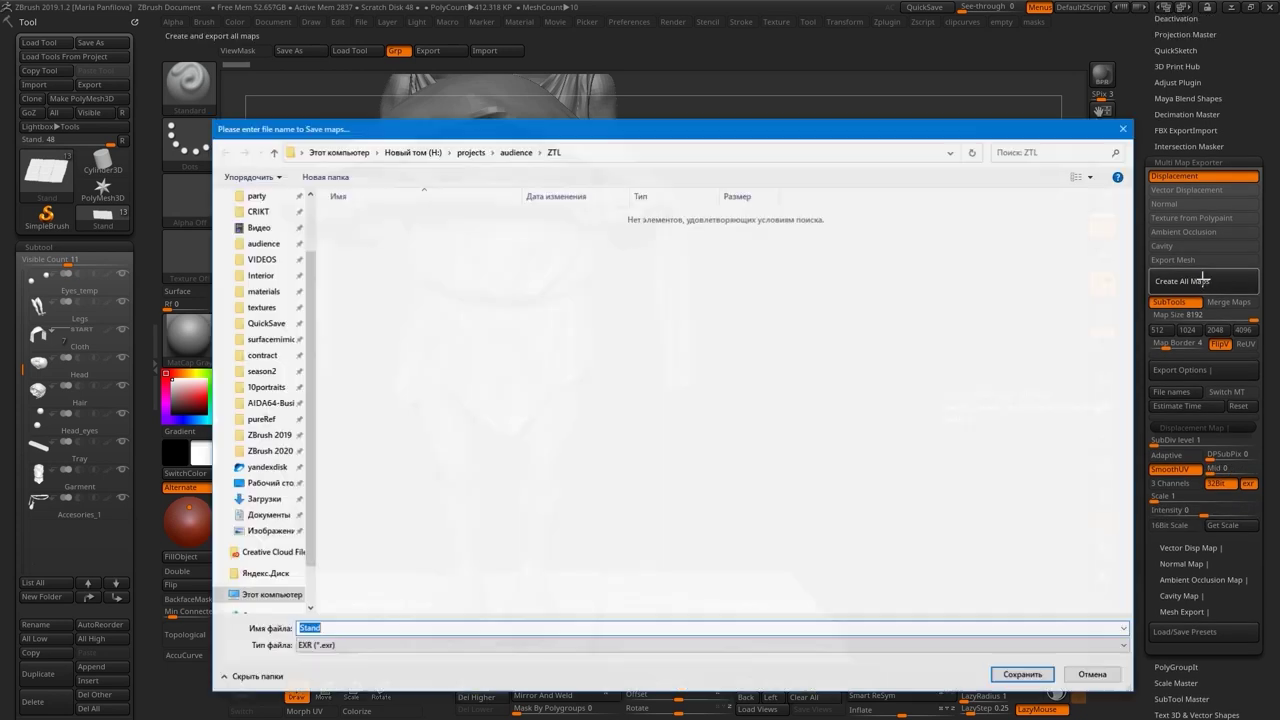
click(271, 250)
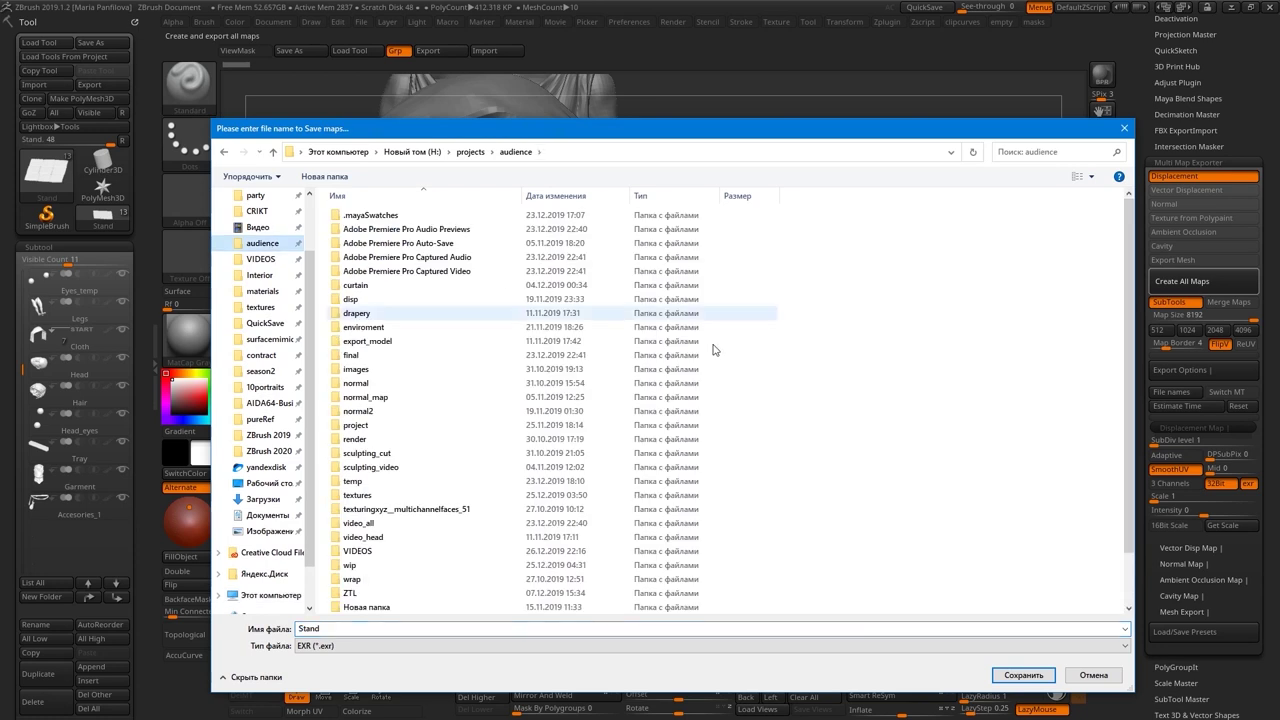
right_click(875, 399)
mouse_move(919, 522)
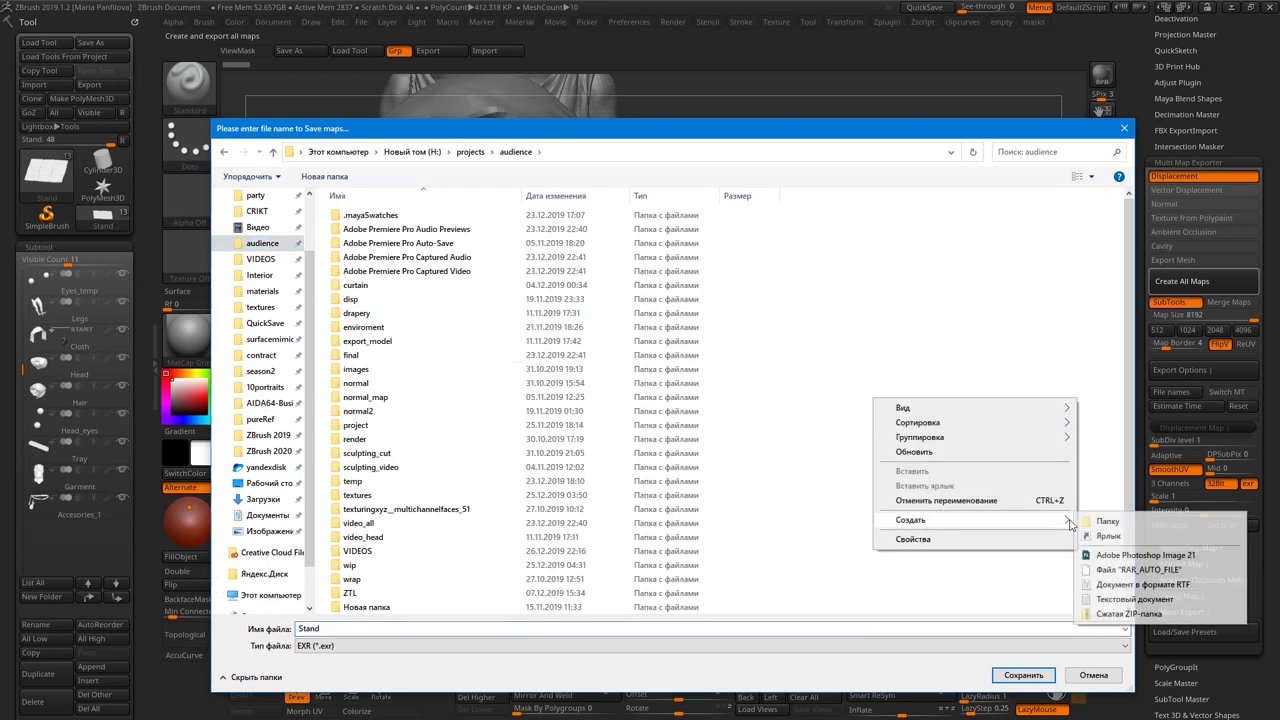
click(1105, 521)
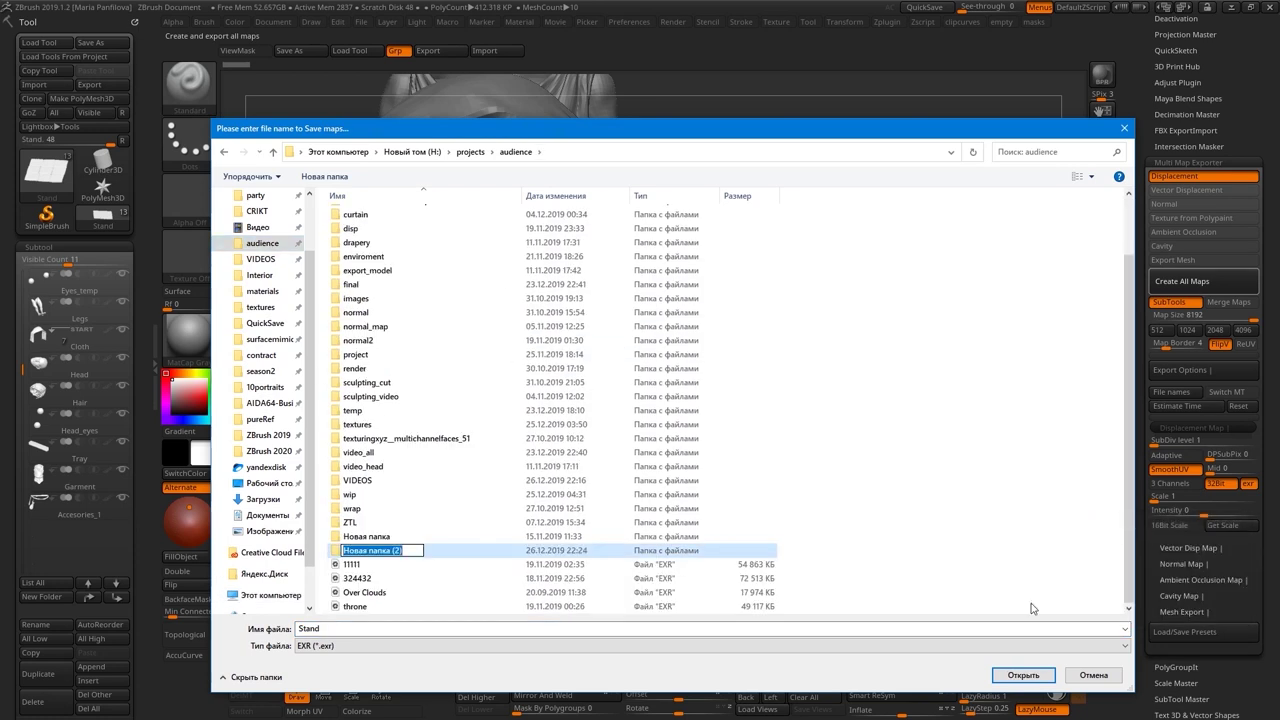
key(BackSpace)
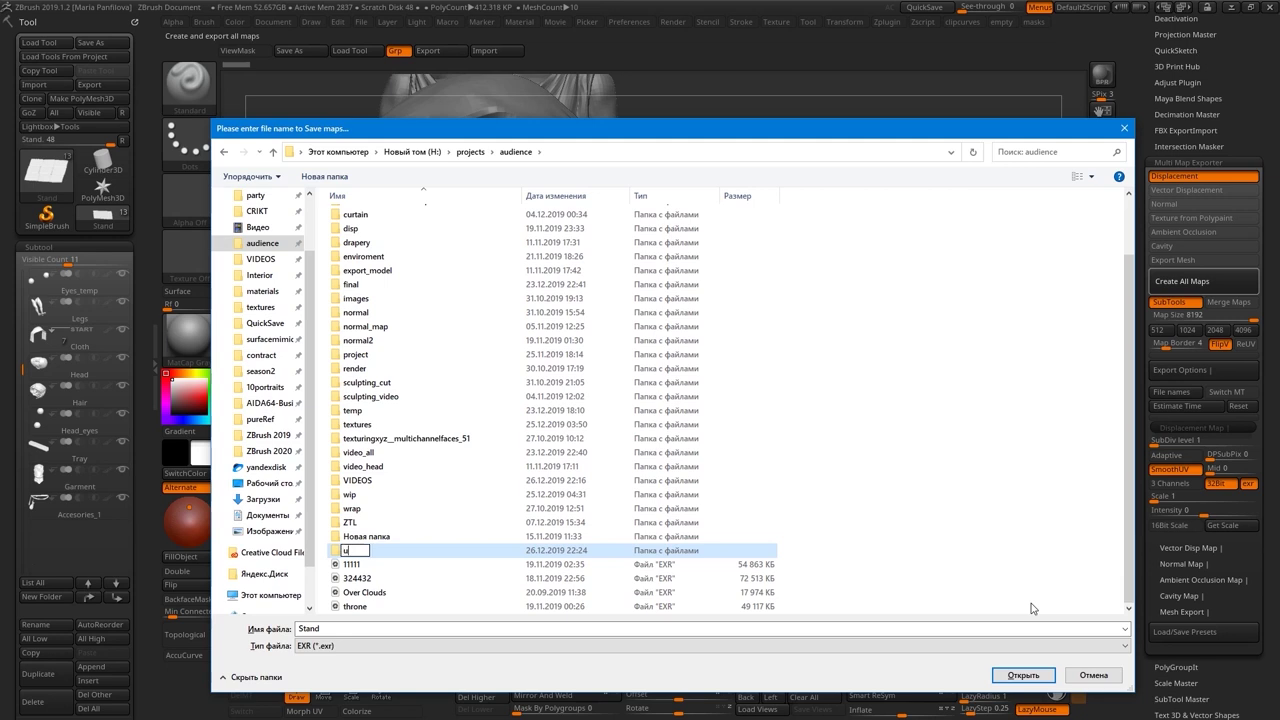
text(audience_textures)
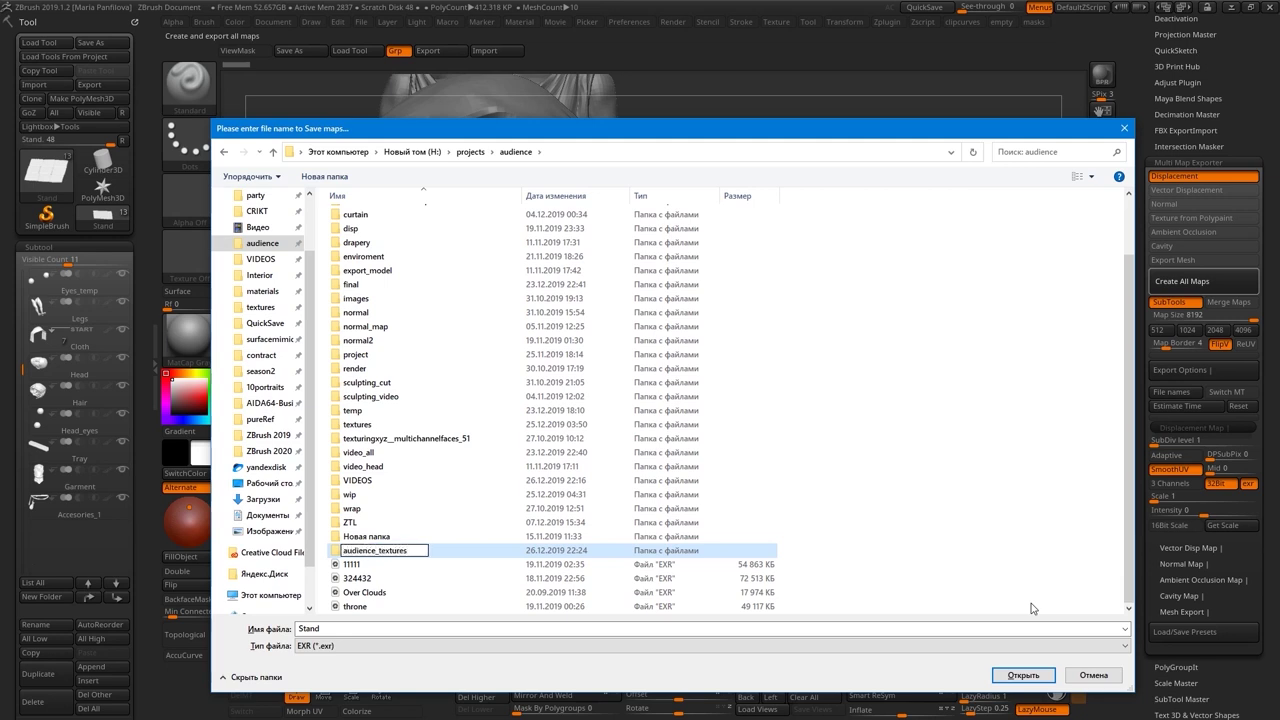
key(Return)
key(Return)
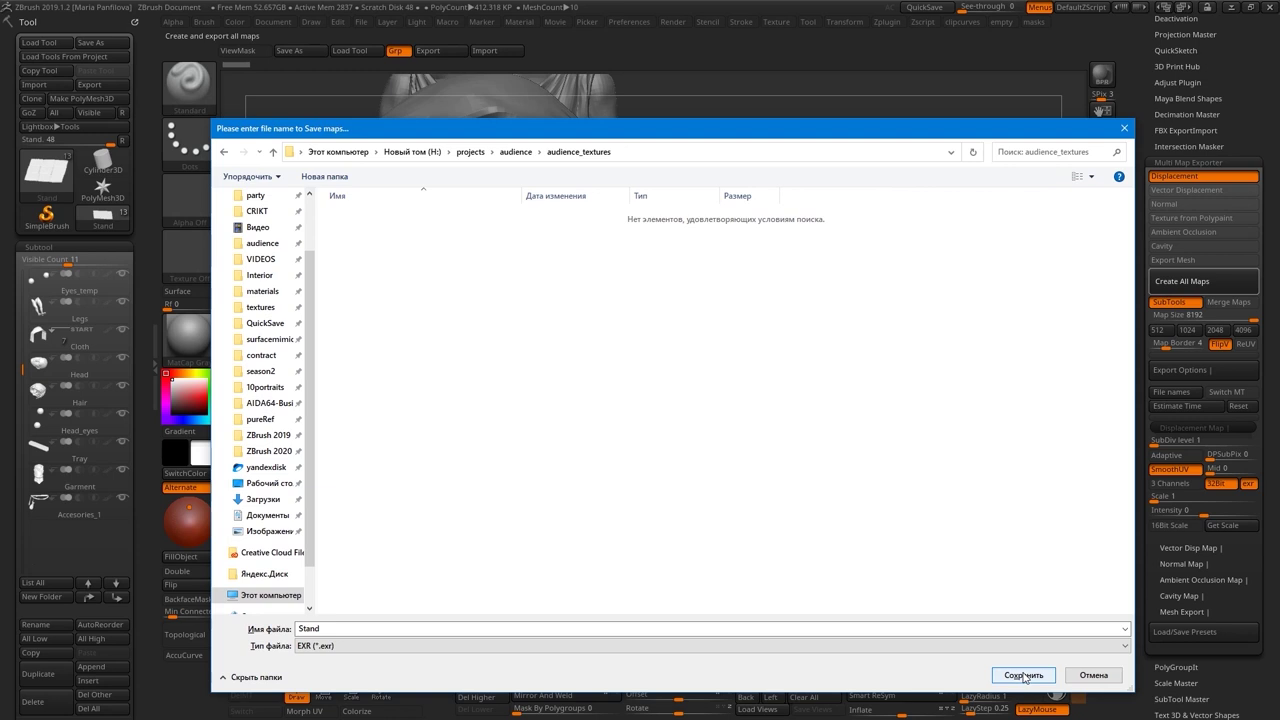
click(1023, 675)
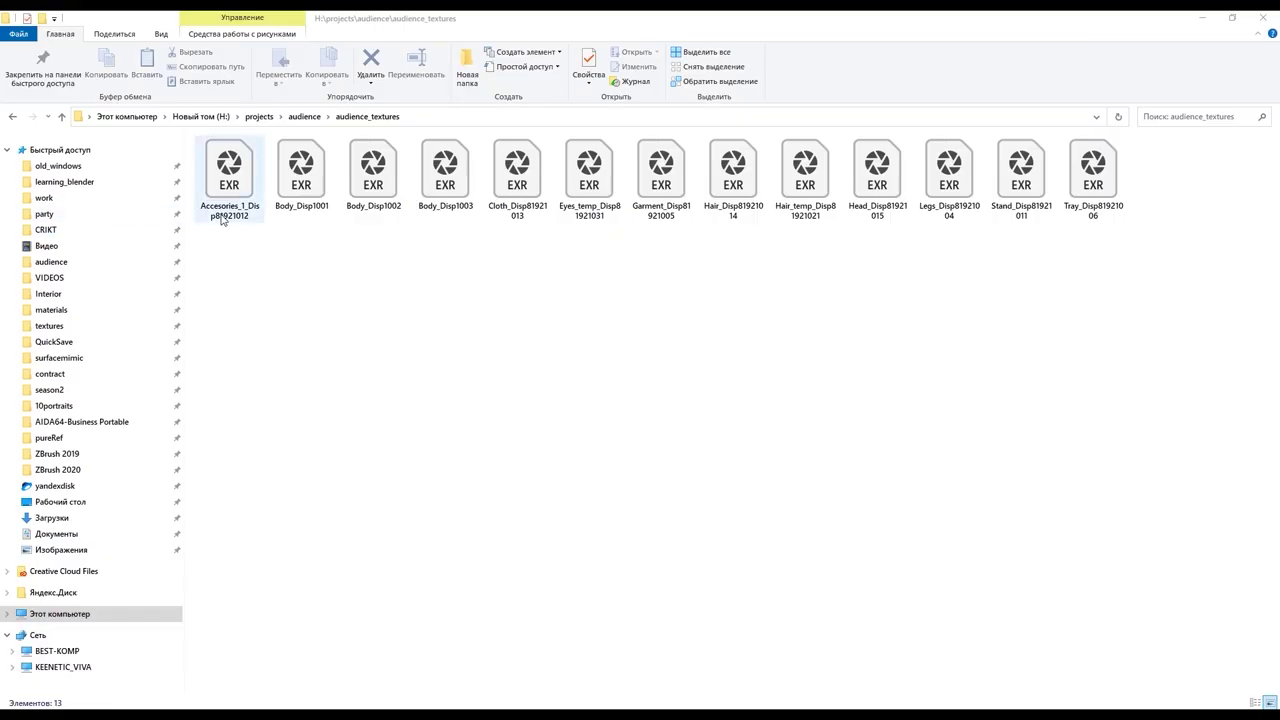
Rename the Accesories_1 displacement map file as audience_Disp_1012
click(229, 219)
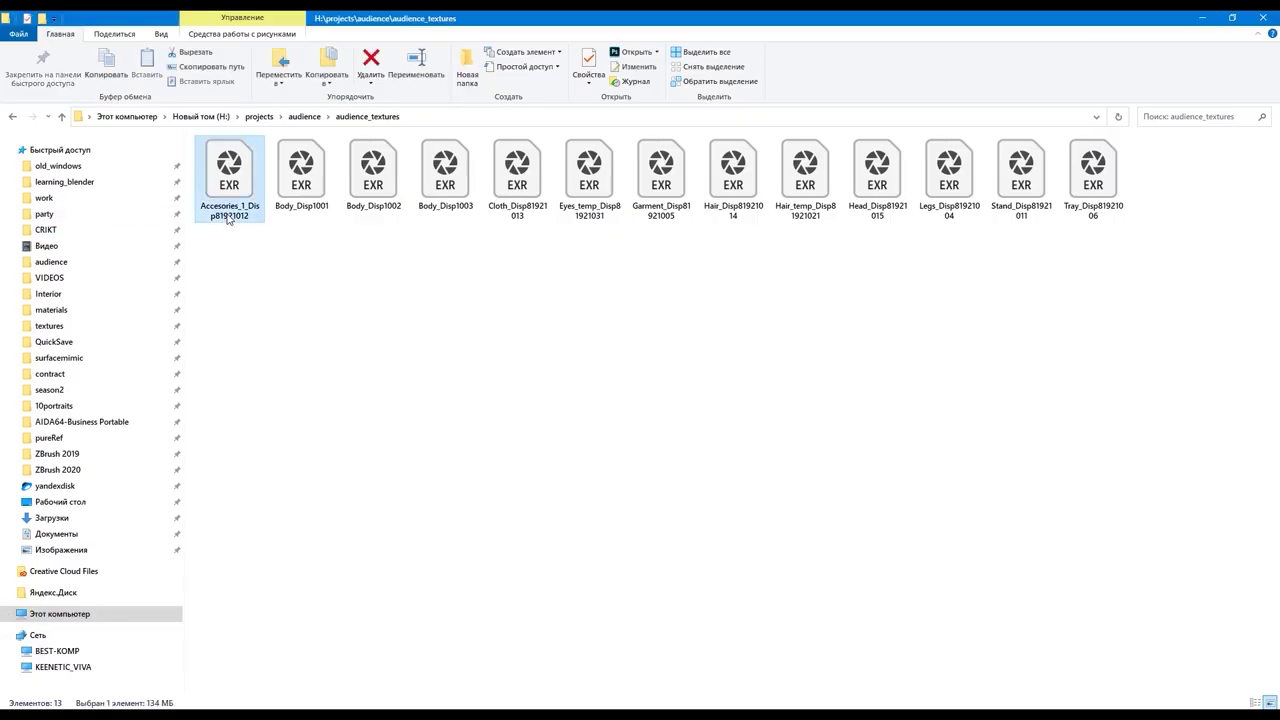
click(229, 219)
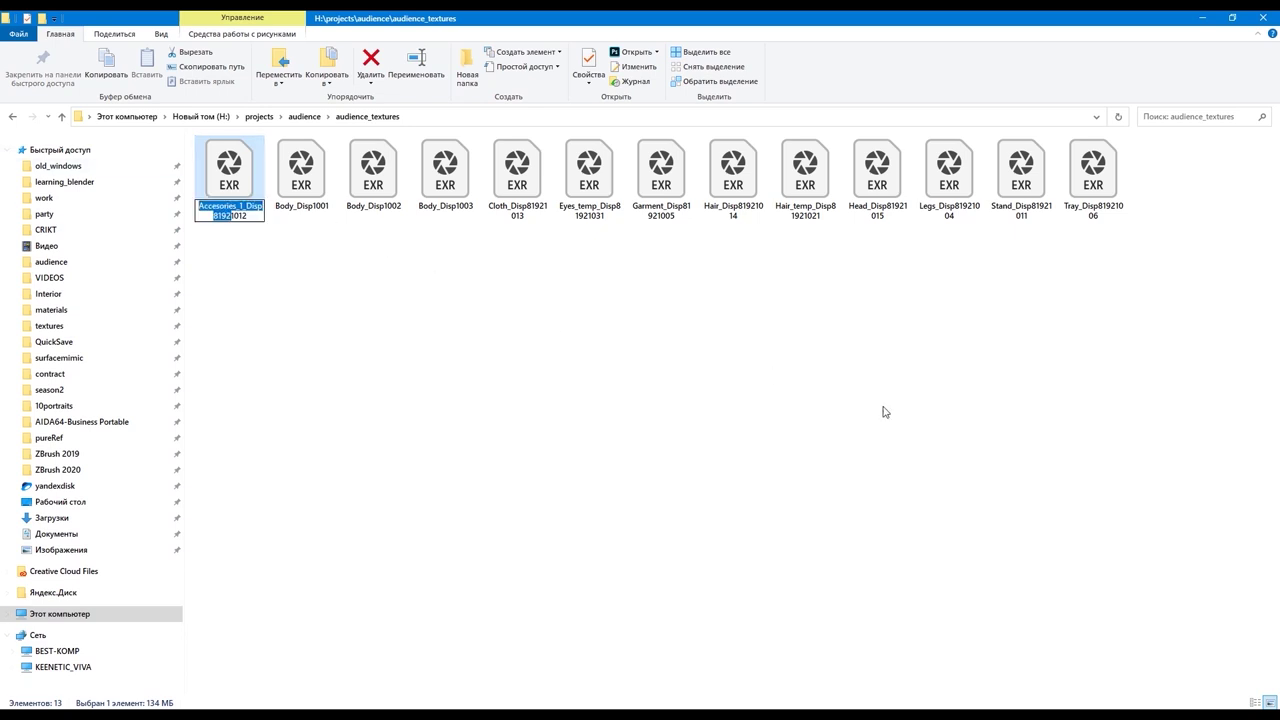
text(audience_)
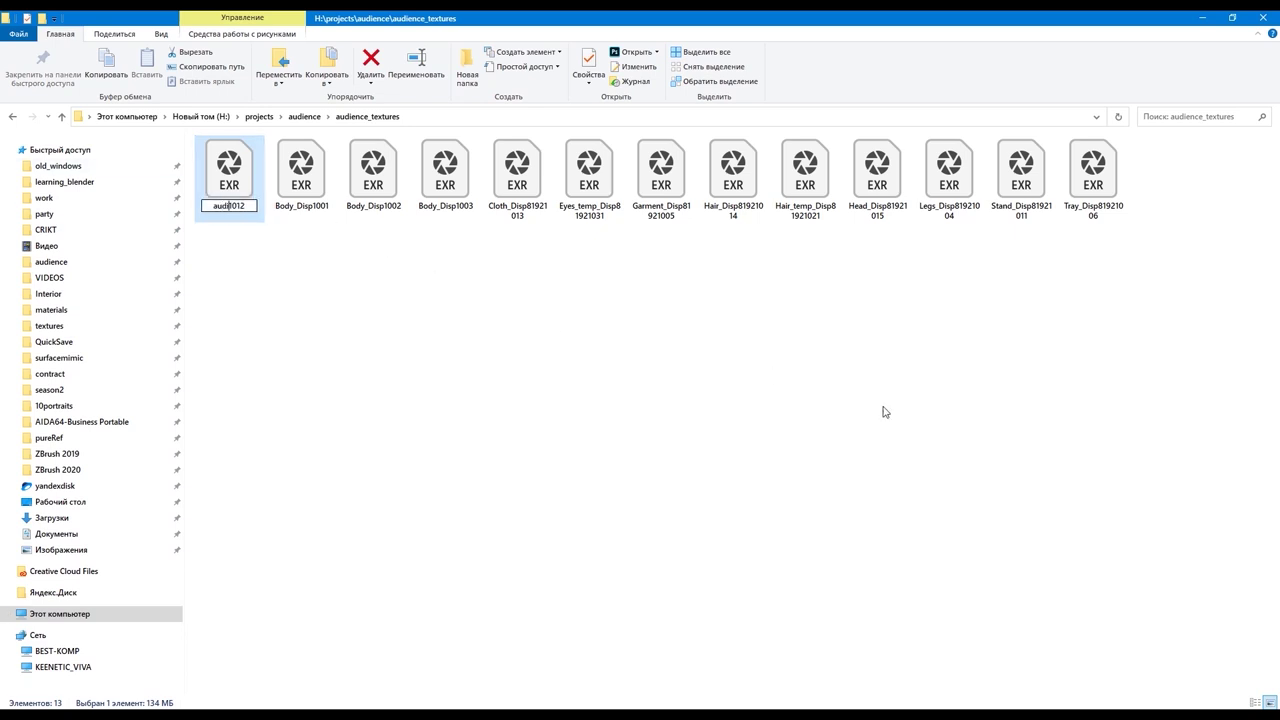
text(Disp_)
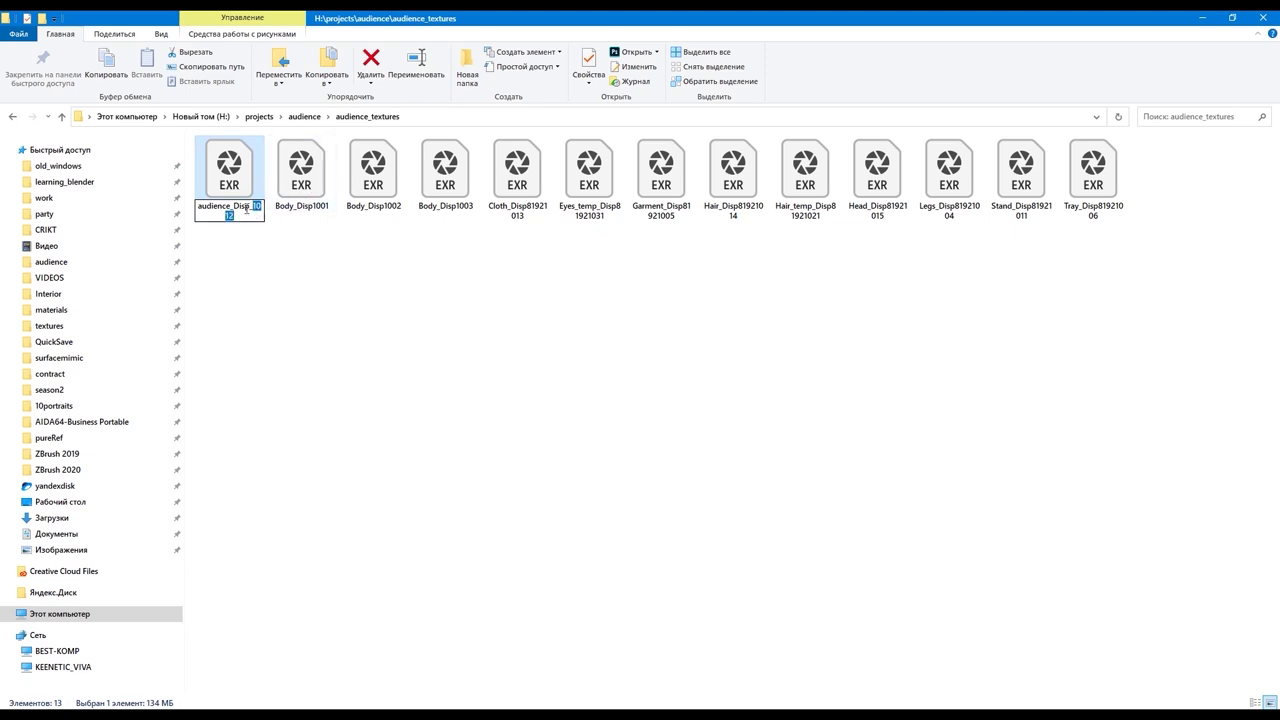
click(278, 259)
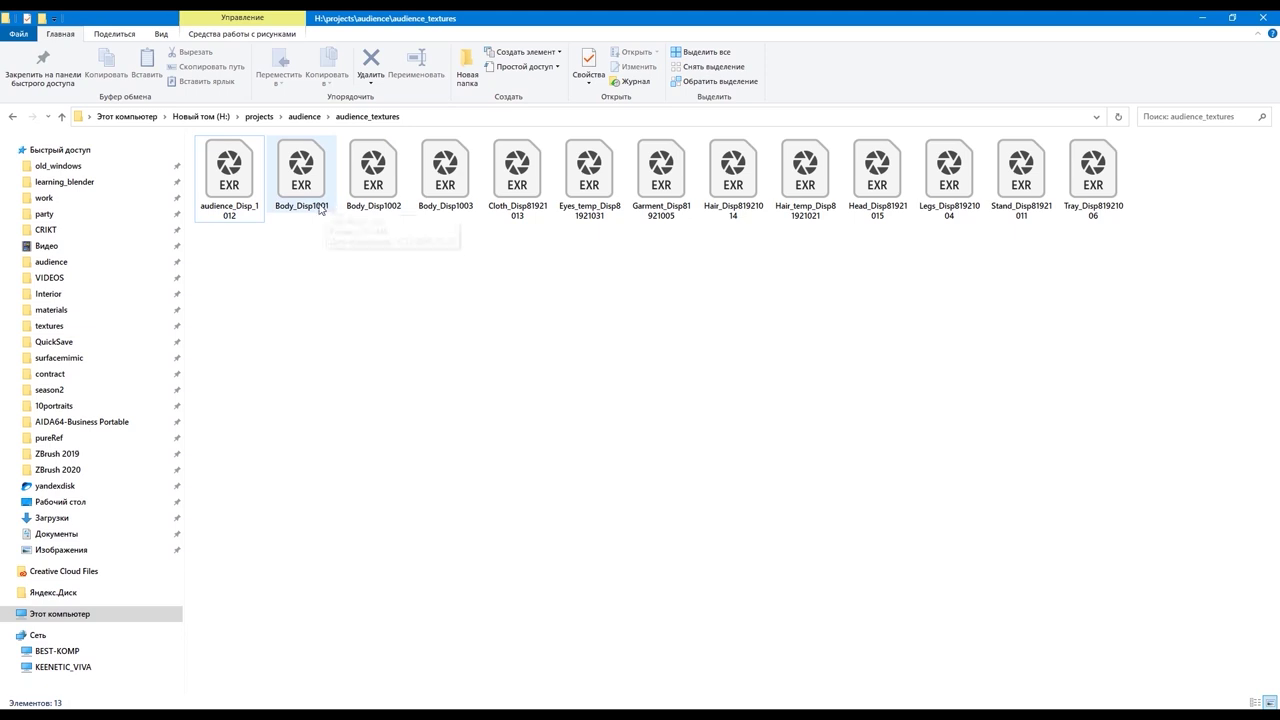
Copy the audience_Disp_ prefix from the renamed file and rename Body_Disp1001 as audience_Disp_1001 with it
click(252, 218)
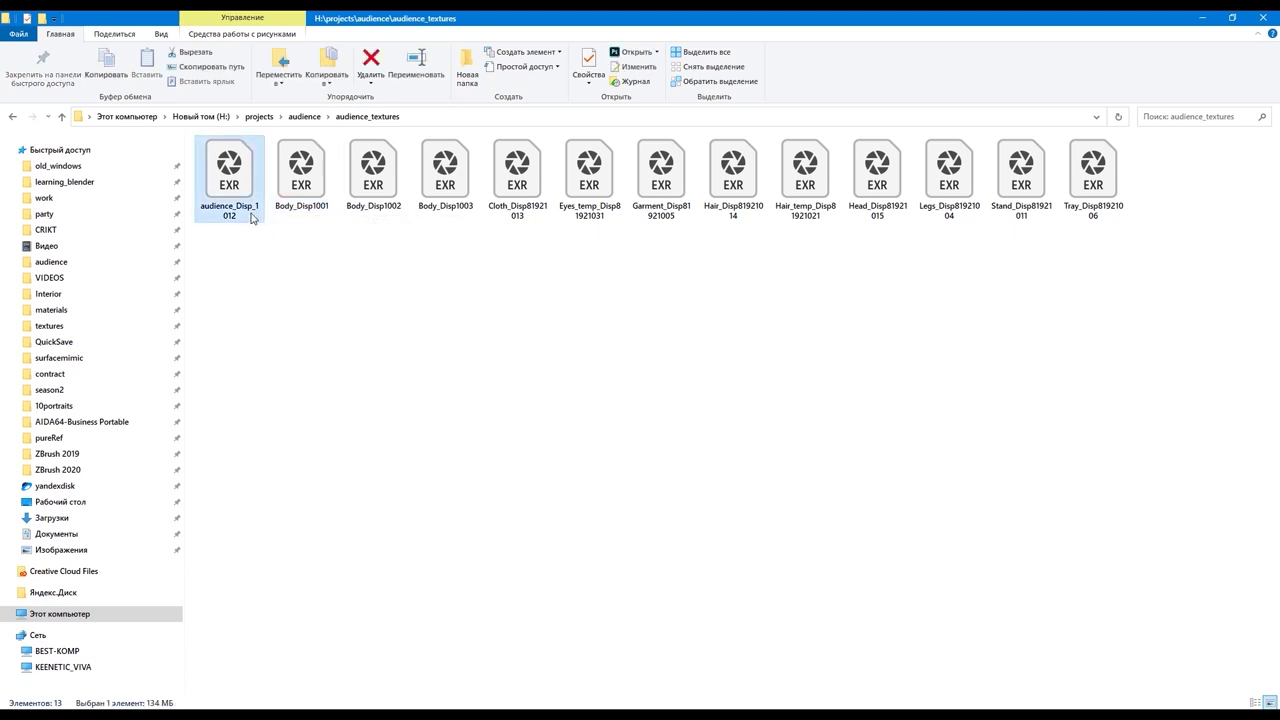
click(251, 210)
drag(252, 208, 53, 200)
key(ctrl+c)
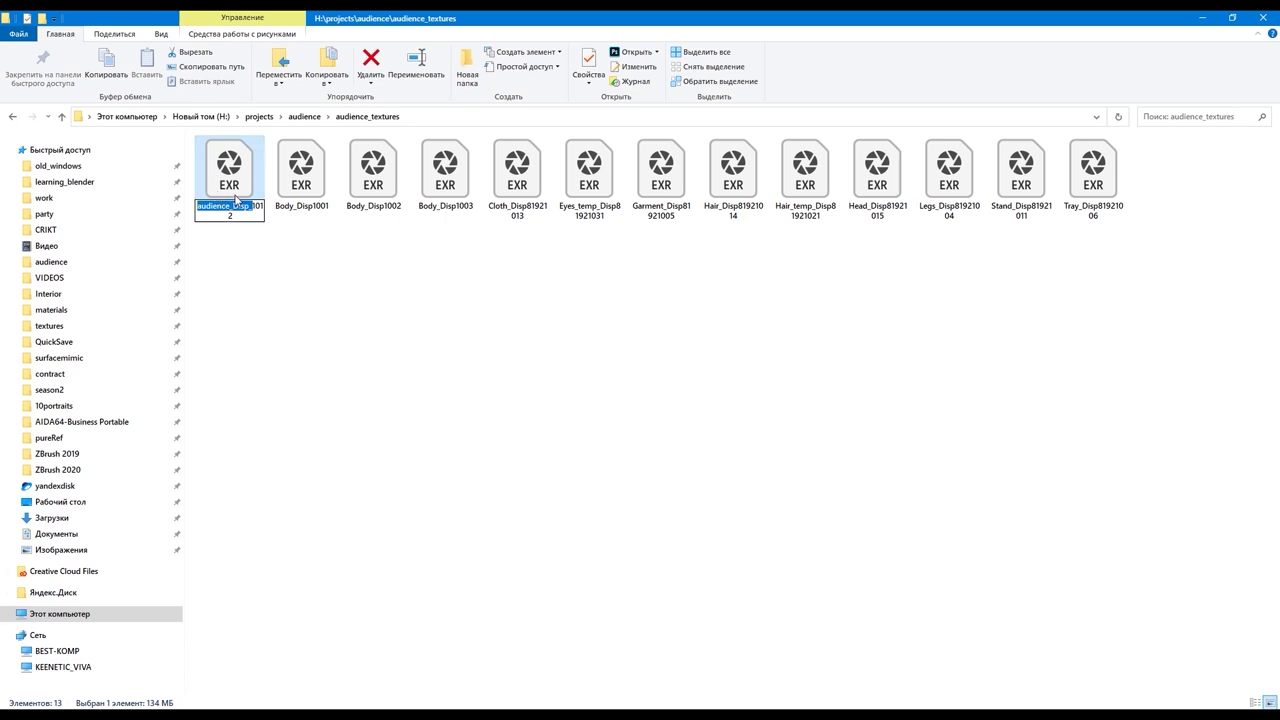
click(269, 263)
click(305, 210)
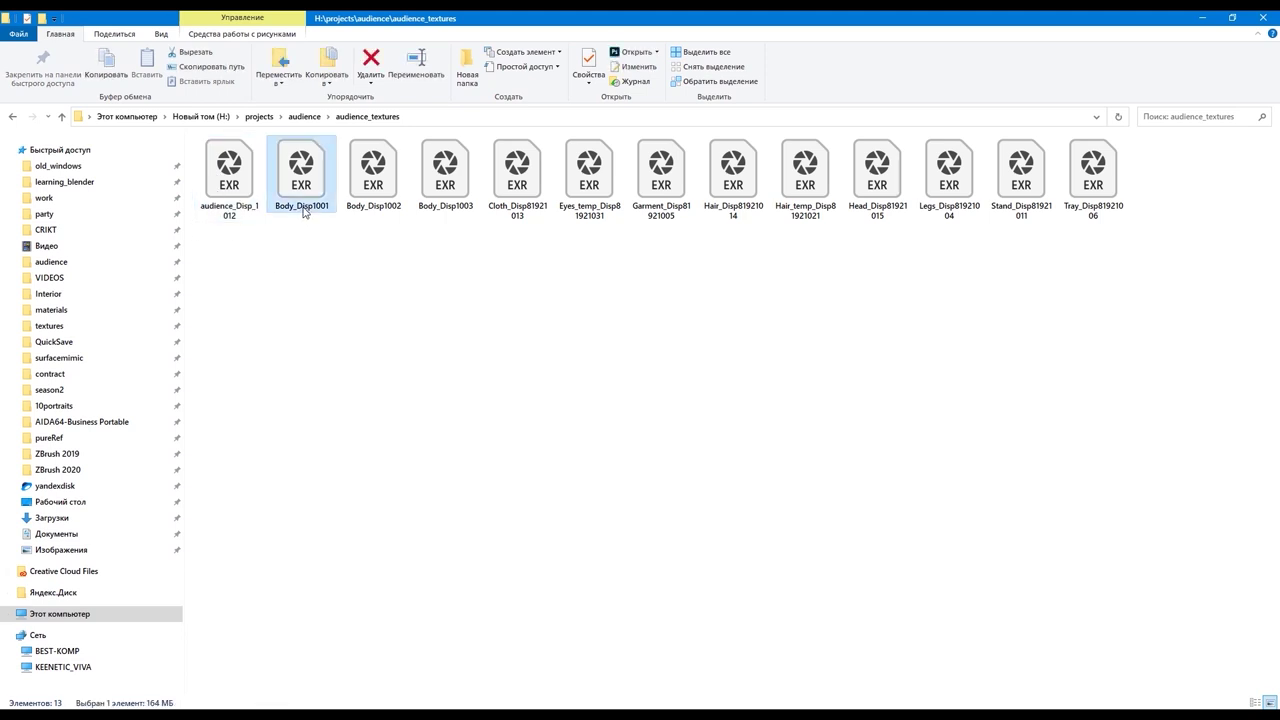
click(304, 208)
drag(310, 206, 187, 208)
key(ctrl+v)
click(371, 255)
Rename the Body_Disp1002 and Body_Disp1003 files as audience_Disp_1002 and audience_Disp_1003
click(388, 210)
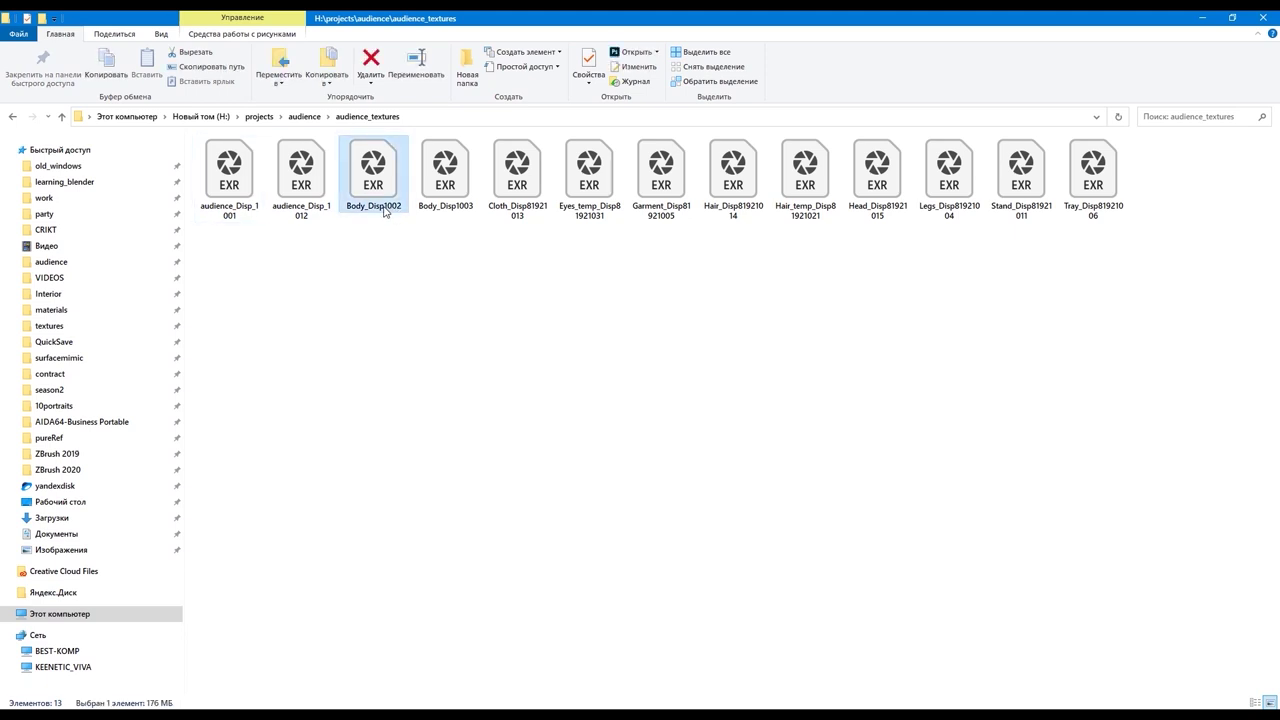
click(383, 207)
drag(383, 207, 211, 205)
key(ctrl+v)
click(429, 288)
double_click(455, 208)
drag(455, 206, 409, 214)
key(ctrl+v)
Rename the Cloth map file as audience_Disp_1013 and the Eyes_temp map file as audience_Disp_1031
double_click(518, 209)
drag(542, 206, 486, 206)
key(ctrl+v)
click(594, 204)
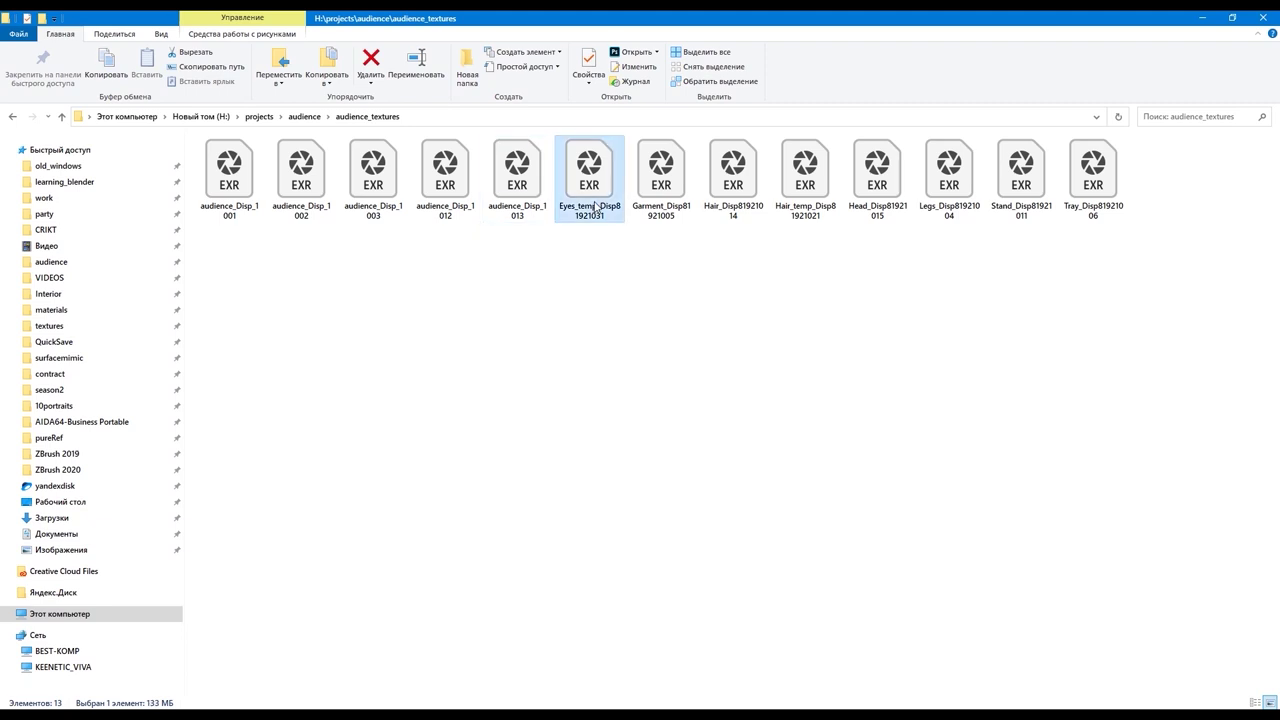
click(594, 205)
drag(589, 215, 556, 204)
key(ctrl+v)
Rename the Garment map file as audience_Disp_1005 and the Hair map file as audience_Disp_1014
double_click(670, 211)
drag(657, 215, 628, 204)
key(ctrl+v)
double_click(729, 208)
Rename the Hair_temp map file as audience_Disp_1021 and the Head map file as audience_Disp_1015
double_click(798, 206)
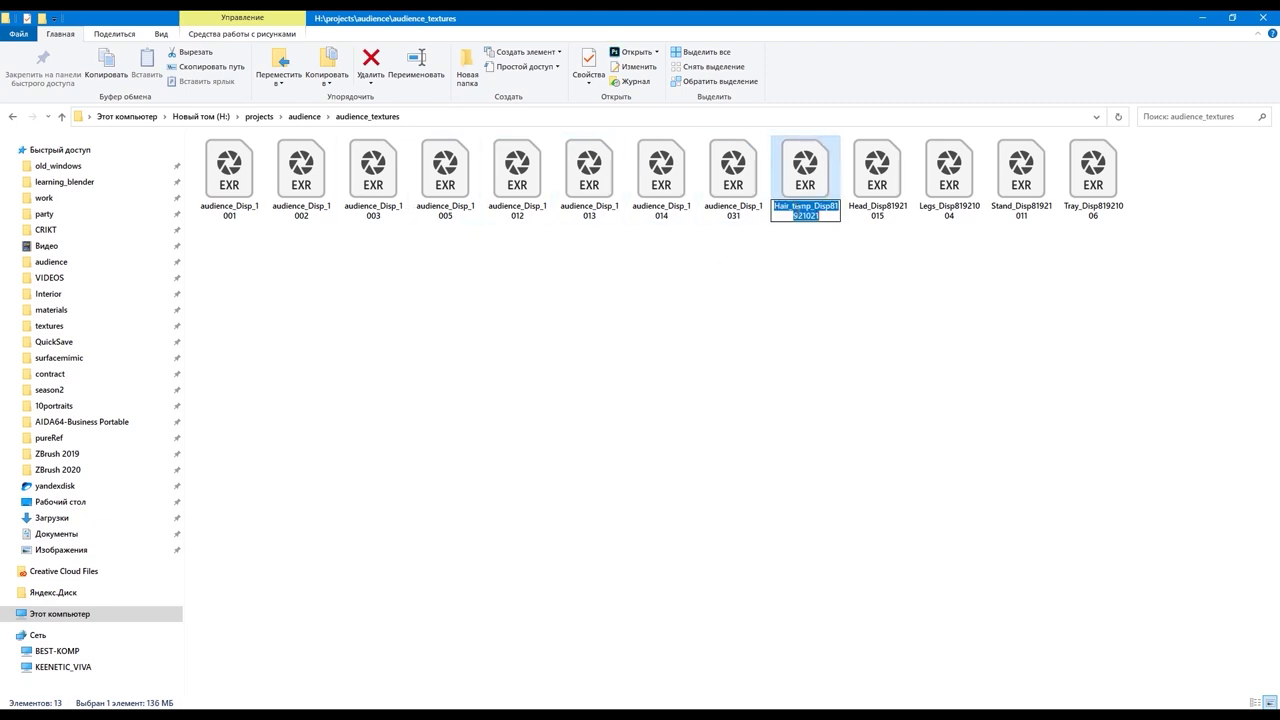
text(audience_Disp_1021)
key(Tab)
text(audience_Disp_1015)
key(Tab)
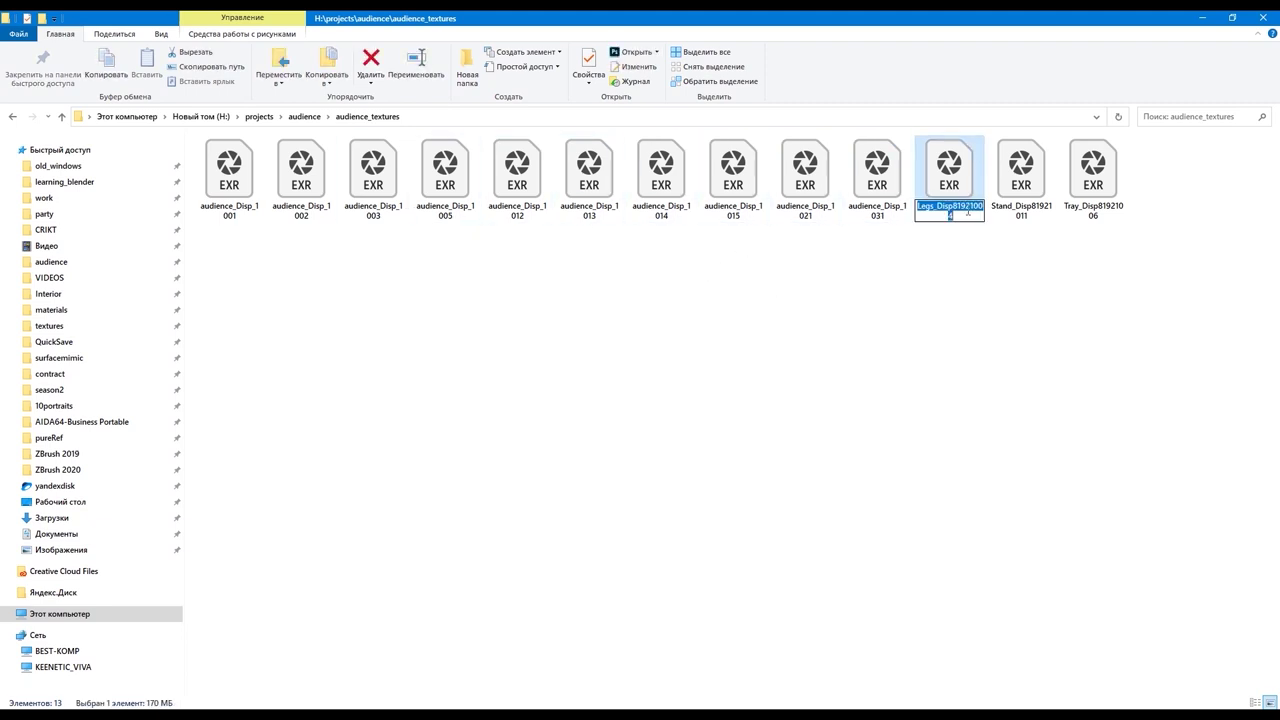
Rename the Legs, Stand and Tray map files with the audience_Disp_ prefix, keeping their tile numbers 1004, 1011 and 1006
key(ctrl+v)
key(Tab)
key(ctrl+v)
key(Tab)
key(ctrl+v)
click(815, 318)
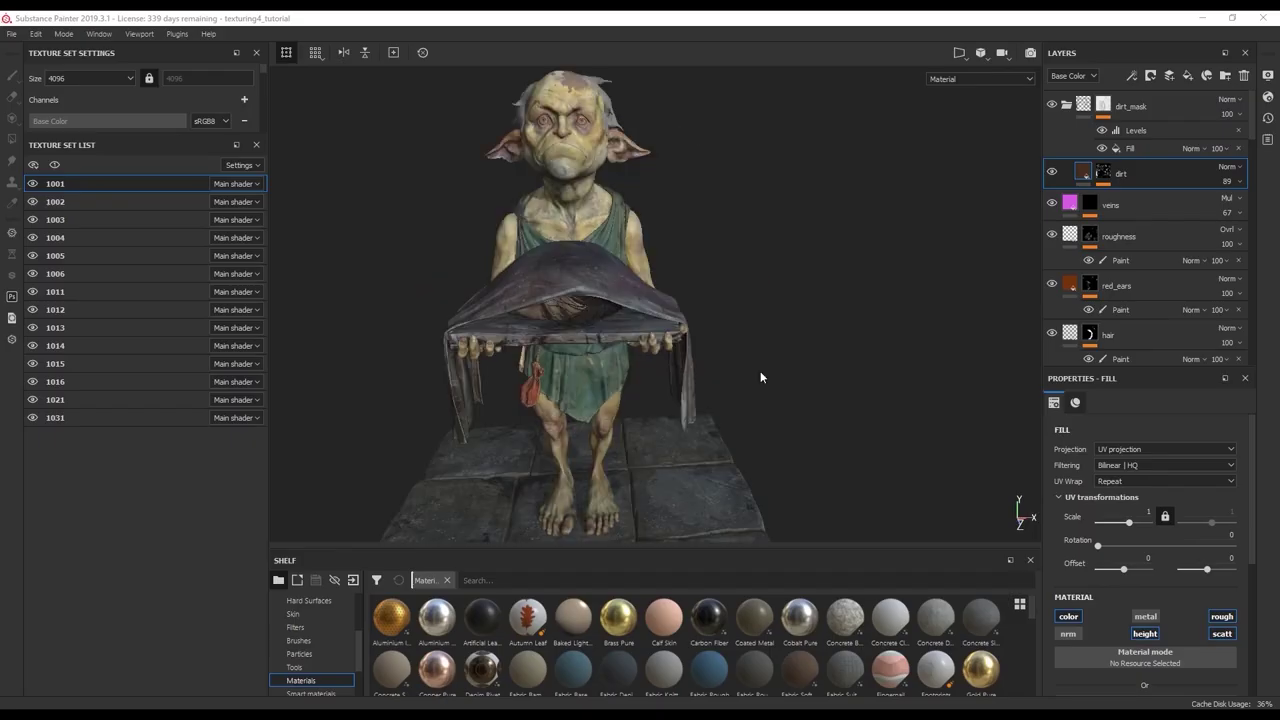
Switch to Substance Painter and review the texture export settings, including the size options for texture set 1001, without exporting
alt+drag(746, 377, 792, 360)
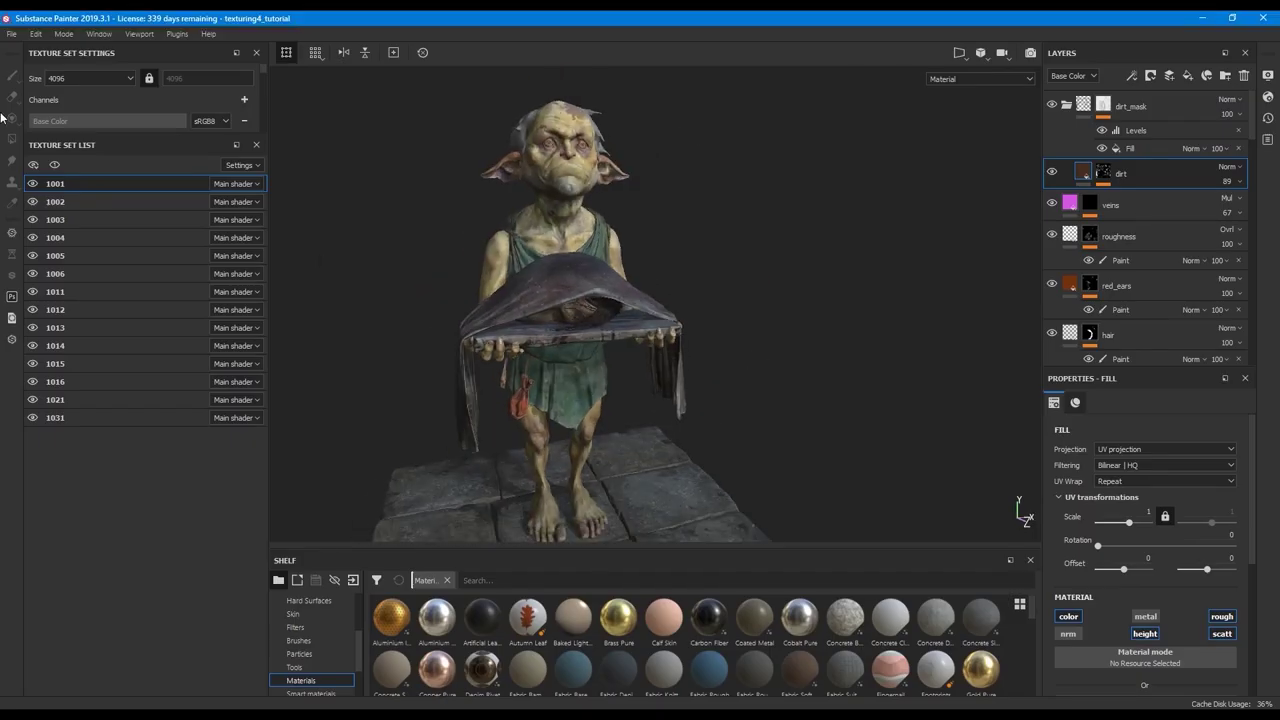
click(12, 34)
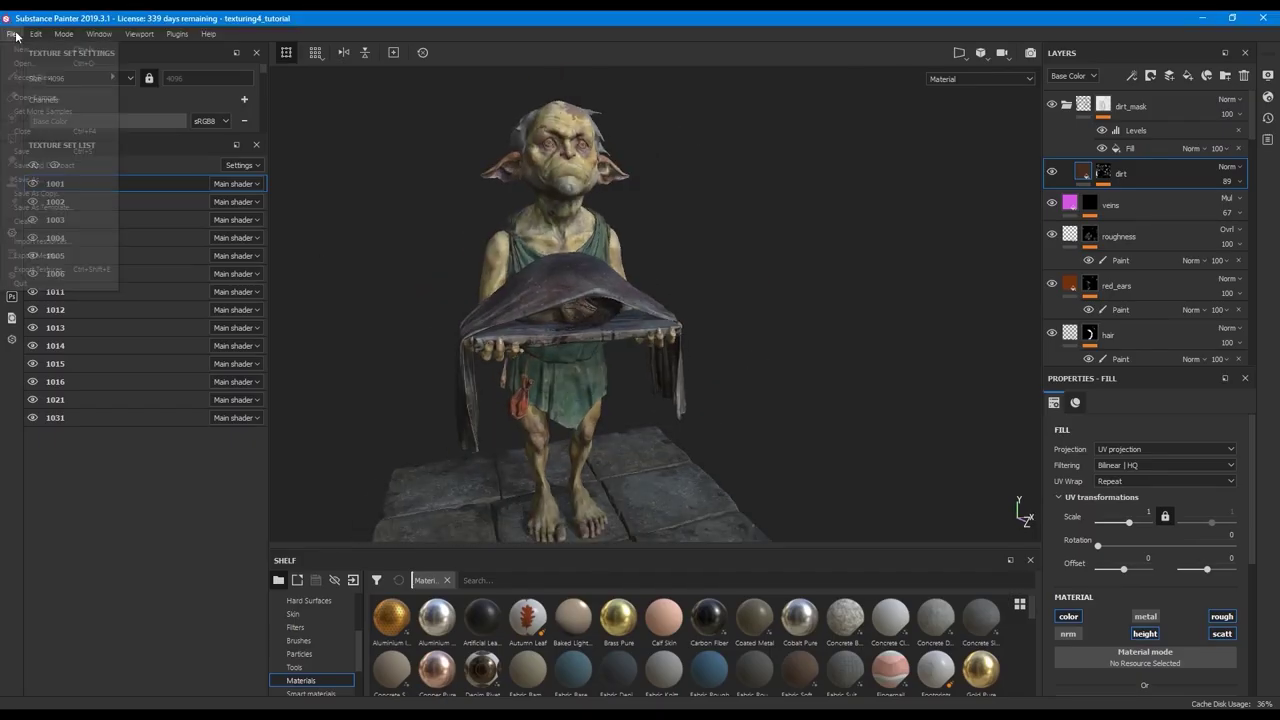
click(48, 269)
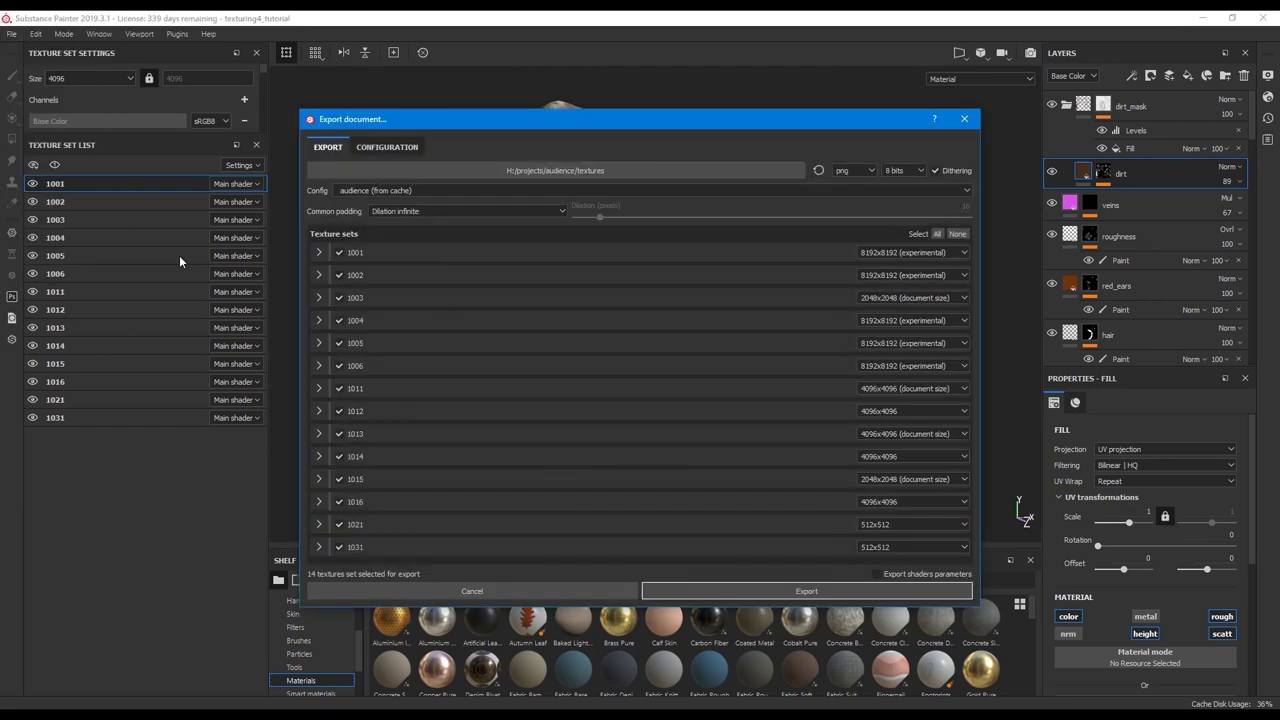
click(897, 250)
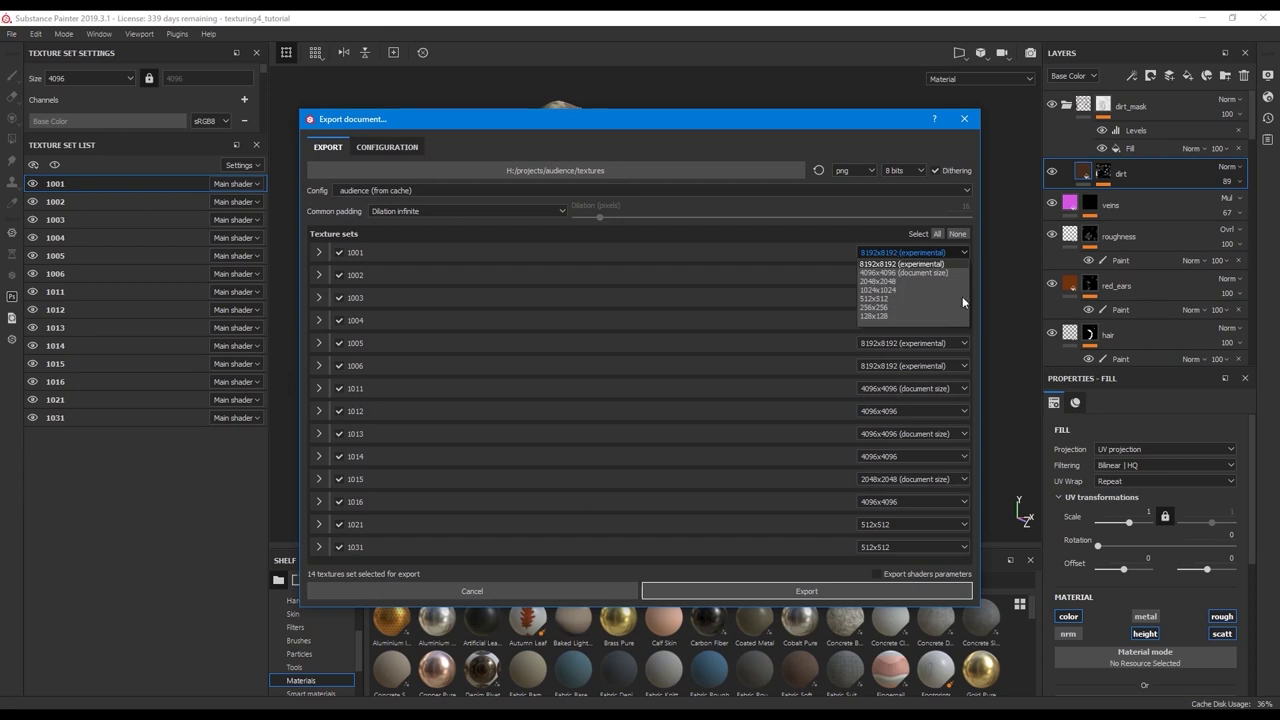
click(963, 121)
click(963, 121)
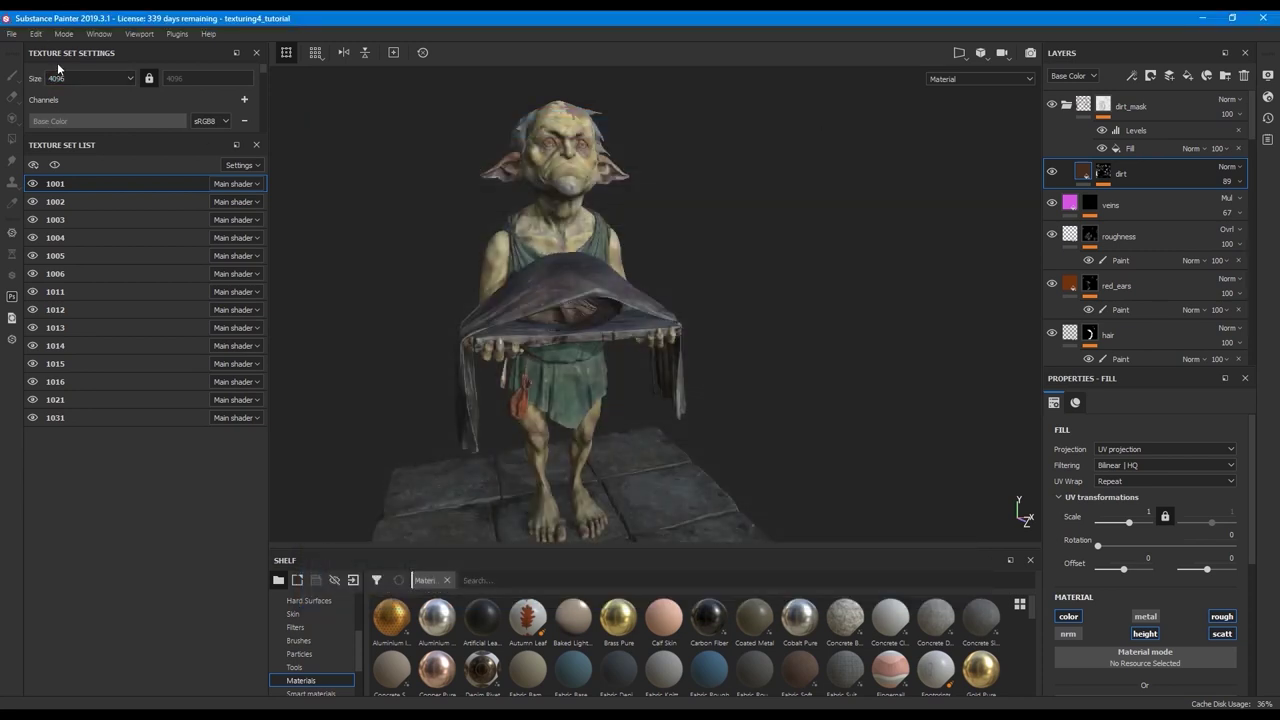
Compare texture set 1031's working size with its resolution in the texture export settings
double_click(50, 418)
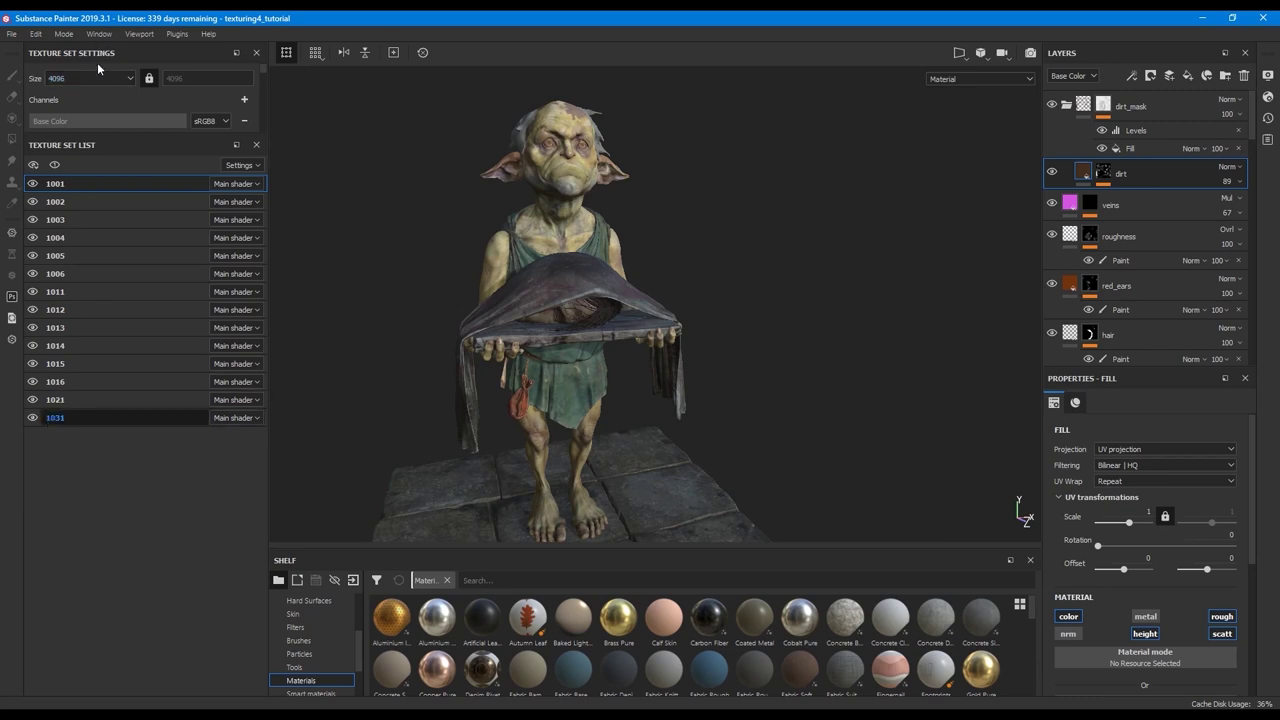
click(55, 78)
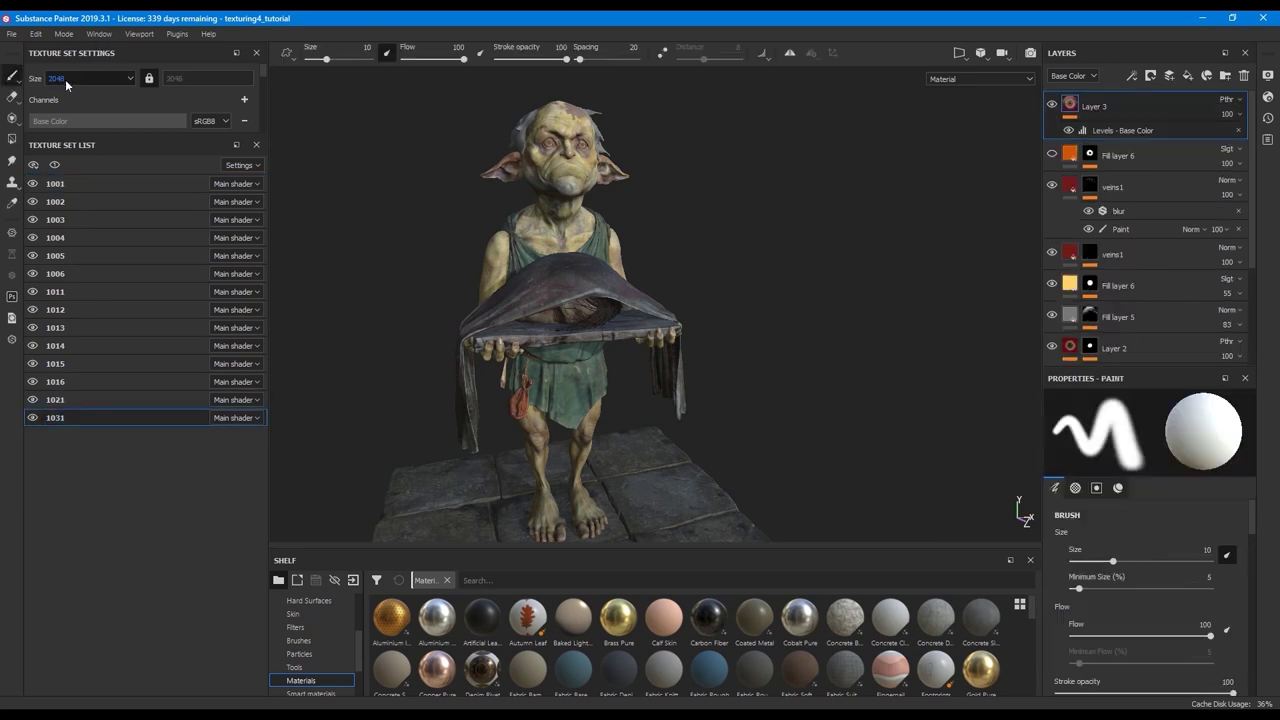
click(12, 33)
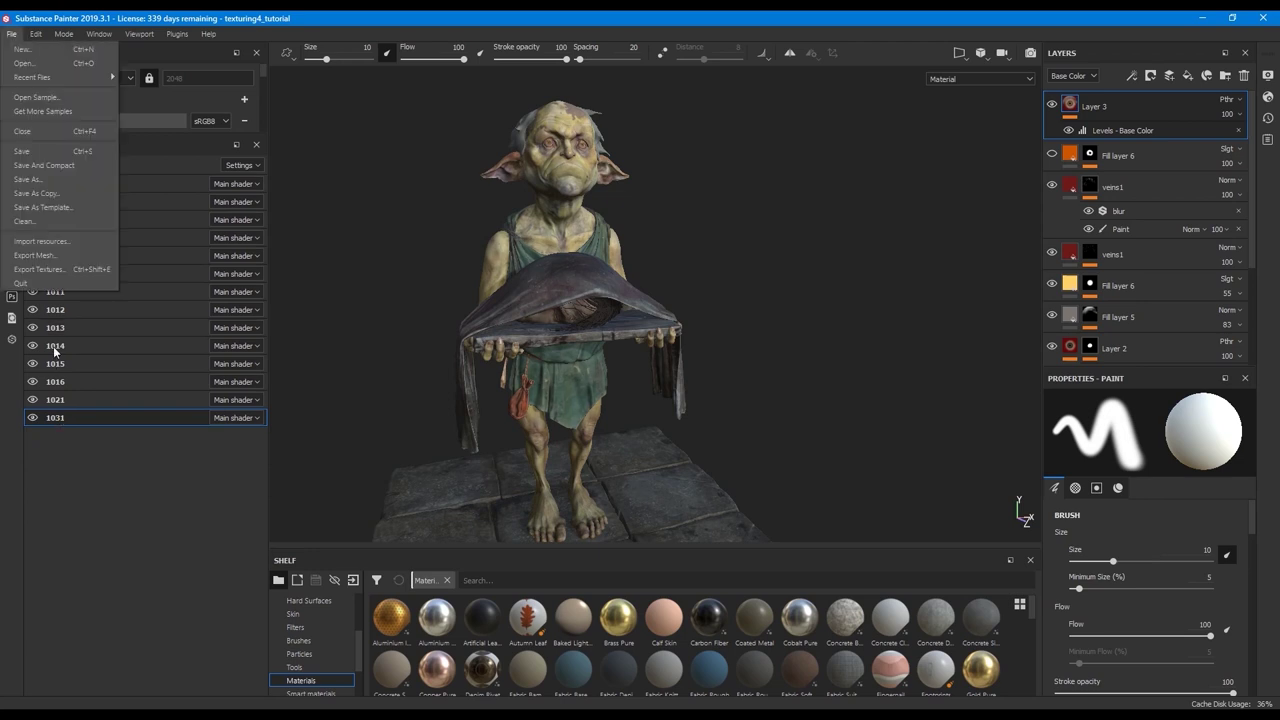
click(38, 270)
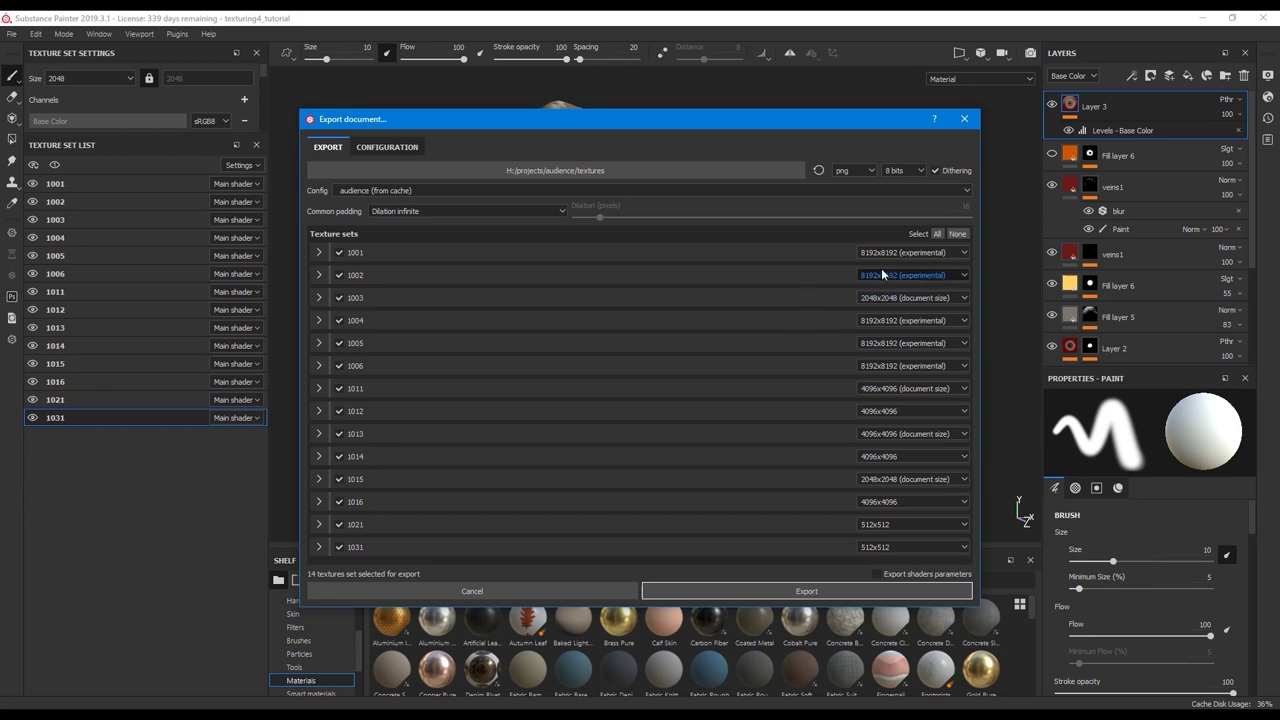
click(964, 119)
Examine the hands, garment and covered tray on the model, along with the white_dirt layer of the cloth's texture set 1013
scroll(462, 225, up, 5)
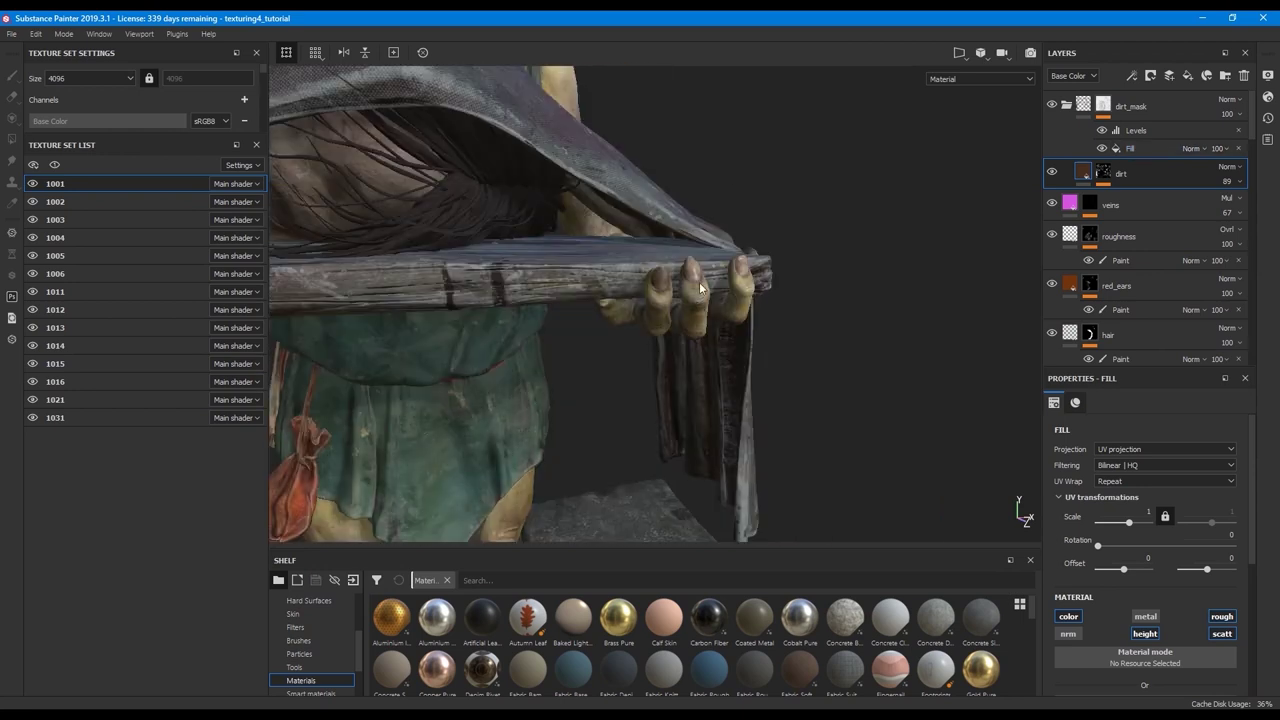
scroll(691, 342, down, 3)
alt+middle_drag(691, 342, 722, 230)
alt+drag(722, 230, 567, 241)
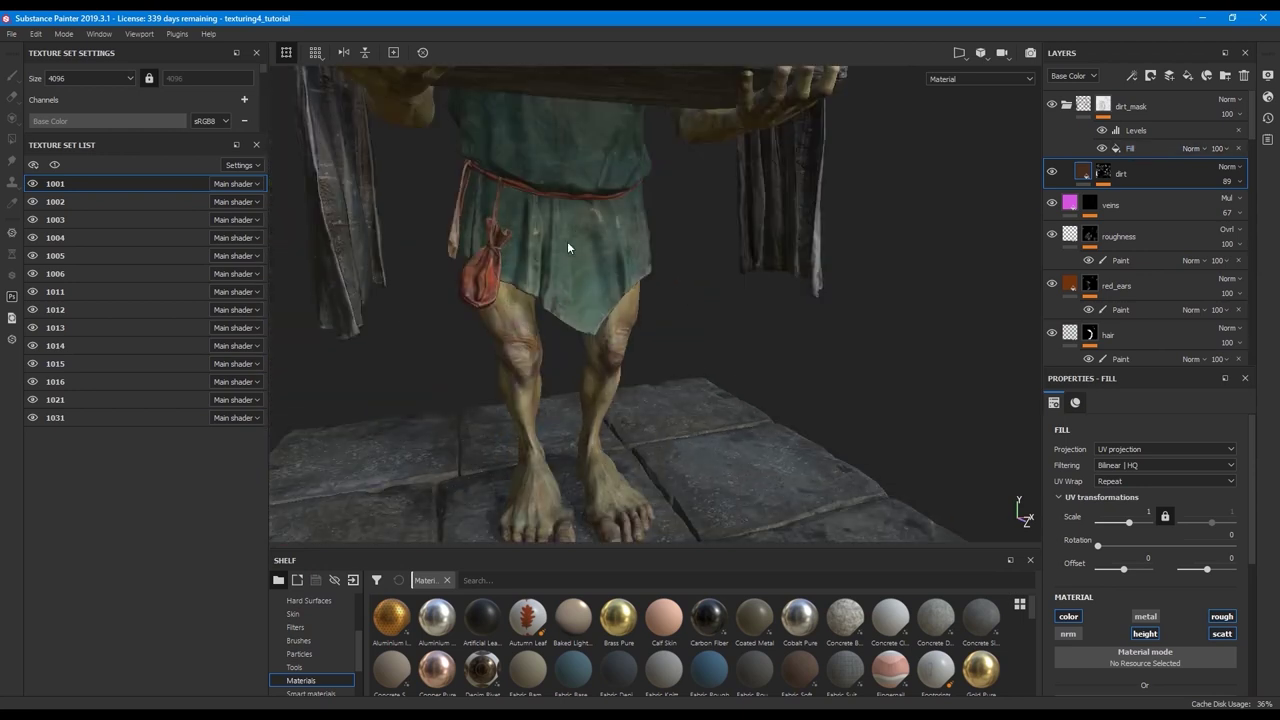
alt+middle_drag(618, 100, 622, 192)
alt+drag(418, 225, 760, 350)
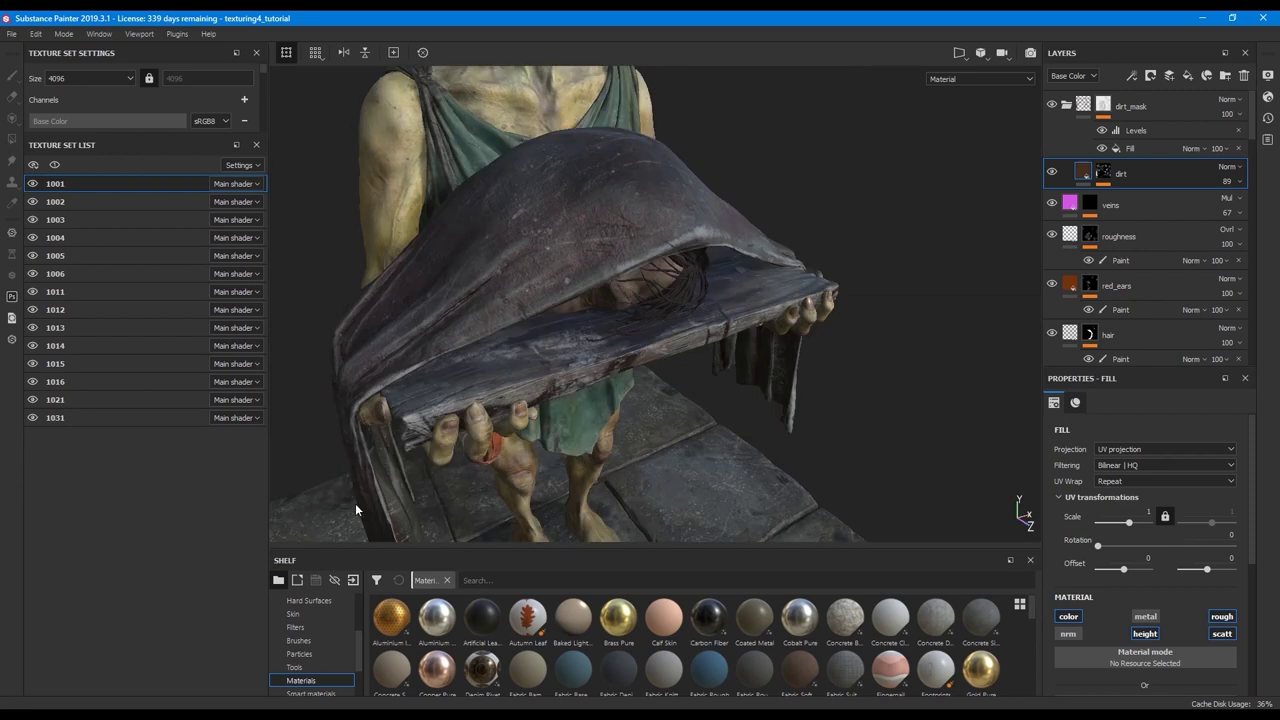
alt+drag(432, 360, 493, 269)
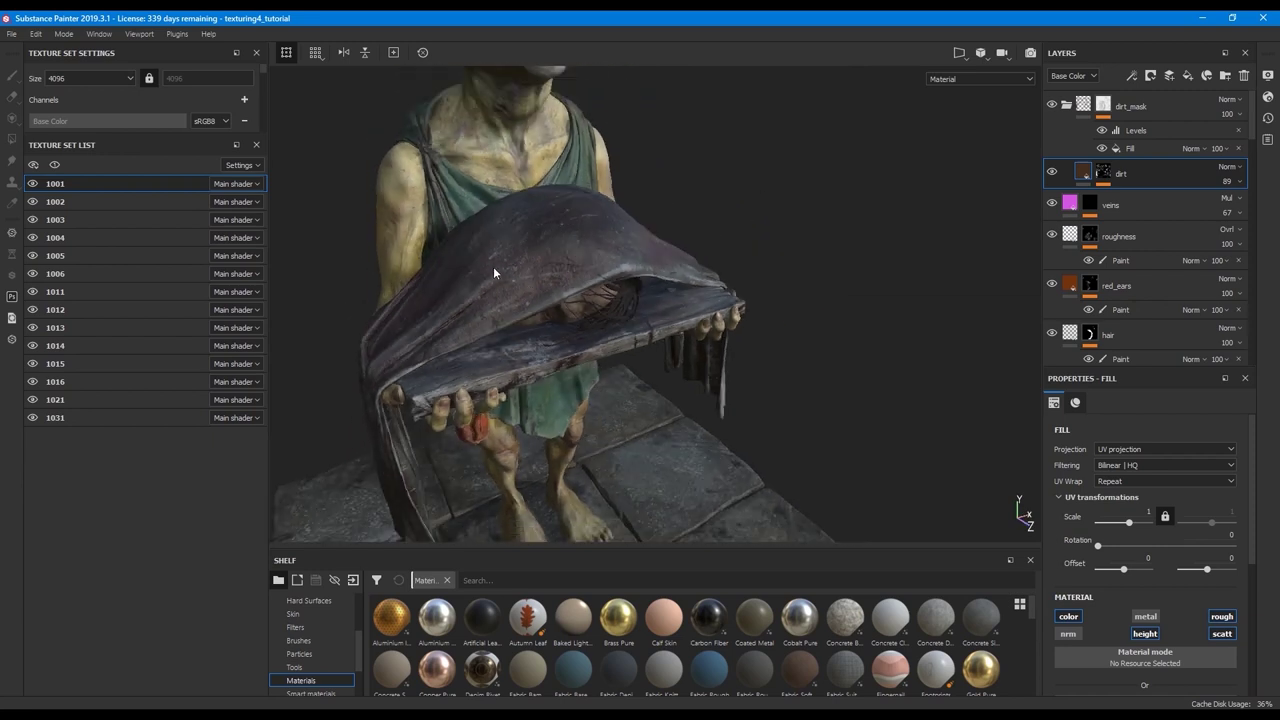
ctrl+alt+right_click(554, 244)
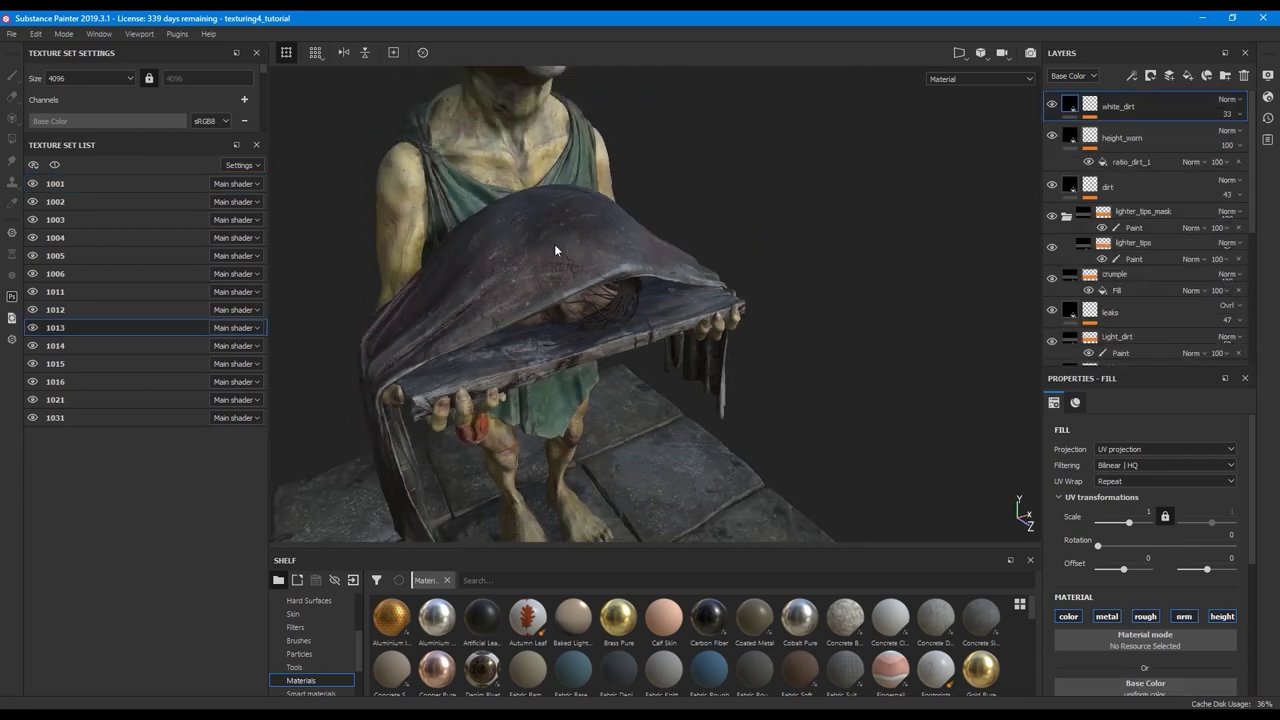
click(1051, 106)
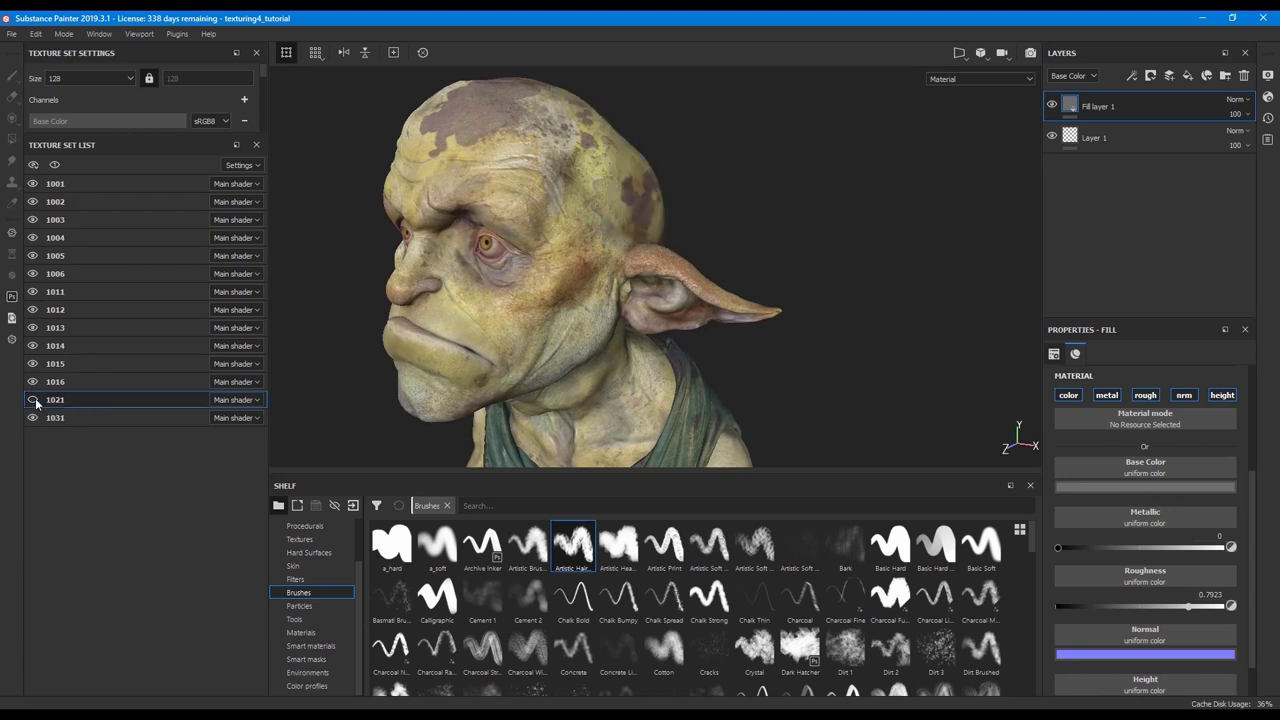
Check the sizes of texture sets 1014 and 1031 while inspecting the covered tray and the character's eyes
alt+middle_drag(668, 405, 632, 100)
scroll(604, 343, up, 3)
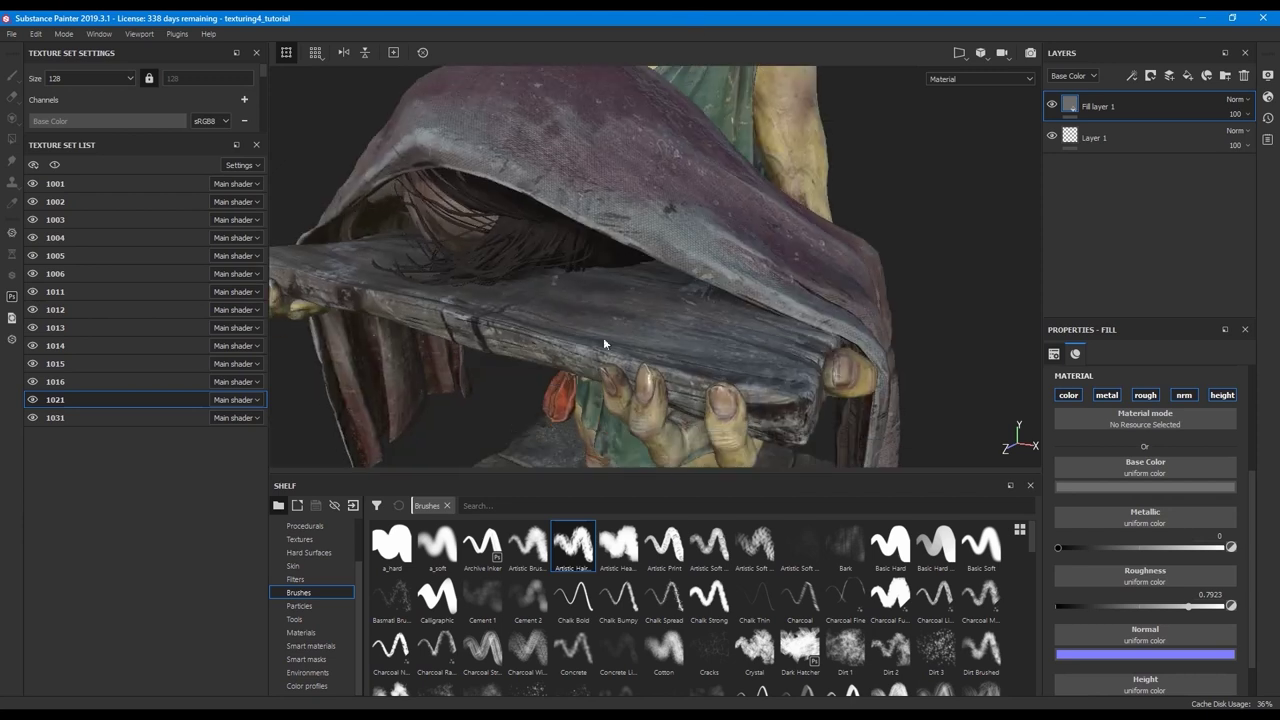
click(140, 345)
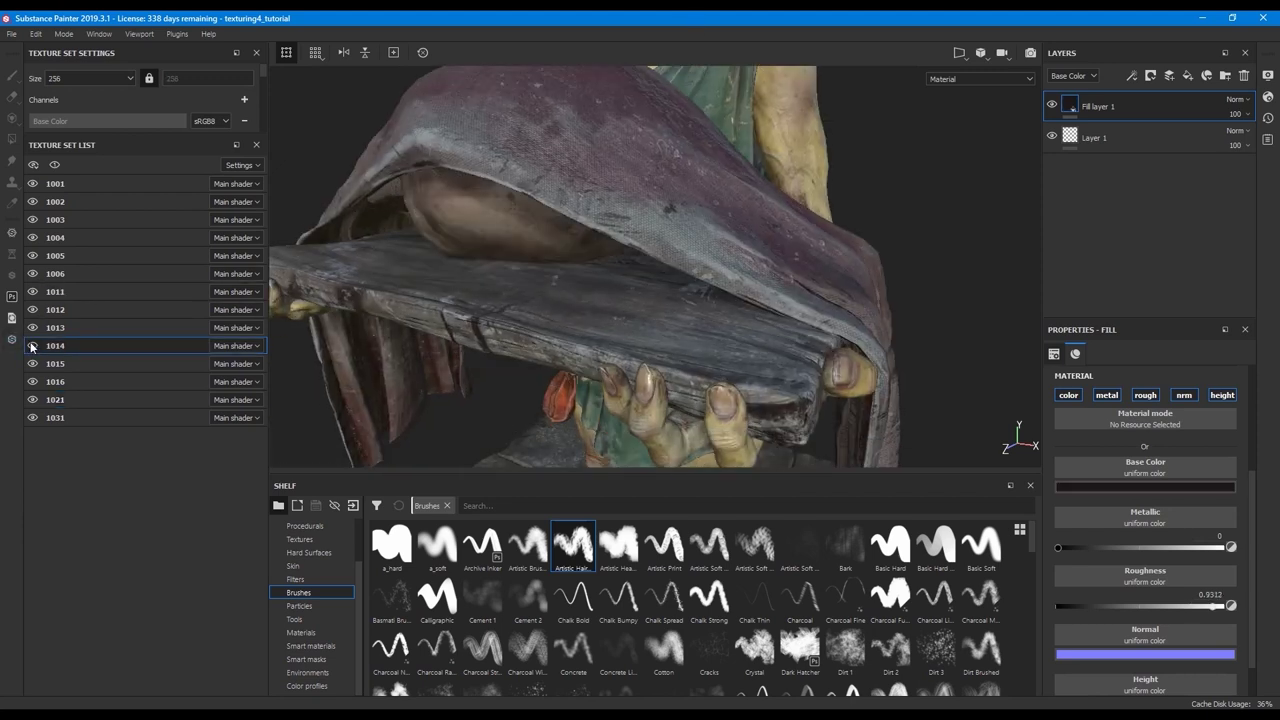
alt+middle_drag(656, 182, 648, 440)
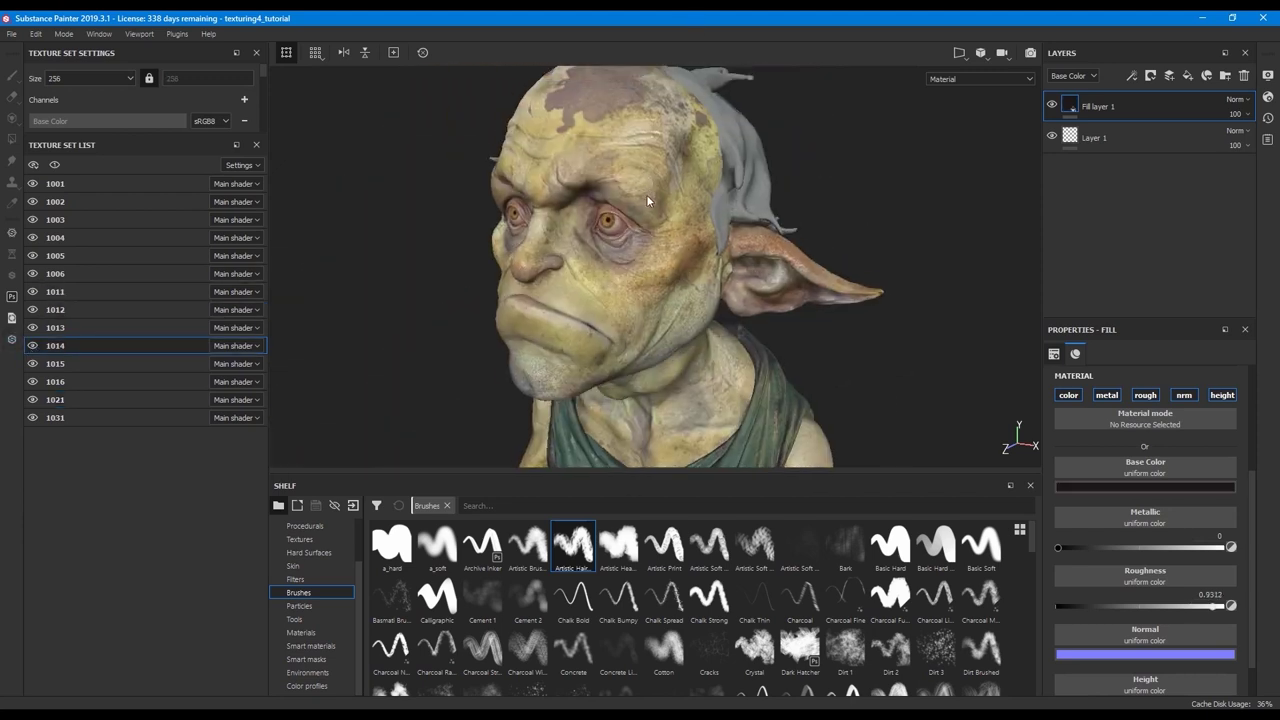
scroll(646, 196, up, 3)
click(140, 417)
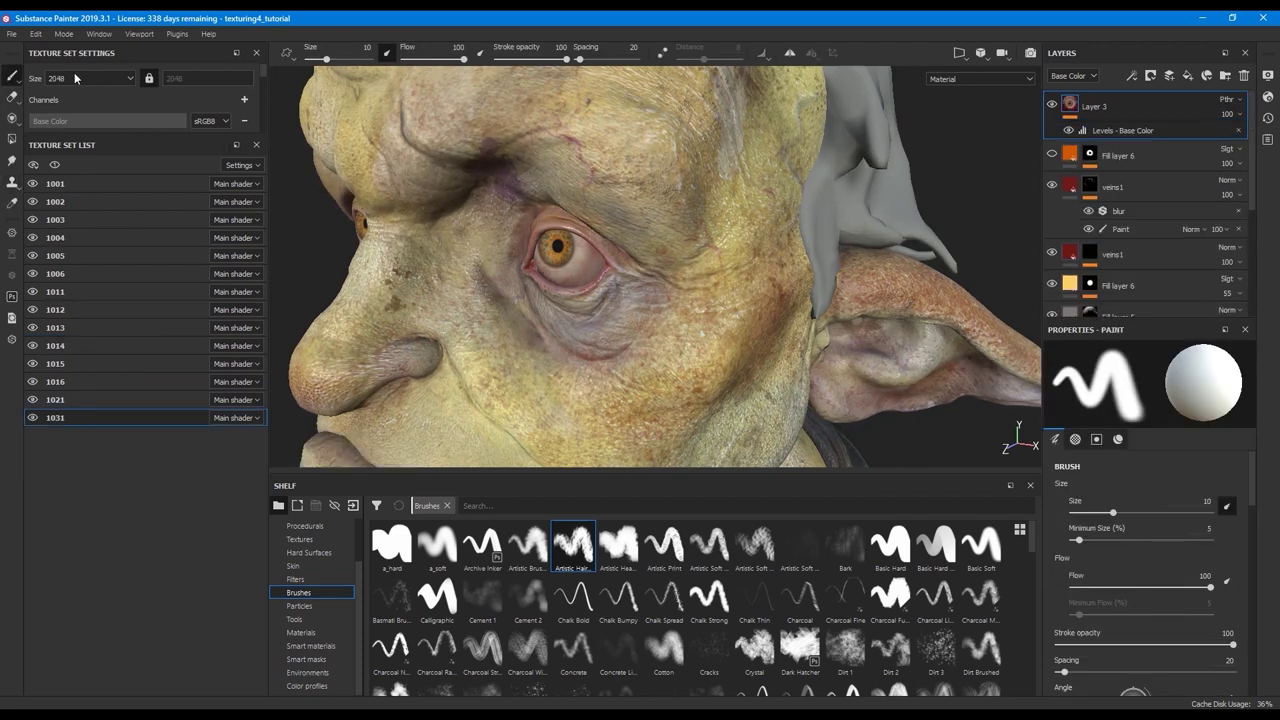
Open the texture export settings for the project's texture sets
click(11, 35)
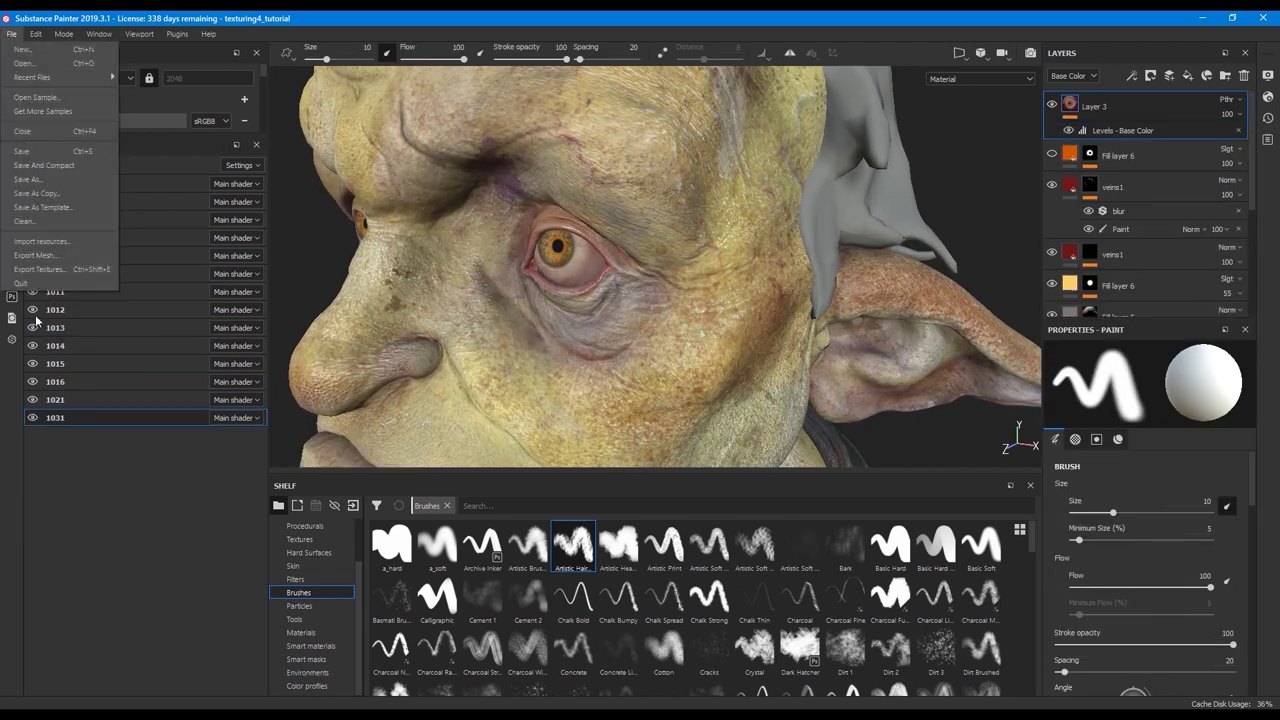
click(362, 250)
scroll(340, 238, down, 3)
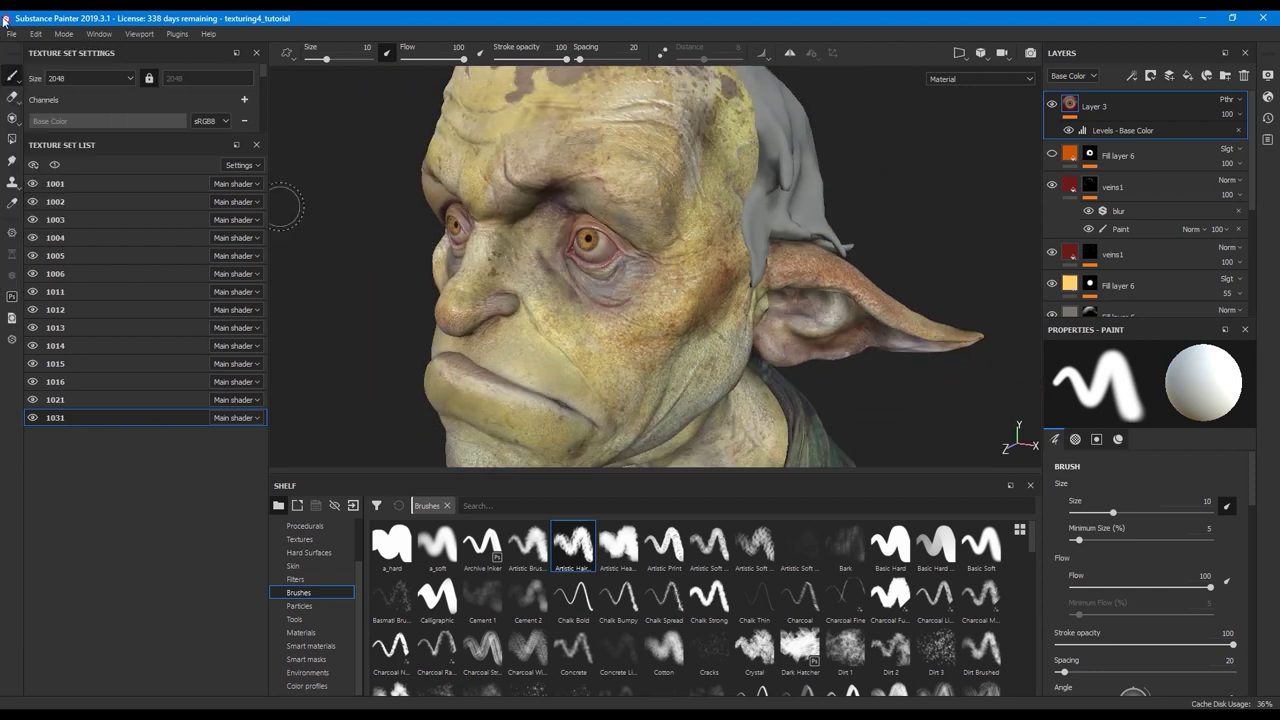
click(12, 34)
click(38, 269)
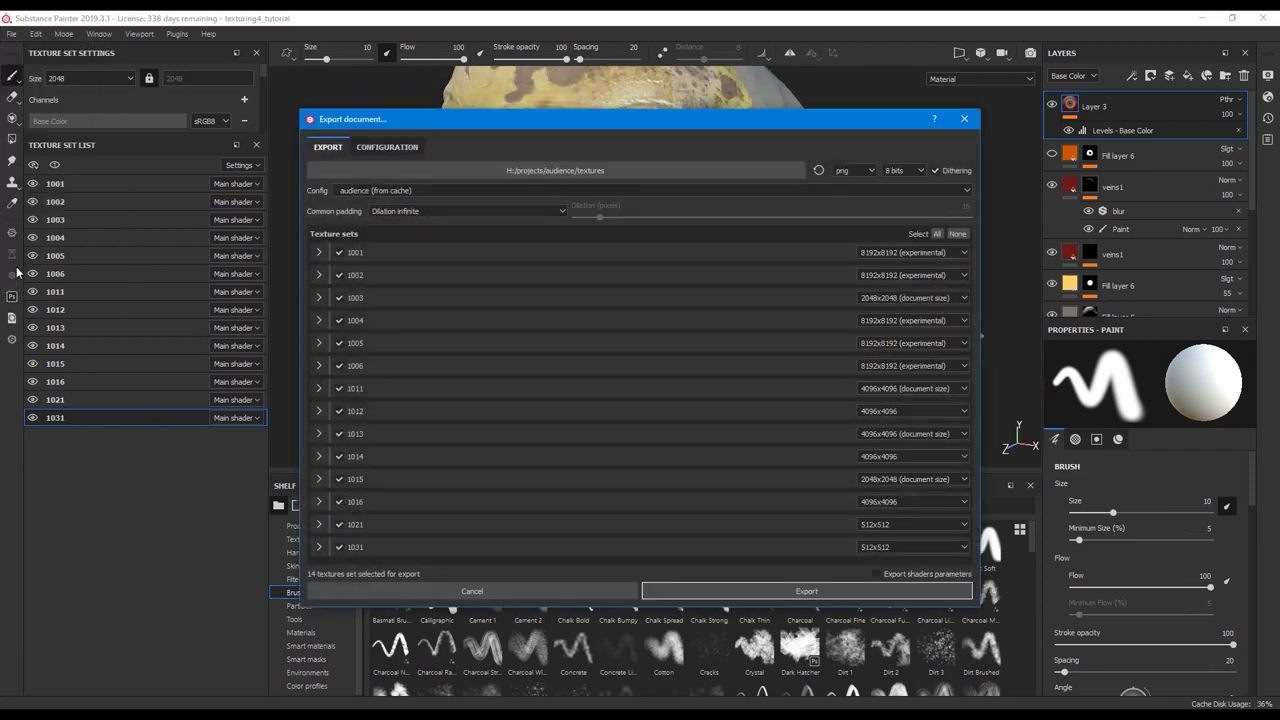
Set texture set 1001's export size to 8192x8192 and choose H:/projects/audience/audience_textures as the export folder
click(902, 252)
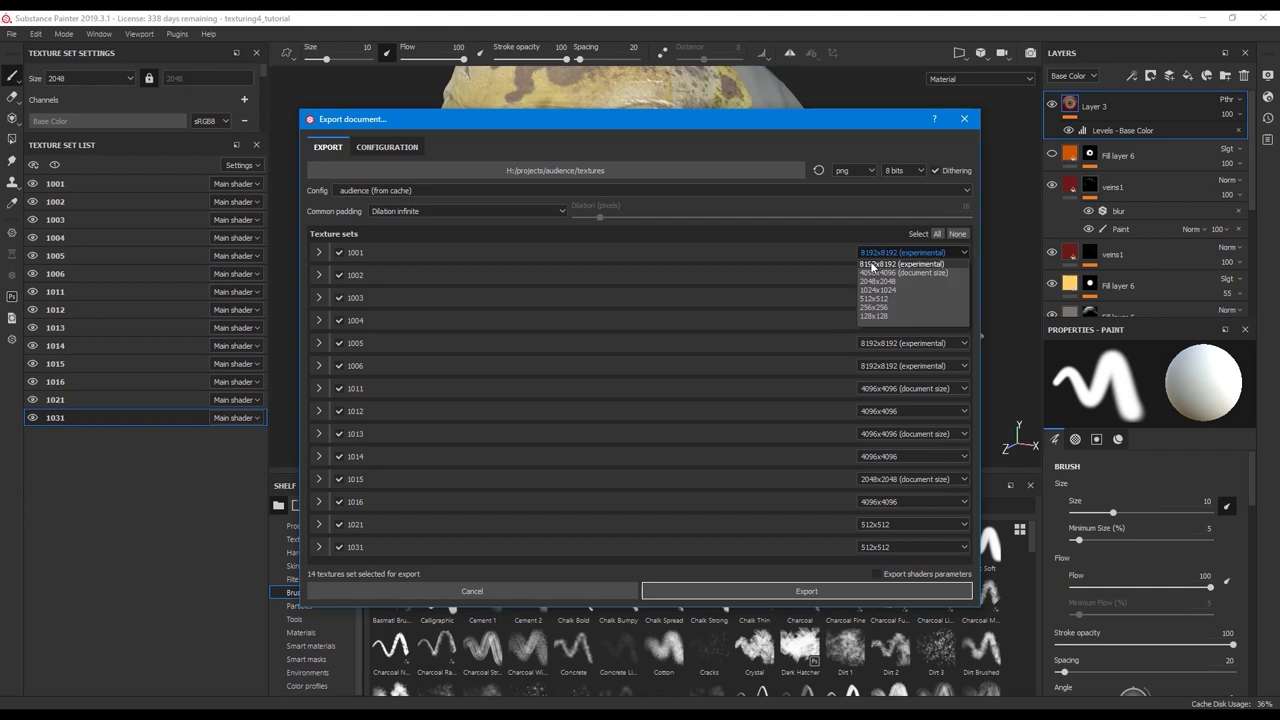
click(895, 264)
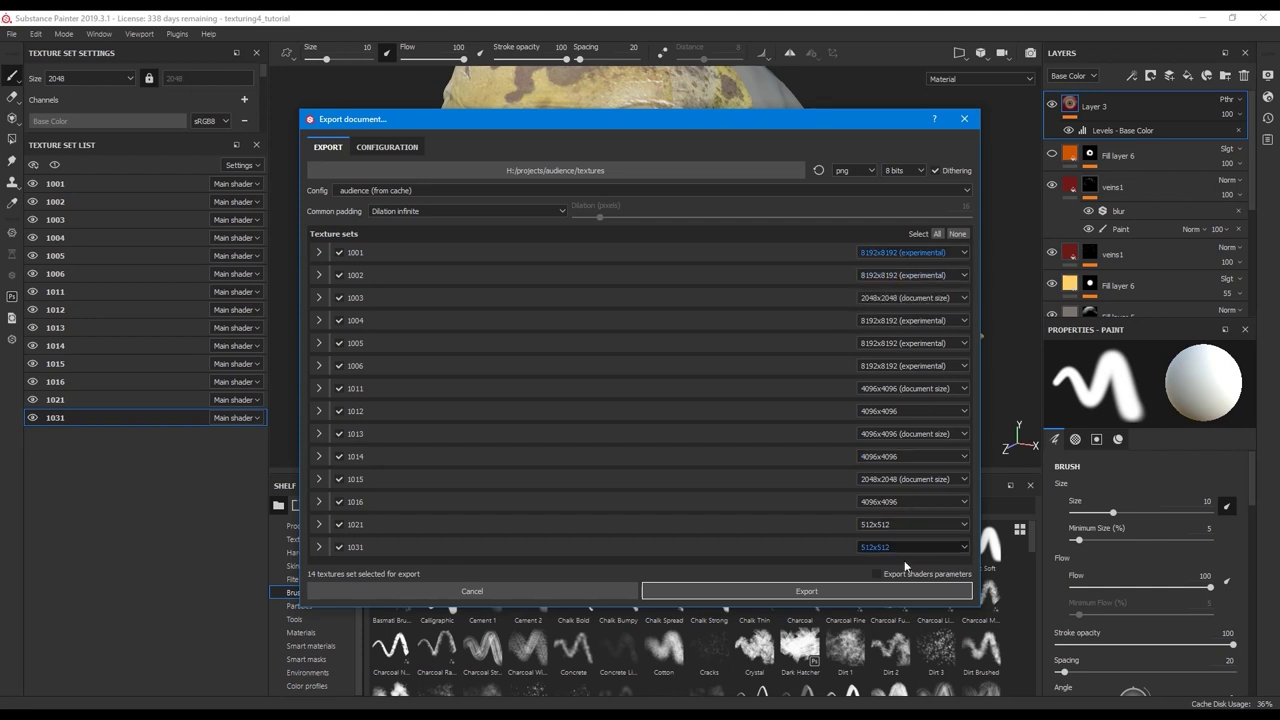
drag(975, 610, 1015, 706)
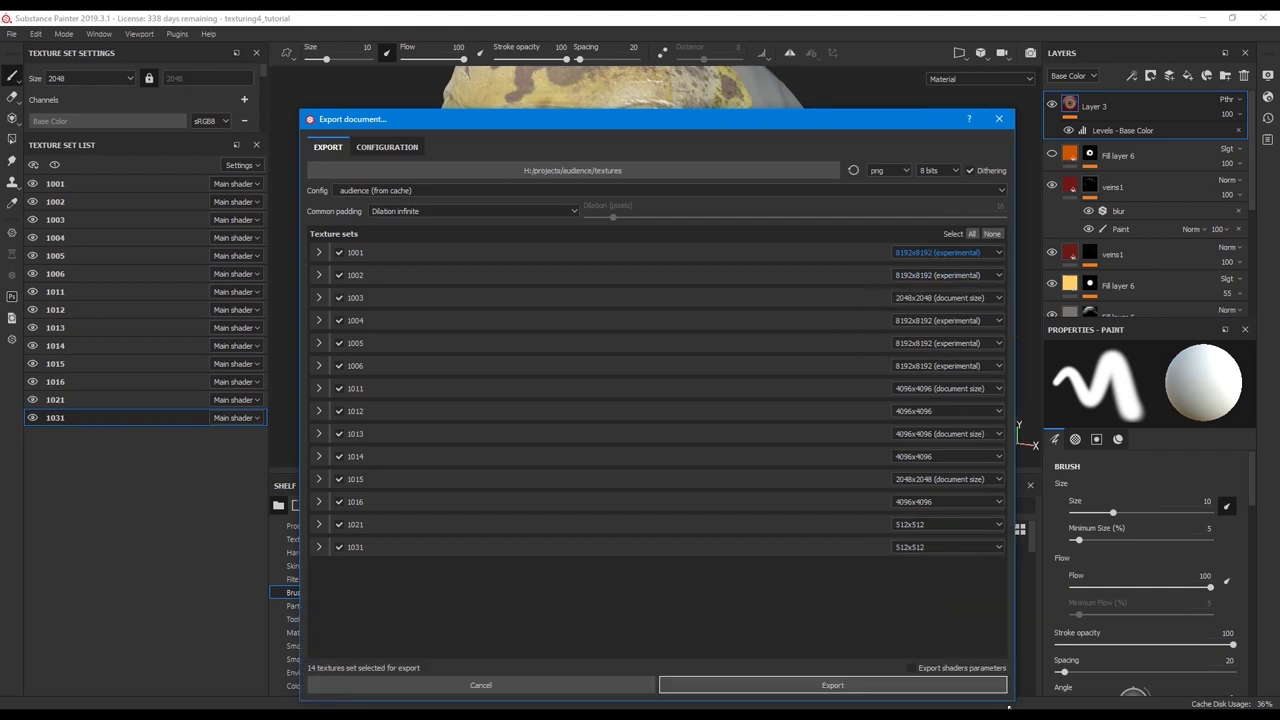
click(643, 169)
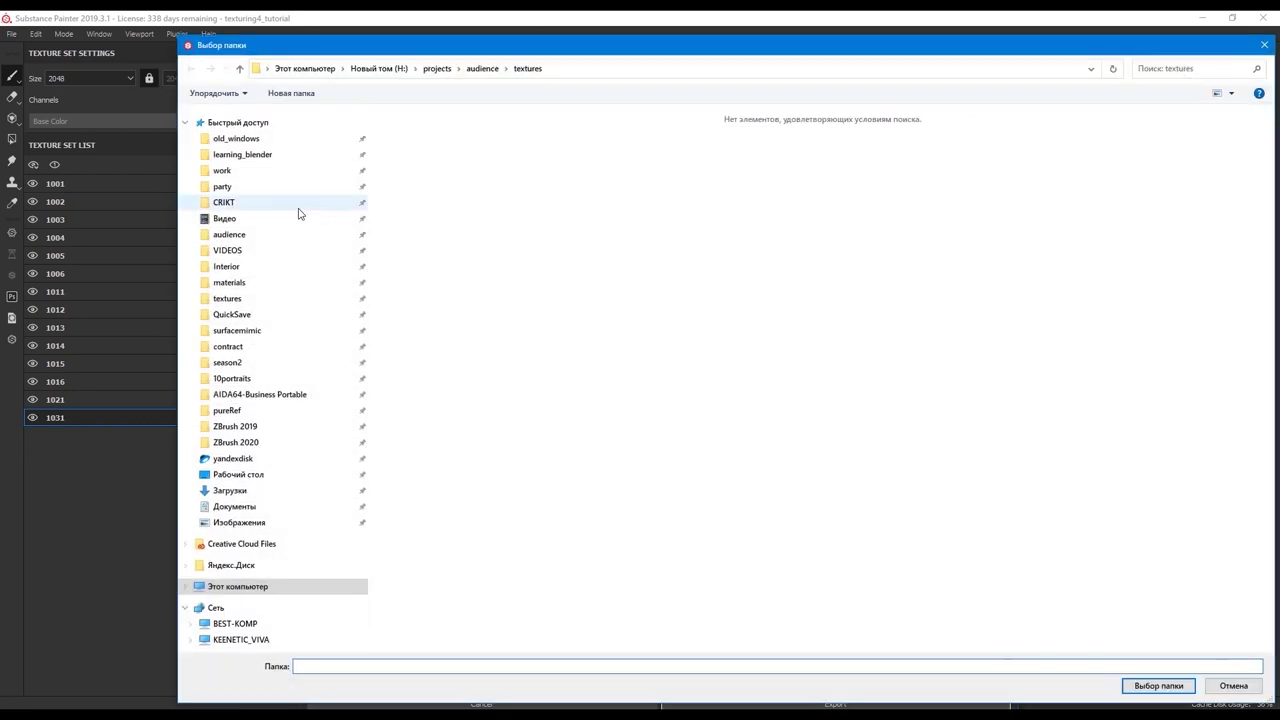
click(235, 234)
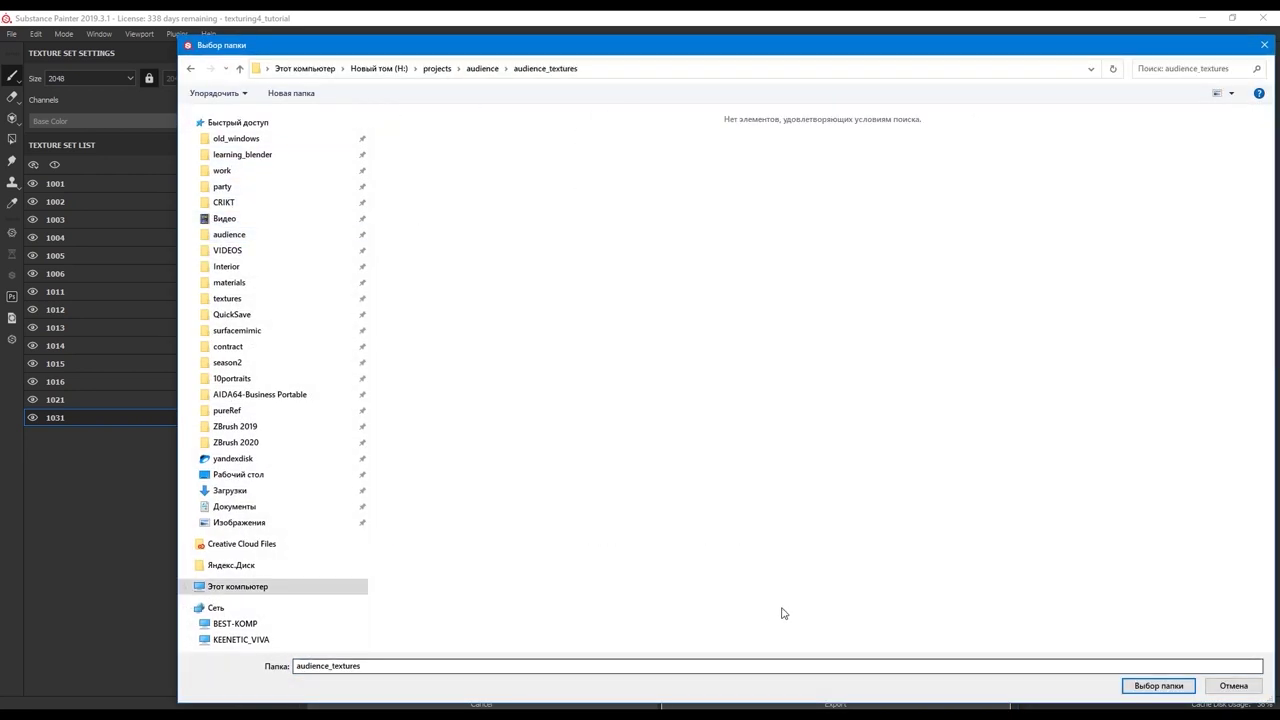
click(1158, 685)
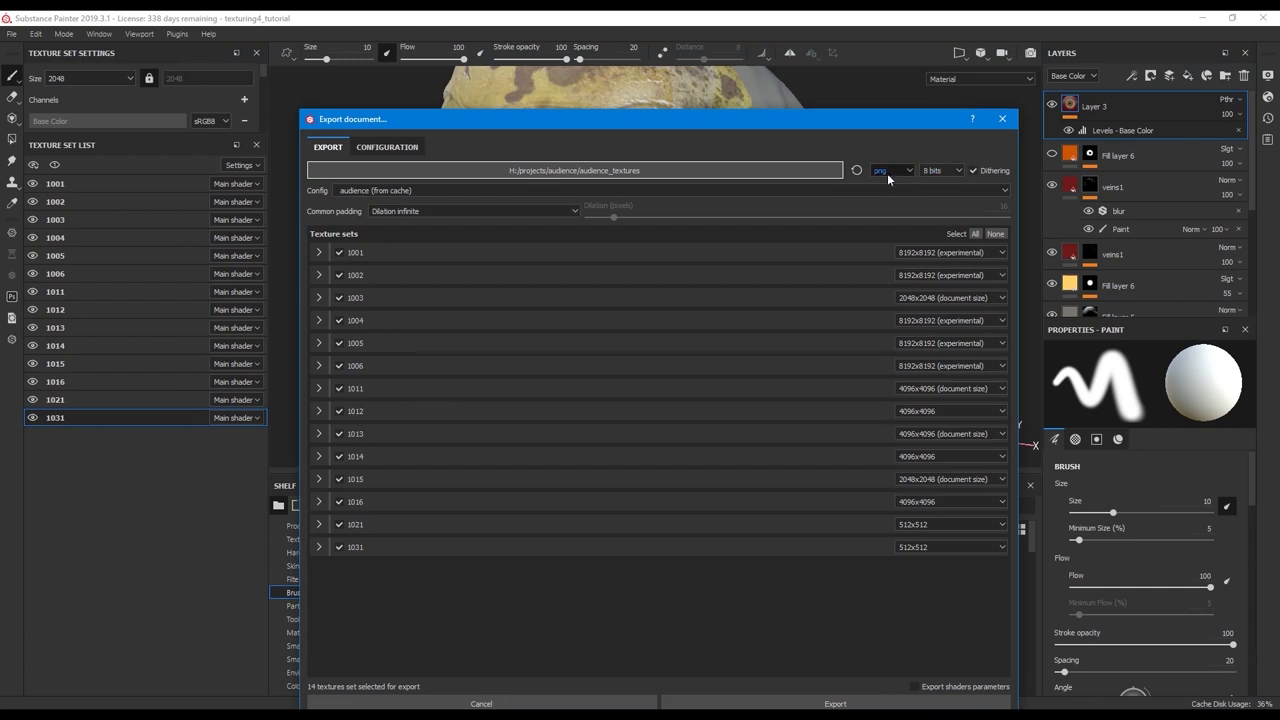
Create a new export preset named audience_preset
click(376, 148)
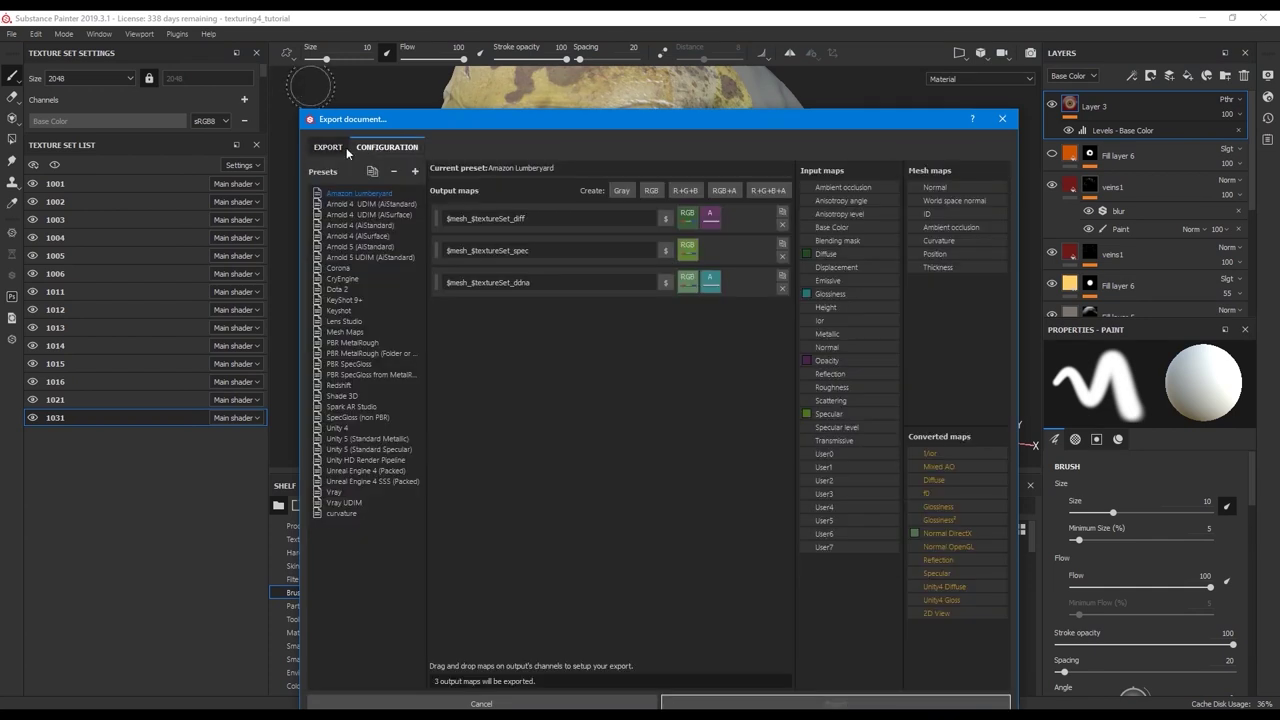
click(415, 172)
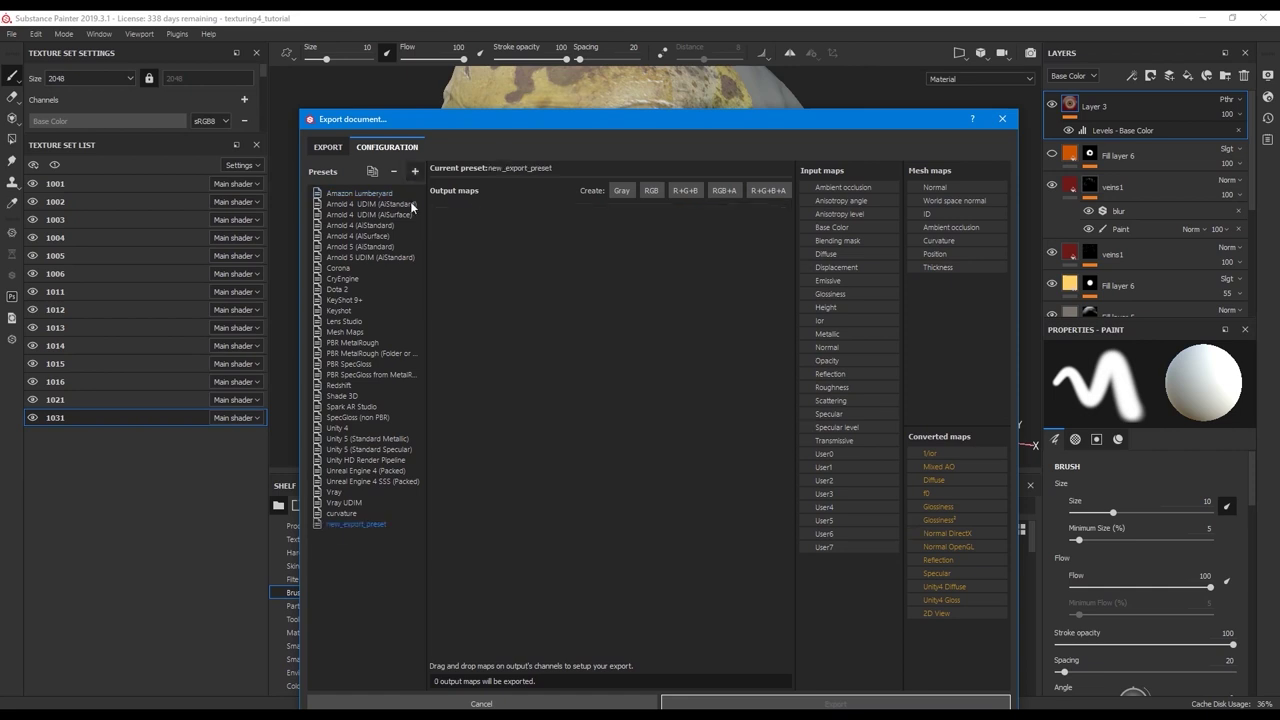
text(audience_preset)
mouse_move(658, 124)
mouse_down()
mouse_move(84, 113)
mouse_move(1, 148)
mouse_move(633, 70)
mouse_move(548, 100)
mouse_up()
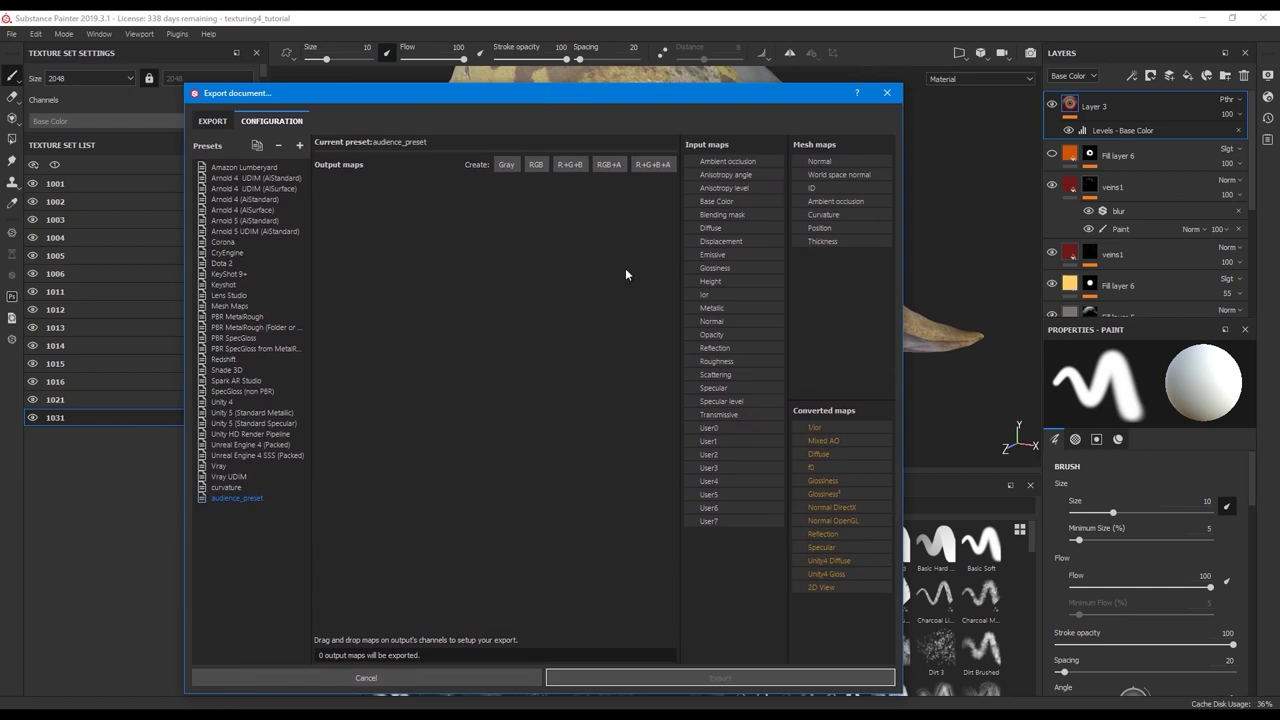
Add an RGB output map fed by Base Color and name it audience_Alb_$textureSet
click(534, 167)
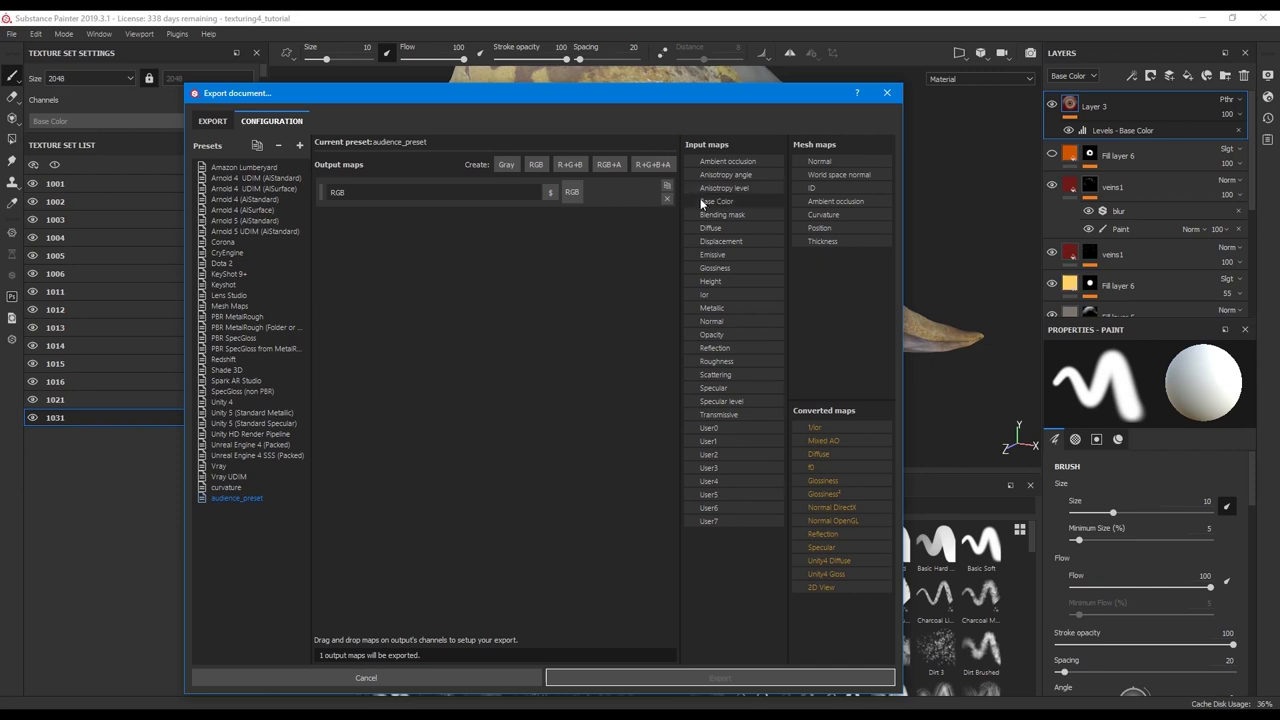
drag(705, 203, 572, 192)
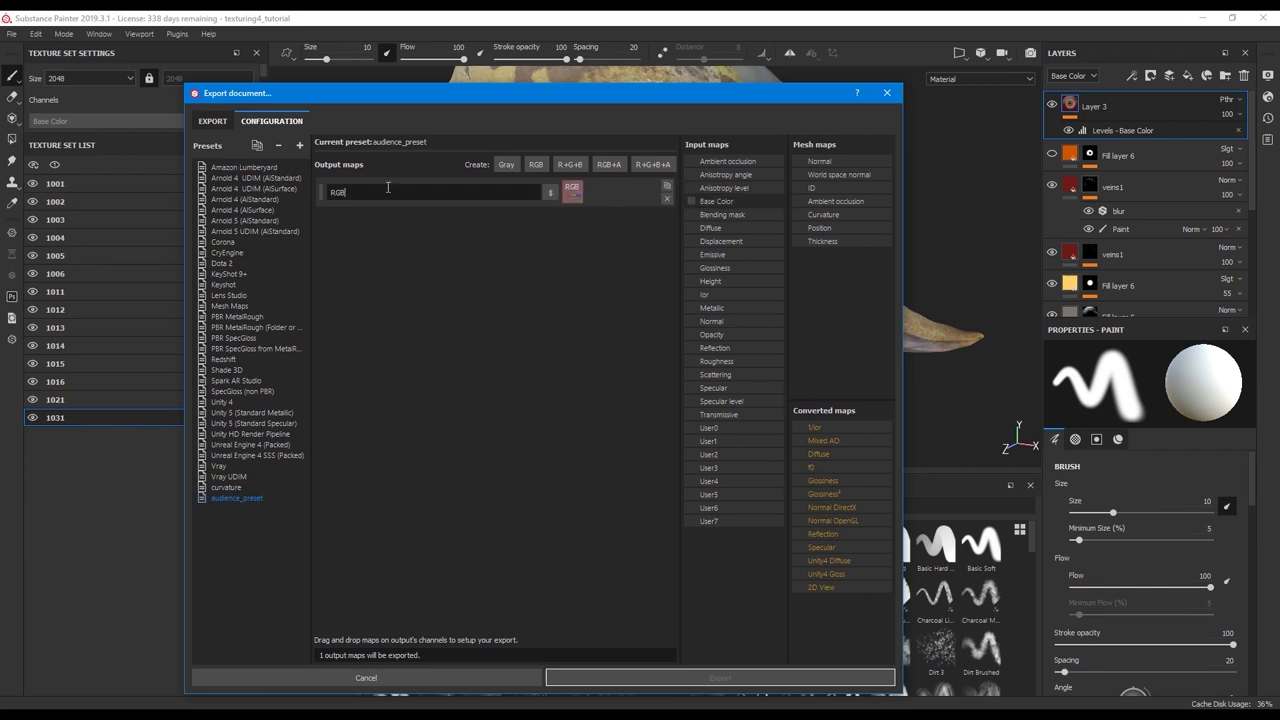
text(audience_Alb)
key(BackSpace)
key(BackSpace)
key(BackSpace)
text(Diff)
key(BackSpace)
key(BackSpace)
key(BackSpace)
key(BackSpace)
text(Alb_)
click(549, 192)
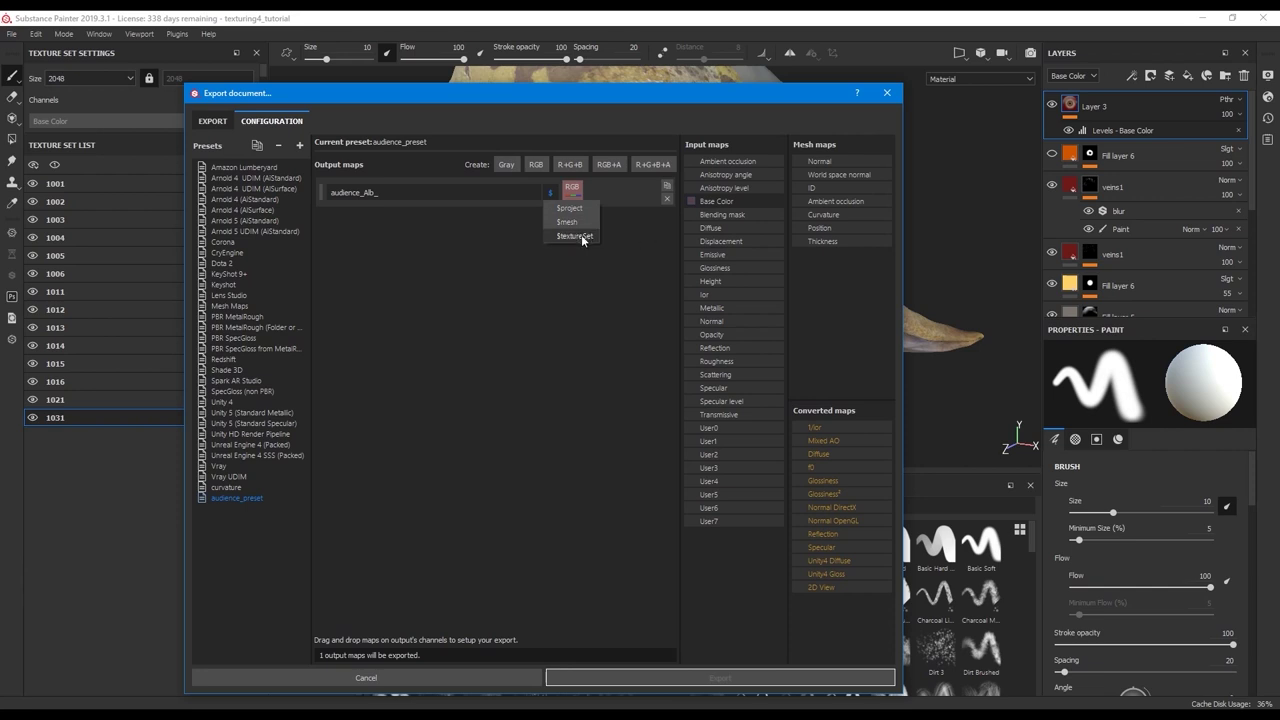
click(575, 236)
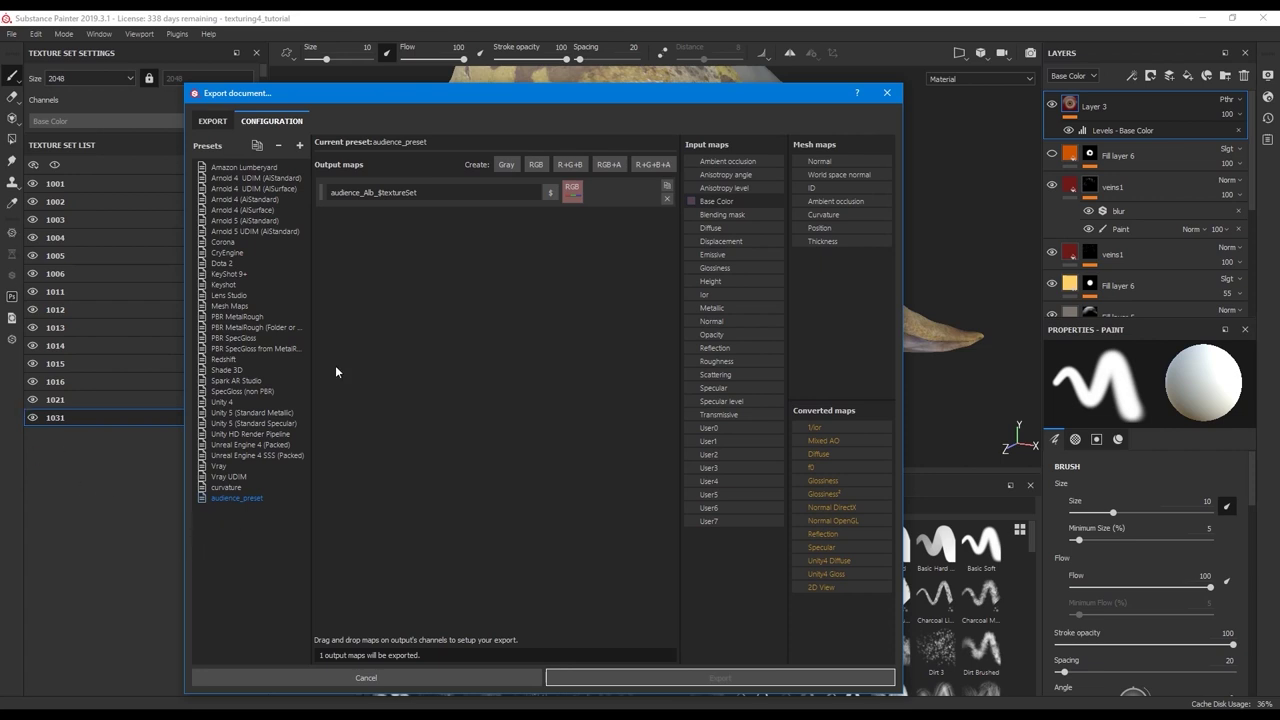
Add an RGB output map fed by Roughness's gray channel and name it audience_Rough_$textureSet
click(536, 164)
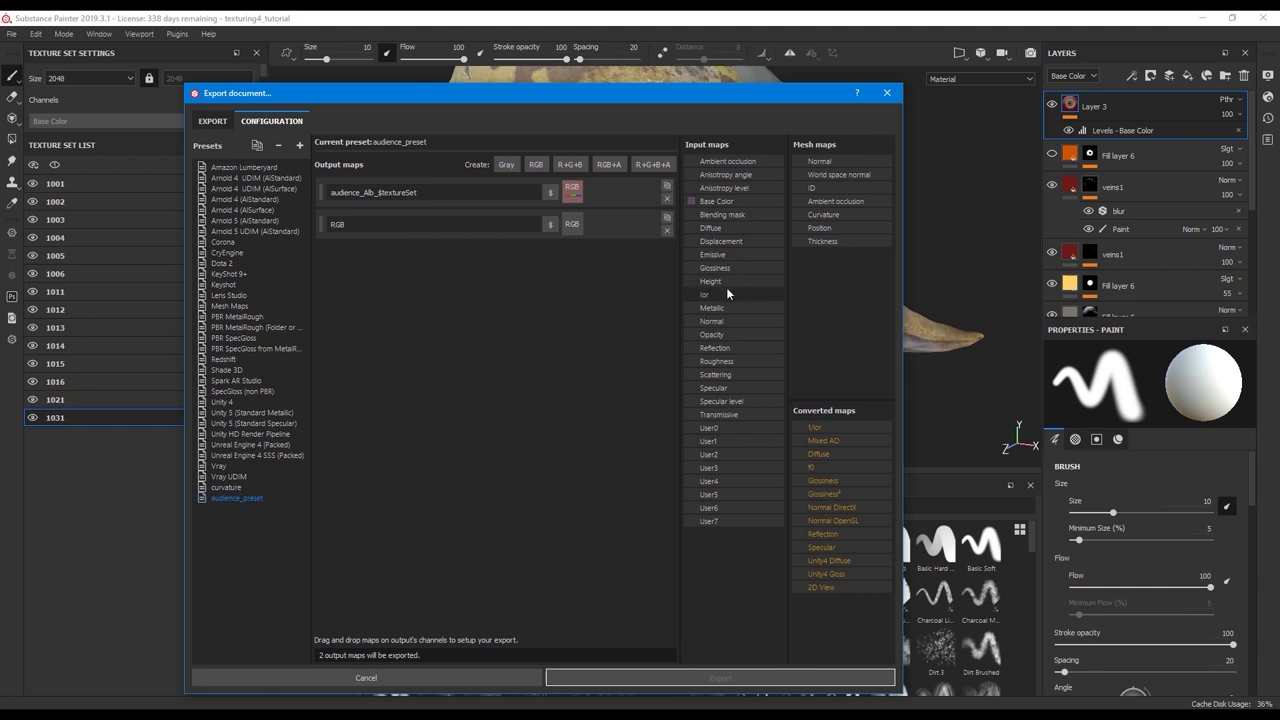
drag(726, 362, 573, 225)
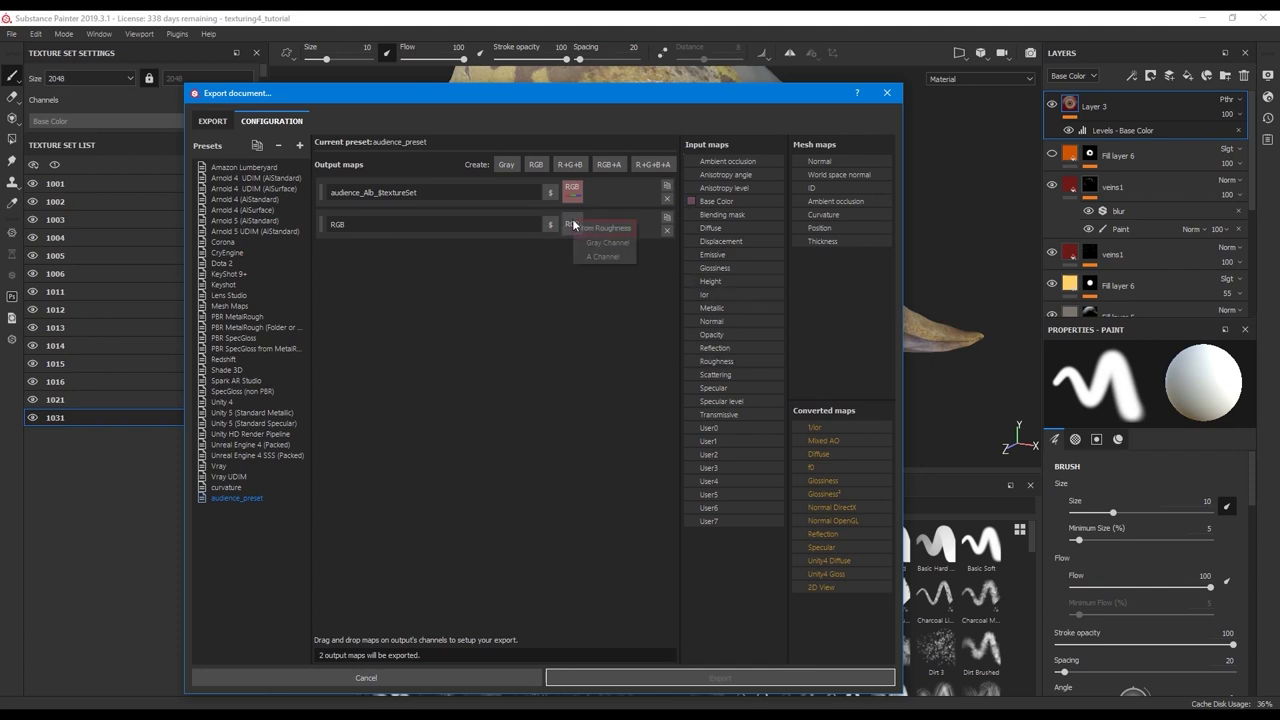
click(589, 241)
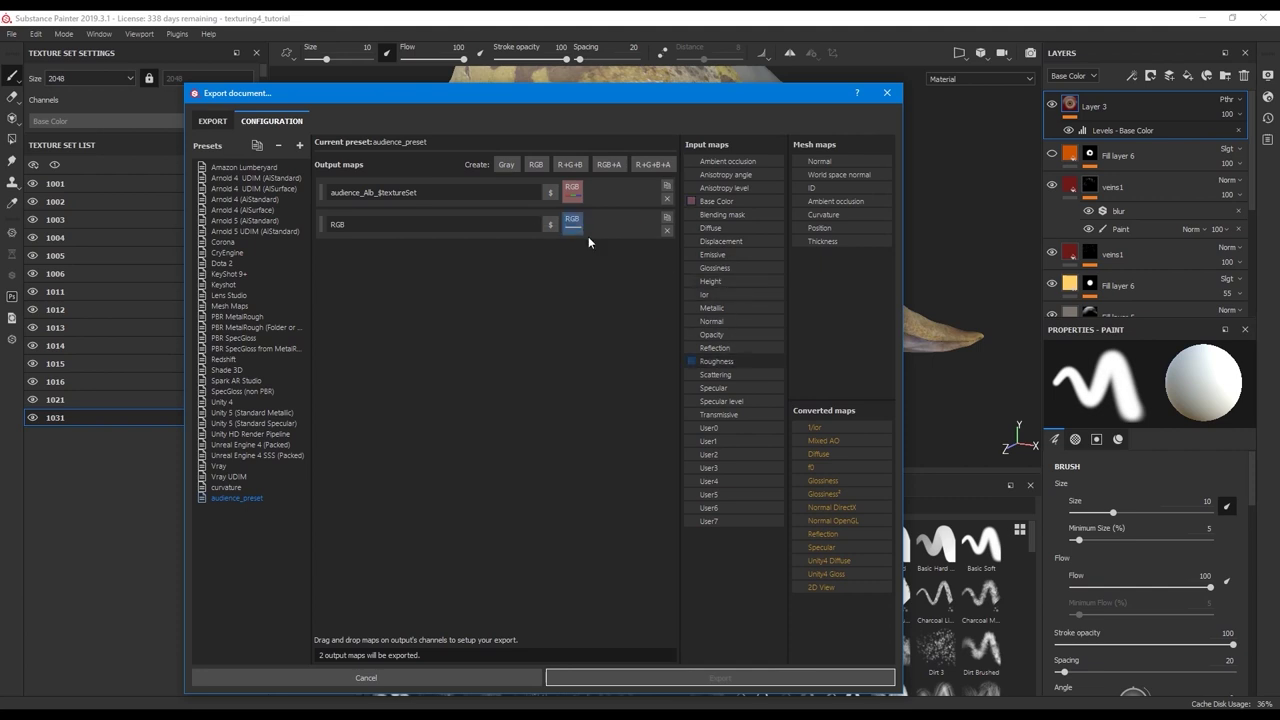
drag(457, 194, 328, 196)
key(ctrl+c)
click(369, 219)
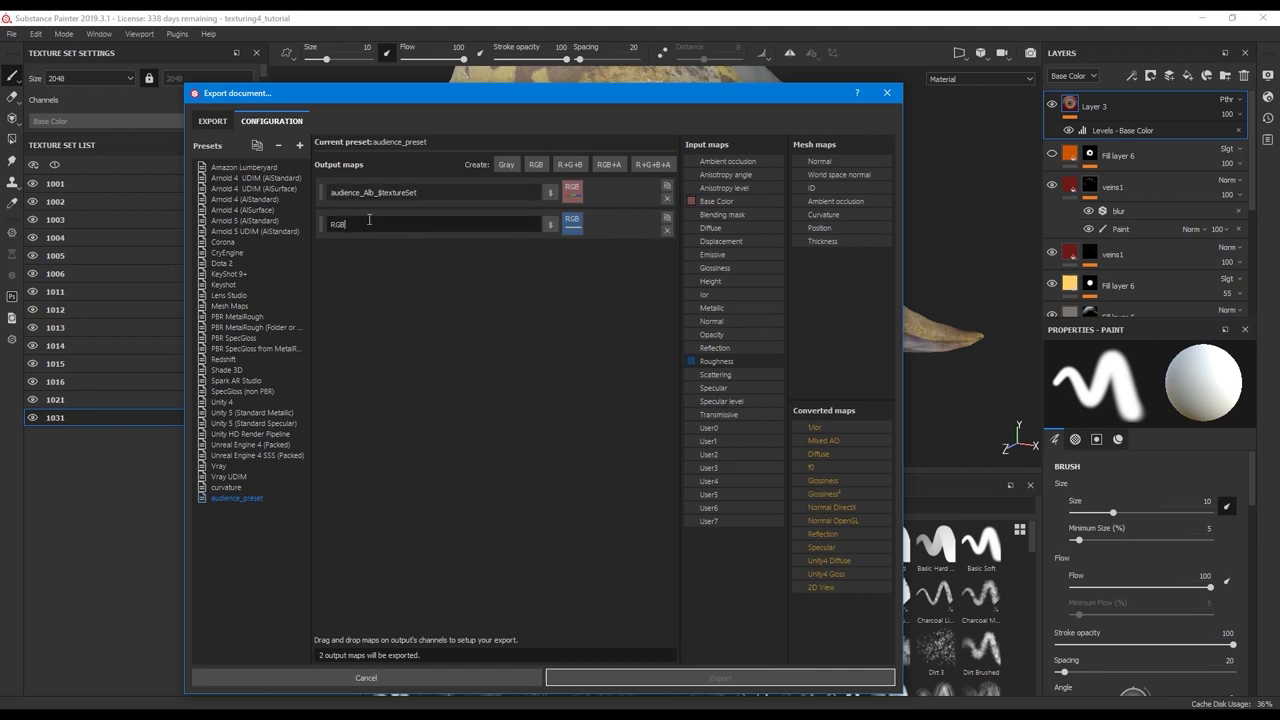
key(ctrl+a)
key(ctrl+v)
key(BackSpace)
key(BackSpace)
key(BackSpace)
text(Rough)
drag(571, 93, 1279, 175)
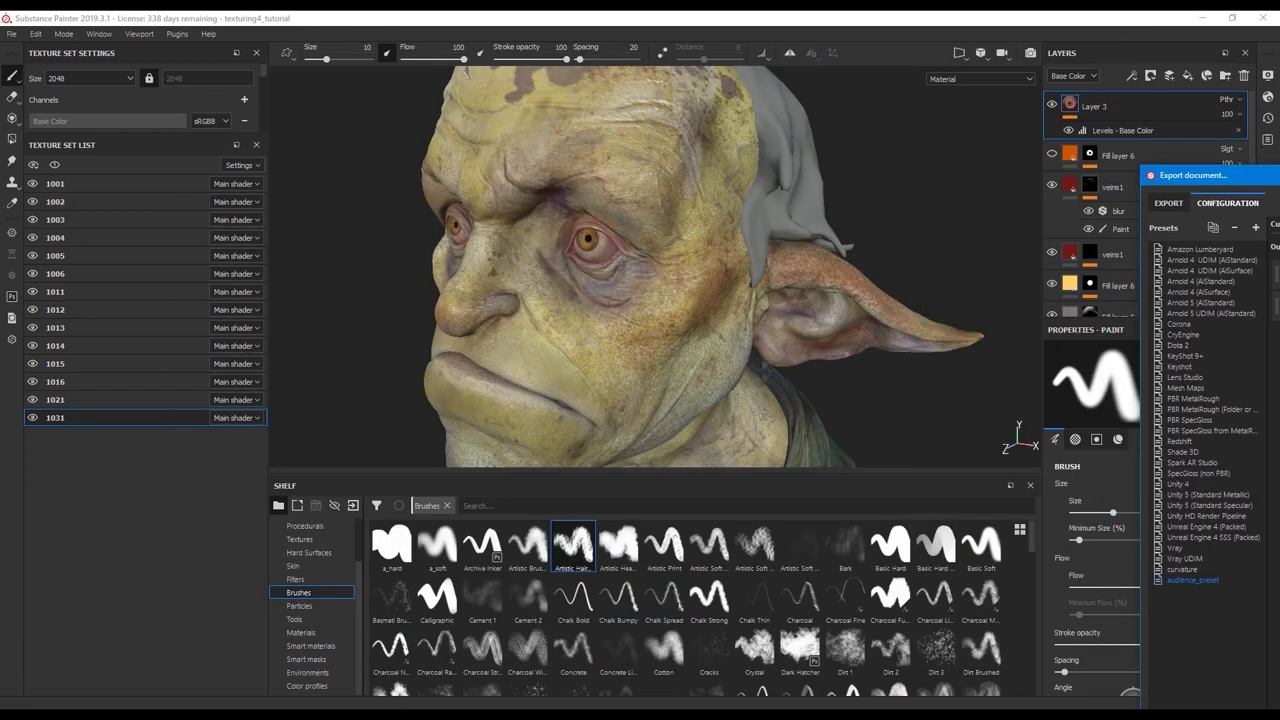
drag(1200, 175, 338, 94)
Add an RGB output map fed by Metallic's gray channel and name it audience_Metal_$textureSet
click(630, 165)
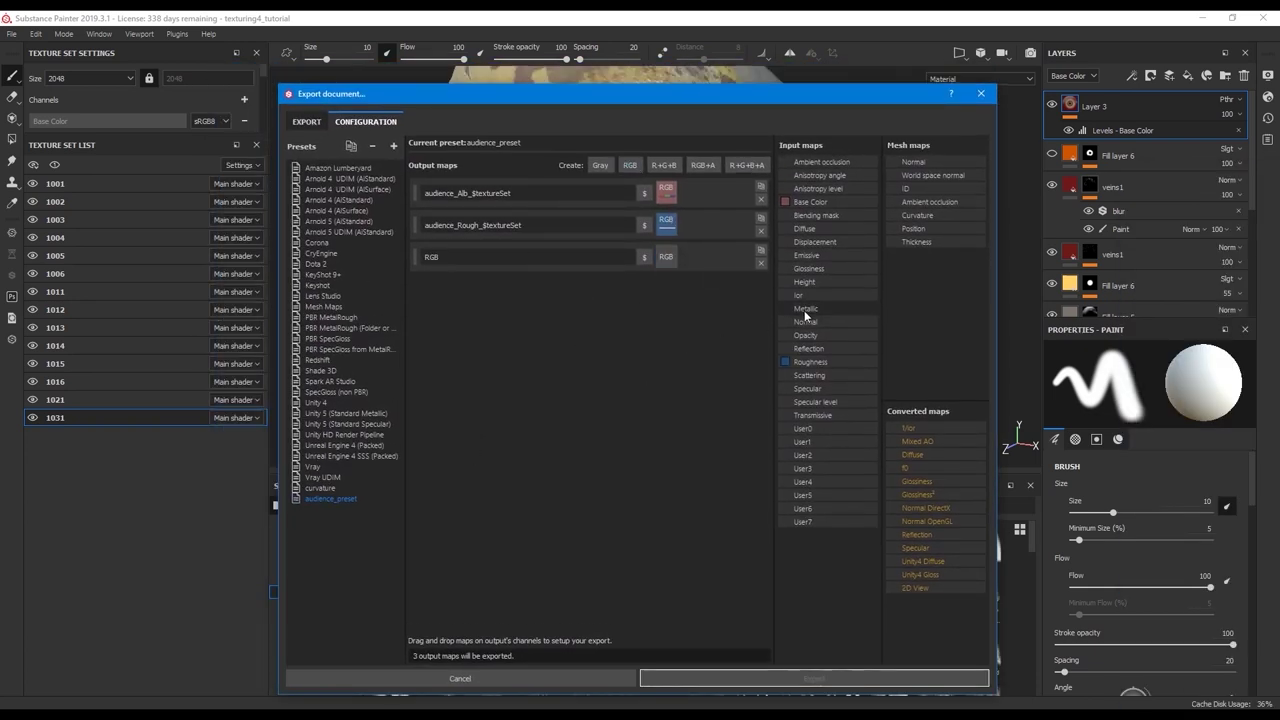
drag(806, 313, 663, 261)
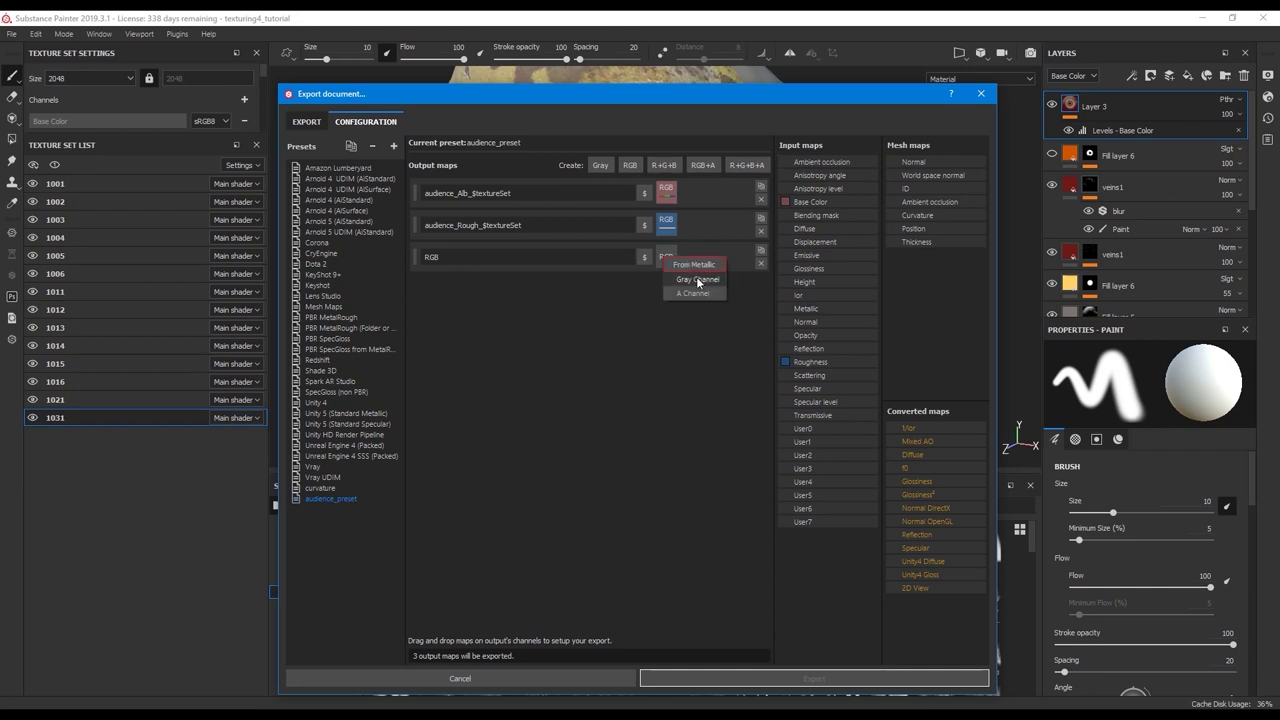
click(697, 280)
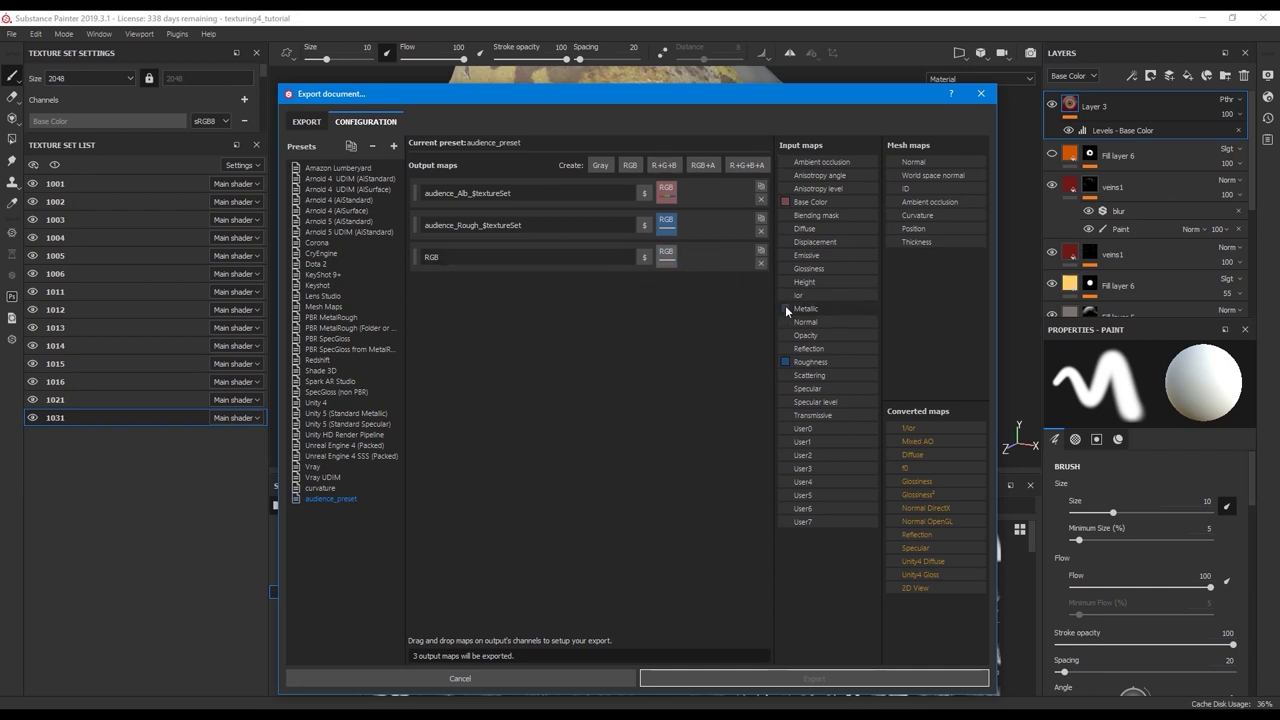
right_click(665, 256)
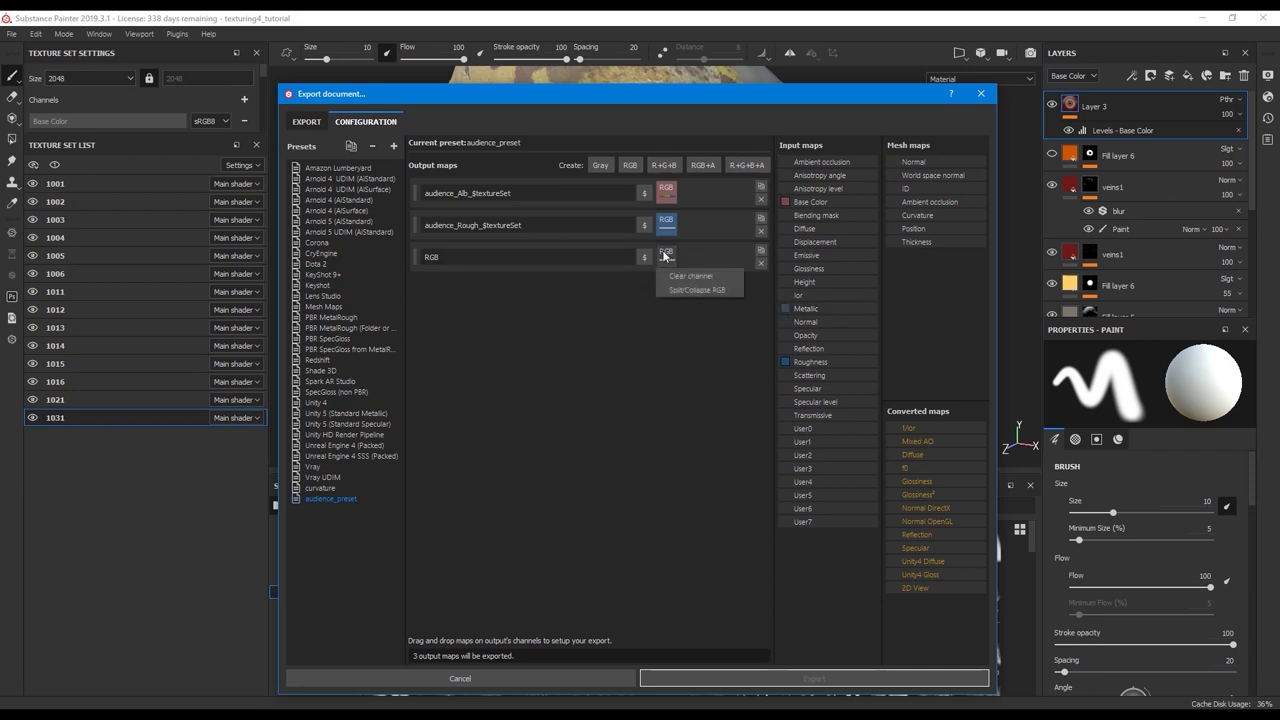
click(578, 323)
drag(797, 310, 655, 256)
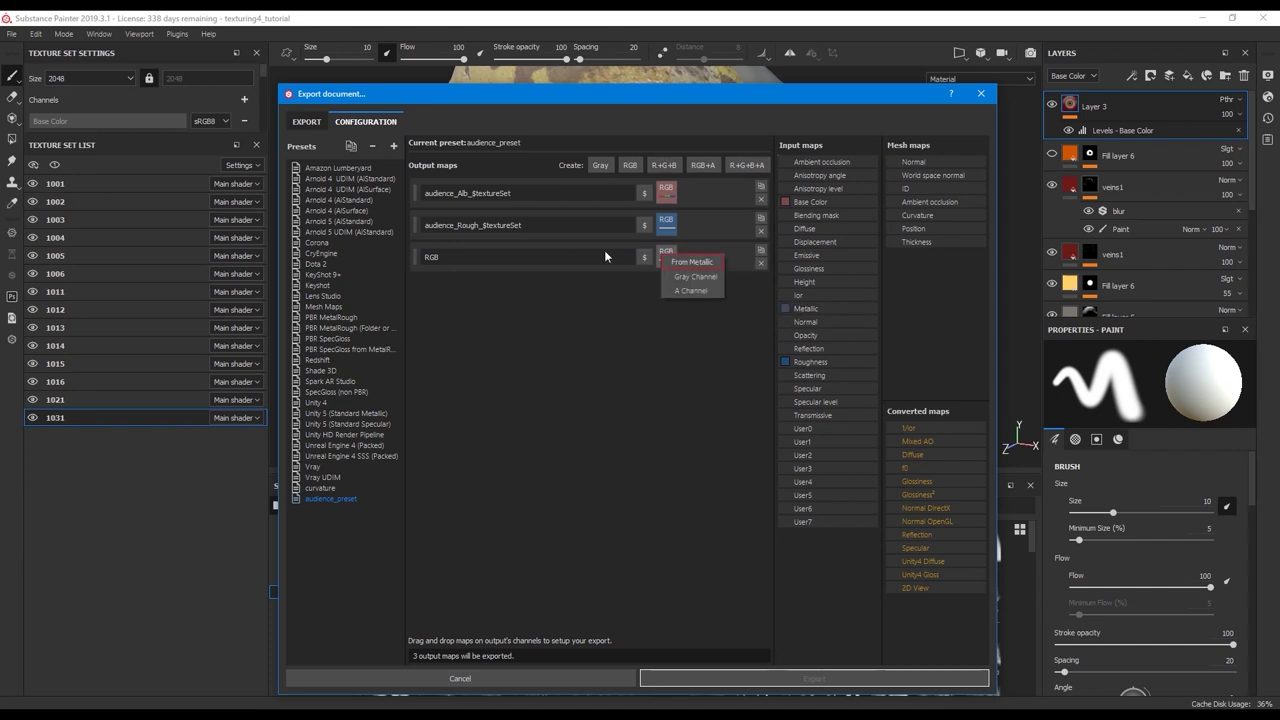
click(588, 254)
click(453, 254)
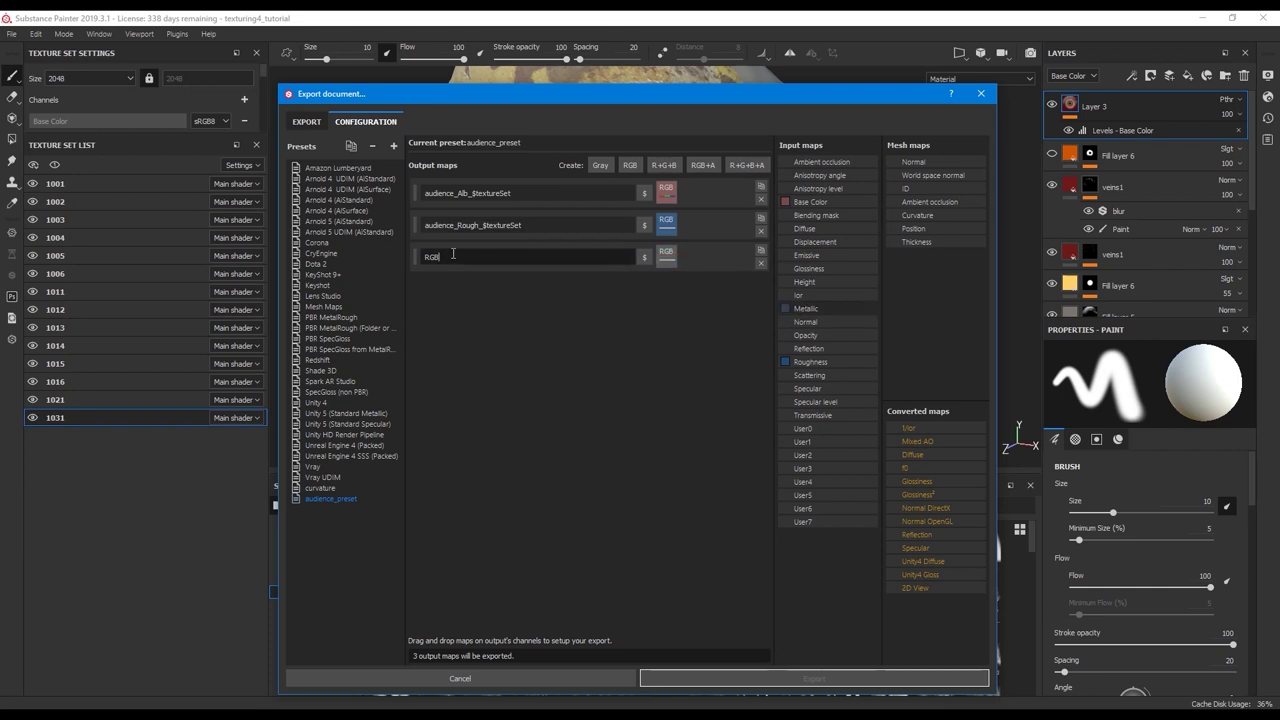
key(ctrl+a)
text(audience_Rough_$textureSet)
double_click(479, 257)
text(Metal)
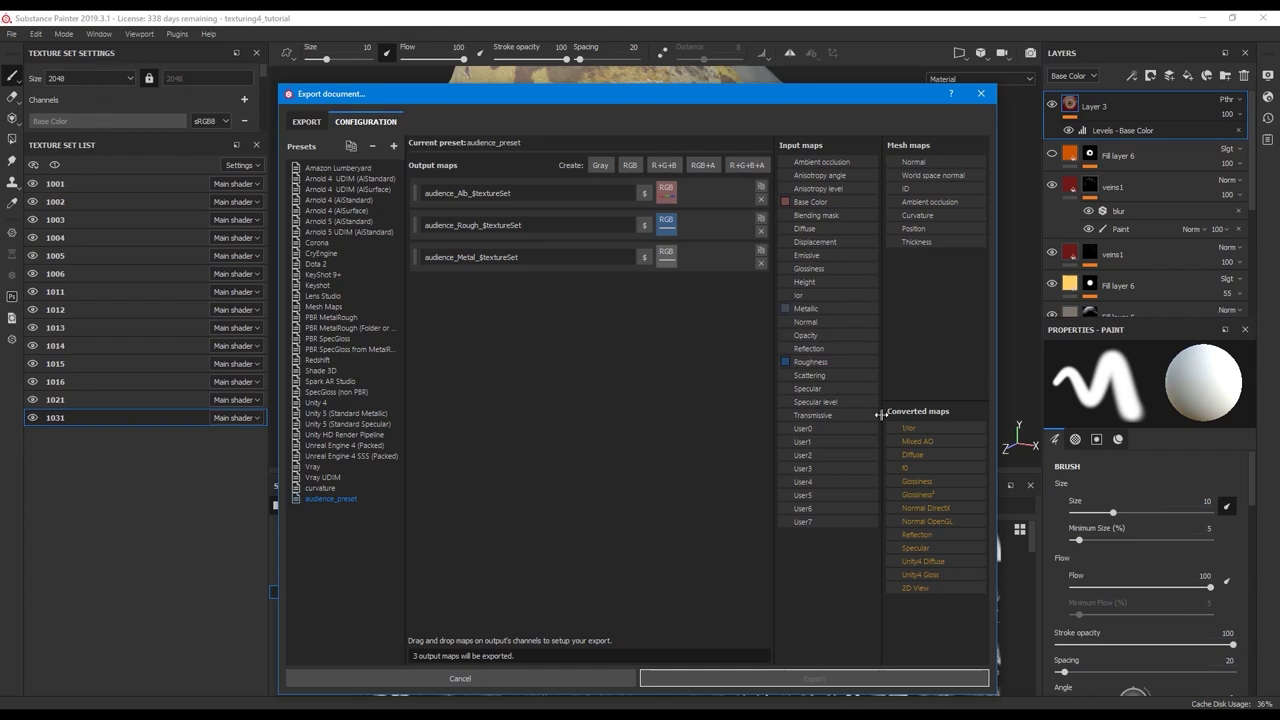
Add an RGB output map fed by Scattering's gray channel and name it audience_SSS_$textureSet
click(629, 165)
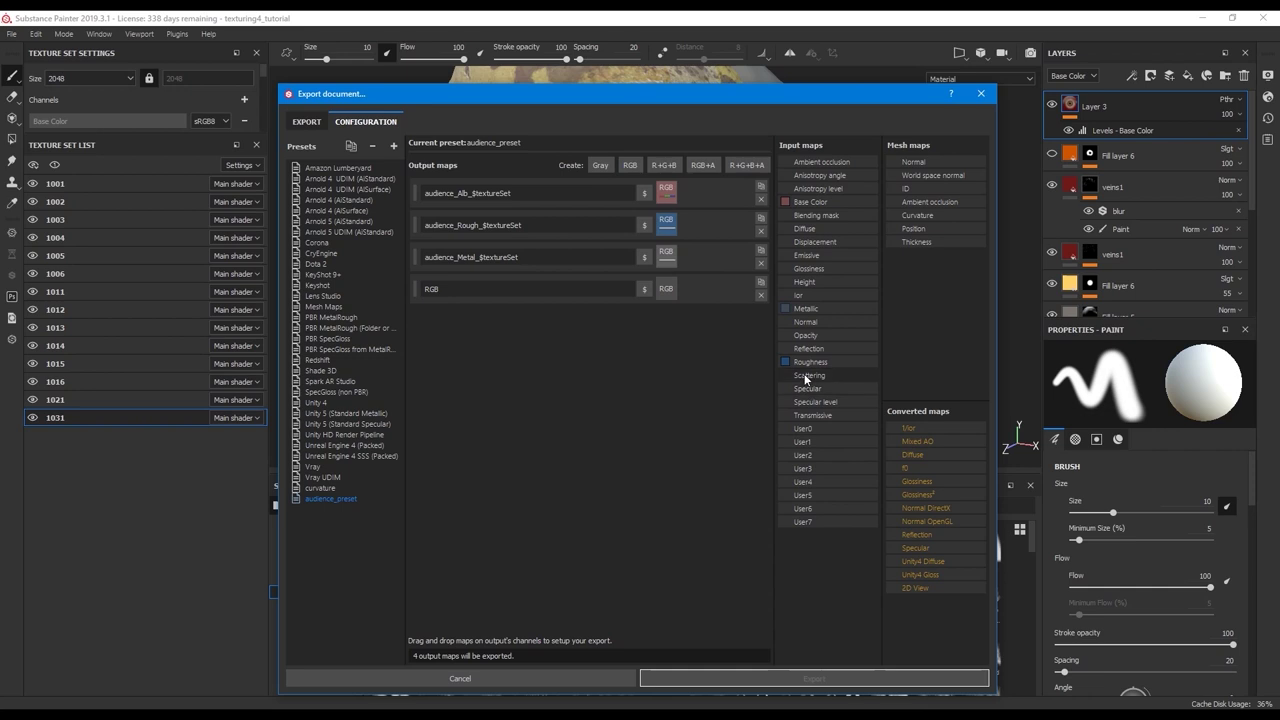
drag(811, 375, 666, 289)
click(691, 310)
drag(522, 257, 263, 269)
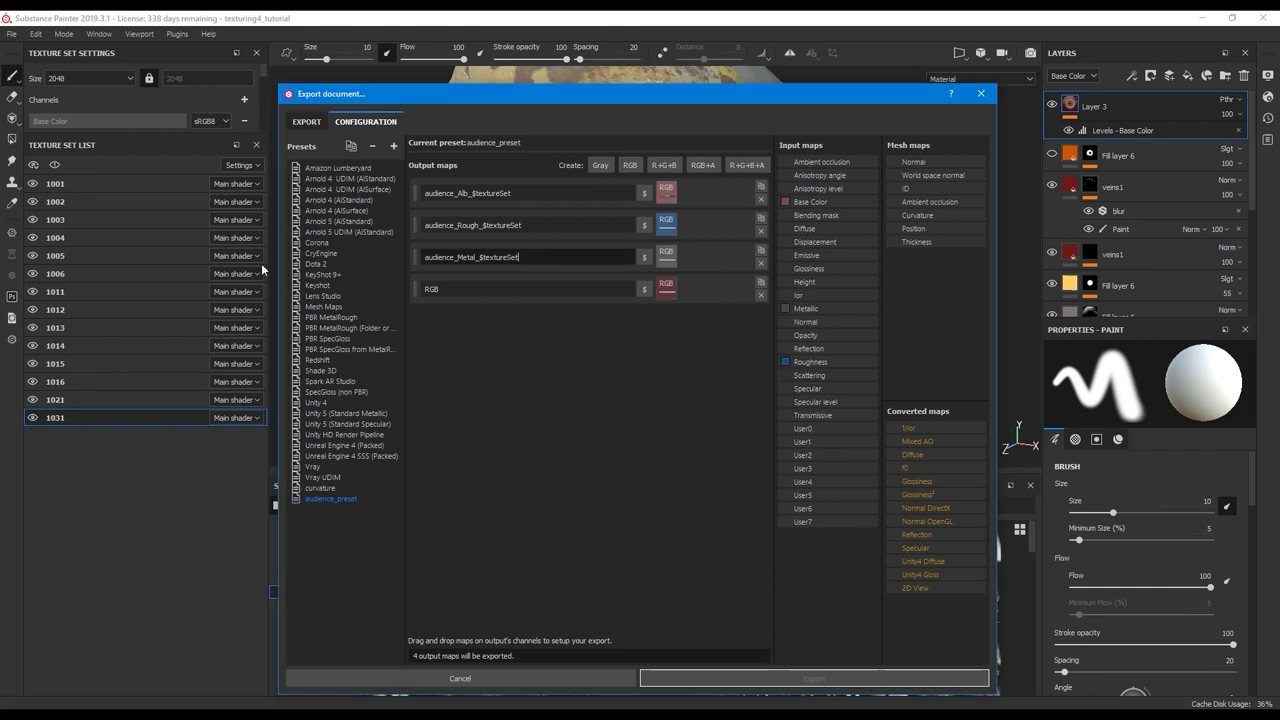
key(ctrl+c)
double_click(436, 289)
key(ctrl+v)
drag(481, 289, 459, 289)
text(SSS)
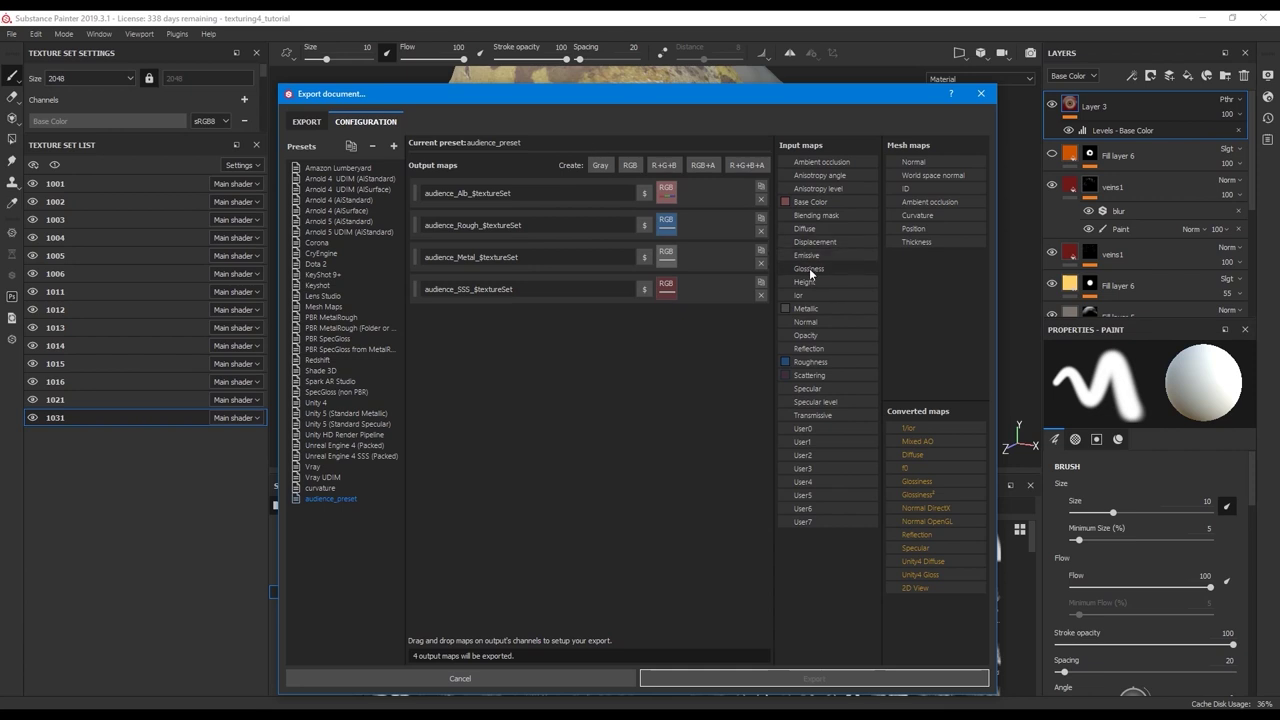
Add an RGB output map fed by Height's gray channel and name it audience_Bump_$textureSet
click(629, 164)
drag(805, 281, 666, 318)
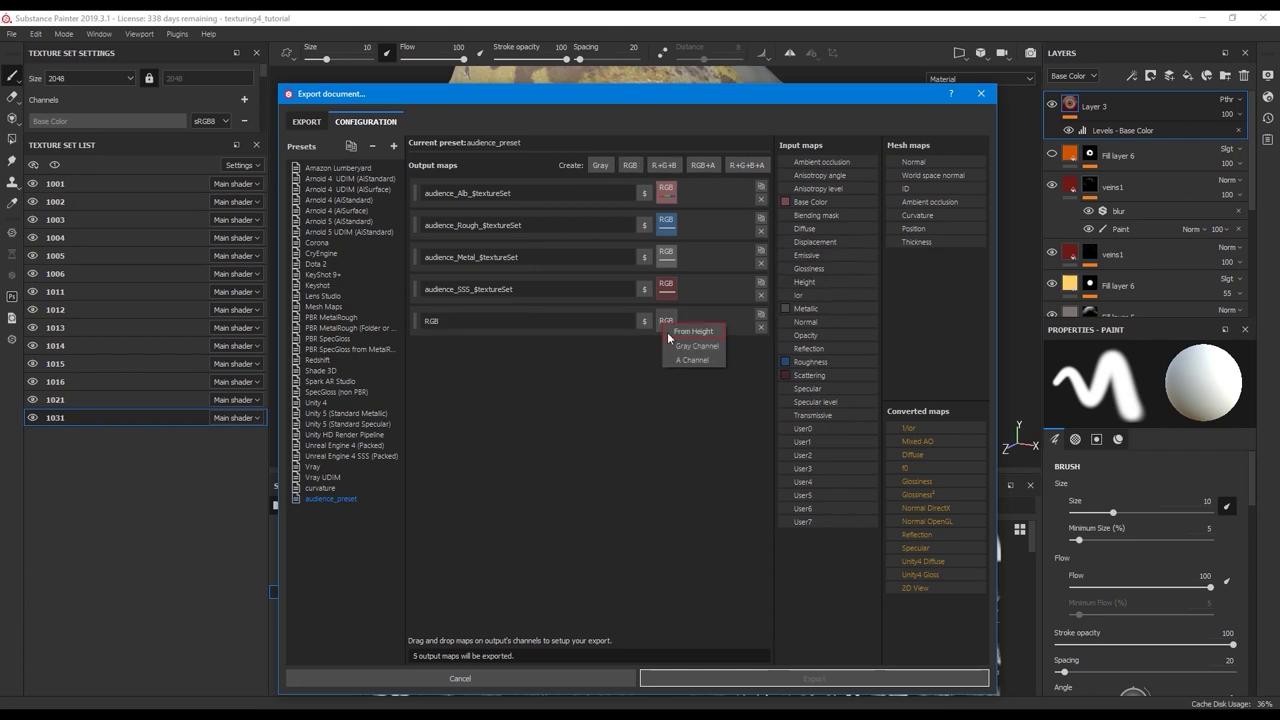
click(690, 343)
drag(531, 290, 423, 292)
key(ctrl+c)
key(ctrl+v)
drag(442, 321, 470, 321)
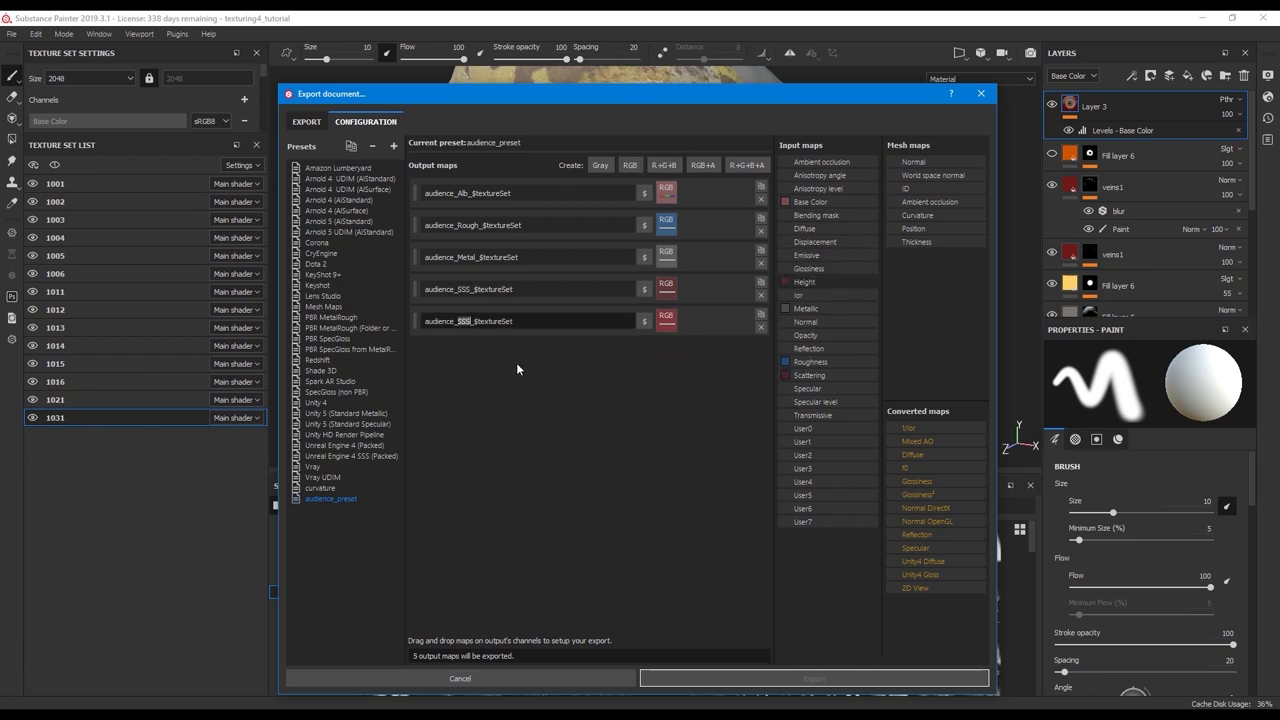
text(Bump)
key(Return)
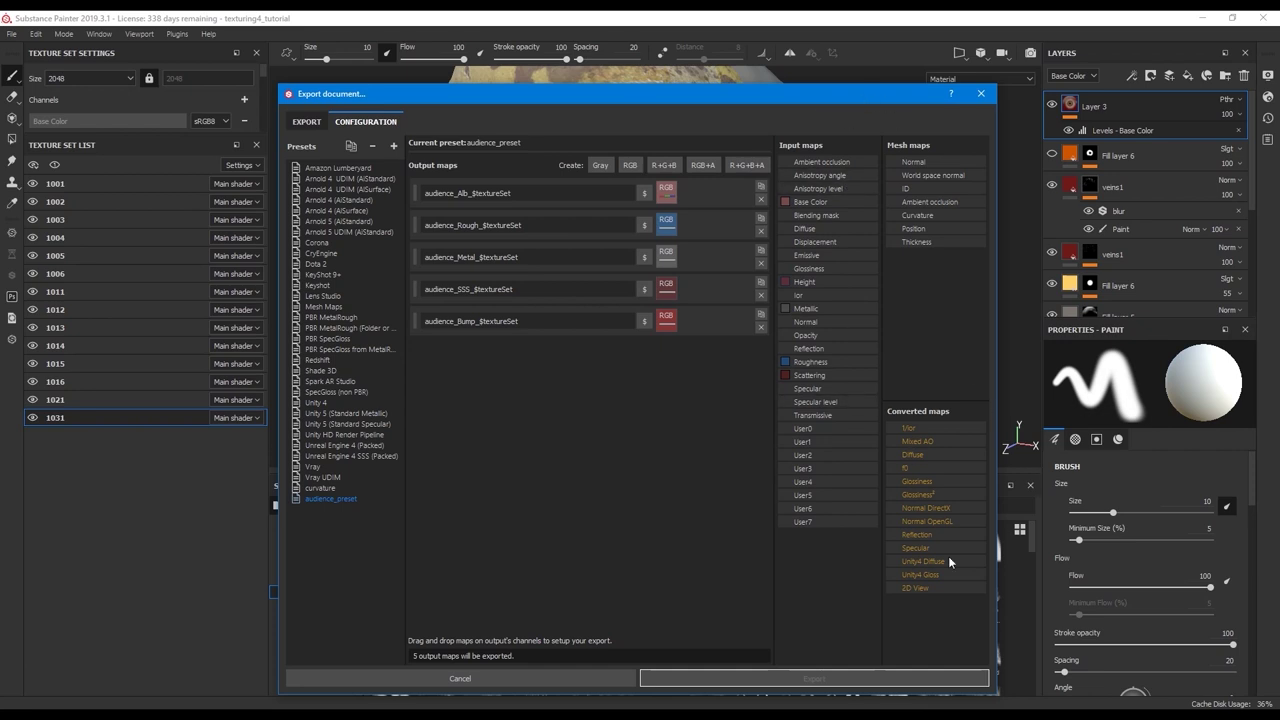
Choose audience_preset as the export configuration and export all the selected texture sets
click(306, 122)
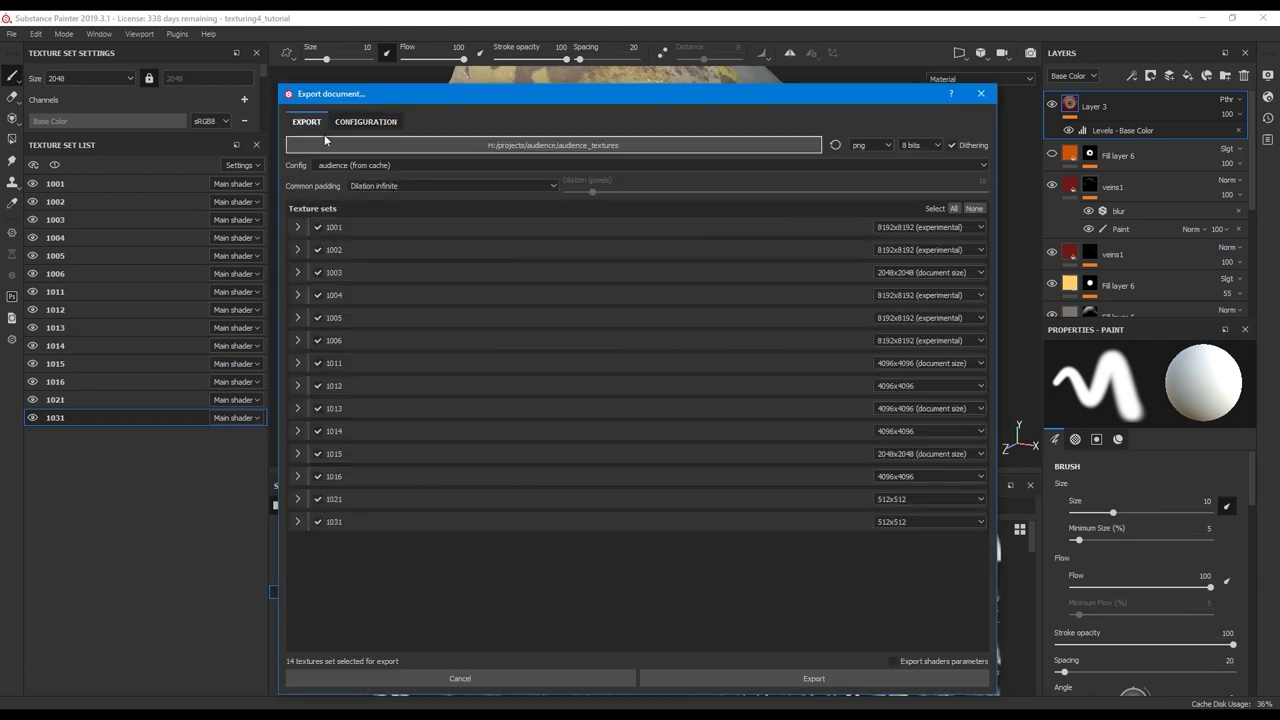
click(352, 166)
scroll(352, 200, down, 3)
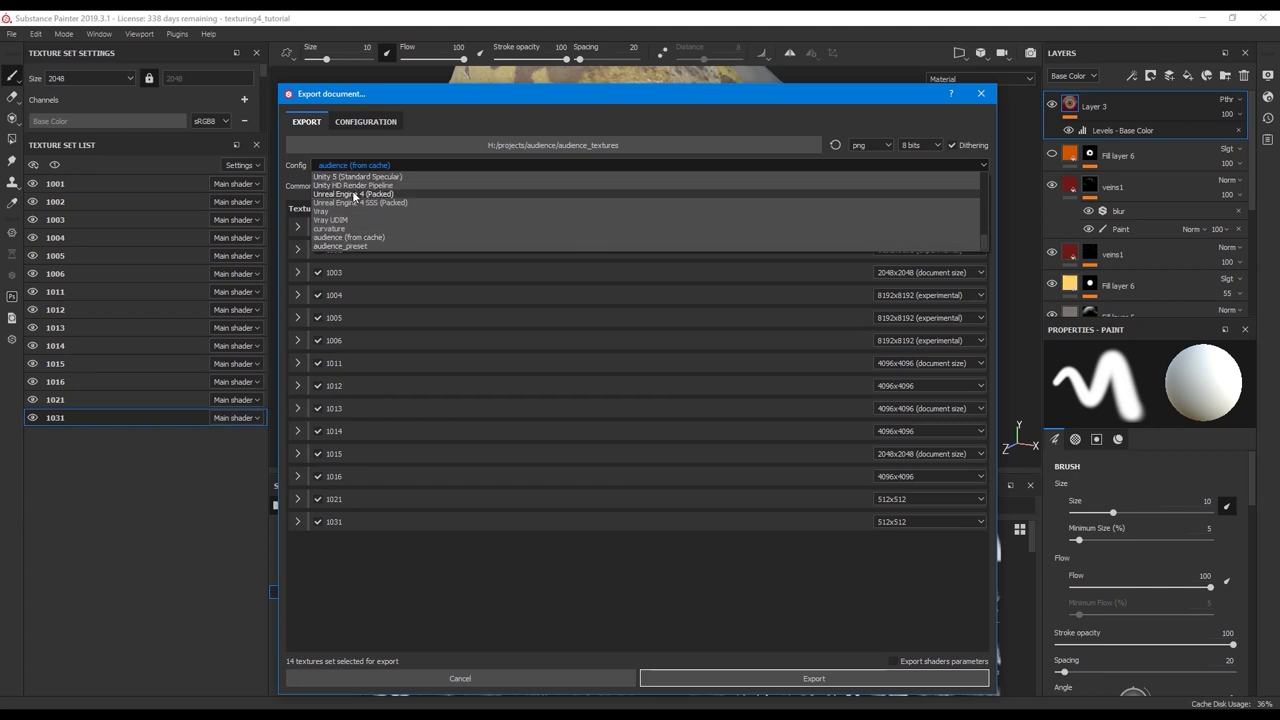
click(348, 247)
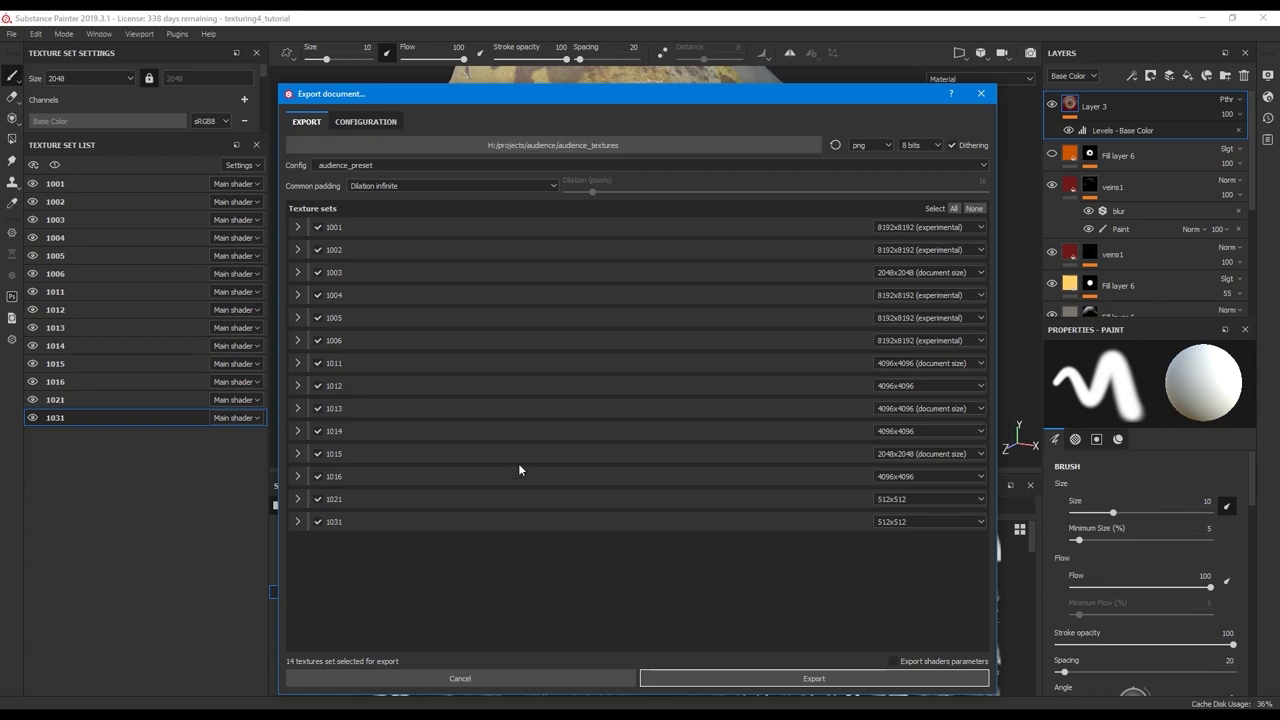
click(782, 680)
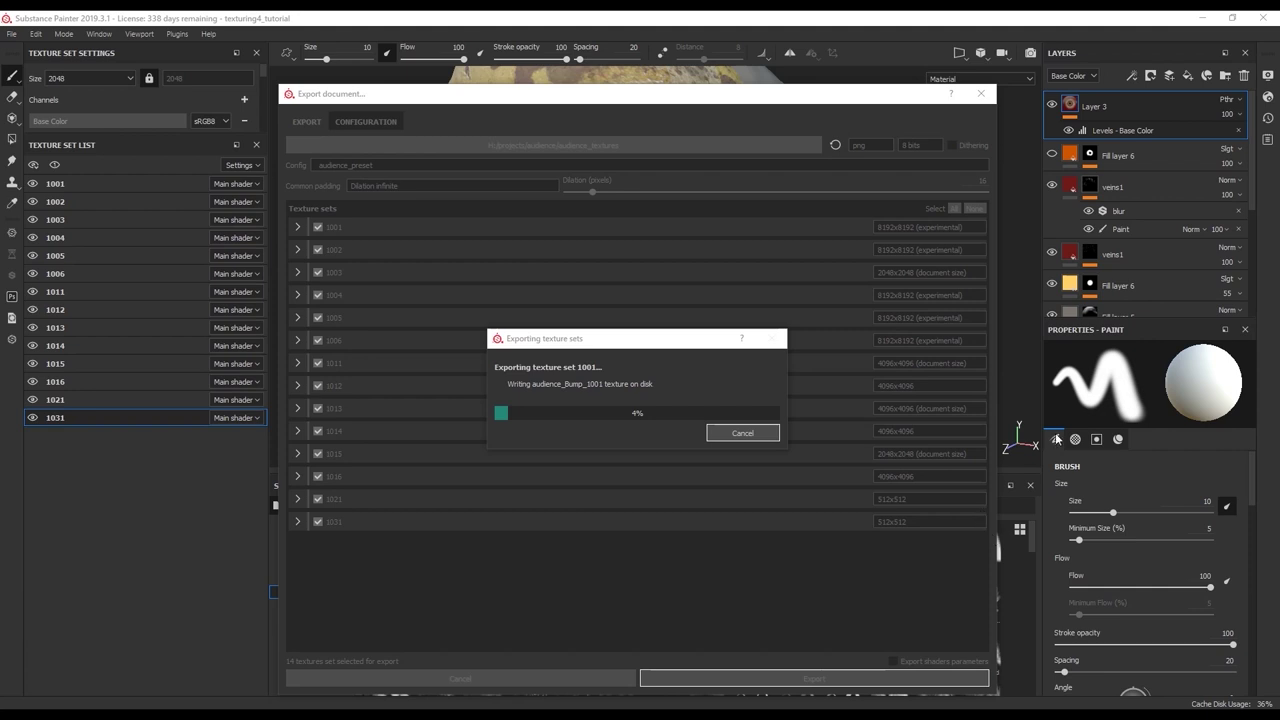
Check the processor load and the load of both NVIDIA TITAN RTX cards in Task Manager during the texture export
key(ctrl+shift+Escape)
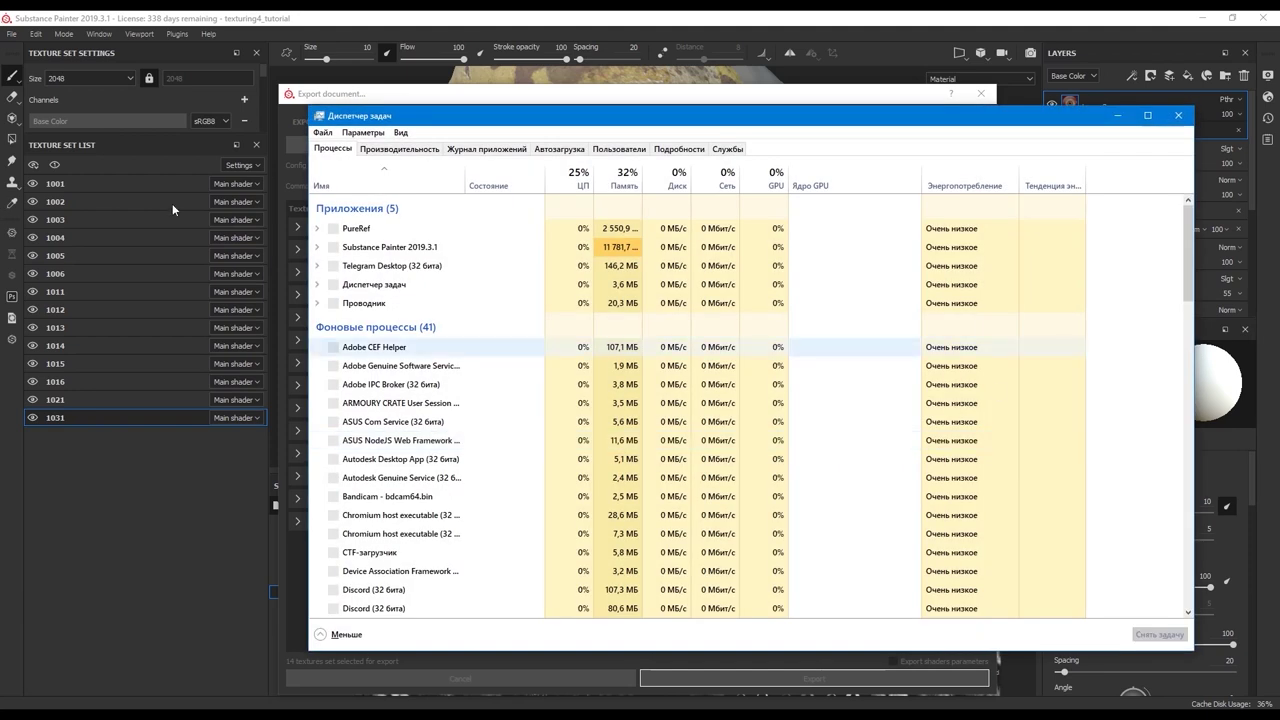
click(430, 152)
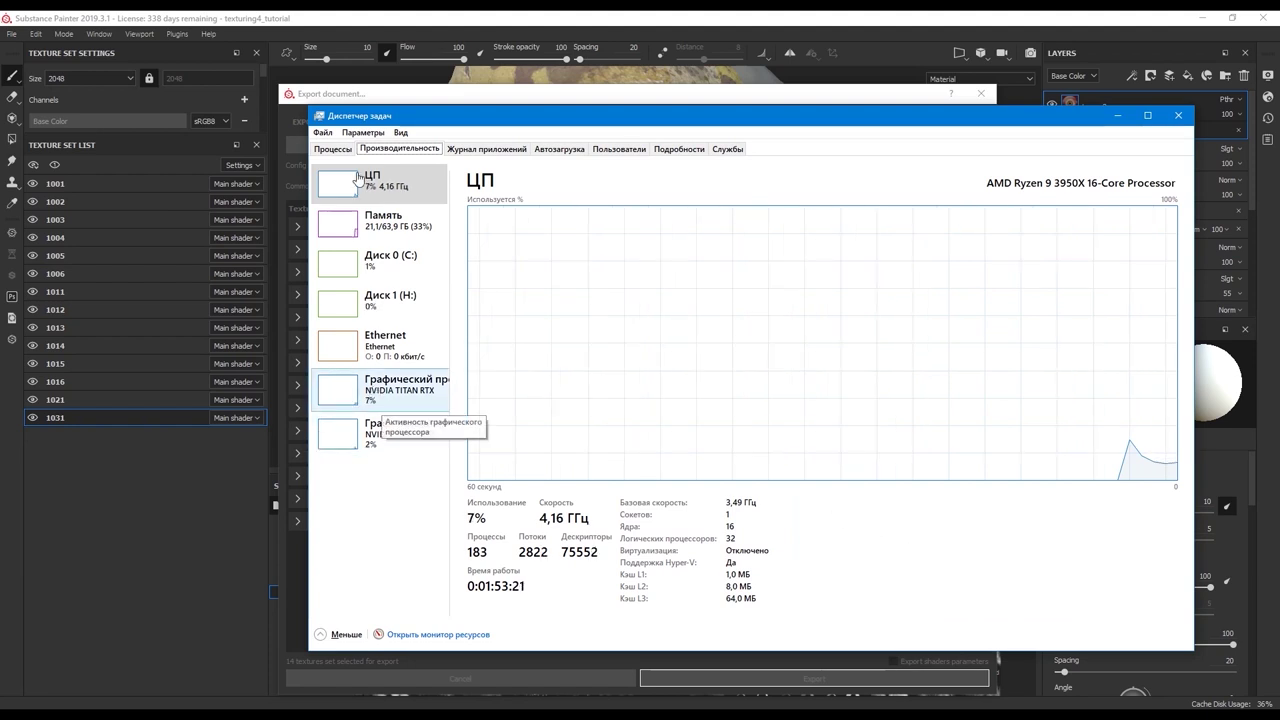
drag(408, 115, 331, 156)
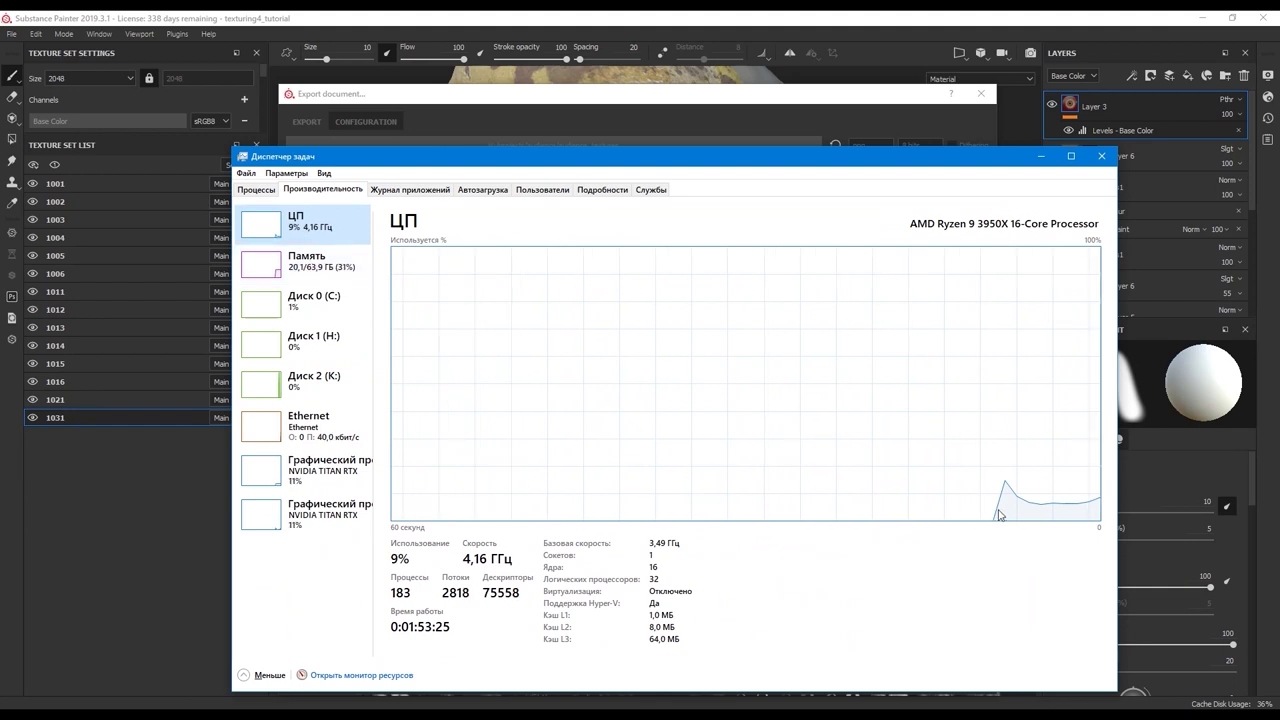
click(352, 480)
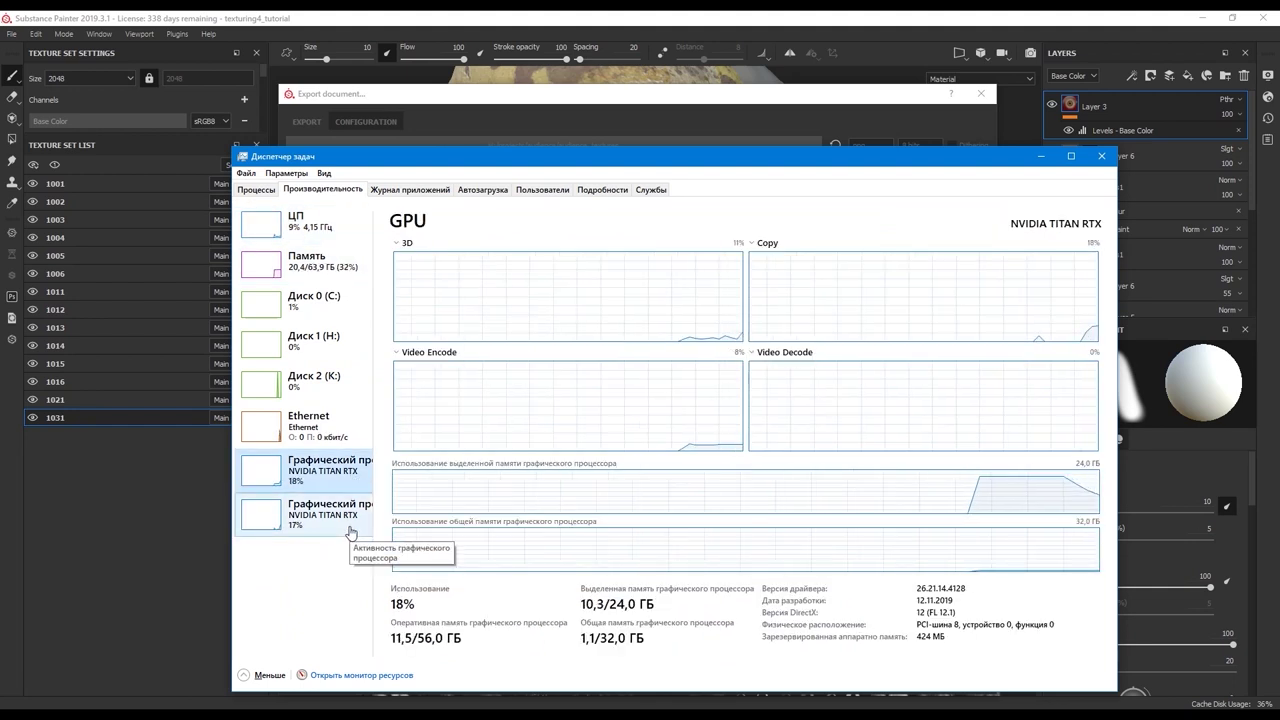
click(351, 525)
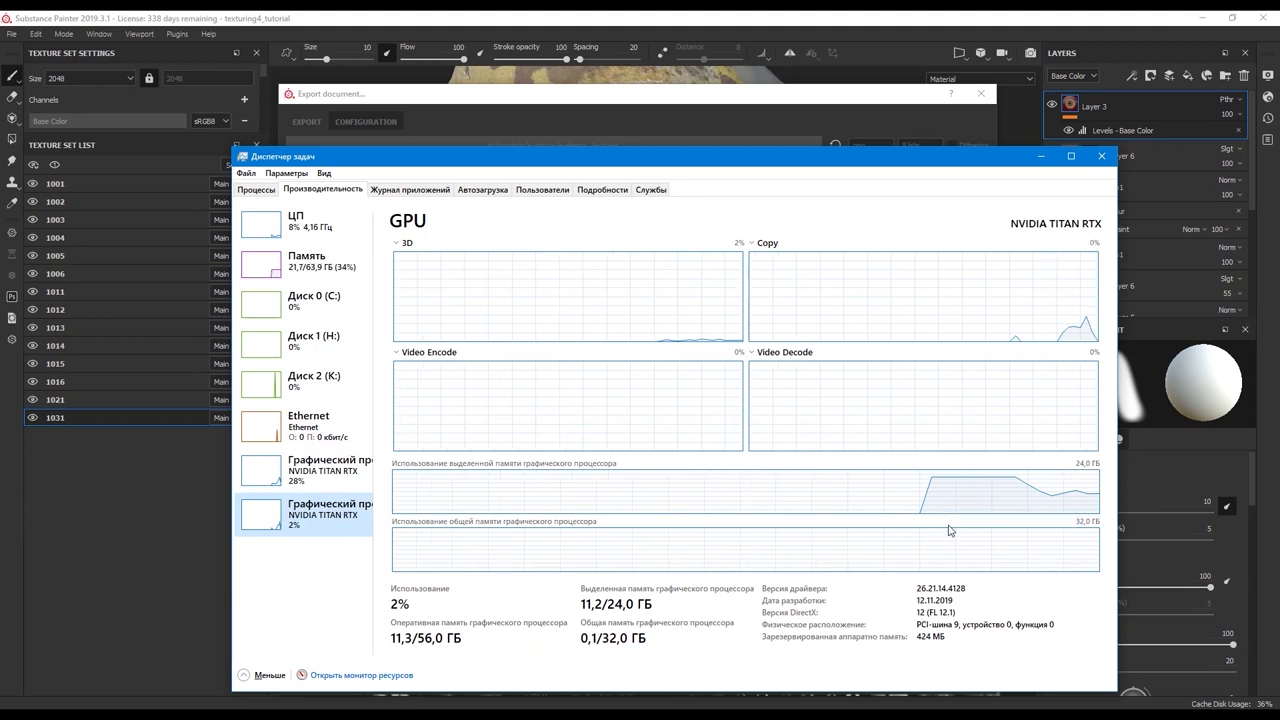
click(322, 487)
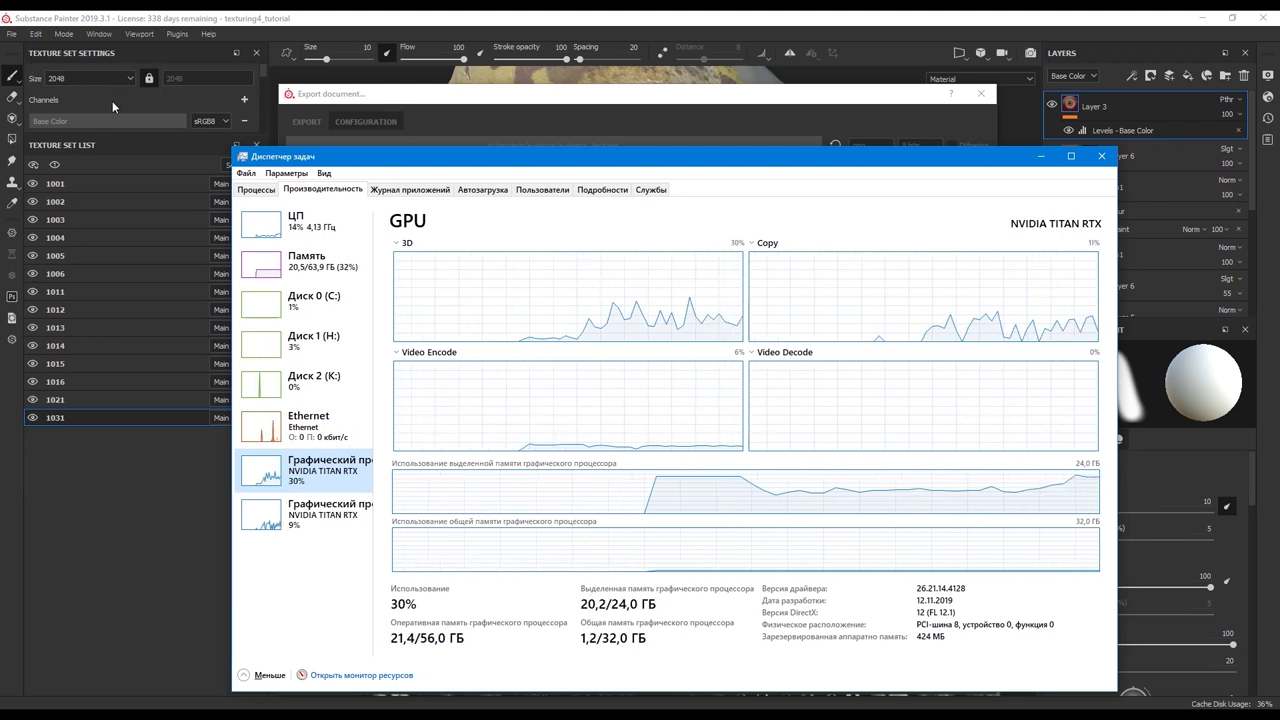
click(320, 222)
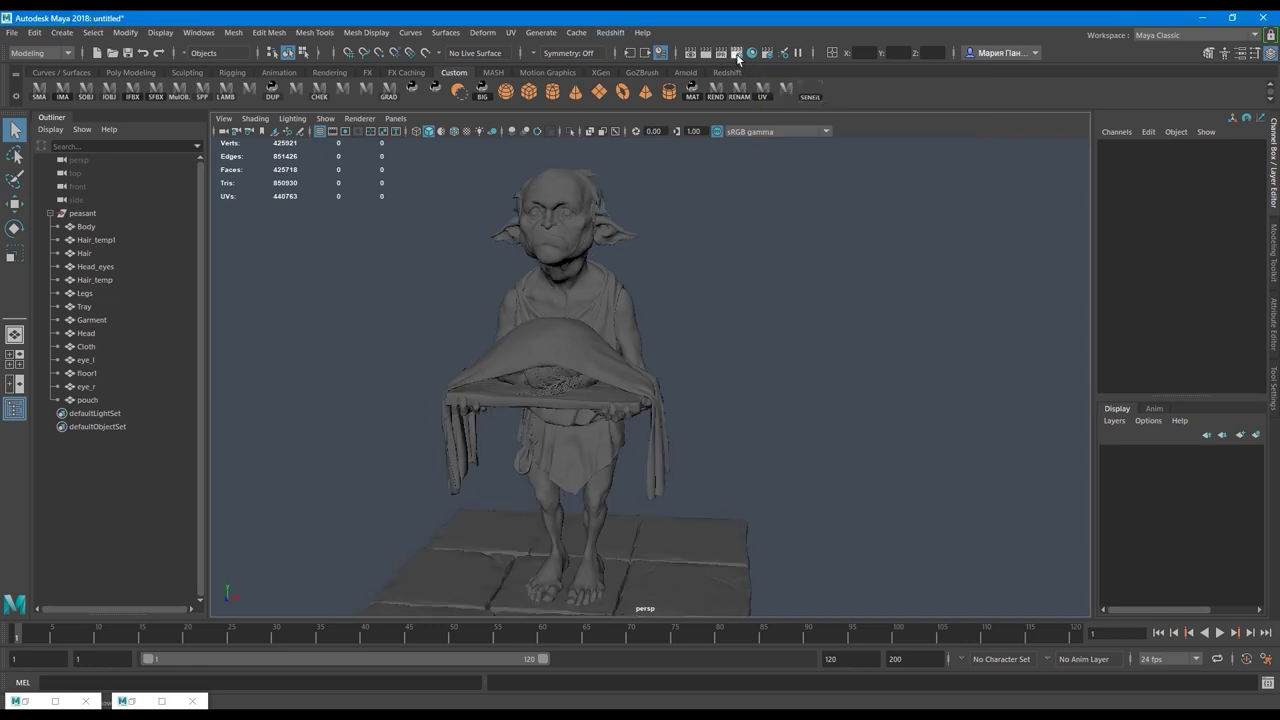
Switch to Maya and set Redshift as the renderer in the render settings
click(737, 55)
click(846, 221)
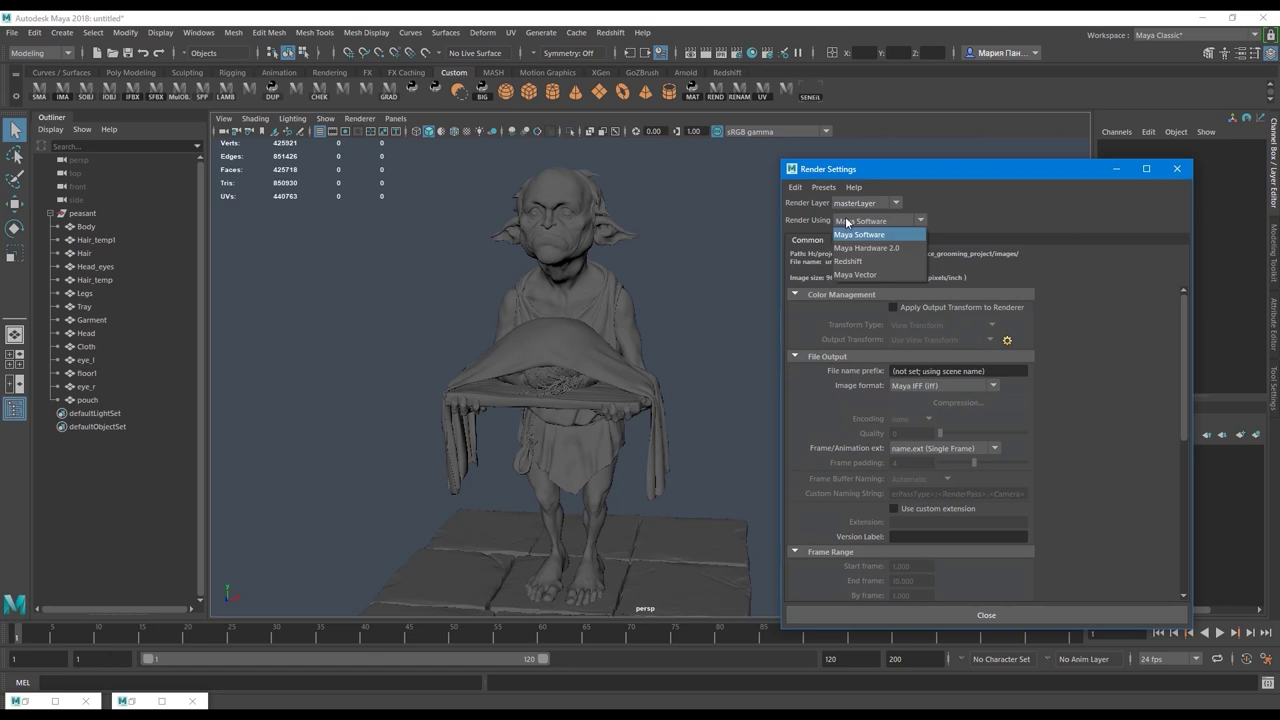
click(850, 262)
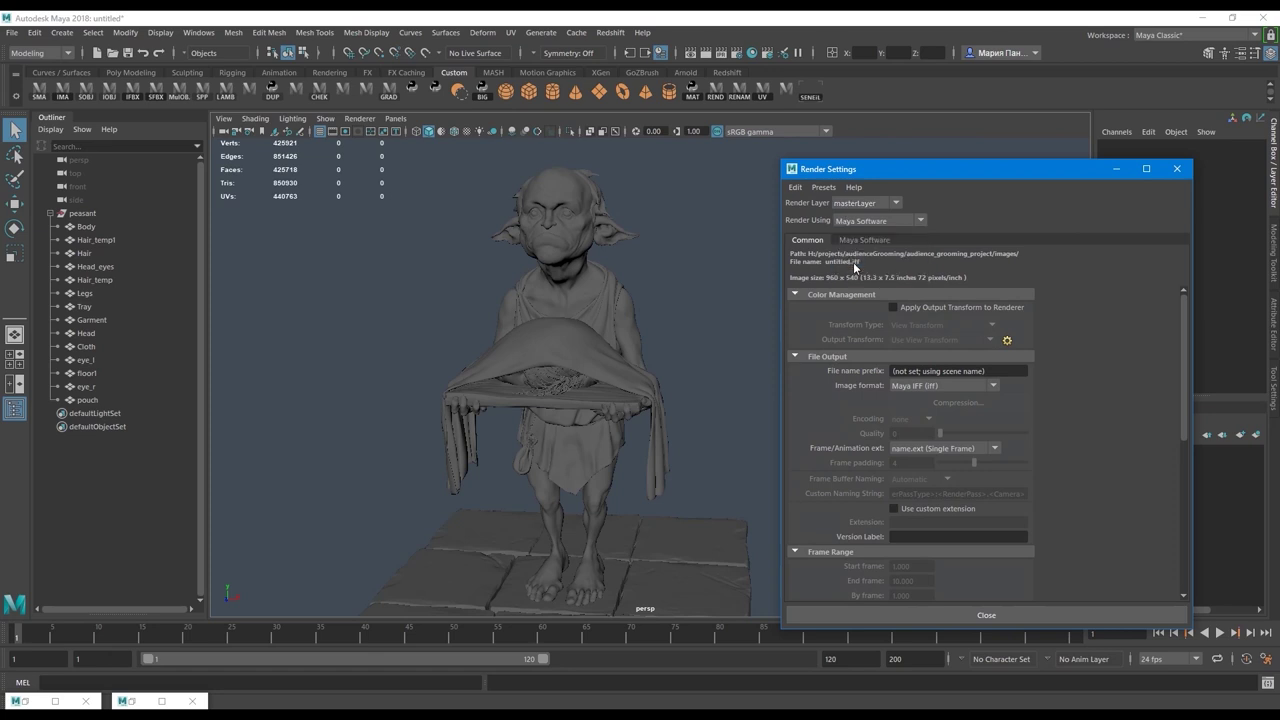
click(844, 220)
click(879, 262)
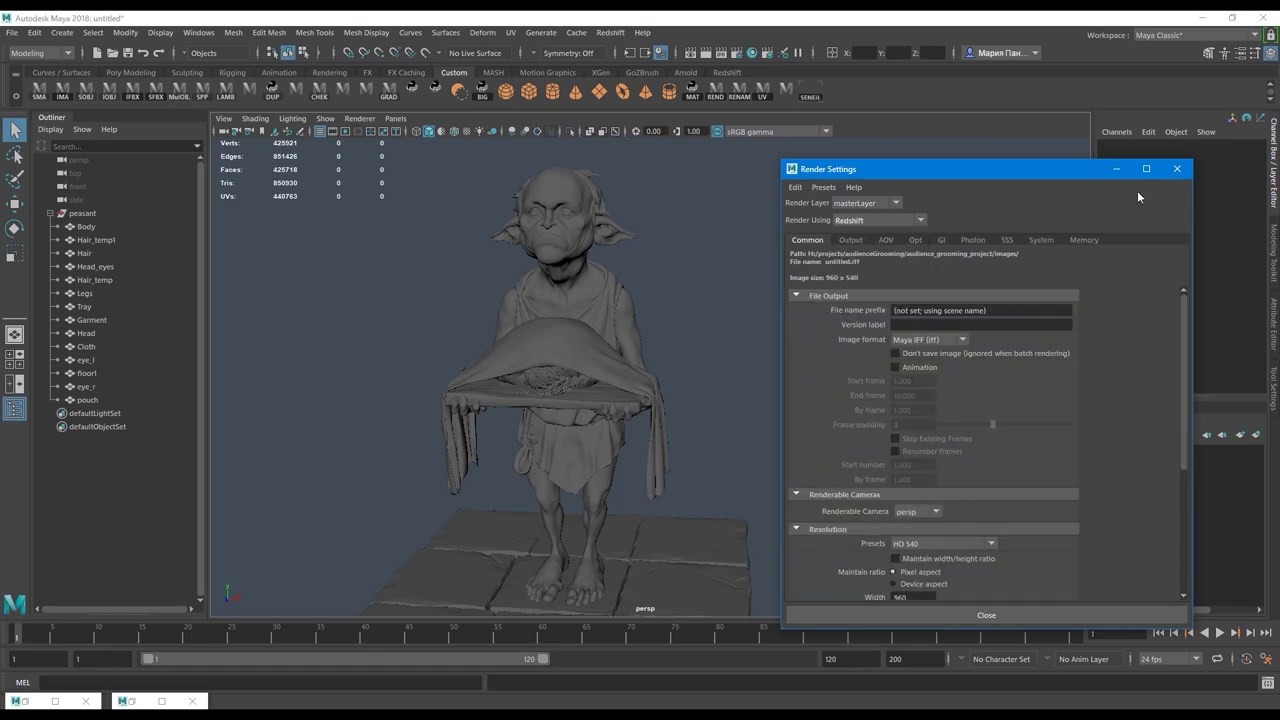
click(1178, 169)
Check the load state of the redshift4maya.mll plug-in in the Plug-in Manager
click(198, 32)
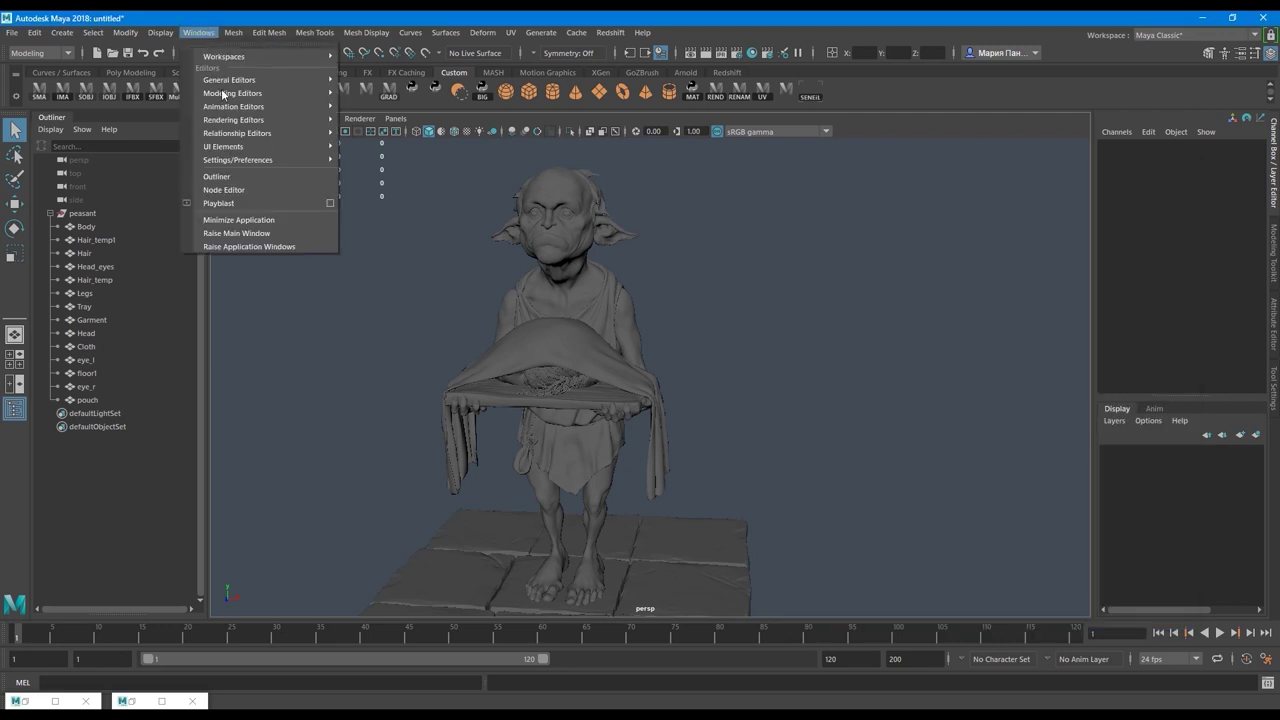
mouse_move(252, 160)
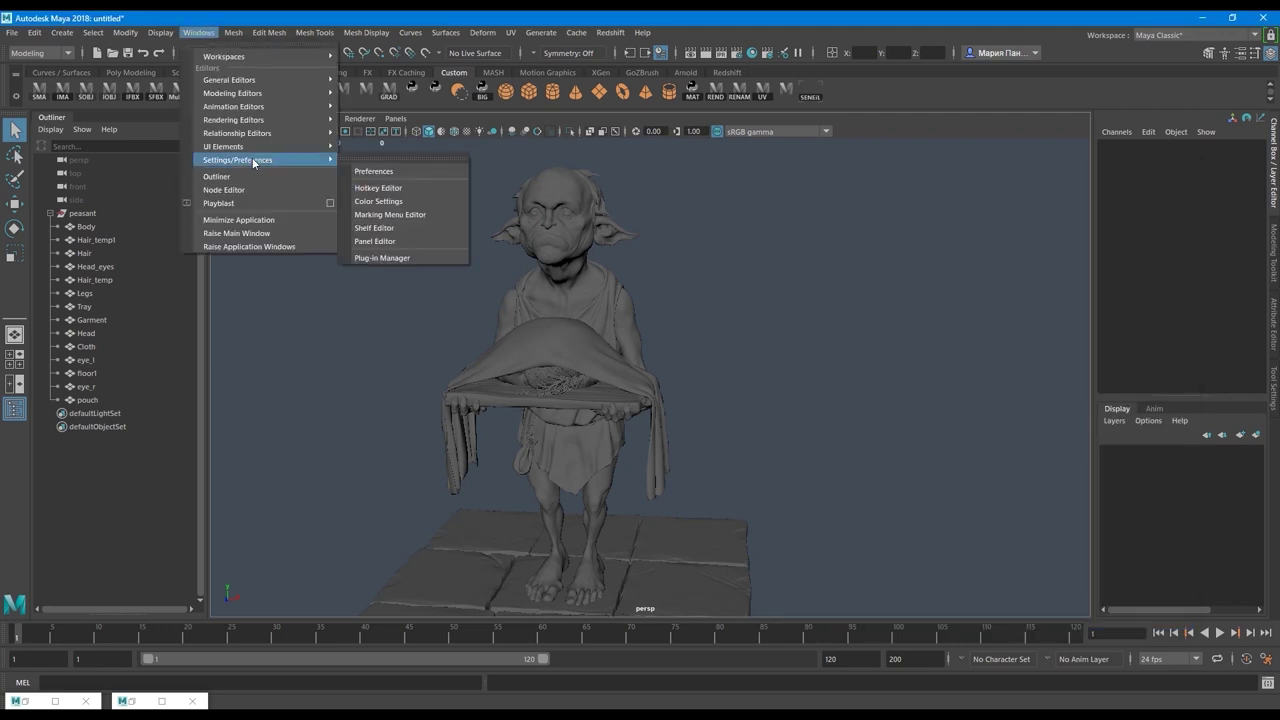
click(389, 257)
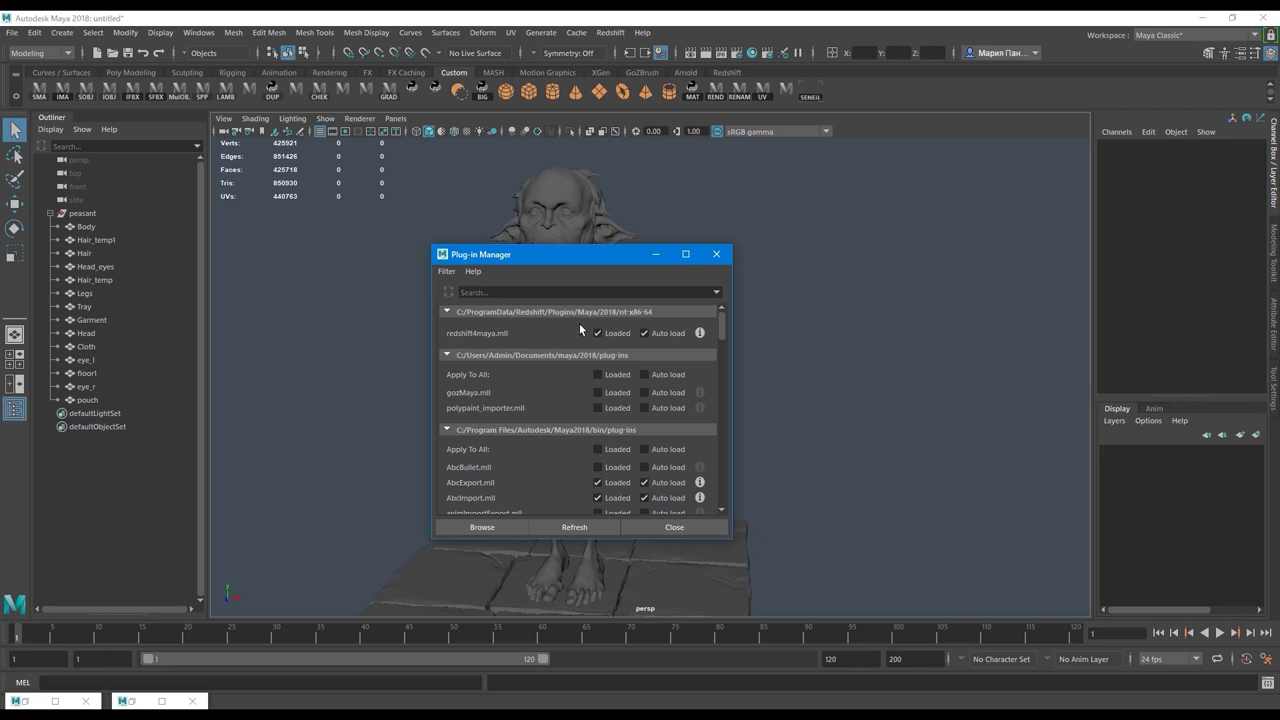
click(718, 256)
Reopen the render settings and show the resolution gate in the perspective view, with the character framed inside it
click(733, 52)
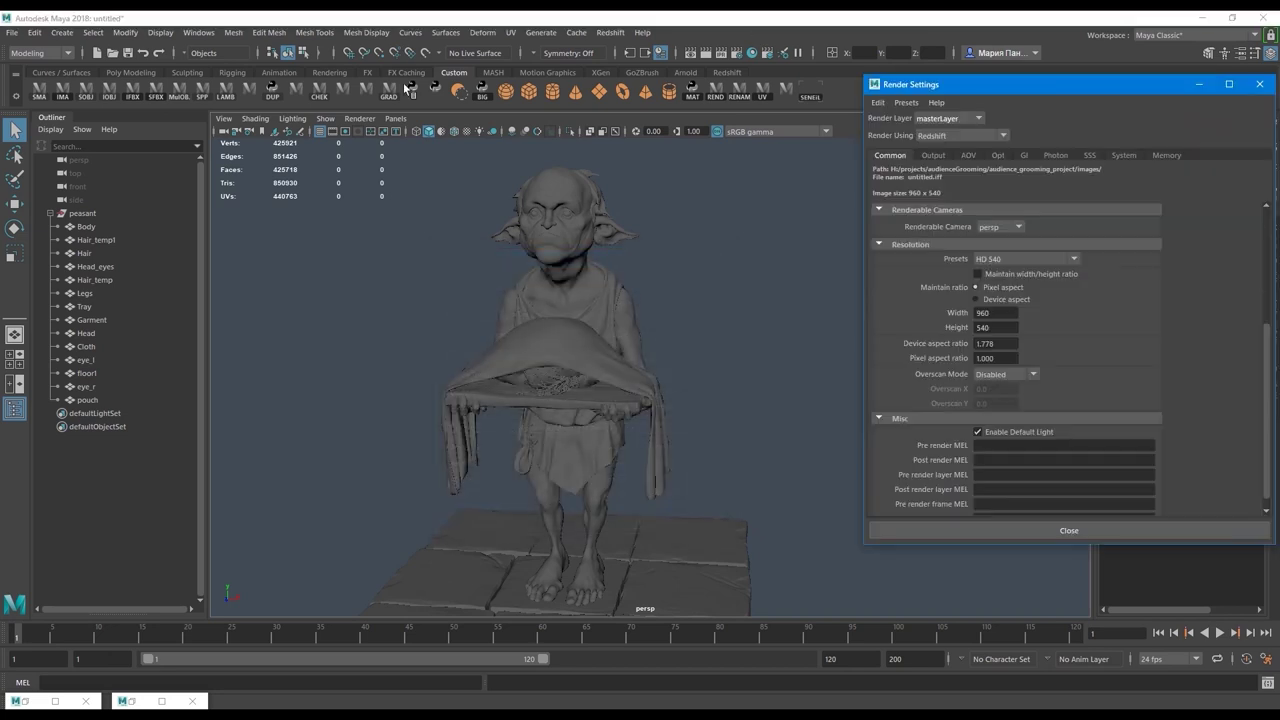
click(345, 131)
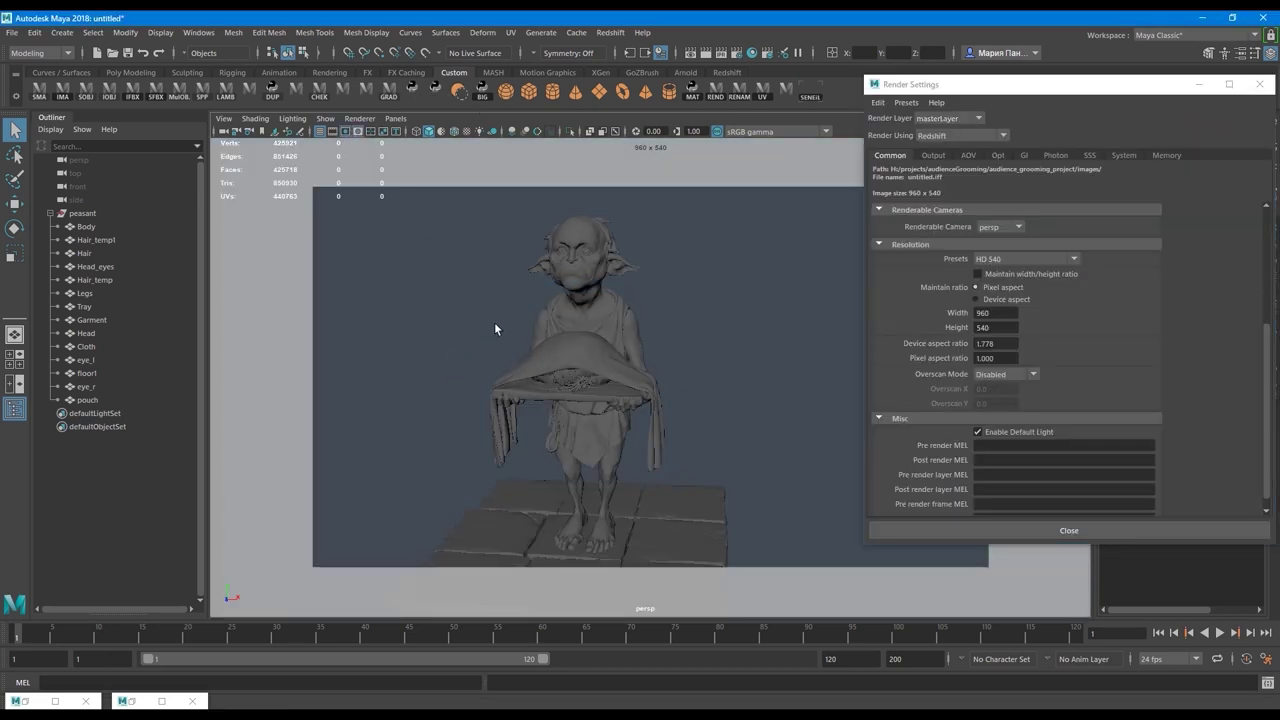
alt+middle_drag(540, 347, 602, 318)
alt+drag(603, 322, 792, 313)
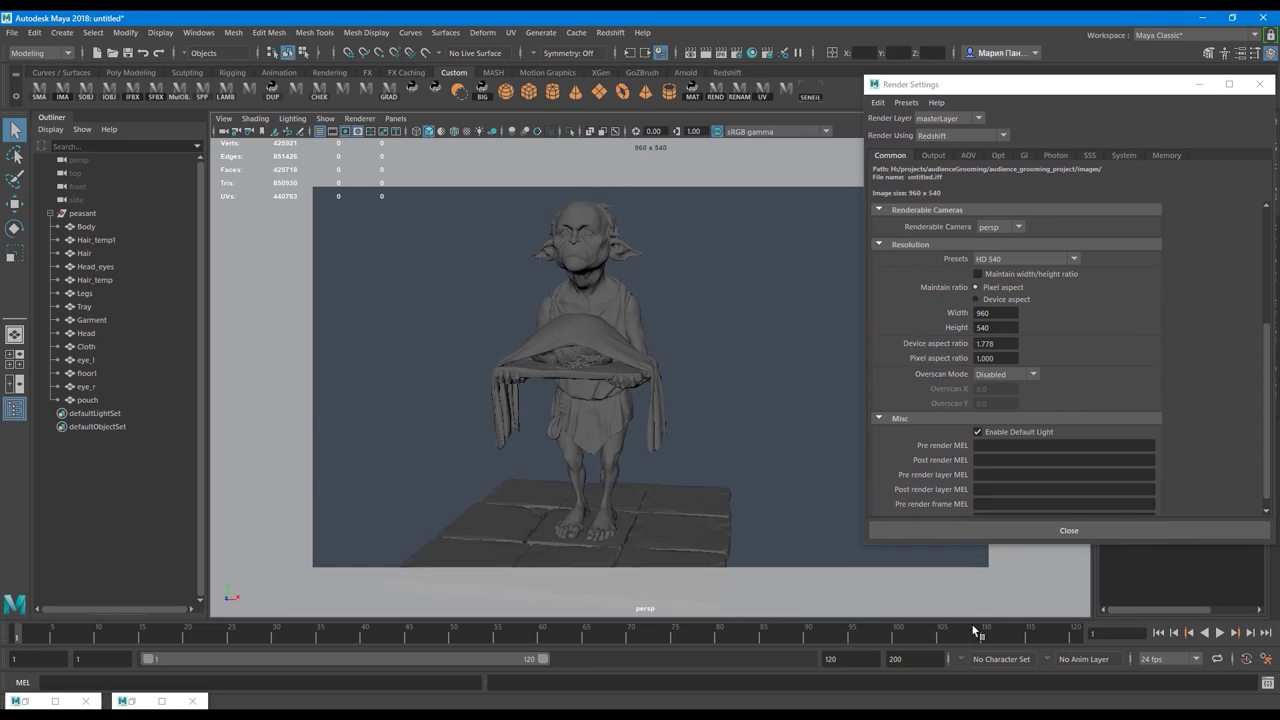
alt+drag(745, 520, 870, 434)
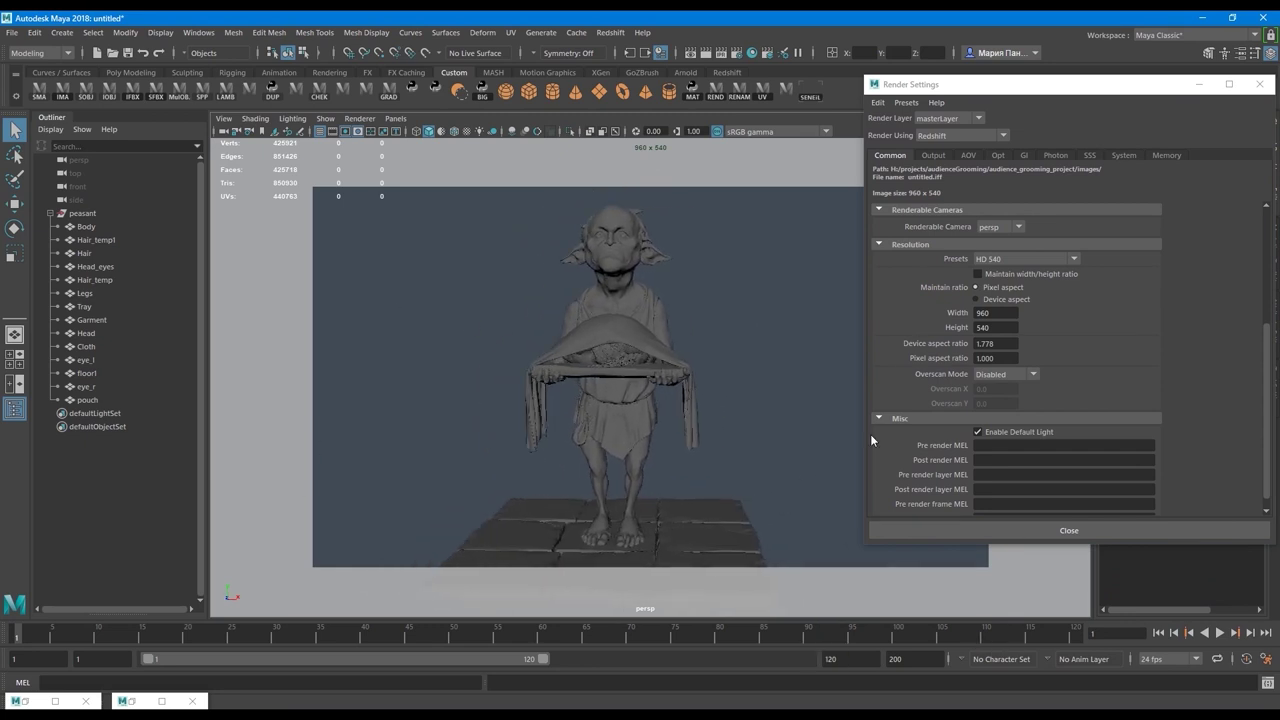
Set the render resolution to 1000 pixels wide and 1000 pixels high
double_click(996, 313)
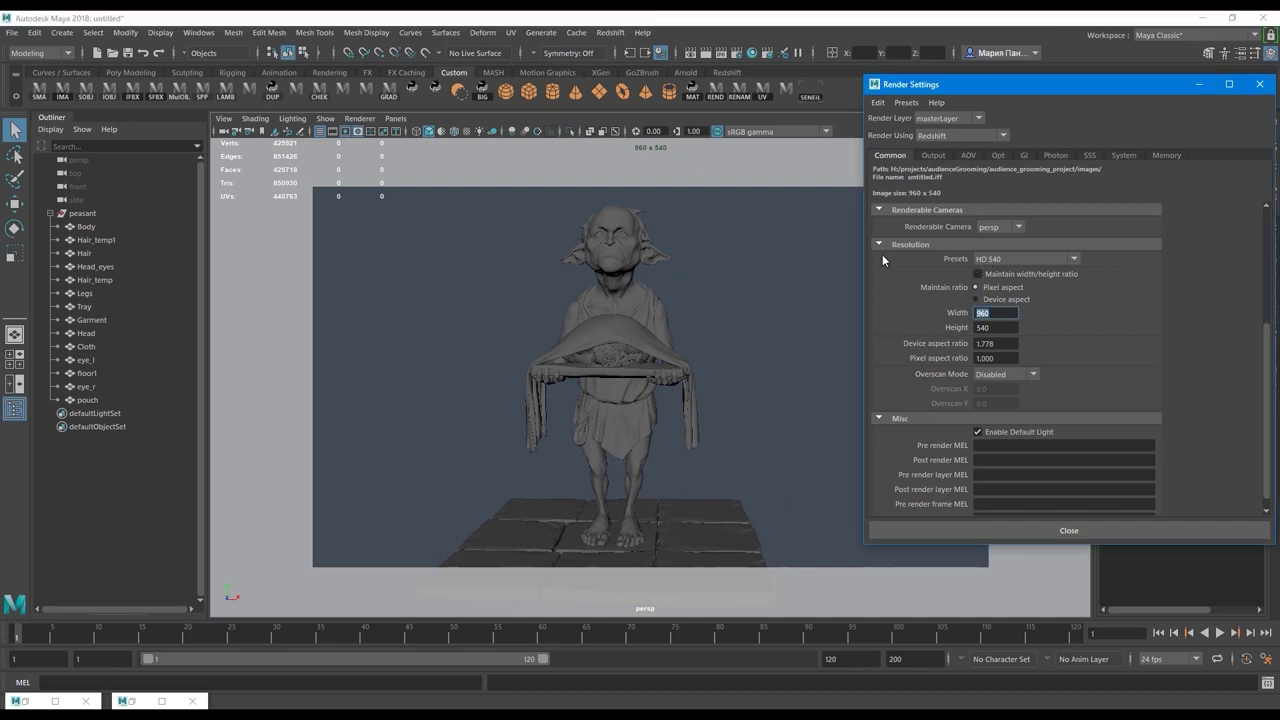
text(1000)
key(Tab)
text(1000)
key(Return)
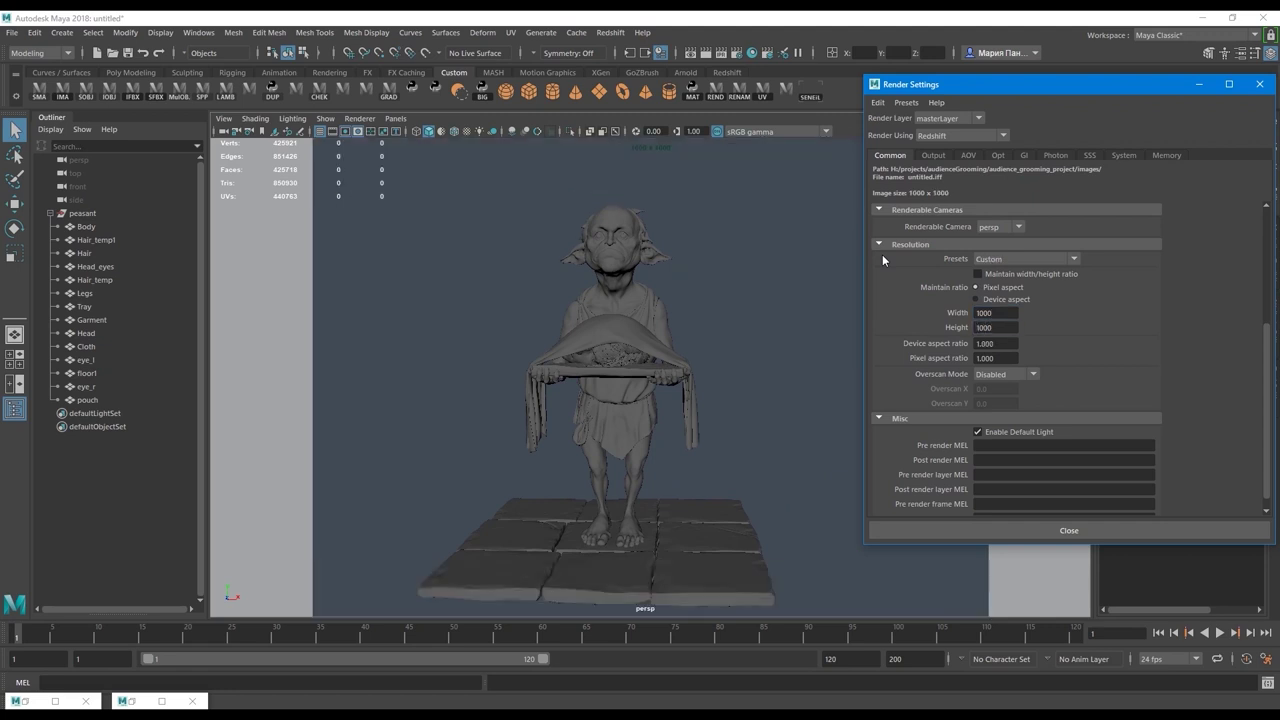
Toggle the viewport's gate mask off and on to compare how the render area is shown
drag(1000, 84, 1053, 178)
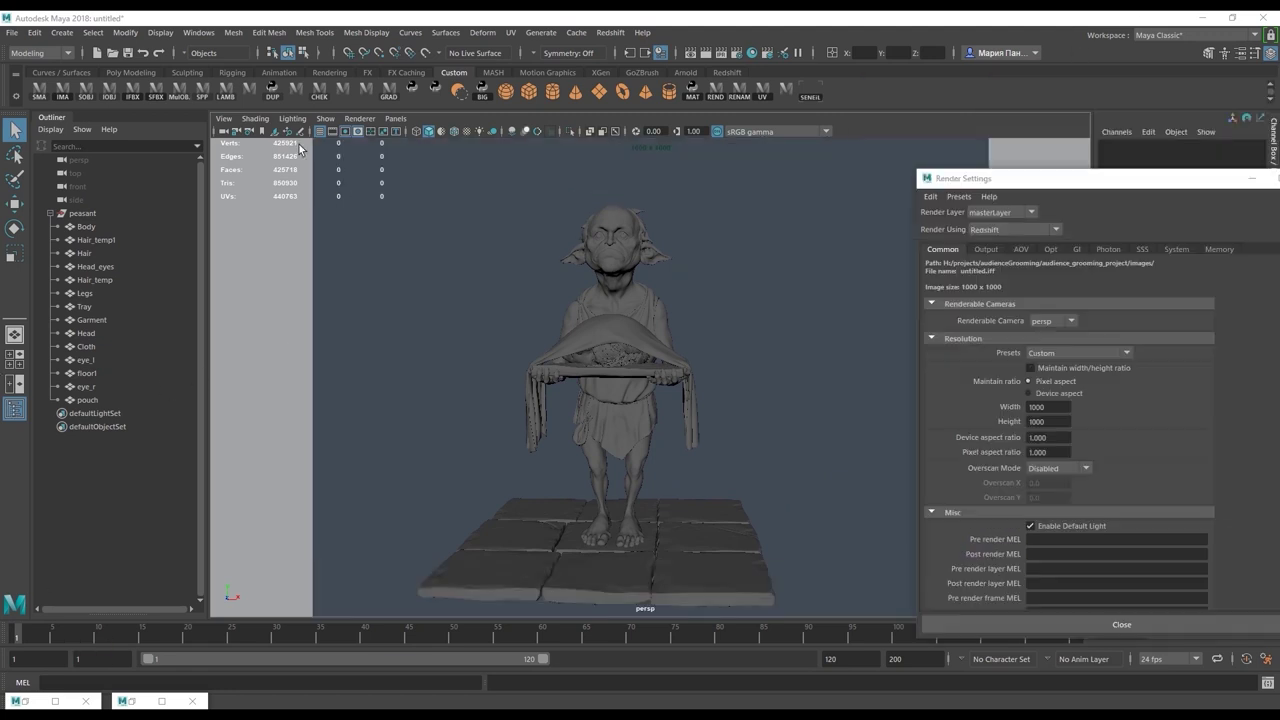
click(357, 131)
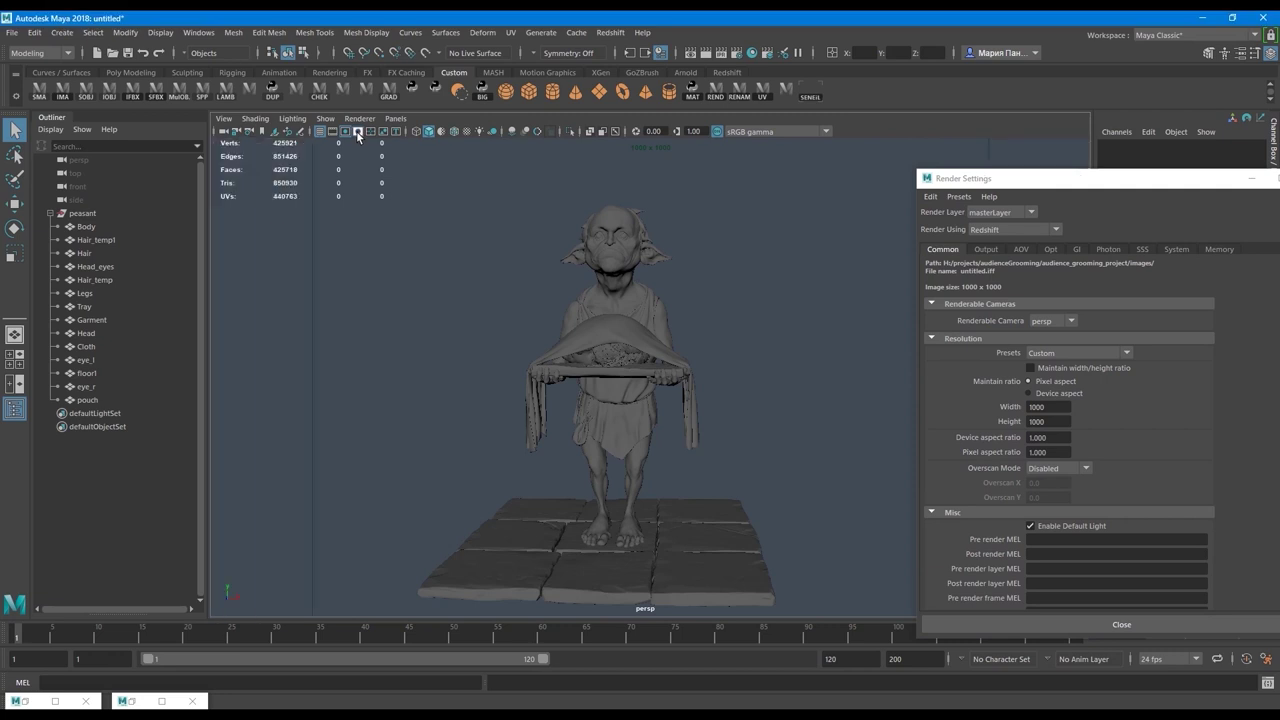
click(357, 131)
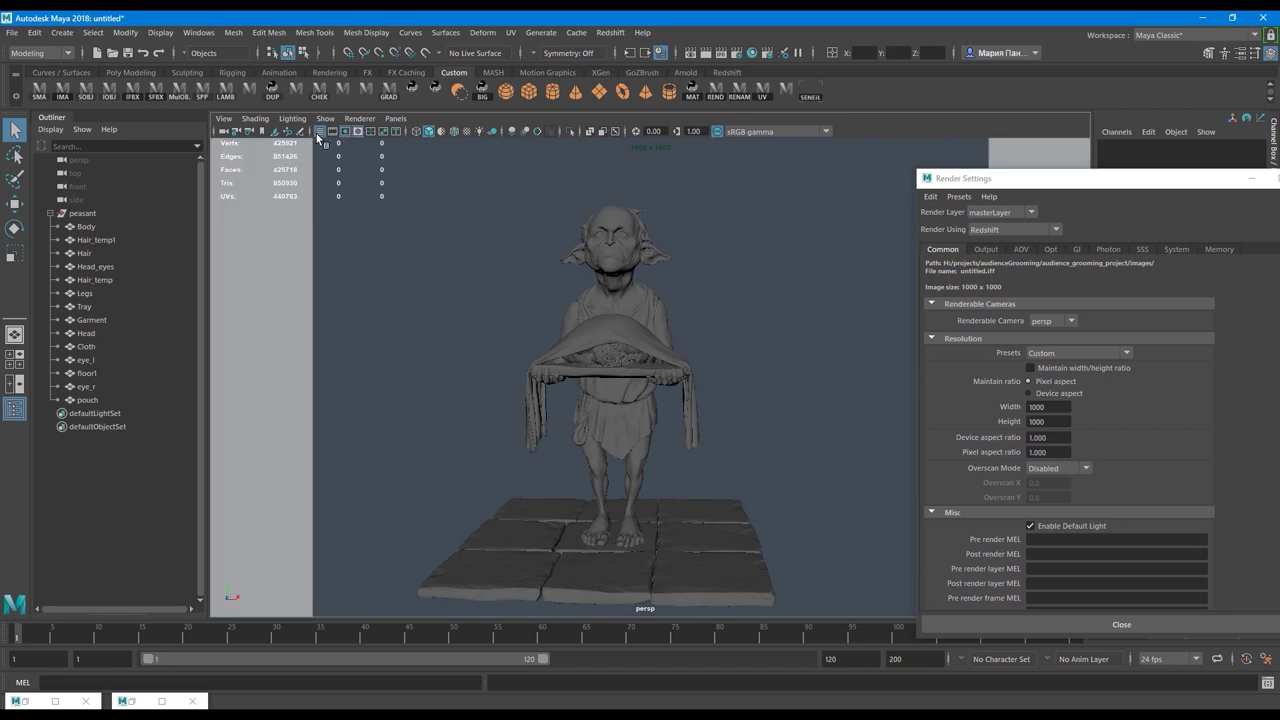
drag(1012, 180, 1055, 240)
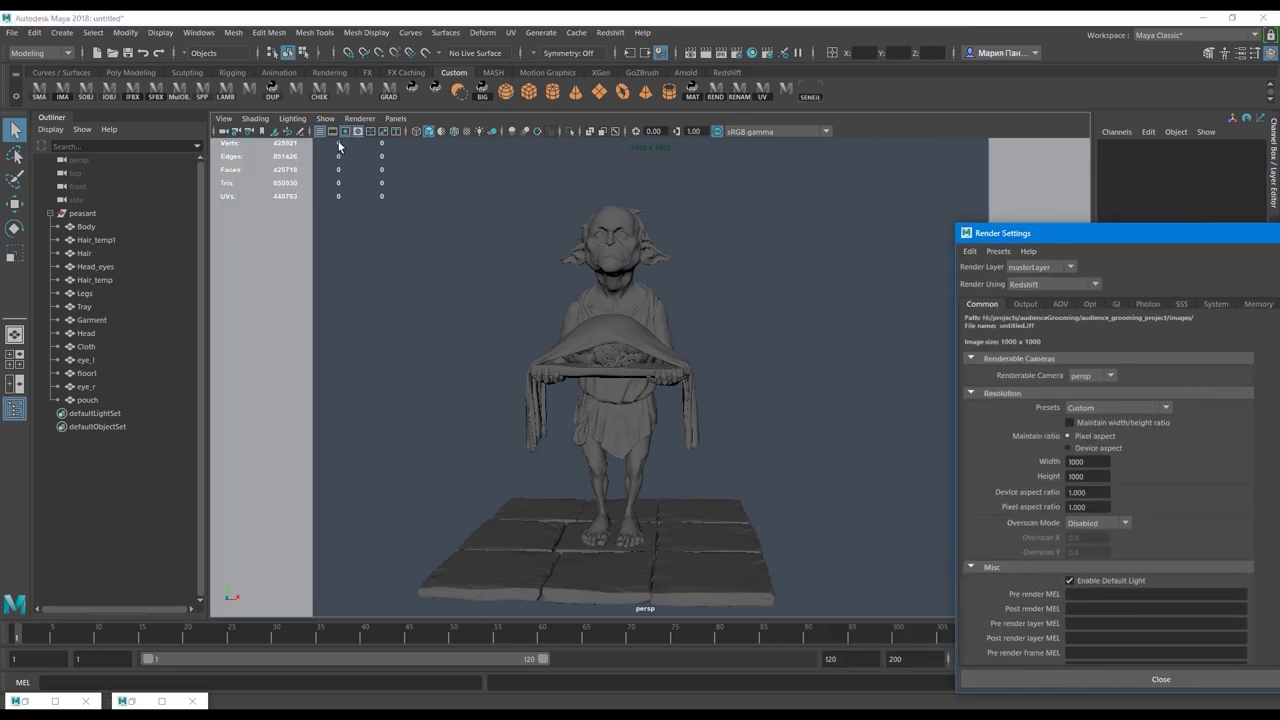
click(358, 132)
click(358, 132)
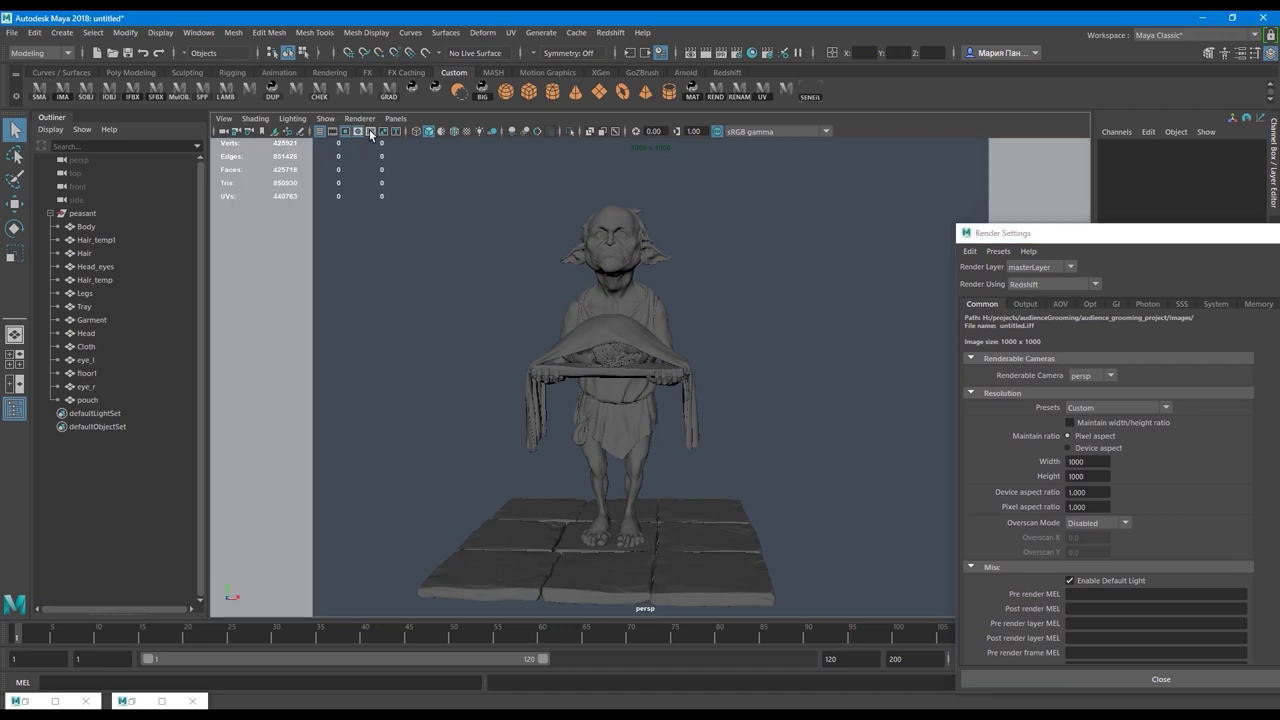
click(358, 132)
click(358, 132)
Open the Redshift Render View, dock it beside the perspective viewport and widen the viewport to about half the workspace
drag(1081, 232, 260, 447)
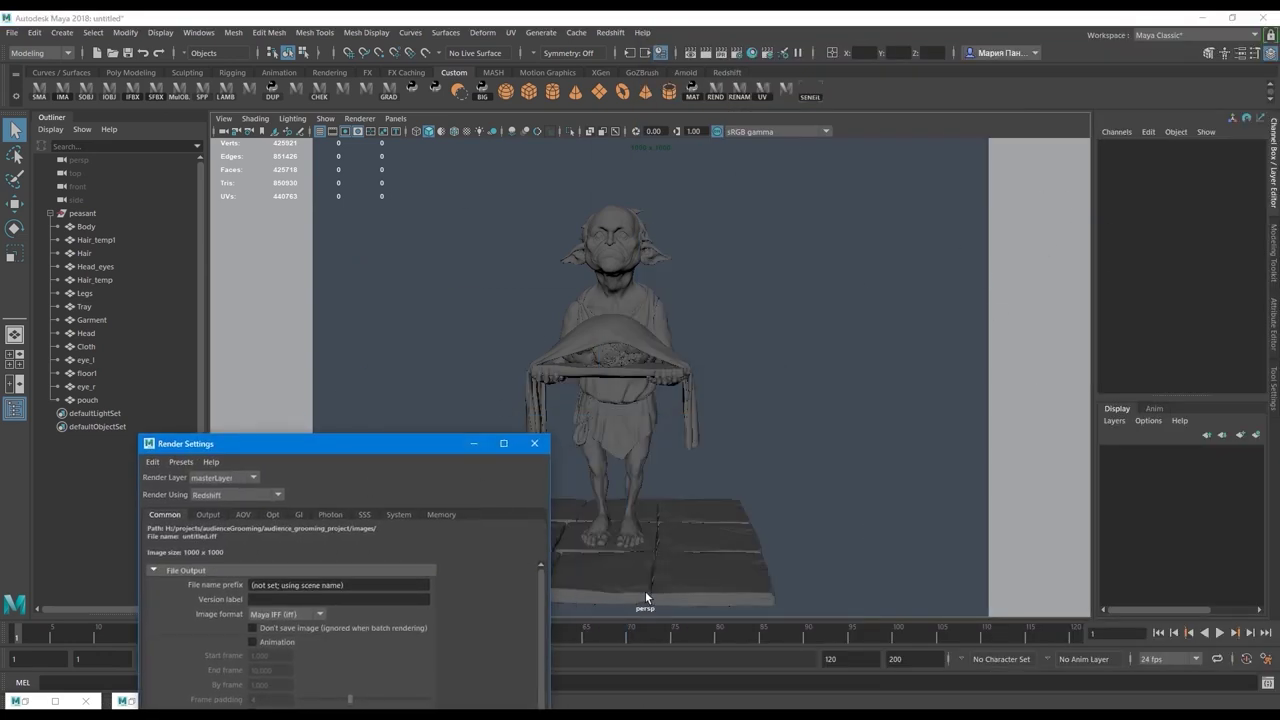
drag(399, 446, 363, 207)
click(610, 32)
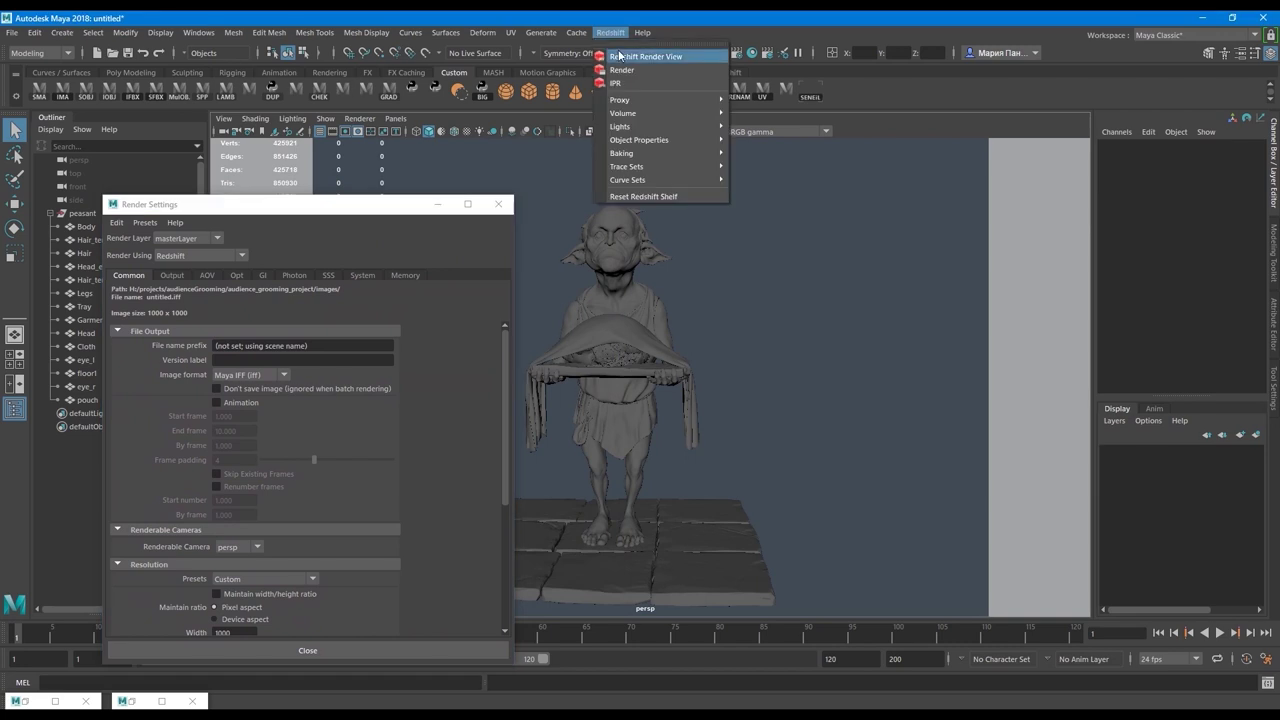
click(624, 60)
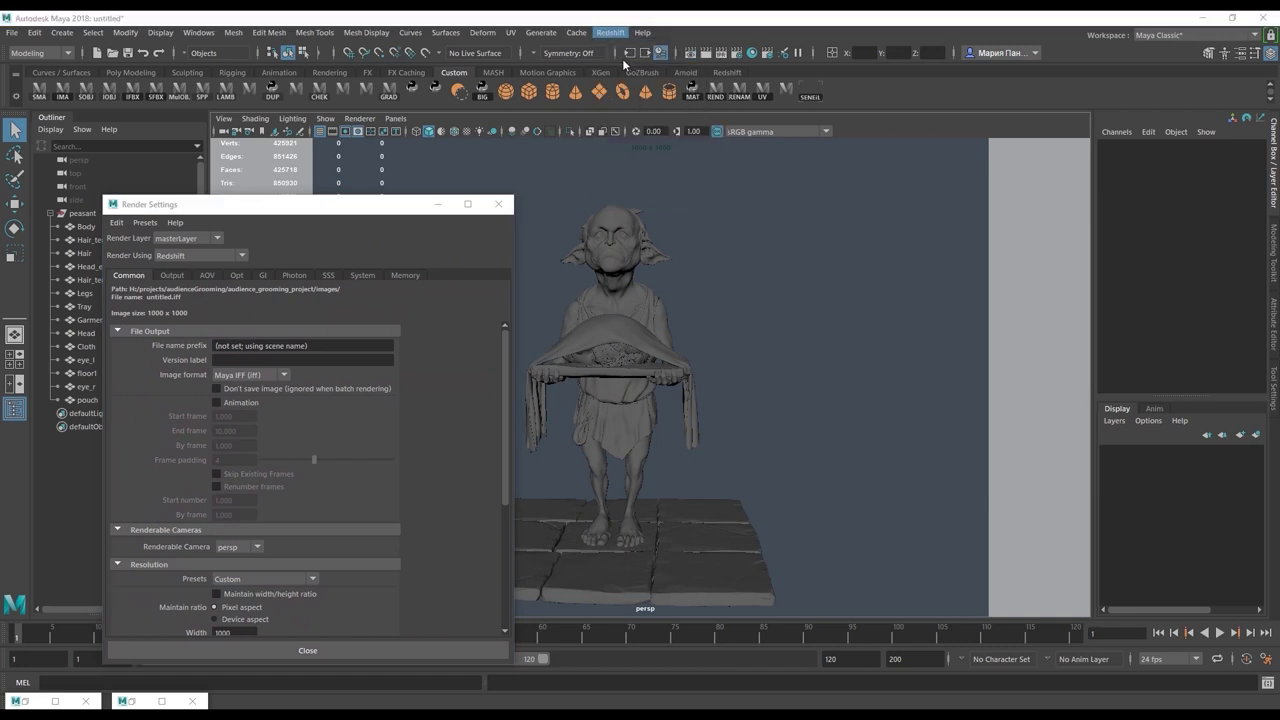
drag(526, 17, 1271, 506)
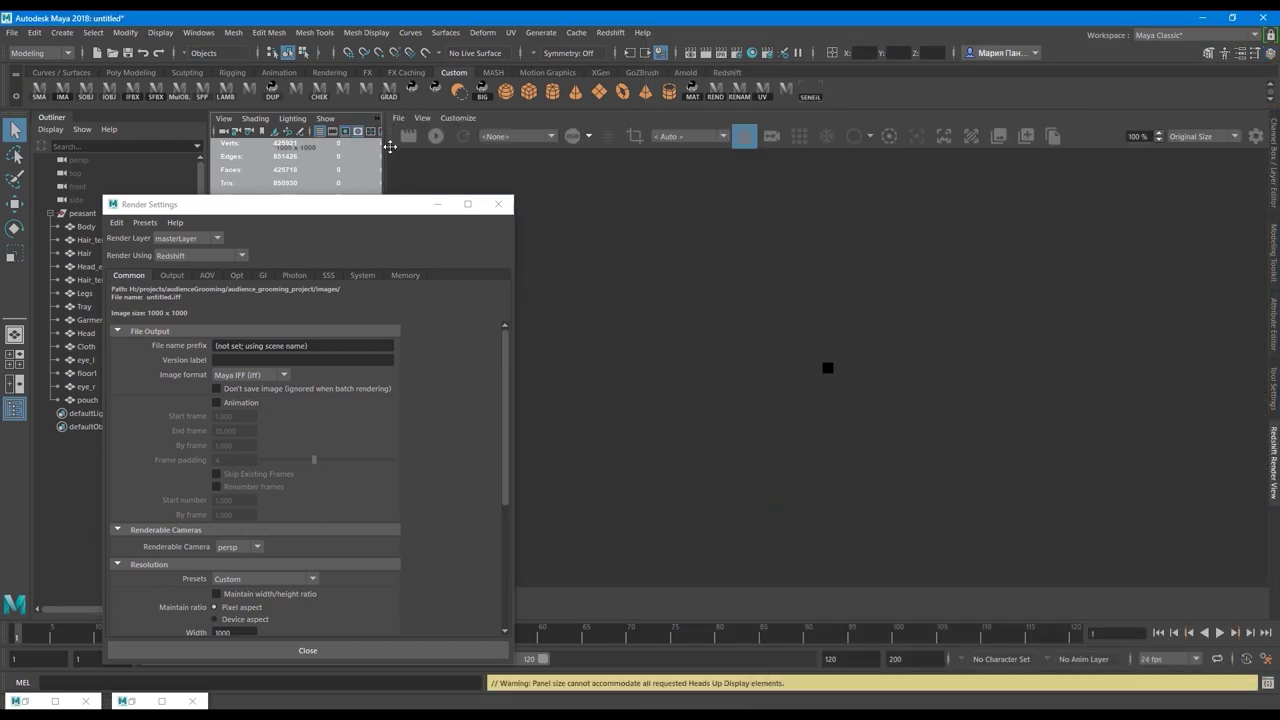
drag(387, 150, 795, 186)
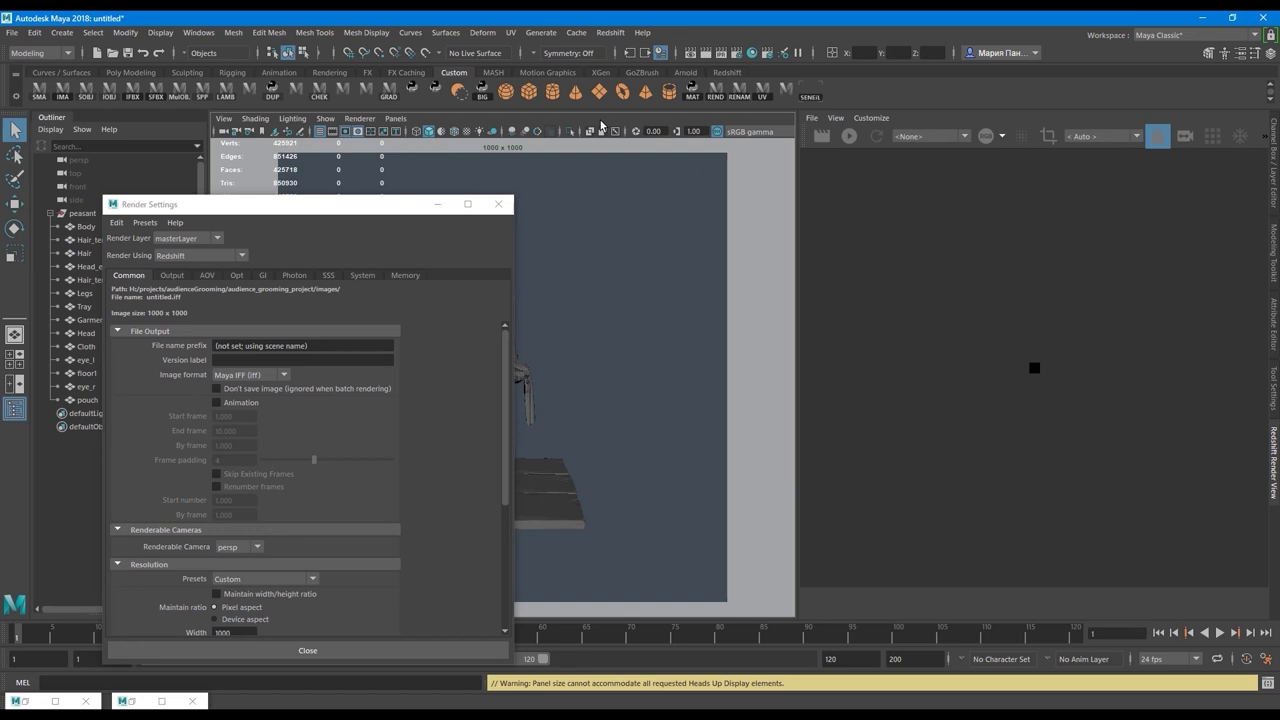
click(218, 289)
drag(380, 204, 452, 141)
drag(791, 250, 755, 250)
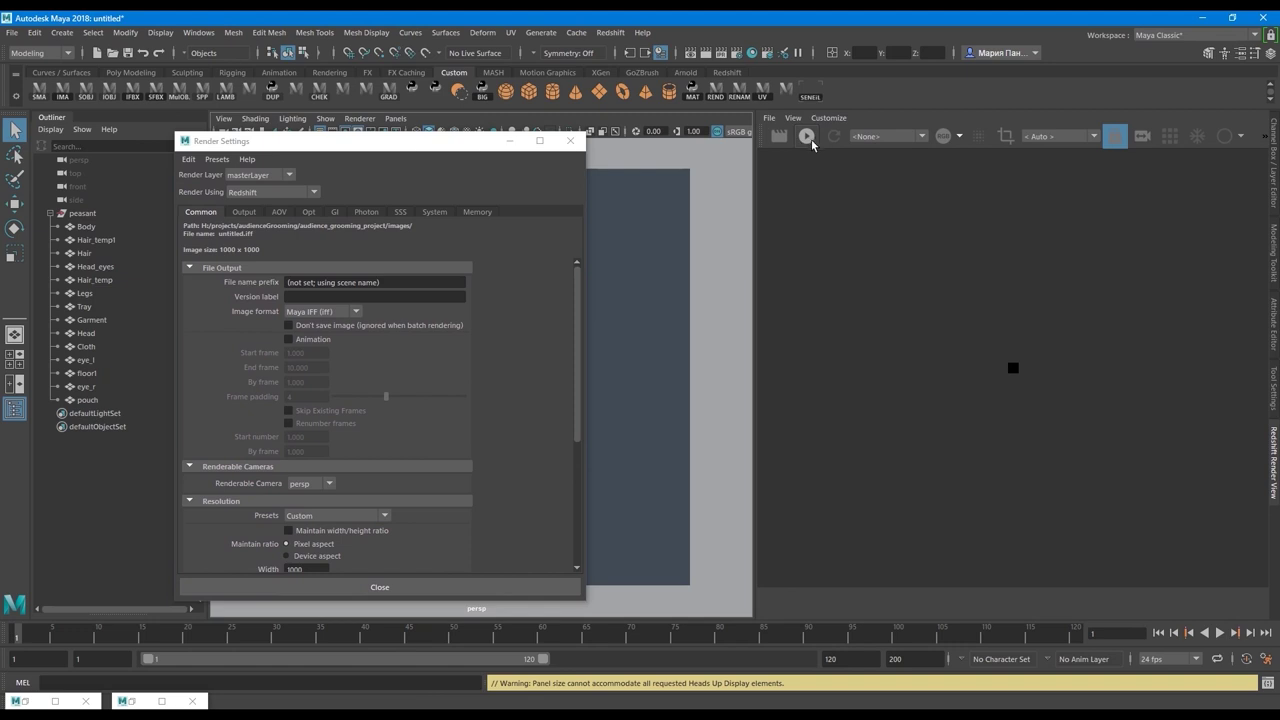
Start the interactive Redshift render of the persp camera and frame the character closer, facing the view from head to knees
click(807, 137)
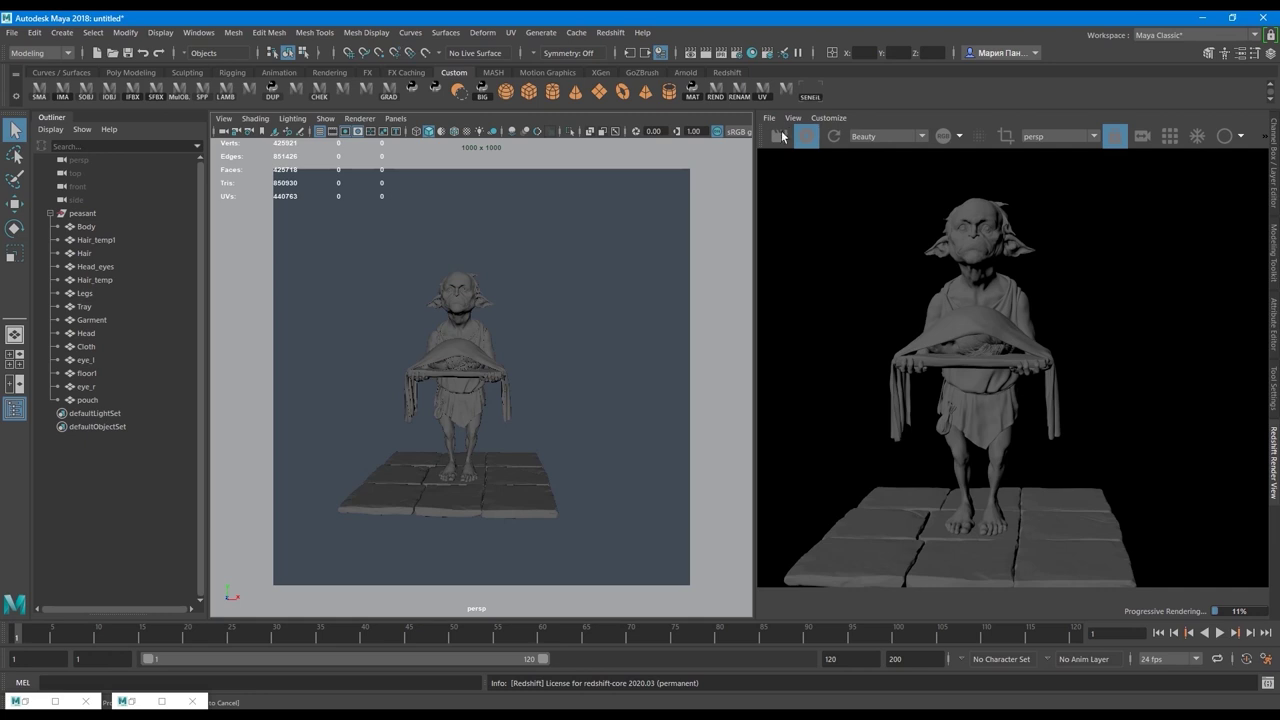
alt+drag(589, 310, 482, 338)
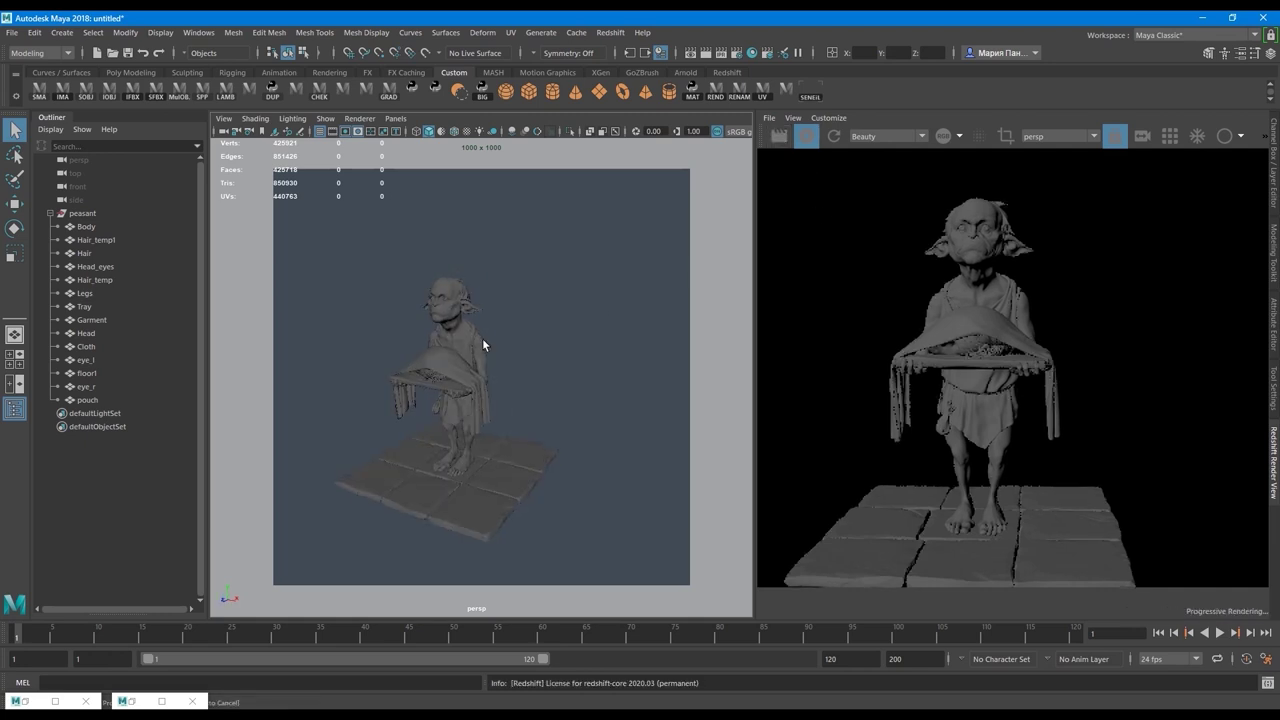
alt+right_drag(456, 349, 580, 361)
alt+middle_drag(564, 310, 562, 354)
alt+drag(562, 354, 543, 306)
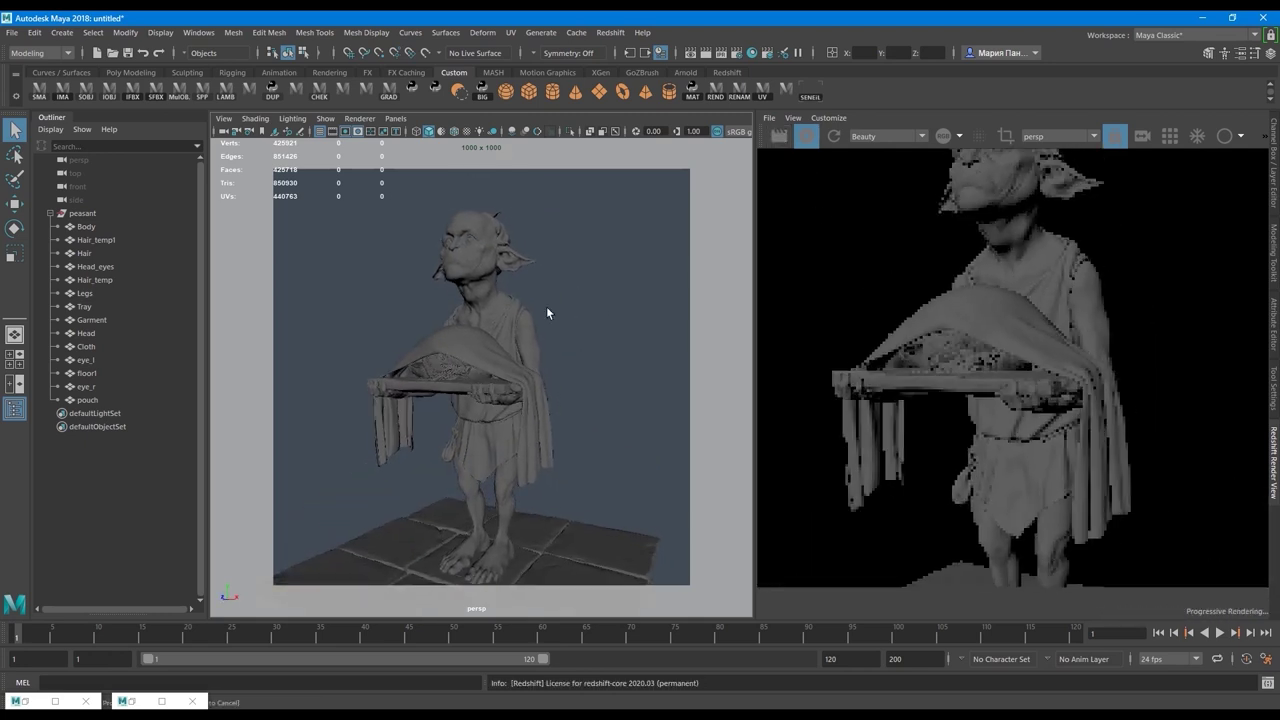
click(724, 56)
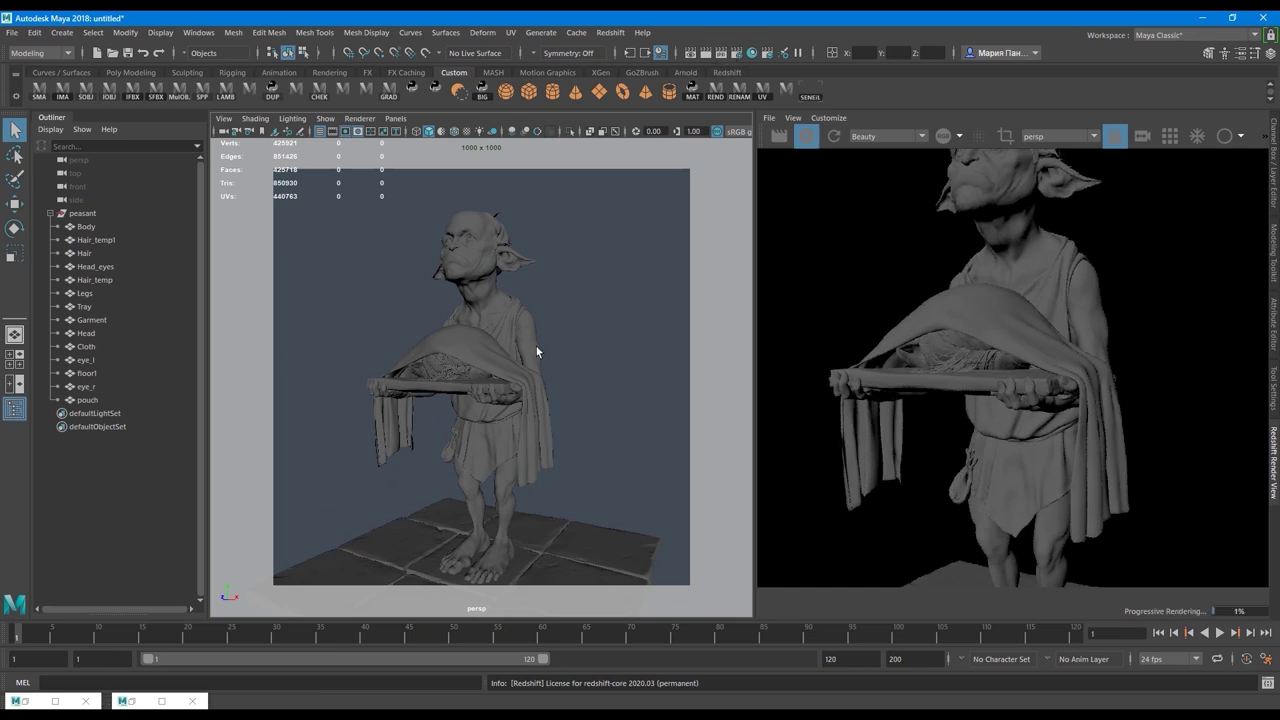
alt+drag(537, 349, 700, 428)
alt+middle_drag(431, 417, 349, 293)
alt+drag(437, 355, 481, 381)
alt+right_drag(481, 388, 550, 392)
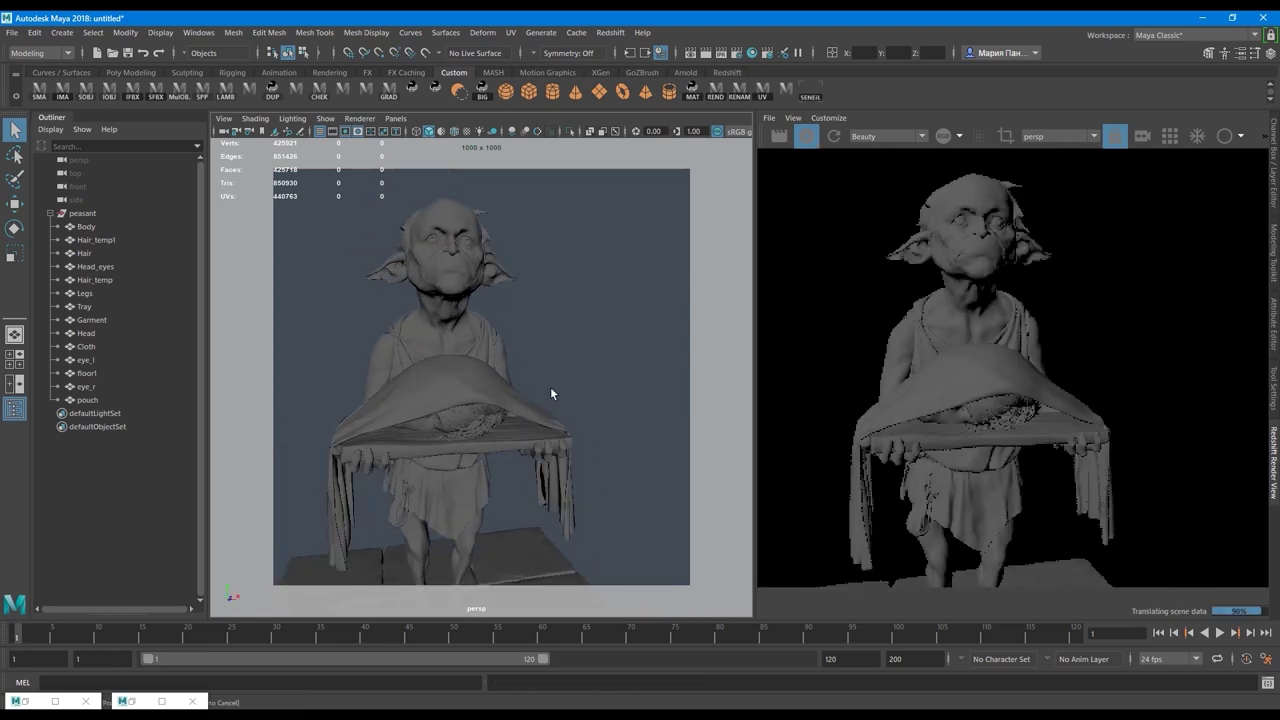
Reframe the persp camera for a three-quarter view showing the whole character from head to feet with the stone floor
alt+drag(550, 392, 479, 344)
alt+right_drag(479, 344, 575, 410)
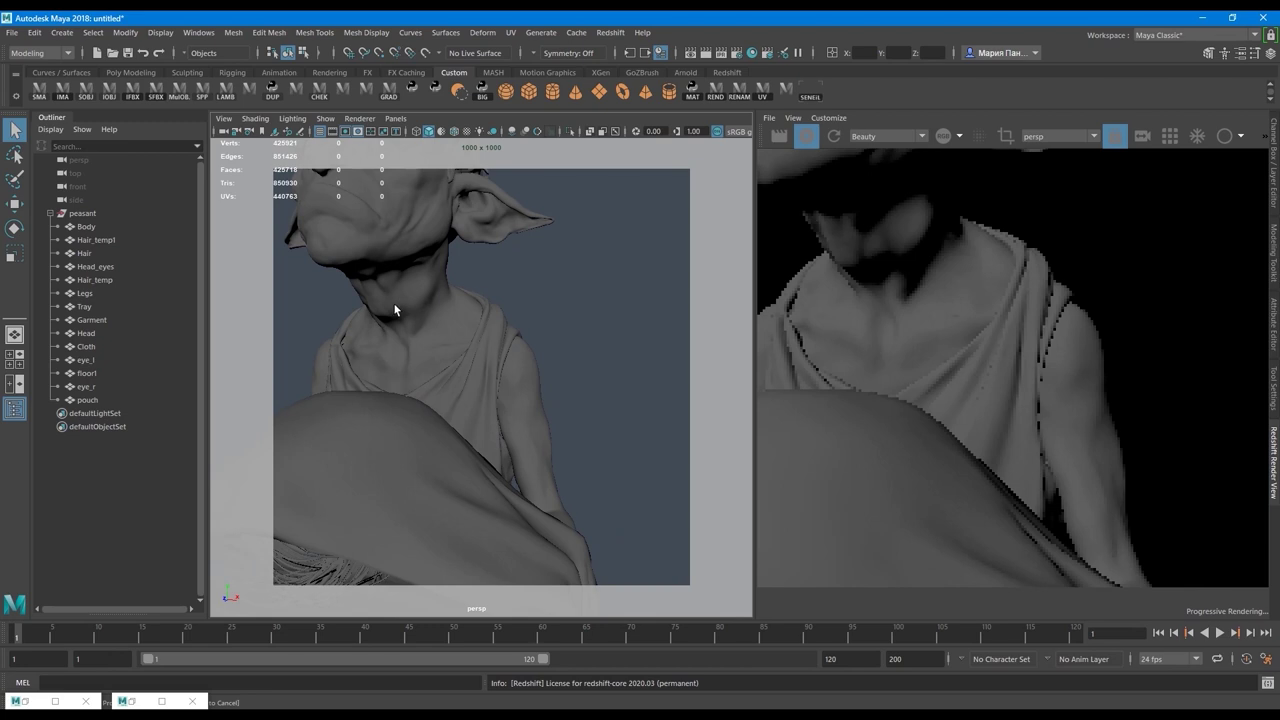
alt+middle_drag(394, 309, 447, 412)
alt+right_drag(414, 408, 350, 422)
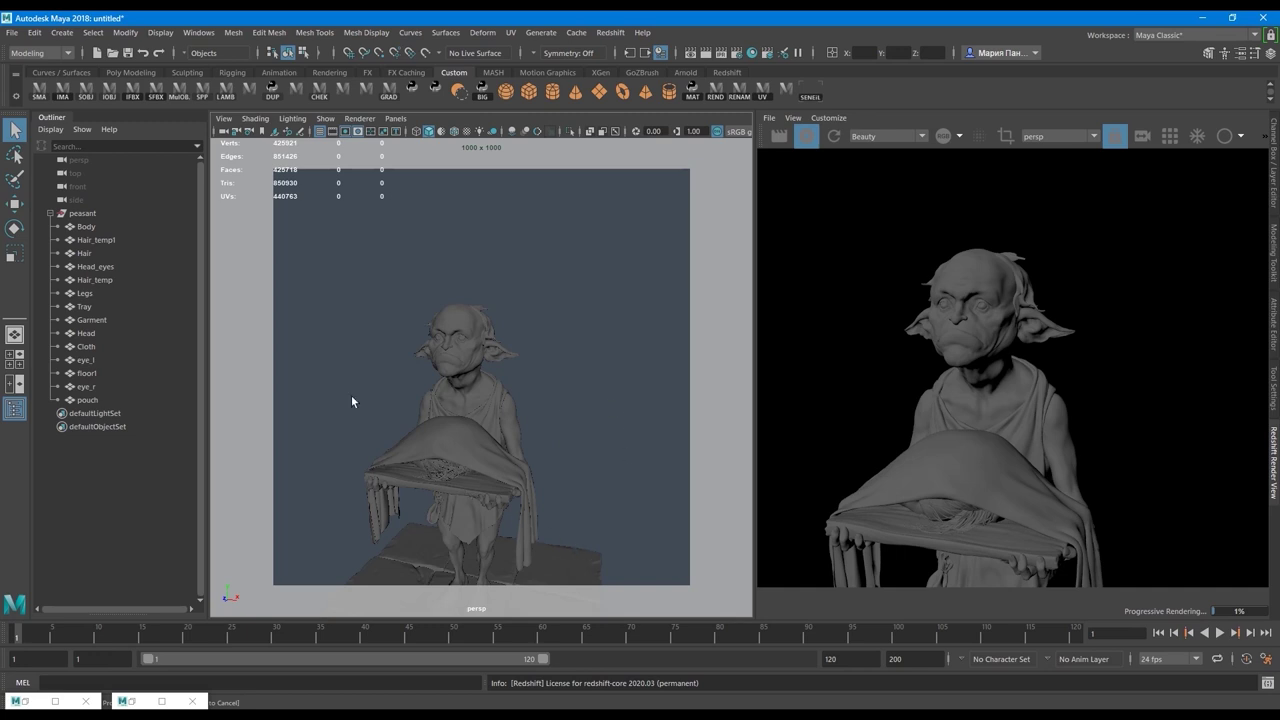
alt+drag(709, 396, 577, 346)
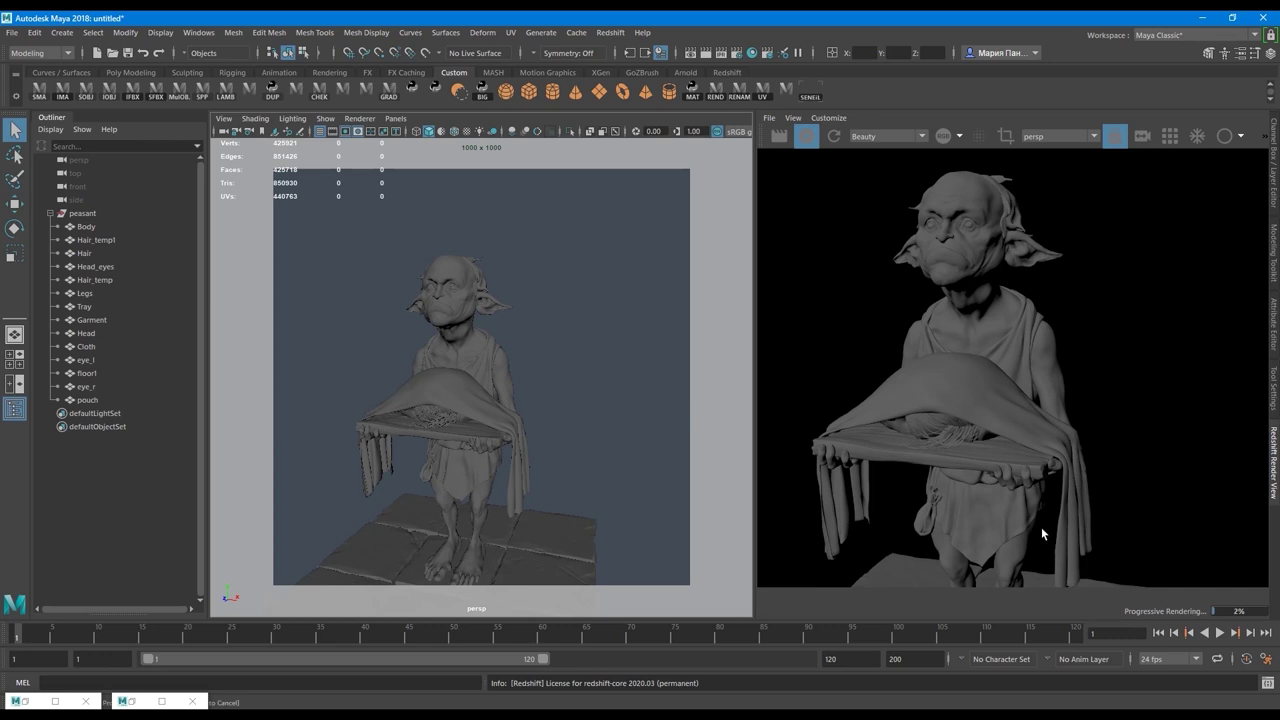
alt+drag(531, 406, 545, 407)
Interrupt the interactive Redshift render for a single-frame render of the persp camera, and resume interactive rendering
click(808, 137)
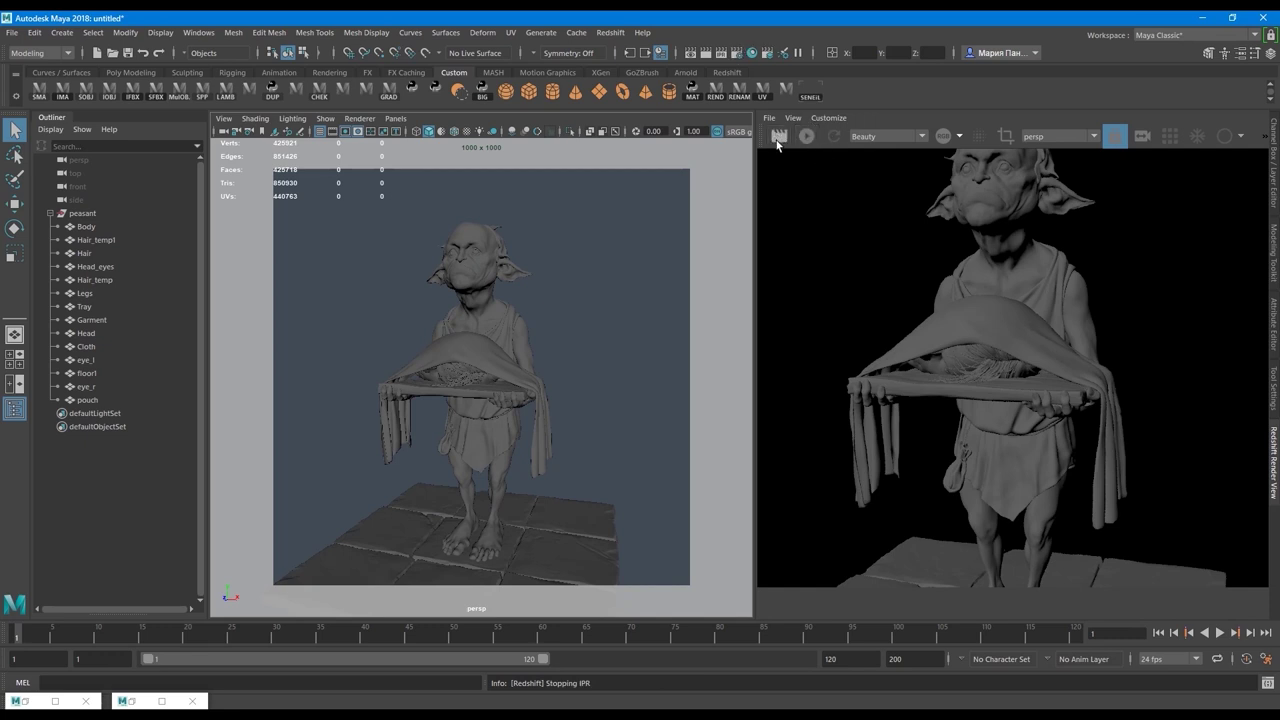
click(778, 140)
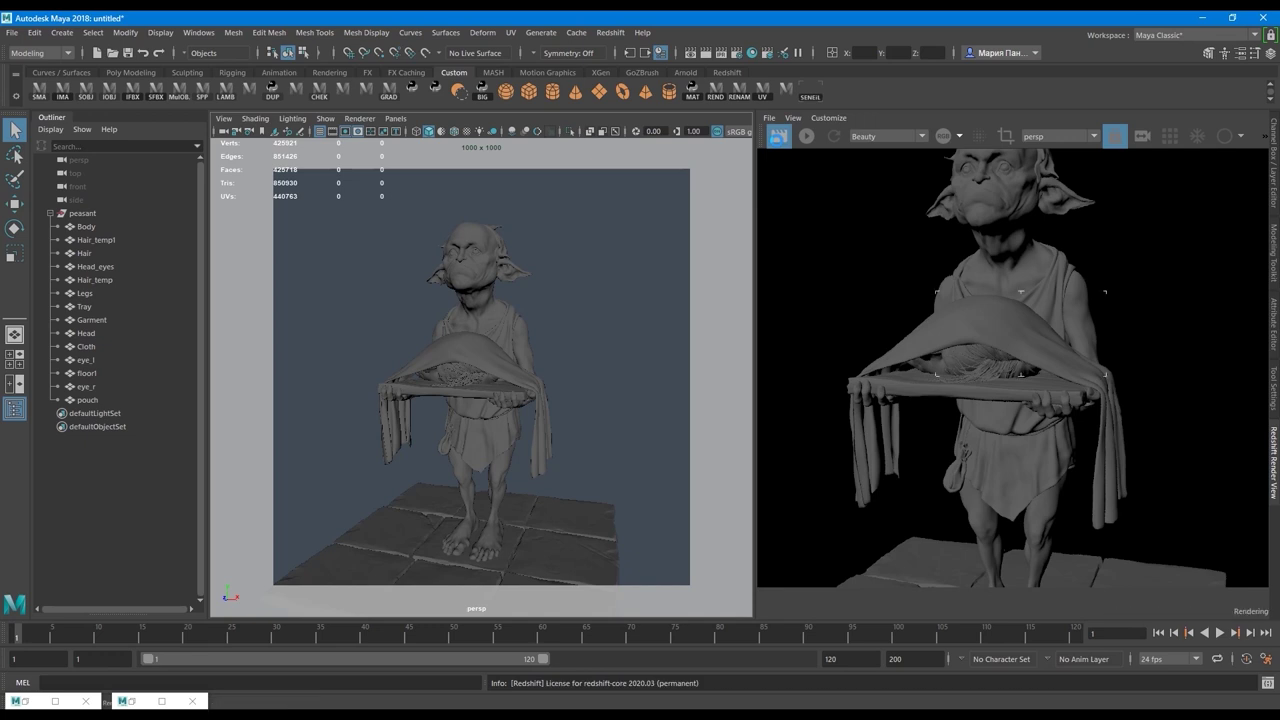
scroll(956, 305, down, 5)
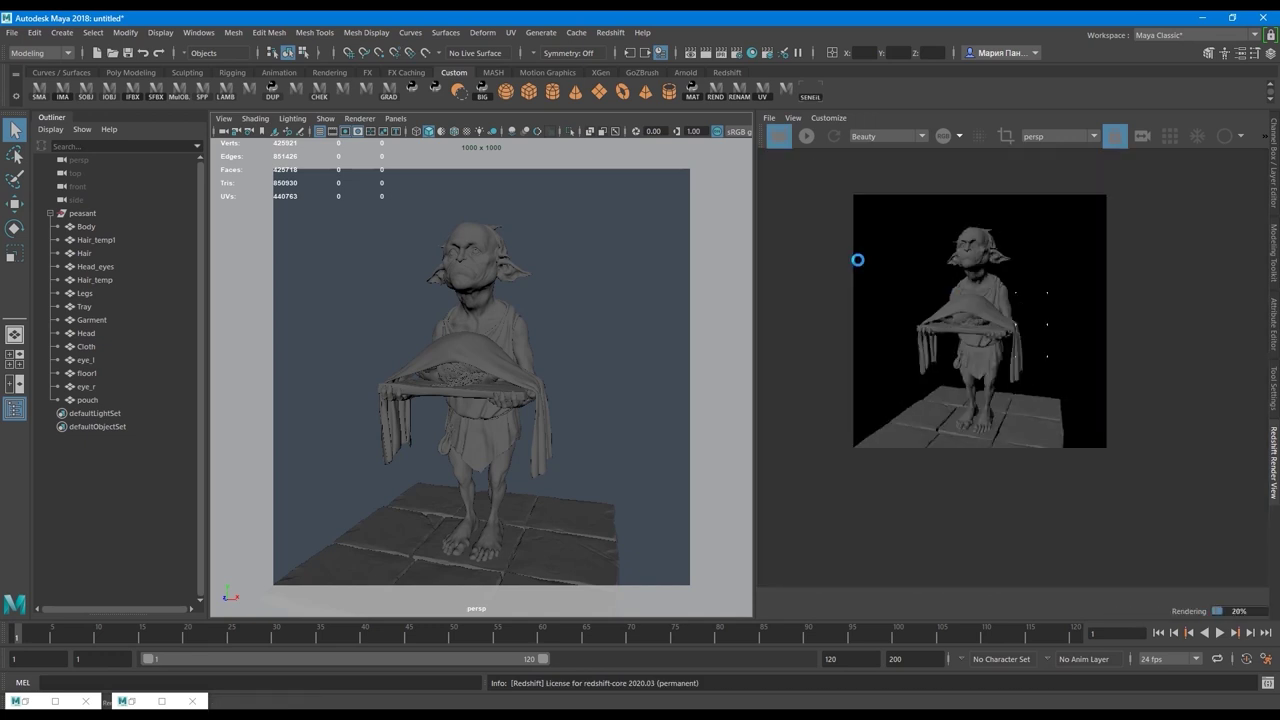
click(806, 137)
click(807, 138)
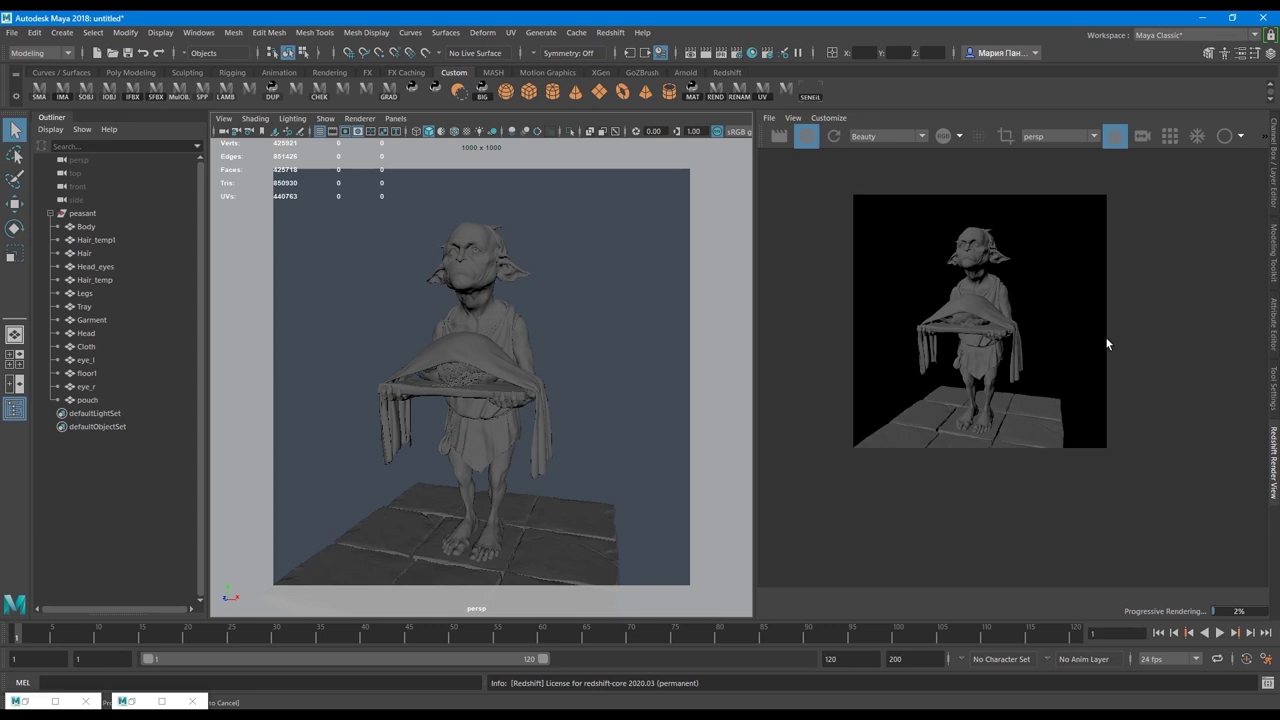
scroll(1020, 360, up, 2)
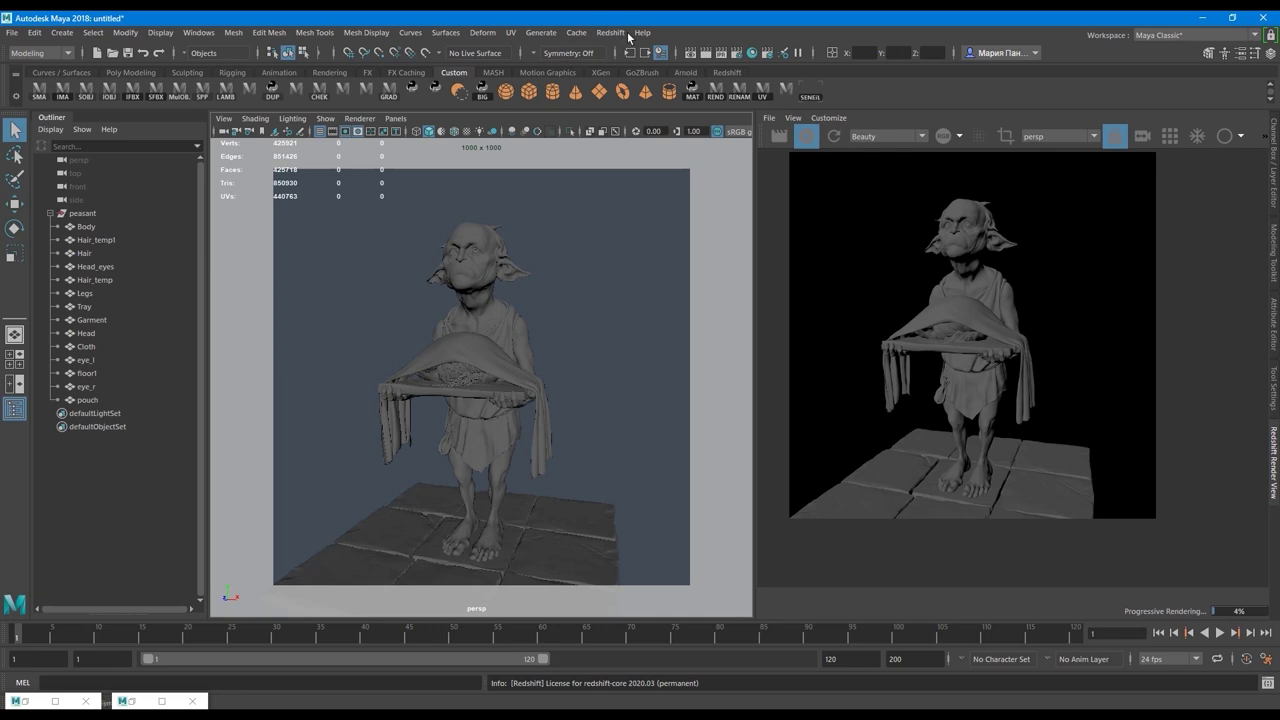
Add a Redshift Dome Light to the scene to light the character
click(620, 33)
mouse_move(641, 116)
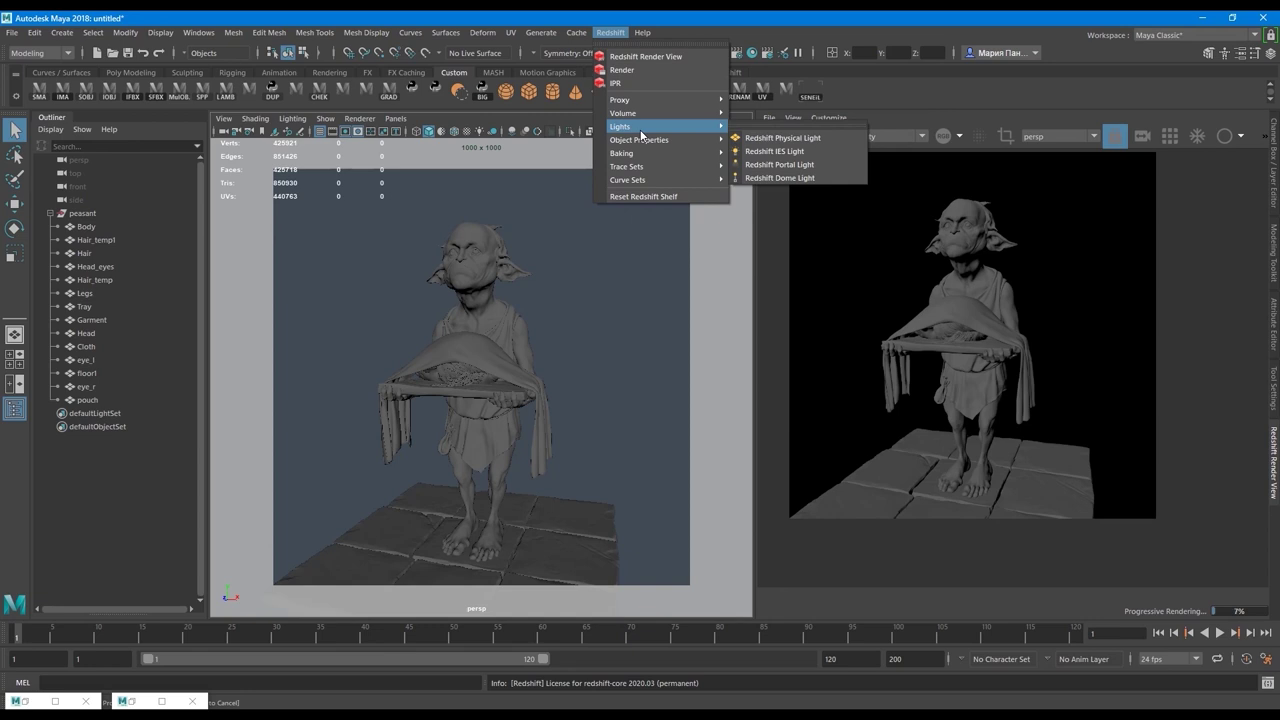
click(800, 178)
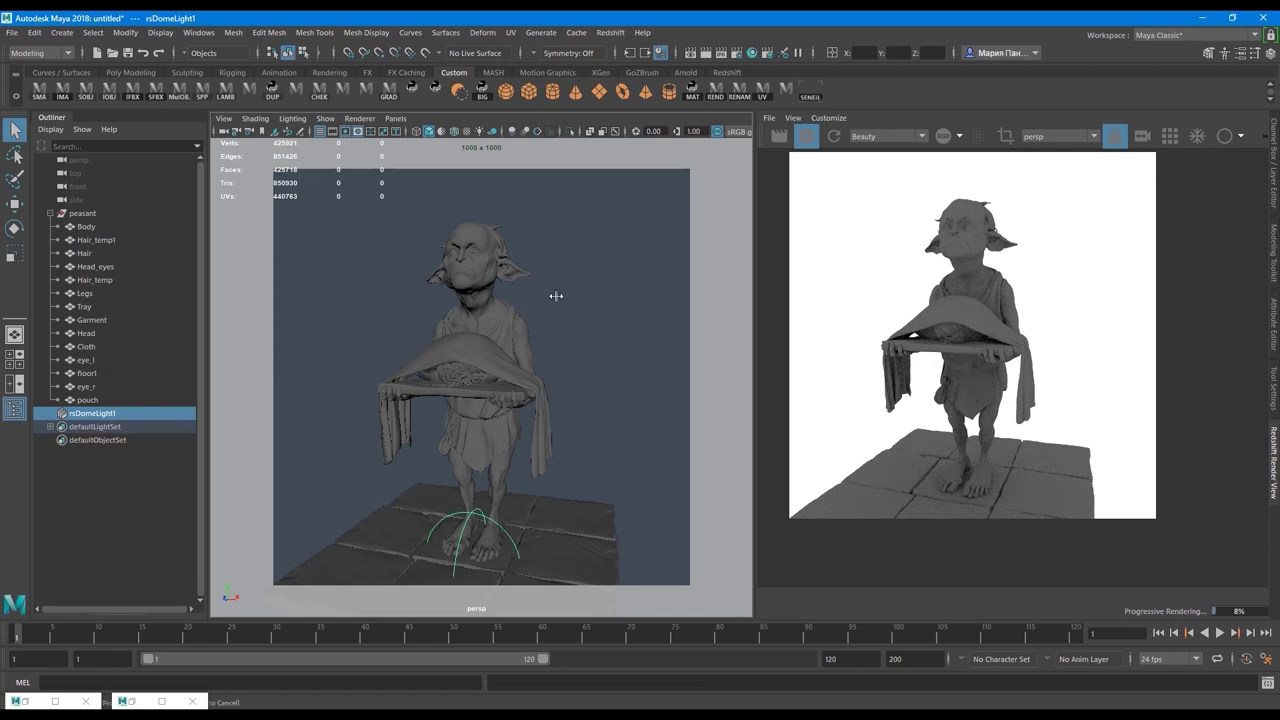
alt+drag(583, 326, 574, 377)
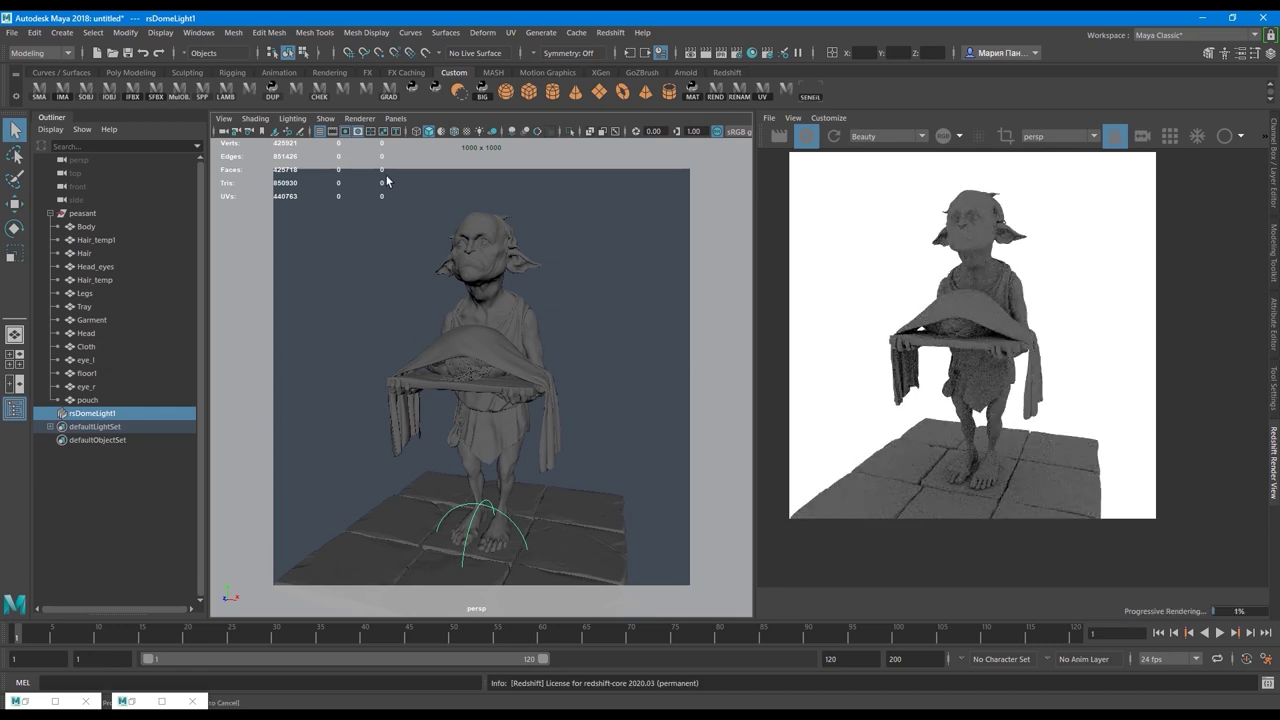
Create a new perspective camera for the viewport and frame the character and its floor through it
click(396, 118)
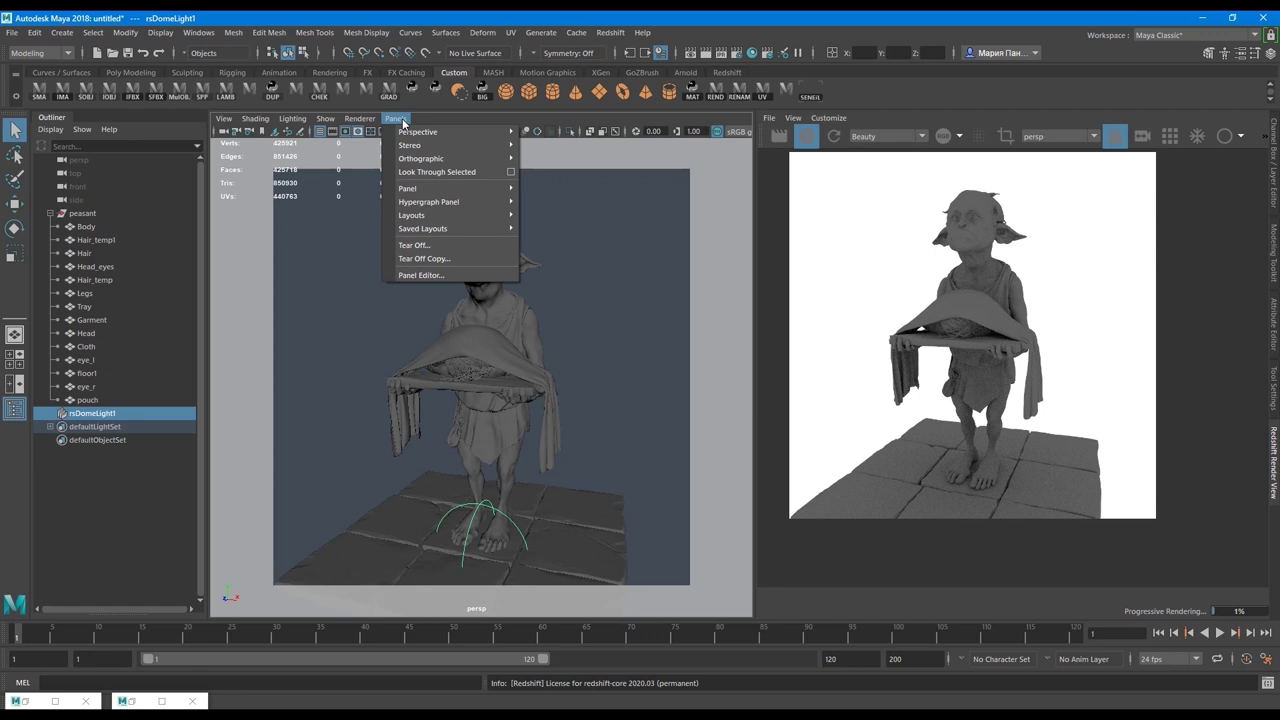
mouse_move(440, 132)
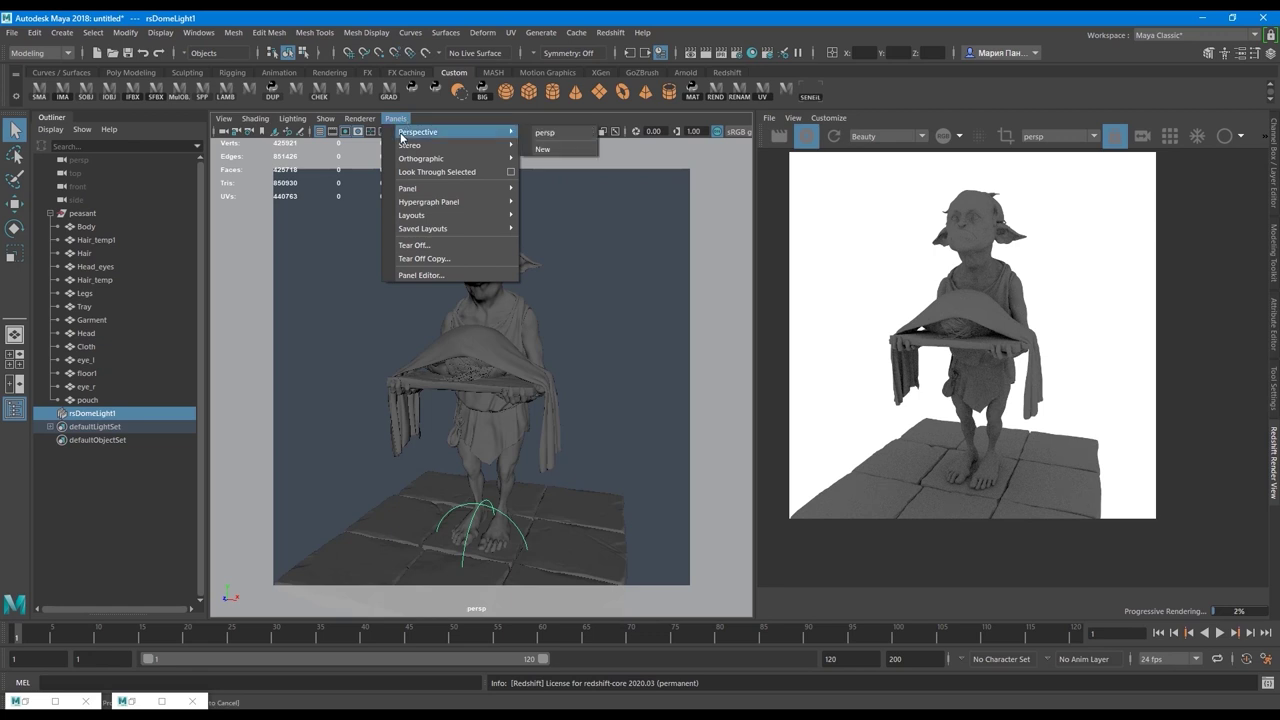
click(545, 149)
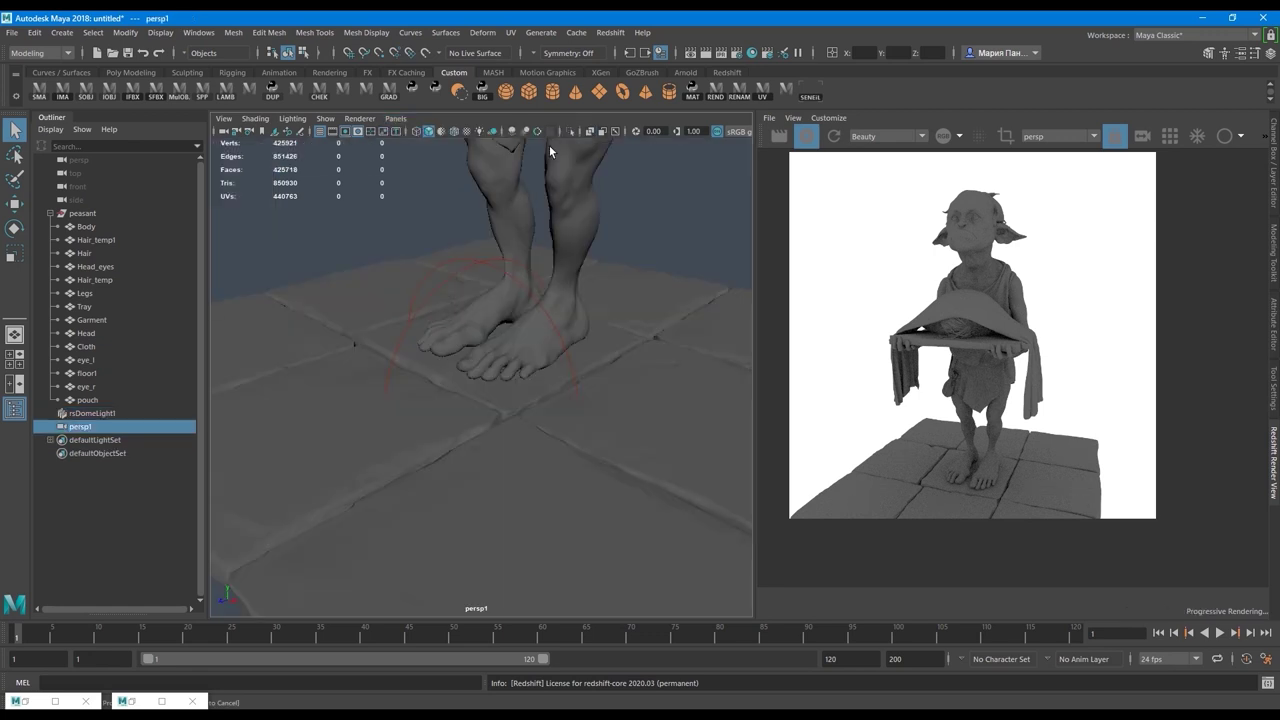
alt+middle_drag(531, 244, 511, 378)
scroll(511, 376, up, 3)
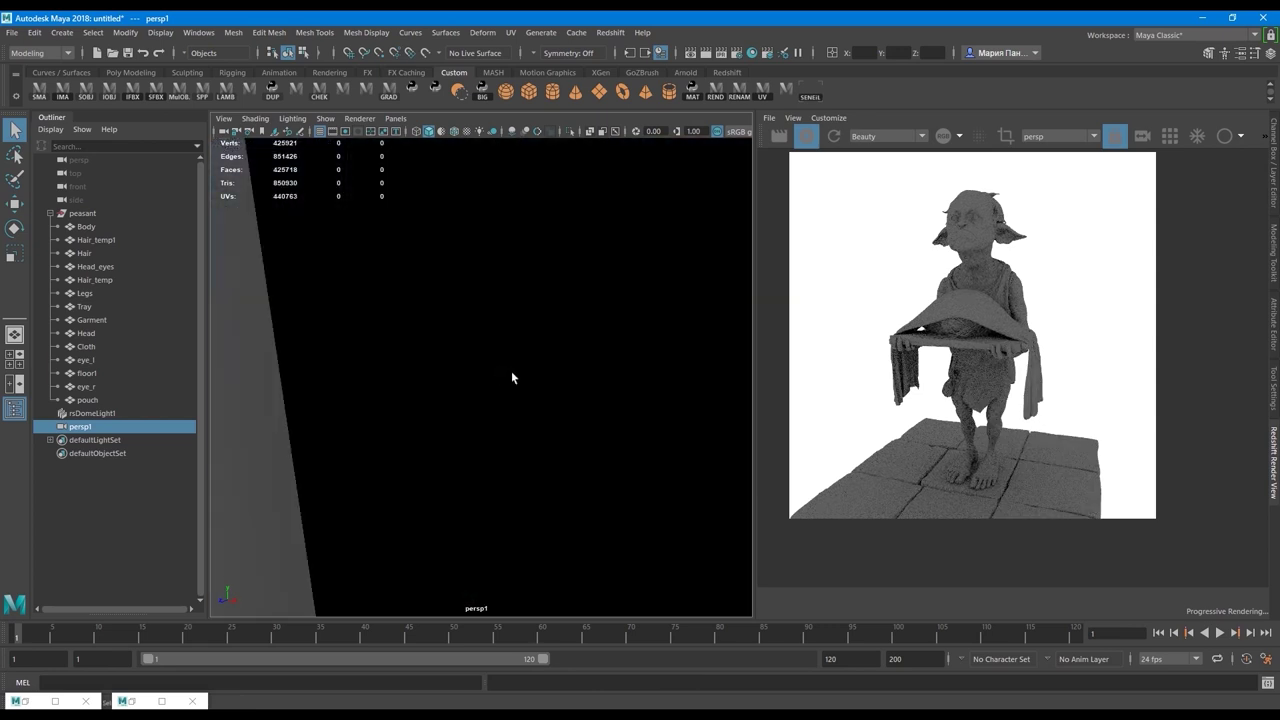
alt+right_drag(503, 362, 508, 333)
scroll(475, 303, down, 10)
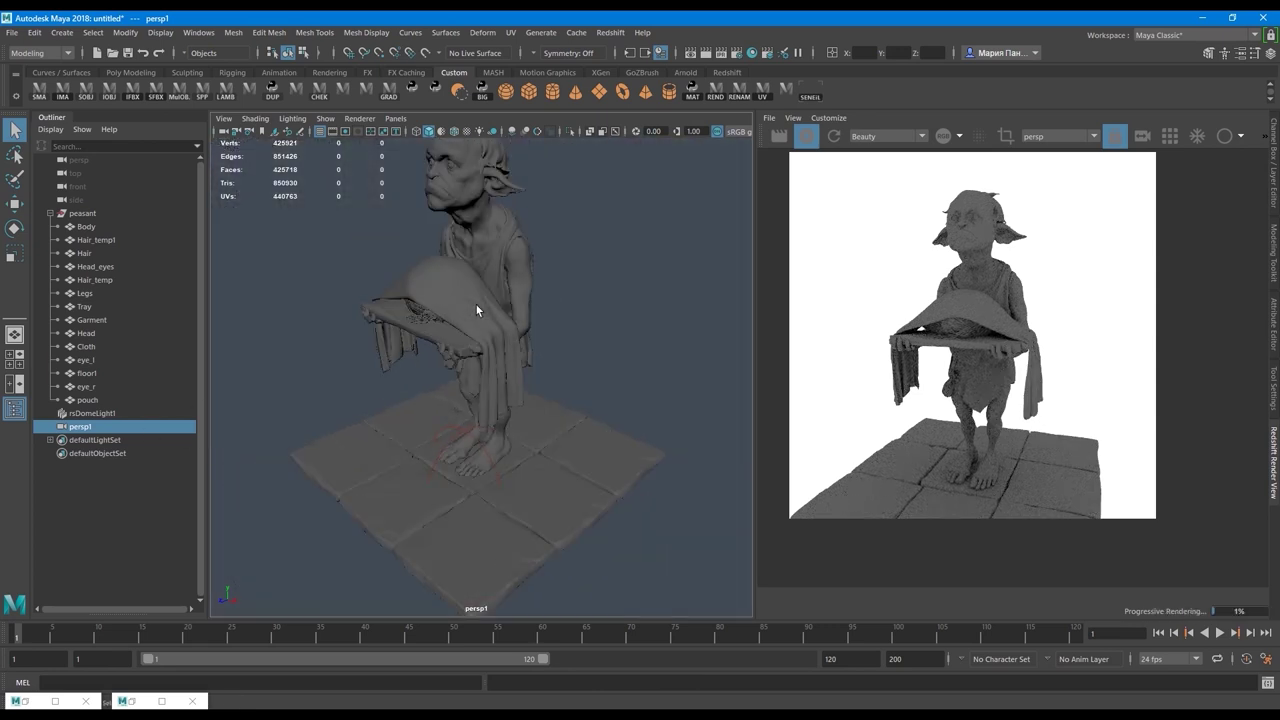
Rename the new perspective camera as viewport
double_click(85, 429)
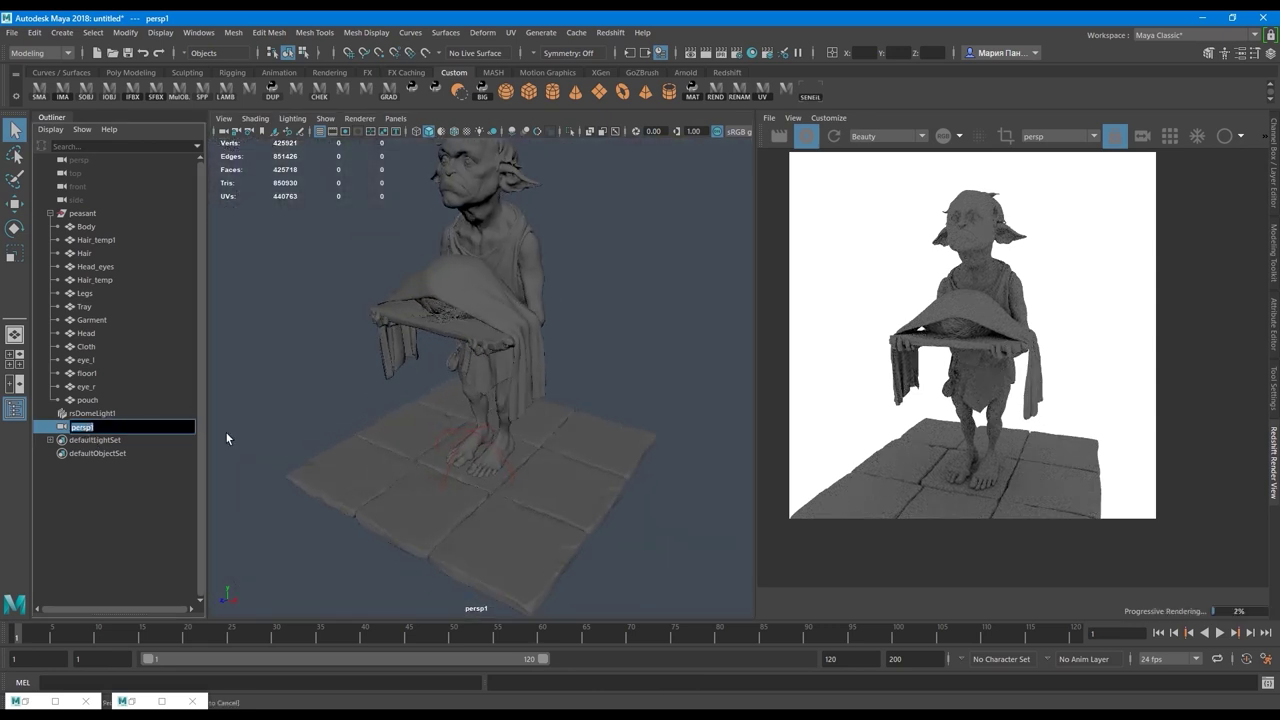
text(viewport)
key(Return)
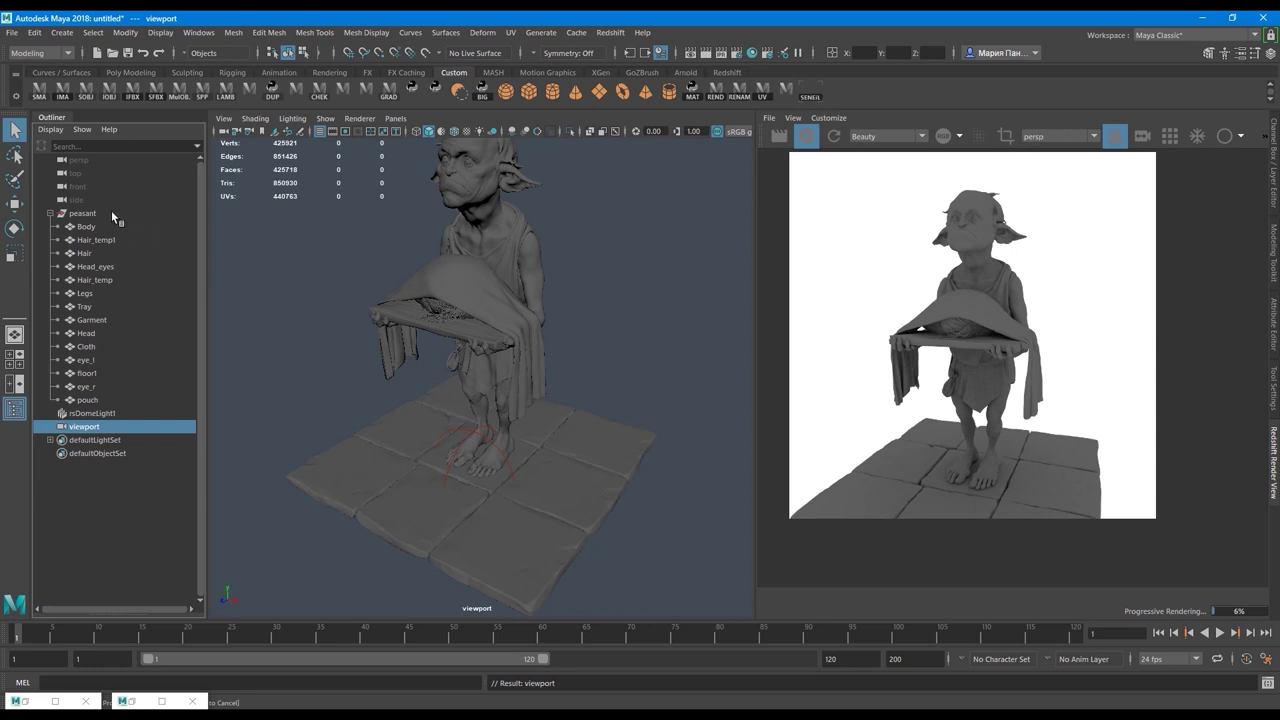
Unhide the persp camera and frame it together with the character in the viewport
click(77, 161)
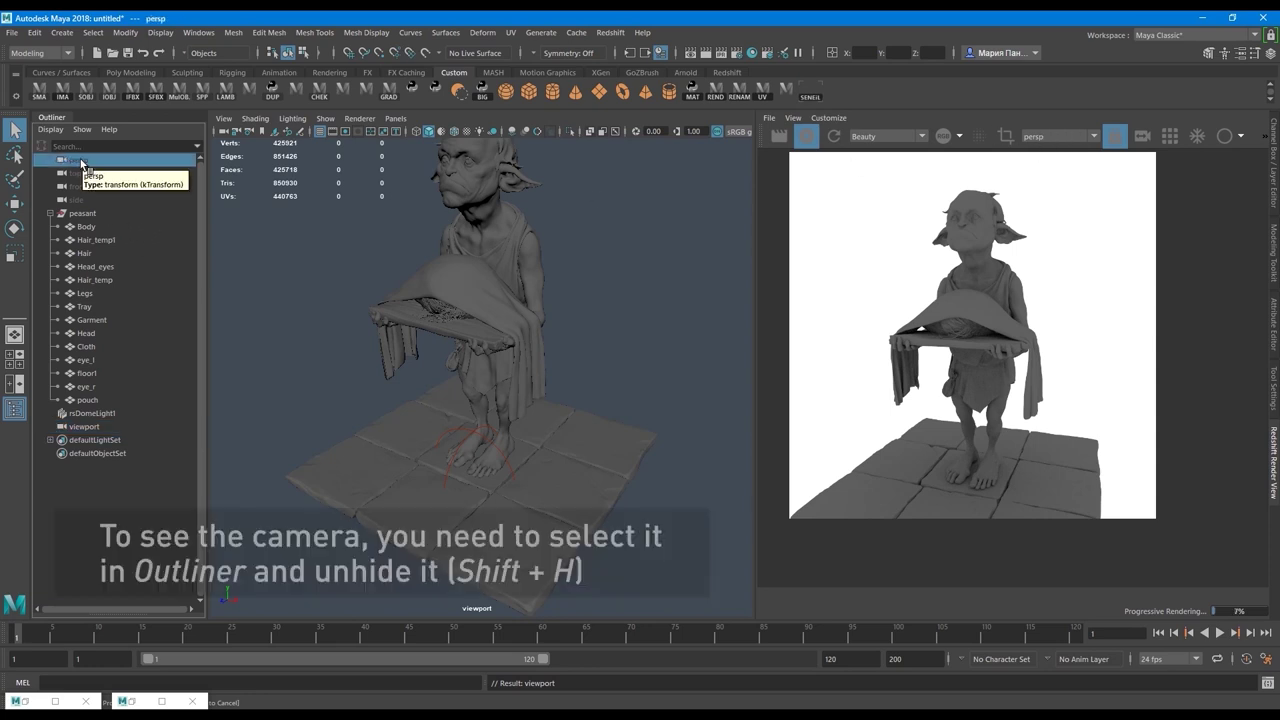
key(shift+h)
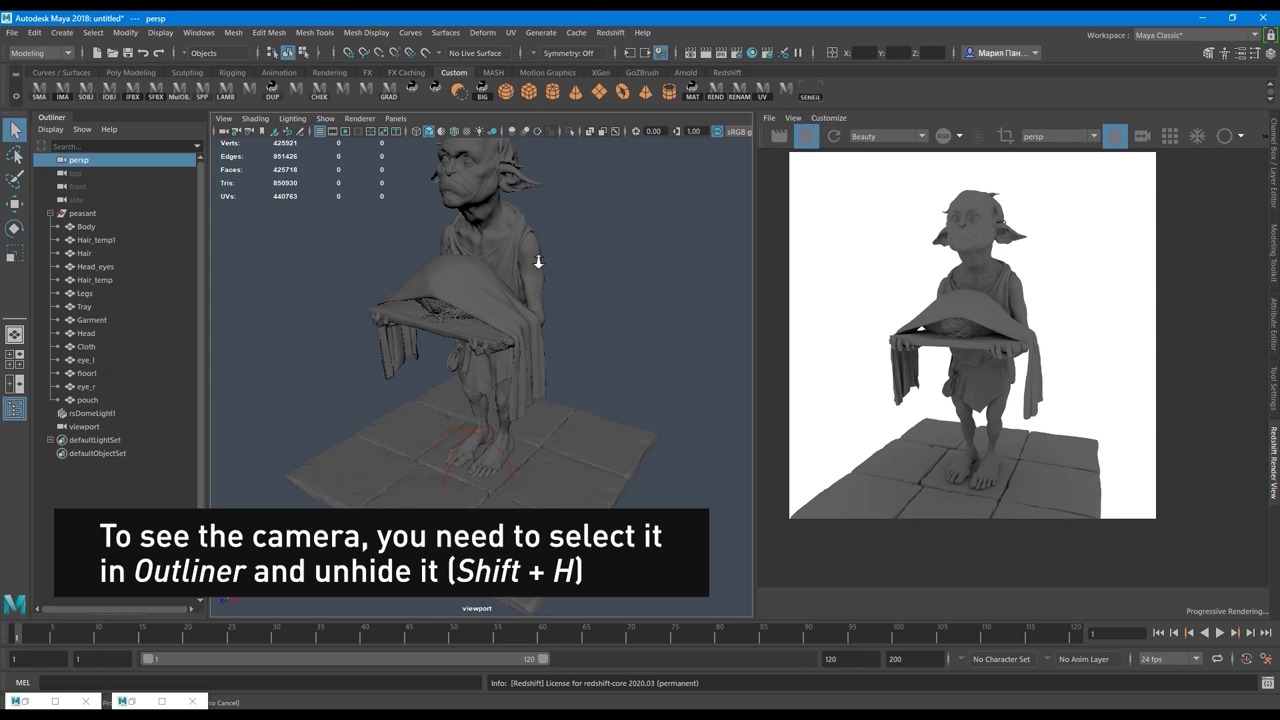
alt+right_drag(538, 262, 438, 336)
alt+drag(438, 336, 369, 355)
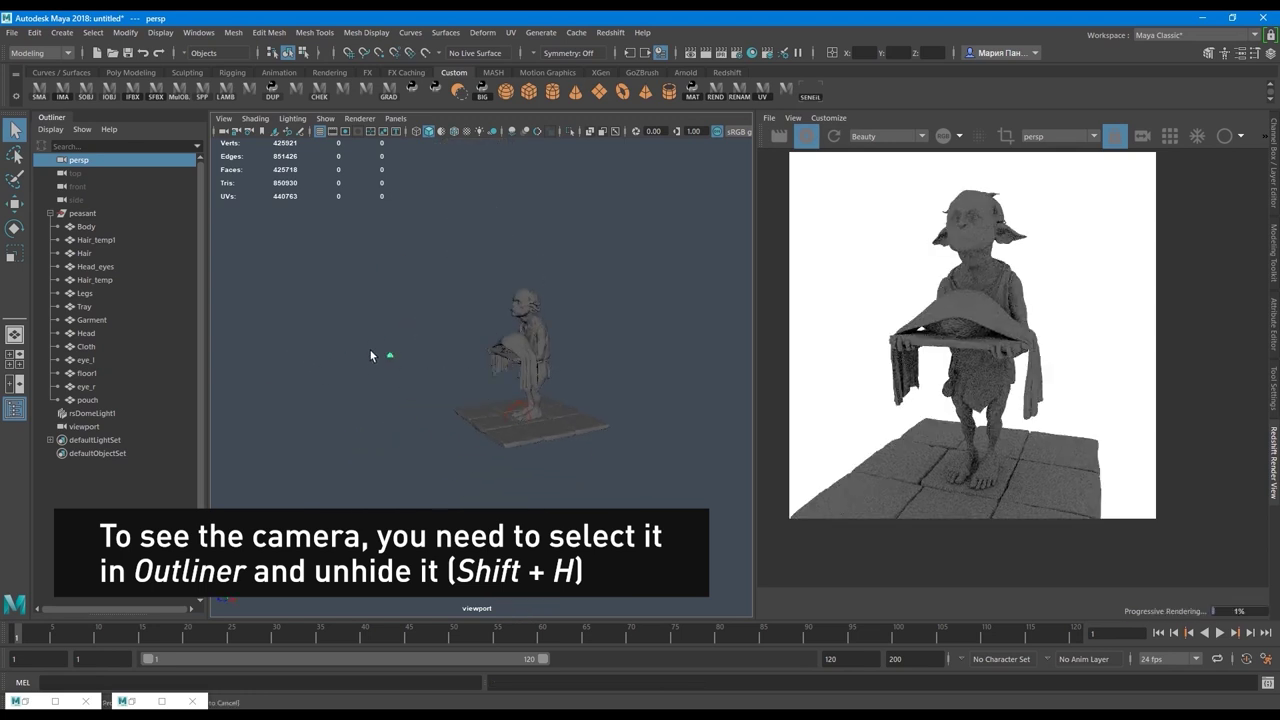
scroll(371, 356, up, 5)
alt+middle_drag(377, 362, 490, 420)
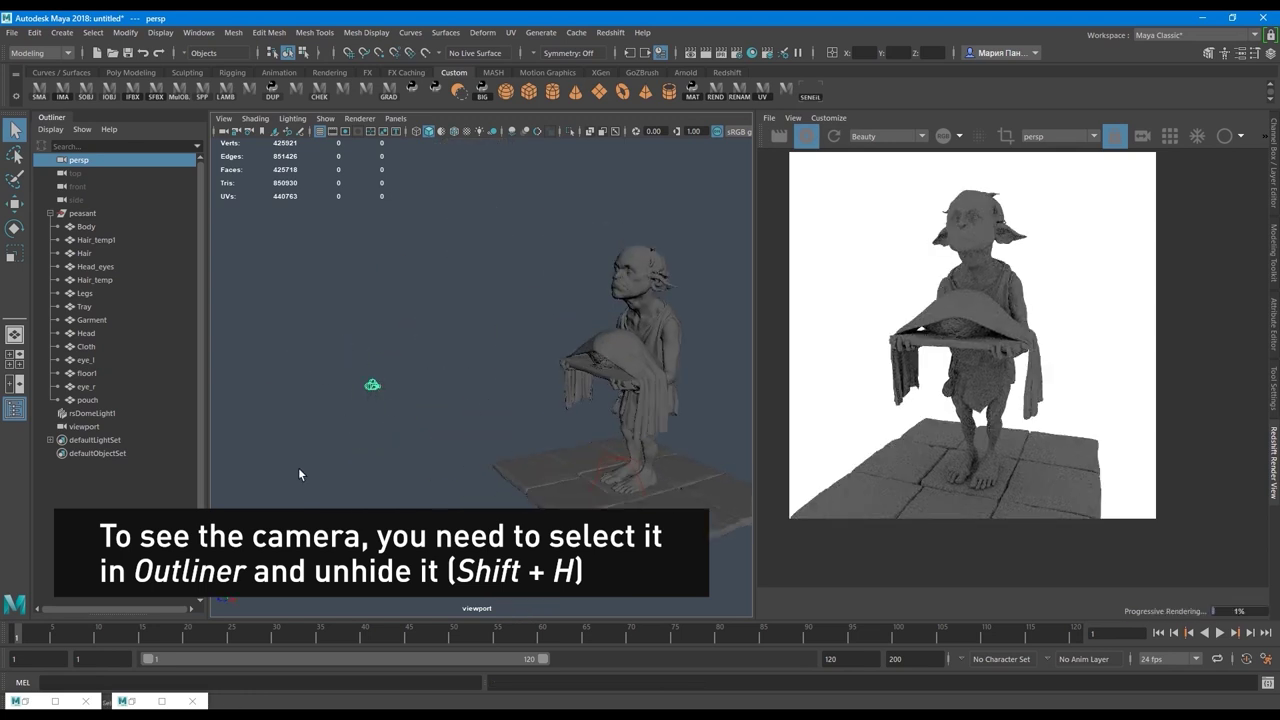
Select the viewport camera and orbit it around the character to compare its view with the persp camera's render
click(82, 428)
alt+middle_drag(505, 230, 411, 220)
alt+drag(411, 220, 441, 372)
alt+middle_drag(441, 372, 445, 360)
alt+drag(445, 360, 926, 266)
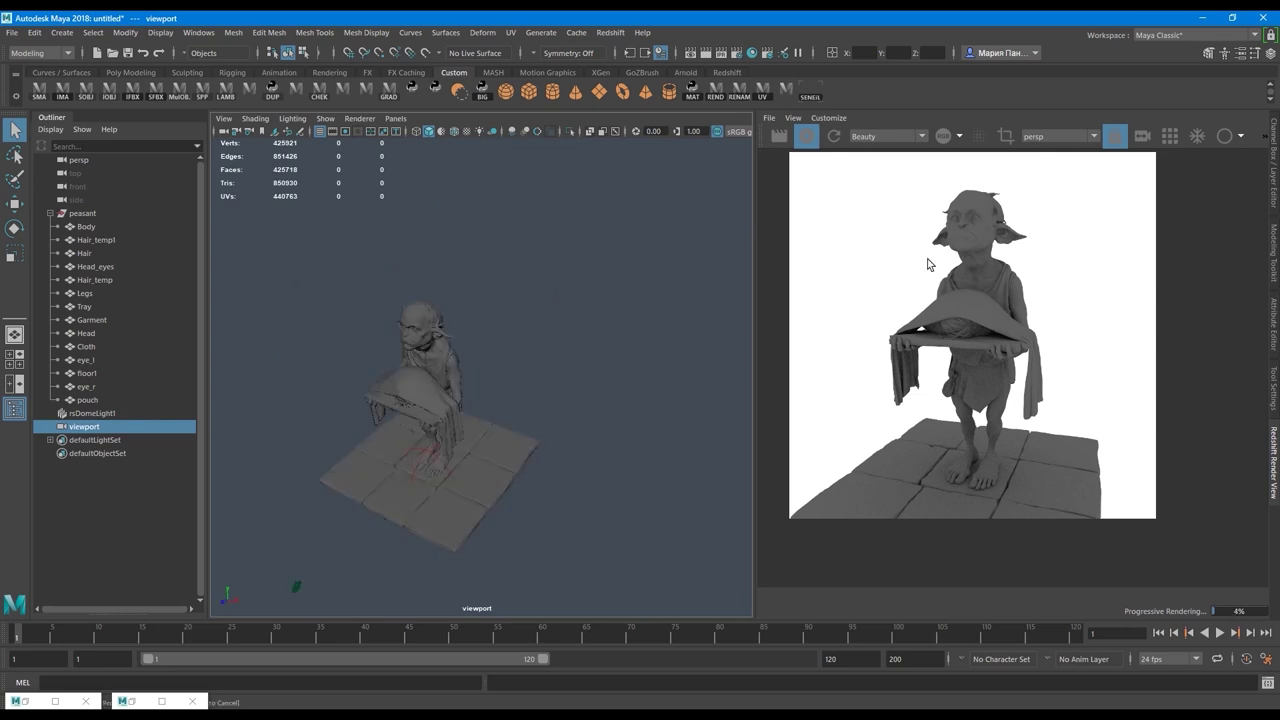
alt+drag(606, 363, 421, 450)
mouse_move(551, 487)
alt+mouse_down()
mouse_move(491, 380)
mouse_move(470, 390)
alt+mouse_up()
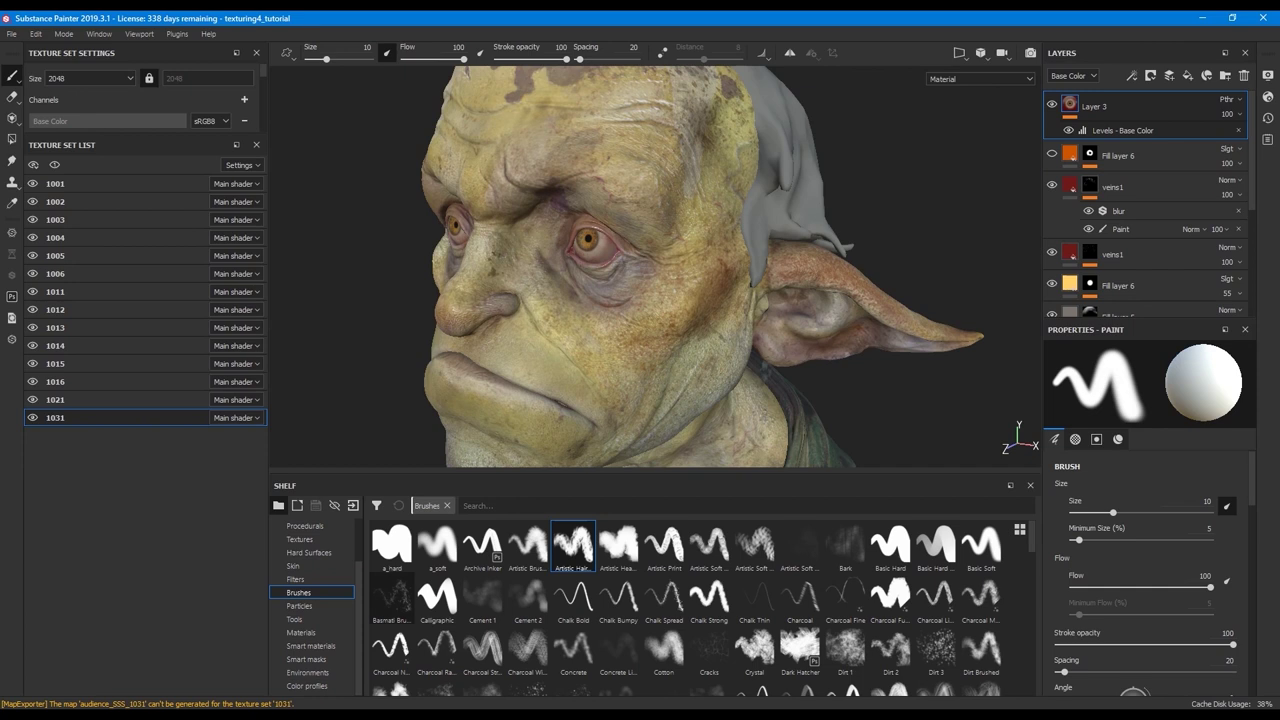
Switch to Substance Painter, view the textured character, and examine the available environment maps in the display settings
alt+right_drag(696, 247, 654, 295)
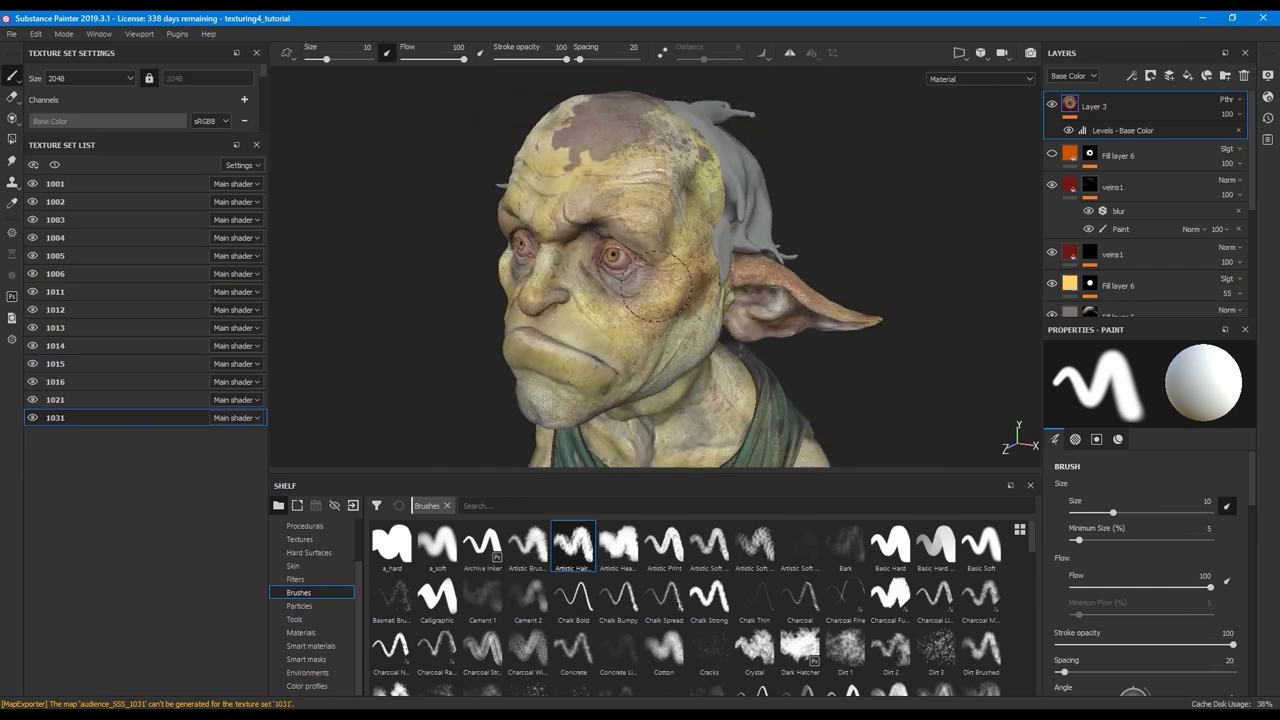
alt+middle_drag(636, 318, 535, 80)
alt+right_drag(690, 280, 628, 423)
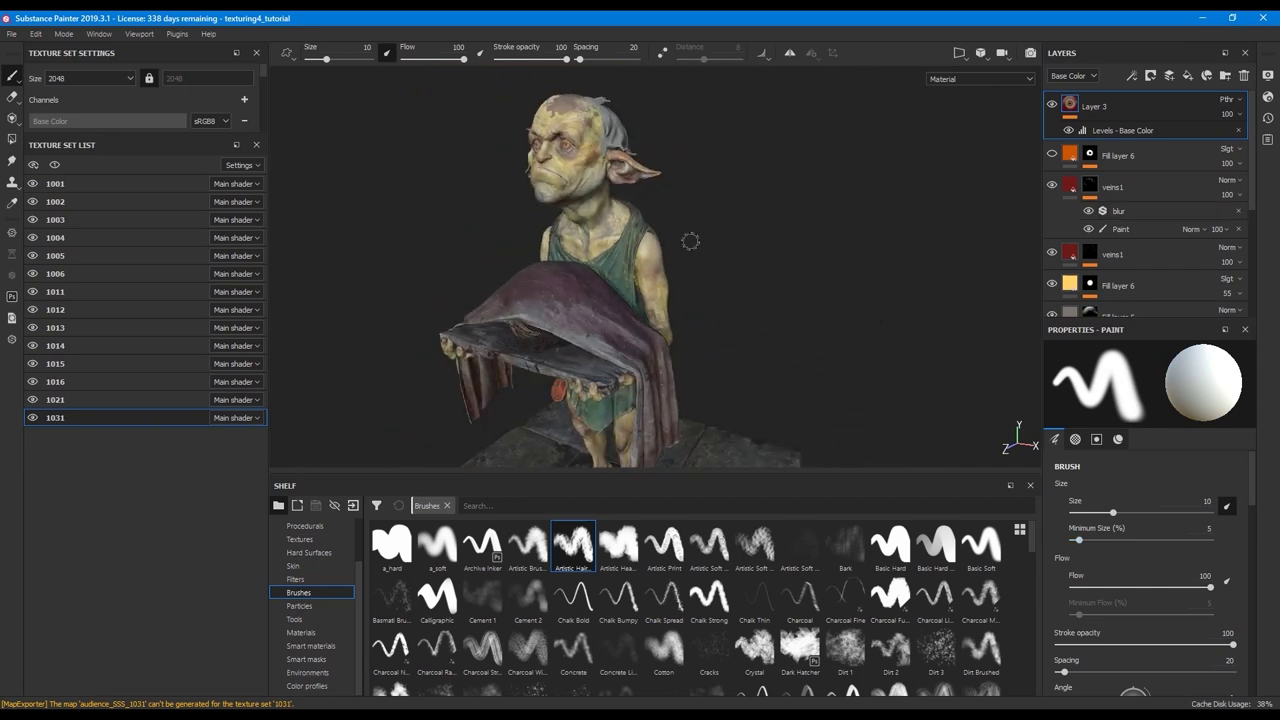
click(1267, 77)
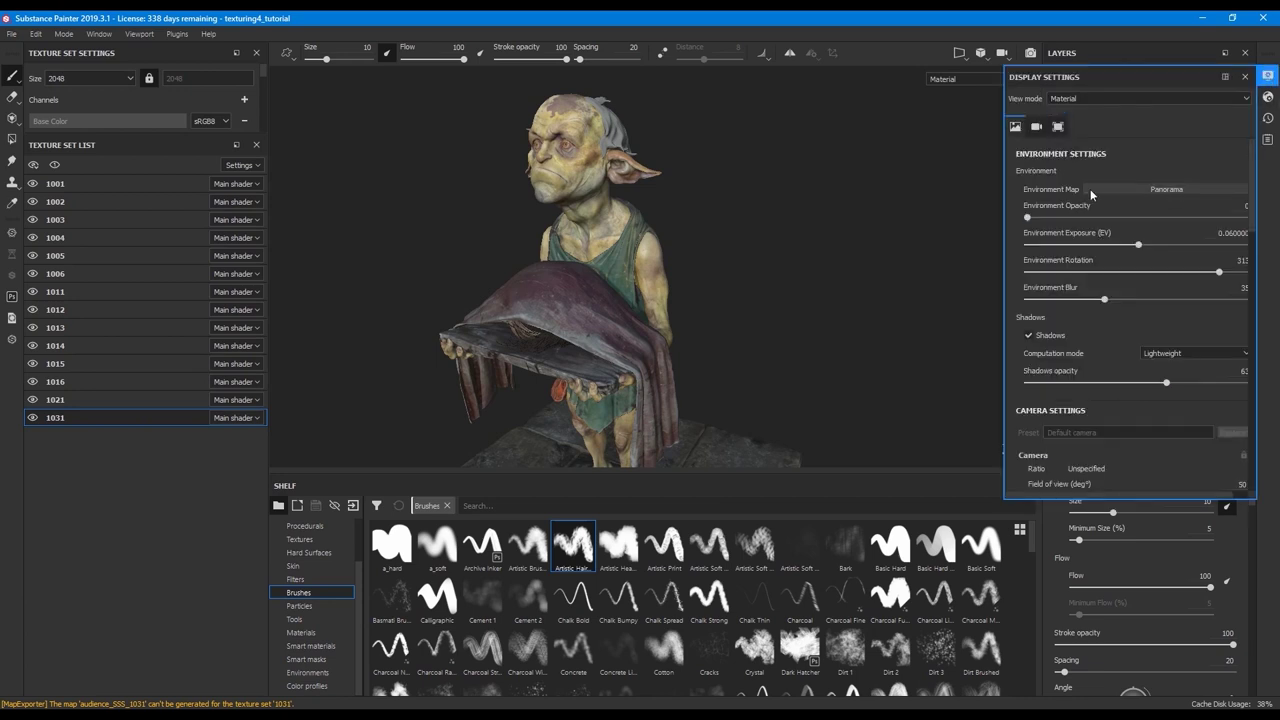
click(1183, 189)
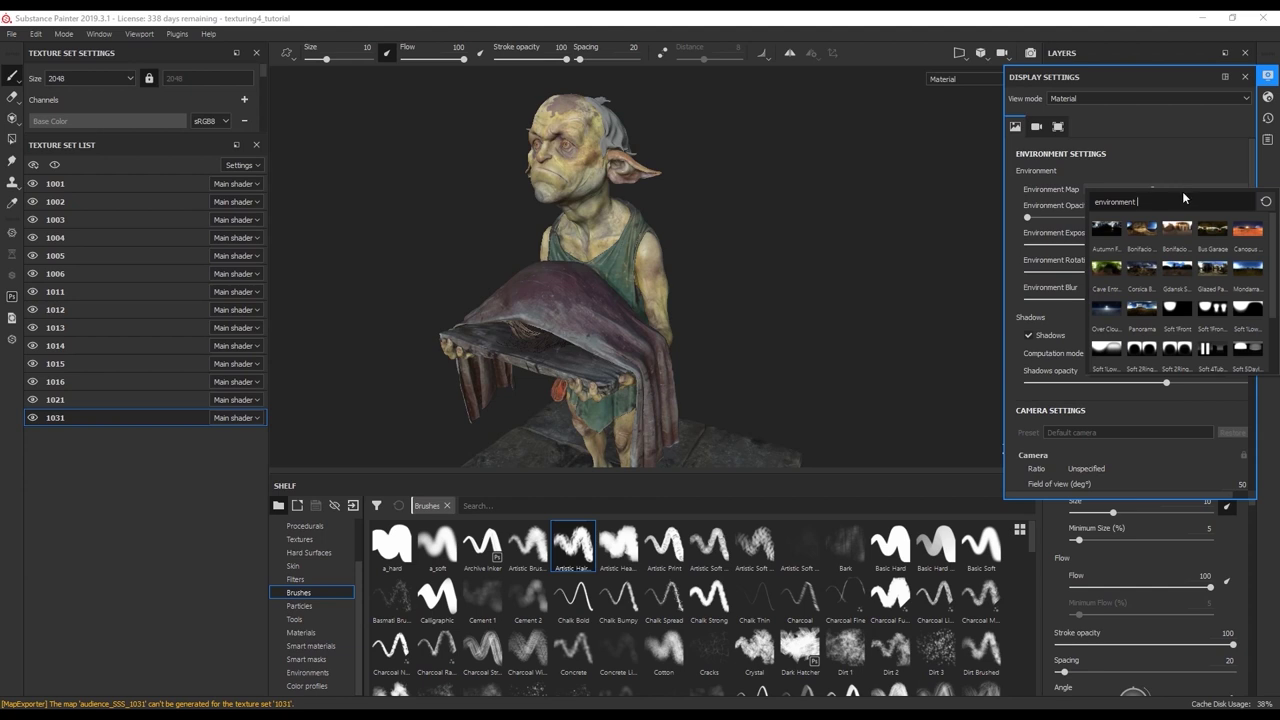
mouse_move(1146, 318)
Switch back to Maya and open the file browser for the Redshift dome light's Dome Map
mouse_move(262, 712)
click(335, 660)
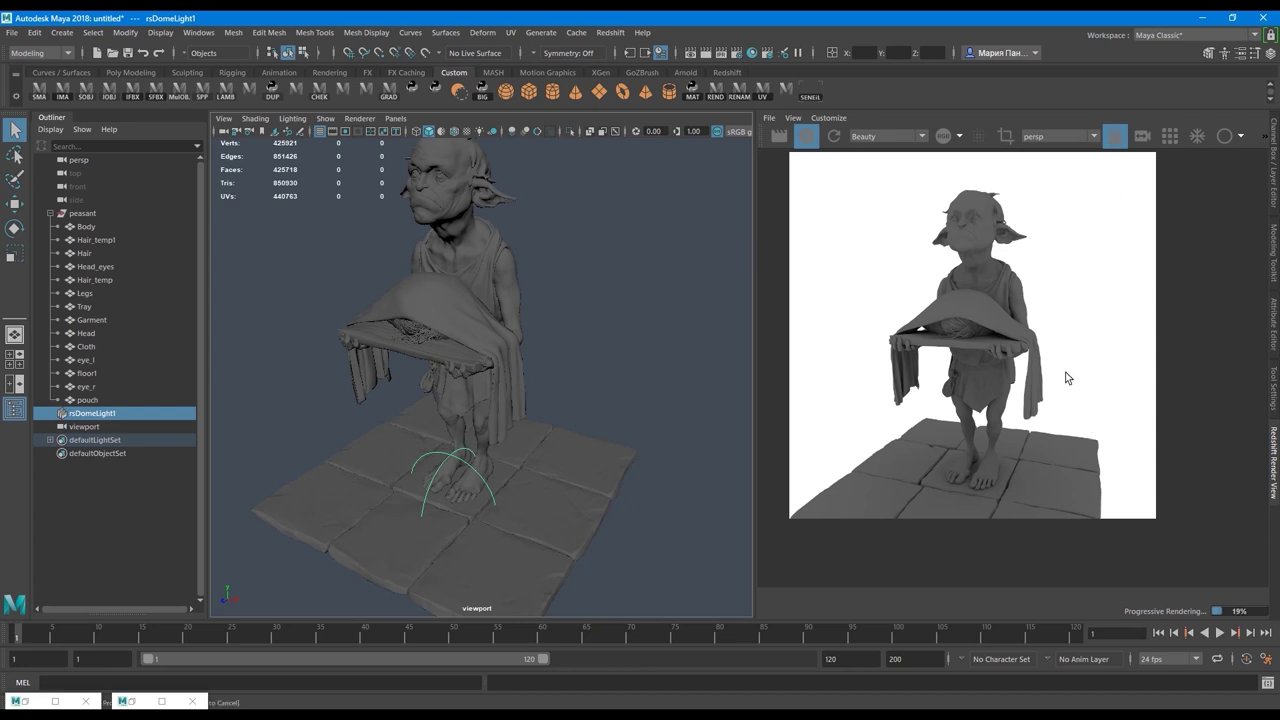
click(1273, 318)
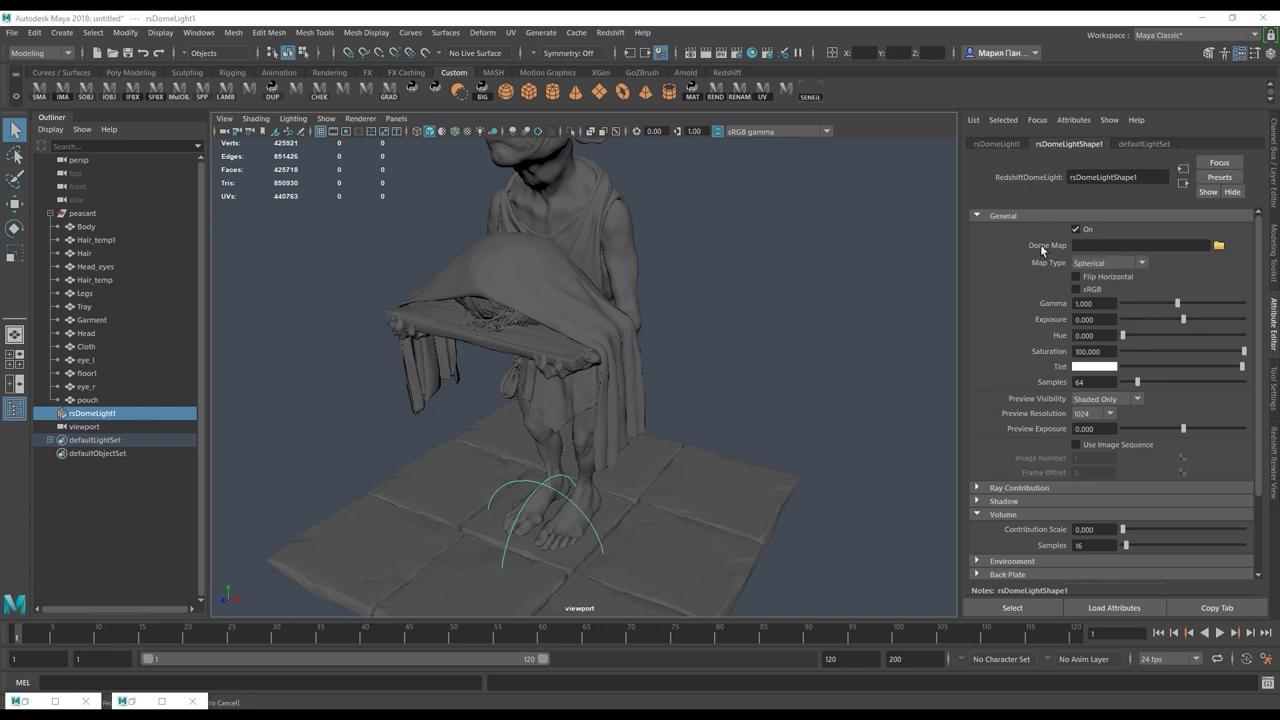
click(1218, 246)
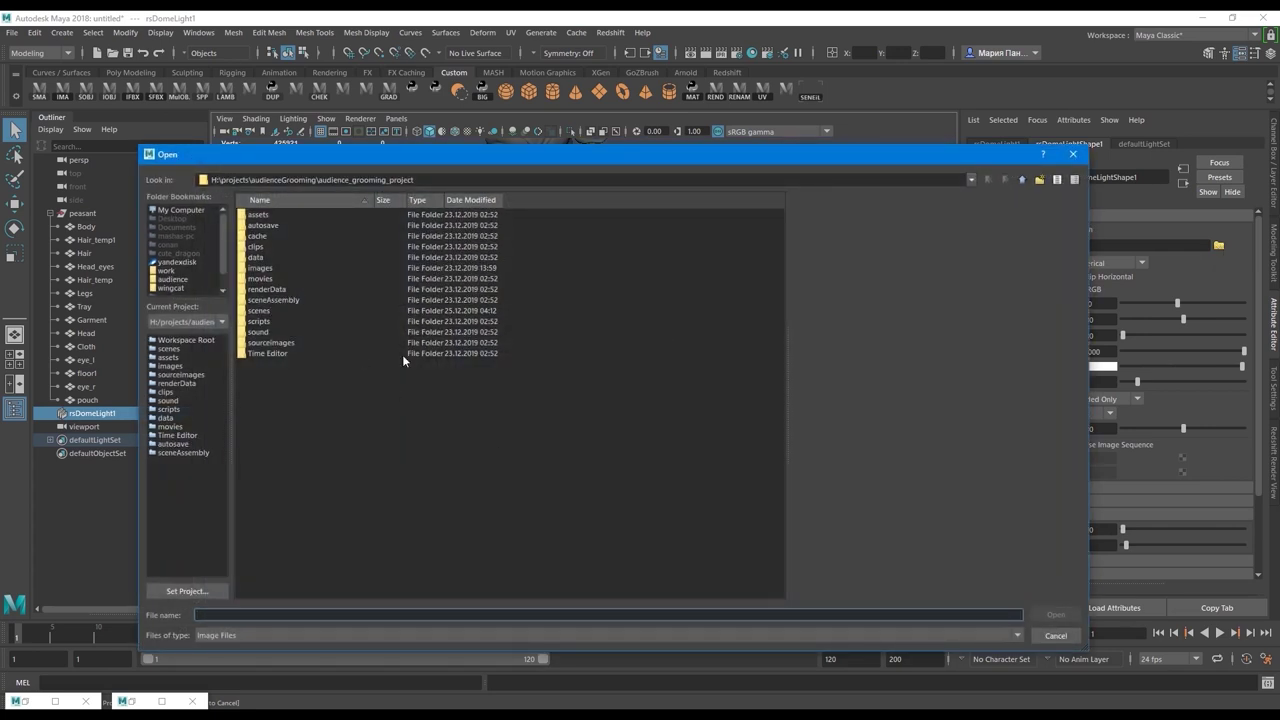
In File Explorer, open Substance Painter's environments folder under resources\shelf\allegorithmic
mouse_move(143, 708)
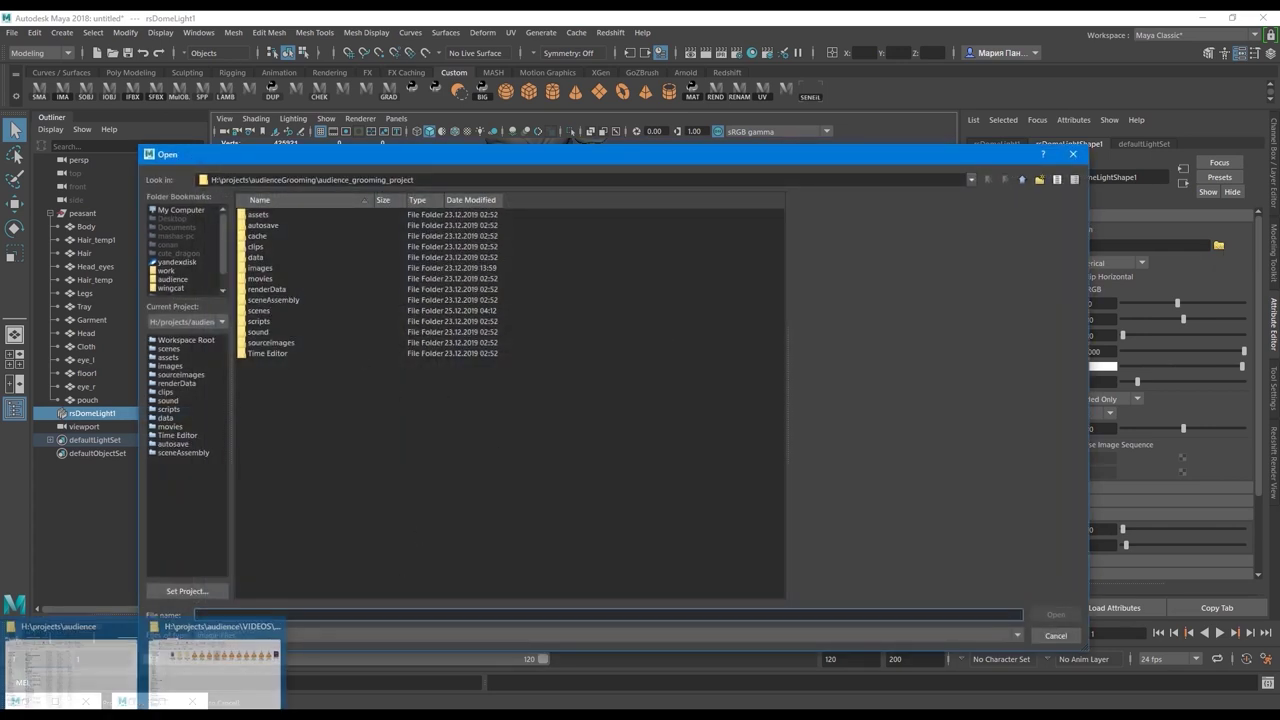
click(276, 648)
drag(1279, 250, 192, 68)
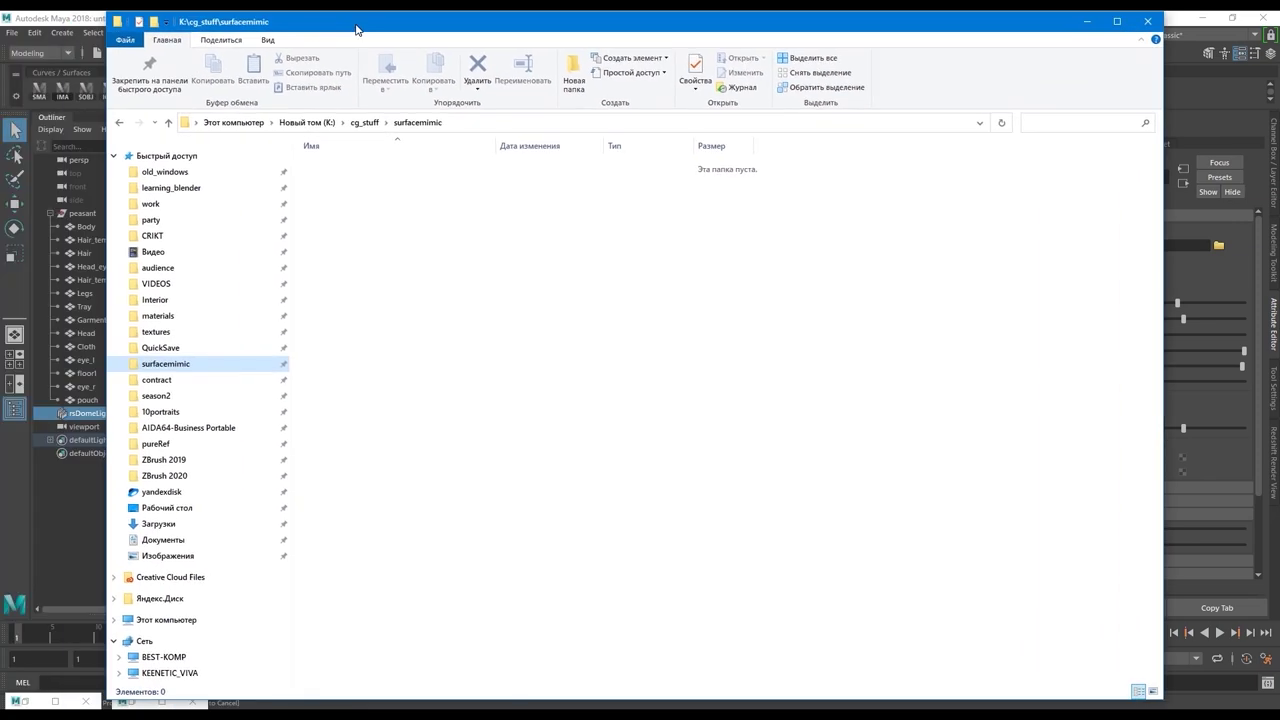
click(155, 300)
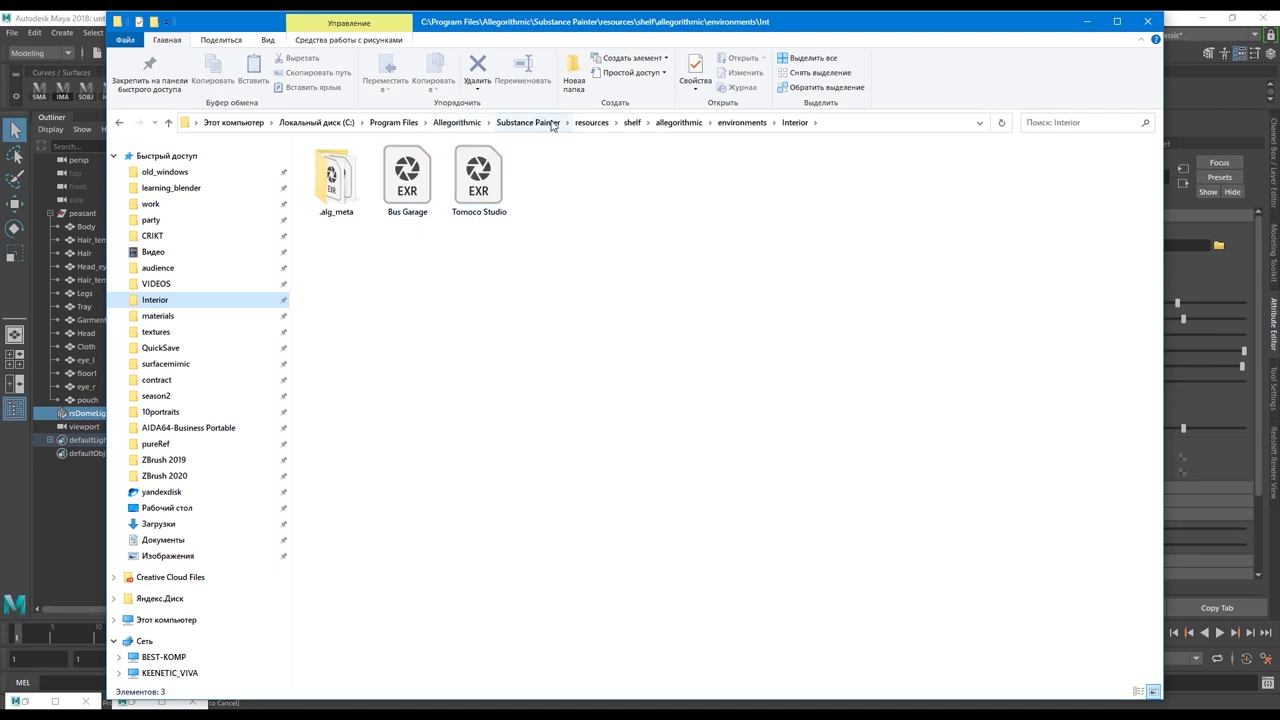
click(750, 126)
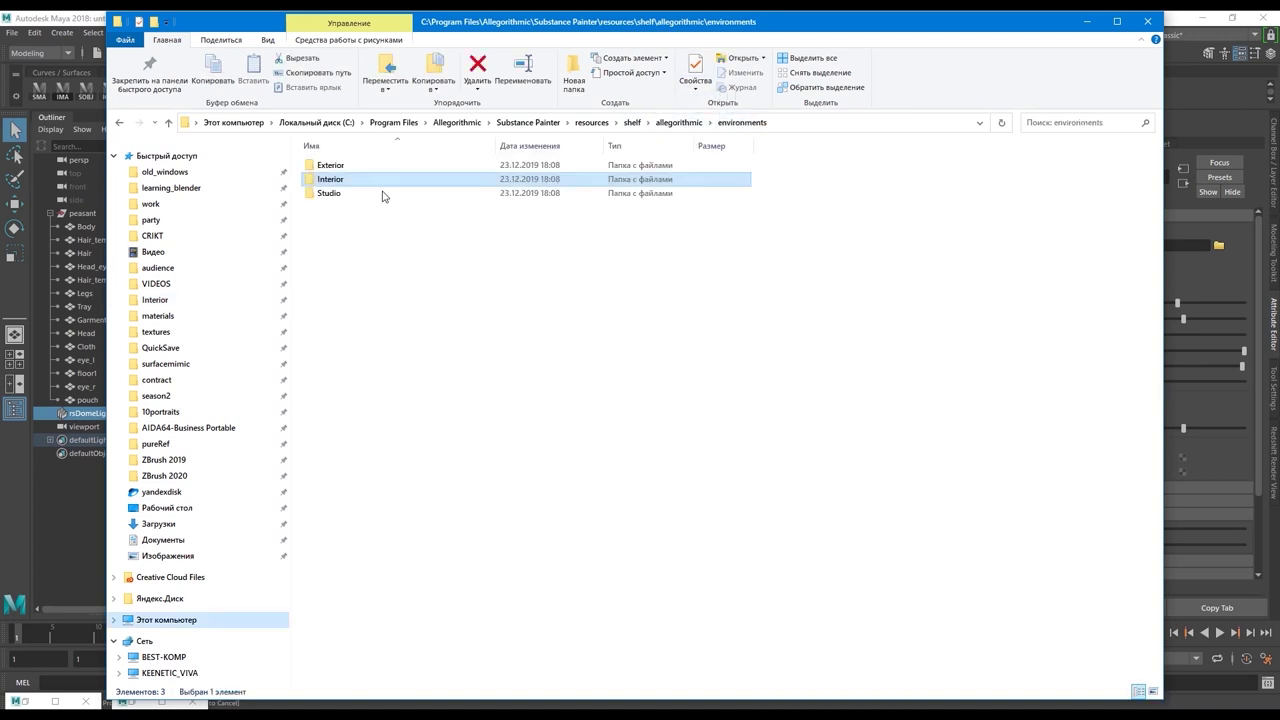
Open the Exterior environments folder, locate the Panorama HDR, copy the folder's path and return to Maya's file browser
double_click(332, 166)
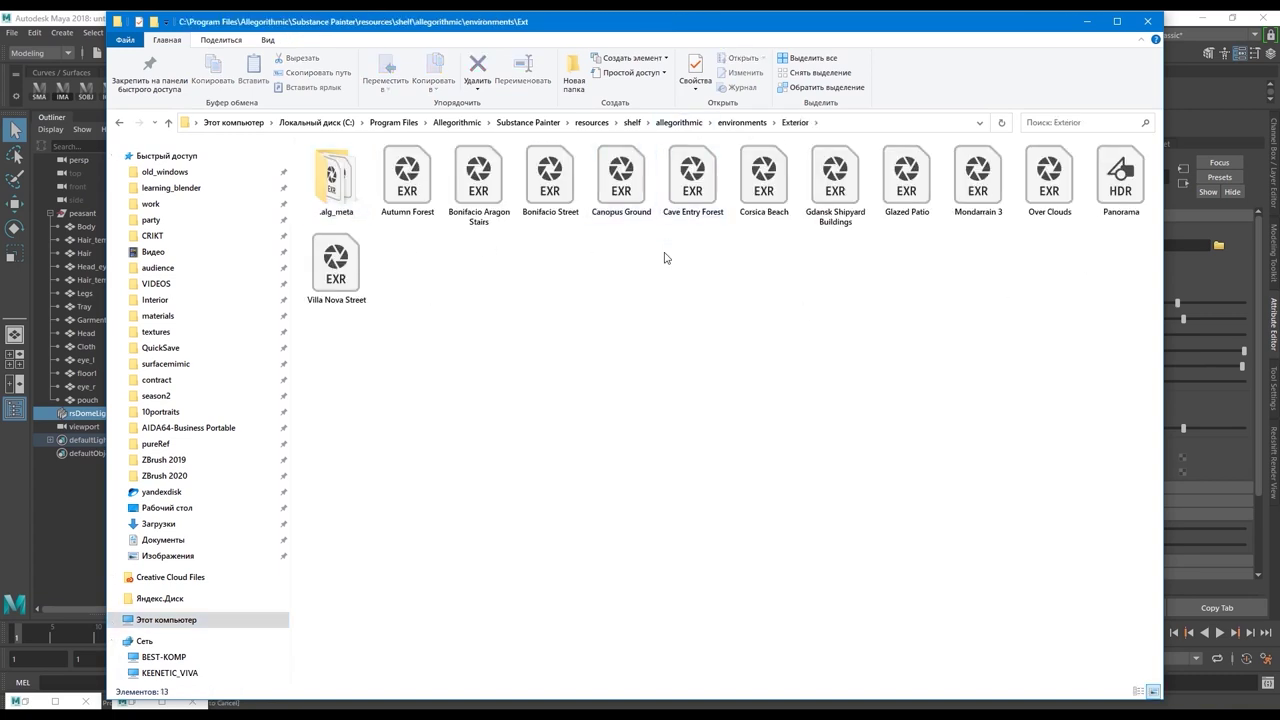
click(1133, 193)
click(880, 124)
key(ctrl+c)
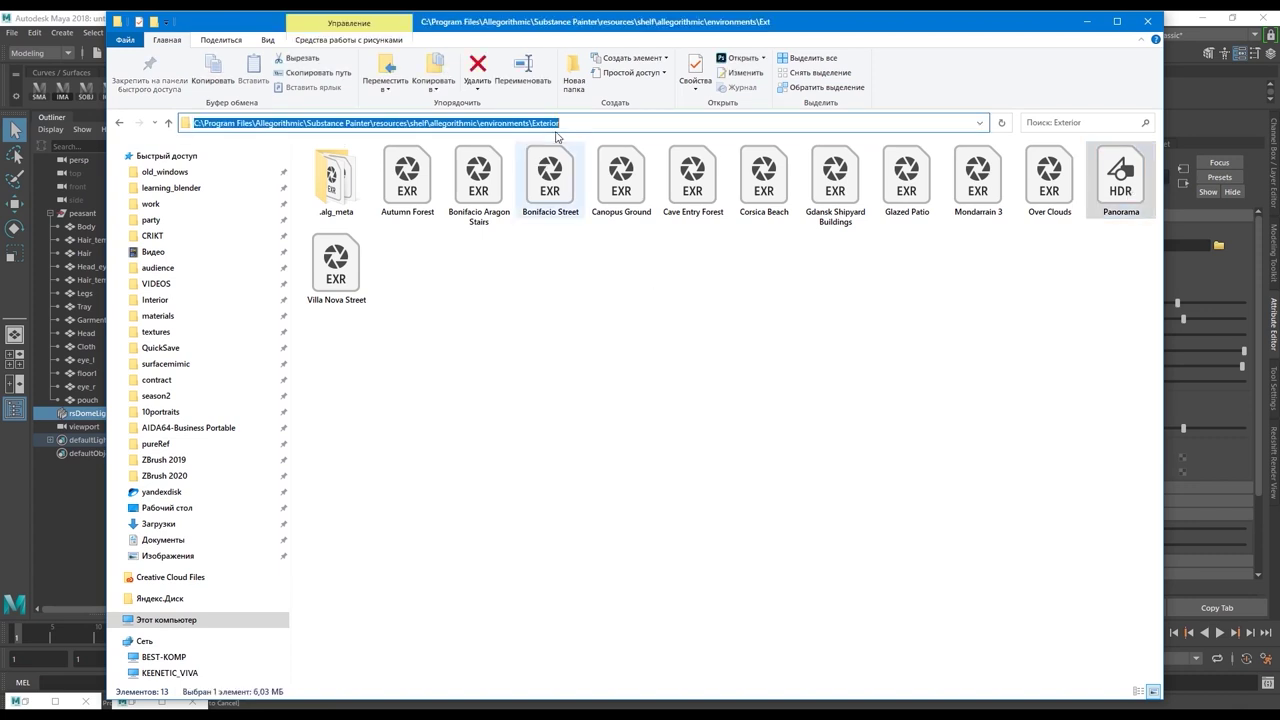
click(1182, 19)
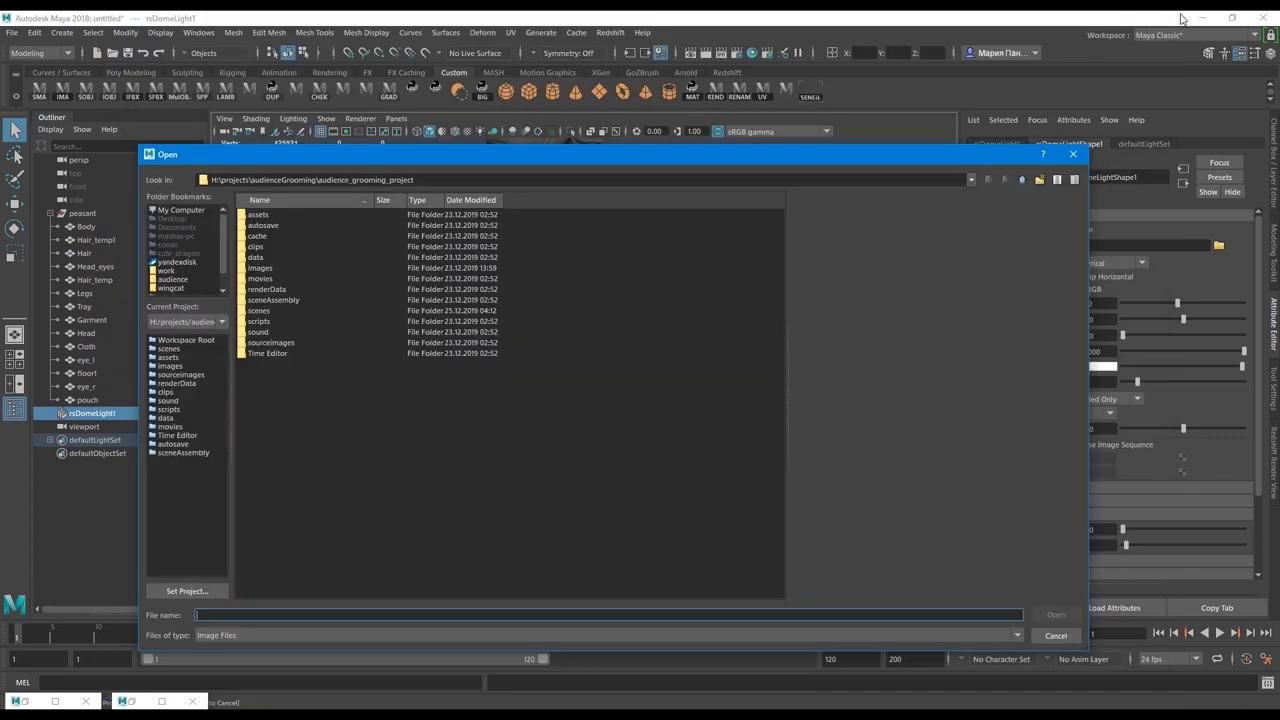
Go to the copied Exterior folder path and load Panorama.hdr as the dome light's Dome Map
key(ctrl+v)
key(Return)
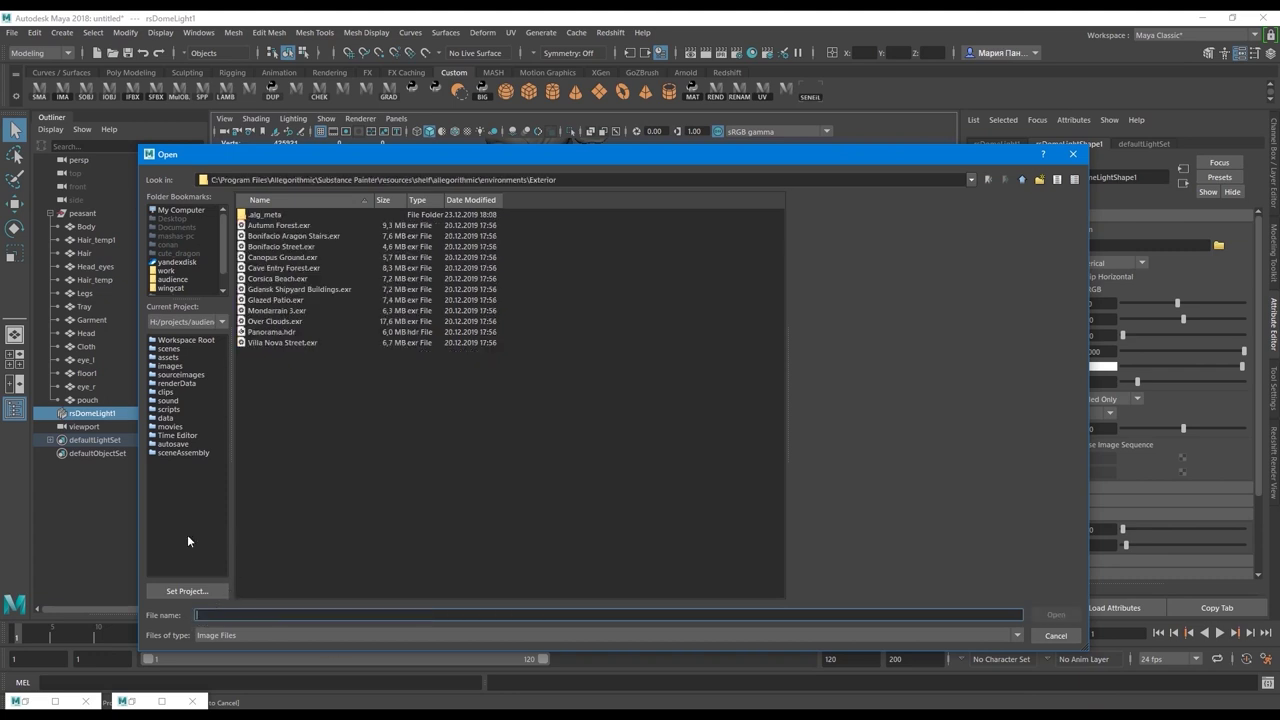
double_click(269, 333)
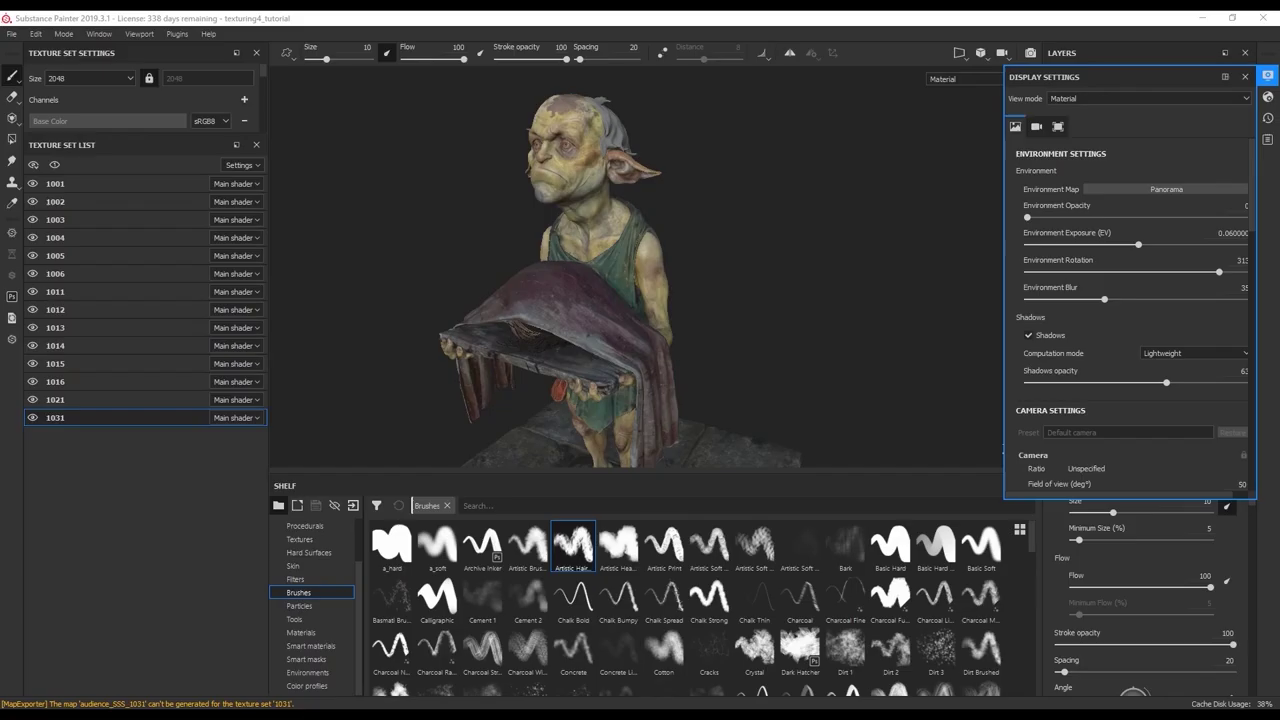
Rotate the environment lighting in Substance Painter for reference, switch to Maya and rotate the Redshift dome light around its vertical axis
shift+right_drag(800, 281, 830, 281)
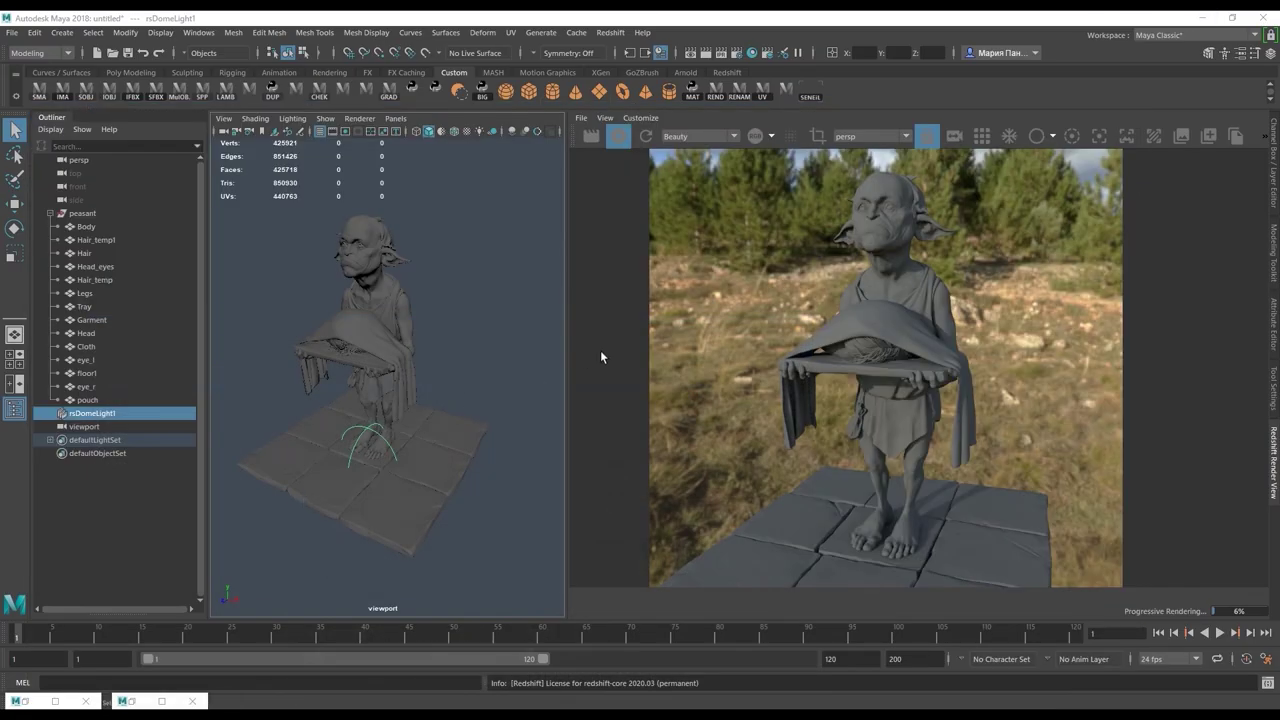
click(363, 446)
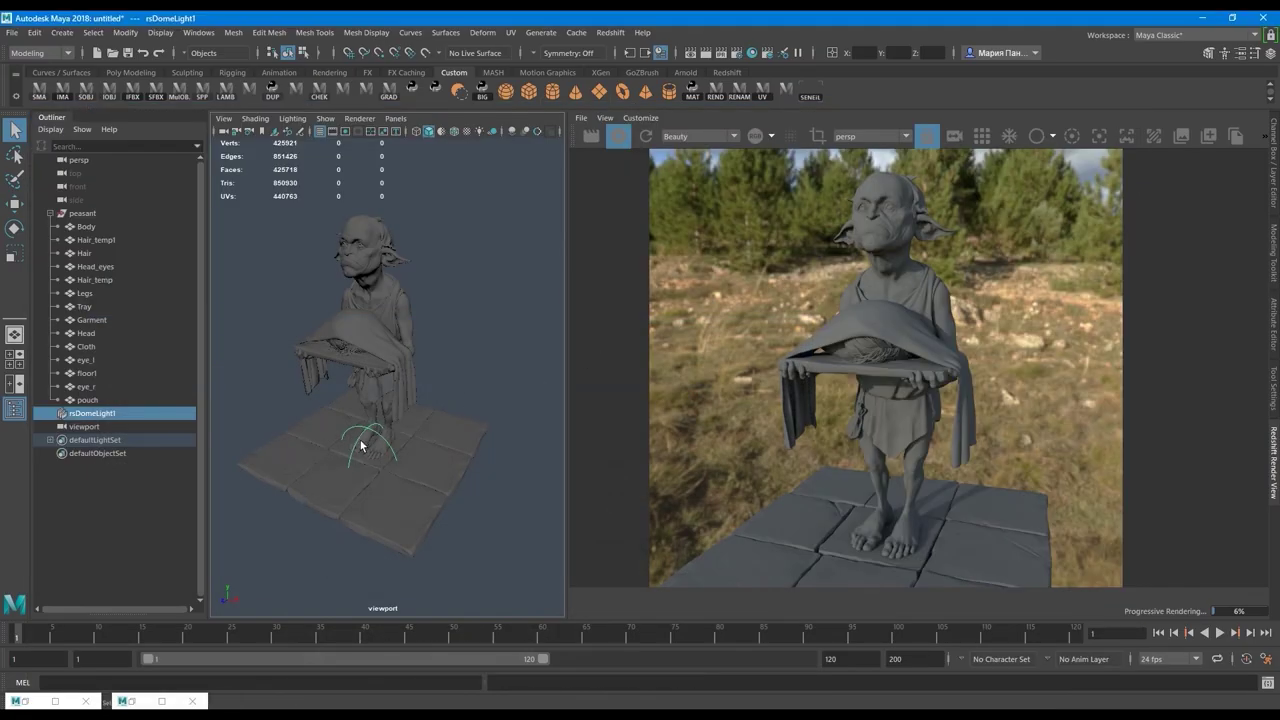
key(e)
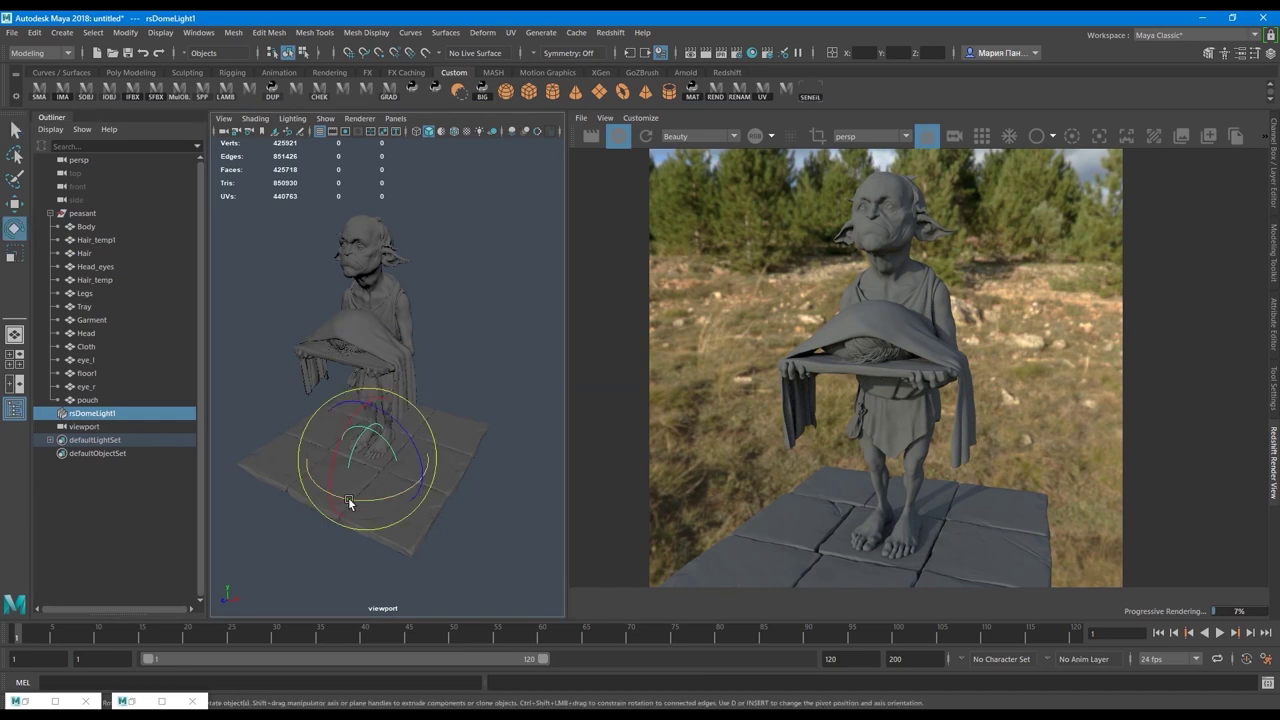
mouse_move(348, 497)
mouse_down()
mouse_move(386, 502)
mouse_move(352, 497)
mouse_up()
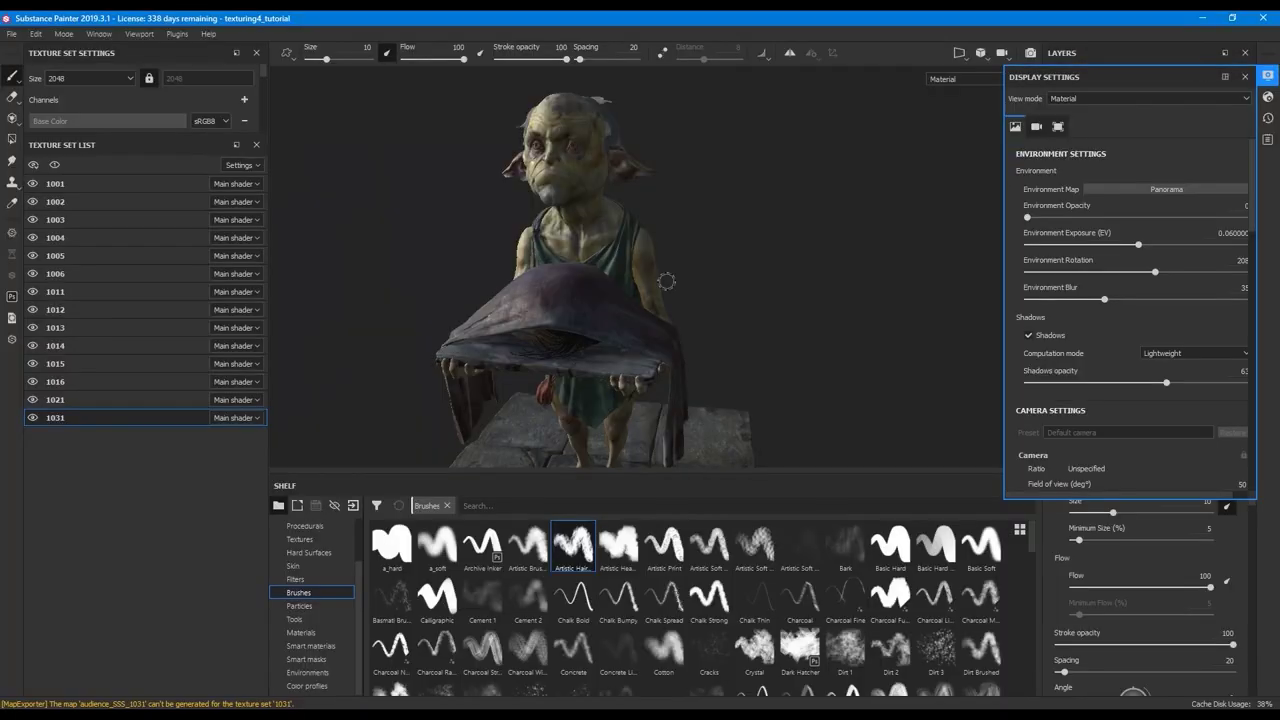
In Substance Painter, set Environment Opacity to 100 and Environment Blur to 0, and turn the environment rotation to about 291
shift+right_drag(666, 282, 762, 283)
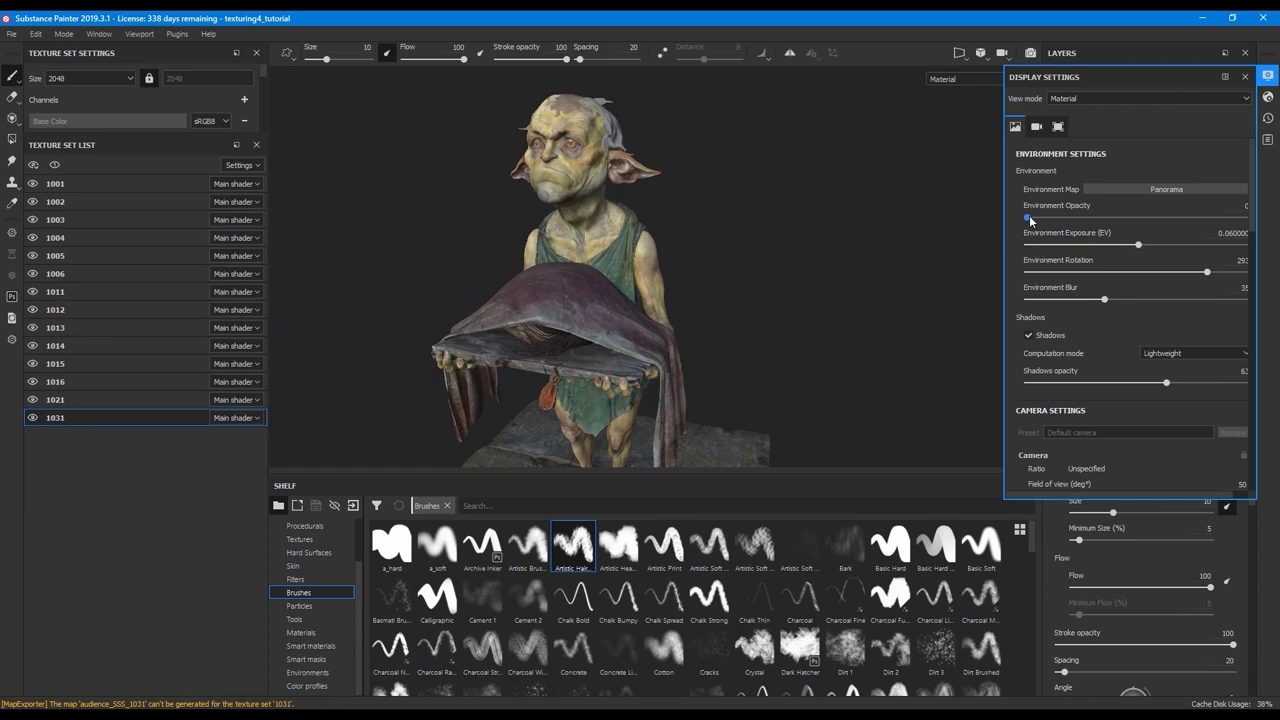
drag(1027, 218, 1247, 218)
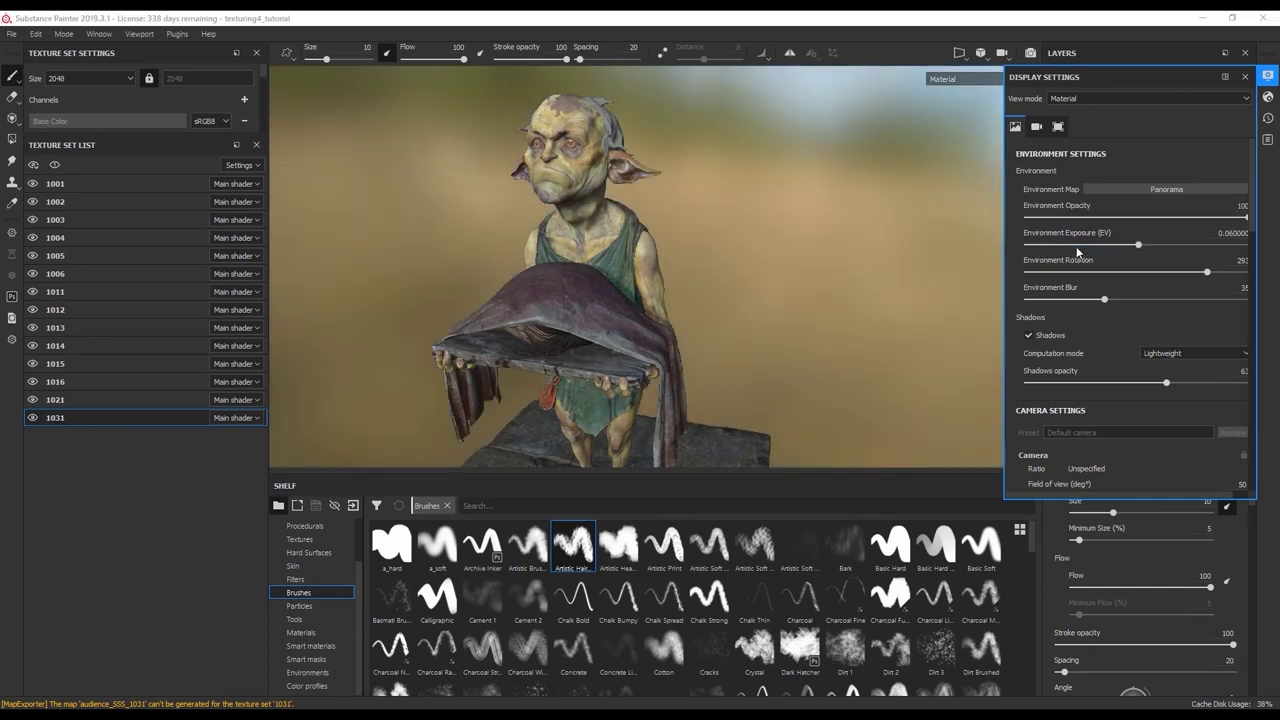
drag(1078, 298, 1027, 299)
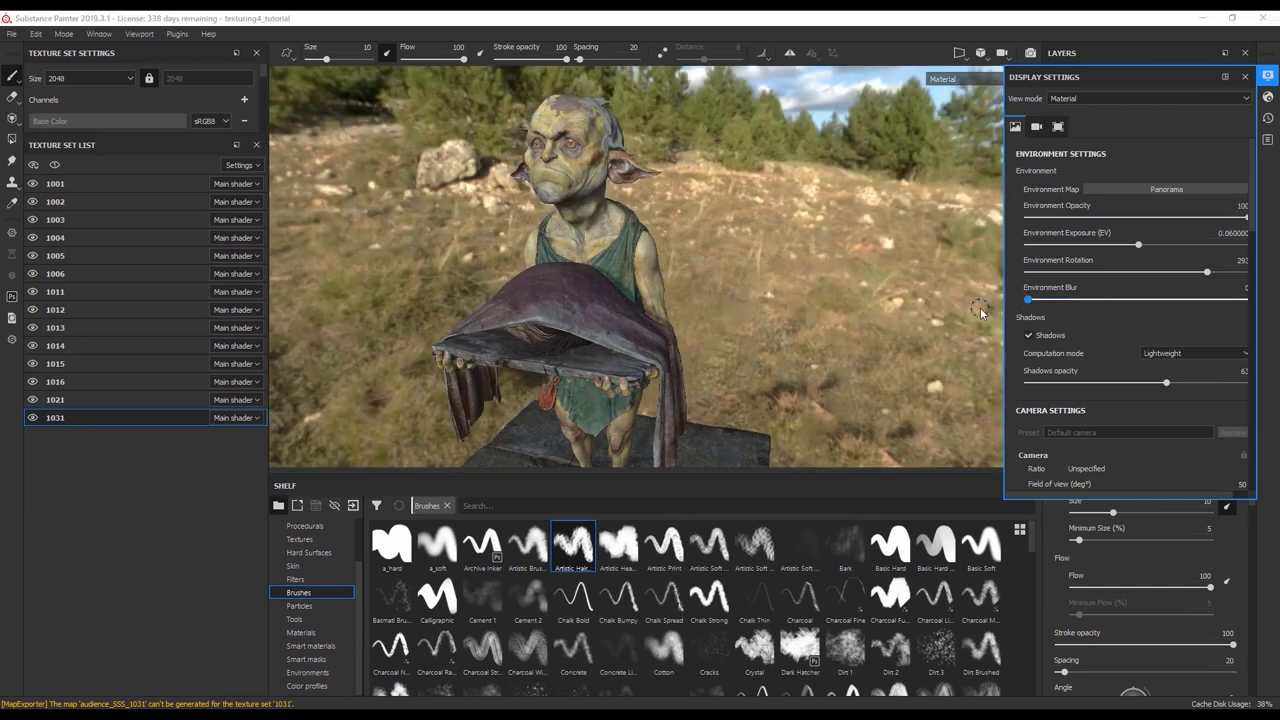
alt+drag(817, 284, 430, 212)
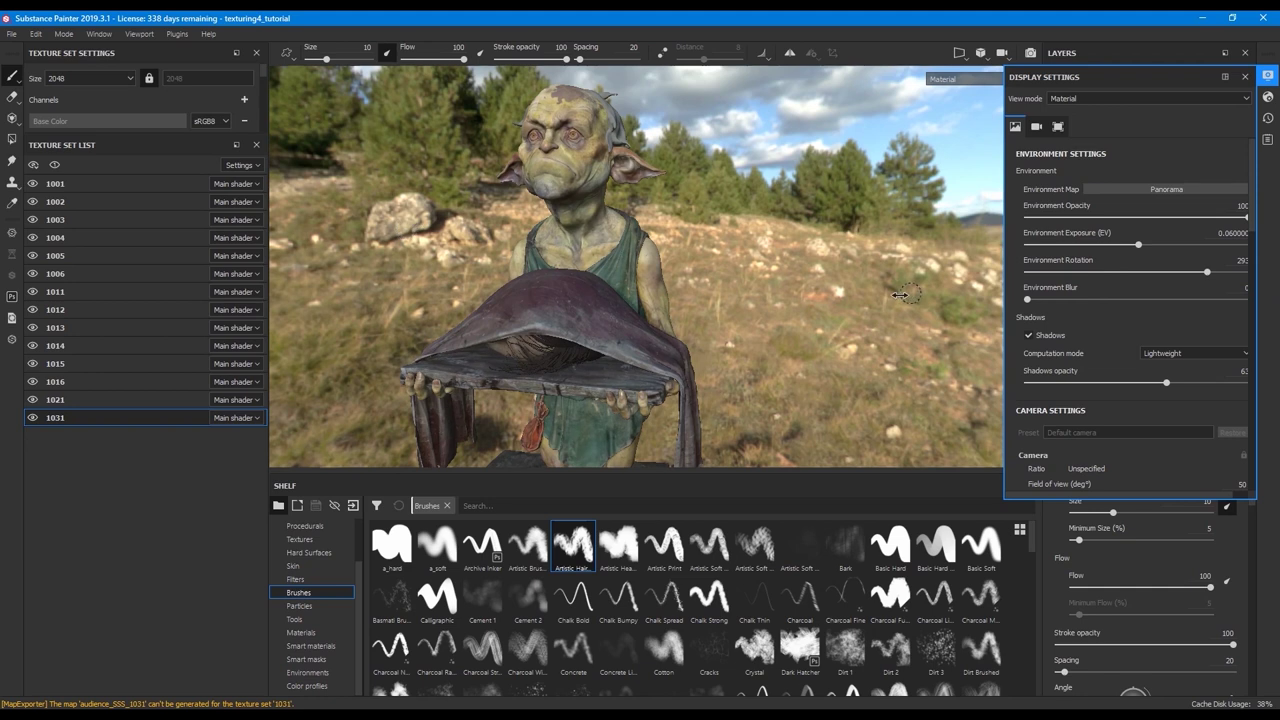
mouse_move(431, 219)
shift+right_down()
mouse_move(537, 238)
mouse_move(440, 215)
shift+right_up()
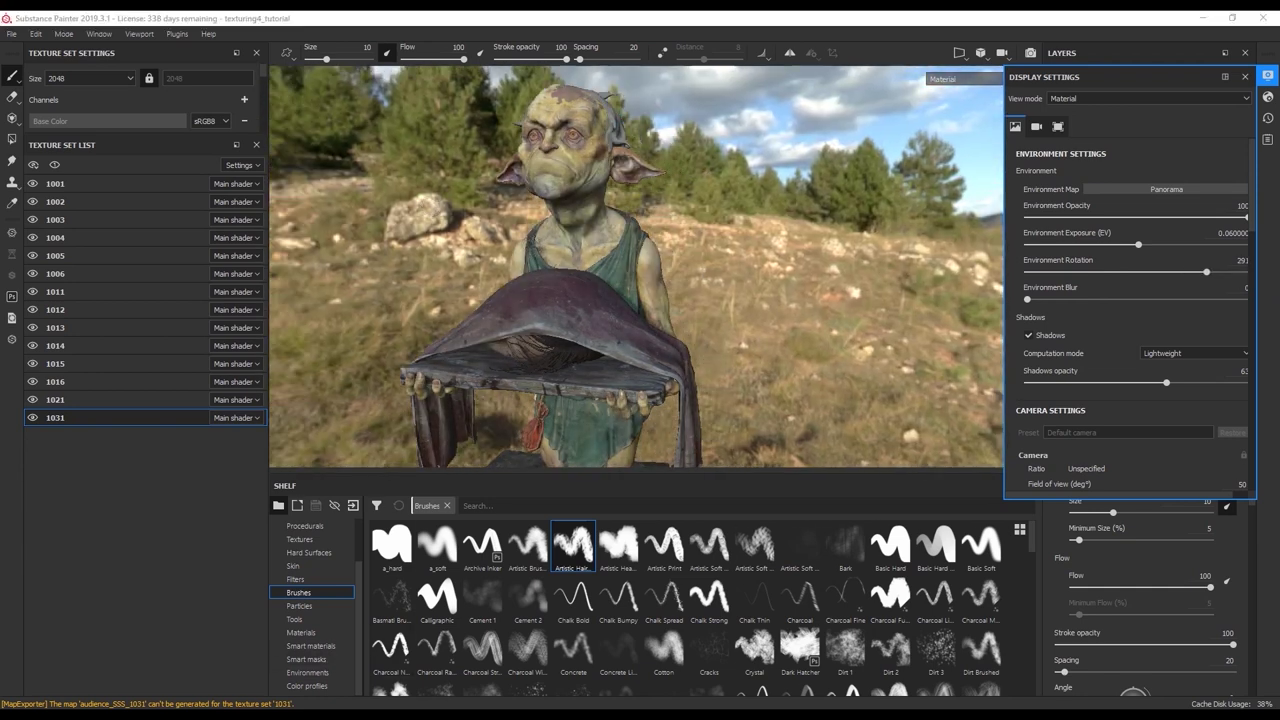
Switch to Maya and rotate the dome light vertically until the rendered background matches Substance Painter's panorama orientation
mouse_move(300, 705)
click(326, 683)
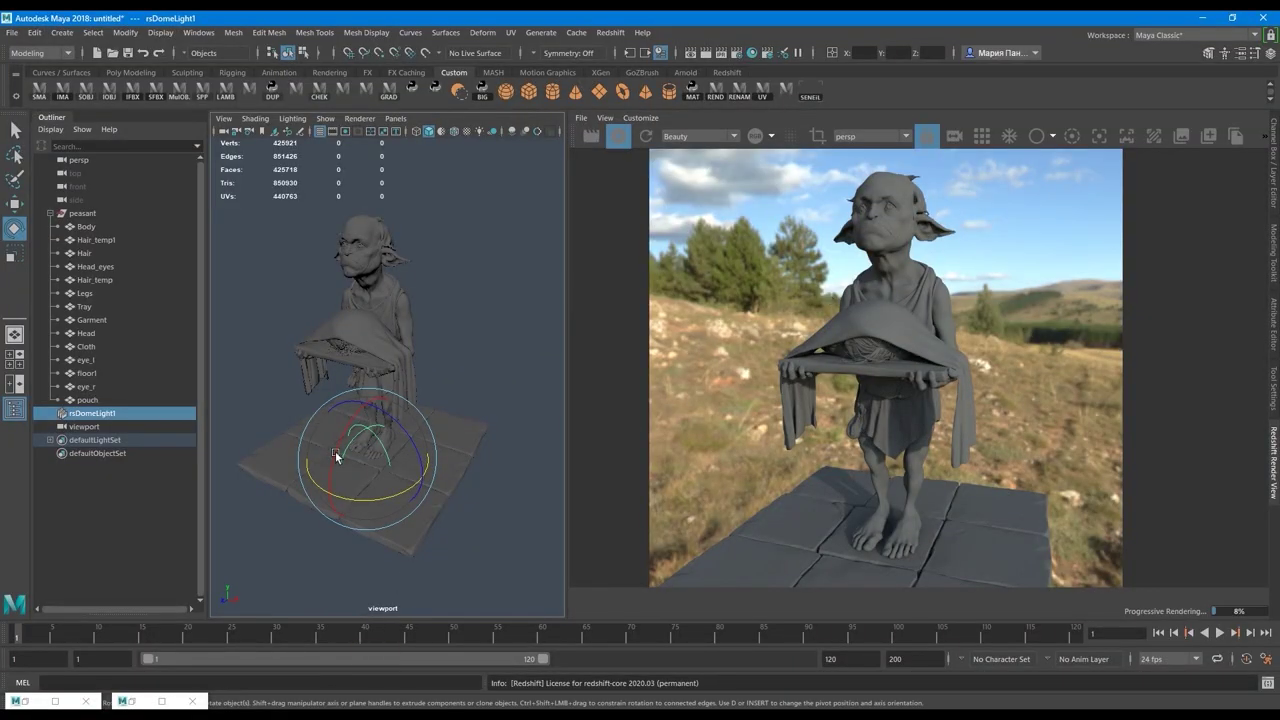
drag(354, 486, 390, 512)
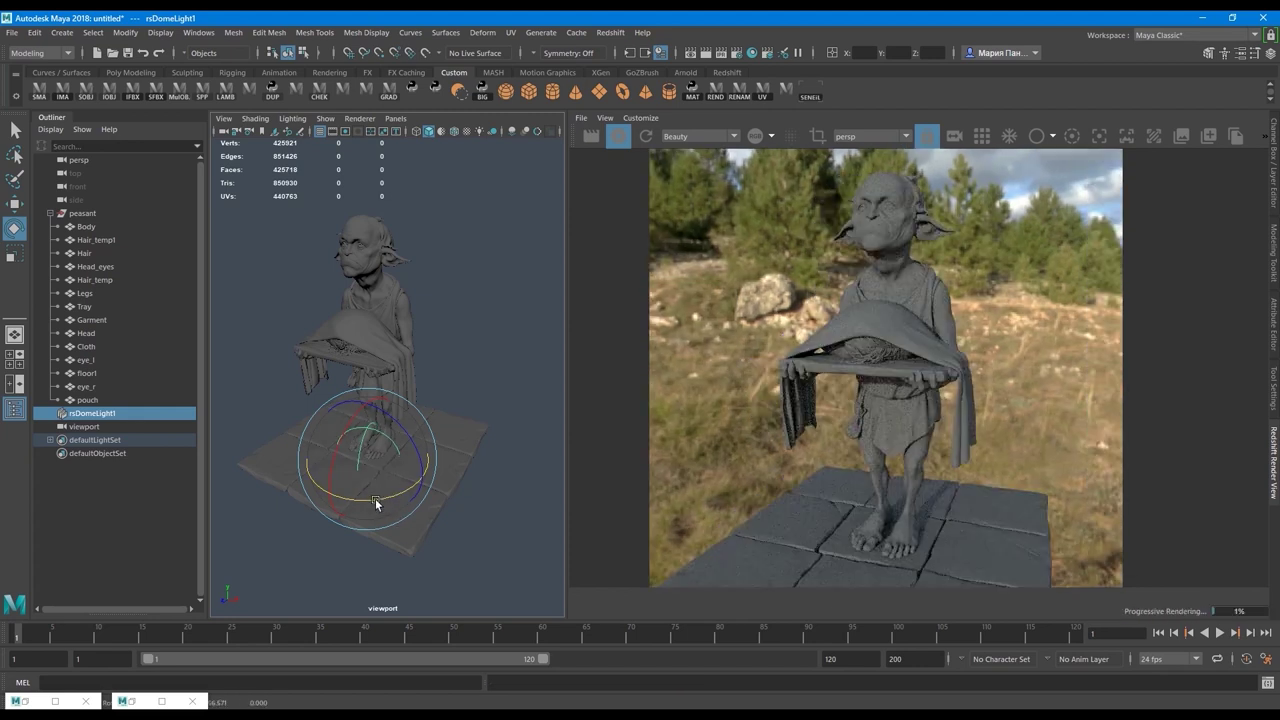
click(375, 503)
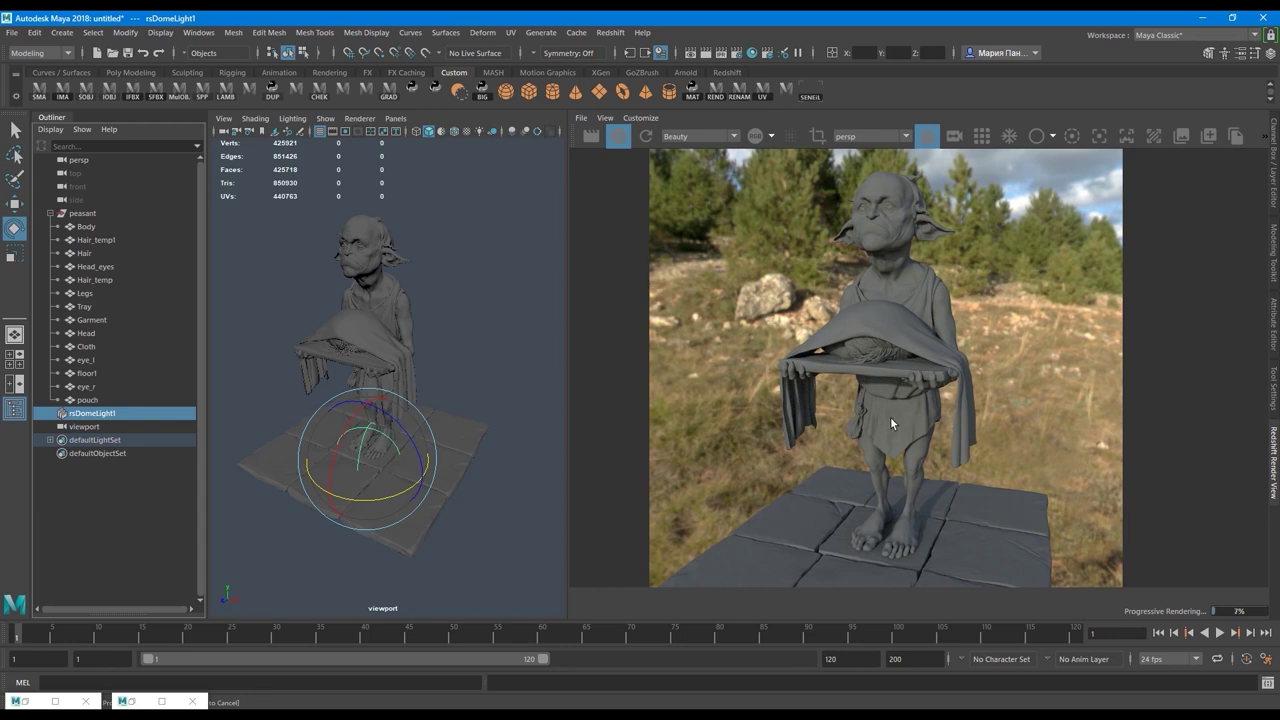
Open the dome light's attributes and expand its Environment section
click(1275, 333)
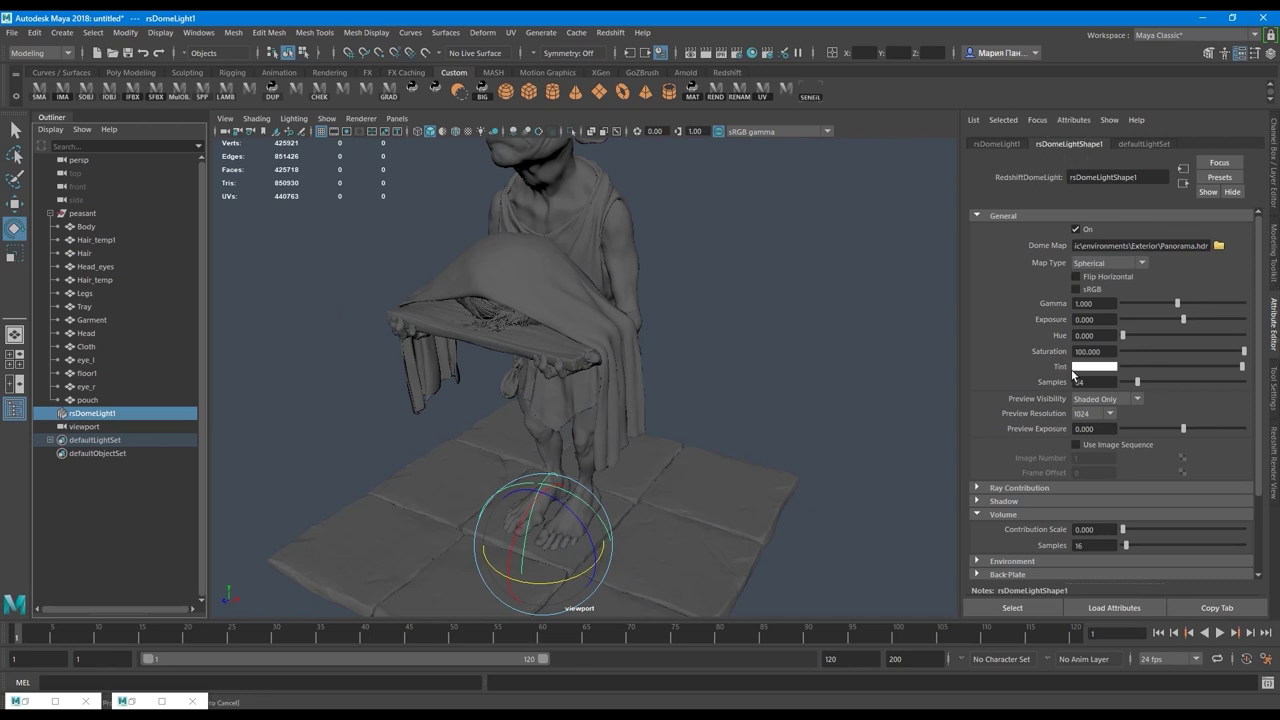
scroll(1137, 355, down, 1)
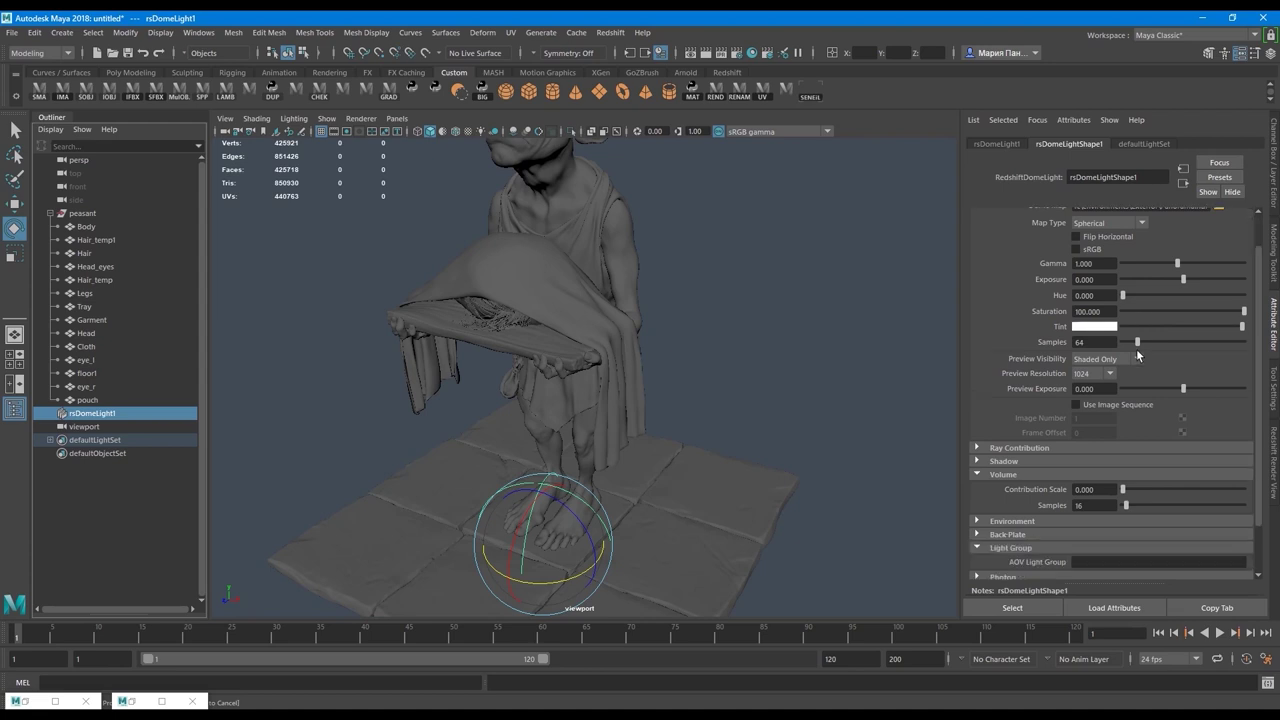
click(1000, 522)
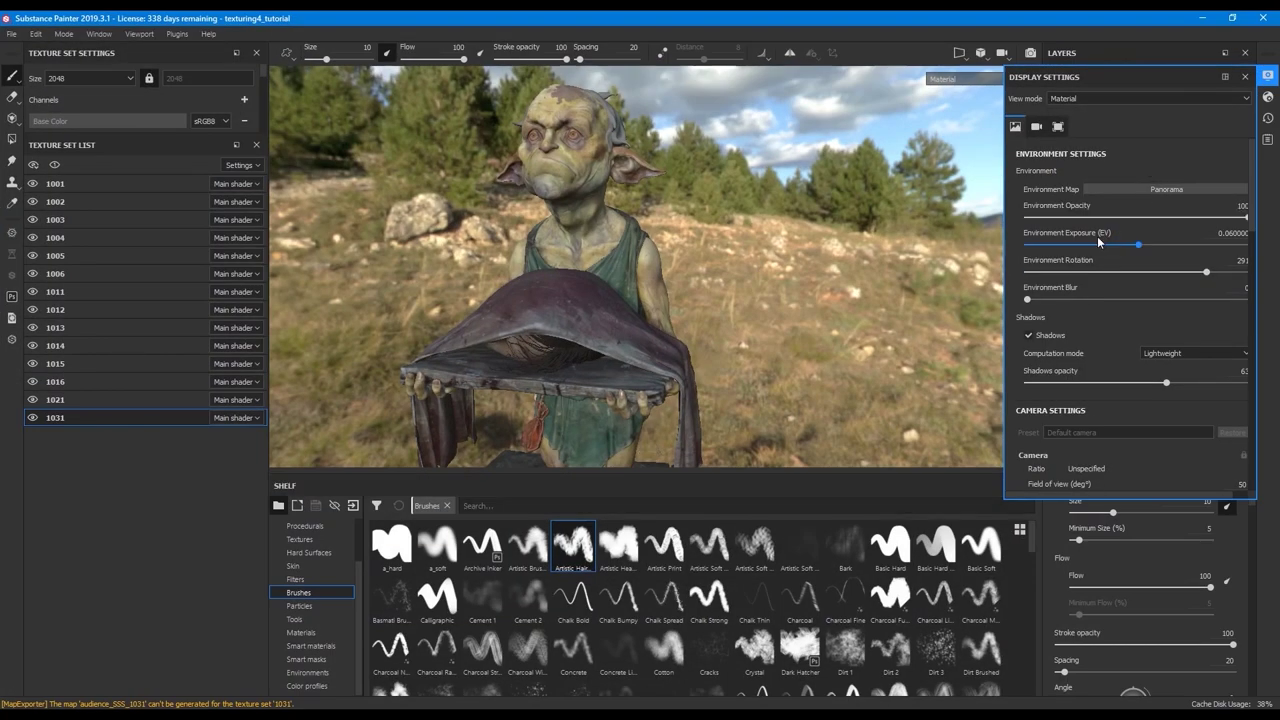
In Substance Painter, set Environment Exposure to 0.78 and lower the Environment Opacity to hide the background
drag(1097, 240, 1138, 244)
click(1236, 233)
text(0.78)
drag(1244, 217, 1005, 218)
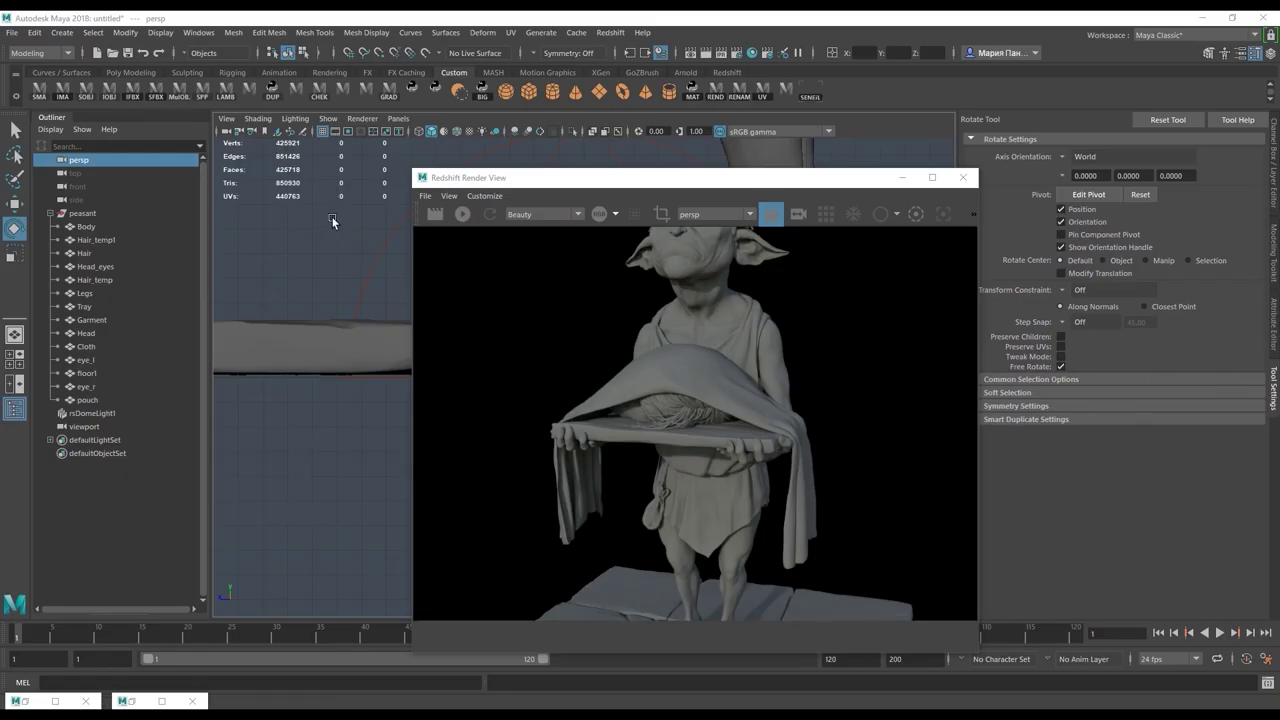
In Maya, dock the Redshift Render View beside the viewport, show the viewport camera in the side pane, and adjust the pane widths
drag(513, 183, 960, 171)
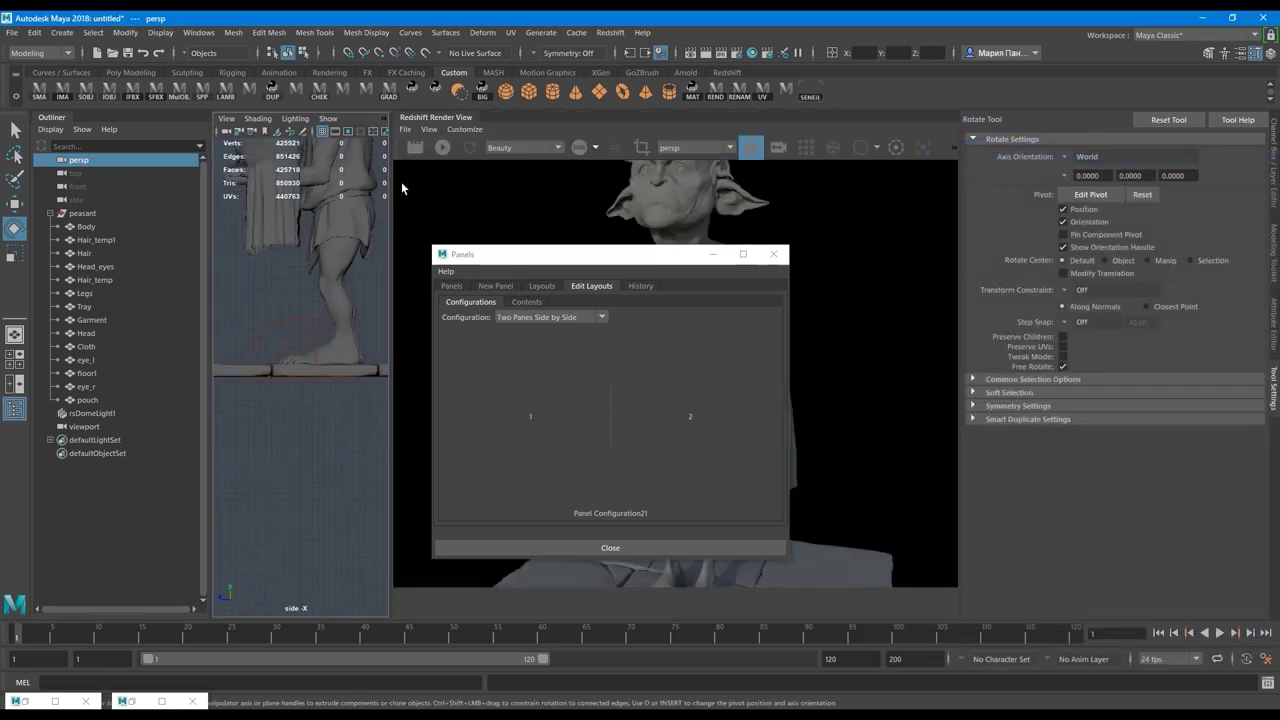
drag(392, 189, 745, 200)
click(398, 118)
mouse_move(407, 145)
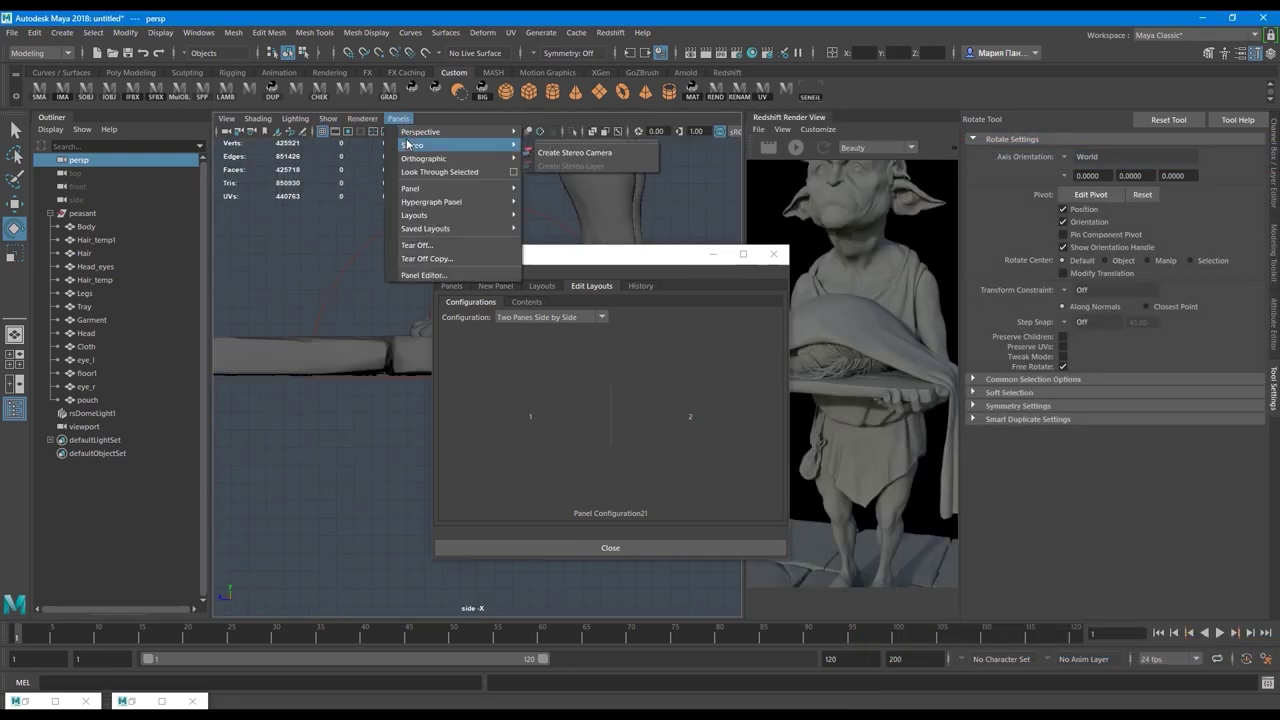
mouse_move(470, 131)
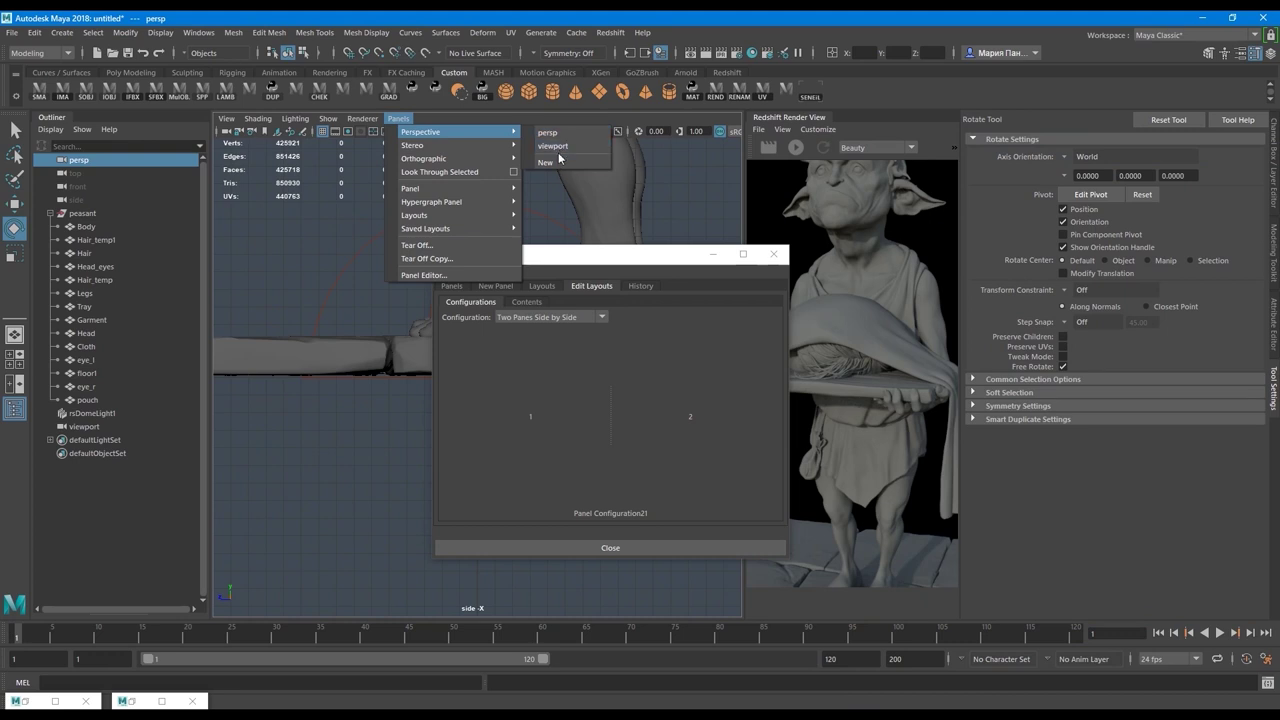
click(552, 146)
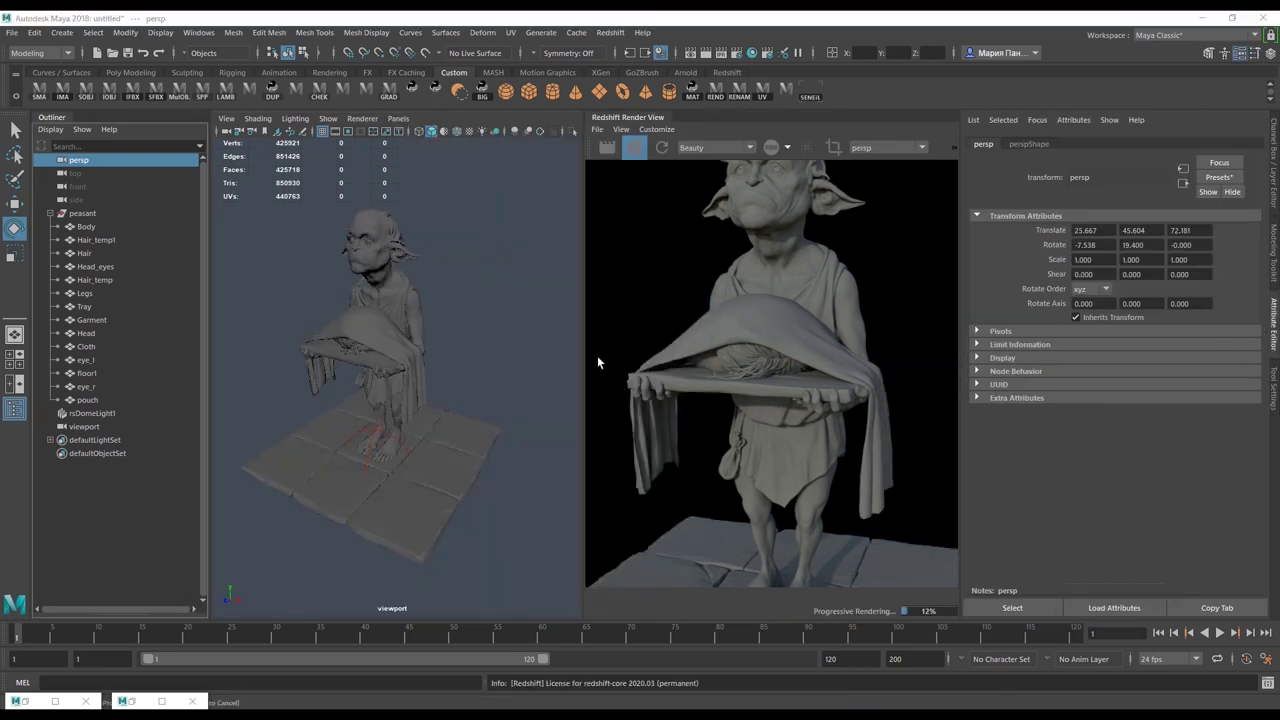
drag(587, 386, 481, 390)
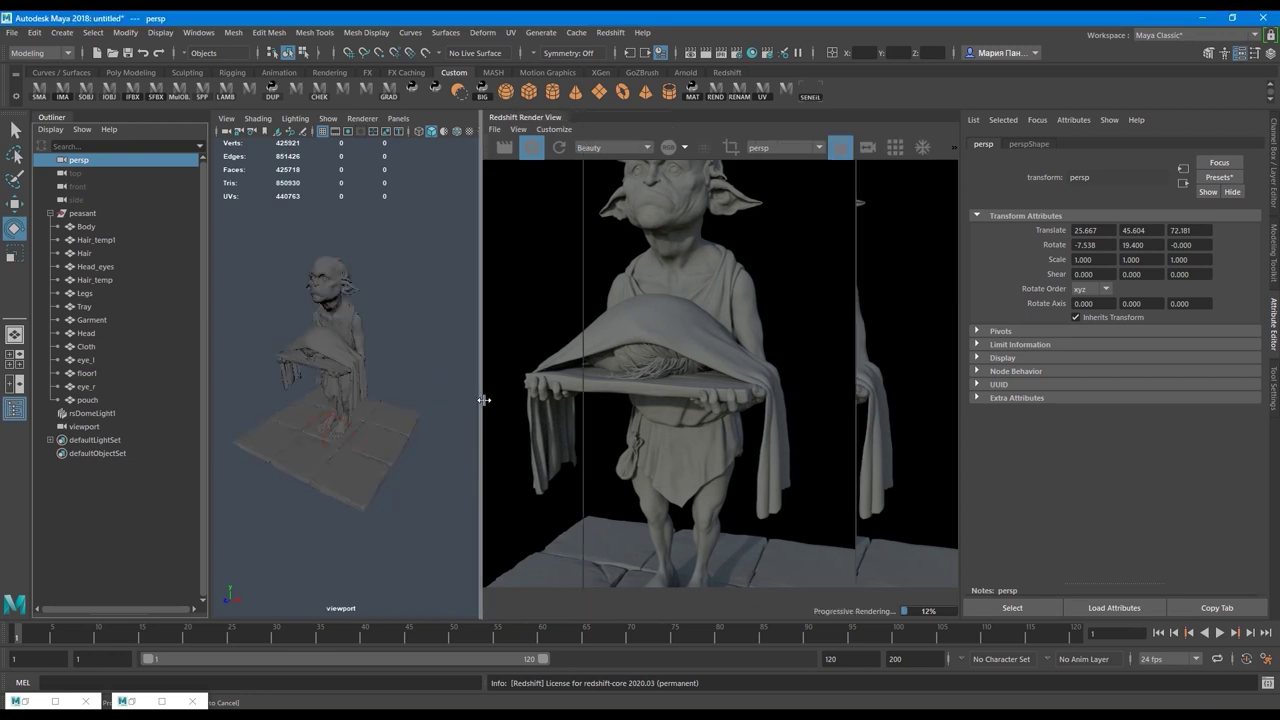
Select the floor1 mesh under the character and hide it
click(424, 290)
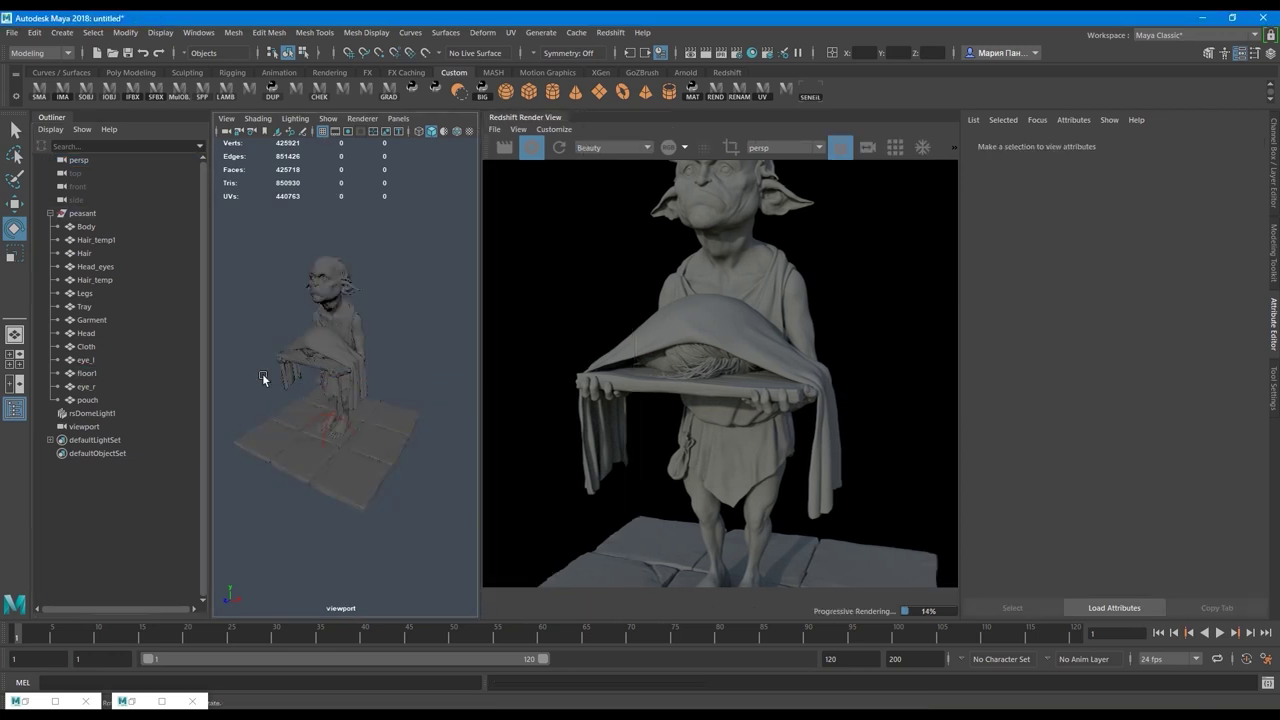
click(383, 424)
scroll(854, 477, down, 2)
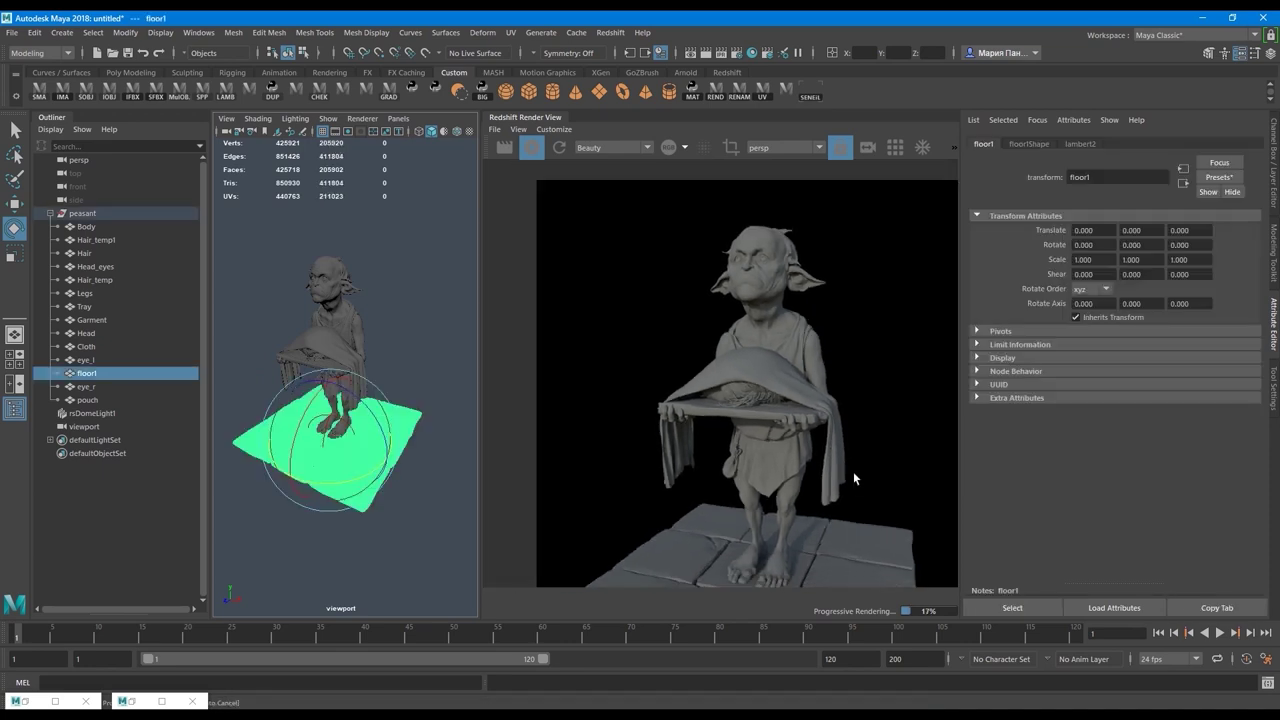
alt+right_drag(853, 471, 740, 486)
alt+middle_drag(822, 454, 778, 361)
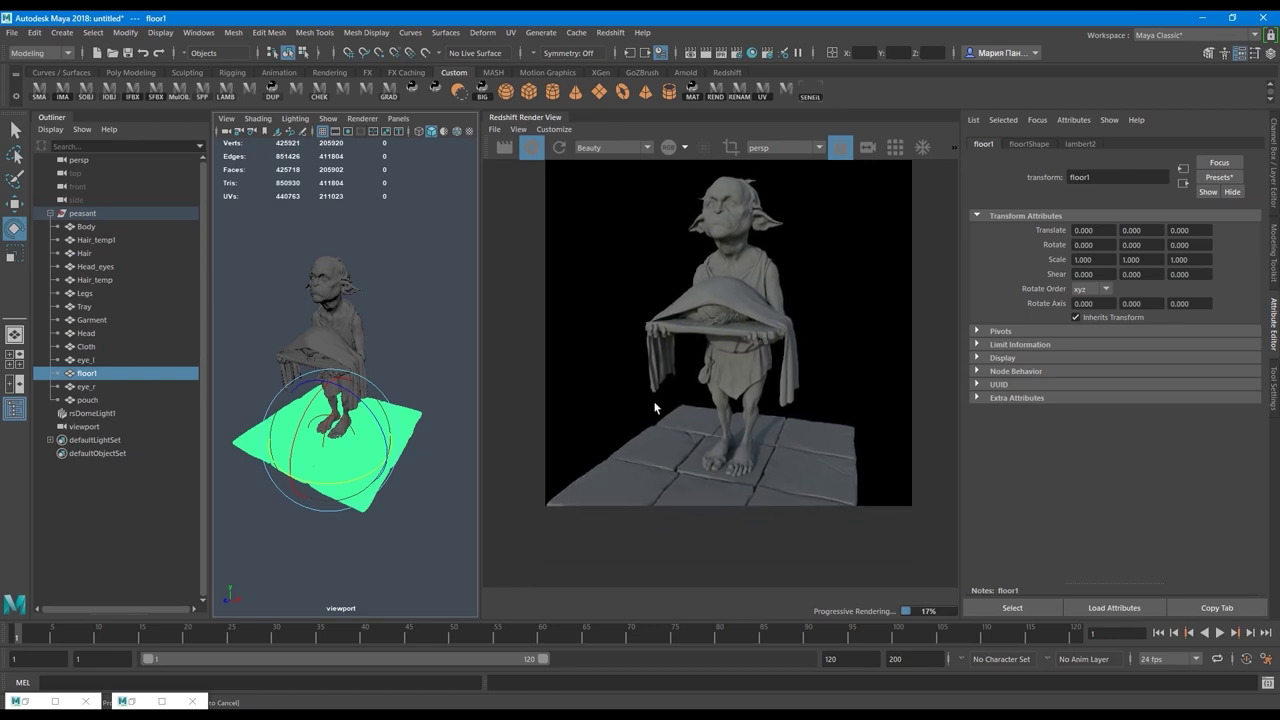
click(565, 415)
key(ctrl+h)
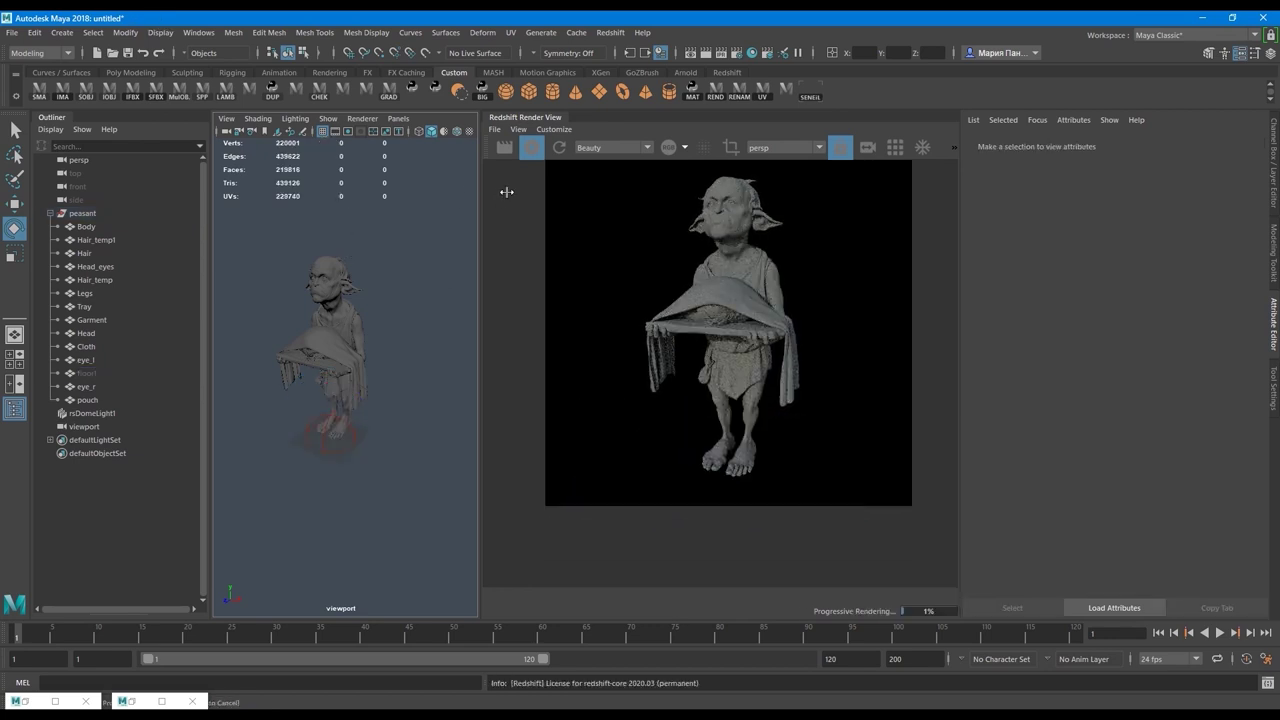
Widen the viewport pane, create a polygon sphere at the origin, and scale it uniformly to about 81 to enclose the character
drag(483, 194, 700, 212)
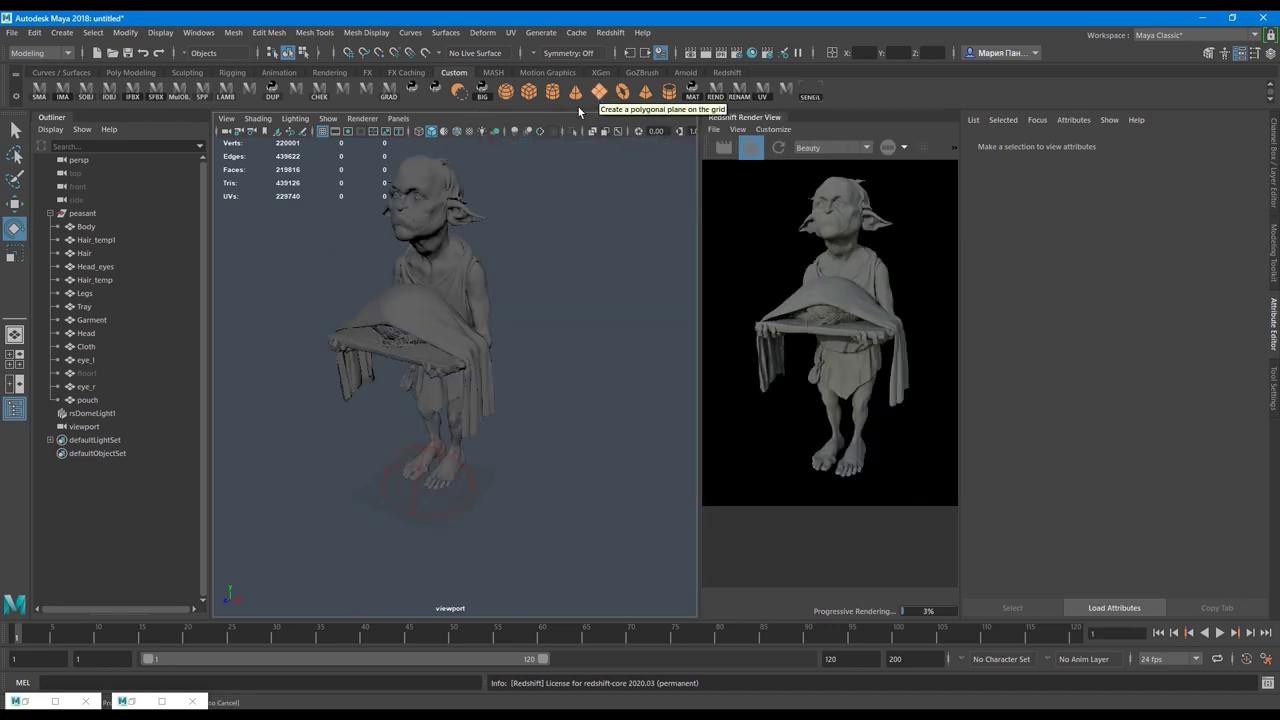
click(506, 92)
alt+drag(443, 486, 575, 420)
key(r)
scroll(397, 360, down, 5)
key(space)
drag(443, 211, 374, 211)
scroll(455, 377, down, 3)
Delete one vertical half of the sphere's faces from the top view and switch the remaining half-sphere to vertex editing
right_drag(517, 350, 517, 409)
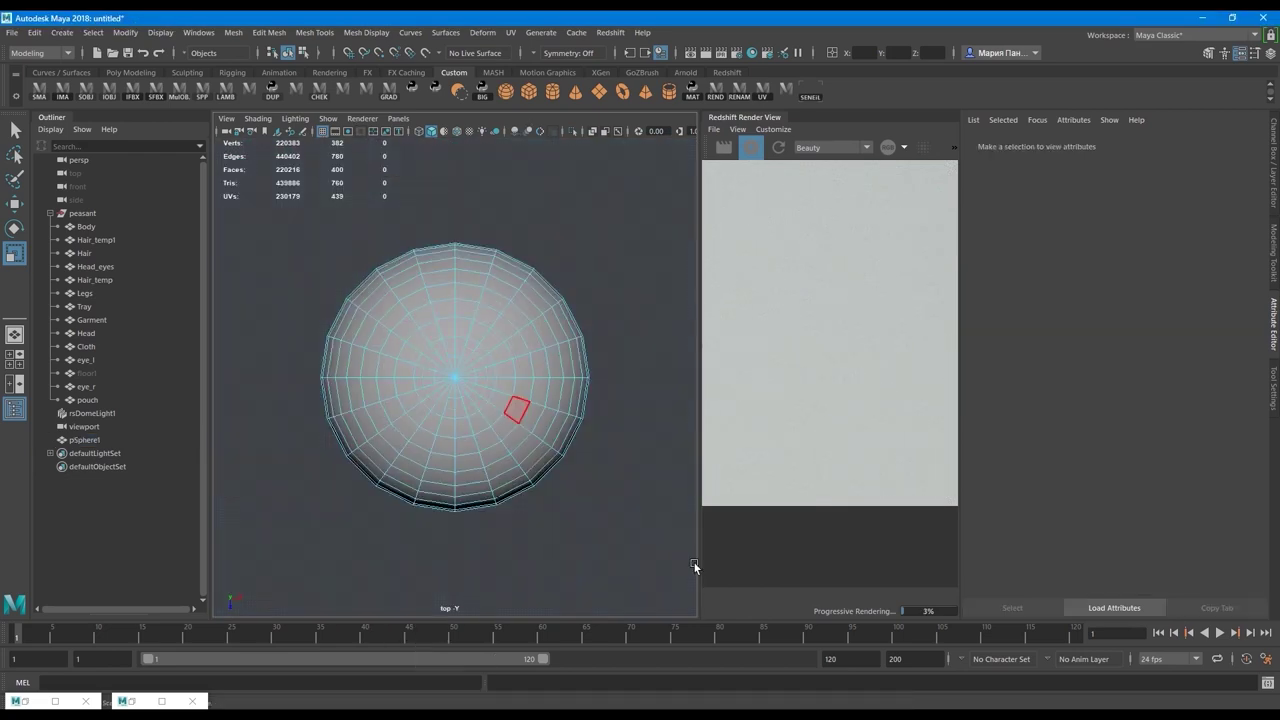
drag(632, 570, 172, 385)
key(Delete)
key(space)
scroll(480, 409, down, 5)
right_drag(480, 409, 420, 409)
drag(326, 346, 857, 586)
key(w)
alt+drag(400, 290, 447, 255)
drag(451, 340, 443, 395)
key(ctrl+z)
Flatten the half-sphere's lower vertices vertically and position them as a floor under the character's feet
drag(626, 508, 268, 343)
key(r)
drag(446, 335, 446, 276)
key(w)
scroll(455, 377, up, 6)
alt+drag(477, 431, 520, 385)
drag(583, 405, 537, 386)
scroll(583, 320, down, 5)
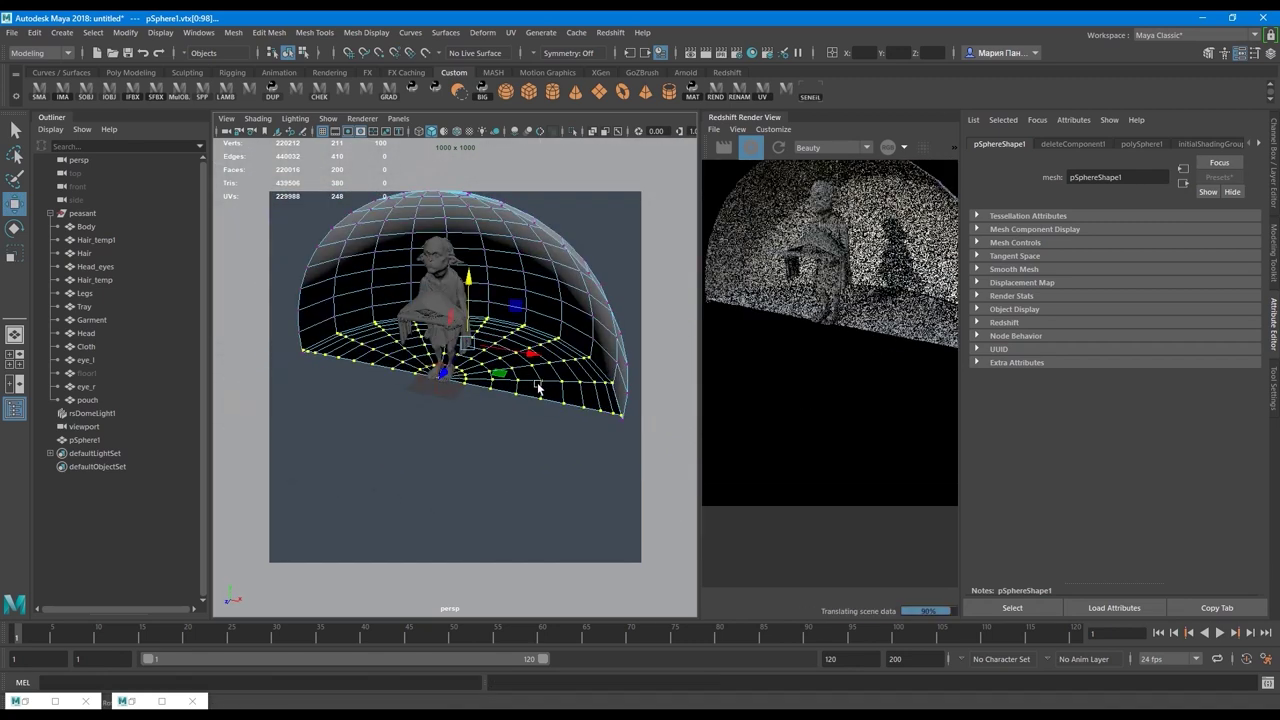
Return the half-dome to object mode, move its pivot to the floor, and scale the mesh uniformly to about 382
right_drag(505, 385, 545, 345)
scroll(496, 358, up, 6)
scroll(495, 358, up, 3)
key(d)
click(499, 343)
key(r)
scroll(490, 350, down, 8)
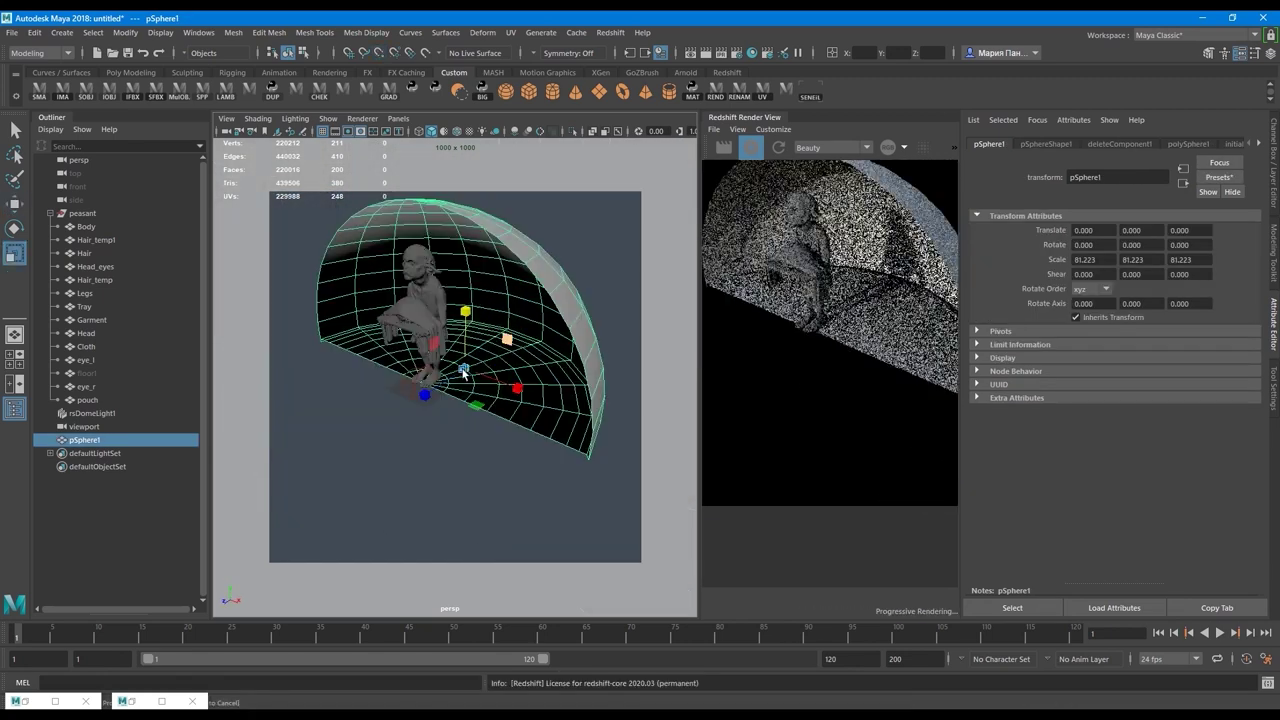
drag(463, 370, 640, 368)
scroll(519, 296, up, 8)
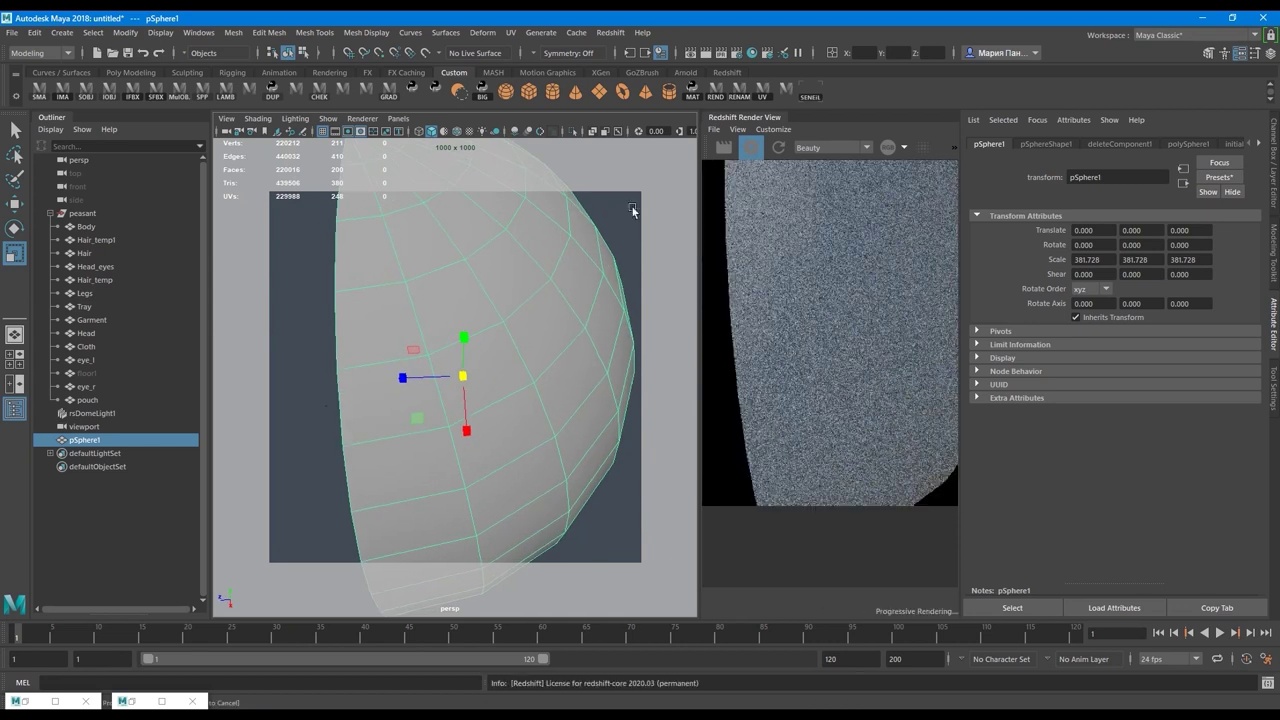
Reverse the half-dome's normals so its faces point inward toward the character
alt+drag(519, 296, 583, 229)
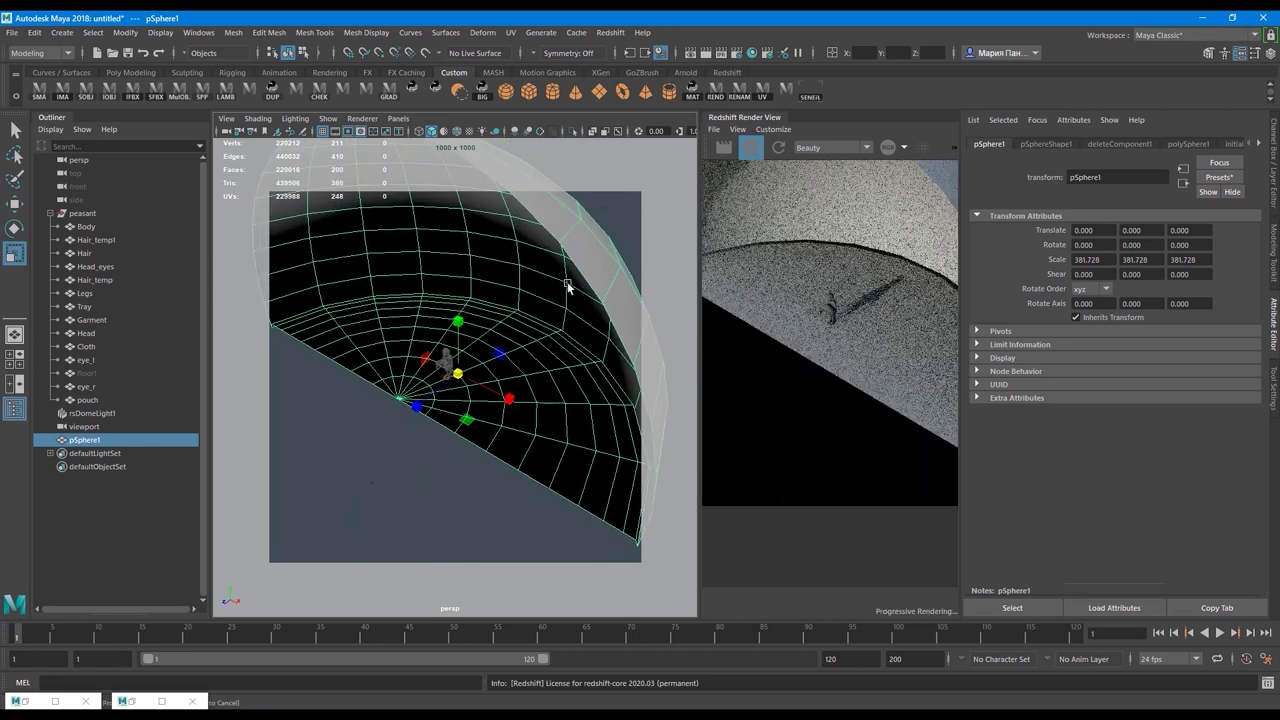
alt+drag(569, 280, 486, 207)
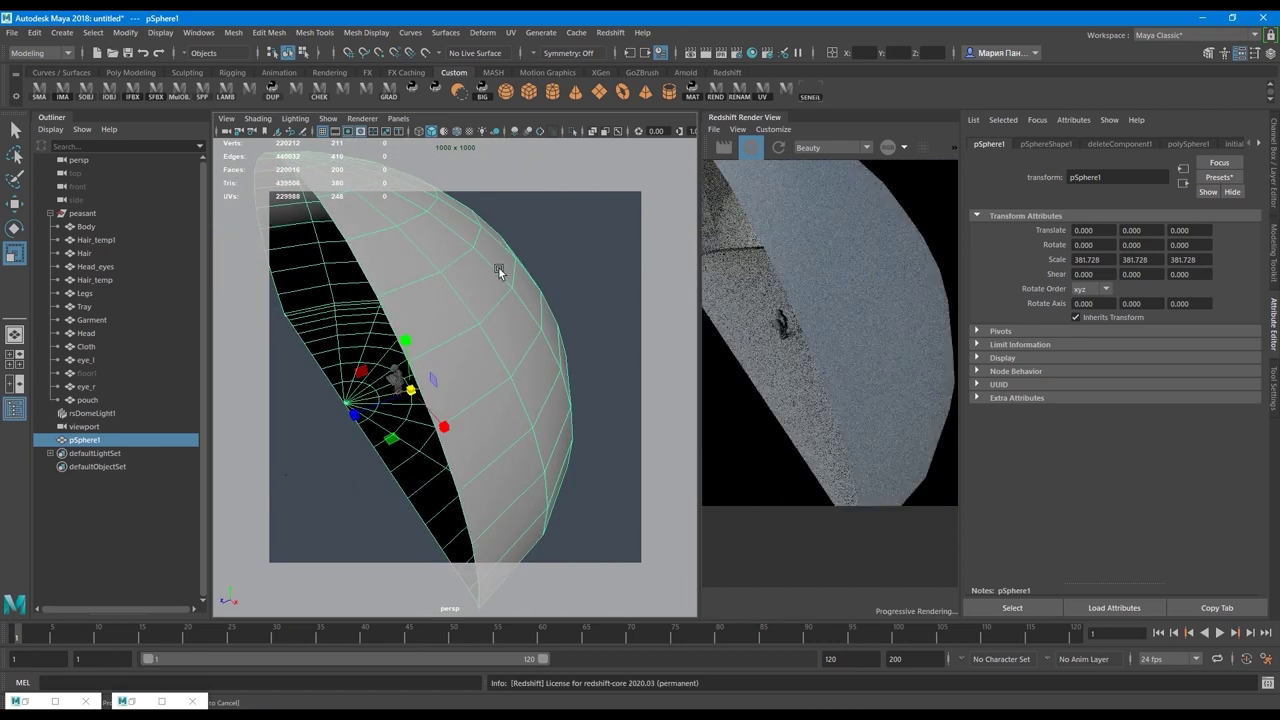
key(space)
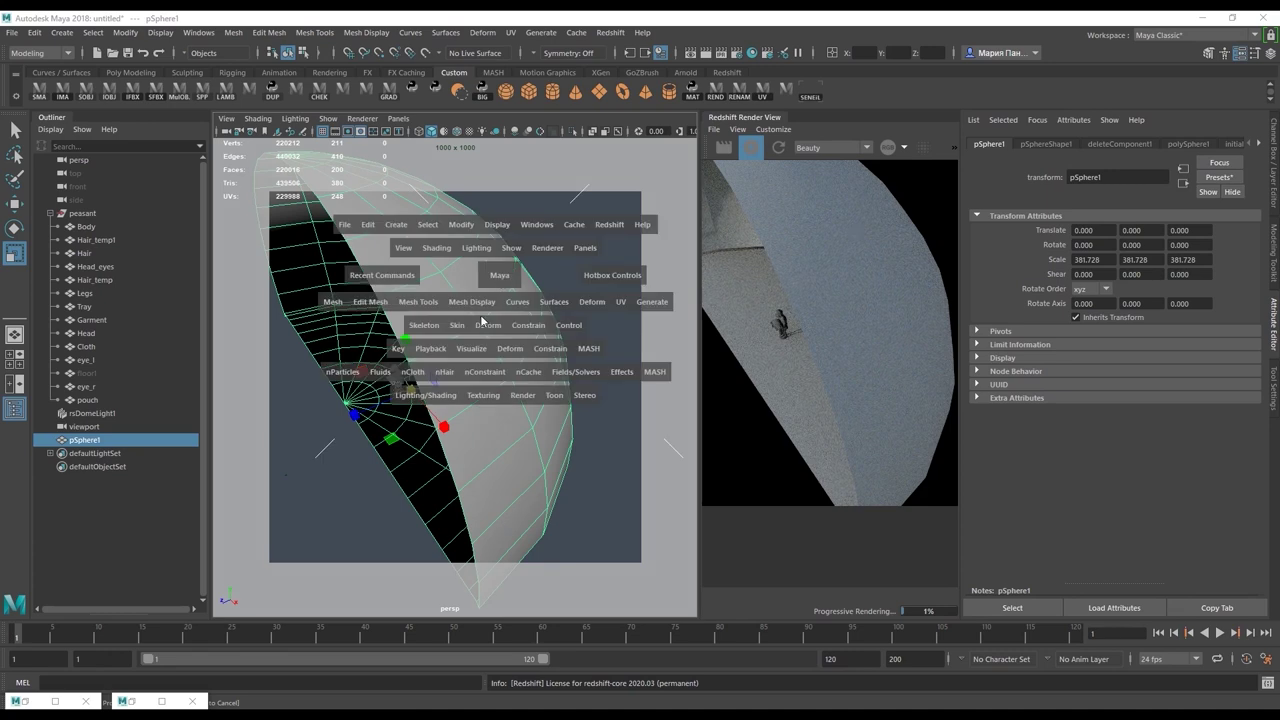
click(476, 306)
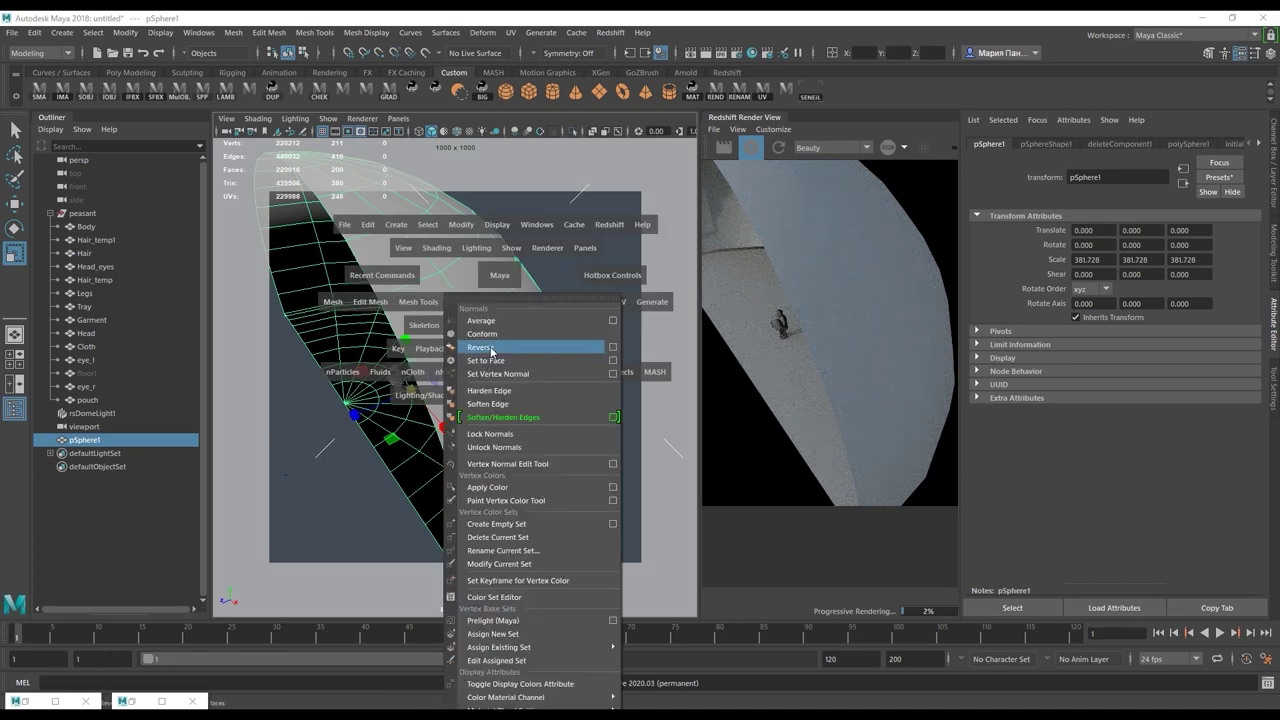
click(491, 349)
Delete edge loops around the half-dome's floor-to-wall bend and turn on smooth mesh preview to round the transition
right_drag(535, 314, 394, 308)
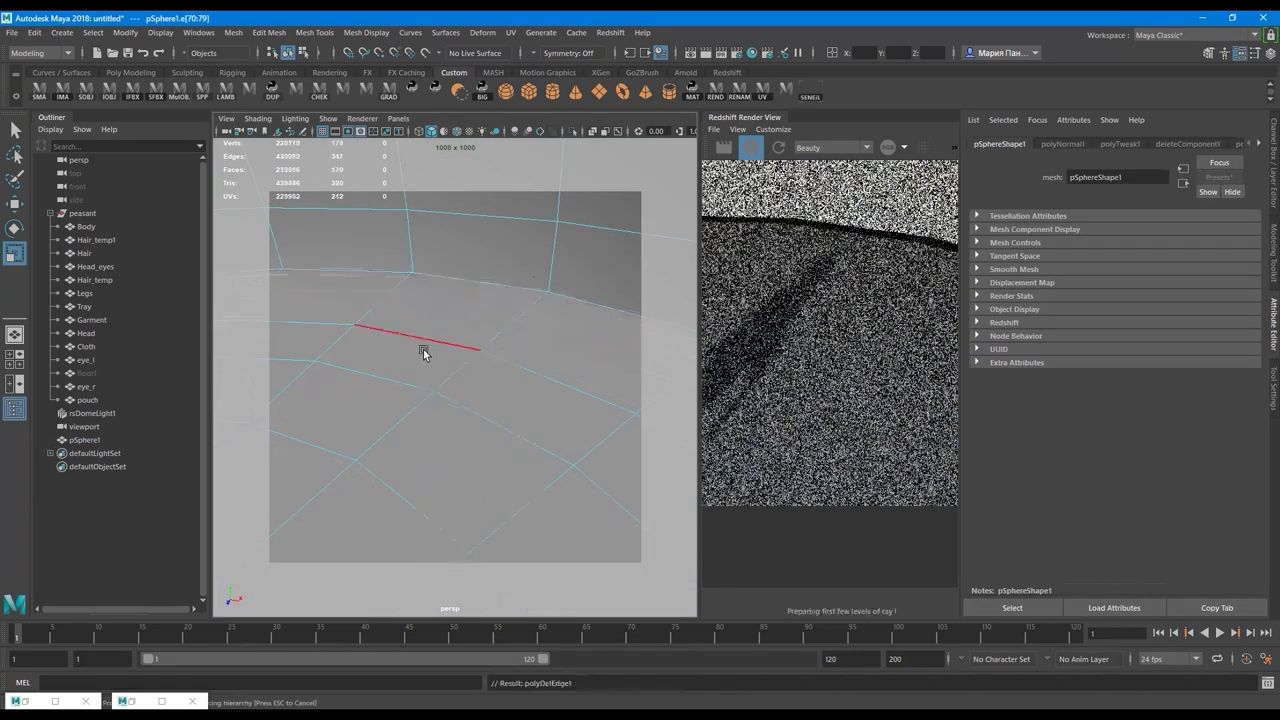
double_click(423, 345)
key(3)
scroll(517, 368, down, 8)
alt+drag(517, 368, 514, 360)
scroll(514, 360, up, 4)
double_click(559, 282)
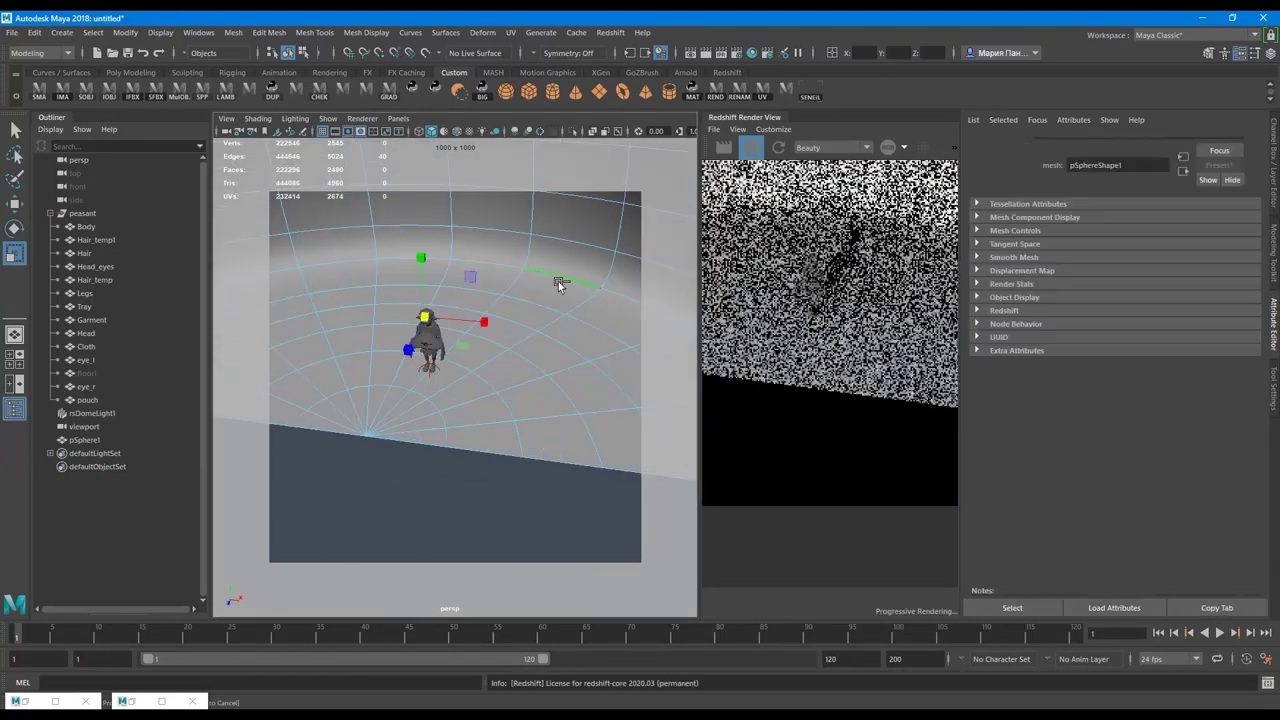
shift+right_drag(559, 284, 499, 316)
alt+drag(499, 340, 506, 366)
click(580, 520)
Look through the persp camera, select it, and frame the full peasant figure from the front against the backdrop
scroll(606, 393, down, 4)
alt+drag(566, 450, 500, 381)
click(398, 118)
mouse_move(457, 132)
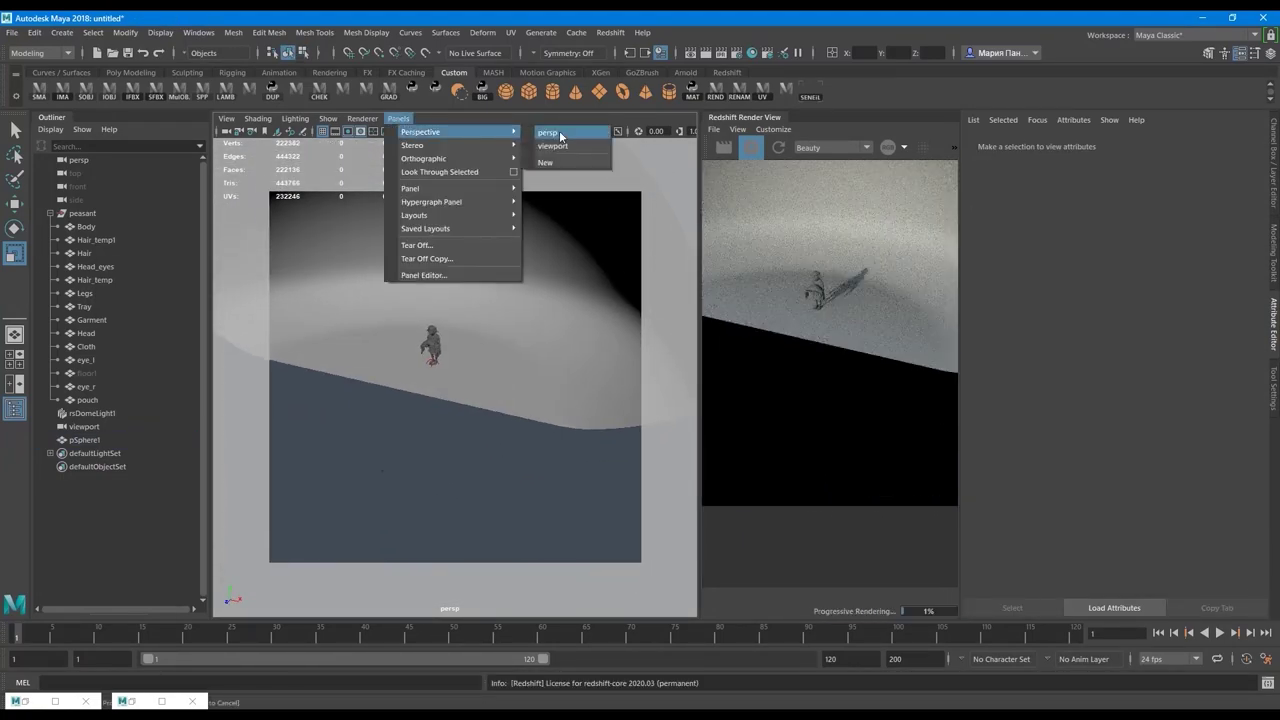
click(553, 133)
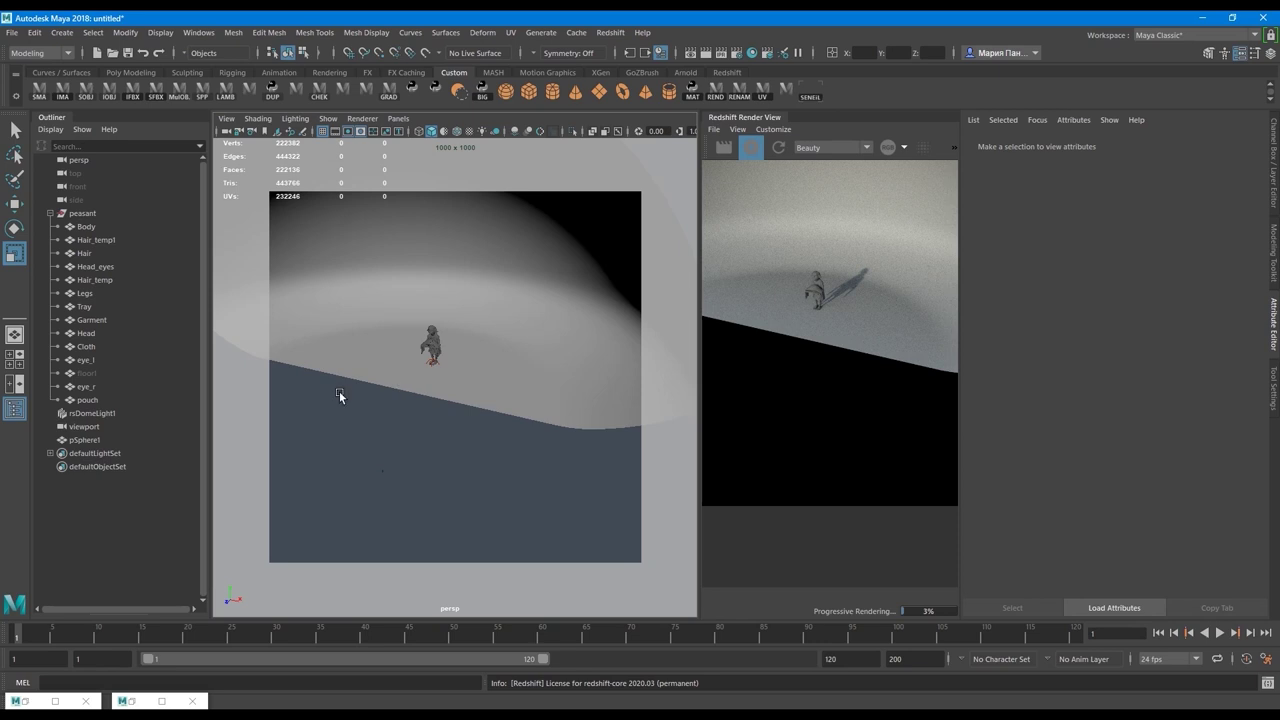
click(77, 161)
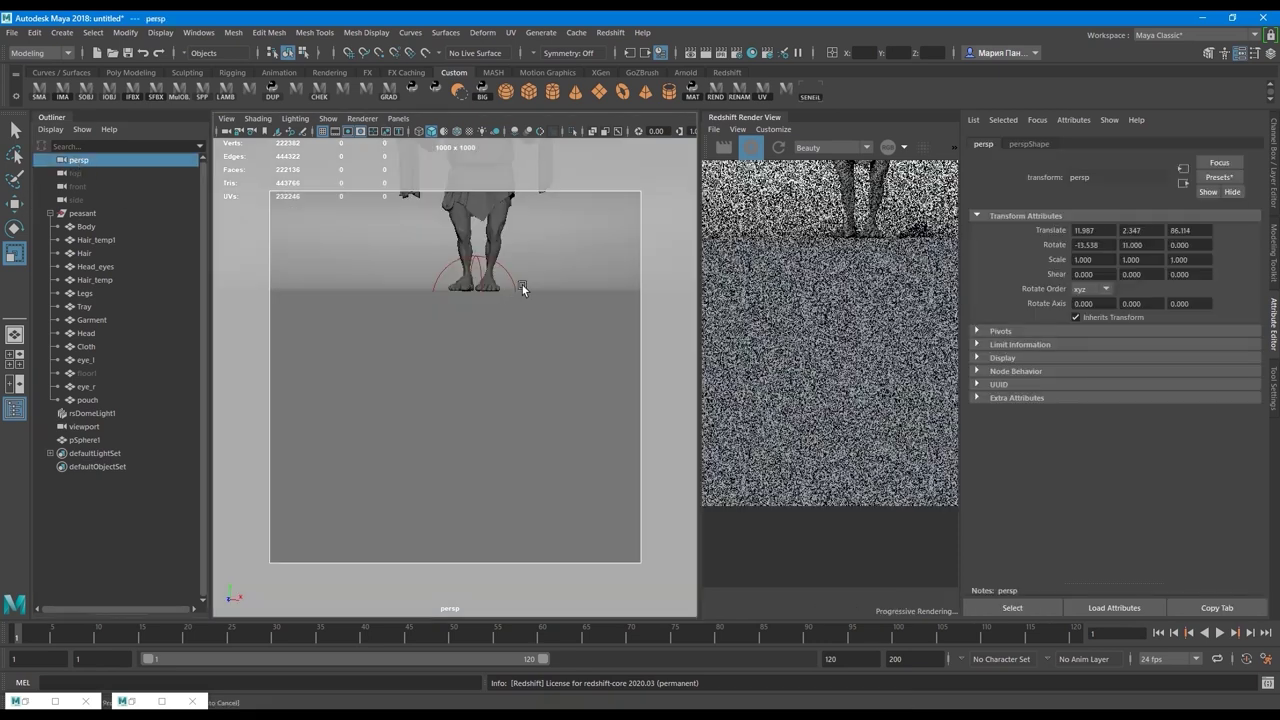
alt+middle_drag(529, 254, 508, 368)
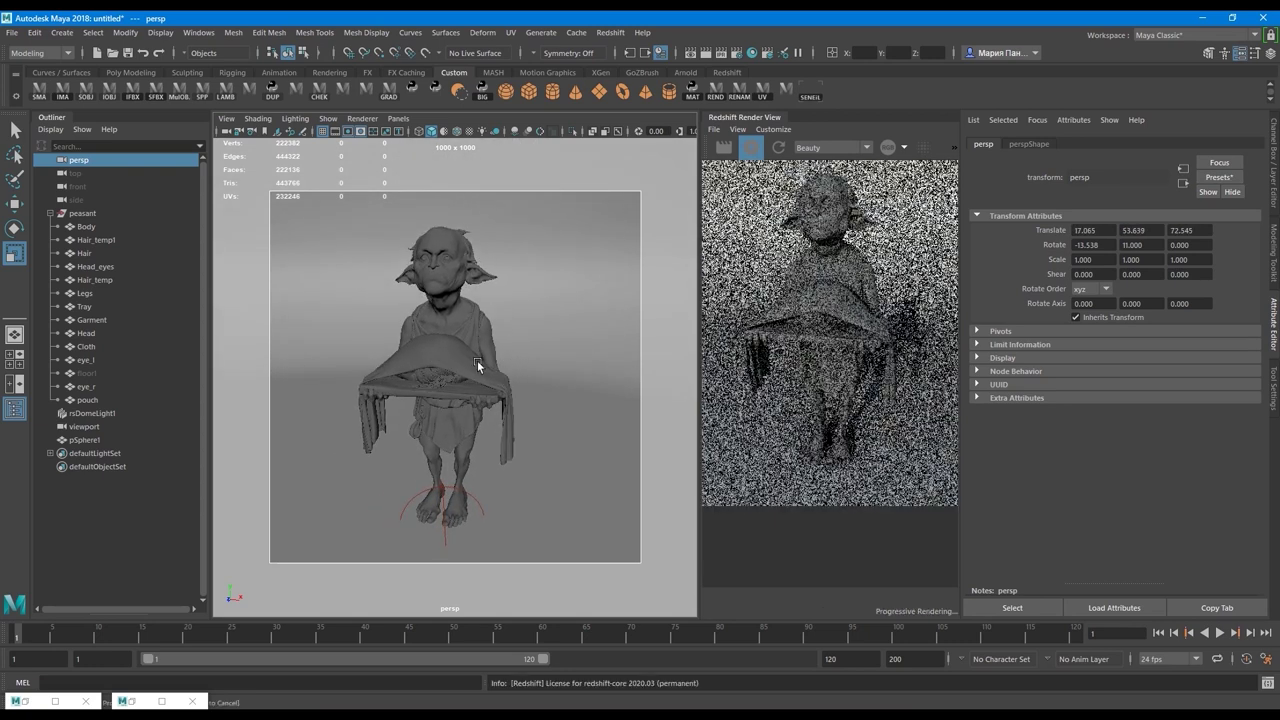
key([)
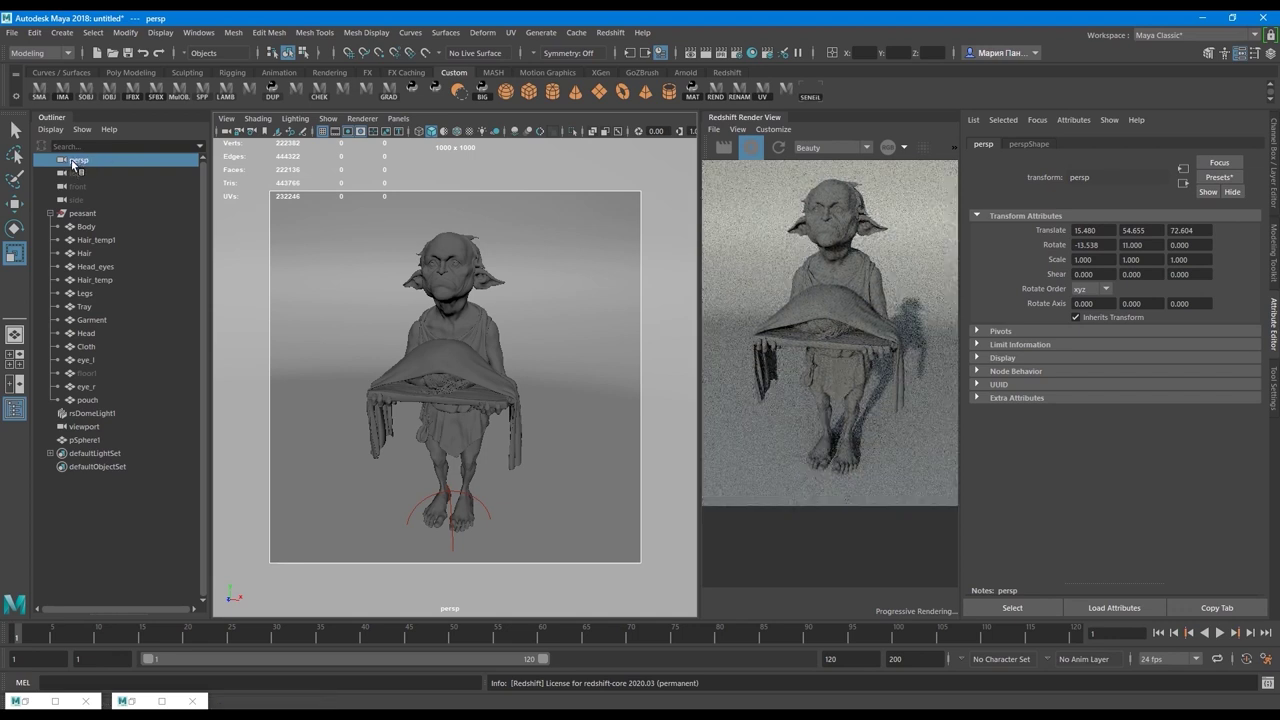
Key all Translate and Rotate channels of the persp camera at frame 1
click(1273, 183)
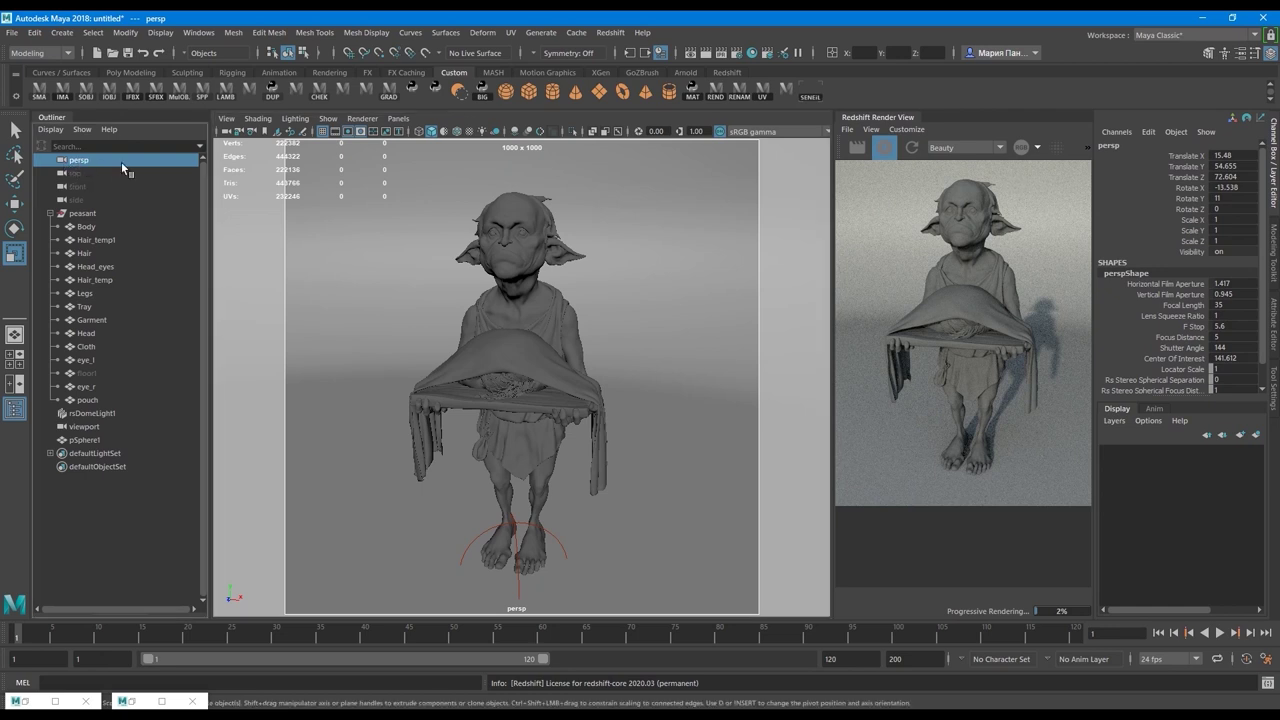
click(1189, 157)
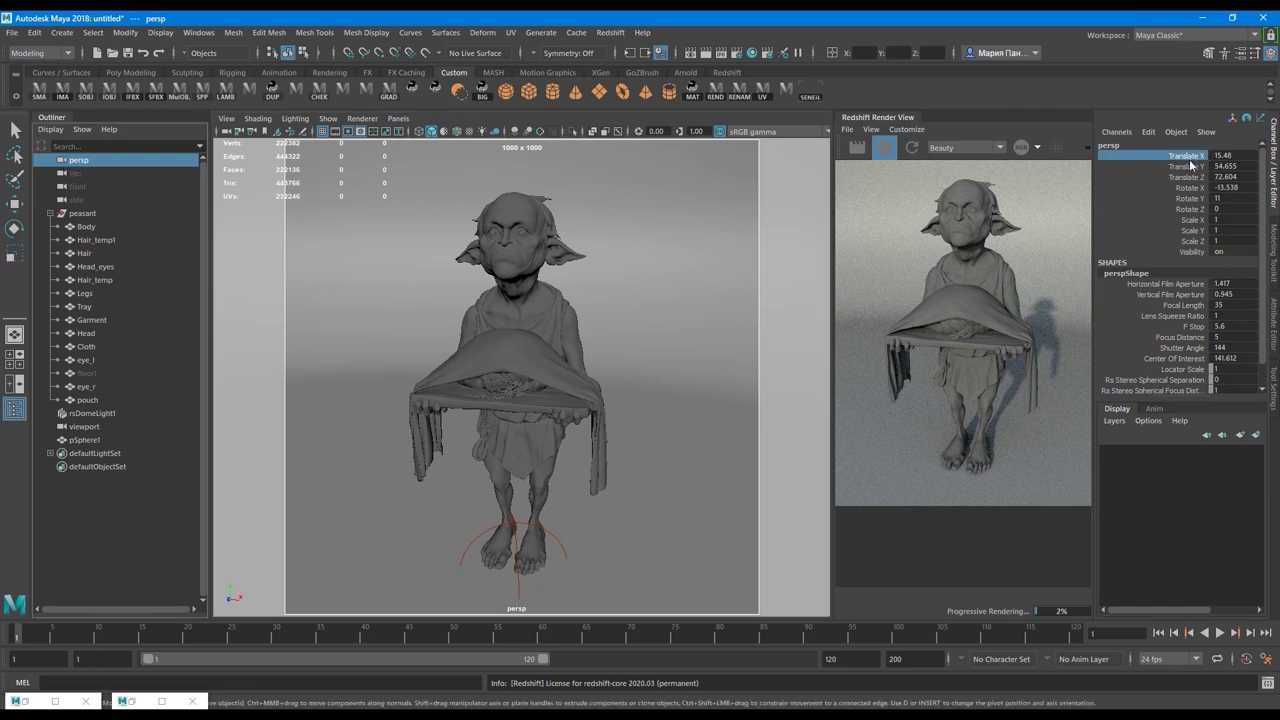
shift+click(1194, 209)
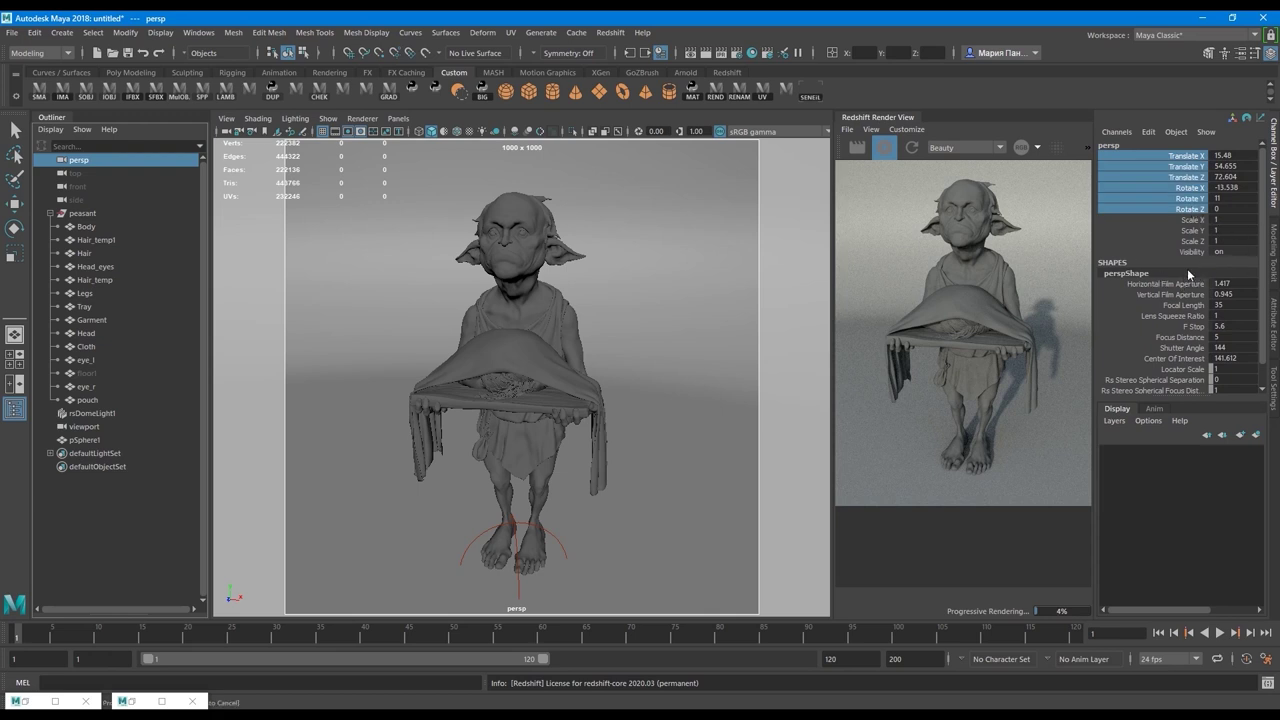
click(1191, 209)
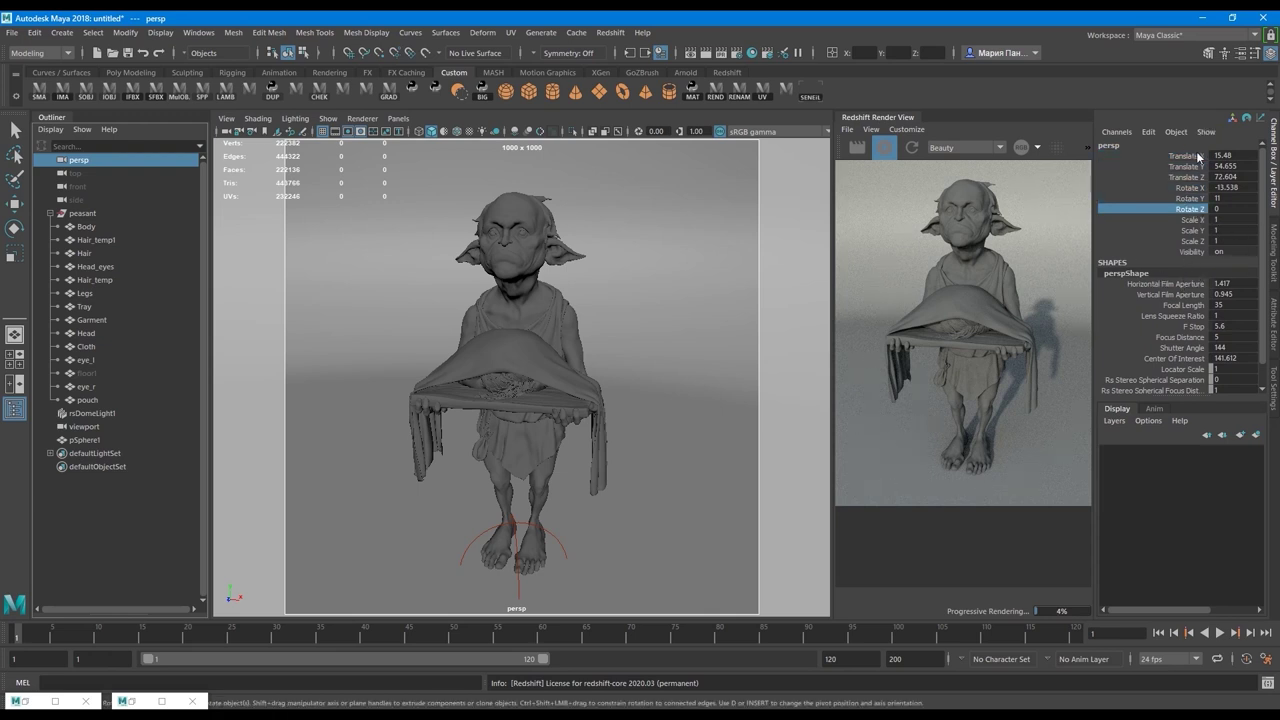
shift+click(1198, 156)
right_click(1192, 170)
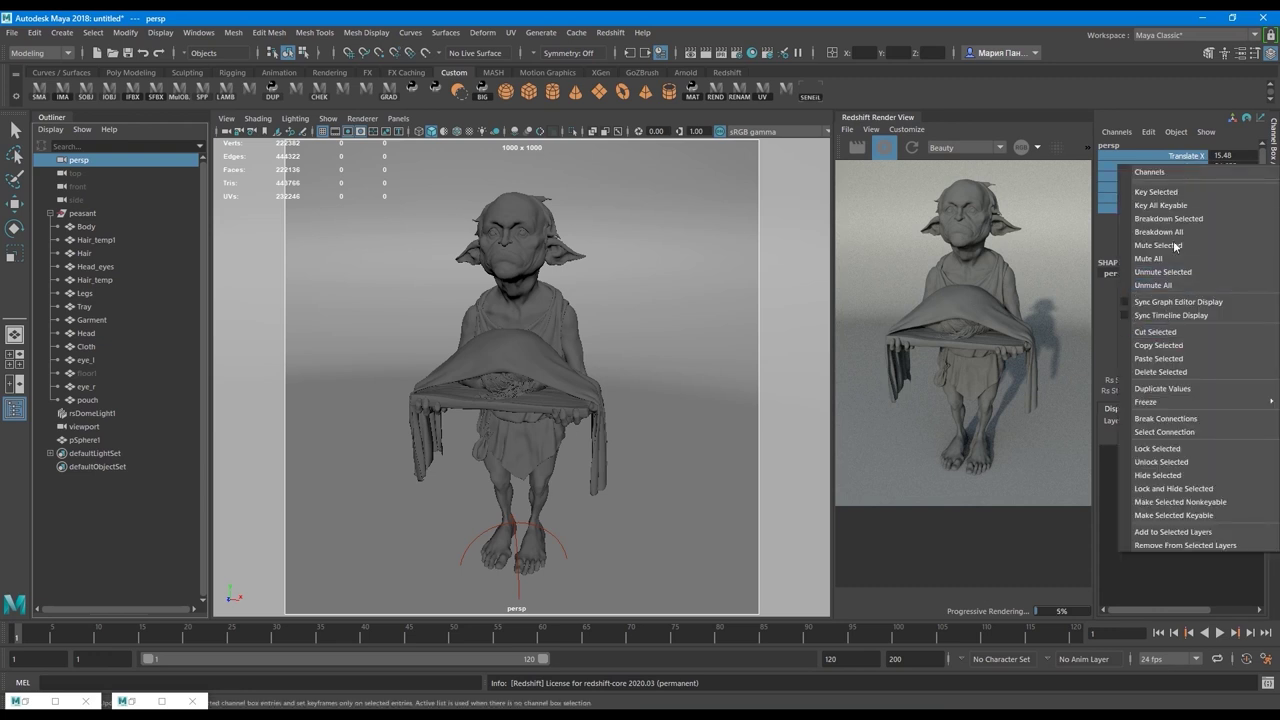
click(1150, 191)
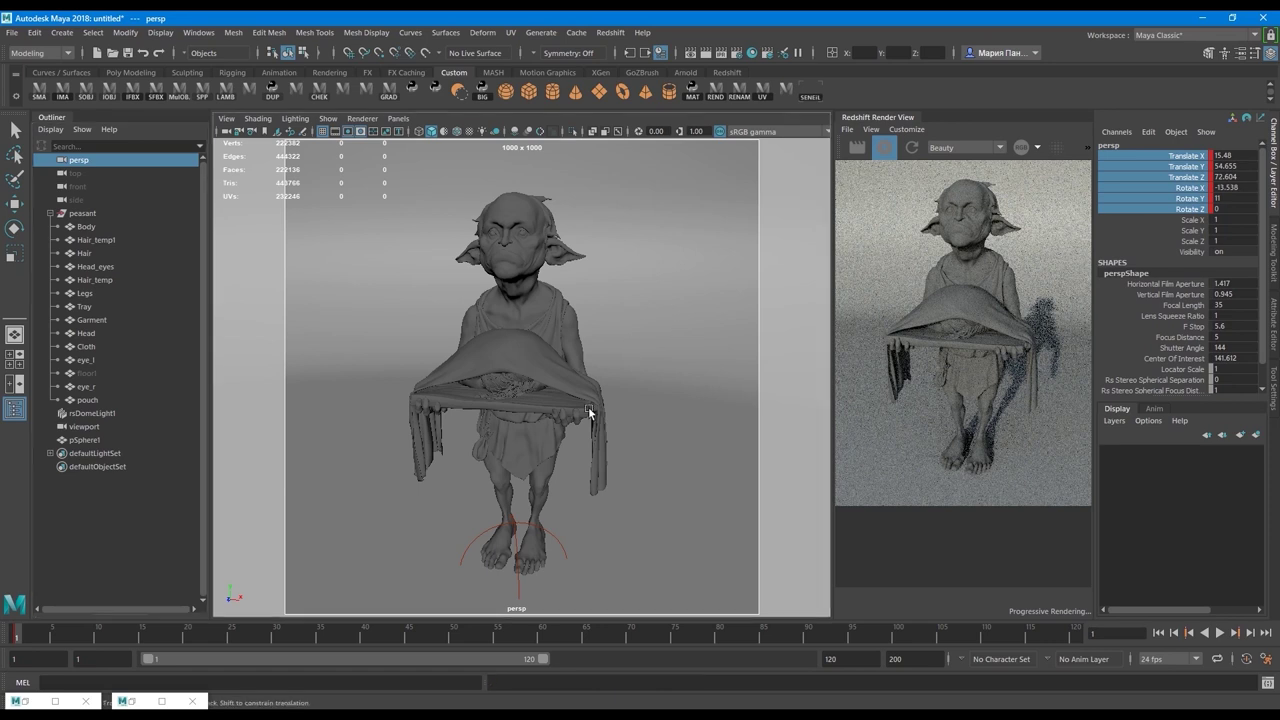
Test the persp camera's keys by moving the view away from the character and recalling the keyed view at frame 1
alt+right_drag(590, 414, 470, 487)
alt+right_drag(783, 223, 510, 500)
alt+middle_drag(510, 500, 115, 582)
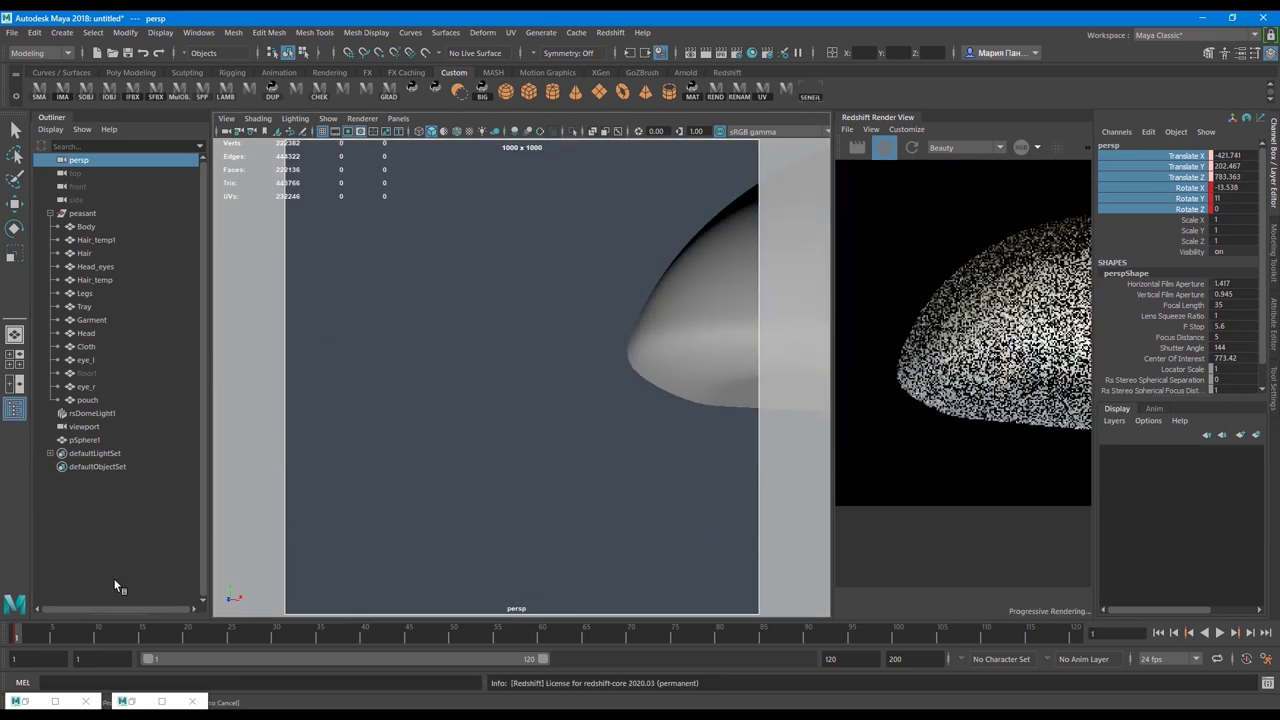
click(18, 638)
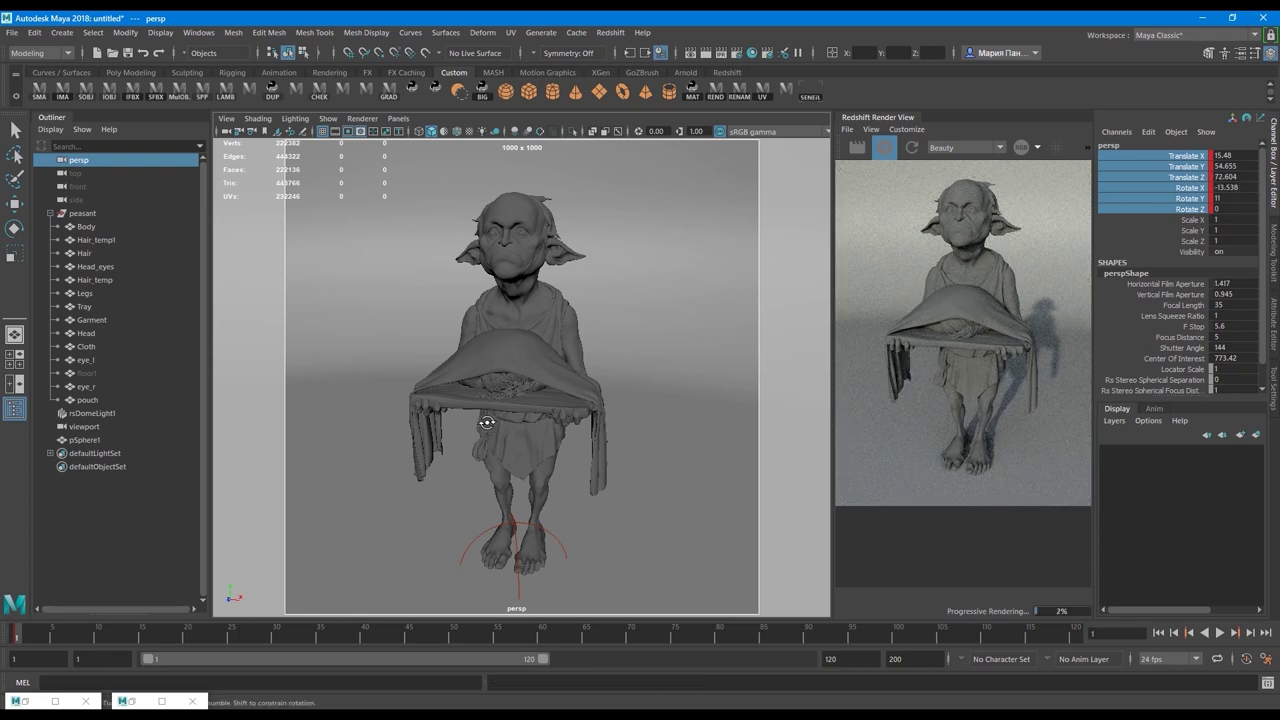
alt+drag(487, 422, 707, 348)
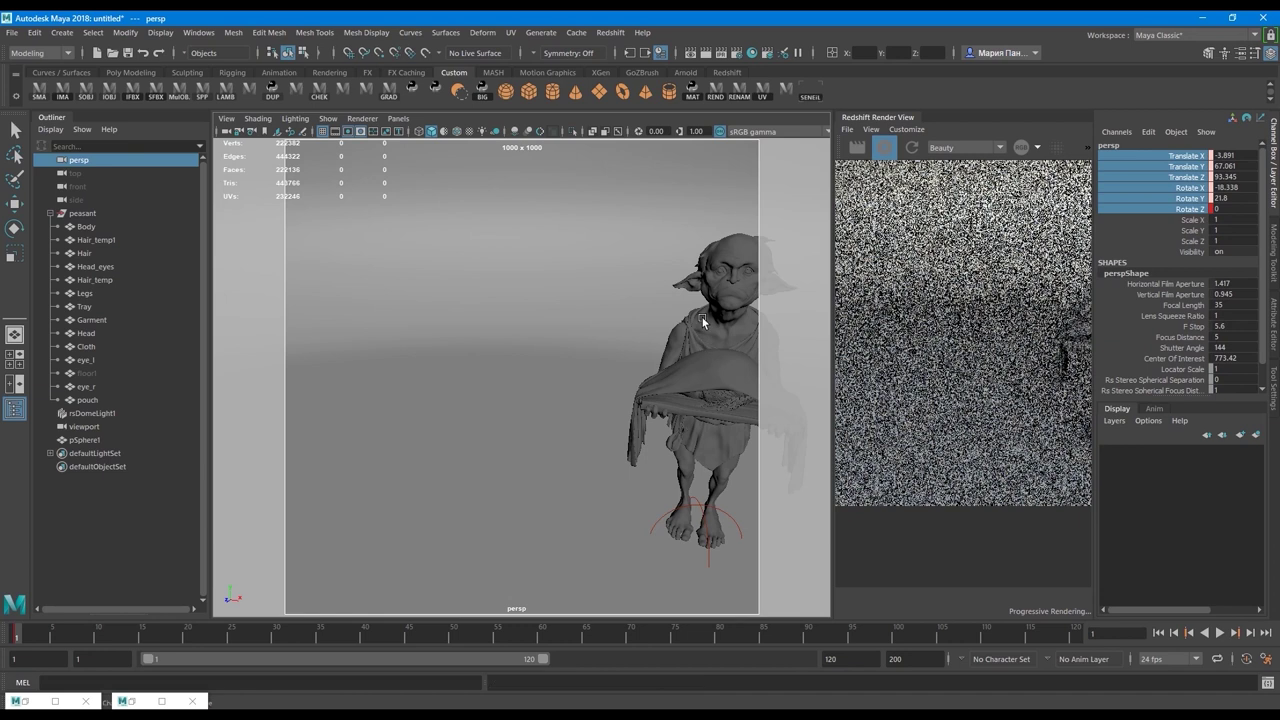
Frame the full goblin character in the persp camera and key the camera's translate and rotate channels
click(702, 317)
key(f)
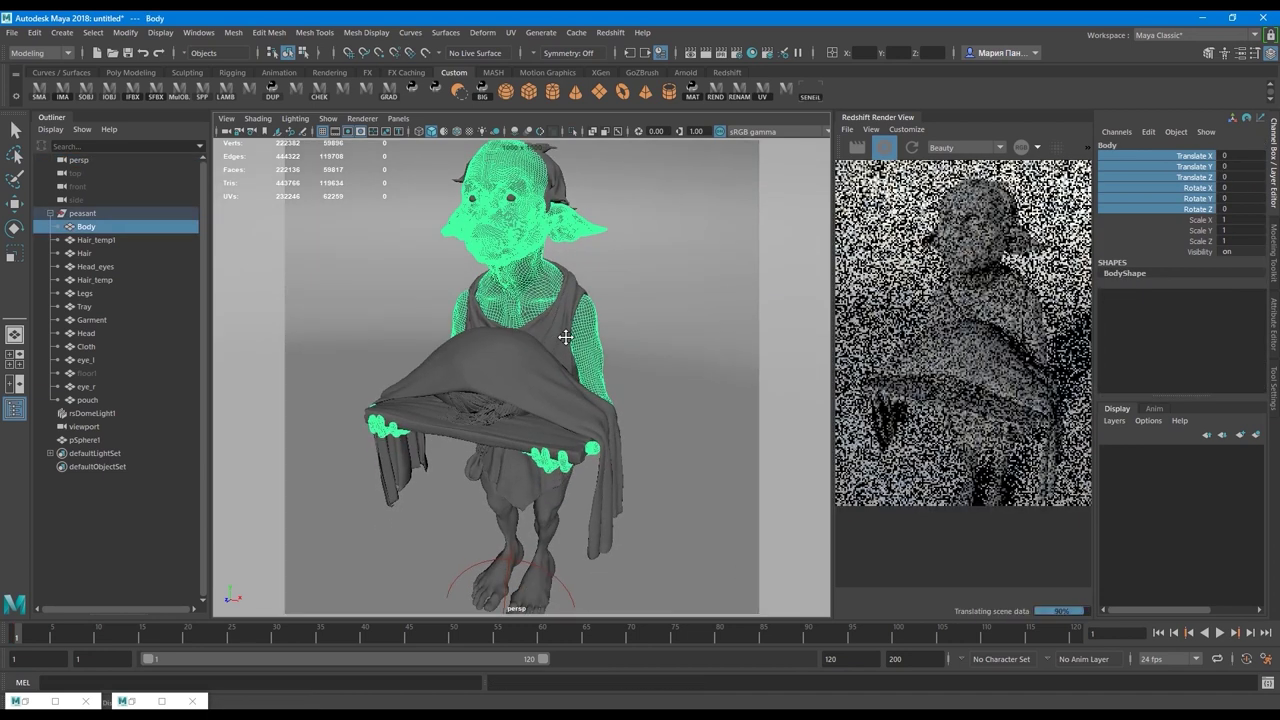
alt+middle_drag(565, 337, 537, 337)
alt+right_drag(537, 337, 540, 311)
alt+drag(540, 311, 566, 340)
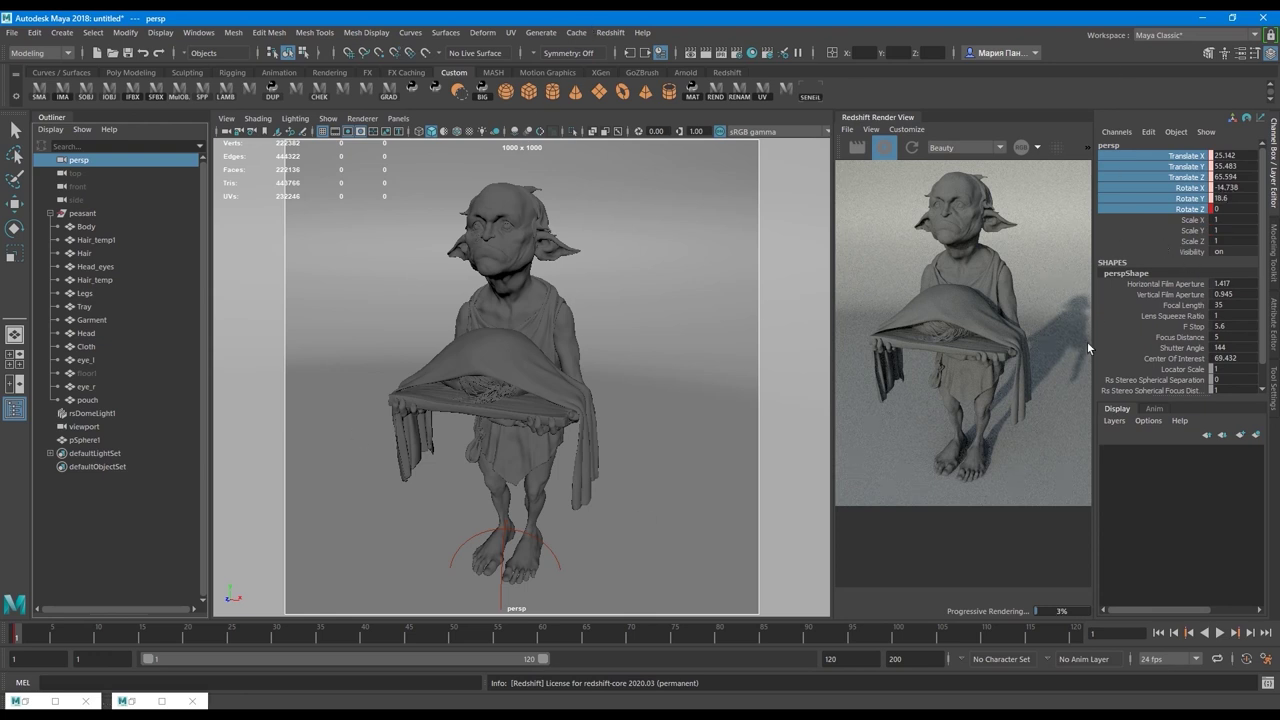
right_click(1186, 188)
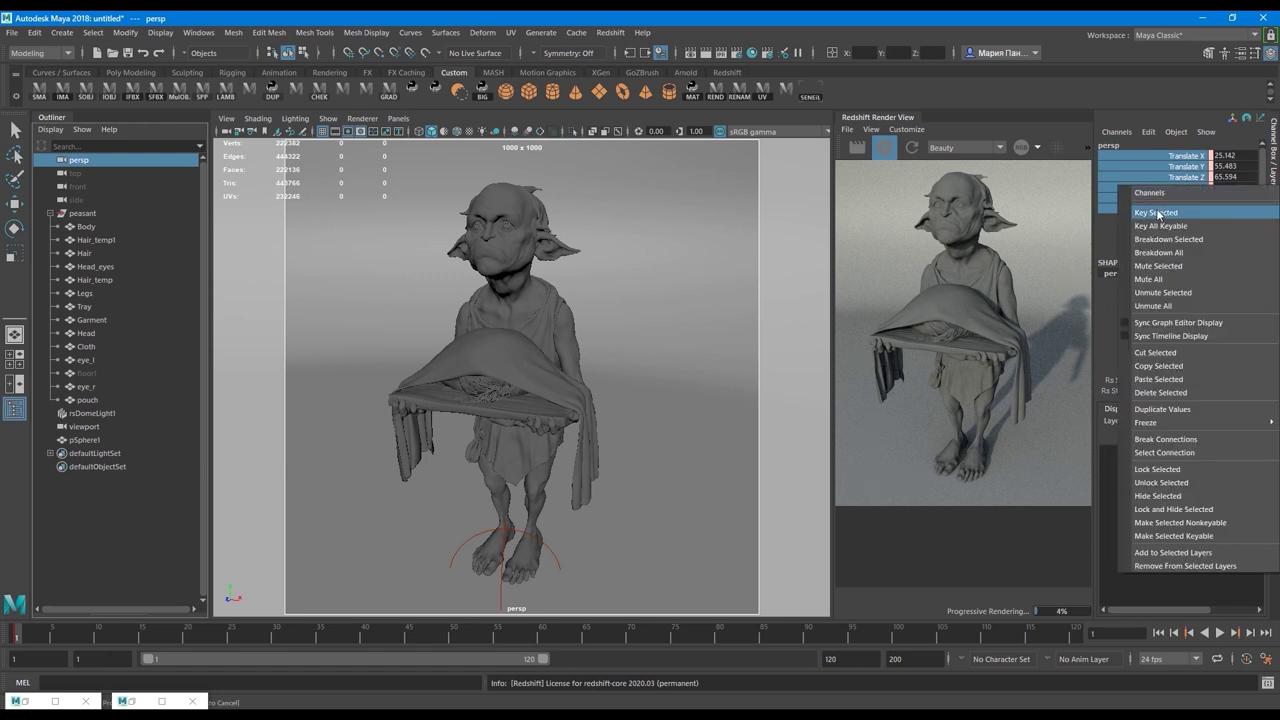
click(1157, 213)
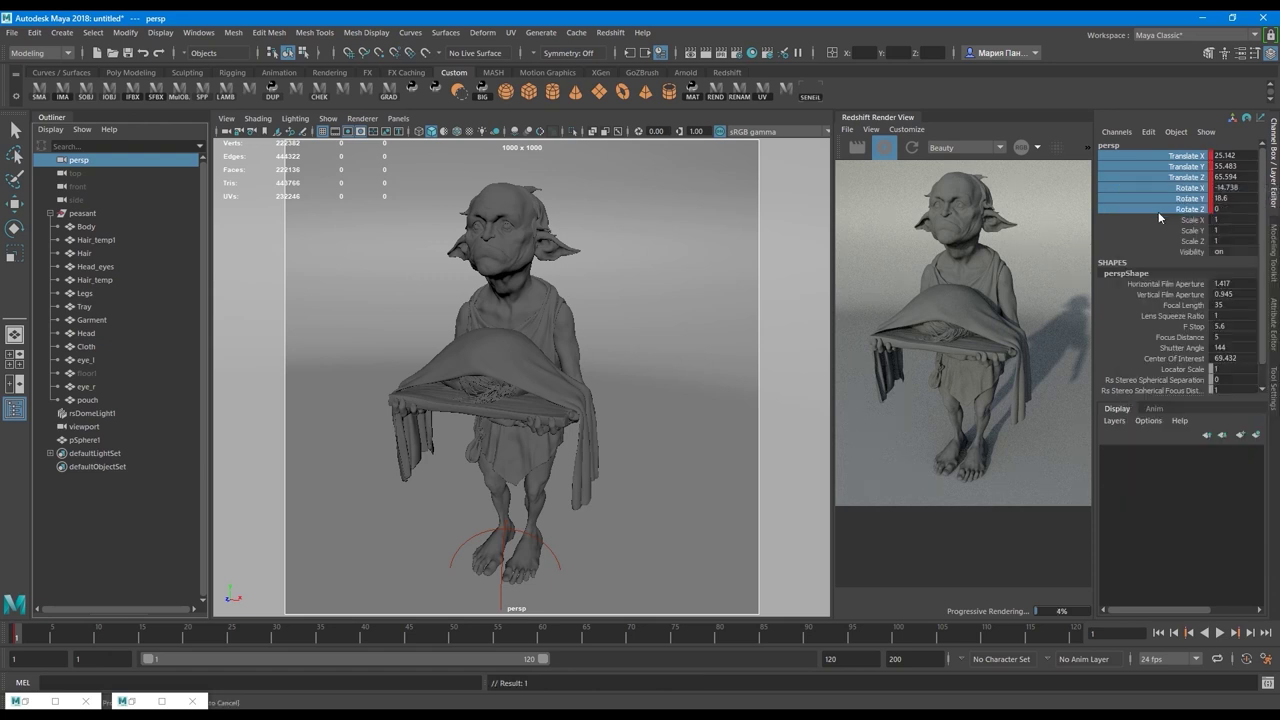
Look through the camera named viewport in the scene view and widen the Redshift Render View beside it
click(398, 118)
mouse_move(421, 134)
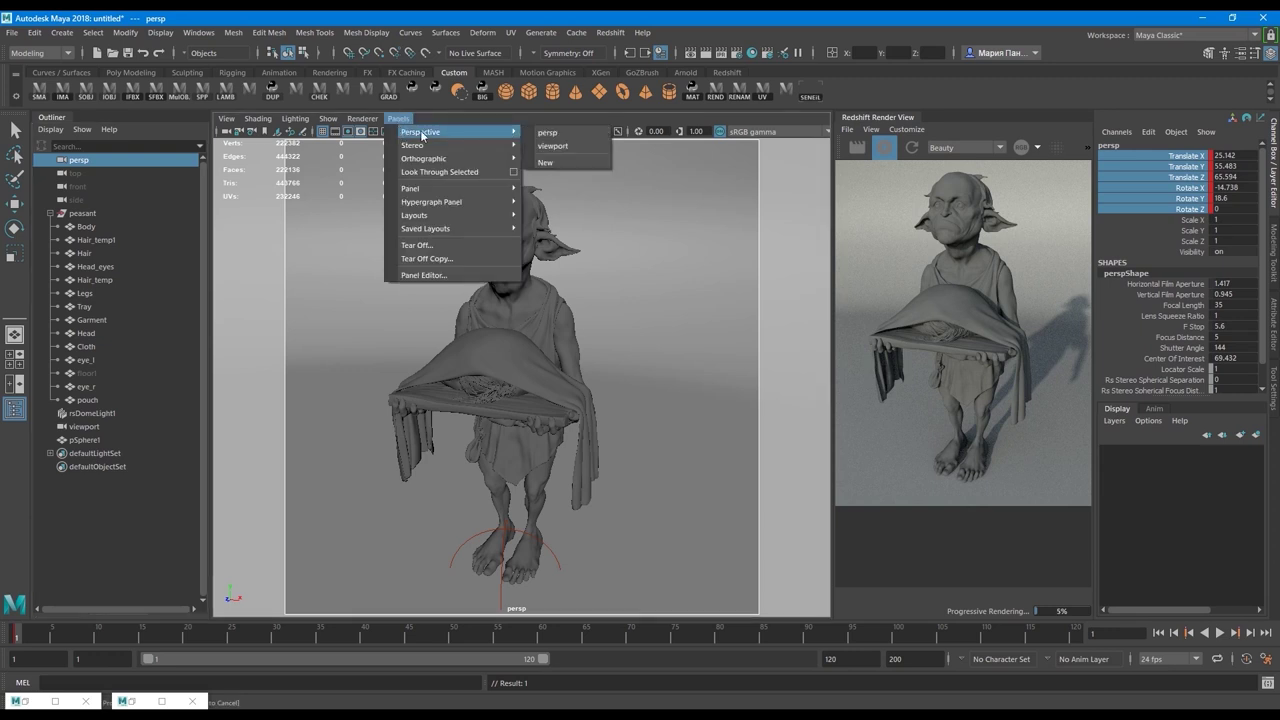
click(552, 146)
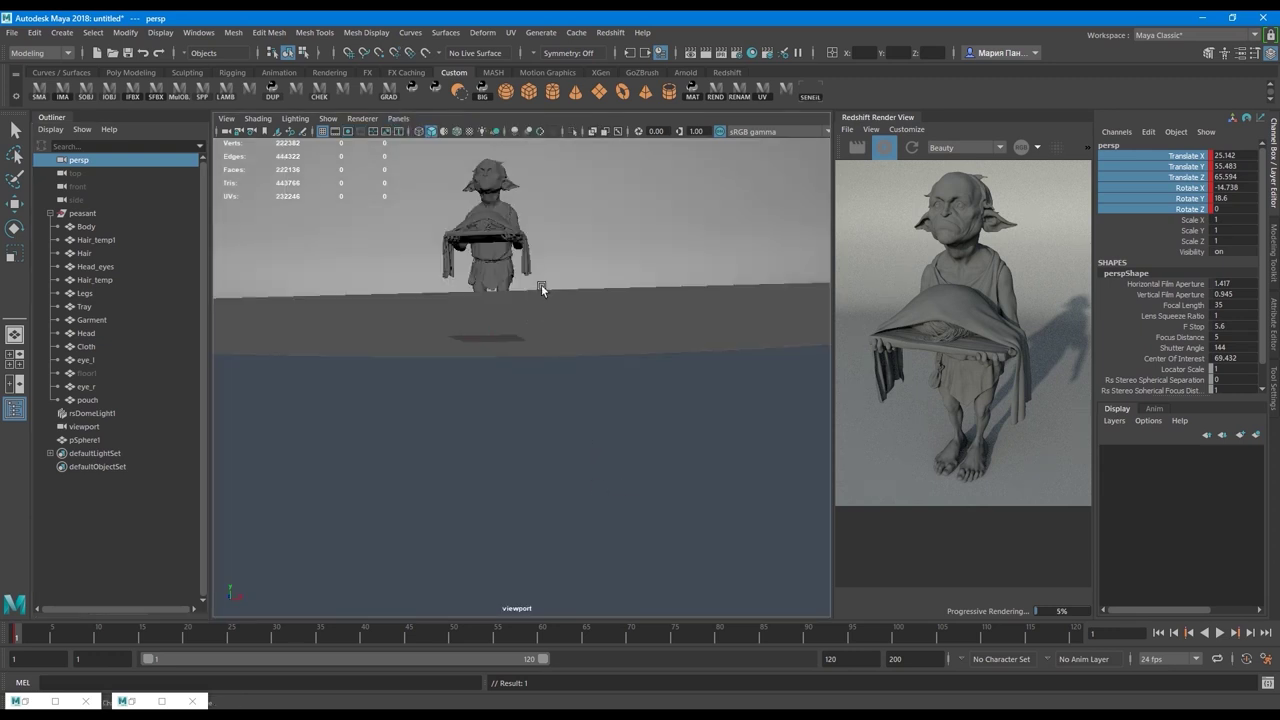
alt+drag(541, 288, 566, 338)
alt+drag(566, 237, 575, 402)
scroll(566, 388, down, 2)
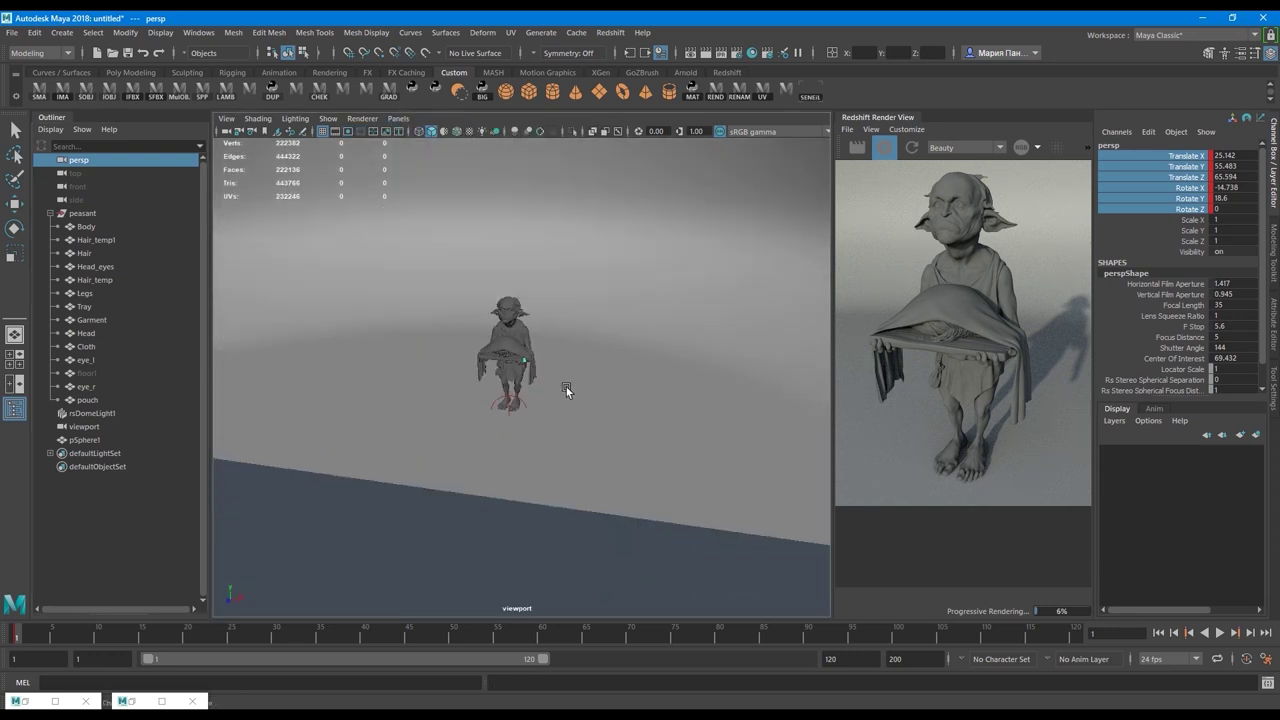
drag(835, 410, 667, 420)
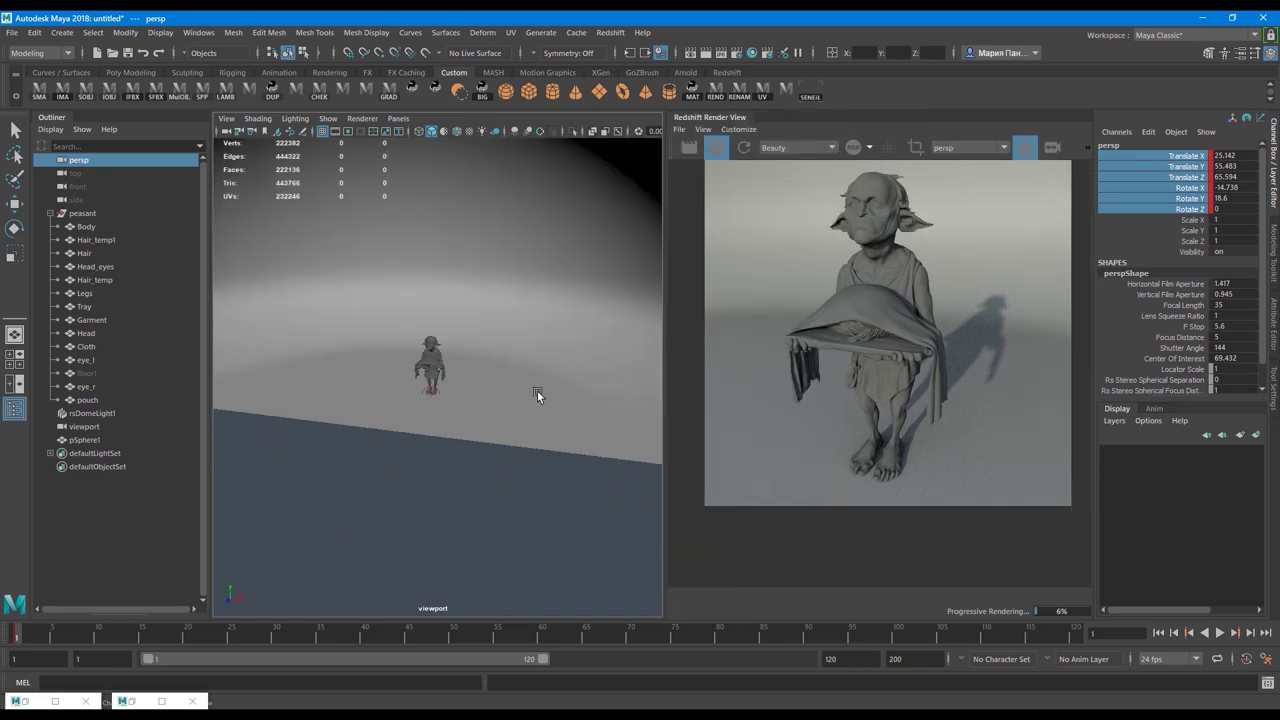
Select the dome mesh pSphere1, delete its construction history and freeze its transformations
scroll(530, 370, down, 5)
click(516, 330)
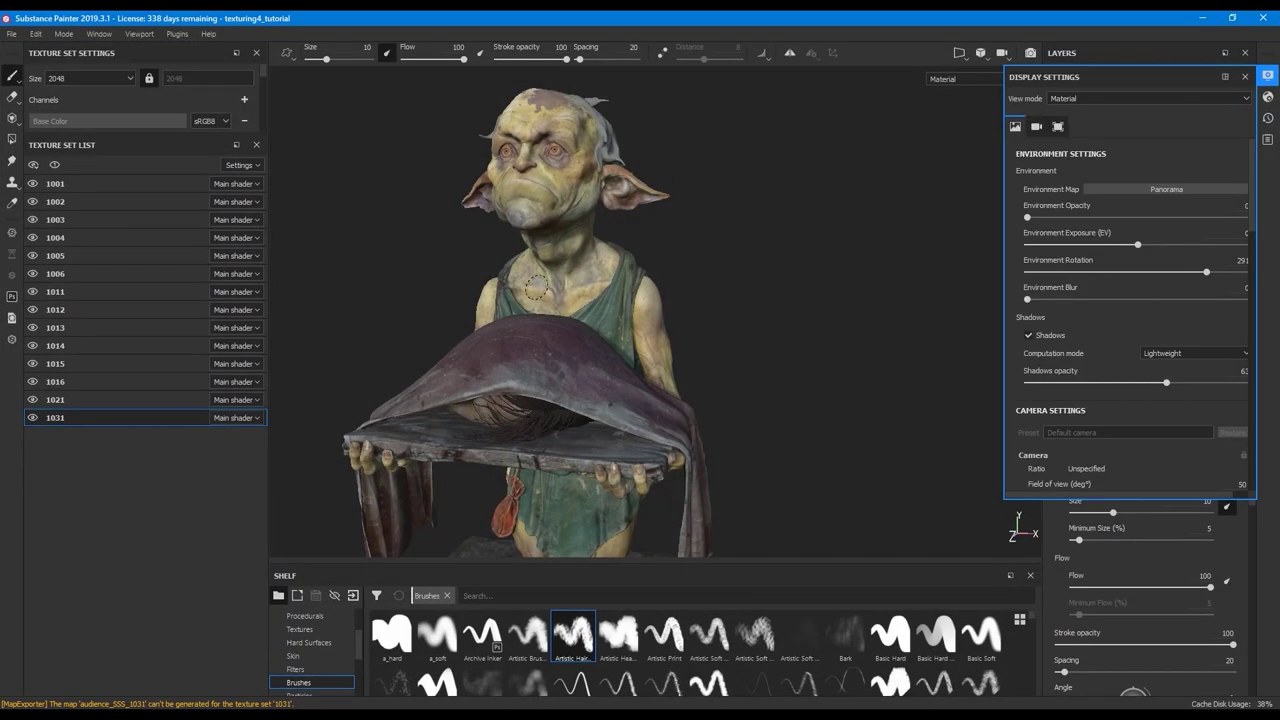
click(1203, 18)
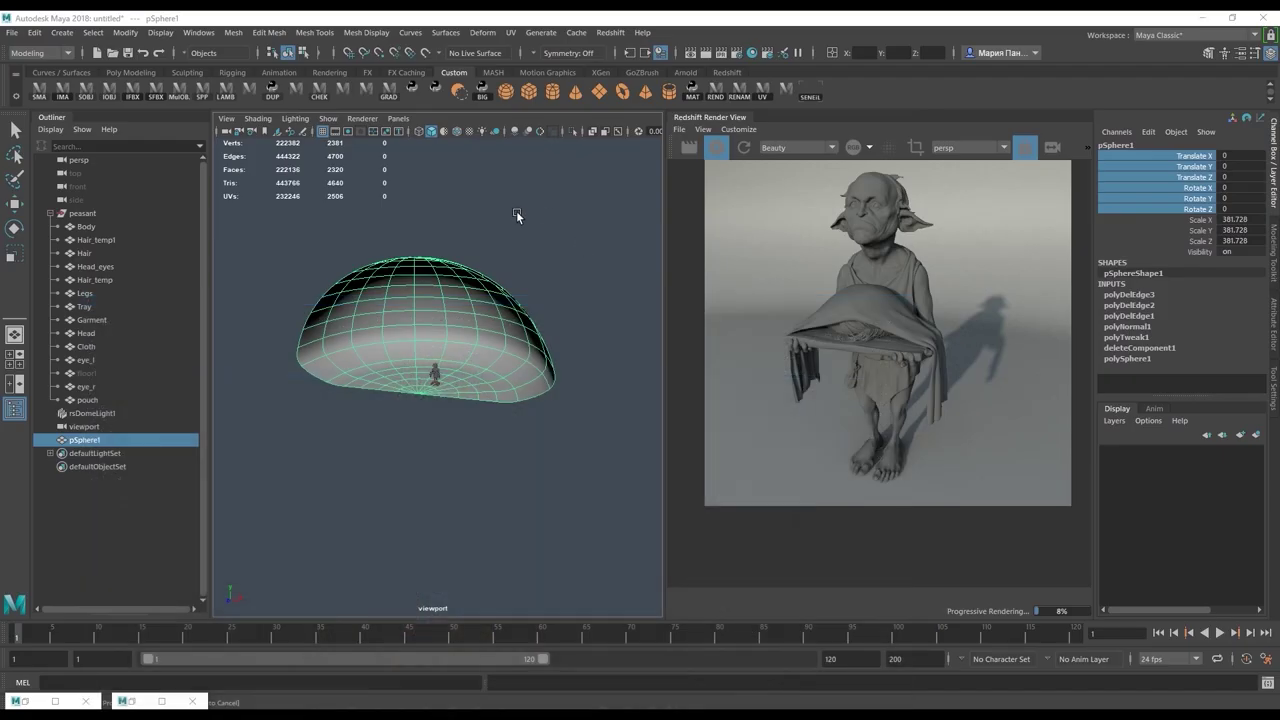
key(r)
key(ctrl+a)
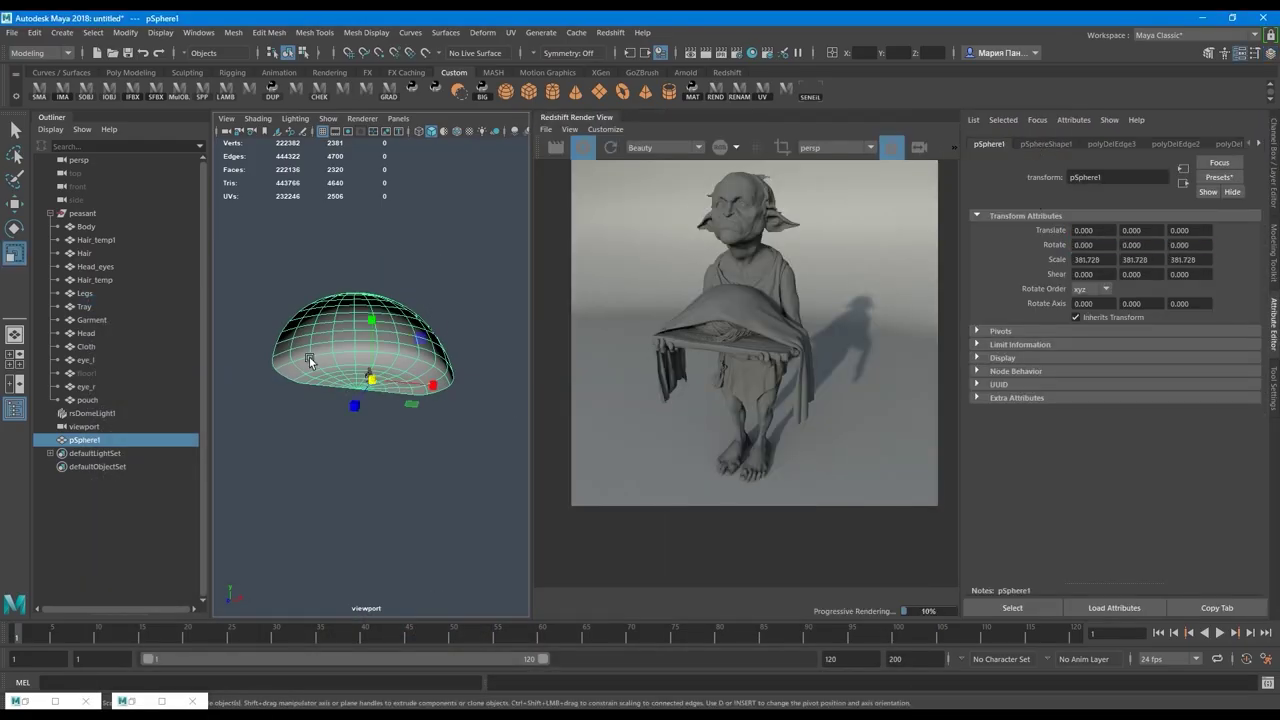
key(alt+shift+d)
key(alt+shift+f)
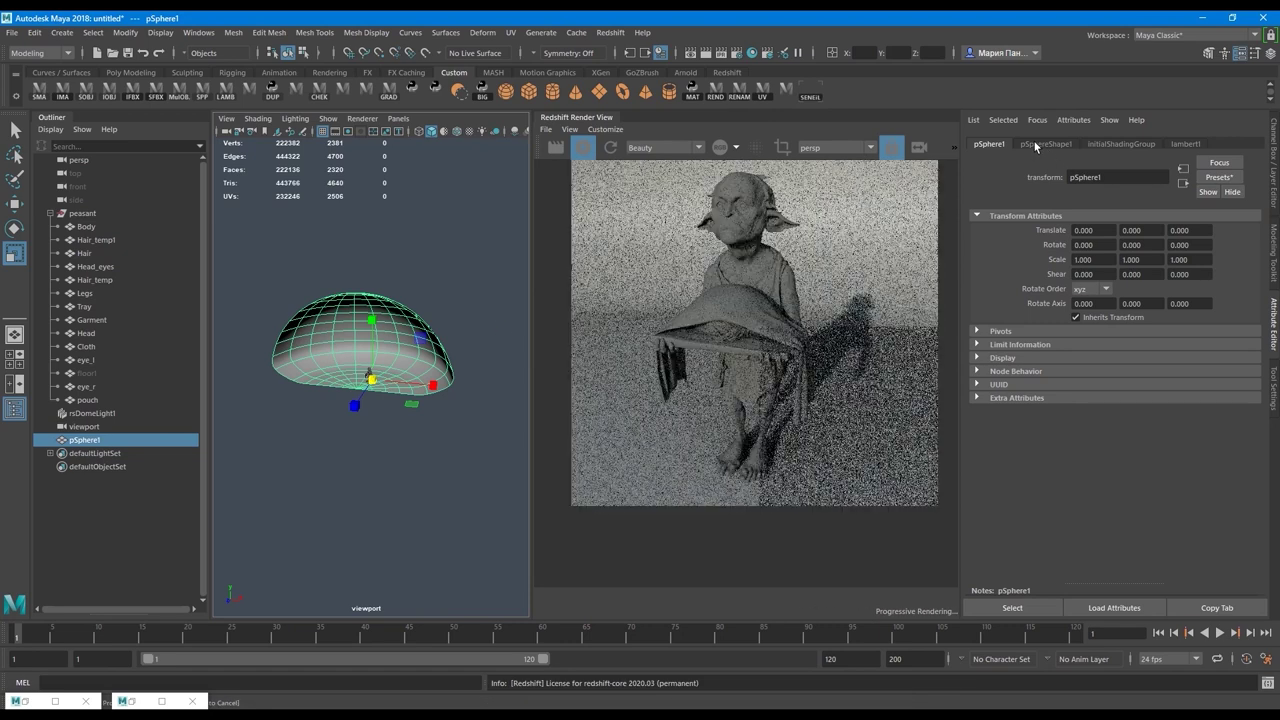
Disable Casts Shadows in the render stats of pSphereShape1
click(1042, 144)
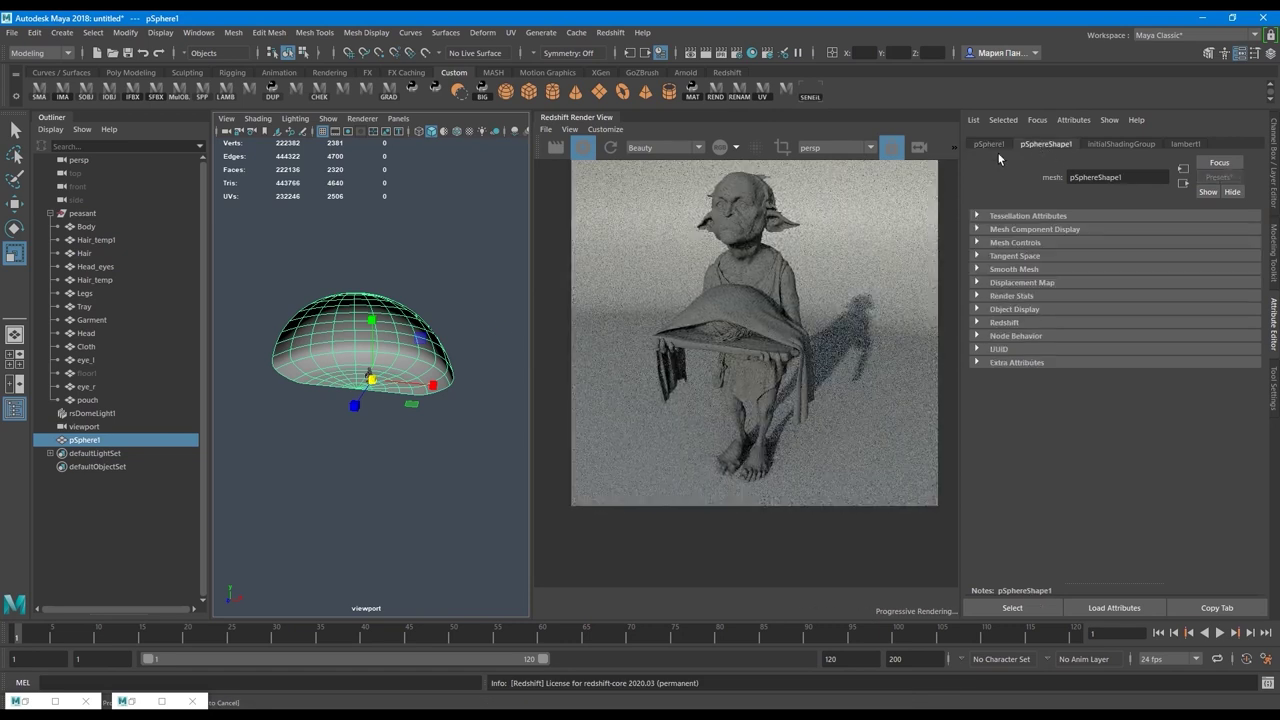
click(986, 297)
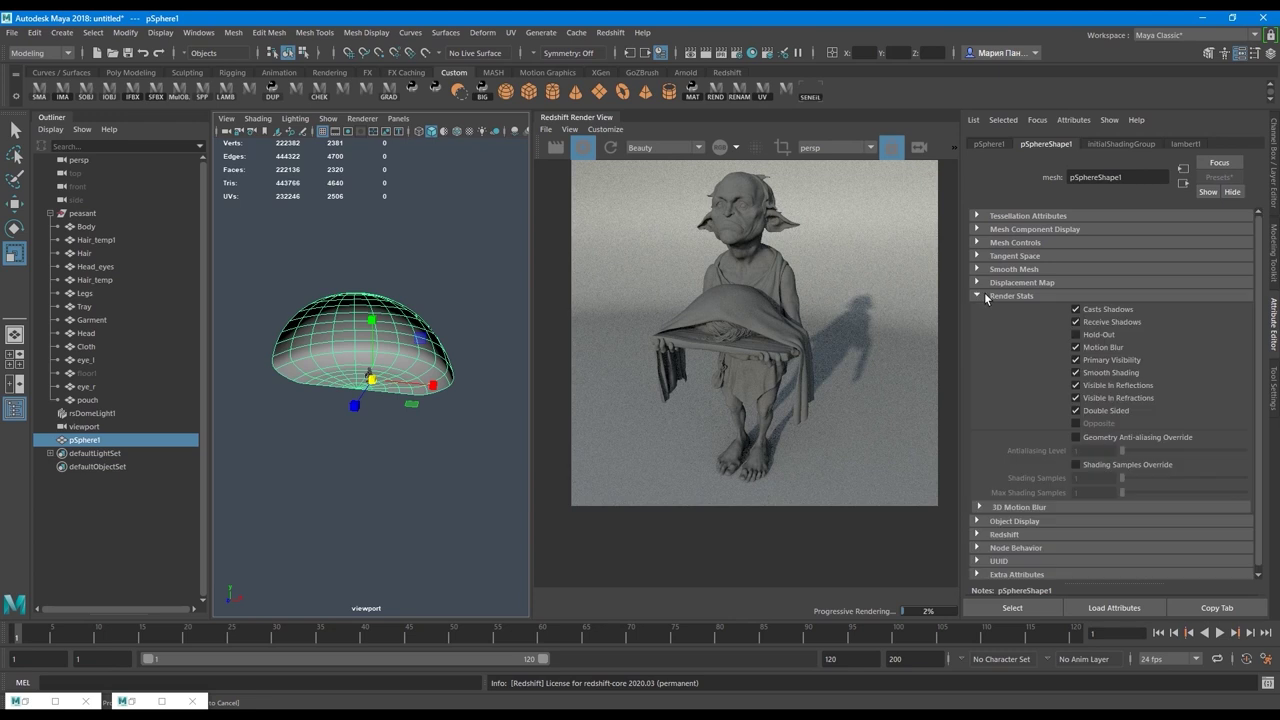
click(1075, 310)
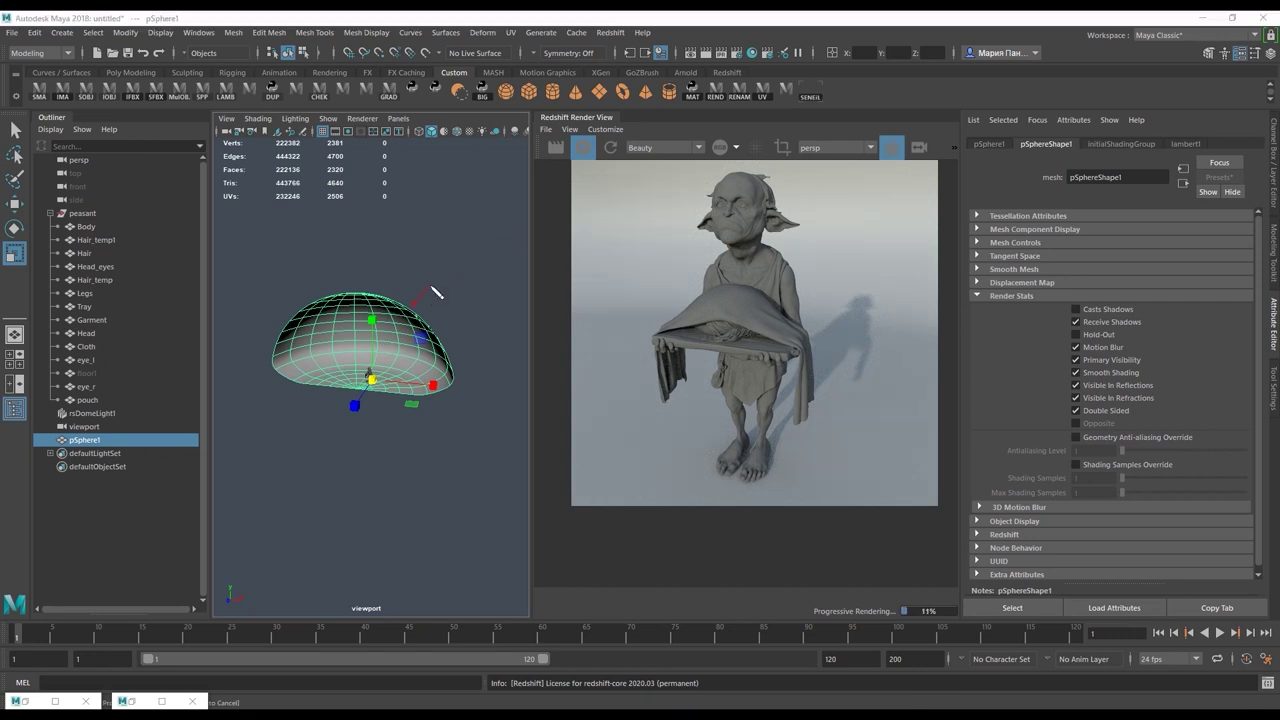
drag(432, 286, 390, 338)
drag(467, 298, 406, 351)
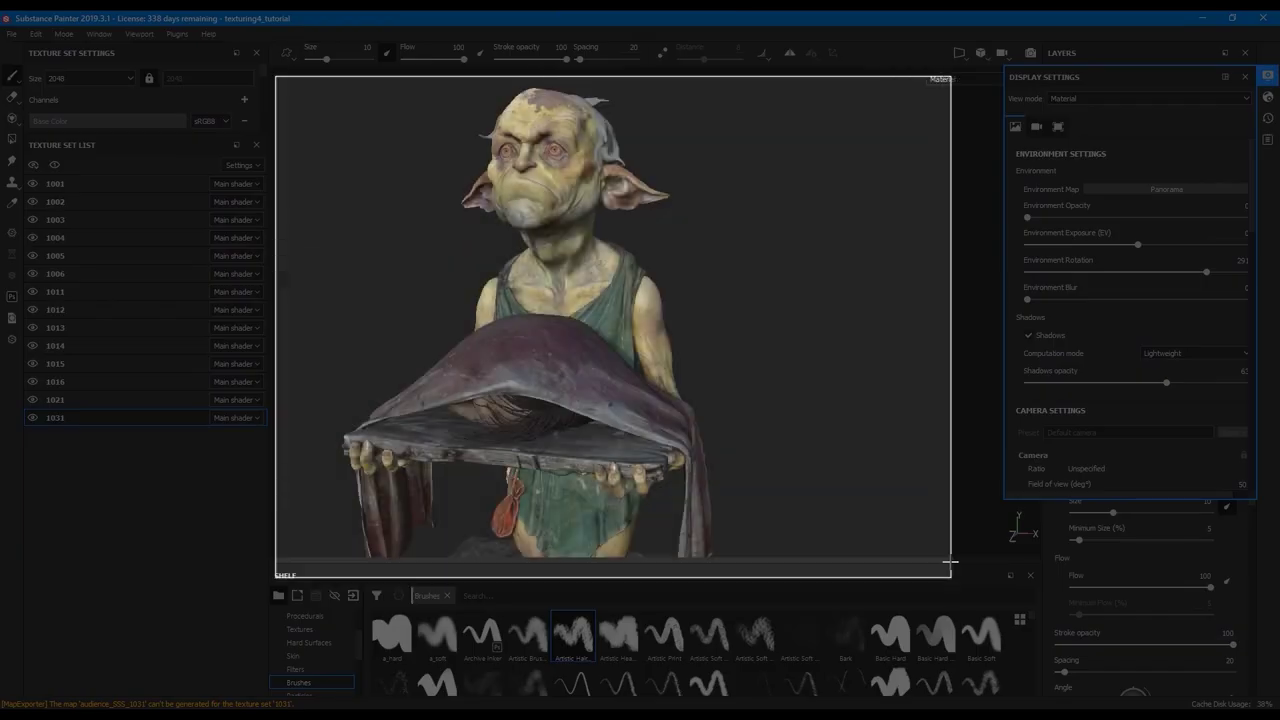
Capture a screen snip of the textured goblin in the Substance Painter viewport
drag(950, 562, 958, 560)
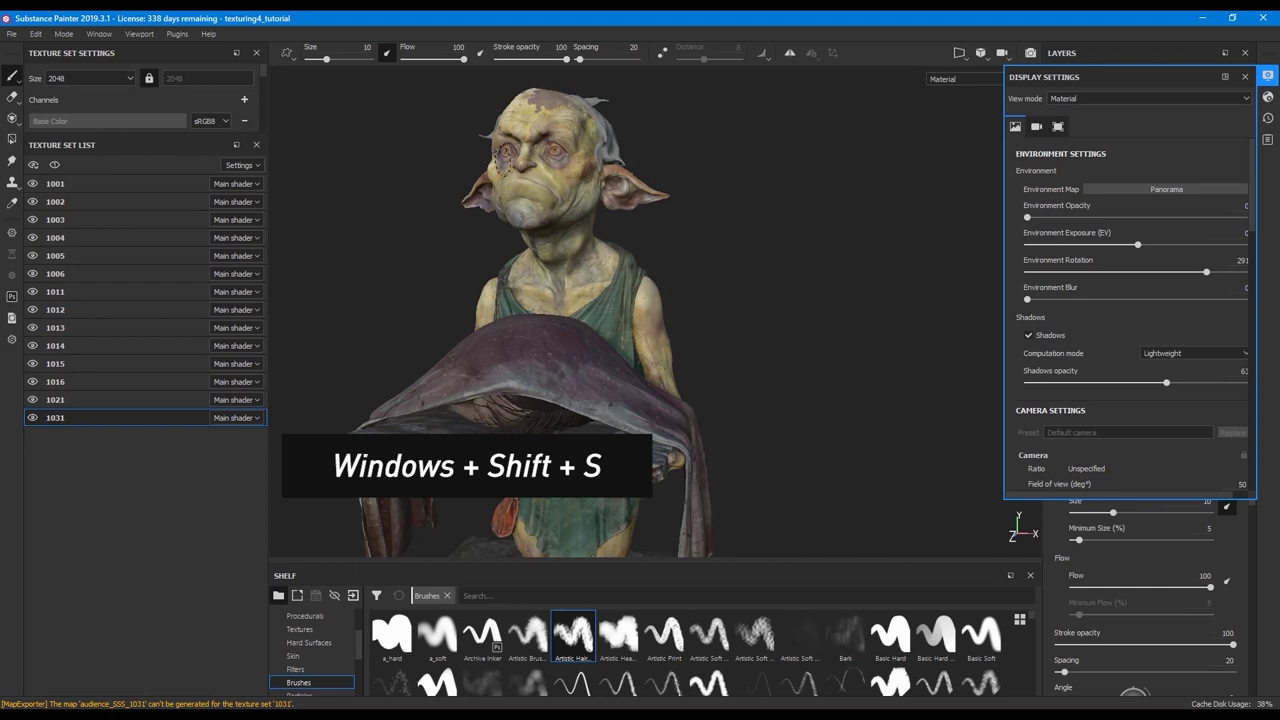
key(super+shift+s)
drag(264, 71, 976, 555)
Switch to the PureRef reference board, paste the captured goblin image and place it among the references
key(alt+Tab)
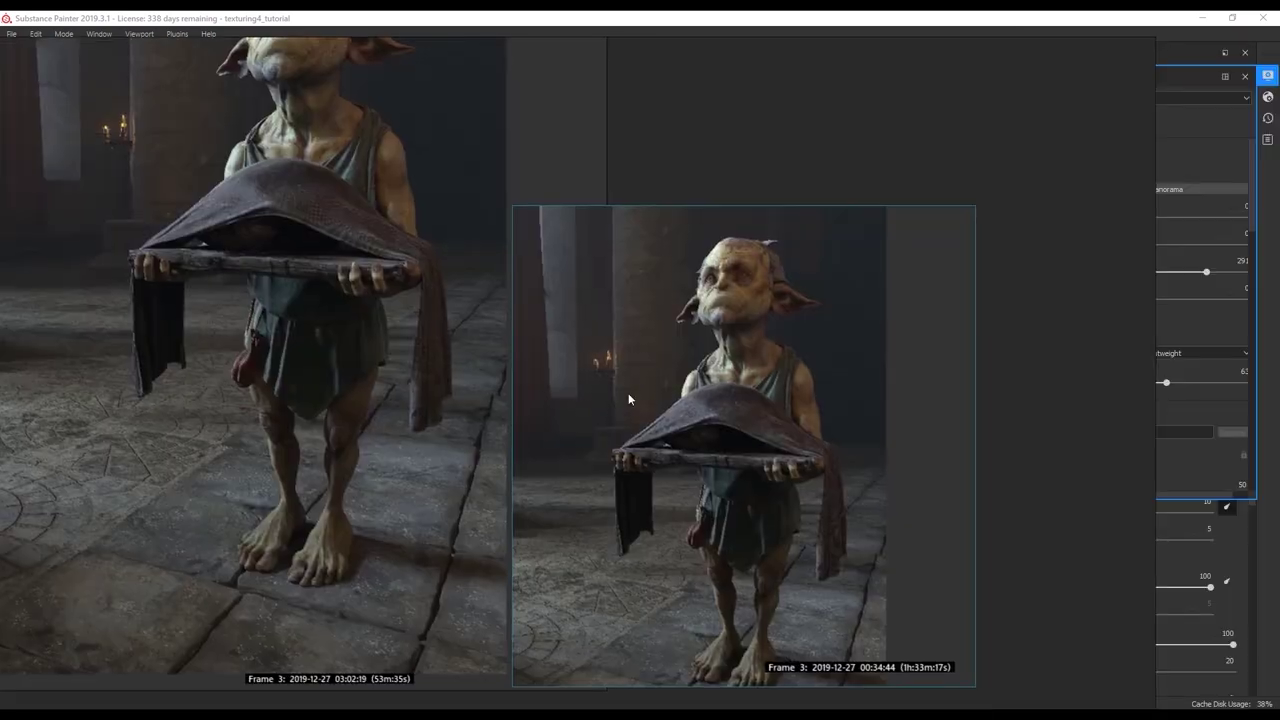
scroll(670, 314, down, 5)
key(ctrl+v)
drag(331, 364, 188, 361)
click(1093, 12)
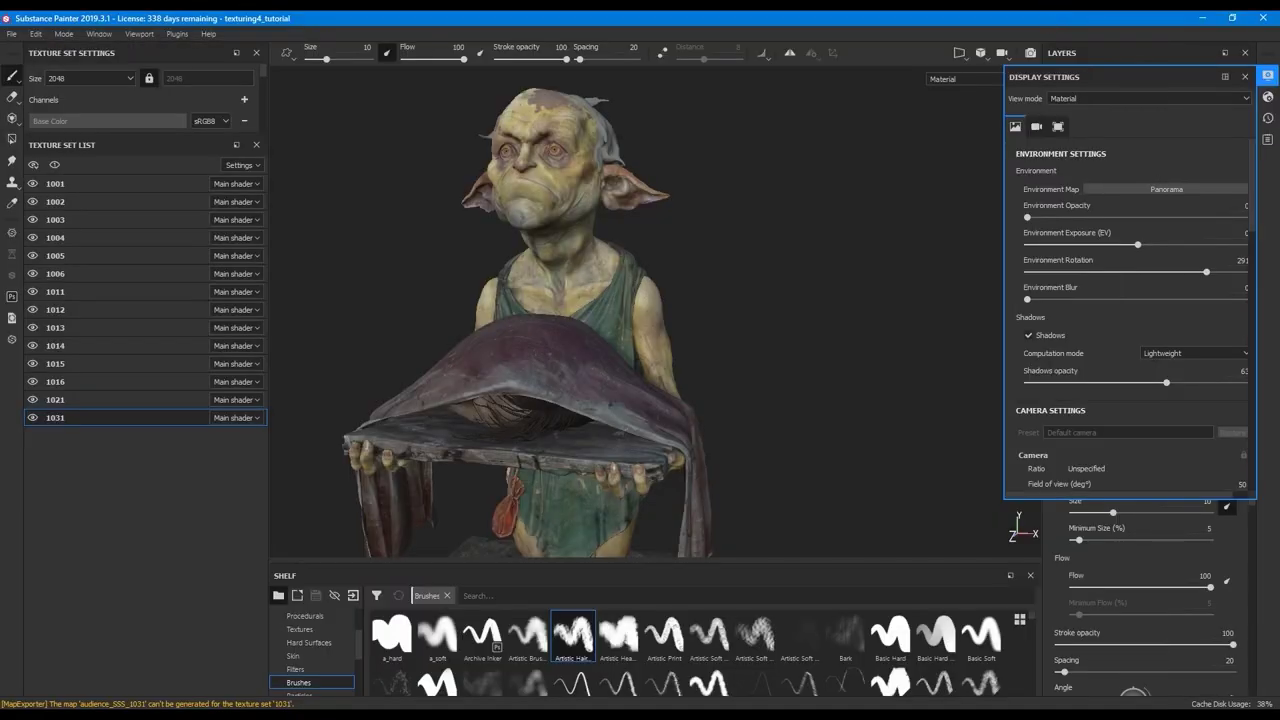
Close Substance Painter with the project saved and inspect the GPU memory usage in Task Manager
click(1263, 18)
click(530, 383)
key(ctrl+shift+Escape)
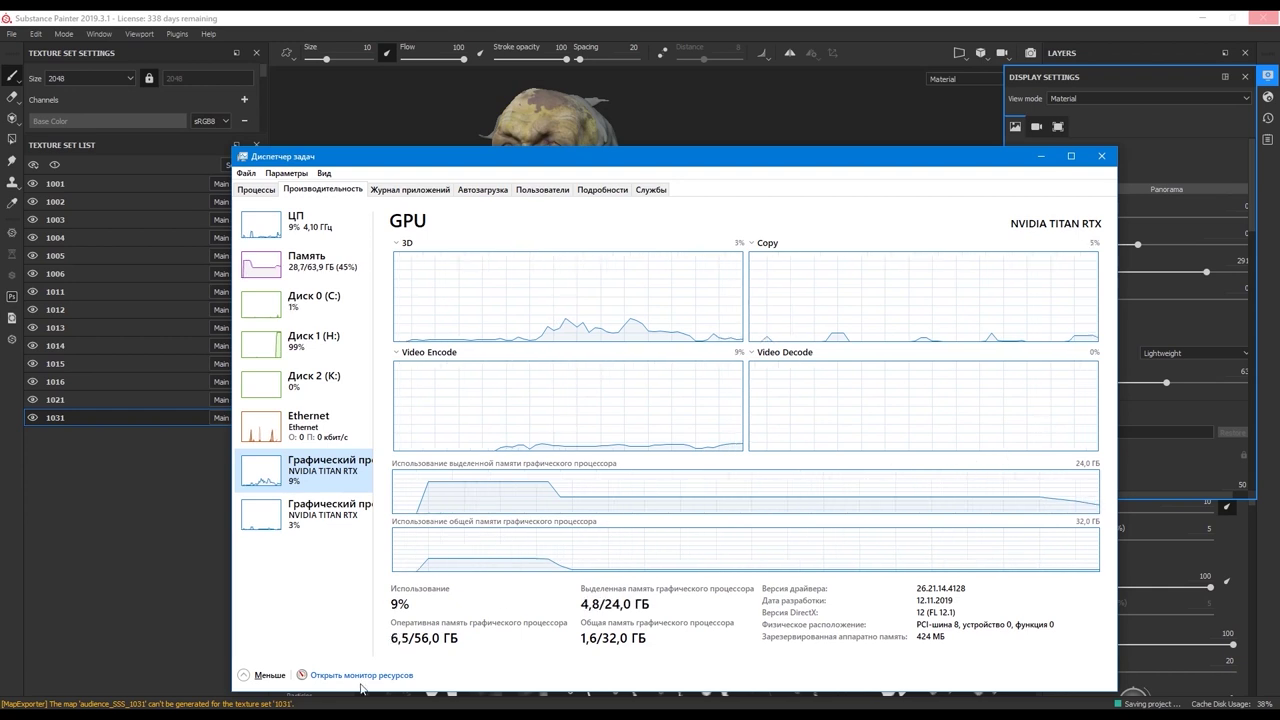
key(super)
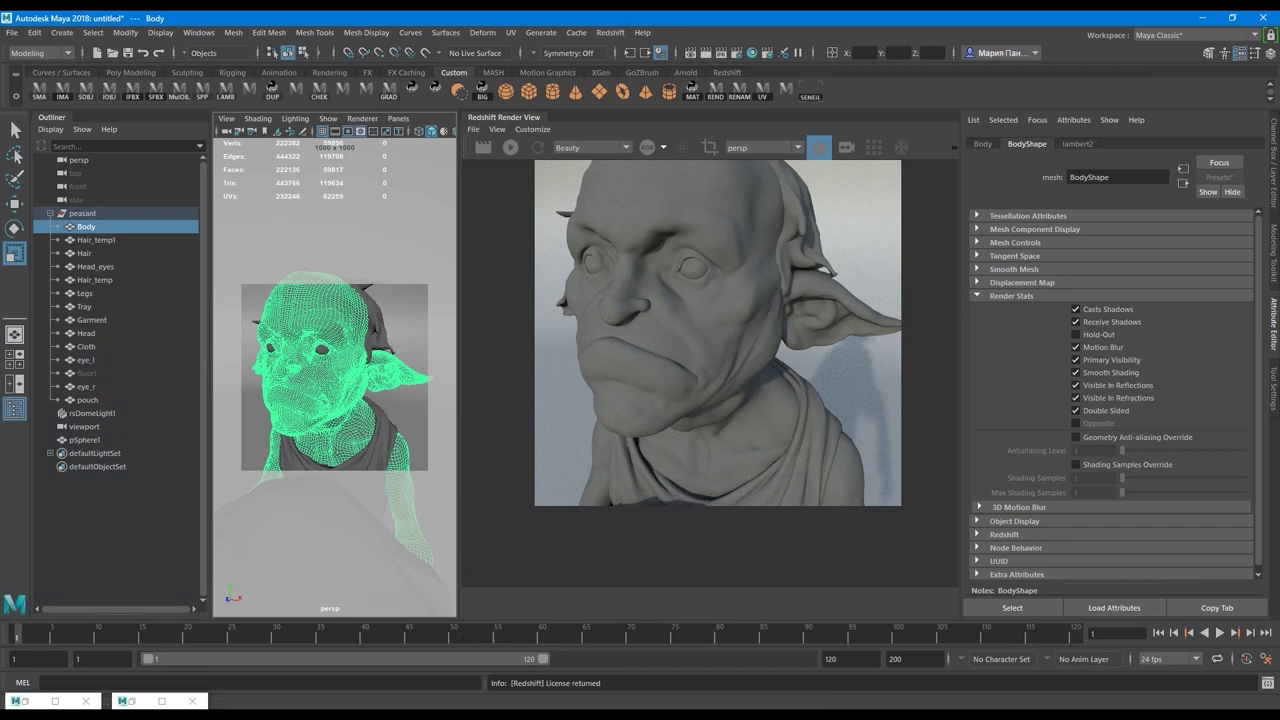
scroll(1110, 392, down, 1)
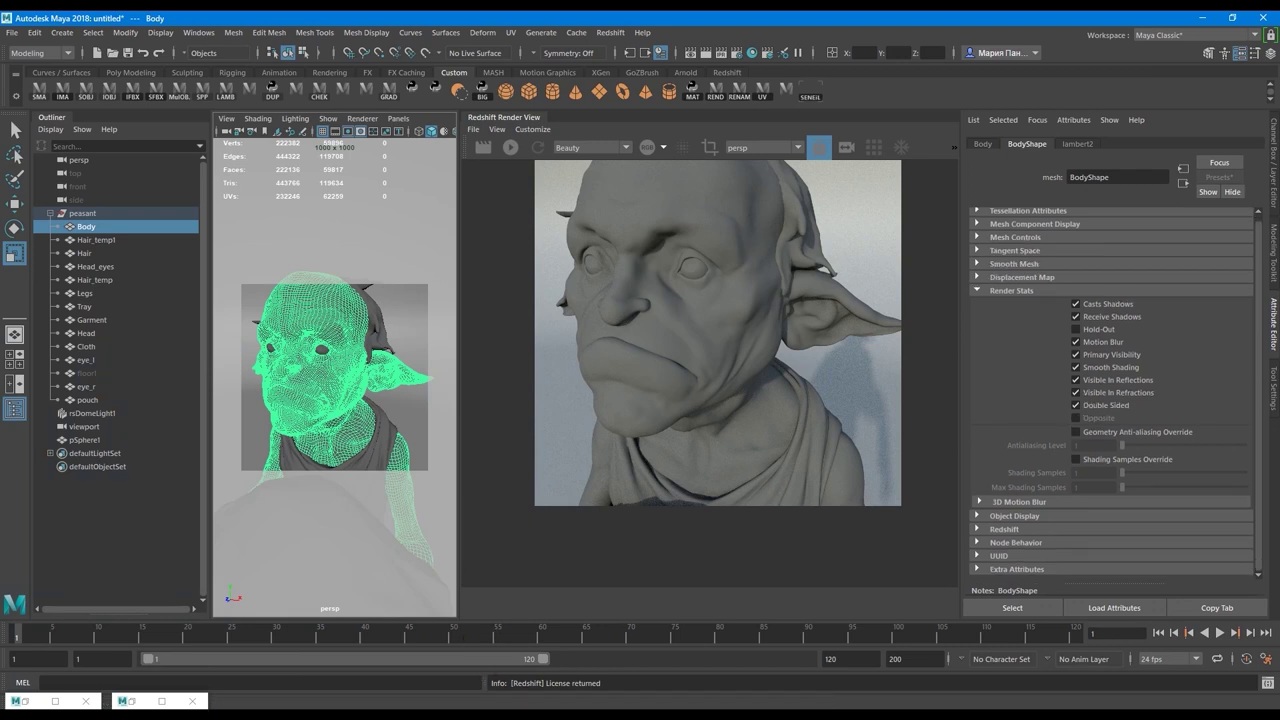
key(super)
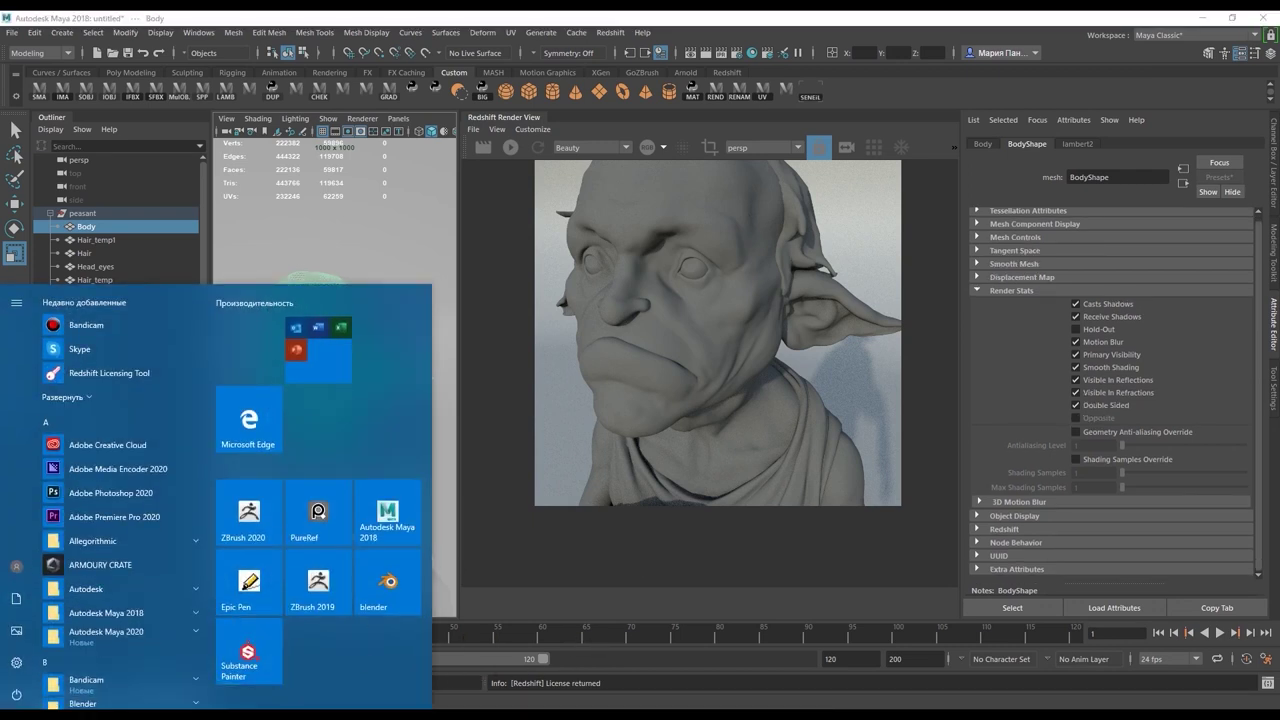
click(591, 699)
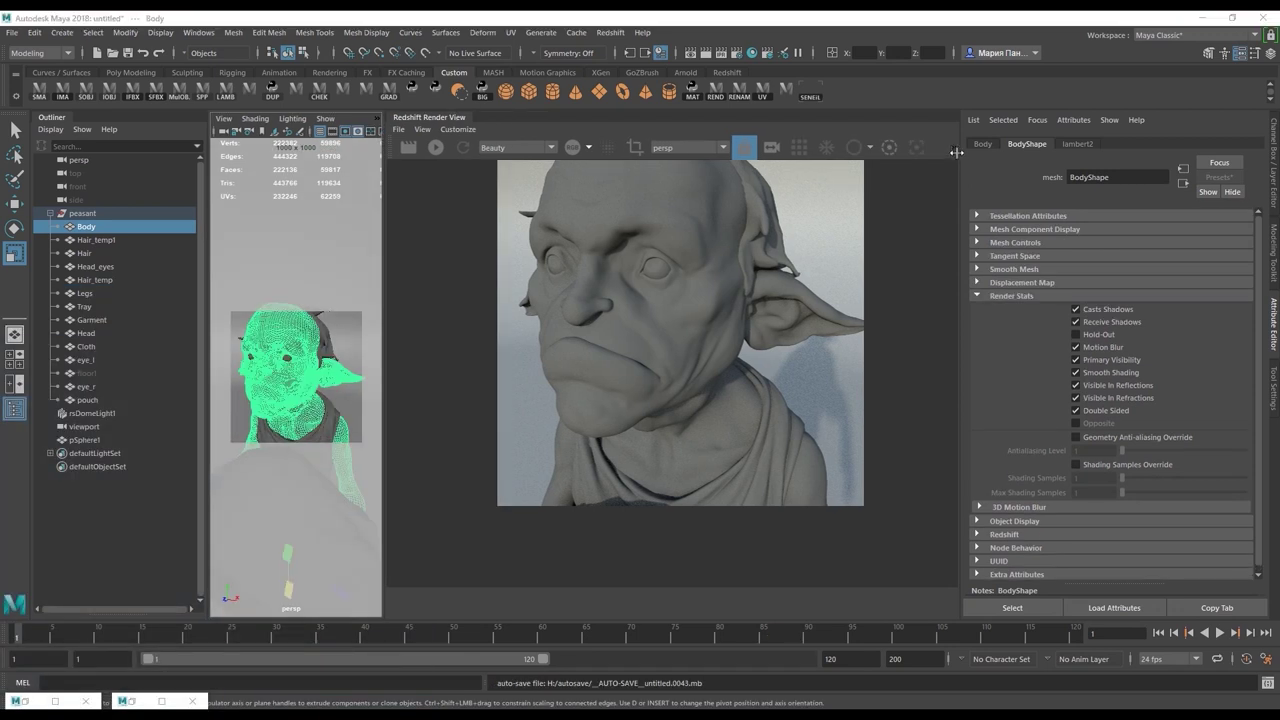
Take three snapshots of the goblin head render in the Redshift Render View
click(954, 152)
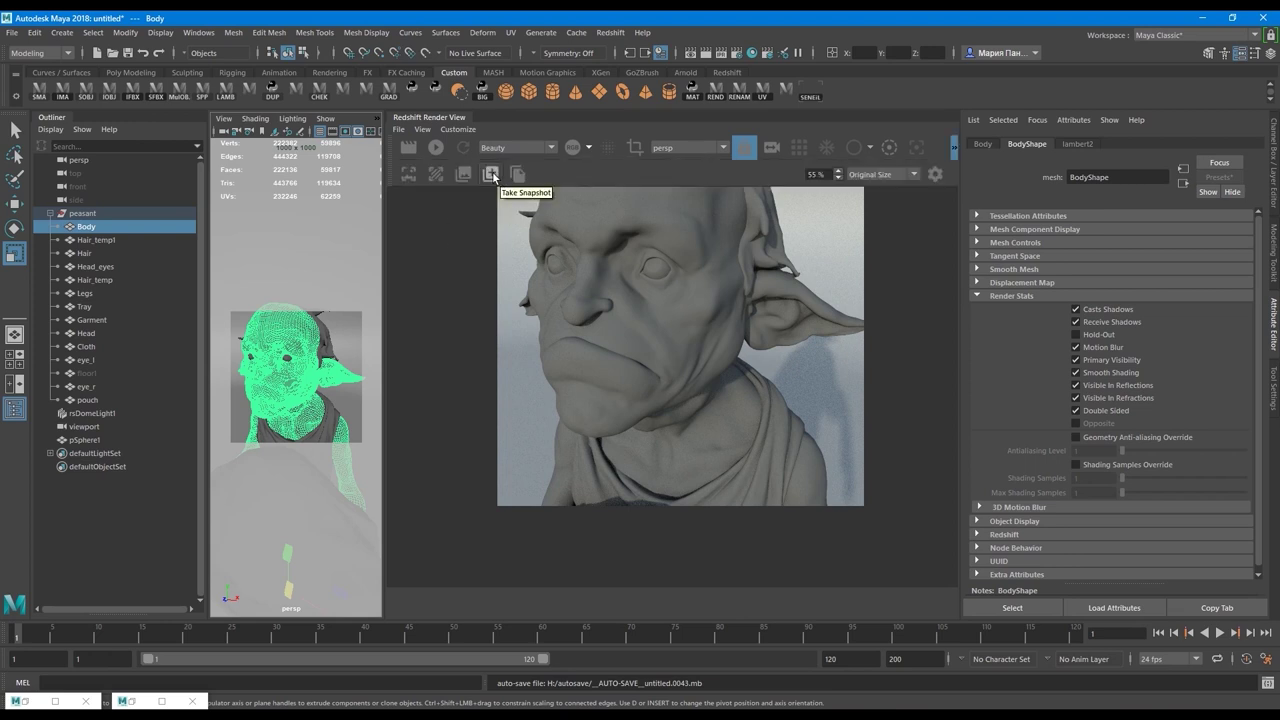
click(491, 175)
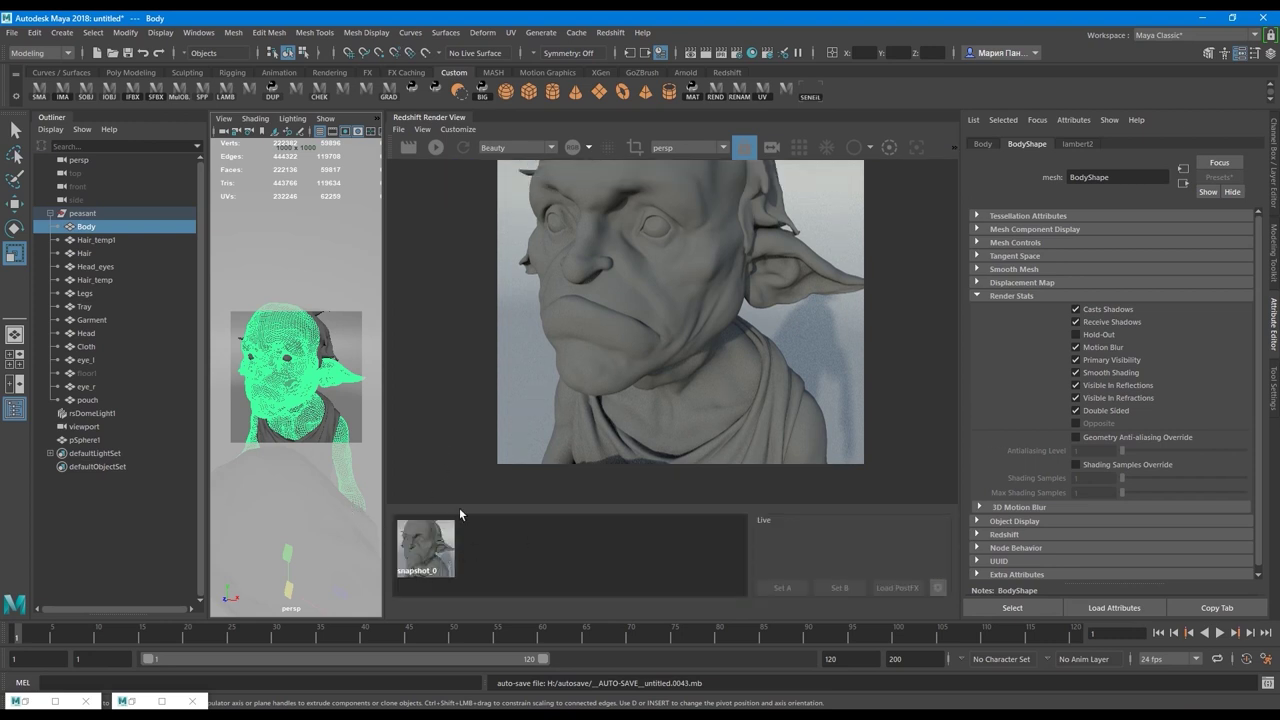
click(954, 148)
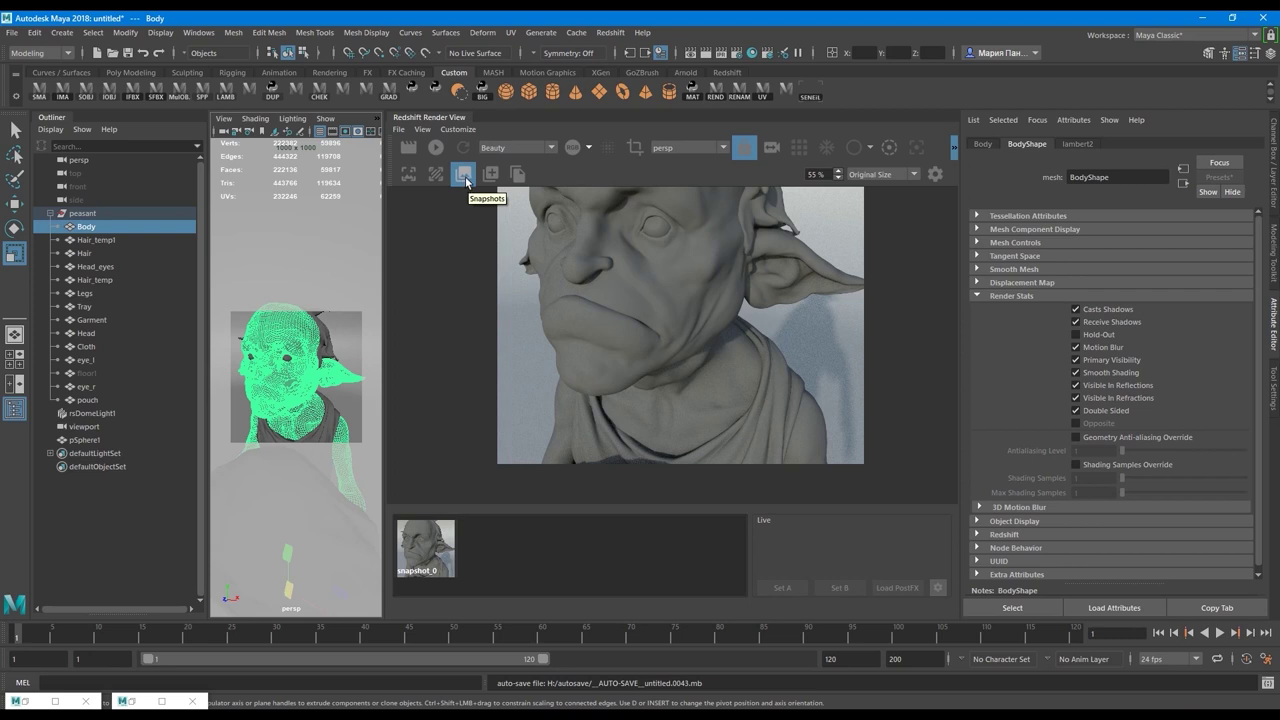
click(494, 178)
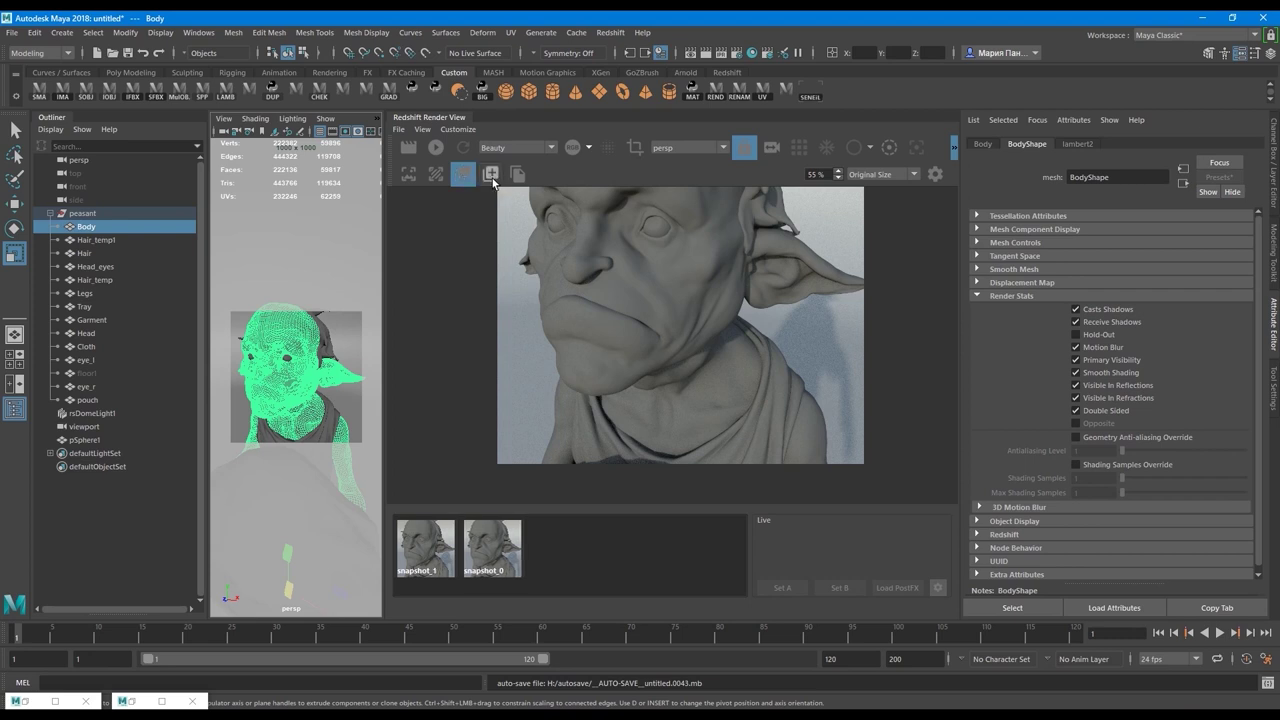
click(492, 178)
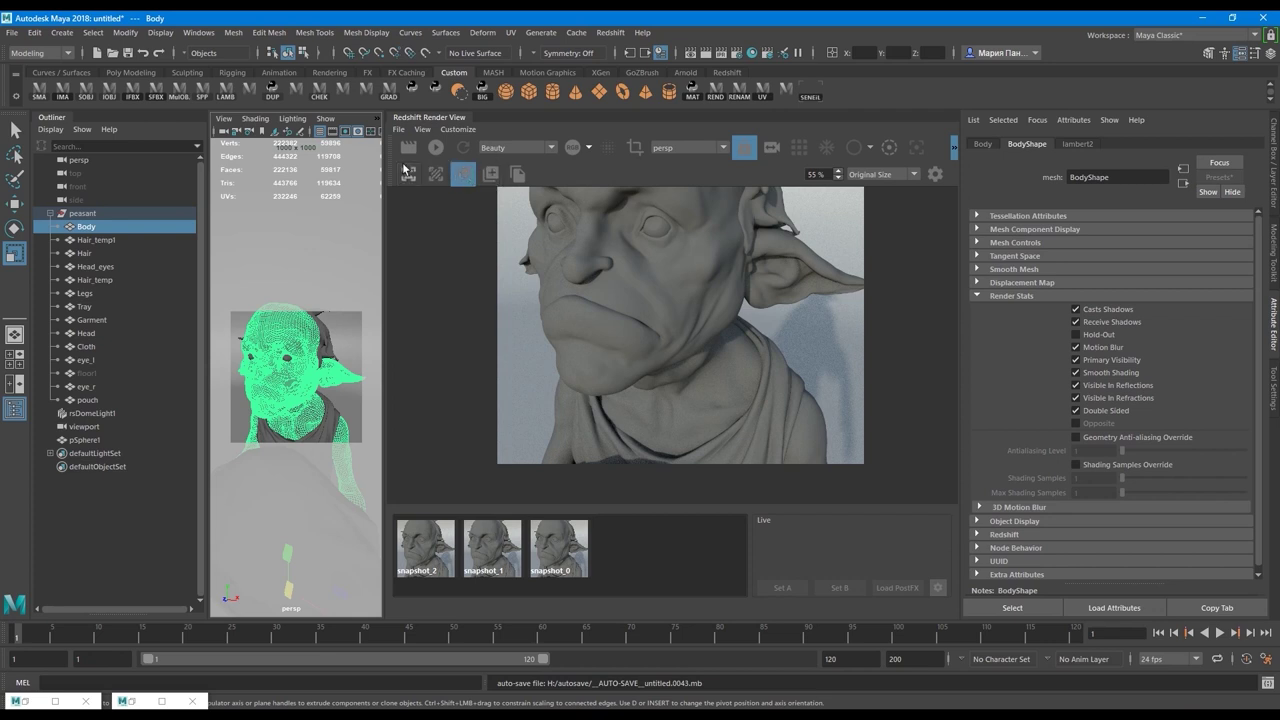
Hide the snapshot strip in the Redshift Render View and widen the persp scene view
click(408, 147)
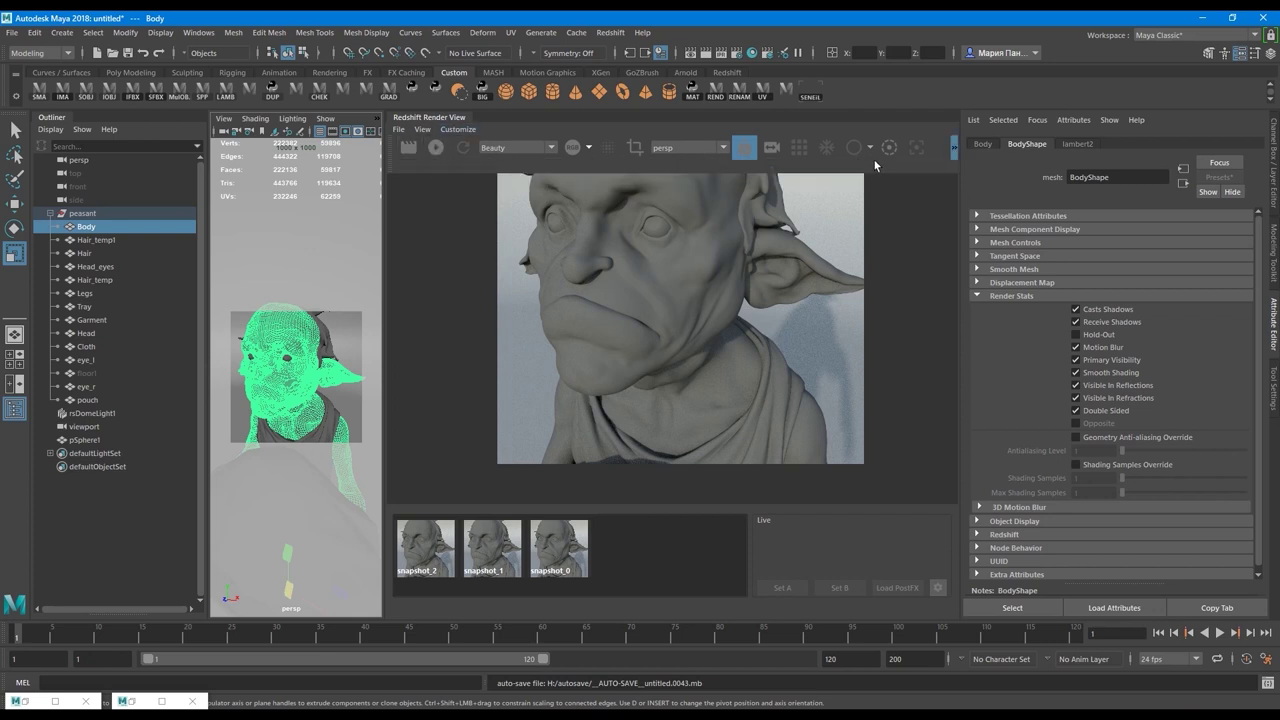
click(955, 147)
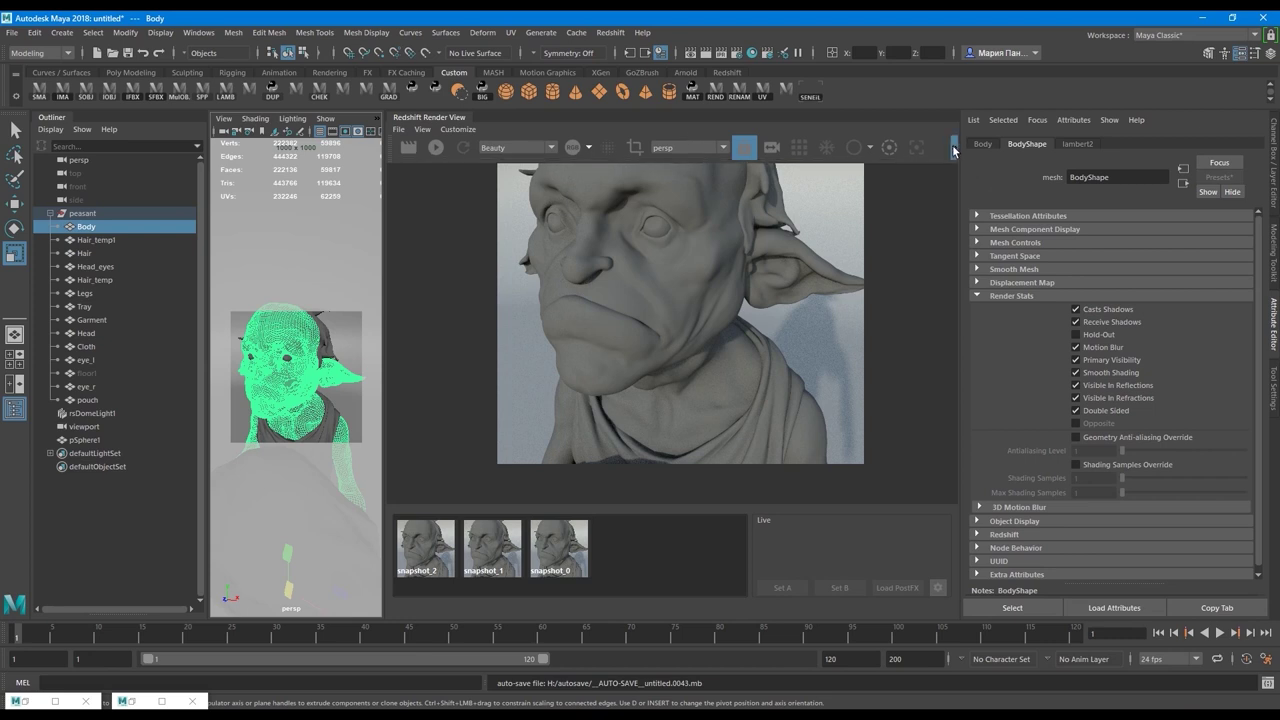
click(464, 175)
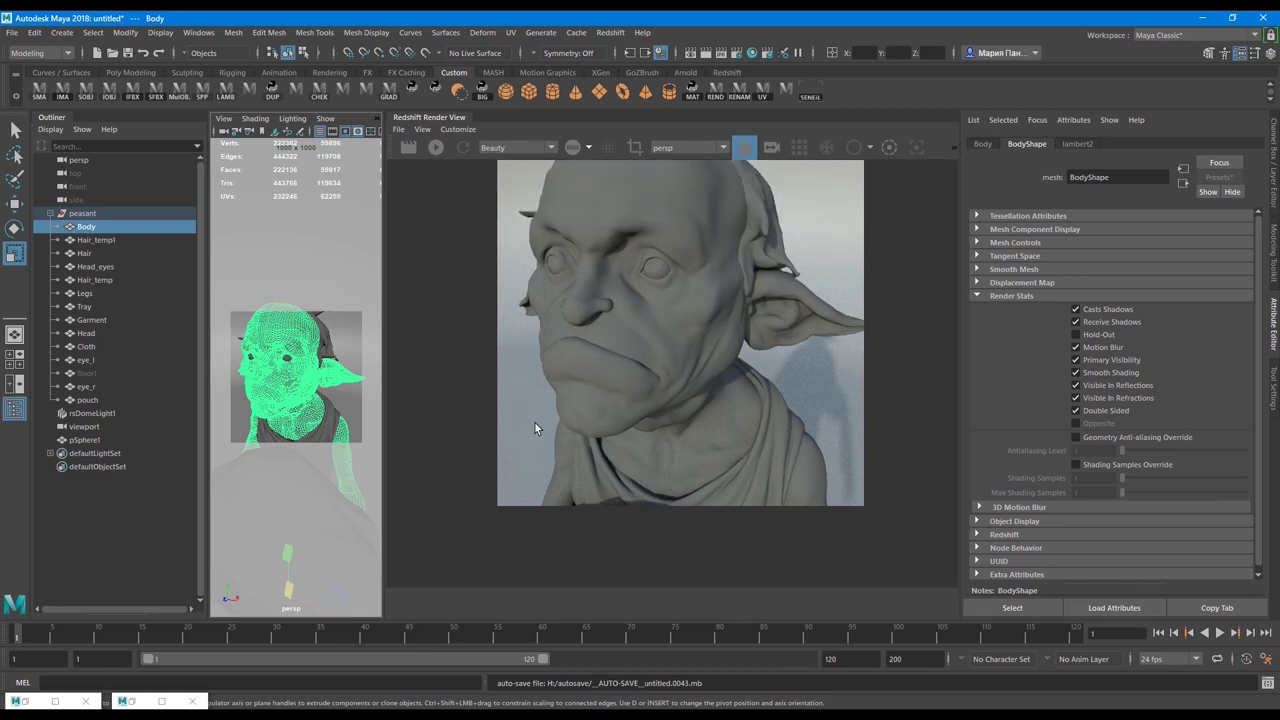
drag(385, 352, 461, 355)
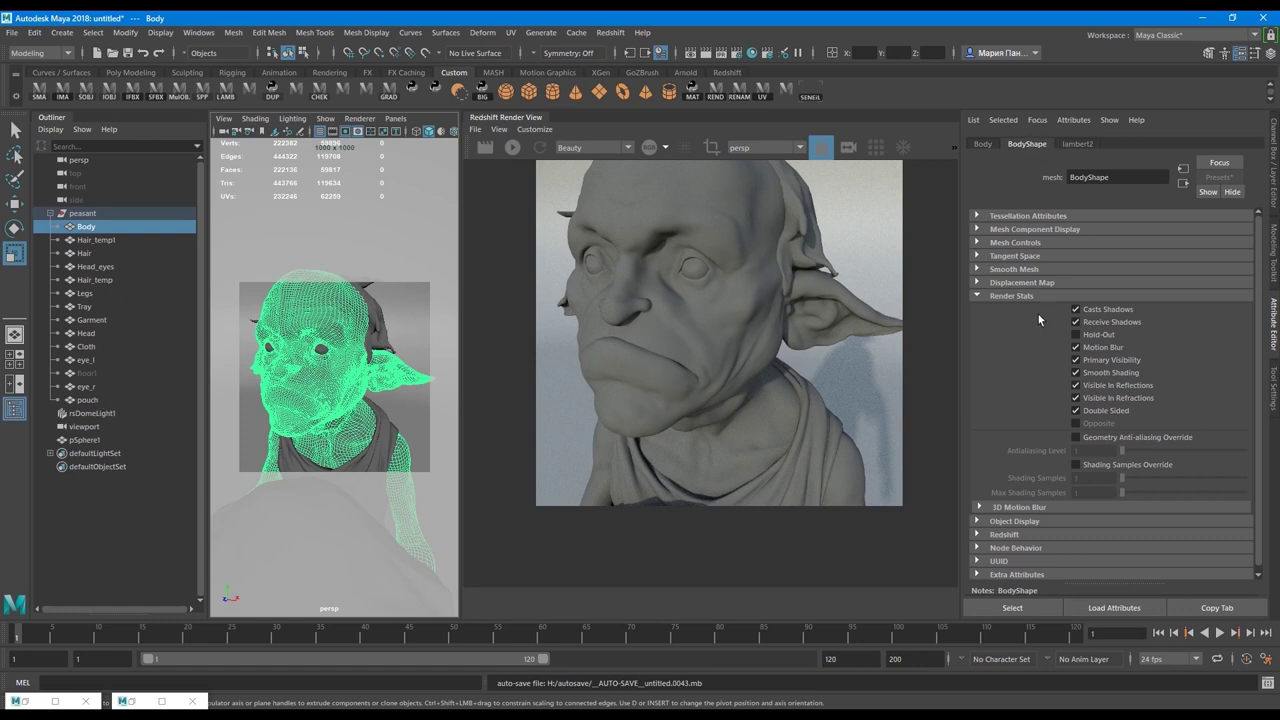
Enable tessellation in the Redshift attributes of BodyShape
click(1033, 143)
click(977, 297)
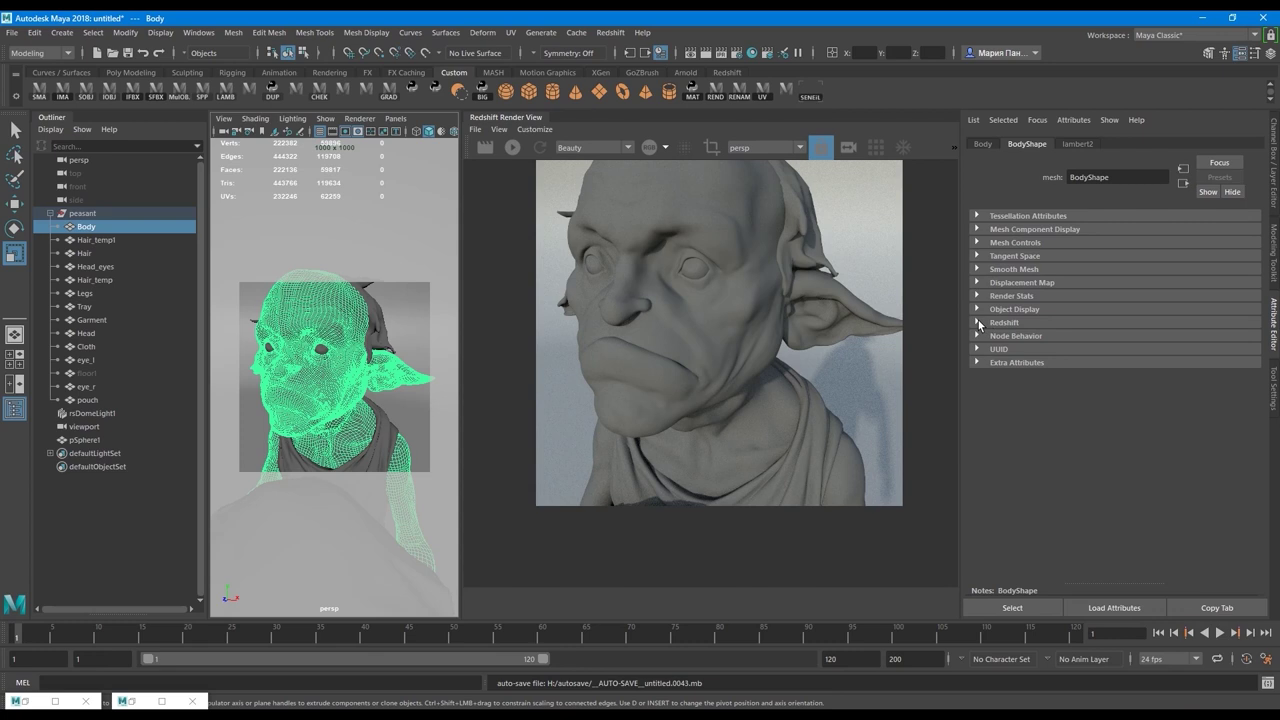
click(977, 322)
scroll(1183, 376, down, 2)
scroll(1183, 376, down, 2)
click(1080, 286)
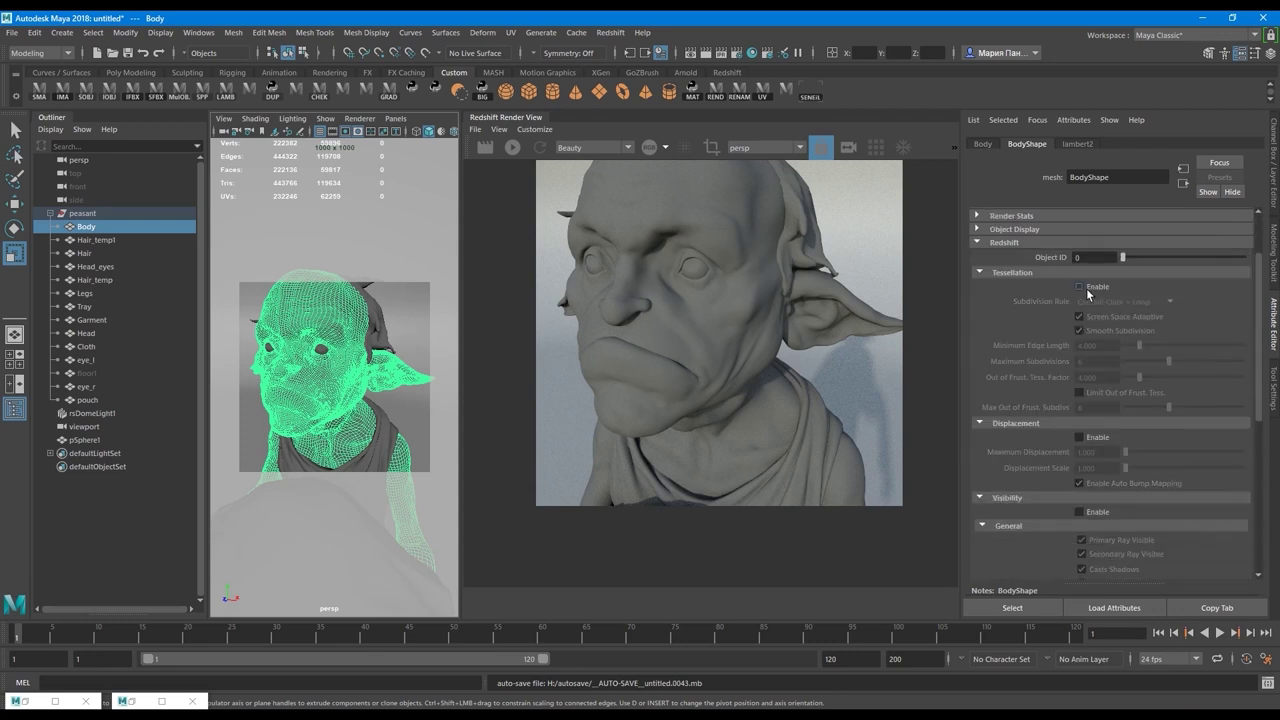
Enable displacement on BodyShape, and both tessellation and displacement on Hair_temp1Shape
click(1079, 437)
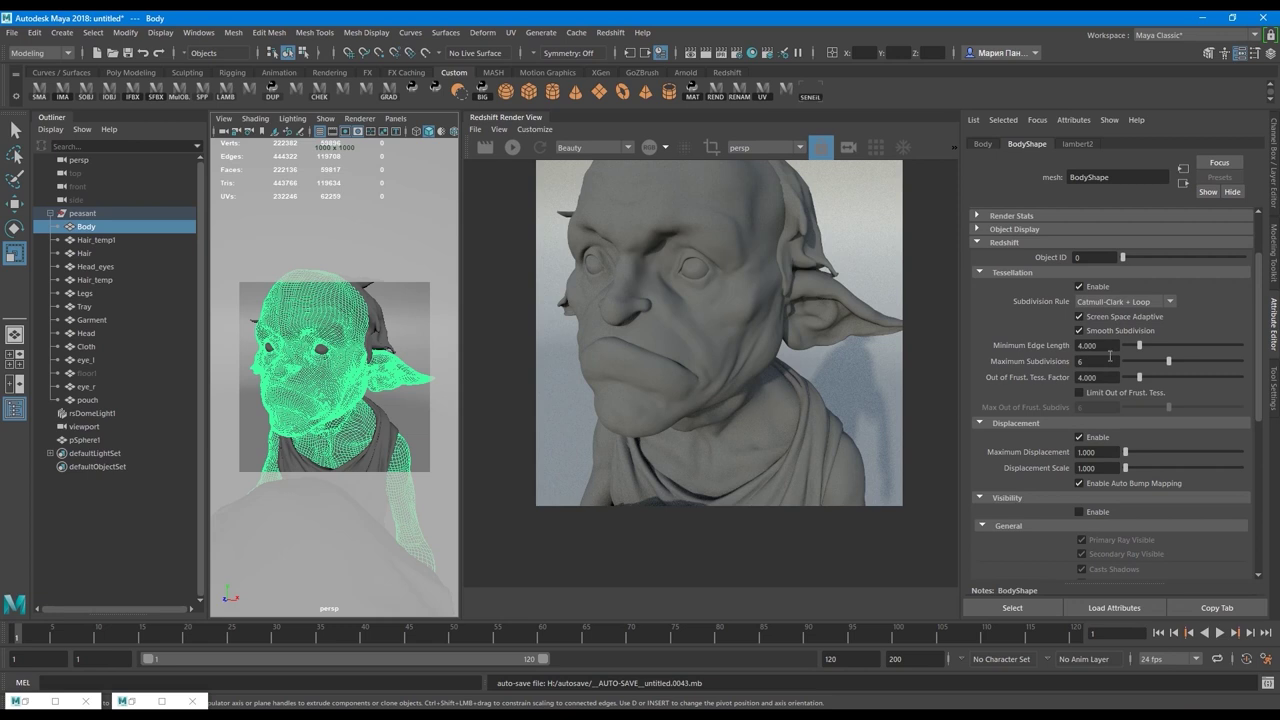
click(94, 240)
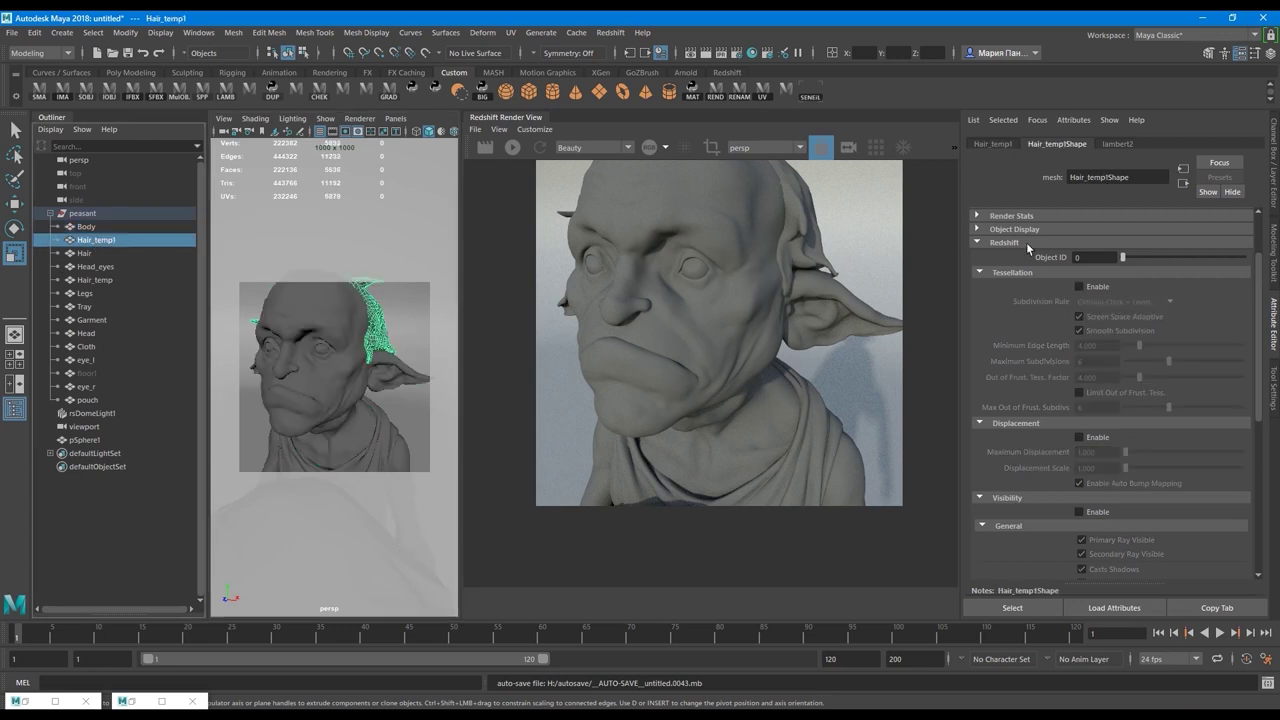
click(1087, 286)
click(1096, 437)
Enable Redshift tessellation and displacement on the remaining peasant meshes, from Hair through pouch
click(84, 253)
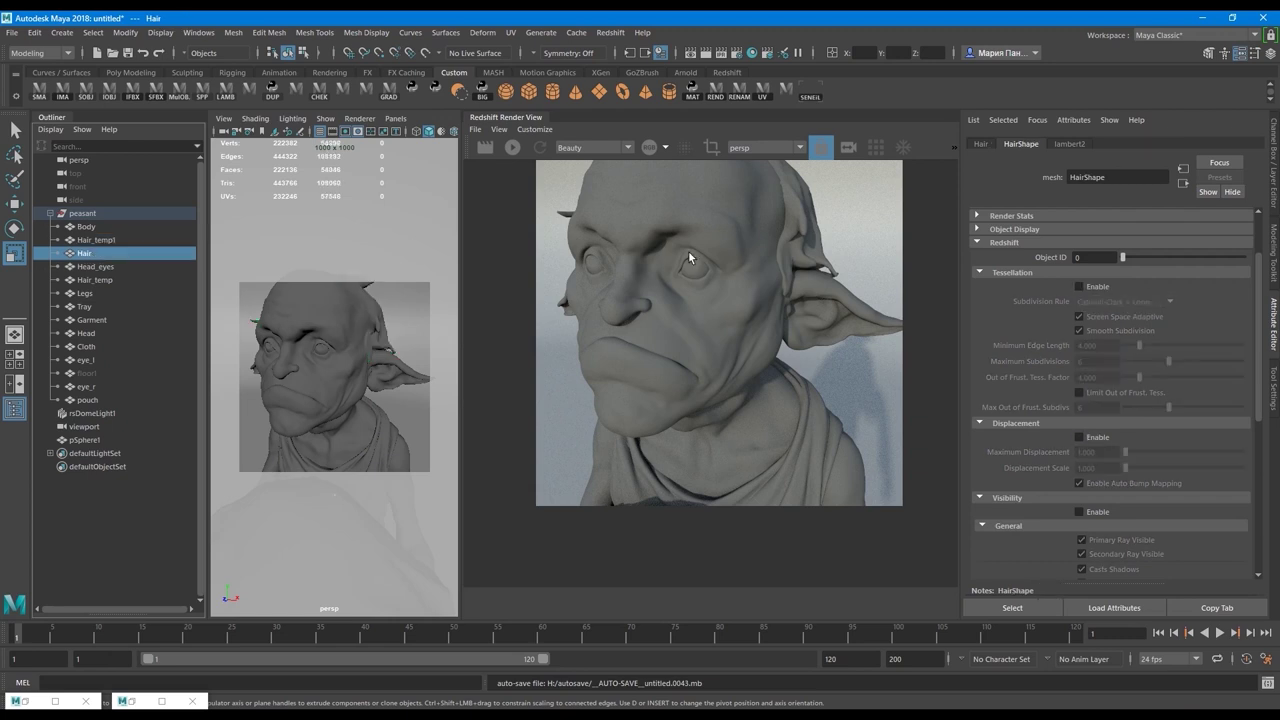
key(Down)
key(Down)
key(Down)
key(Down)
key(Down)
key(Down)
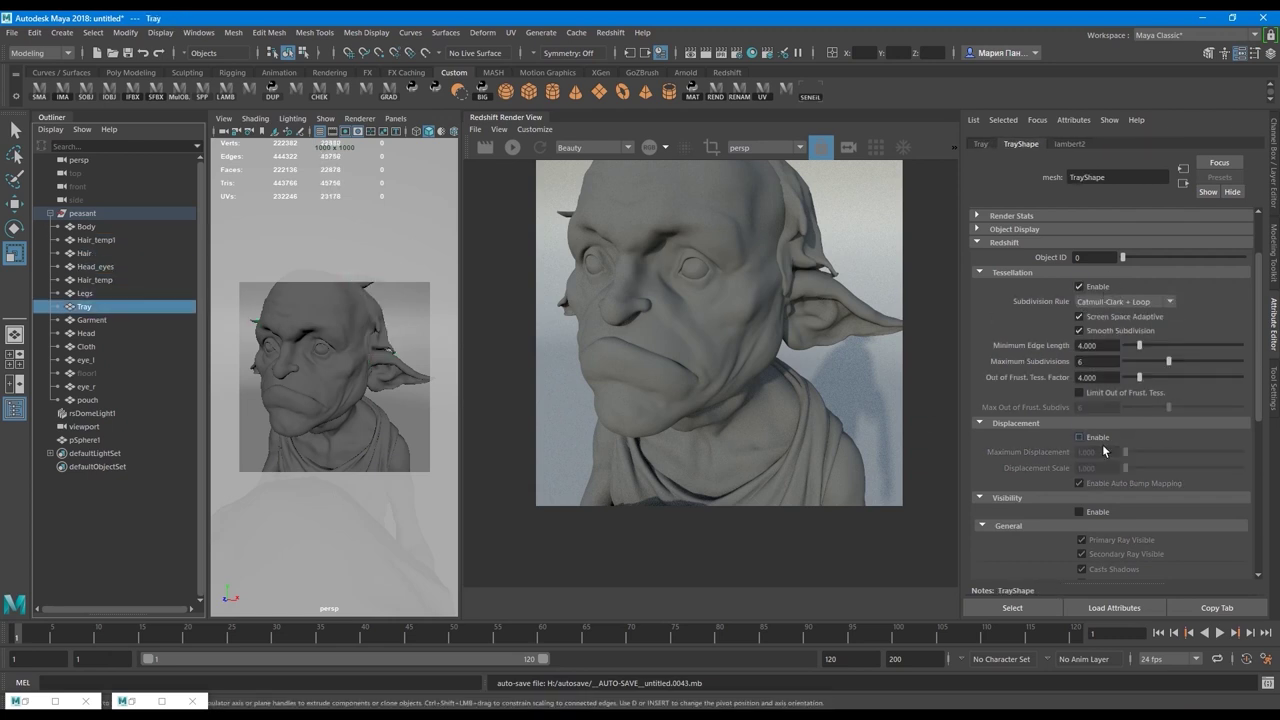
key(Down)
key(Down)
key(Down)
key(Down)
key(Down)
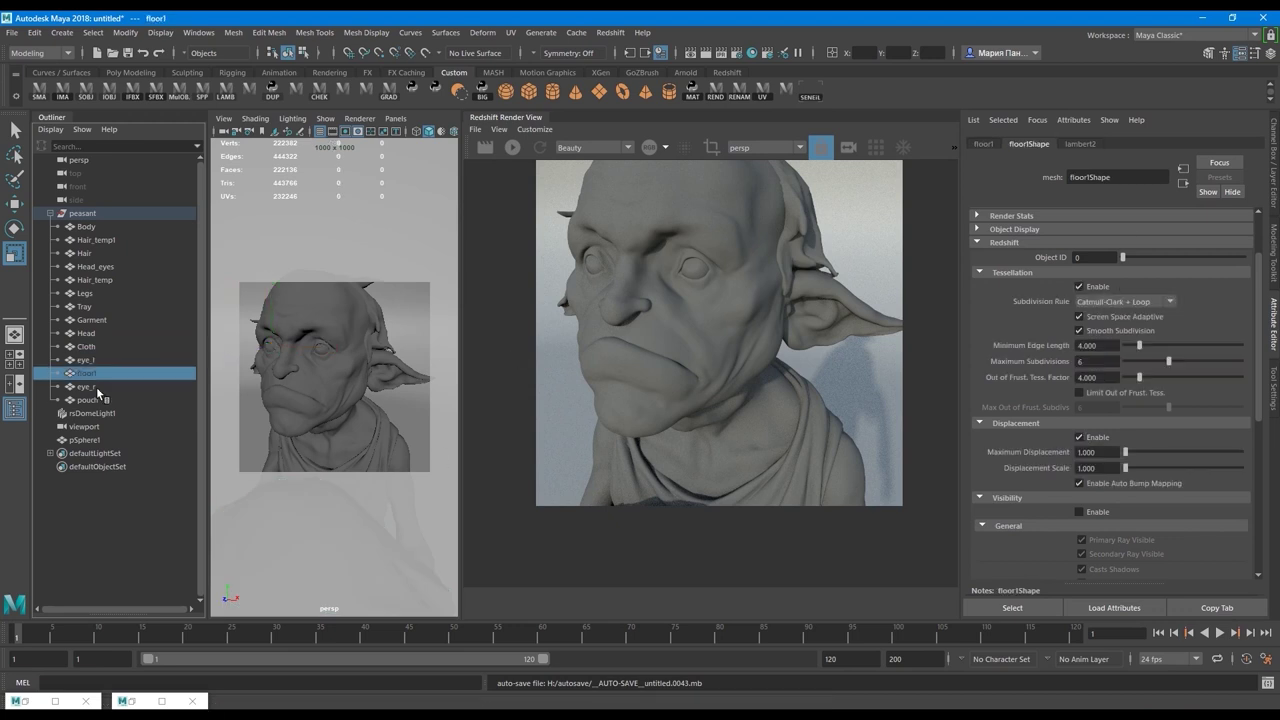
click(1079, 441)
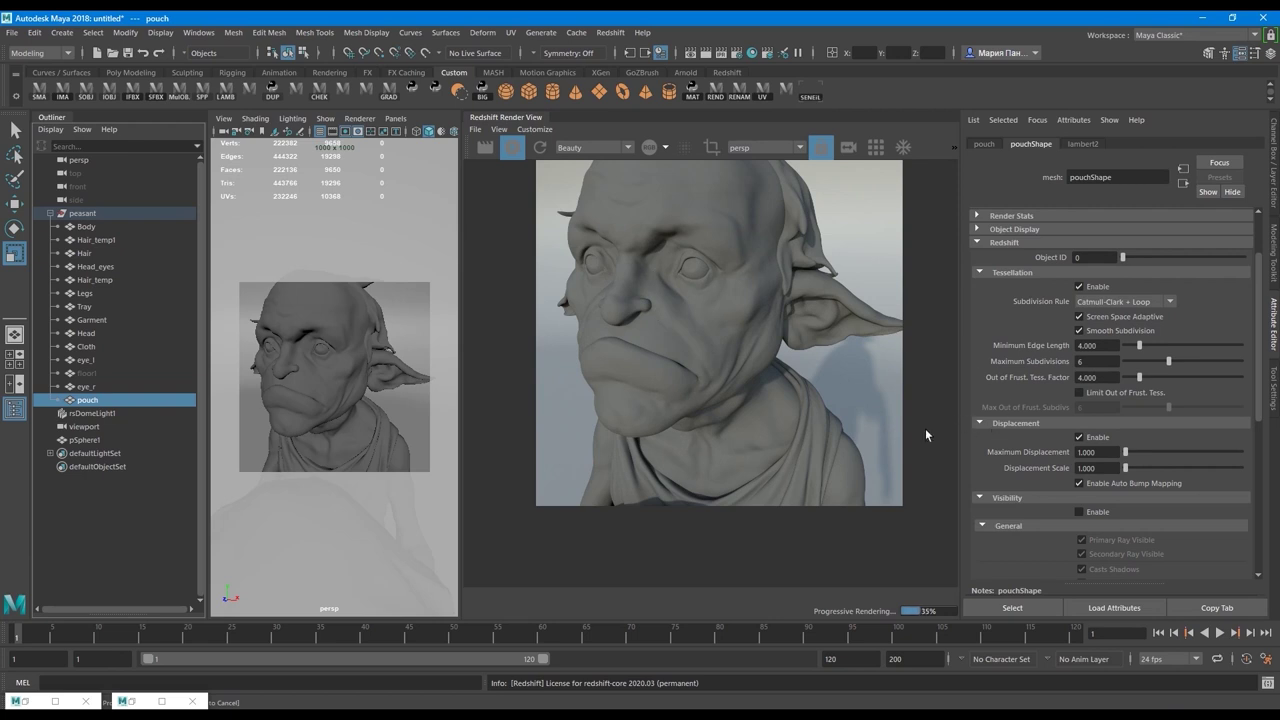
Stop the interactive render and show the snapshot strip to inspect snapshot_3 up close
click(512, 147)
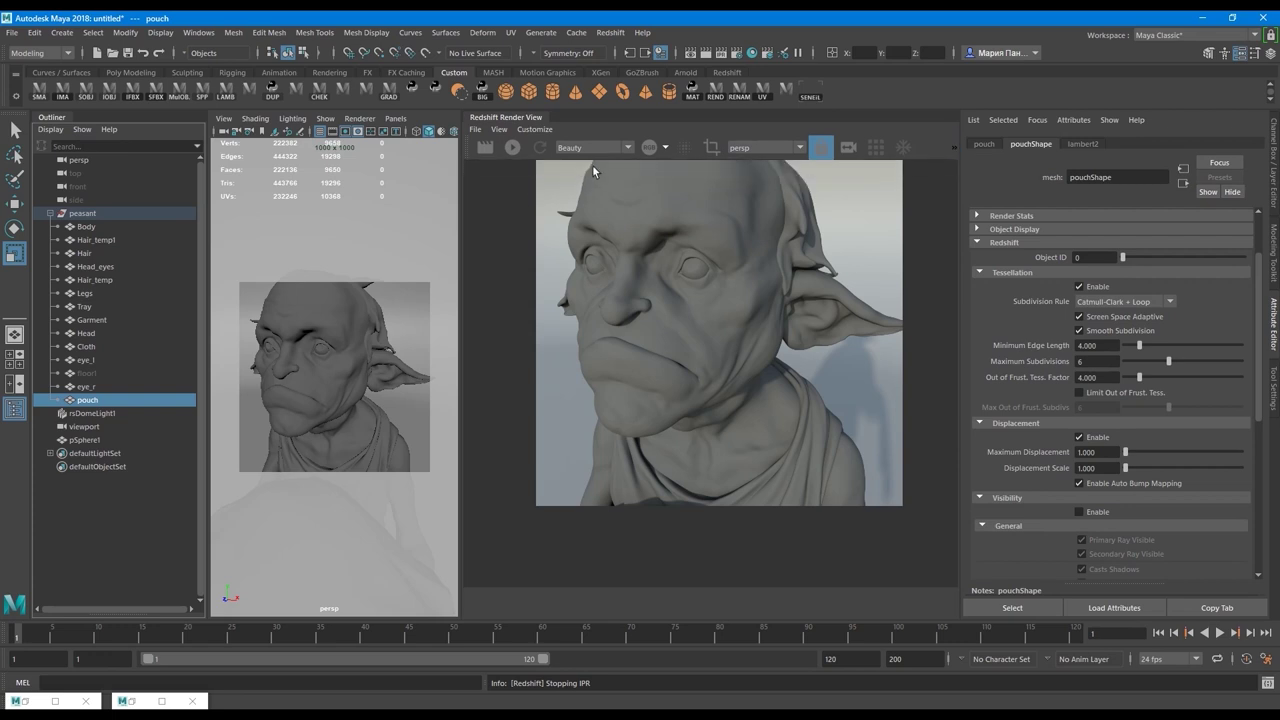
click(953, 148)
click(629, 174)
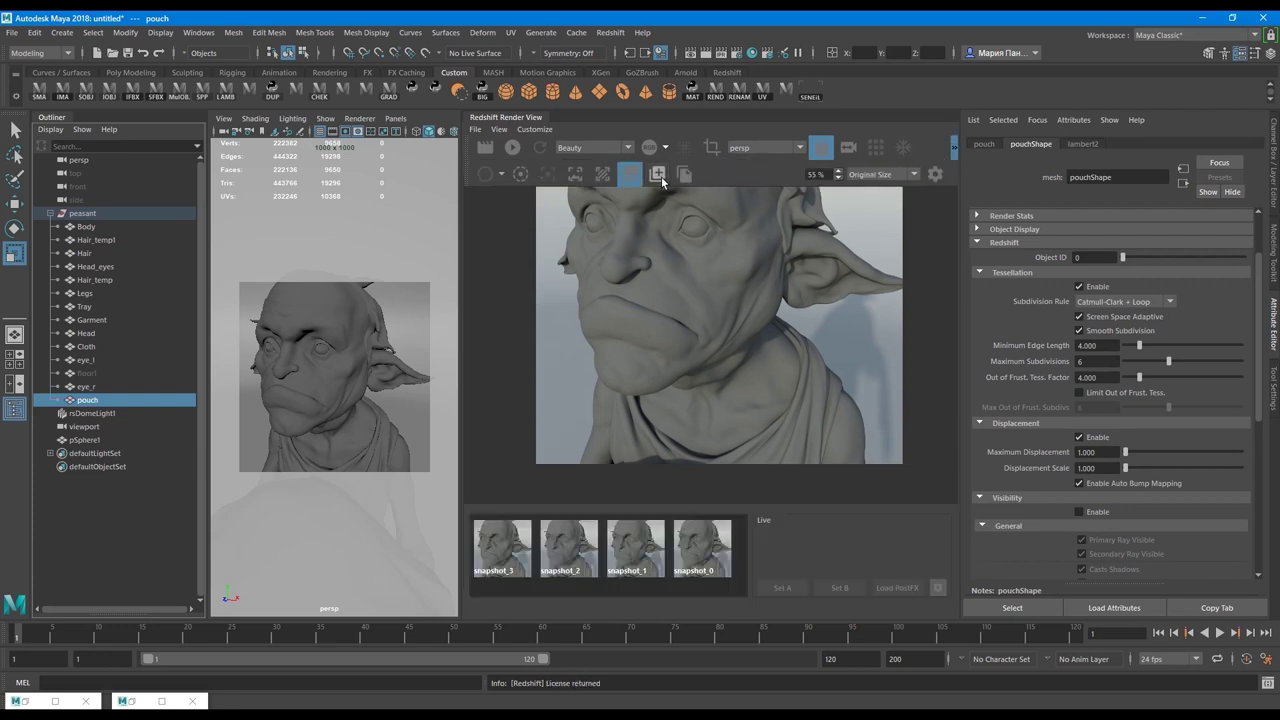
click(553, 549)
scroll(642, 397, up, 5)
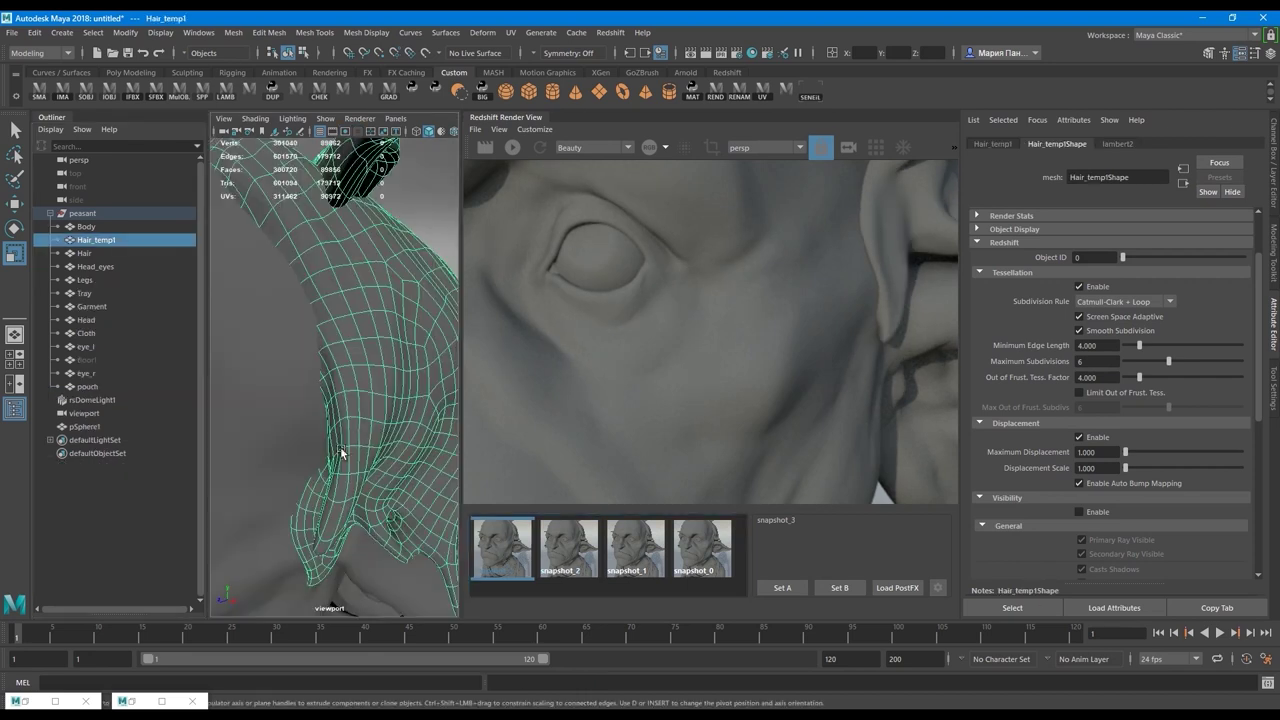
Inspect the Hair_temp1 mesh up close and turn off its smooth mesh preview
scroll(372, 395, up, 5)
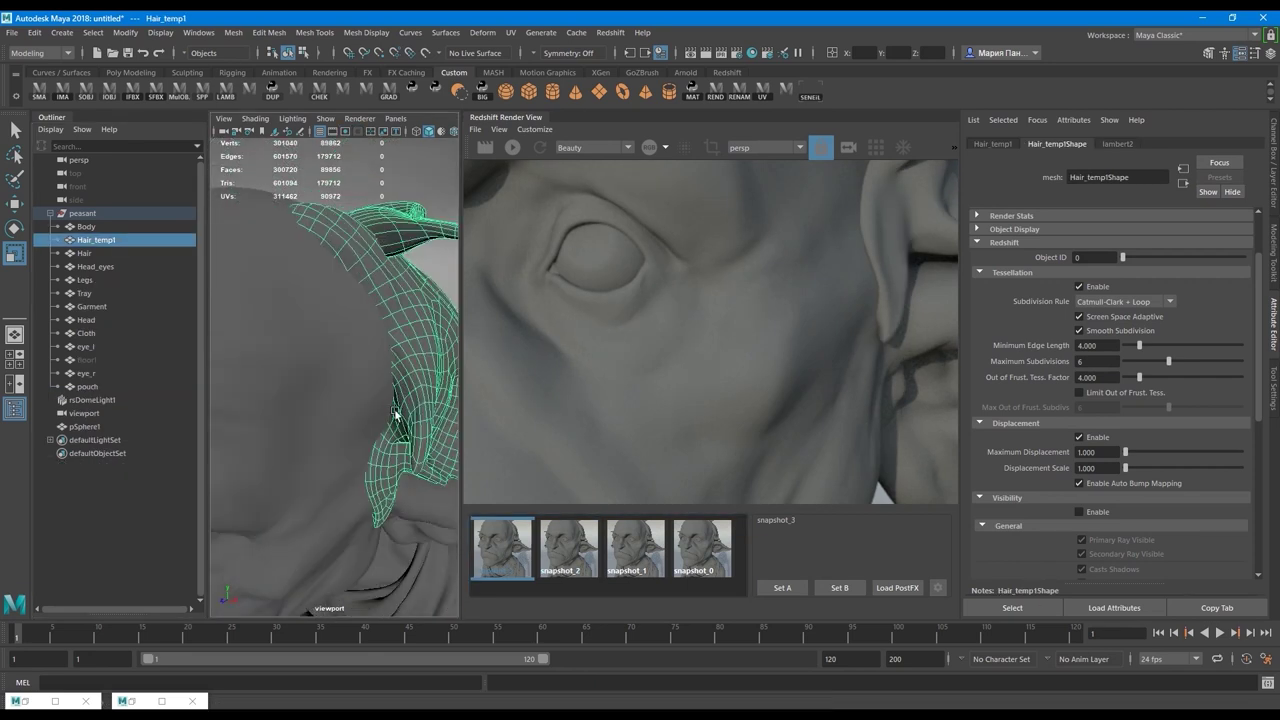
alt+right_drag(372, 395, 297, 390)
alt+drag(297, 390, 360, 392)
alt+right_drag(360, 392, 374, 425)
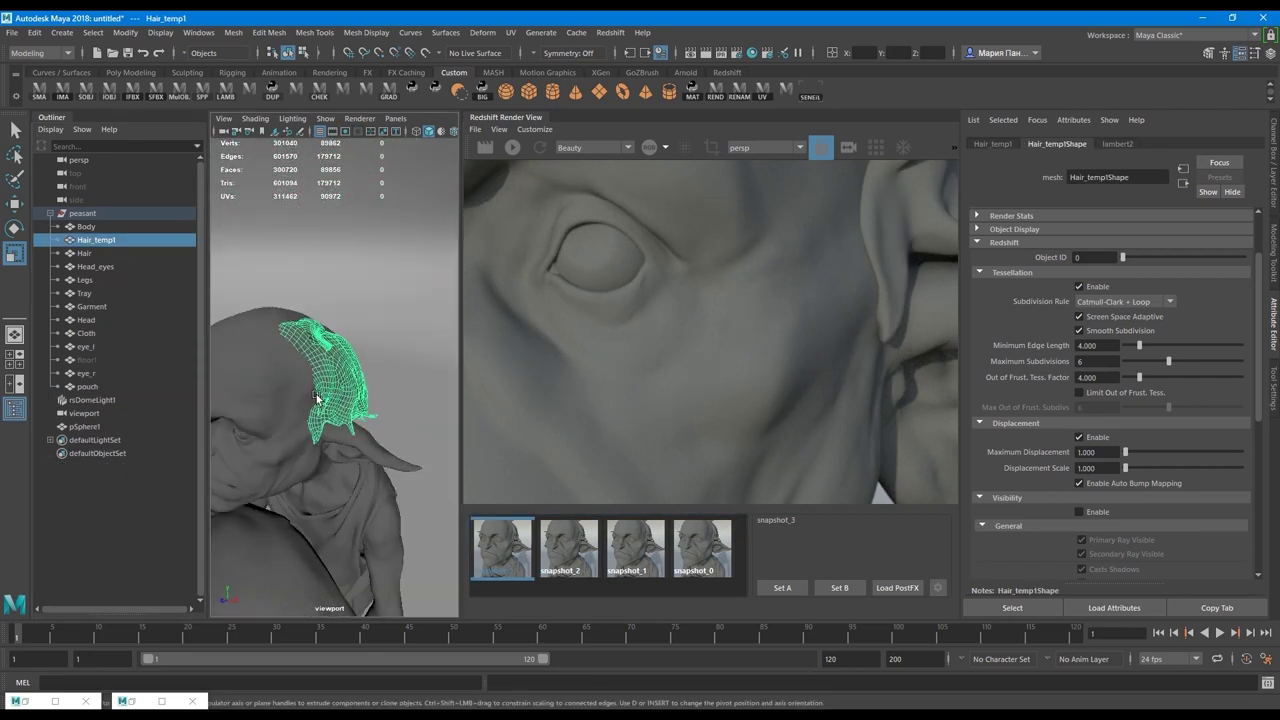
scroll(374, 421, up, 5)
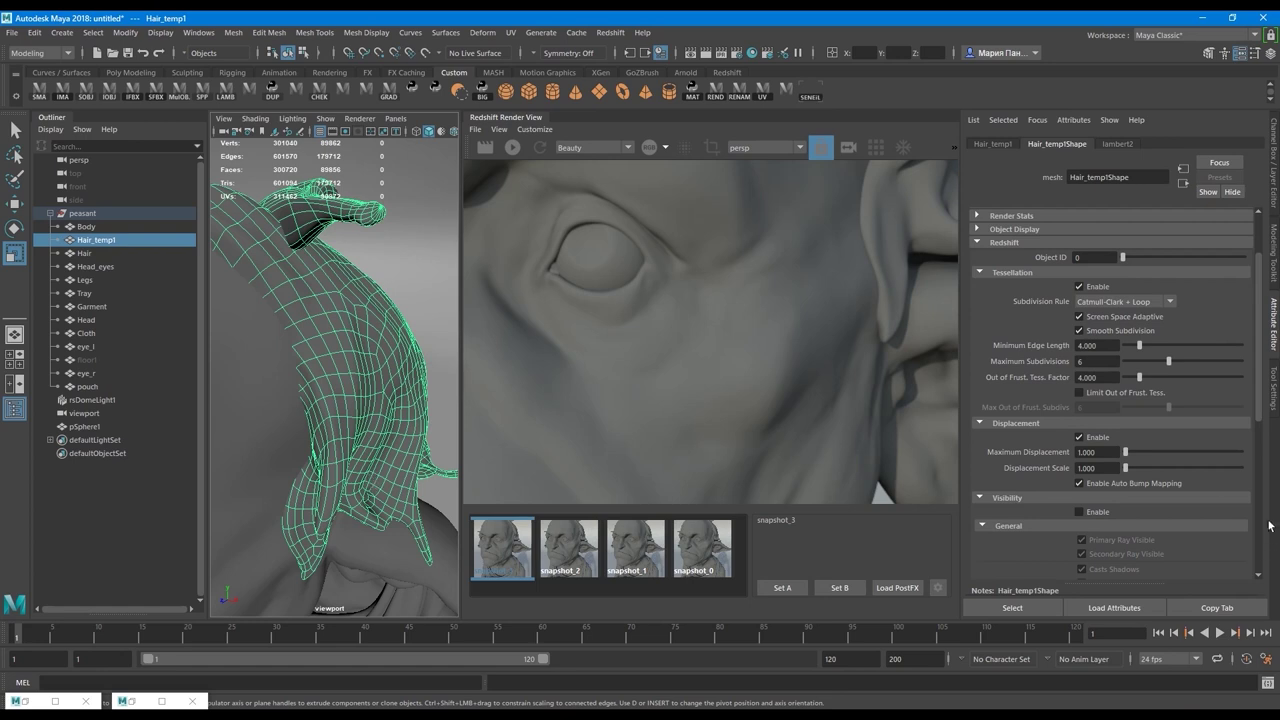
key(Tab)
click(1080, 366)
key(1)
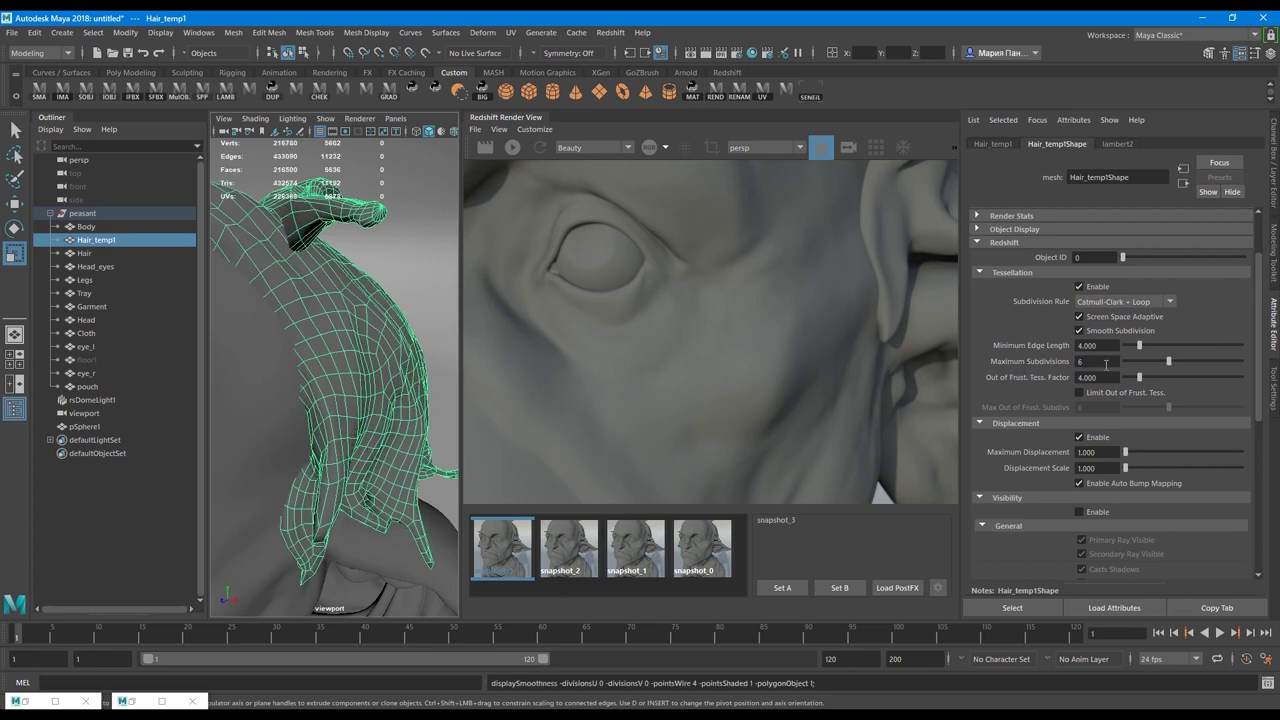
click(1106, 365)
Examine the goblin's head and hair in the scene view from several angles and distances
alt+drag(366, 452, 329, 395)
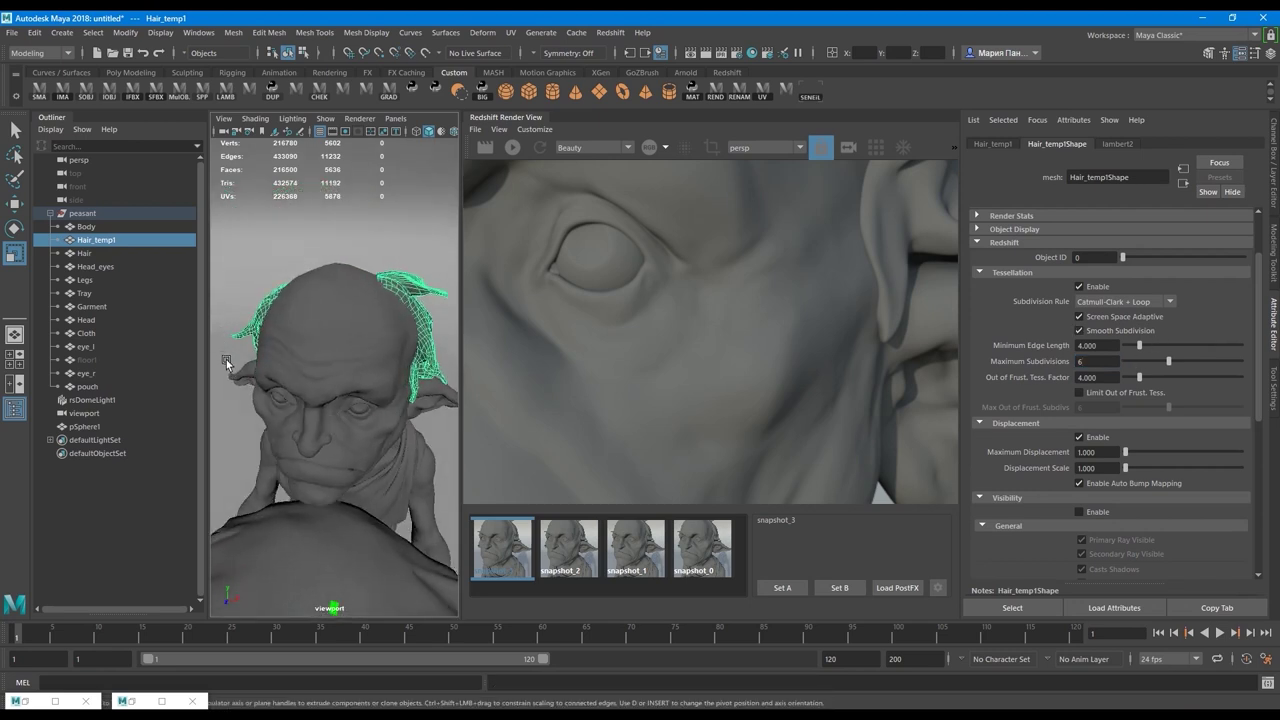
scroll(332, 399, down, 5)
alt+drag(332, 399, 291, 366)
scroll(291, 366, down, 3)
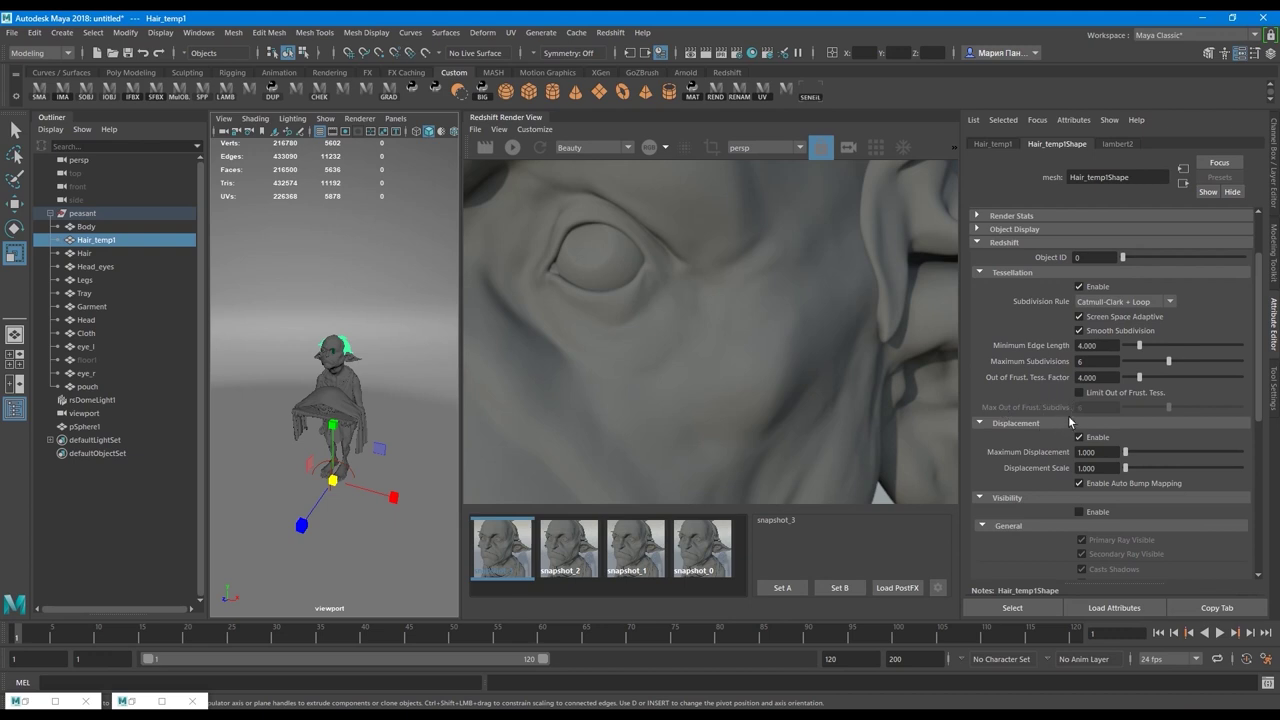
scroll(378, 336, up, 10)
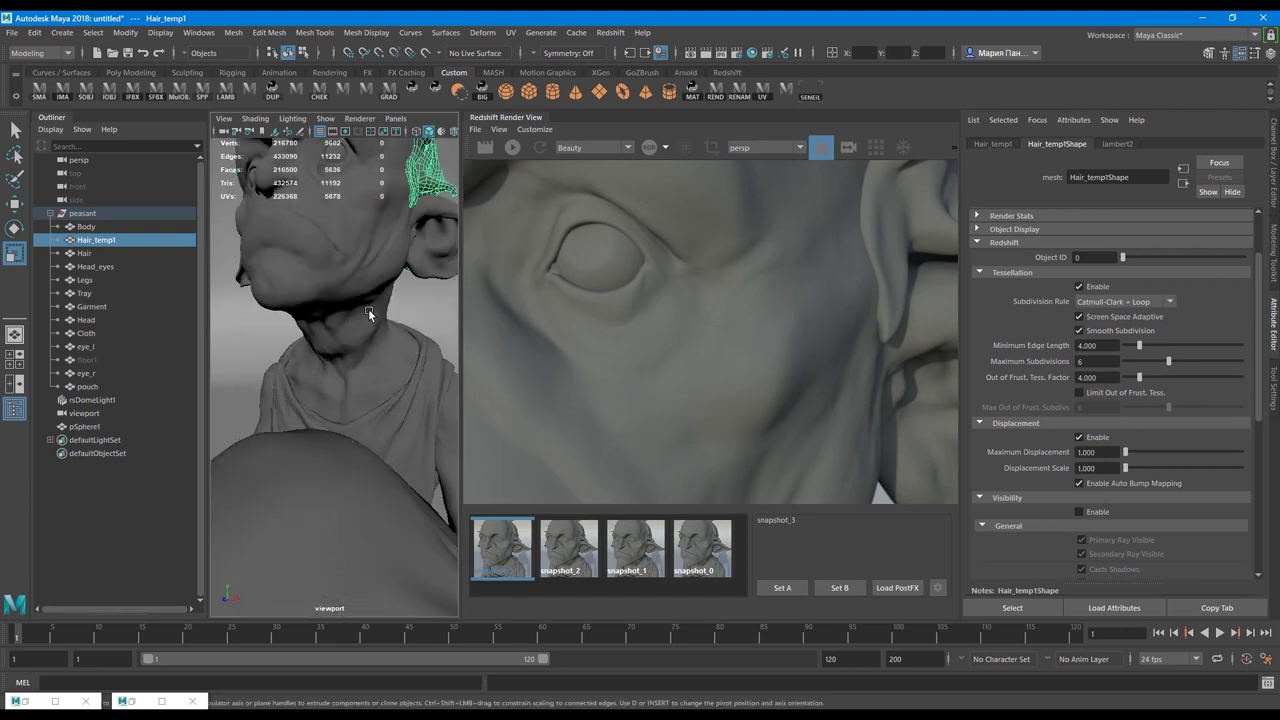
alt+middle_drag(368, 308, 338, 560)
alt+right_drag(325, 355, 379, 377)
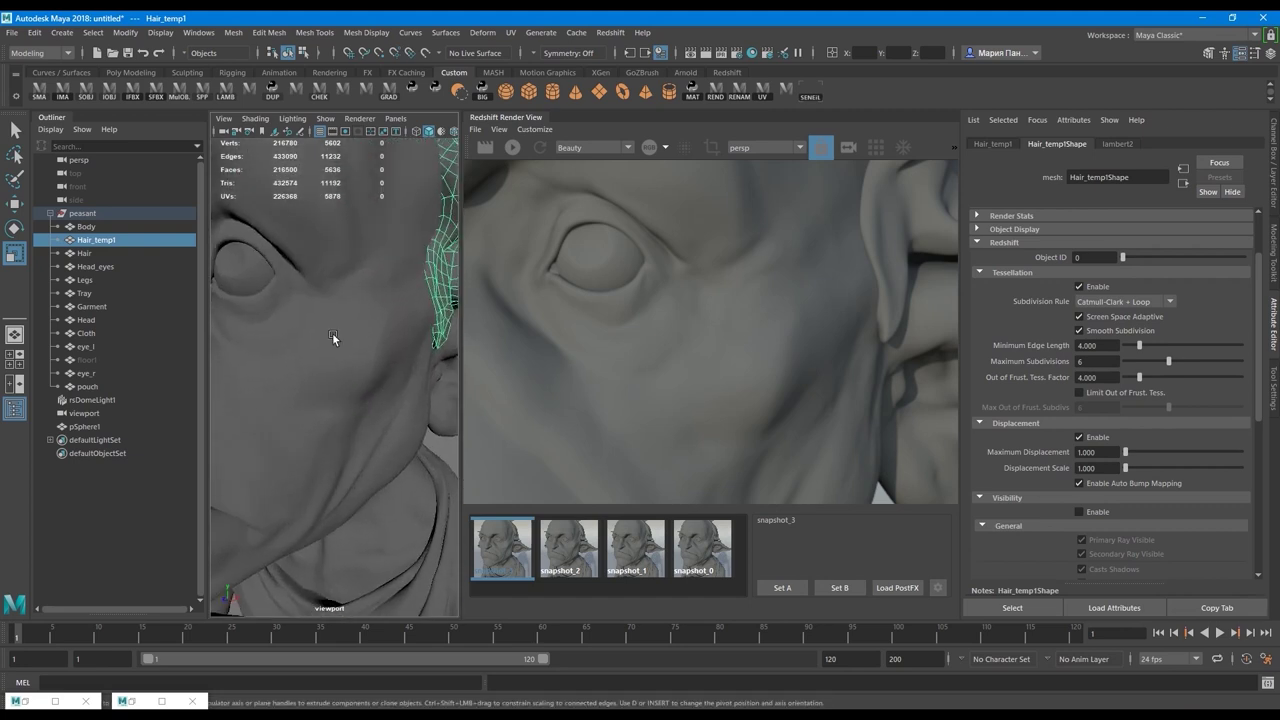
alt+drag(332, 333, 290, 378)
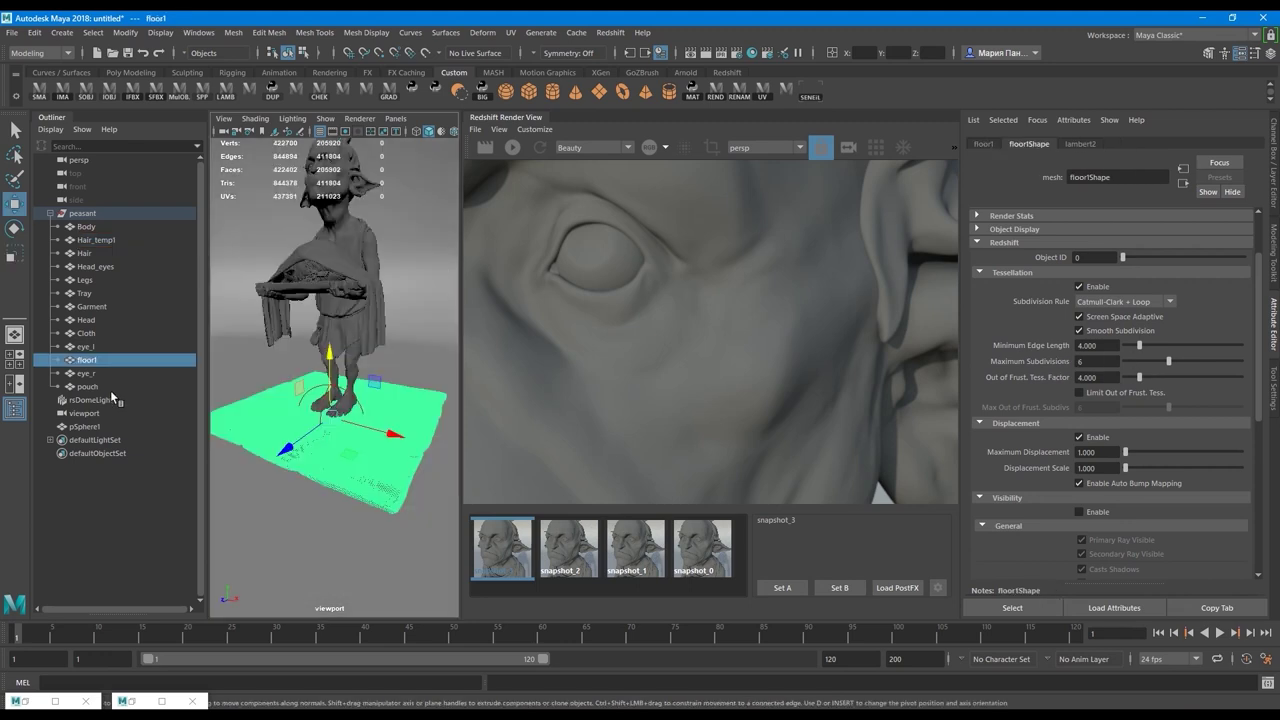
Assign a new RedshiftMaterial to all the peasant meshes from Body through pouch
click(97, 375)
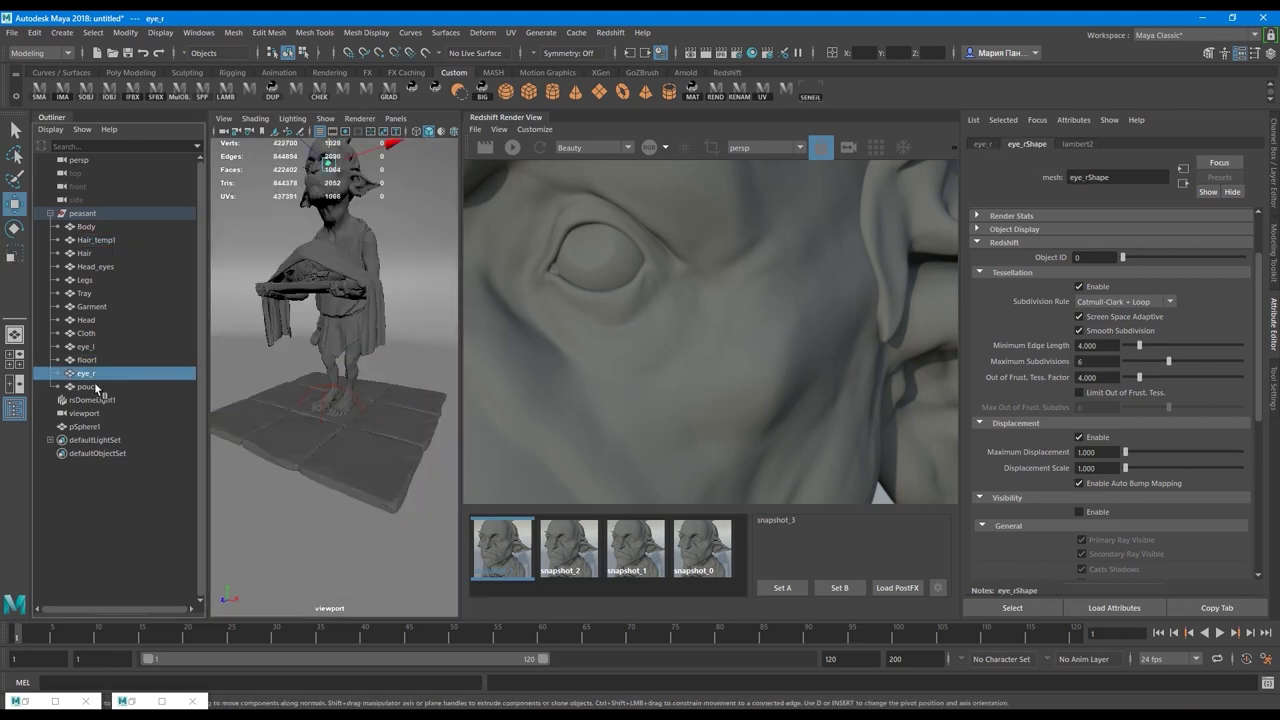
click(86, 386)
shift+click(86, 226)
right_click(337, 264)
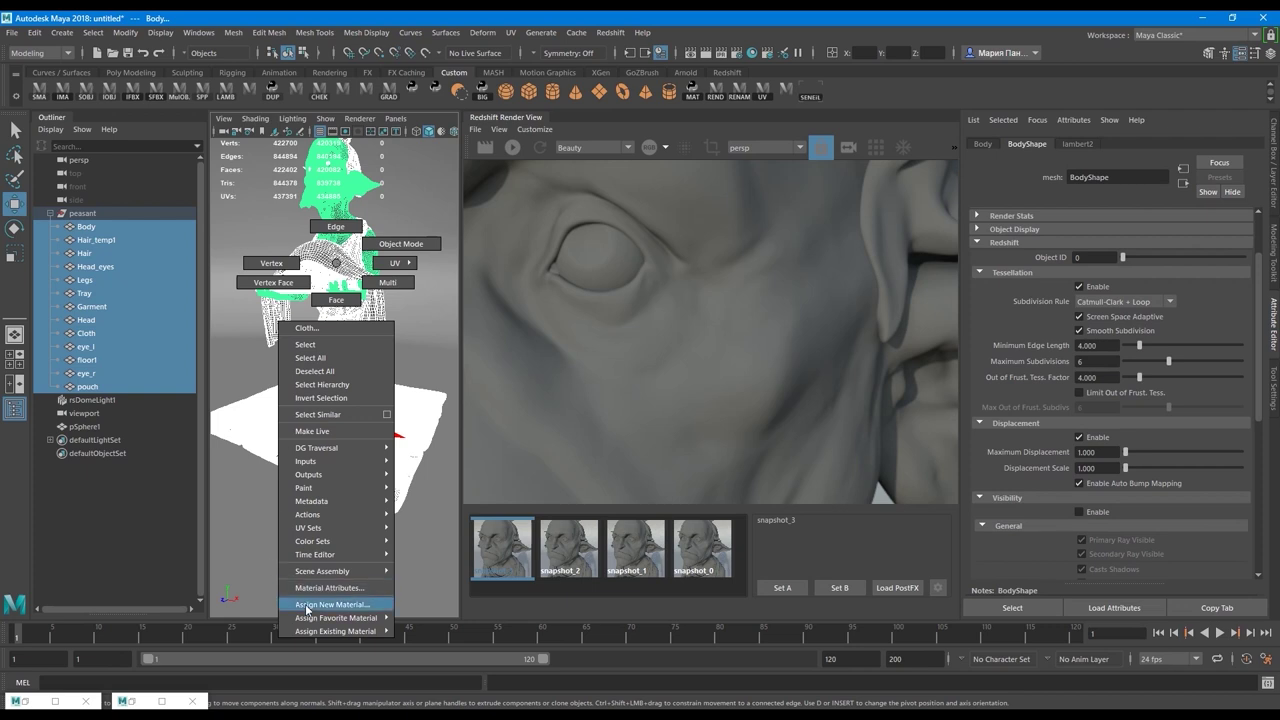
click(307, 605)
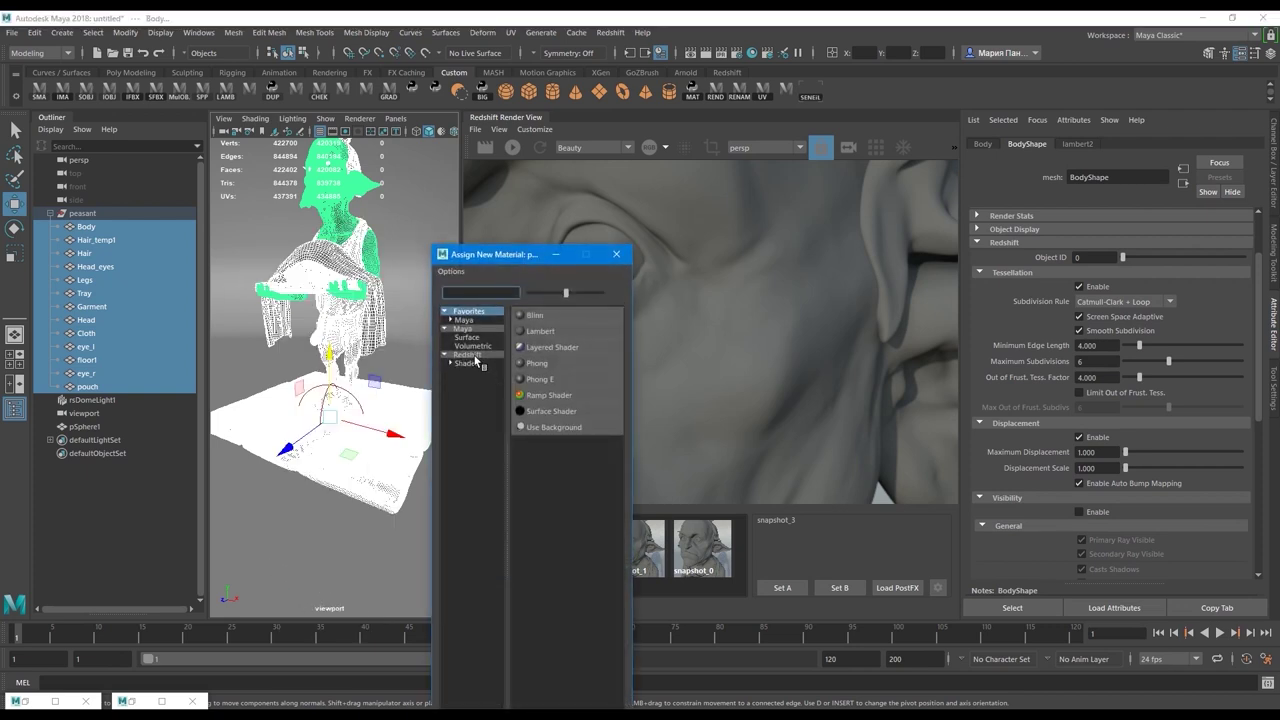
click(467, 355)
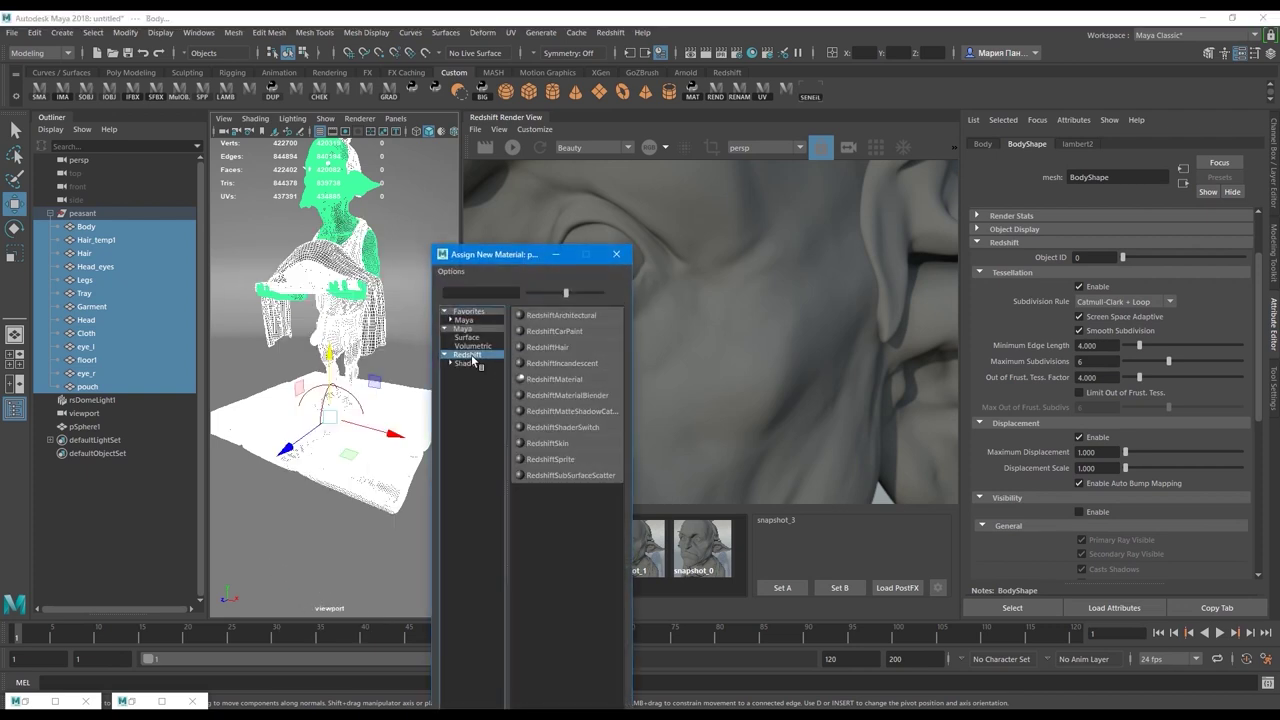
click(541, 380)
Rename the new material main_mat and run the interactive render with the goblin's head framed in the render view
text(audien)
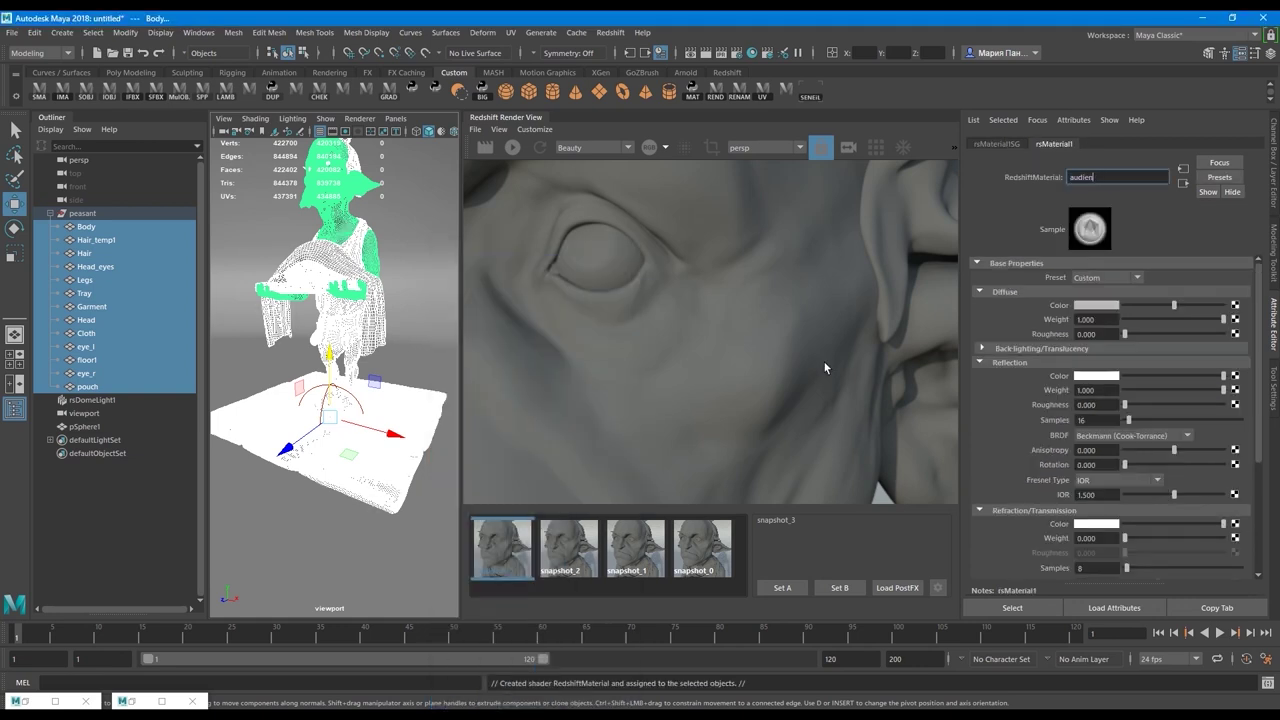
text(_mat)
key(Return)
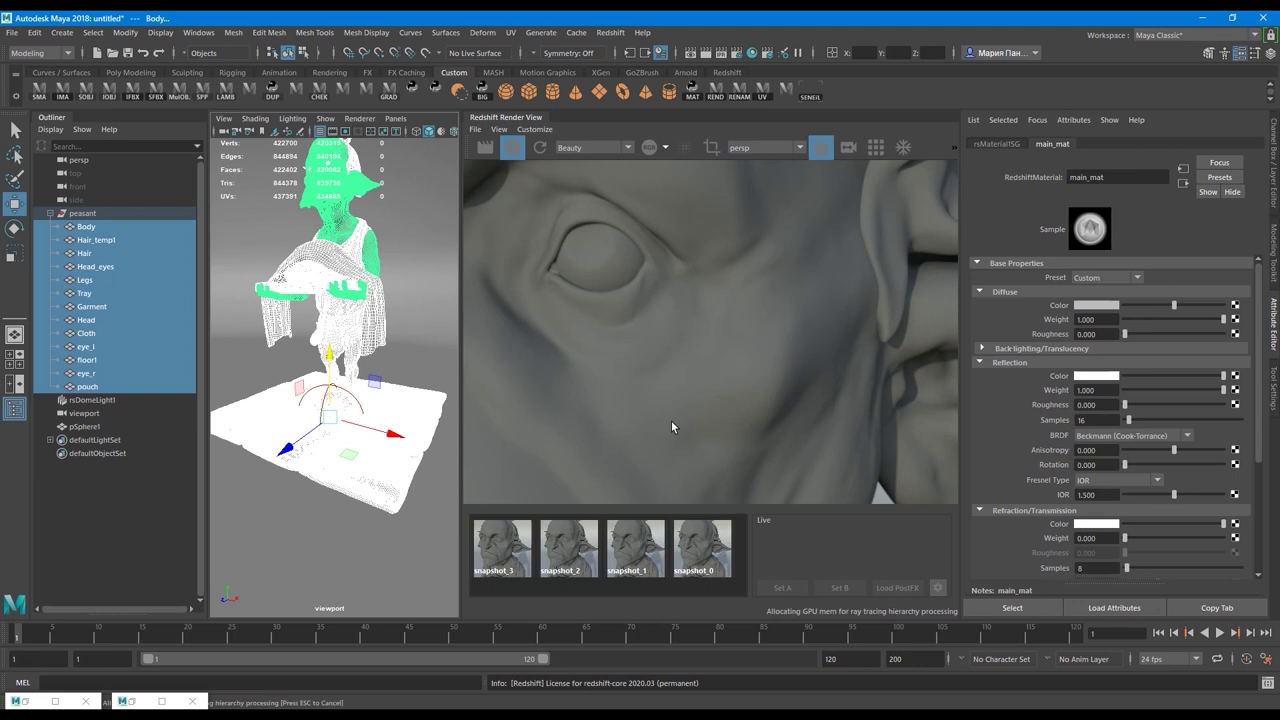
scroll(694, 413, down, 6)
alt+middle_drag(694, 413, 732, 292)
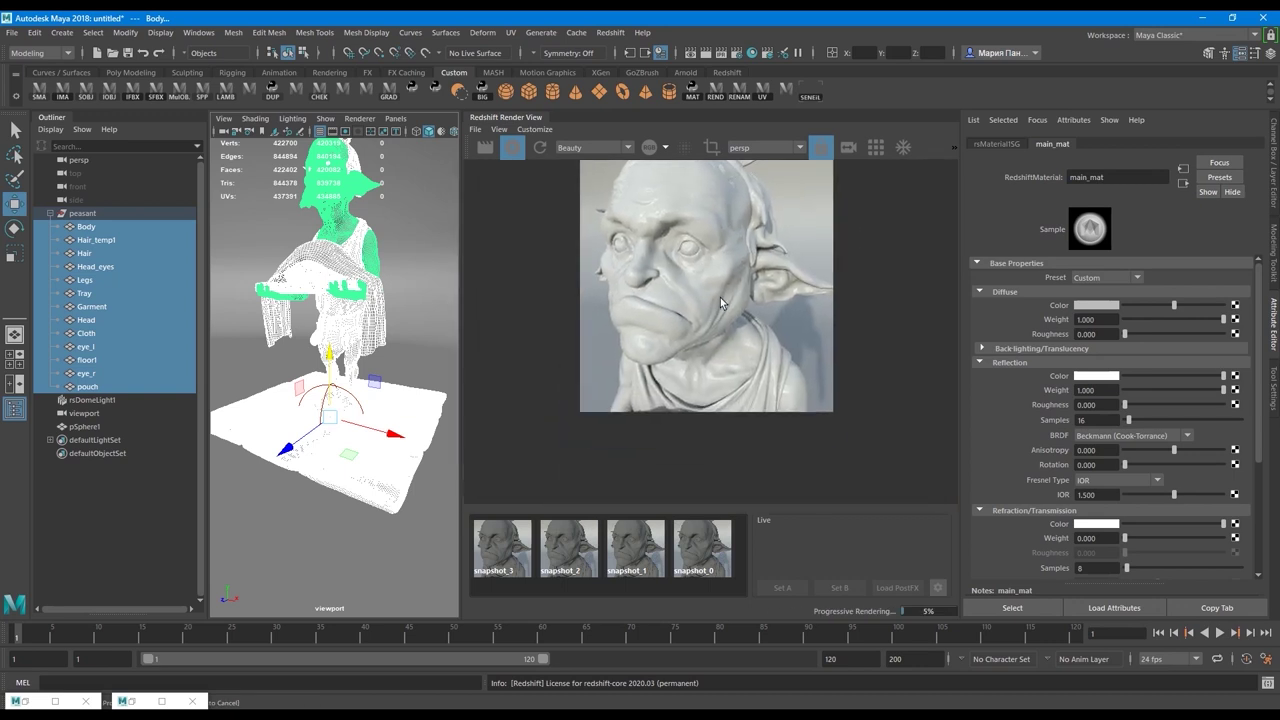
scroll(810, 240, up, 4)
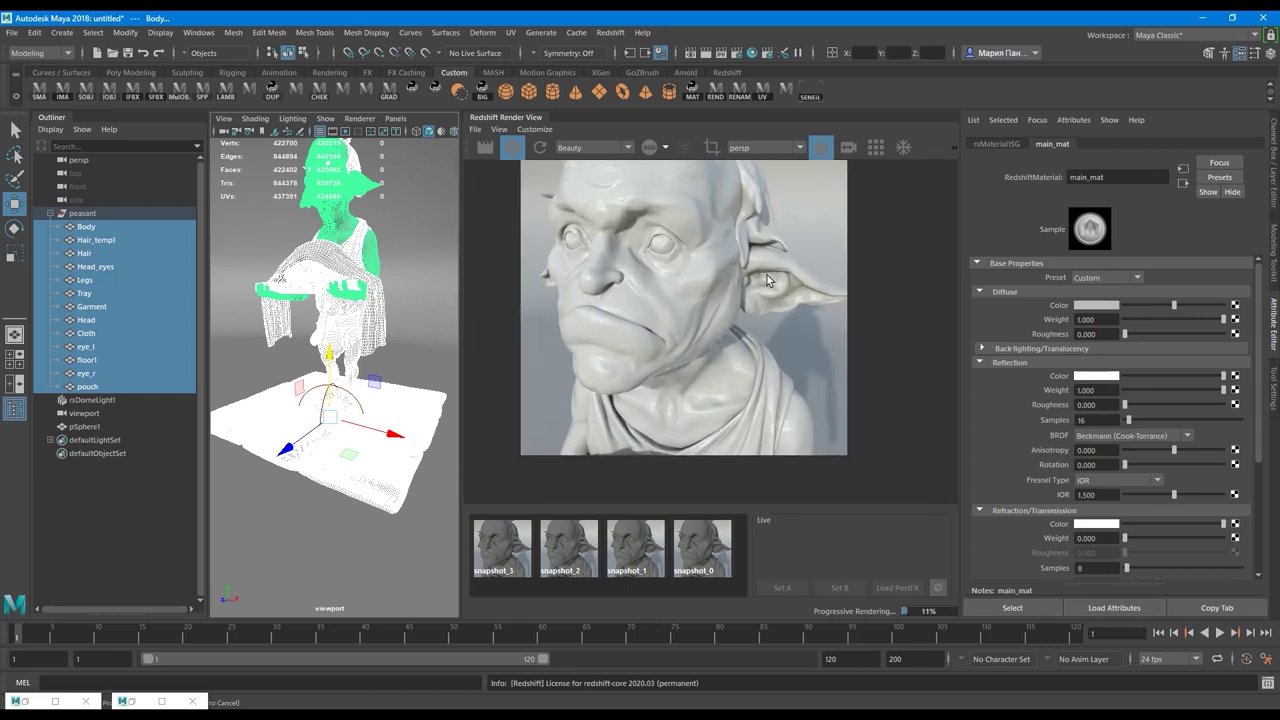
Connect a File texture to main_mat's diffuse color and load audience_Alb_1001.png from the audience_textures folder
click(1236, 306)
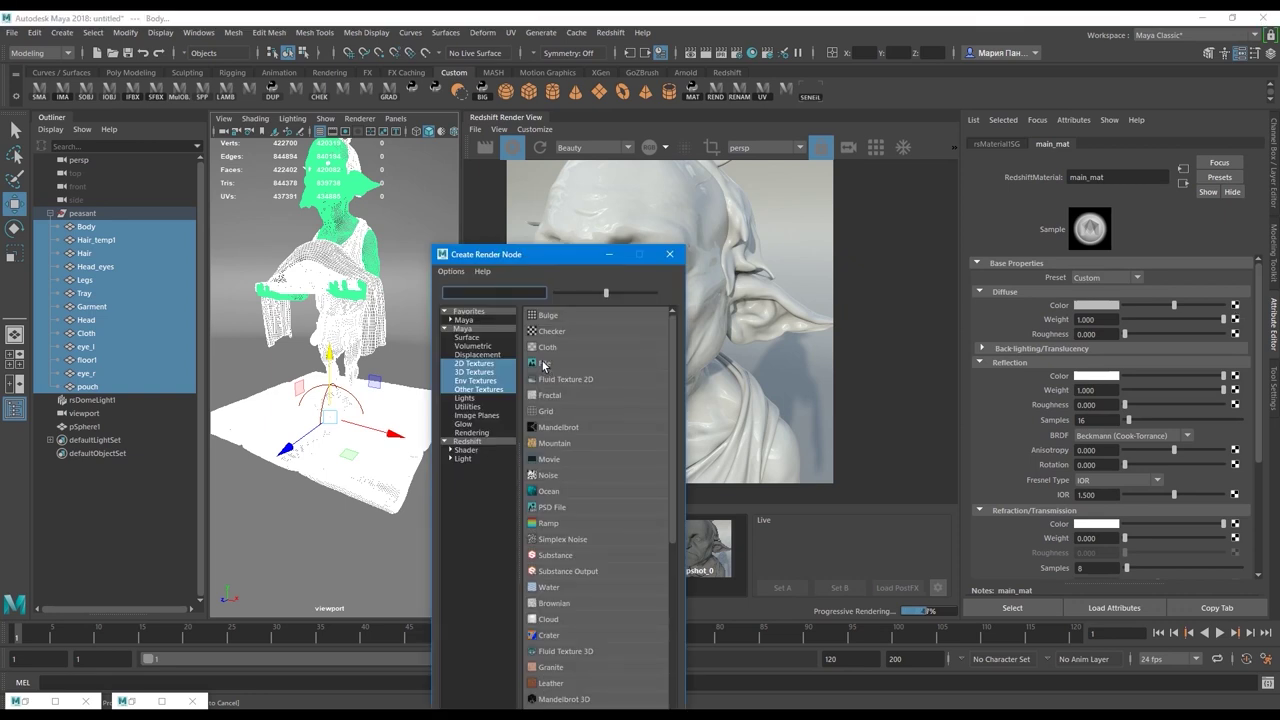
click(542, 361)
click(1240, 325)
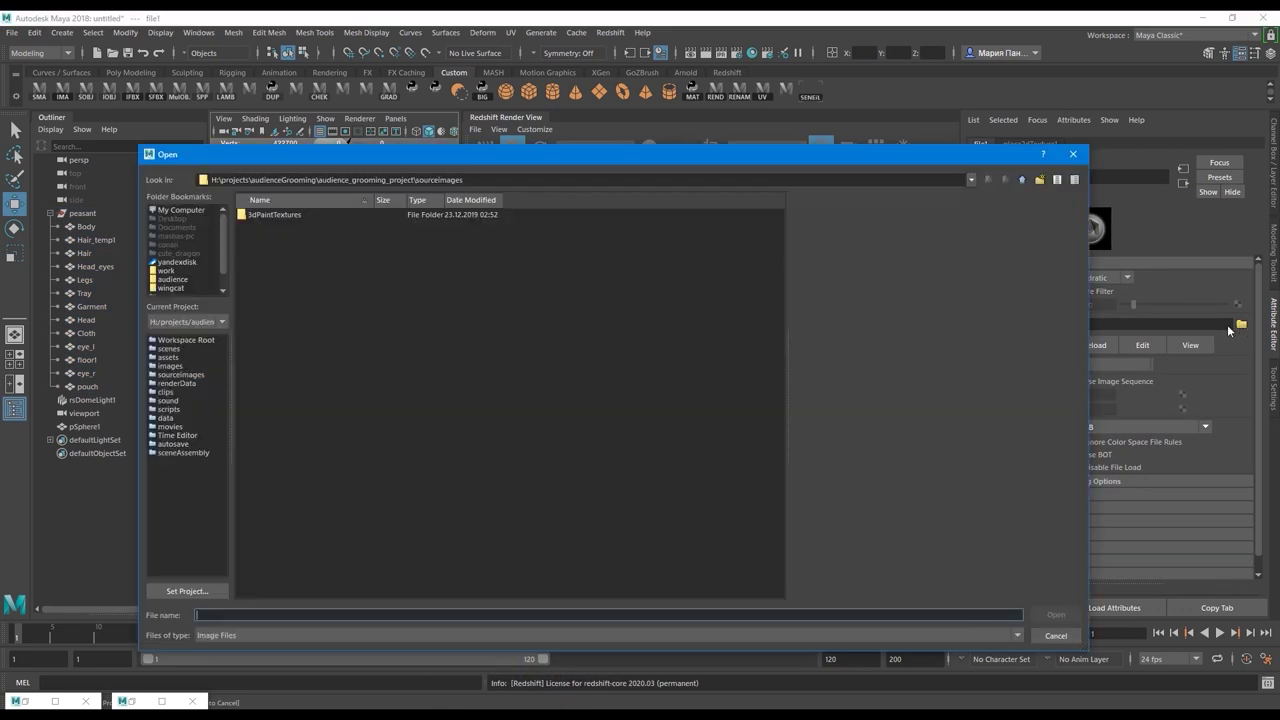
scroll(189, 264, down, 1)
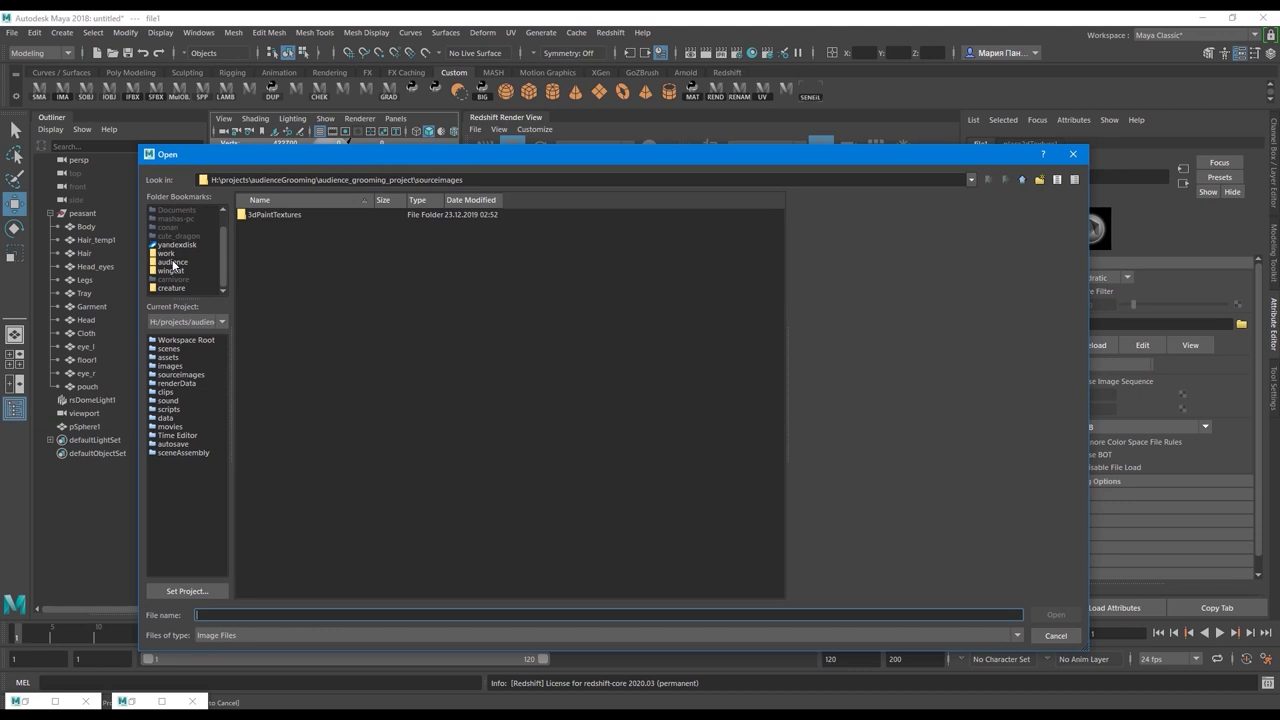
click(173, 262)
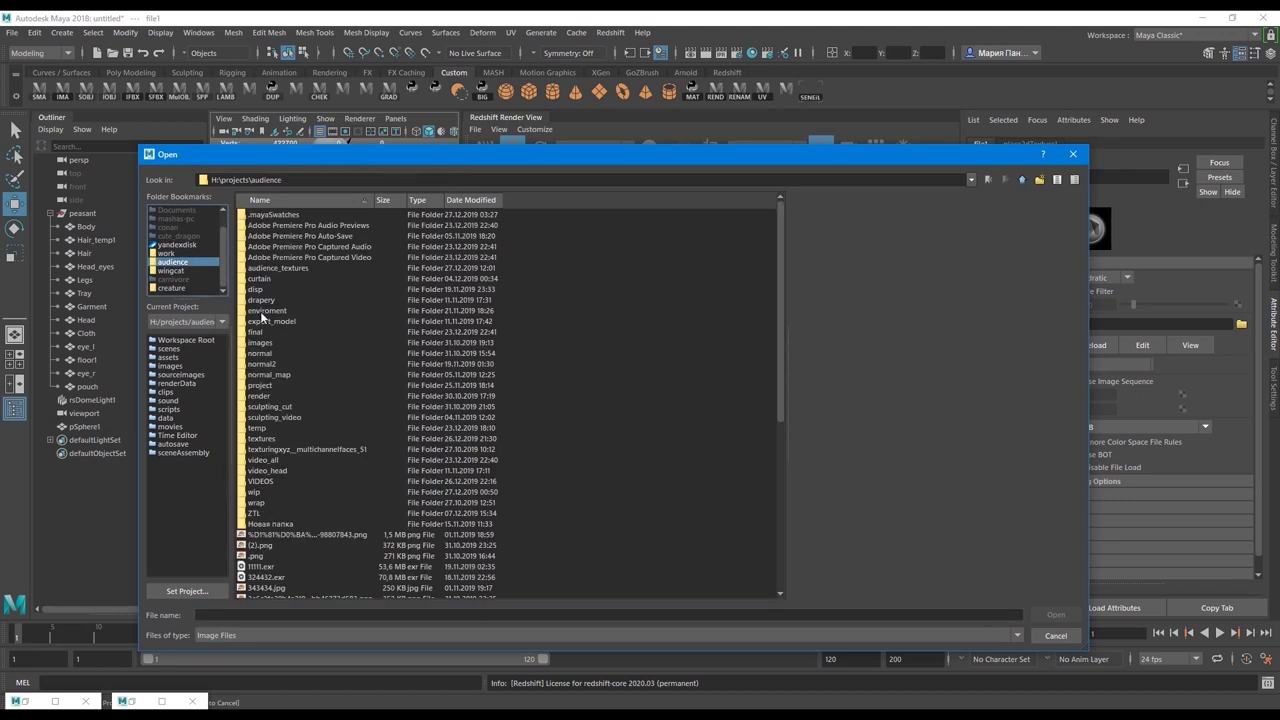
double_click(269, 269)
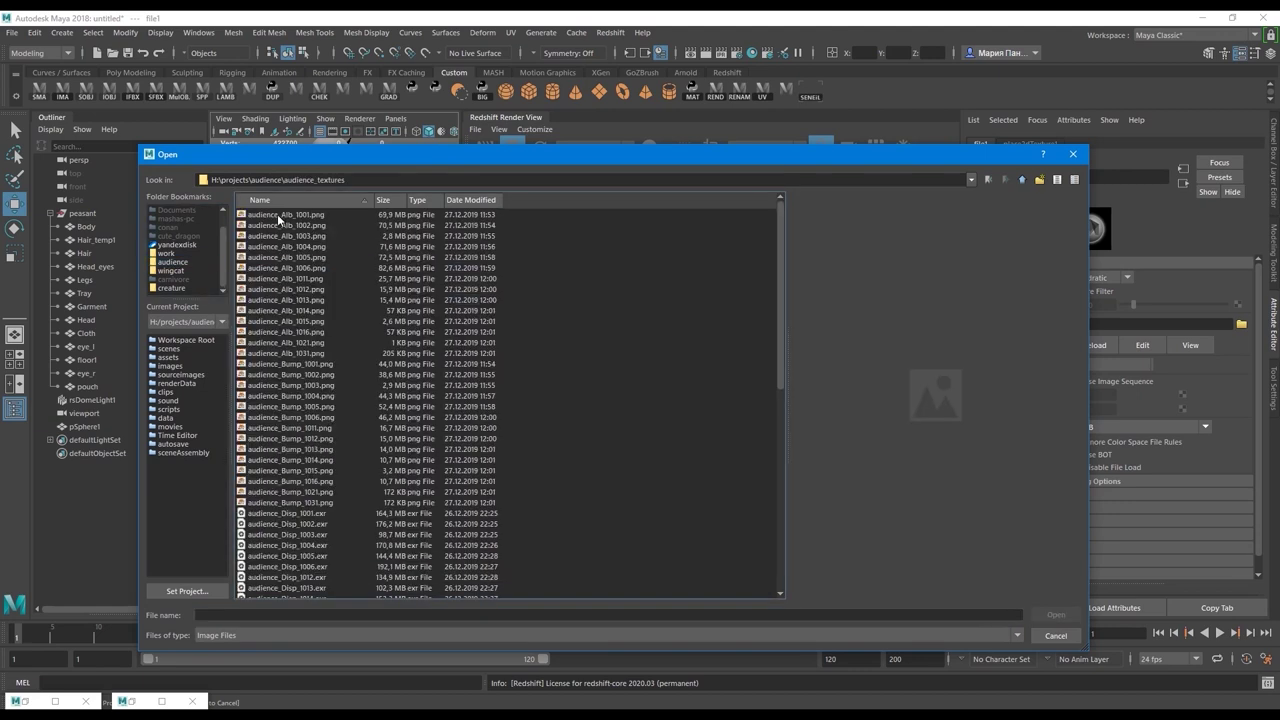
click(280, 218)
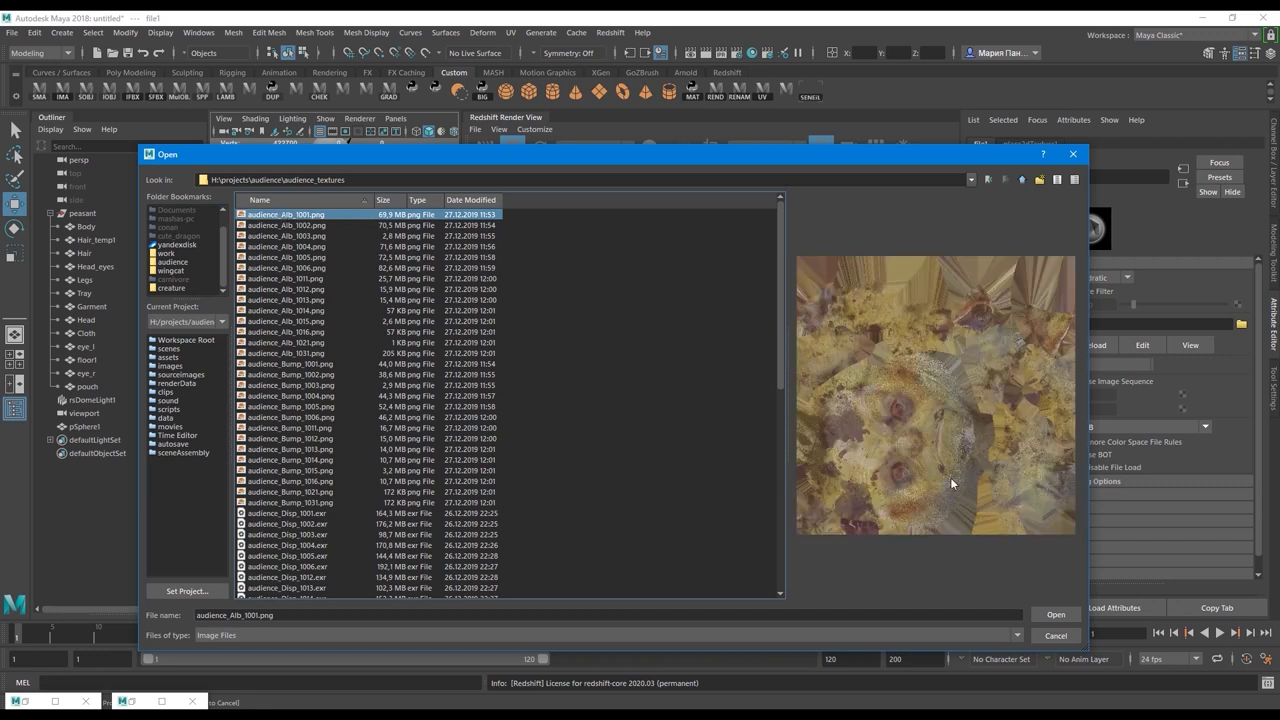
click(1056, 612)
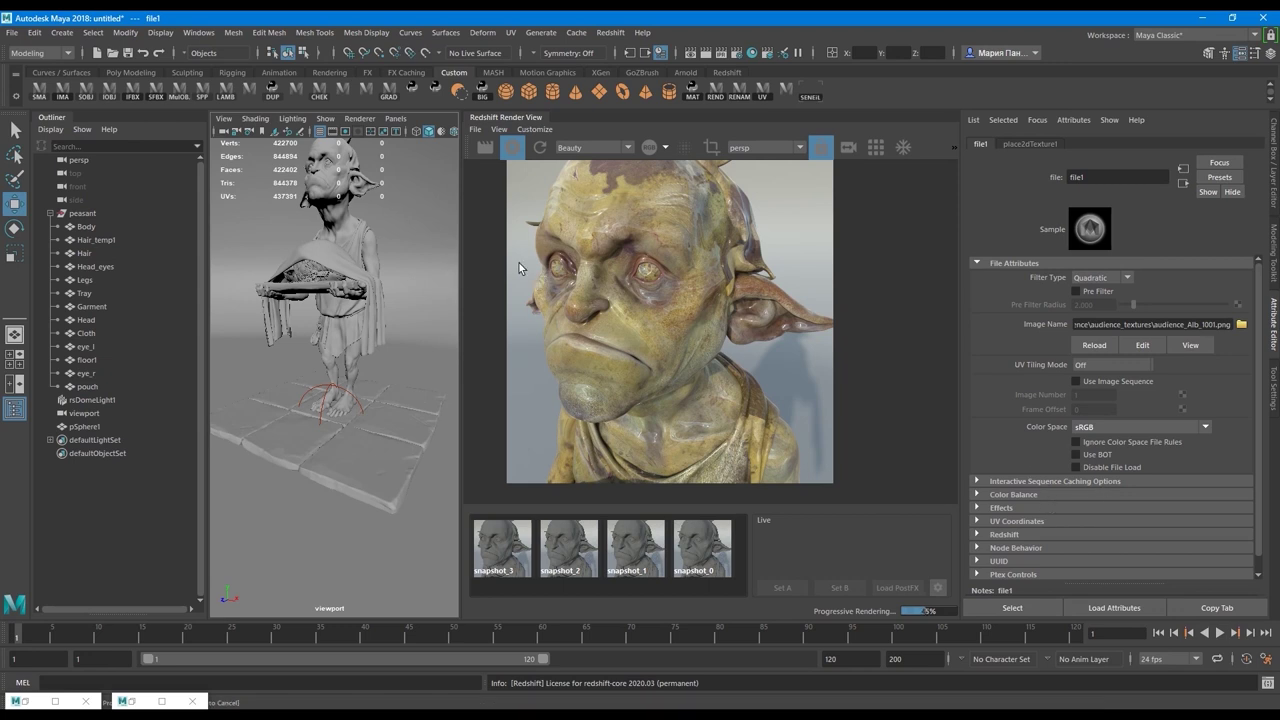
Switch the scene view to the persp camera and frame the goblin's head and shoulders for the interactive render
click(396, 120)
mouse_move(405, 132)
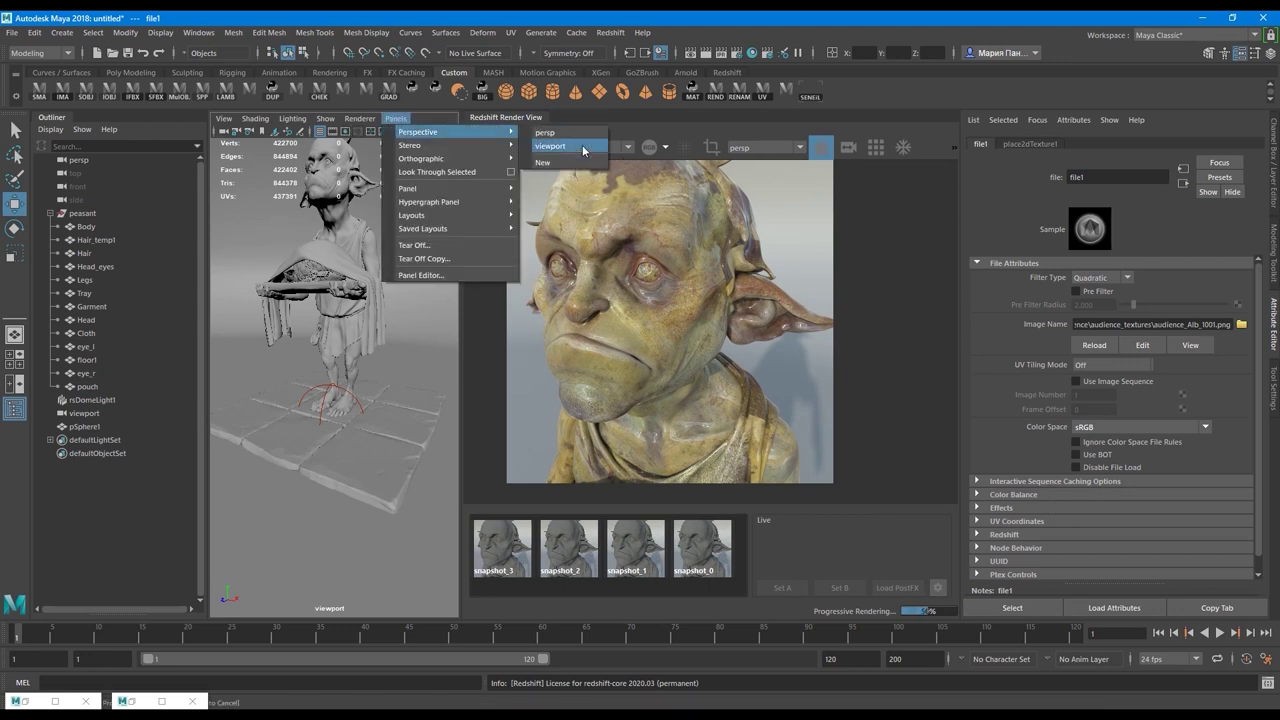
click(584, 148)
click(396, 119)
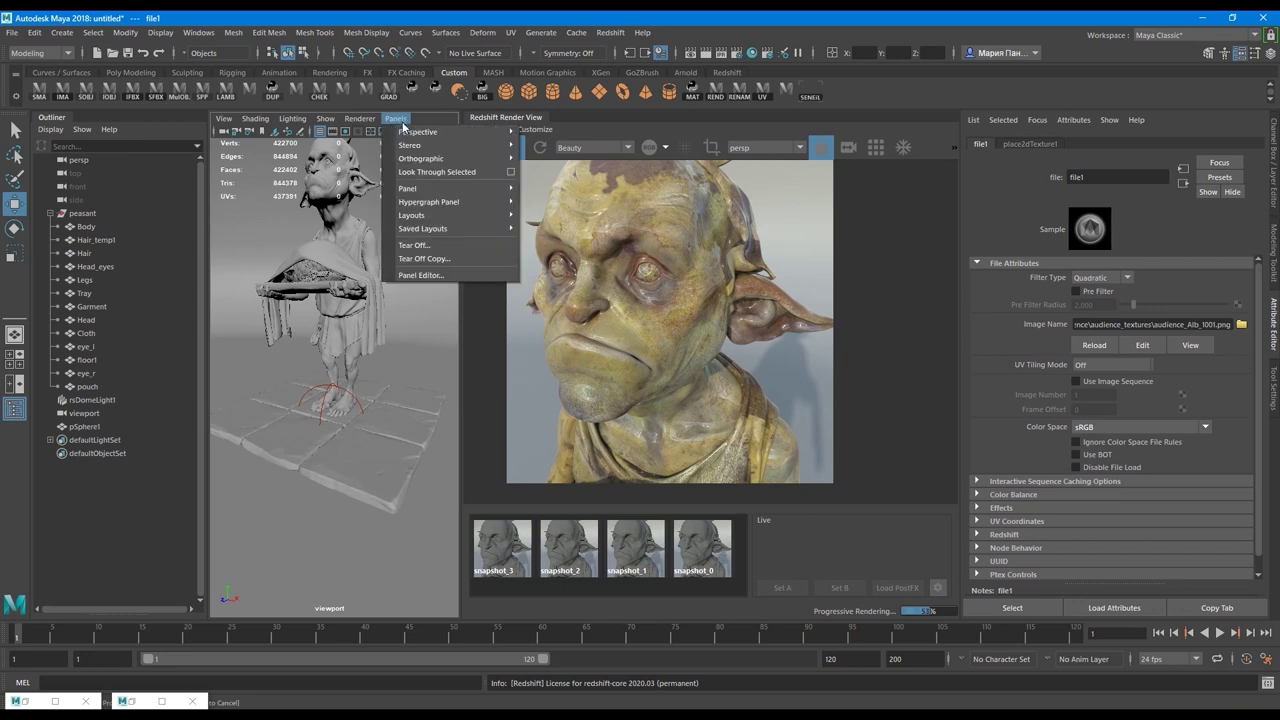
mouse_move(420, 132)
click(548, 134)
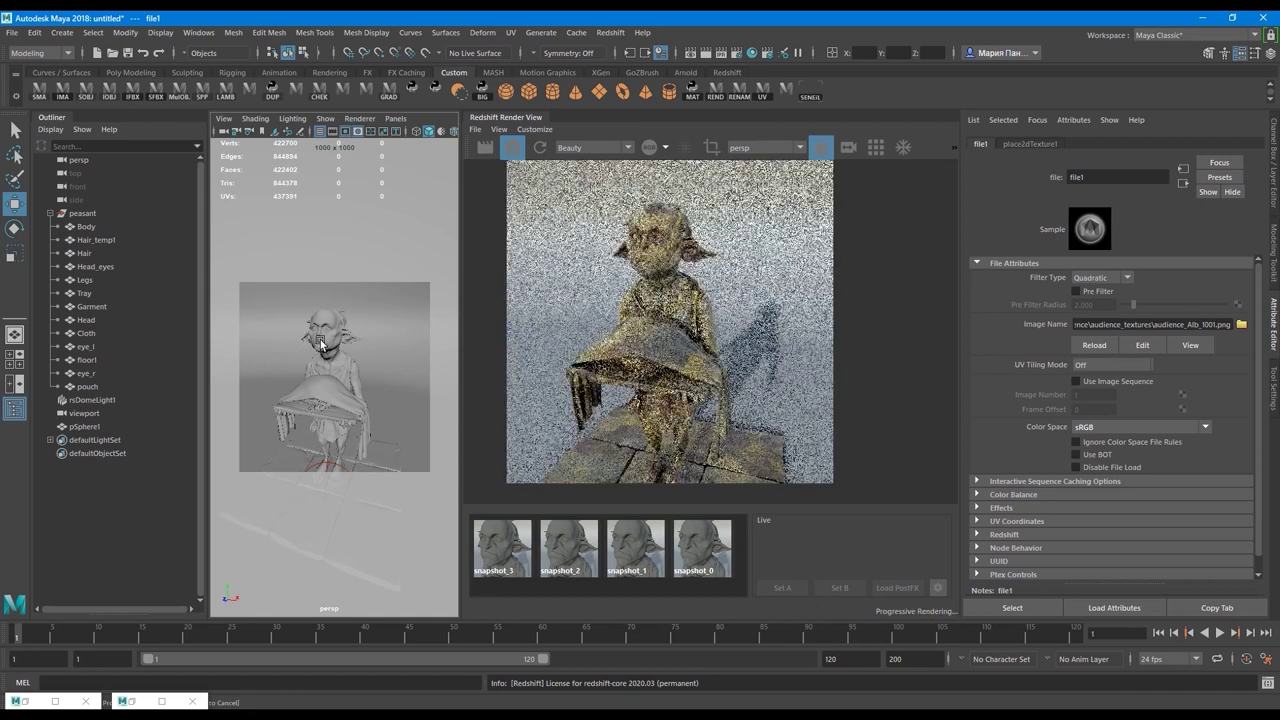
alt+right_drag(323, 351, 364, 354)
alt+middle_drag(364, 353, 366, 413)
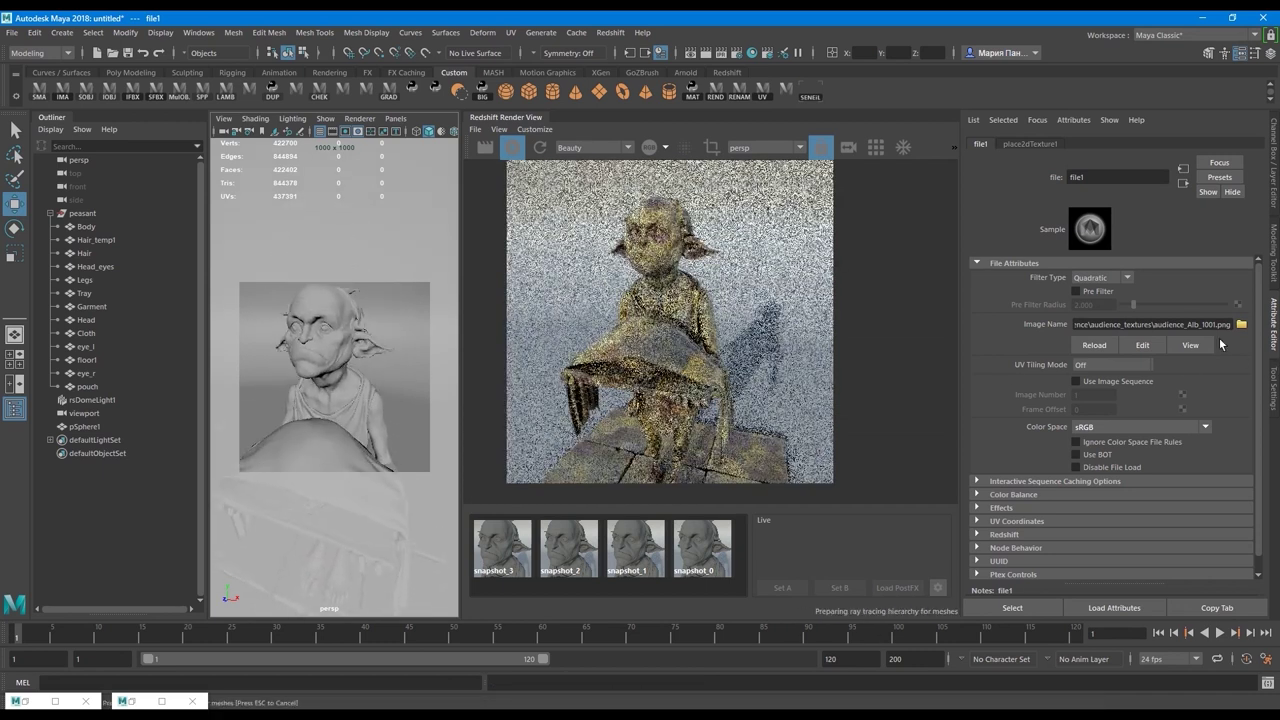
Set the albedo texture's UV tiling mode to UDIM (Mari) and restart the interactive render
drag(1203, 324, 1213, 325)
double_click(1208, 325)
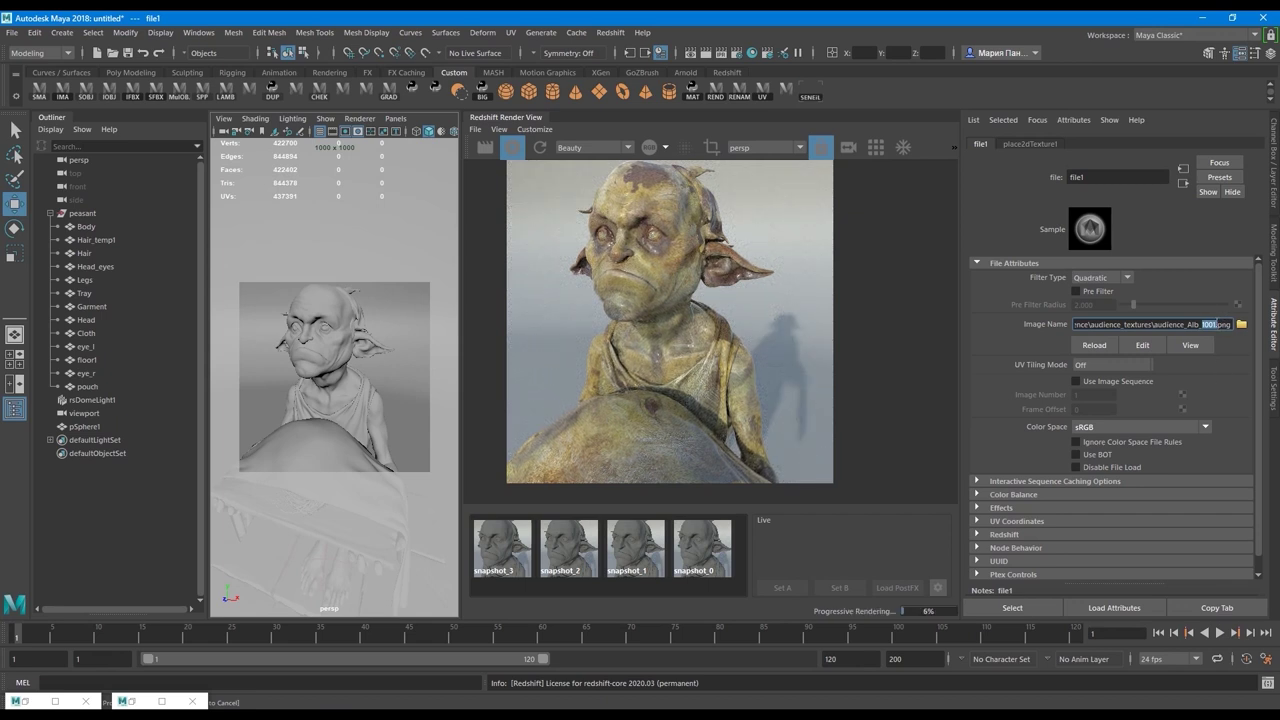
click(1217, 324)
click(1082, 367)
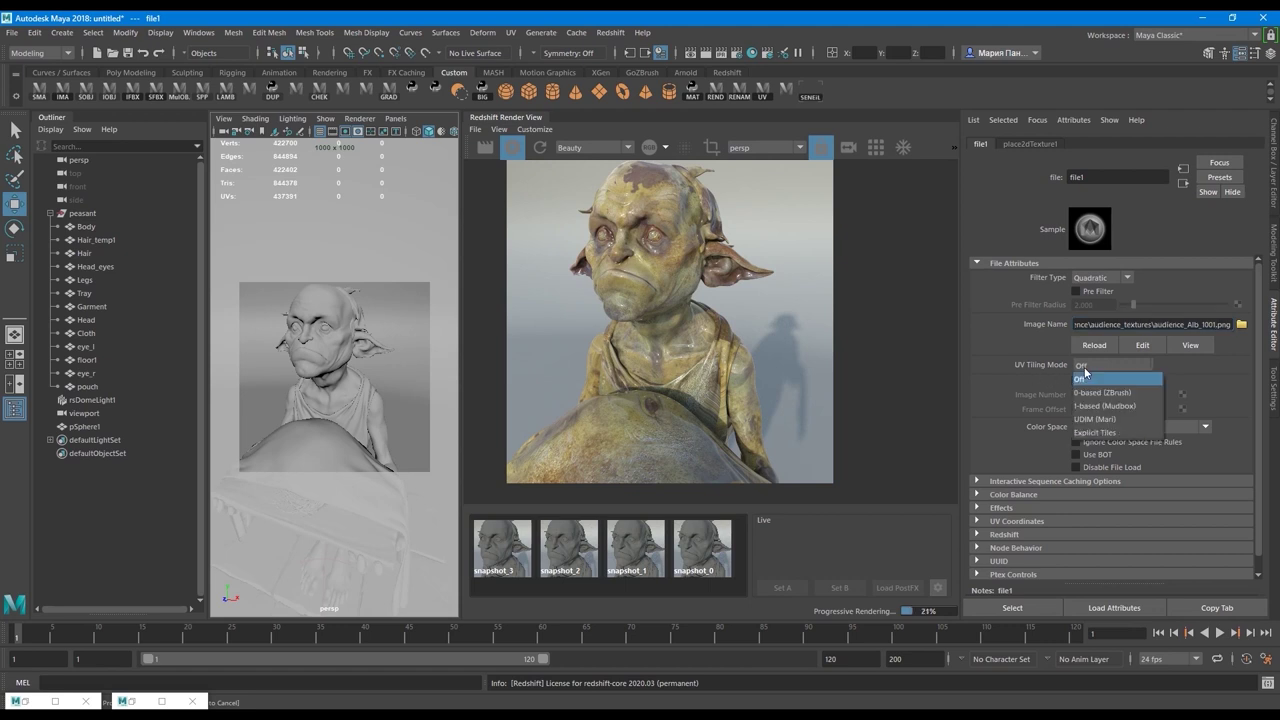
click(1102, 420)
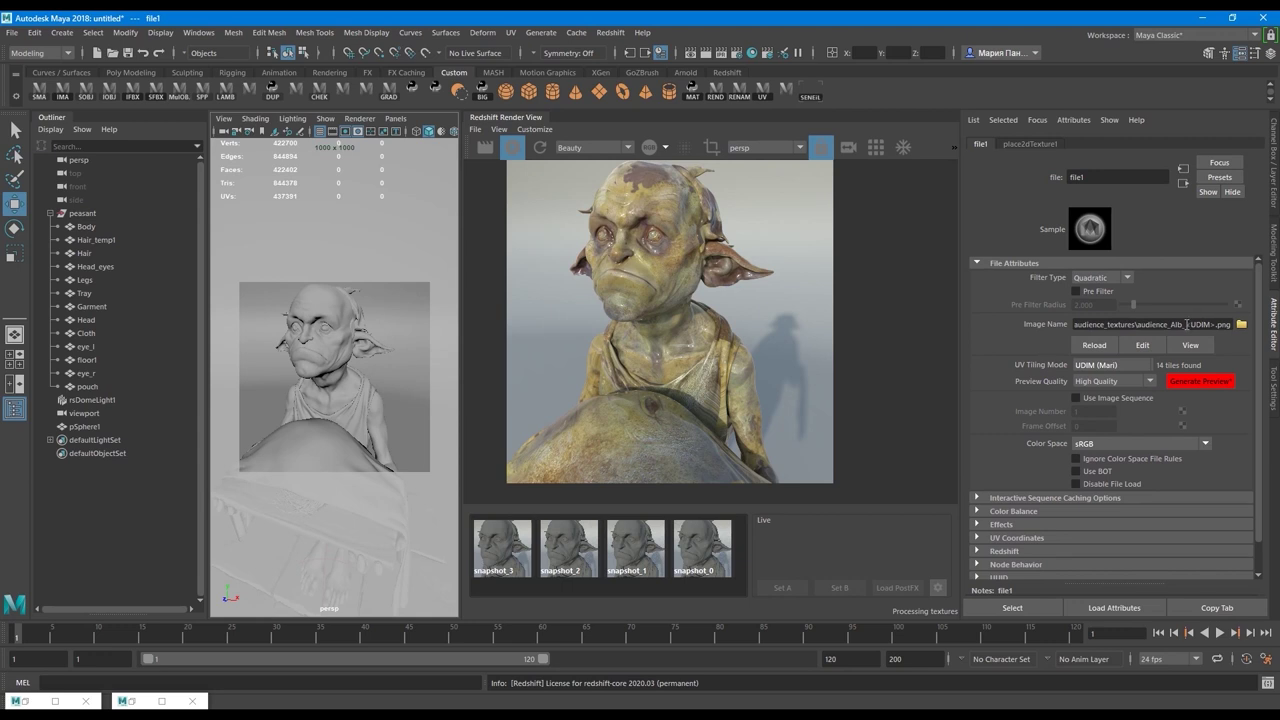
drag(1187, 324, 1214, 324)
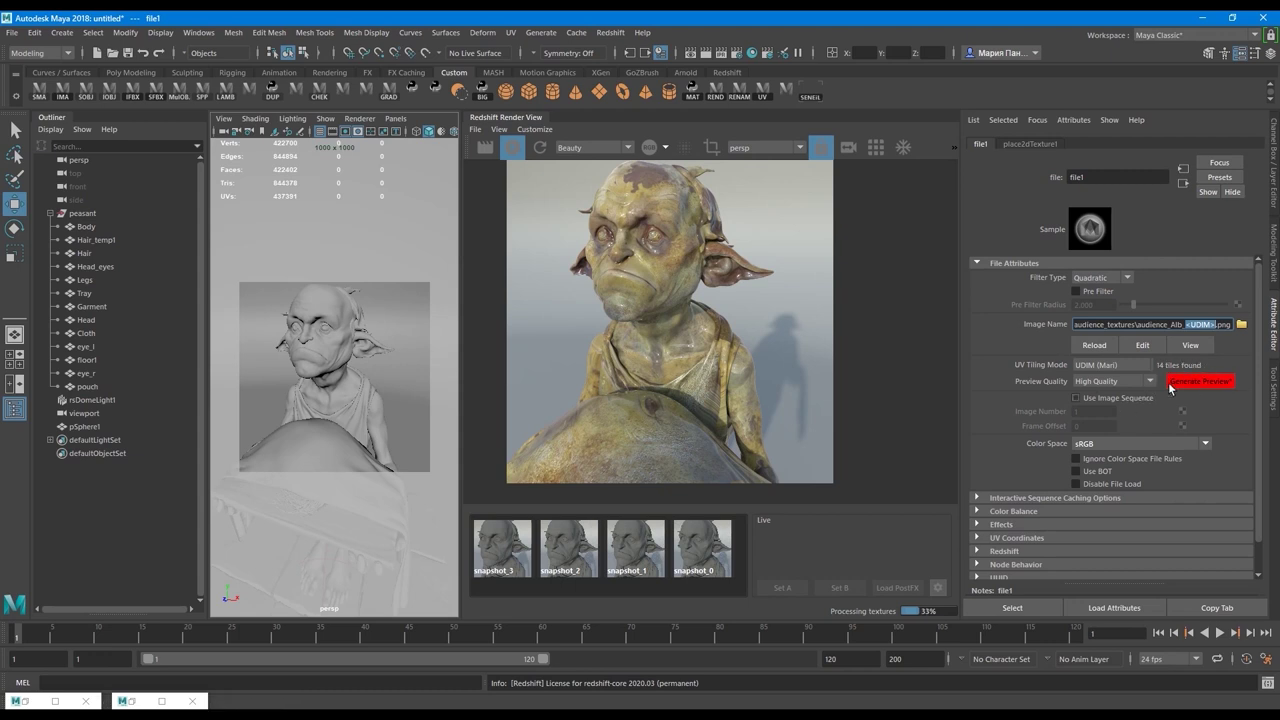
click(1120, 324)
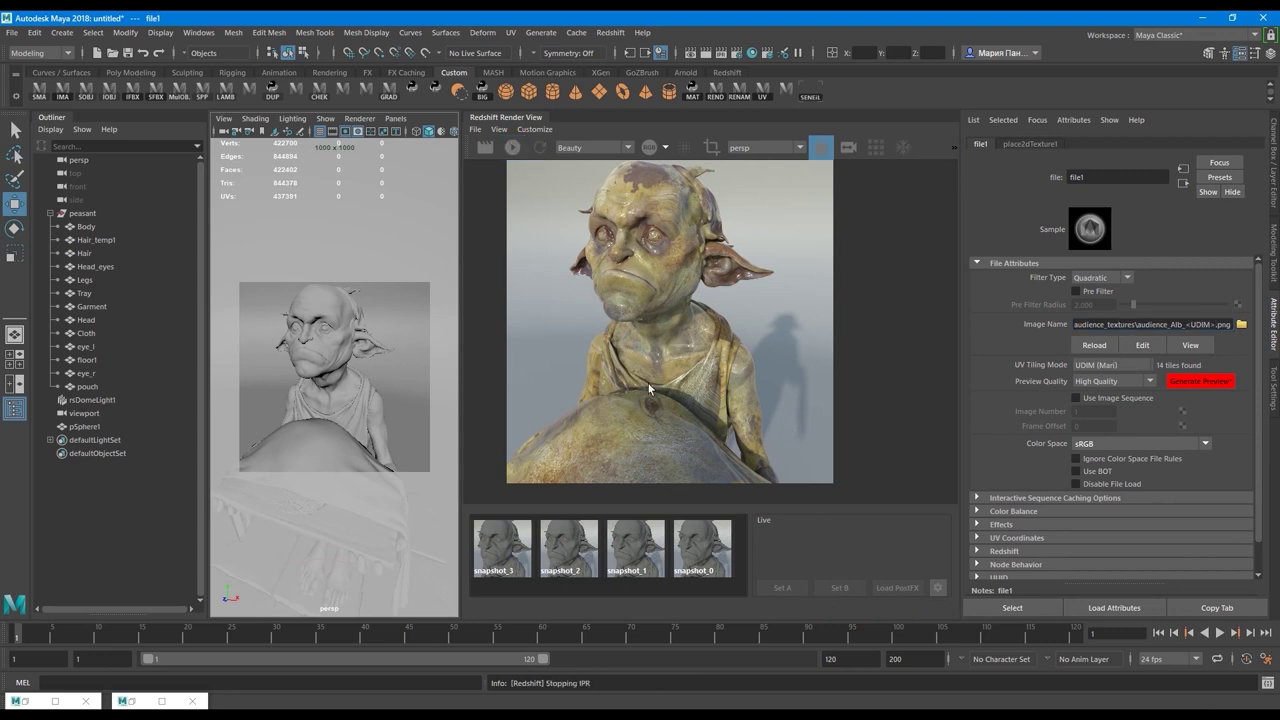
click(512, 148)
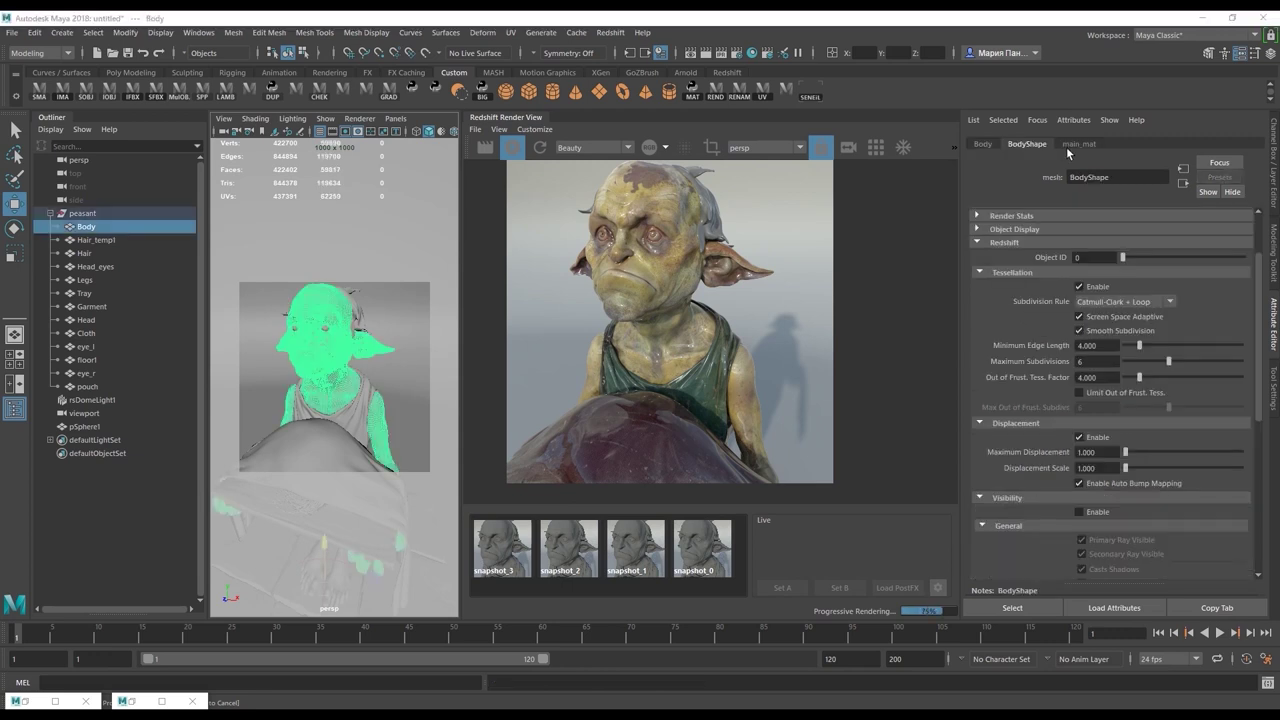
Connect a File texture to main_mat's reflection roughness and load audience_Rough_1001.png from the audience_textures folder
click(1074, 145)
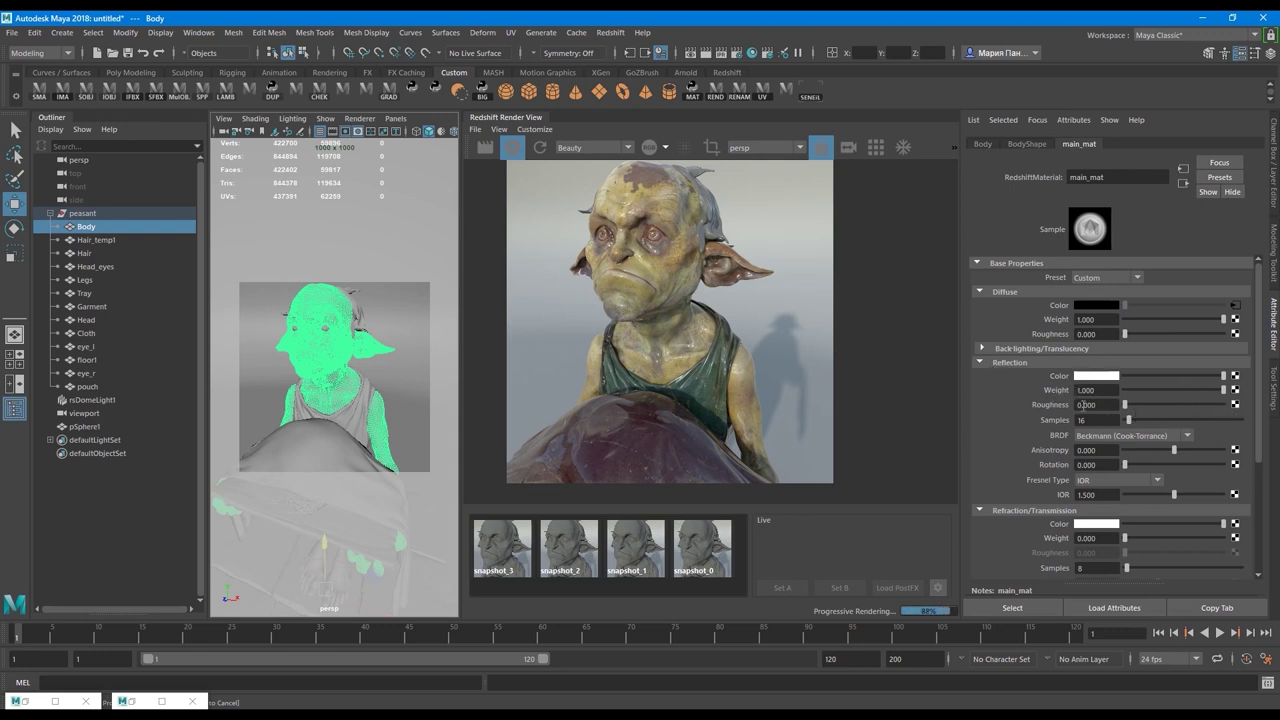
click(1237, 407)
click(541, 365)
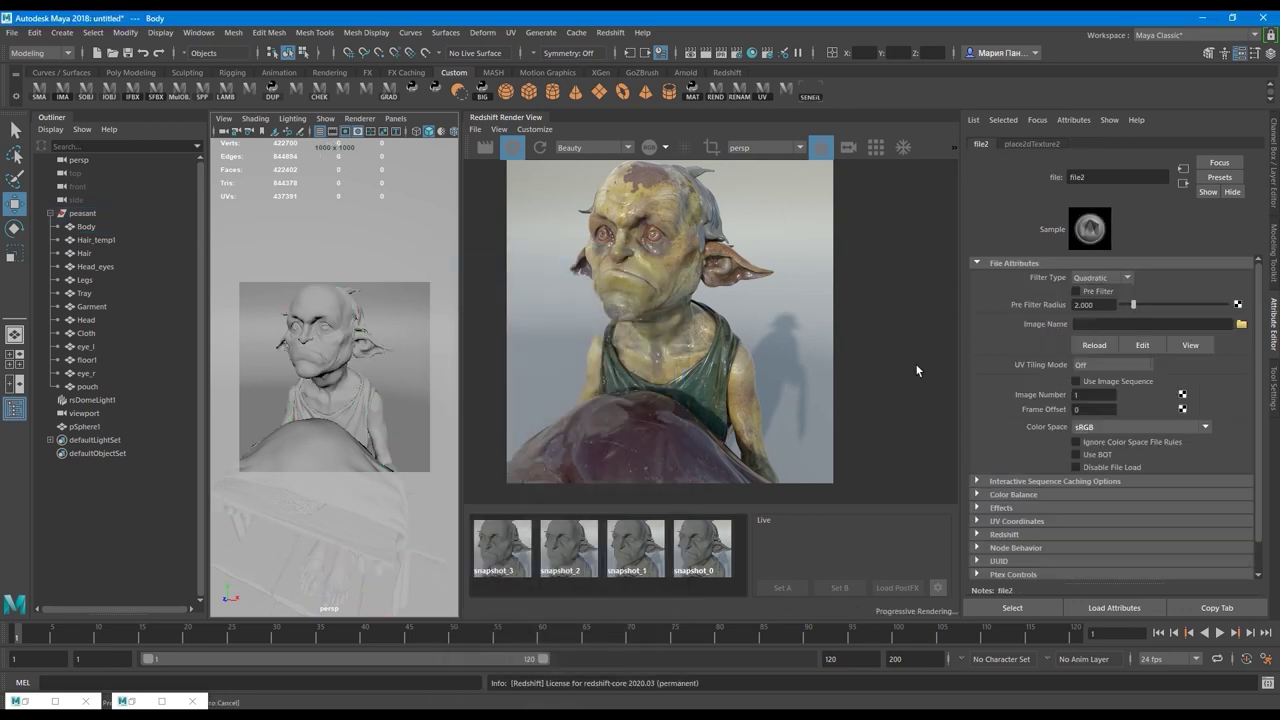
click(1240, 325)
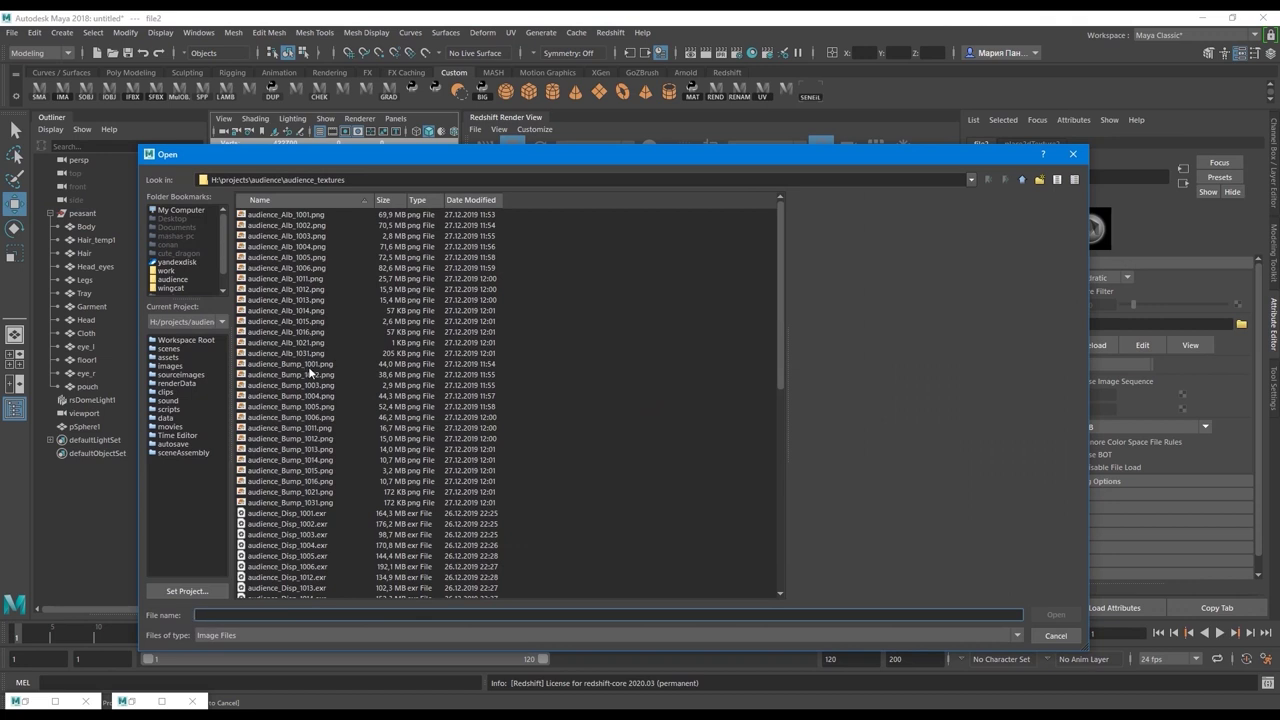
scroll(334, 460, down, 12)
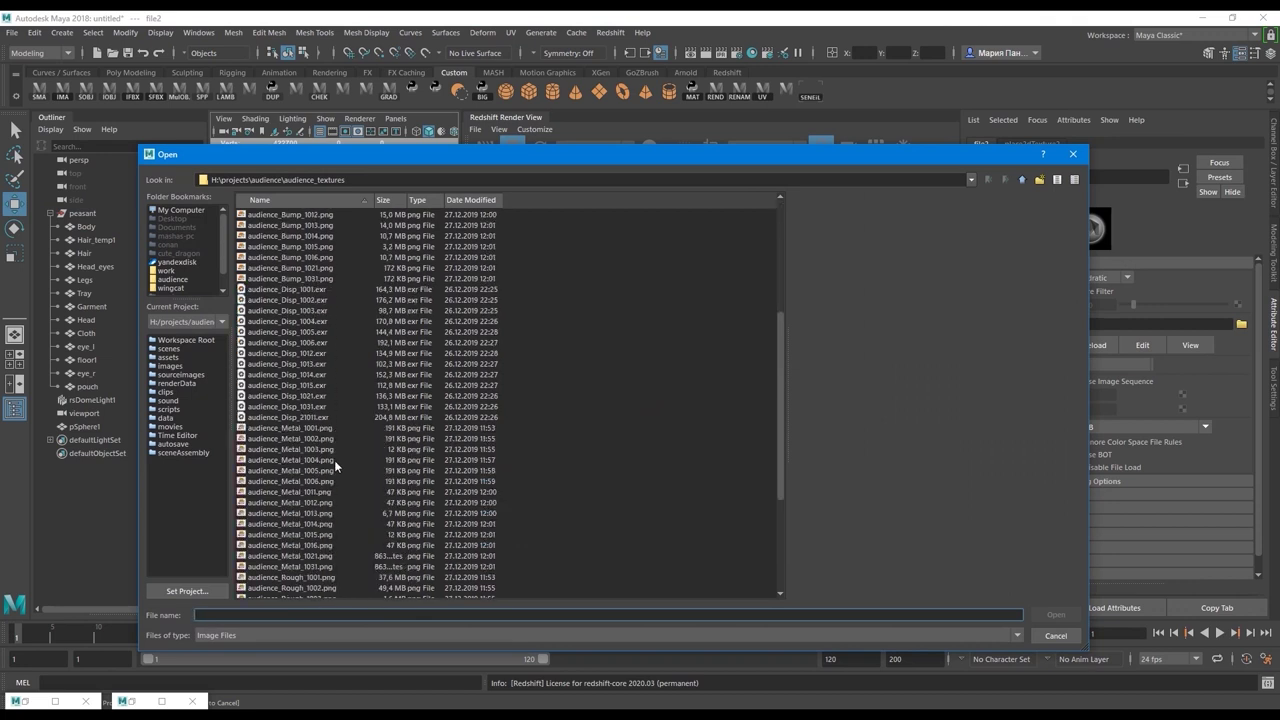
click(339, 418)
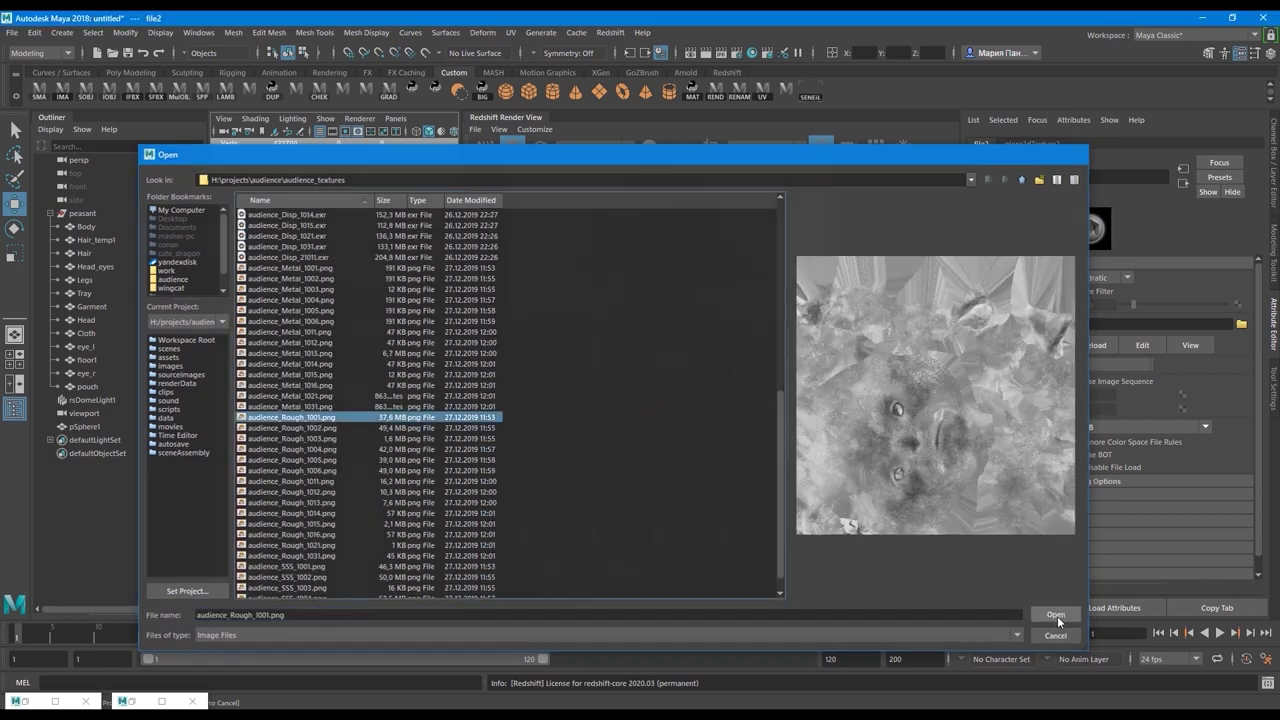
click(1057, 615)
Set the roughness texture's UV tiling mode to UDIM (Mari) and restart the interactive render
click(1110, 365)
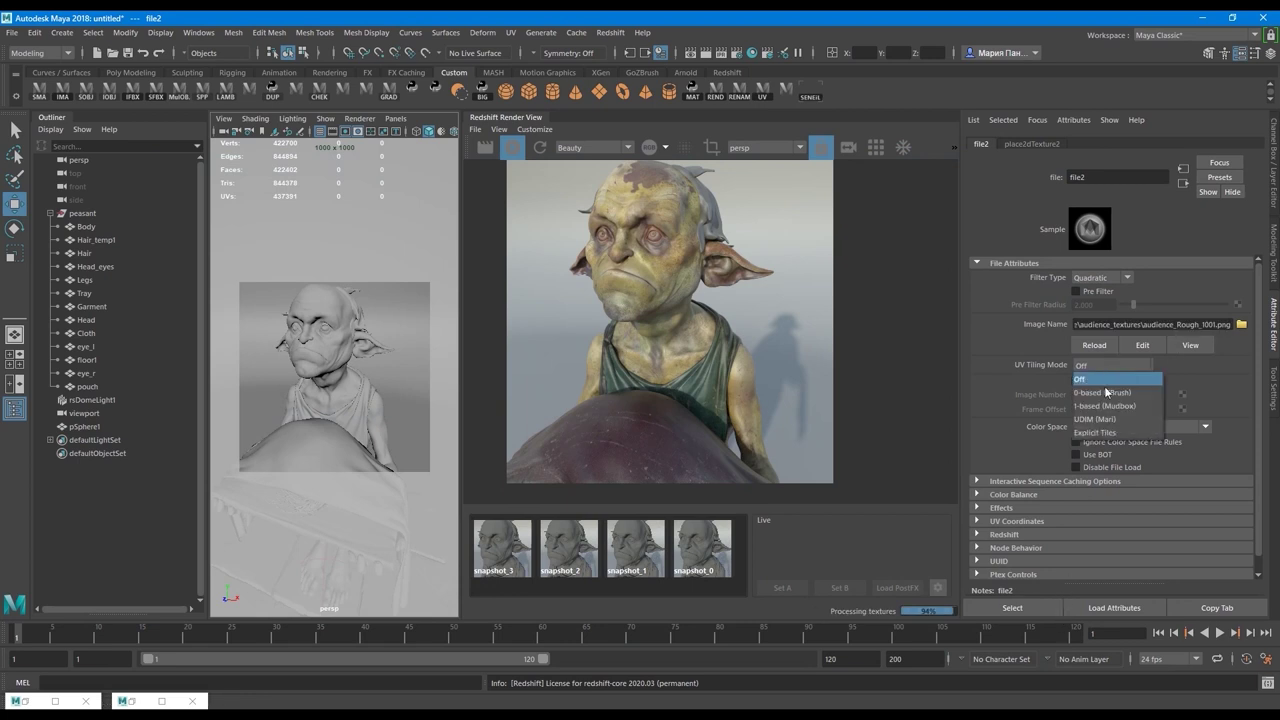
click(1093, 424)
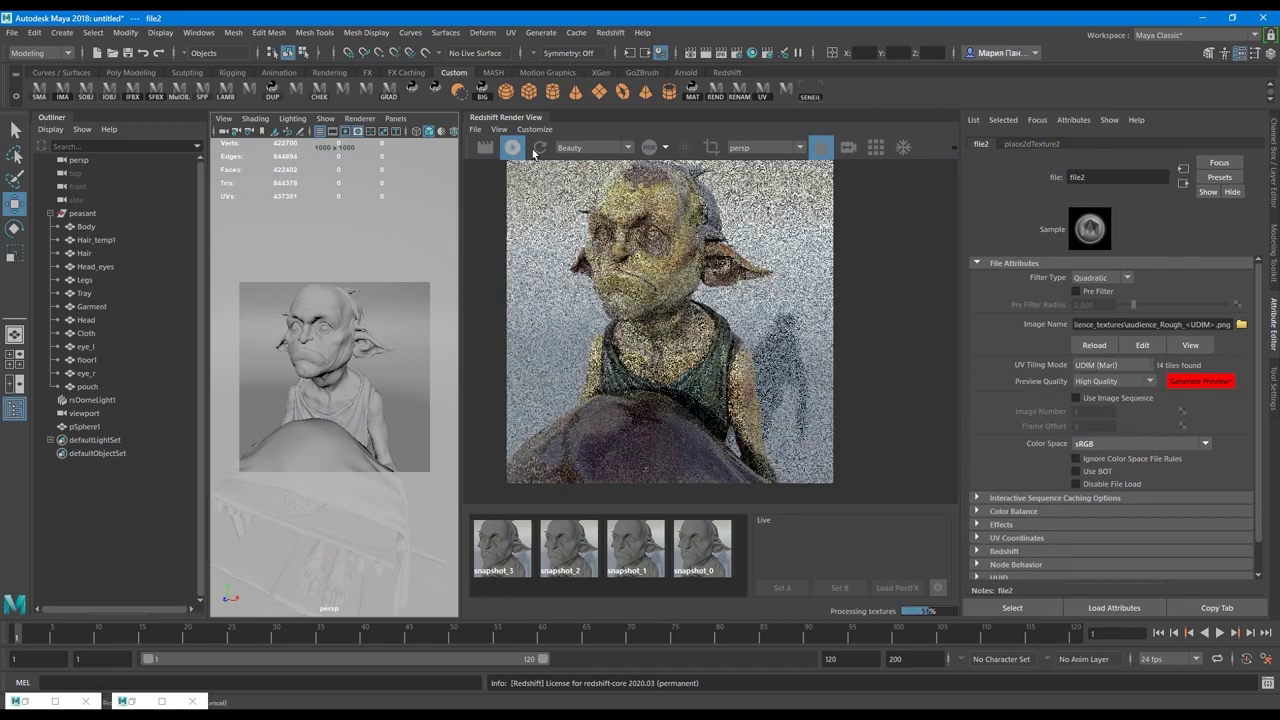
click(513, 149)
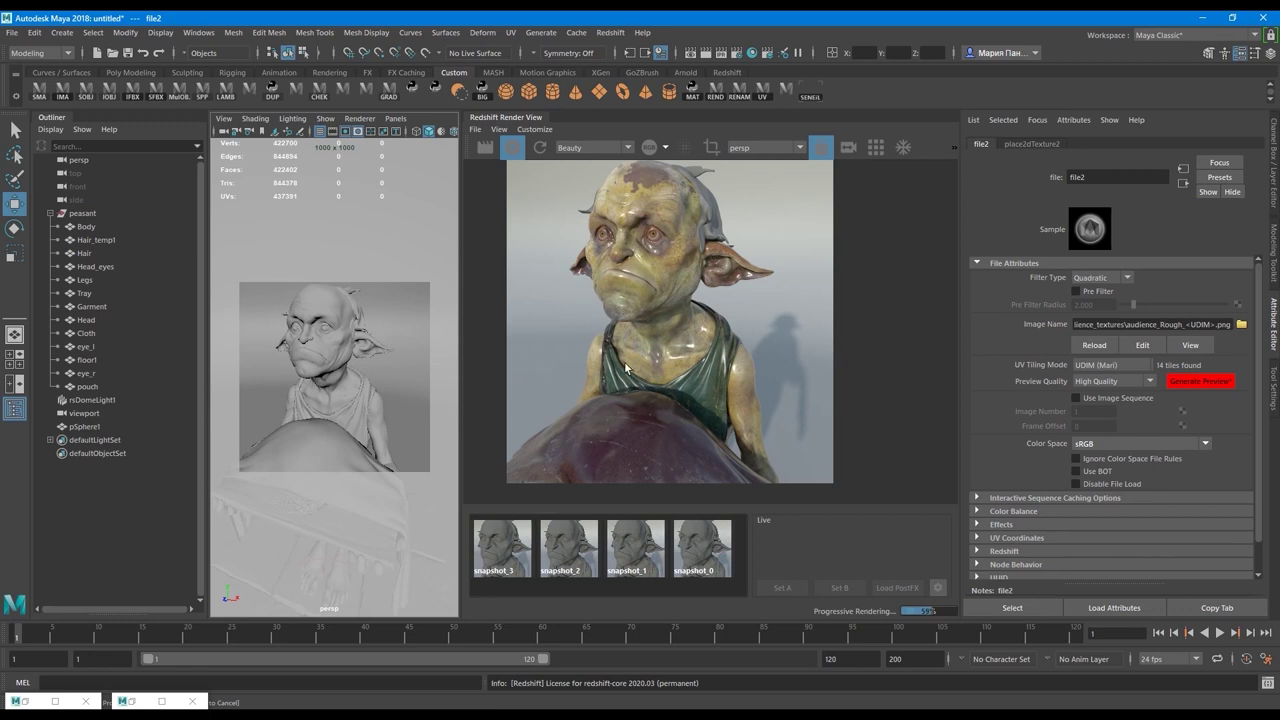
scroll(588, 210, up, 5)
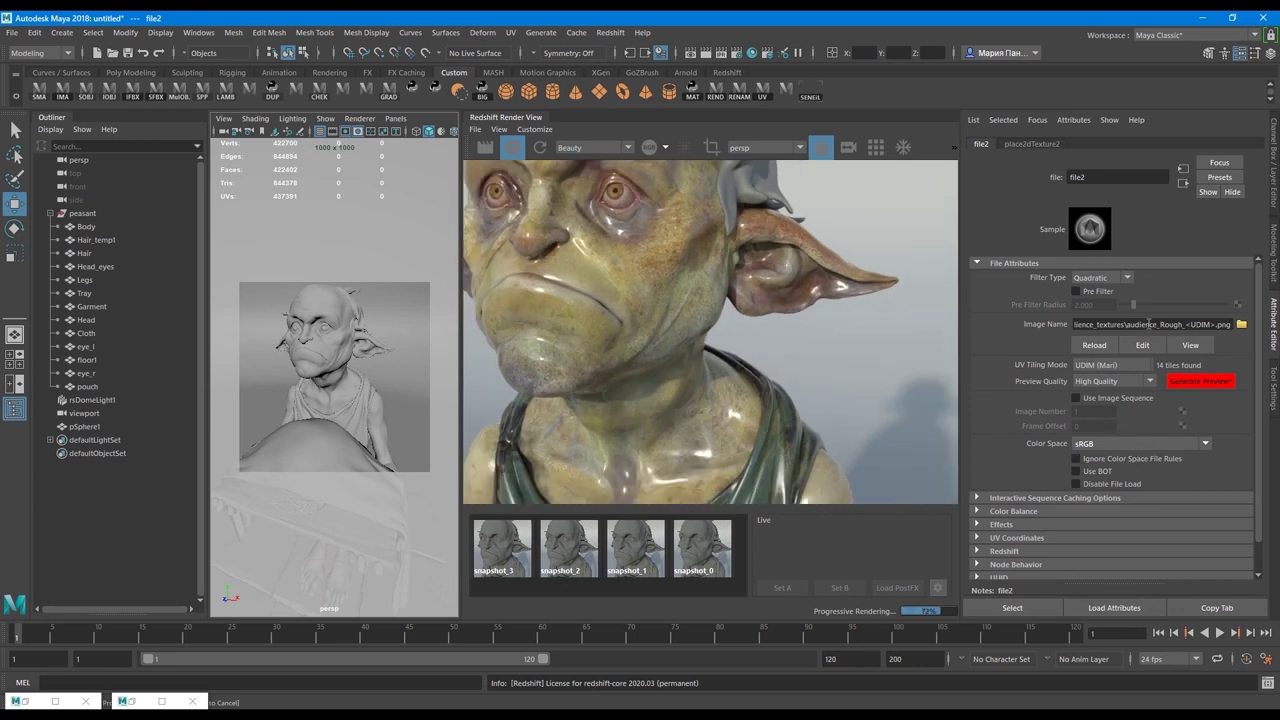
Set the roughness texture's color space to Raw and review the goblin in the render view
click(1098, 446)
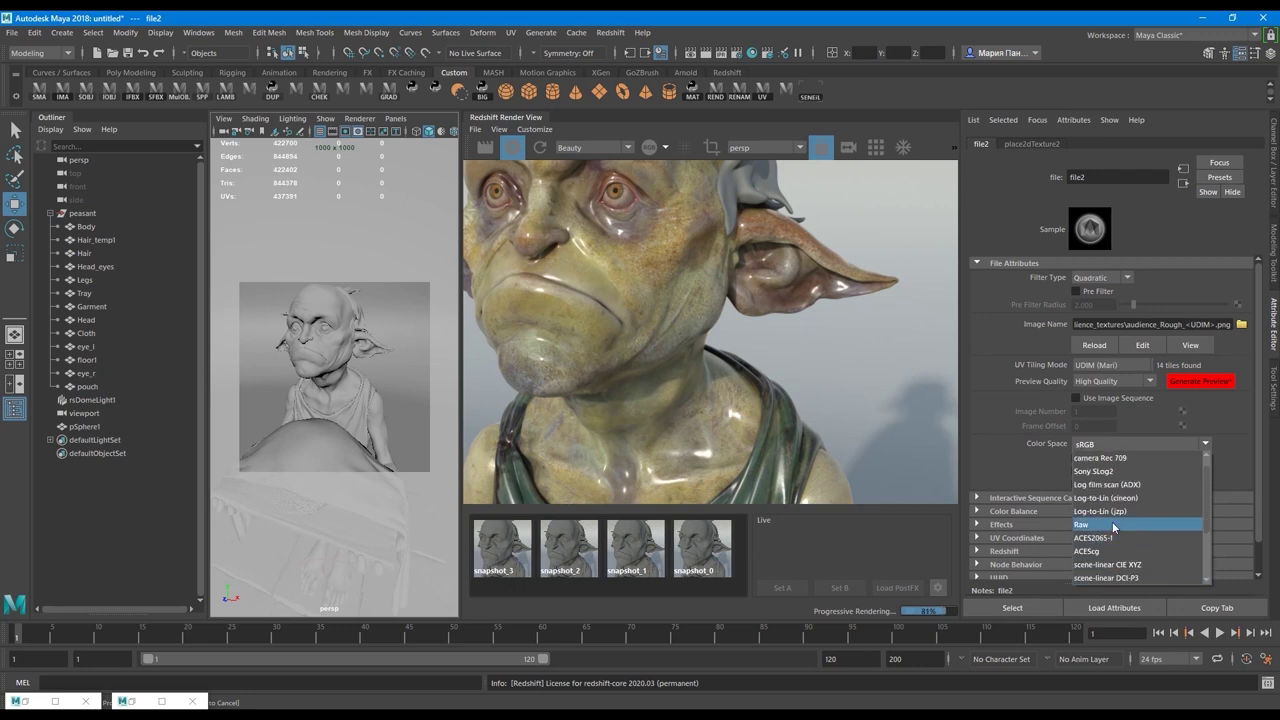
click(1112, 521)
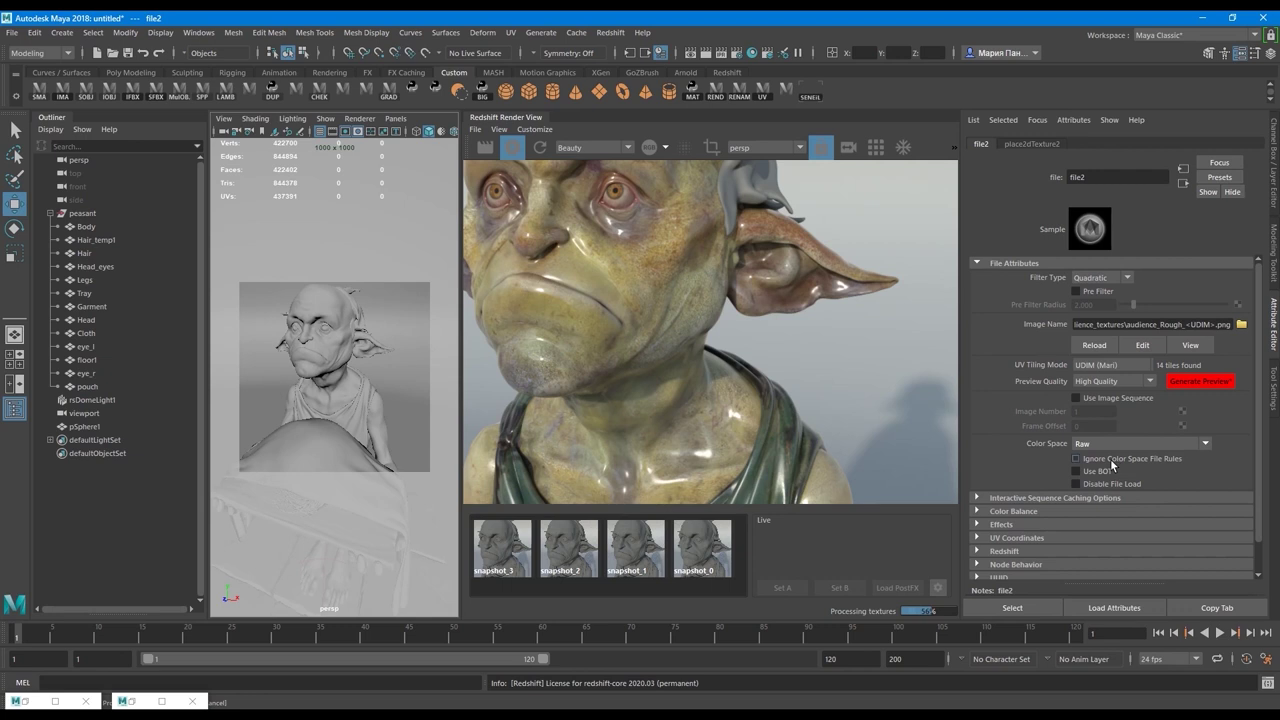
click(1100, 444)
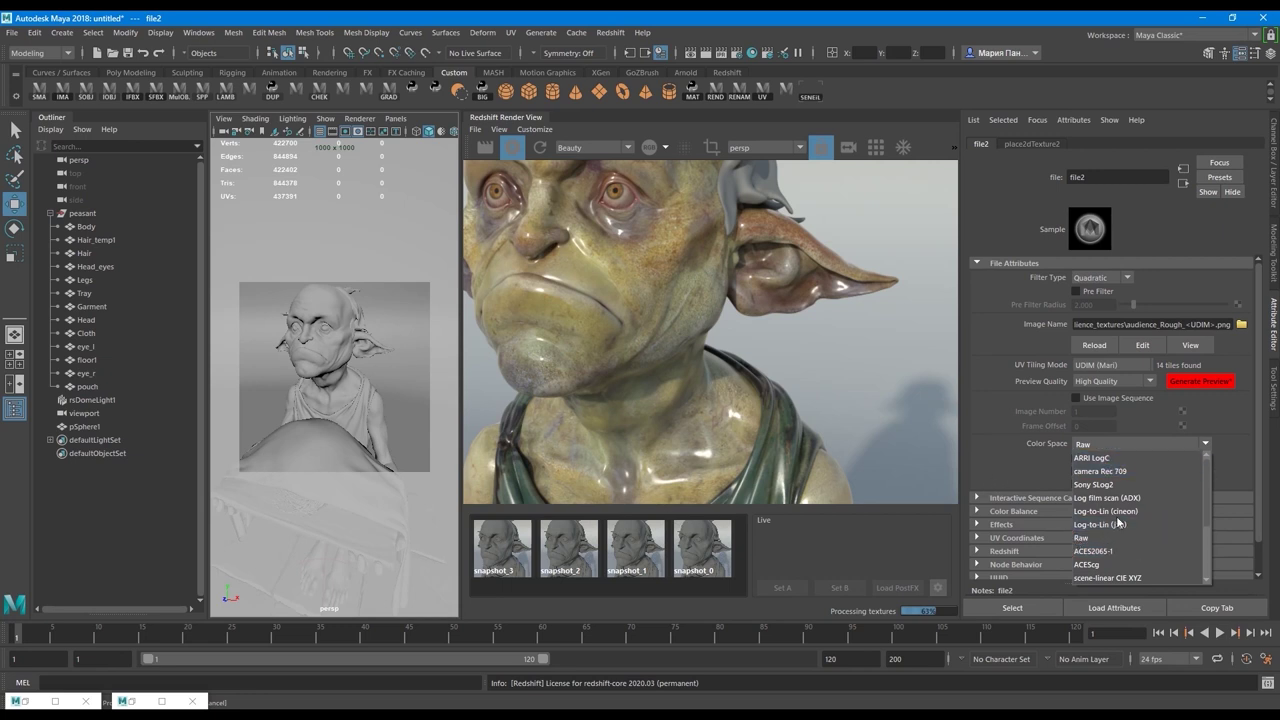
scroll(1112, 540, down, 3)
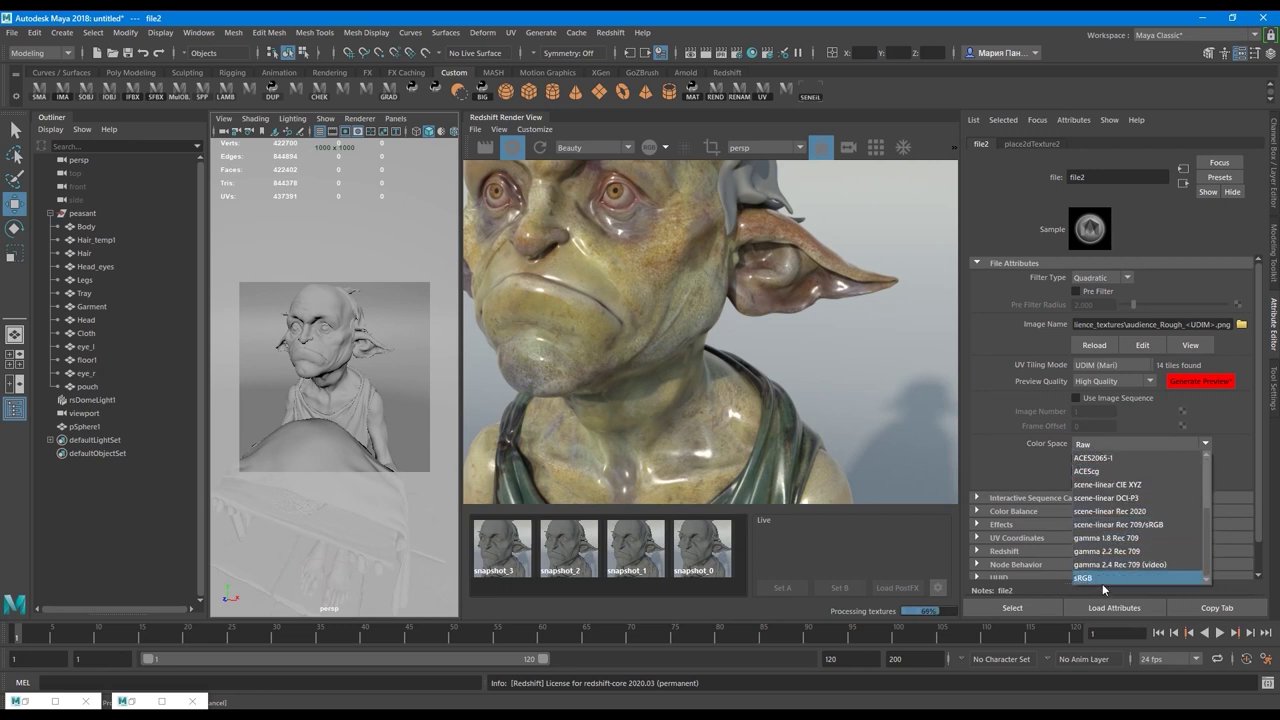
scroll(1095, 570, up, 2)
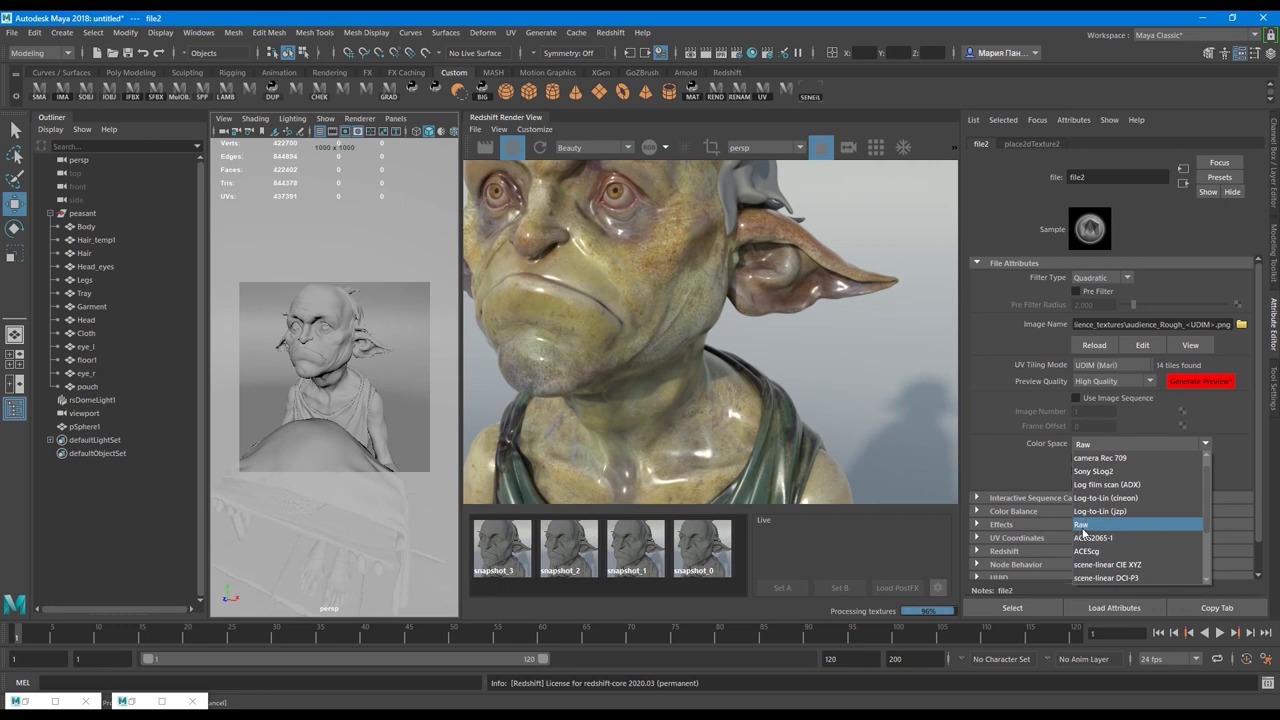
click(1030, 458)
scroll(683, 349, down, 3)
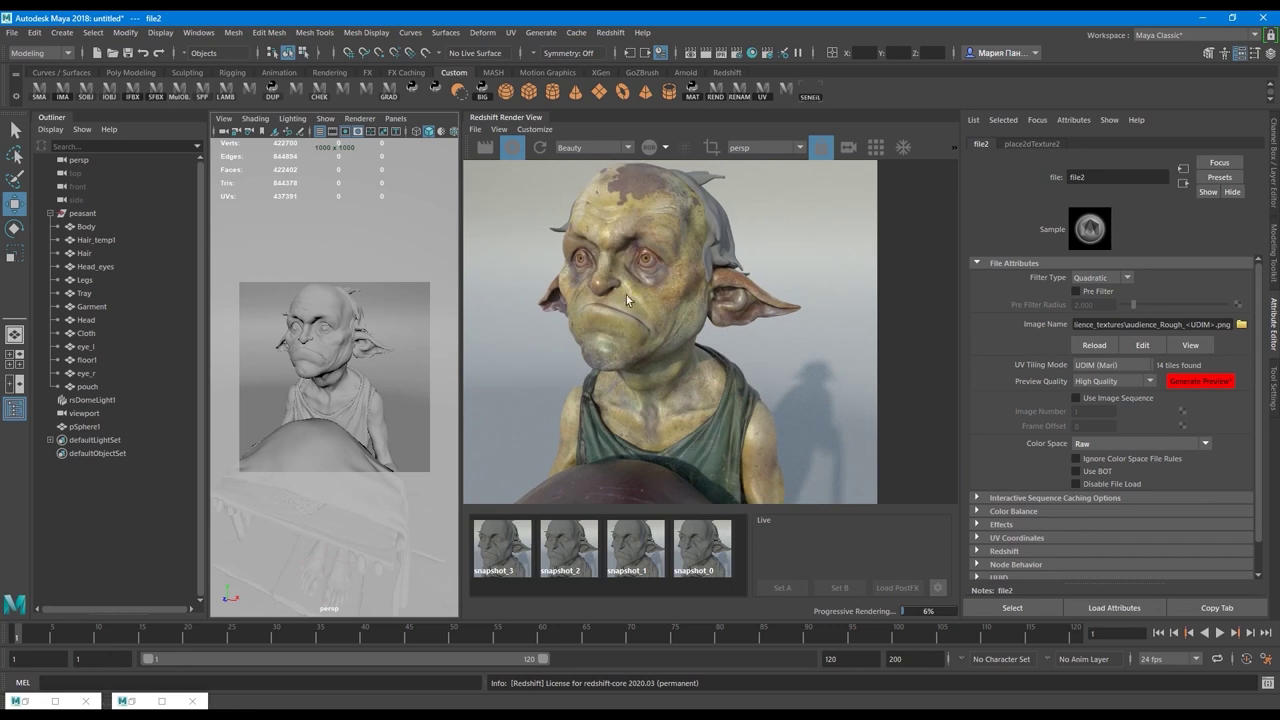
scroll(692, 386, down, 2)
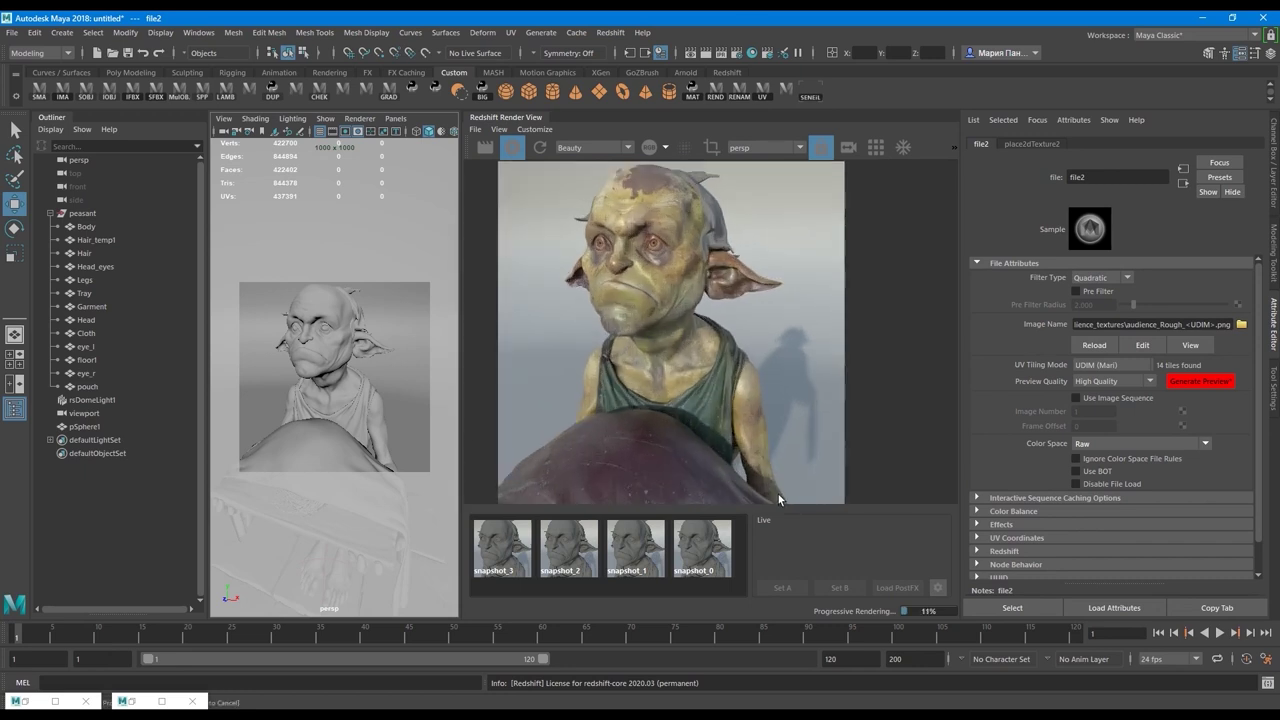
Set the reflection Fresnel type of the Body's main_mat to Metalness
click(778, 494)
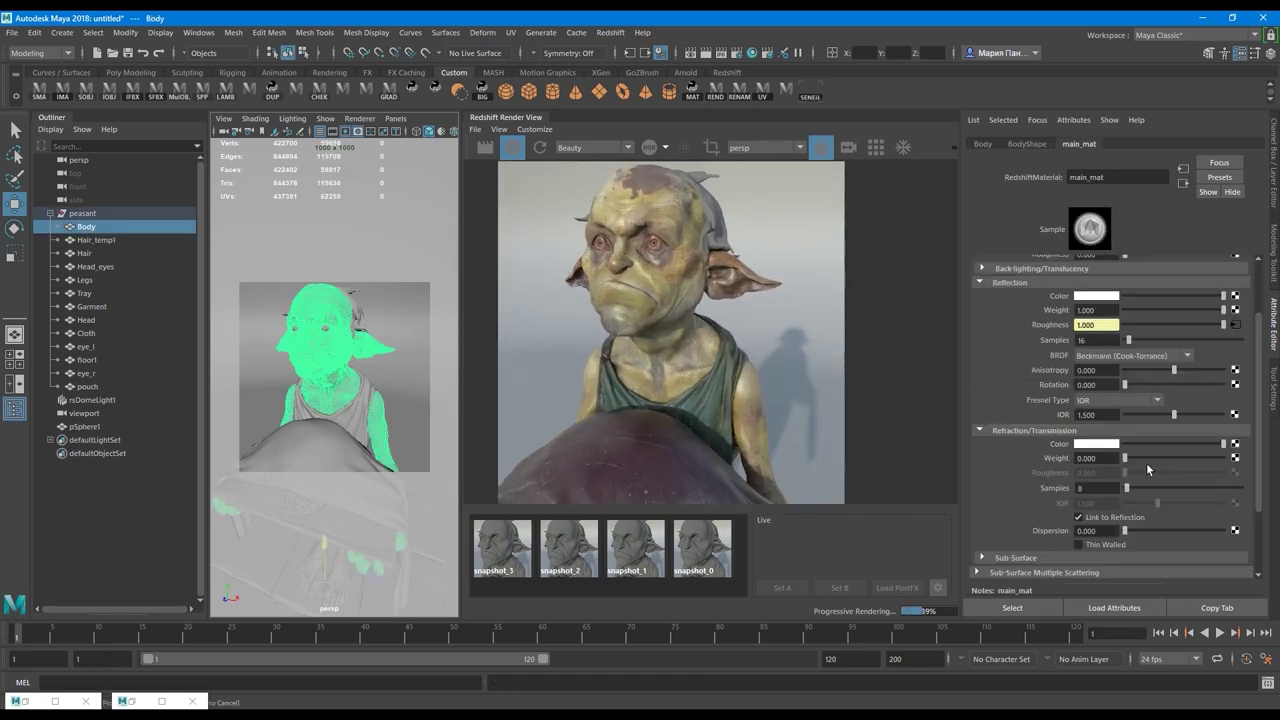
click(1084, 401)
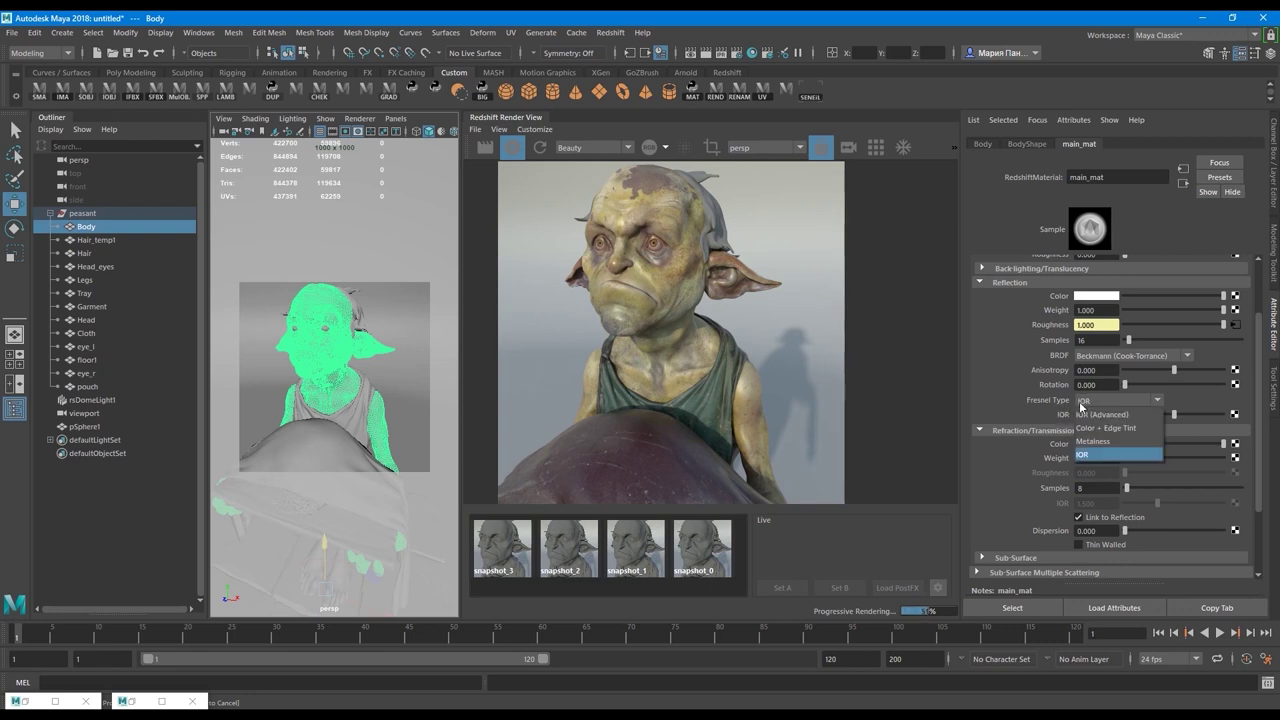
click(1086, 442)
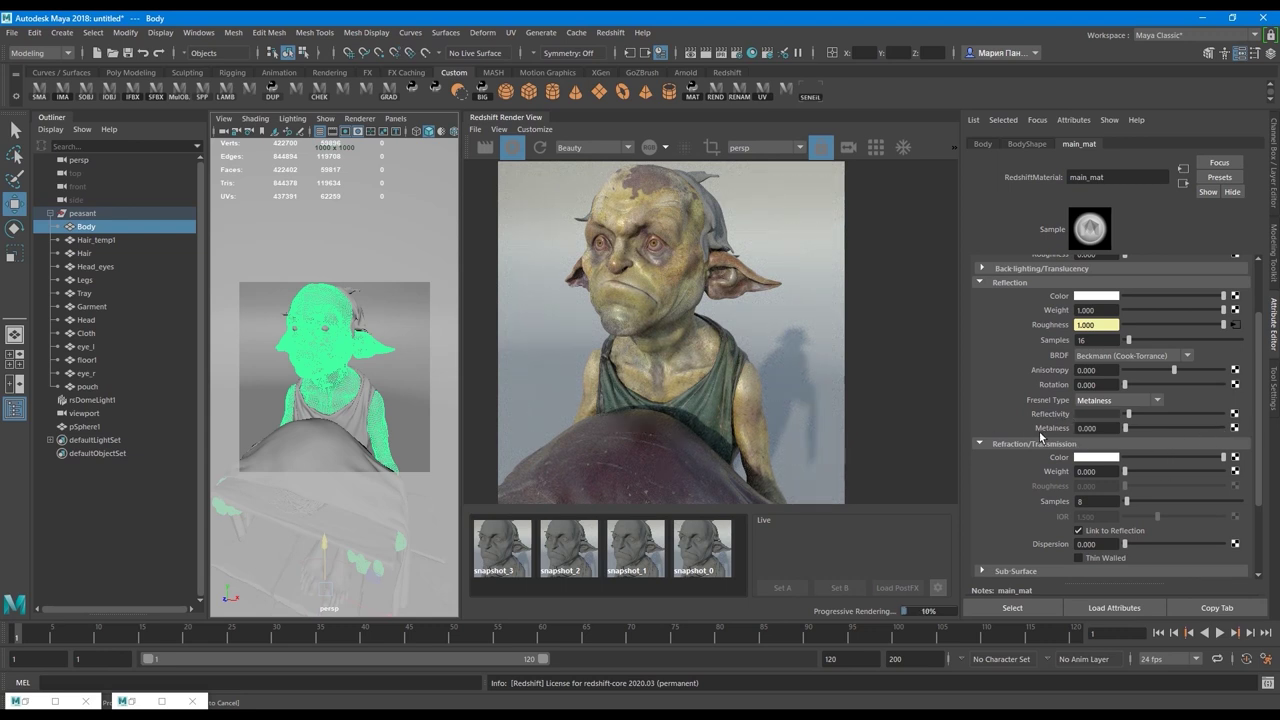
Connect a File texture to main_mat's reflection metalness, preview the metal maps, and load audience_Metal_1001.png from the audience_textures folder
click(1236, 429)
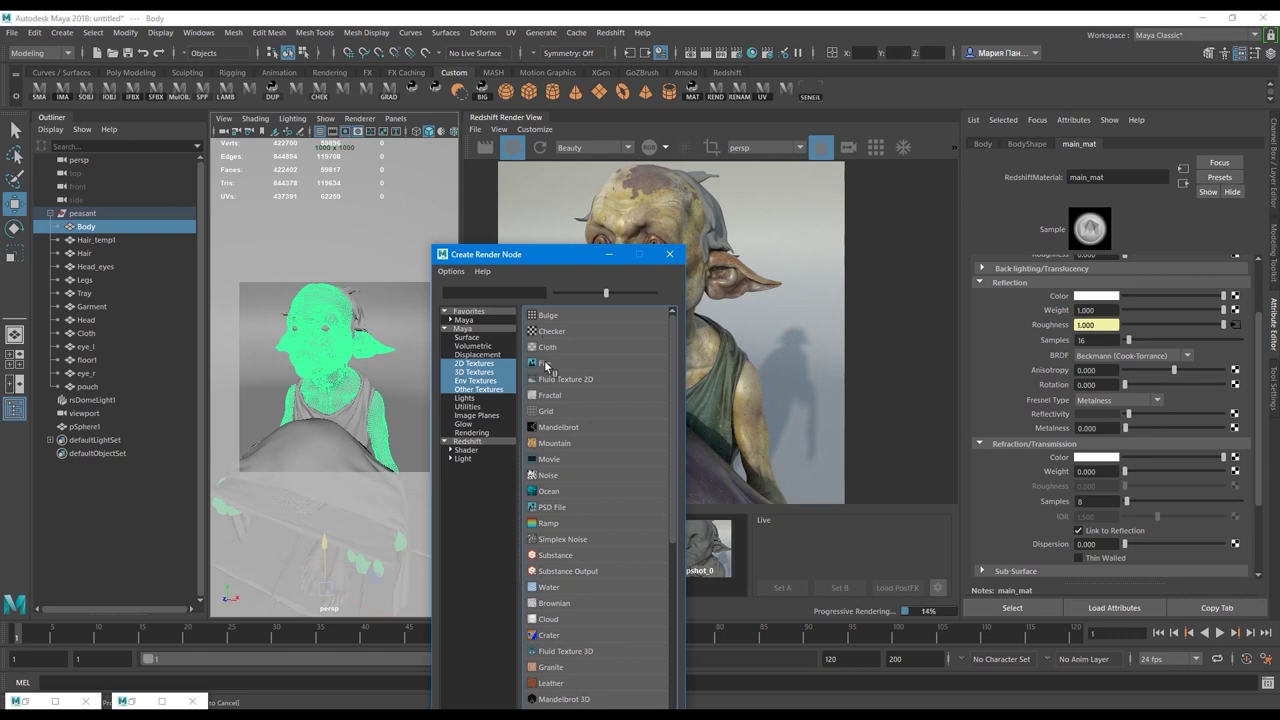
click(543, 364)
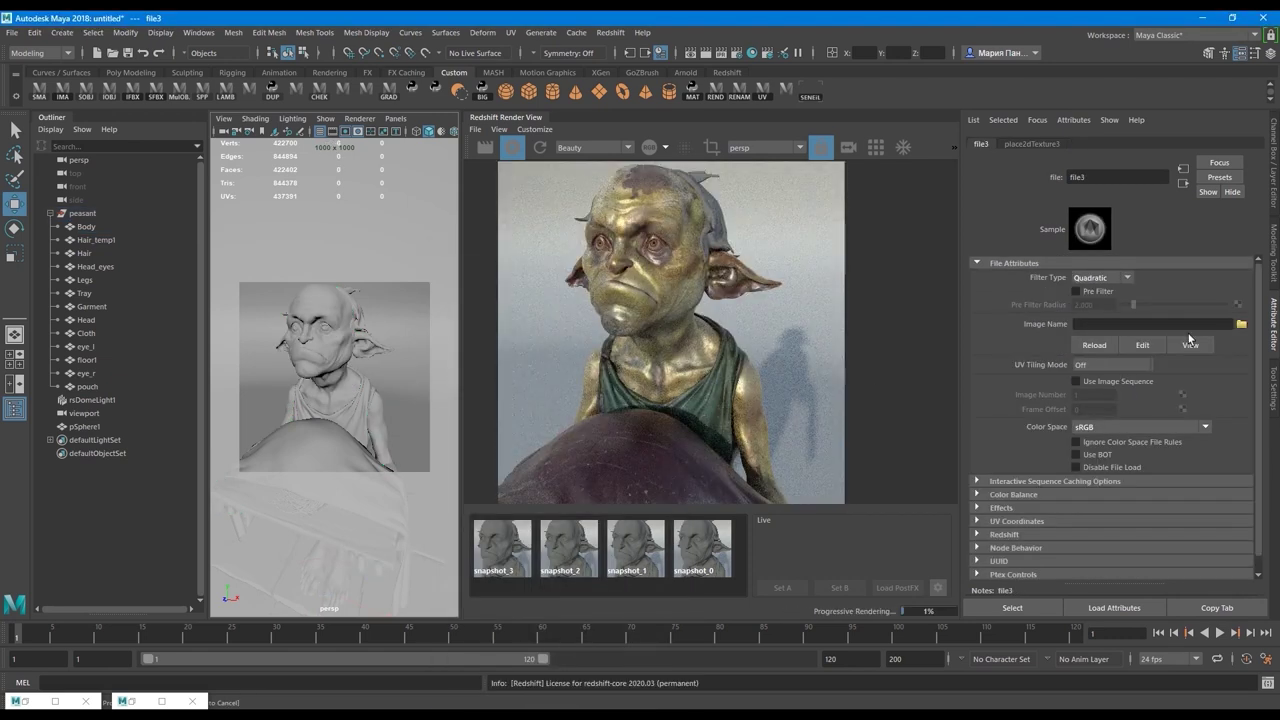
click(1241, 324)
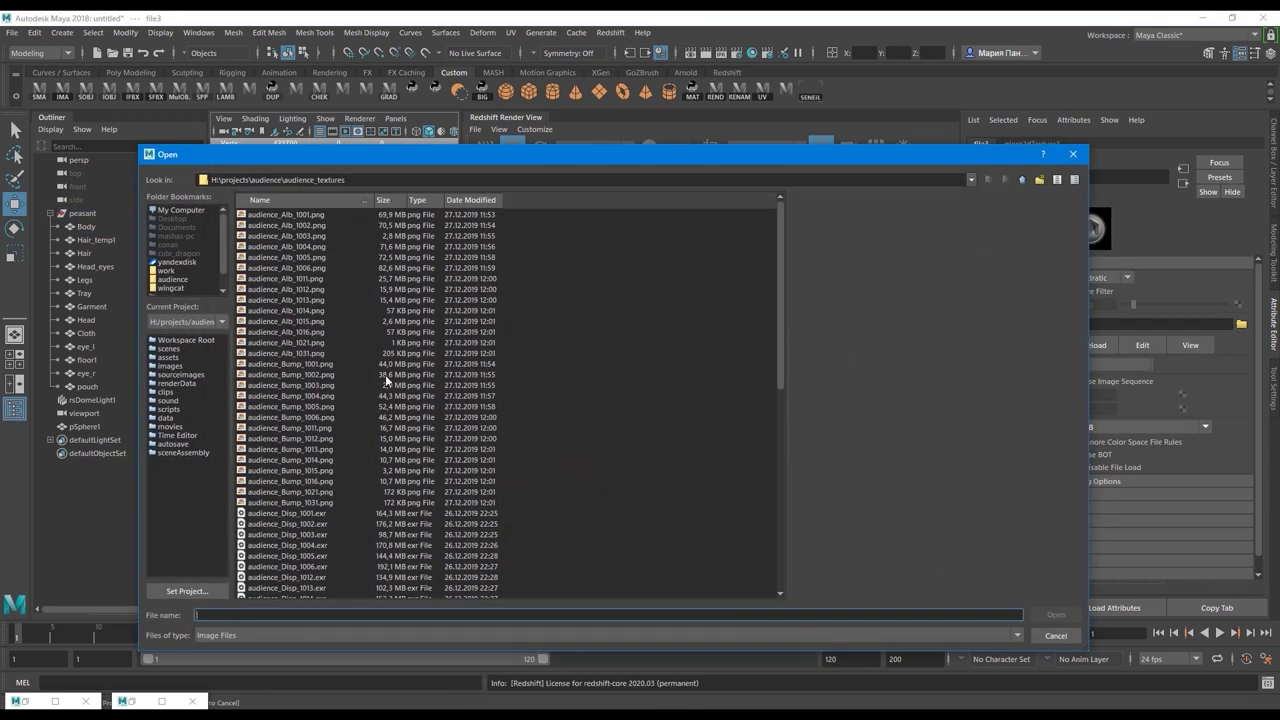
scroll(385, 374, down, 6)
click(288, 396)
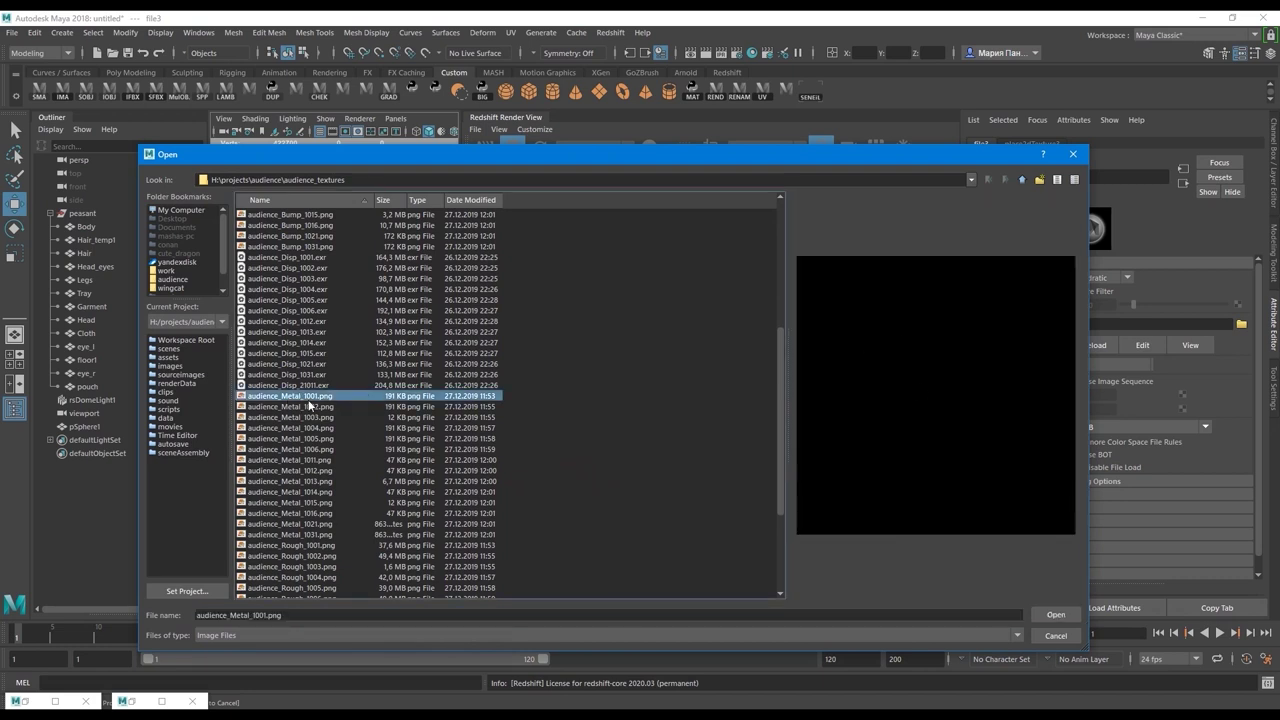
click(310, 406)
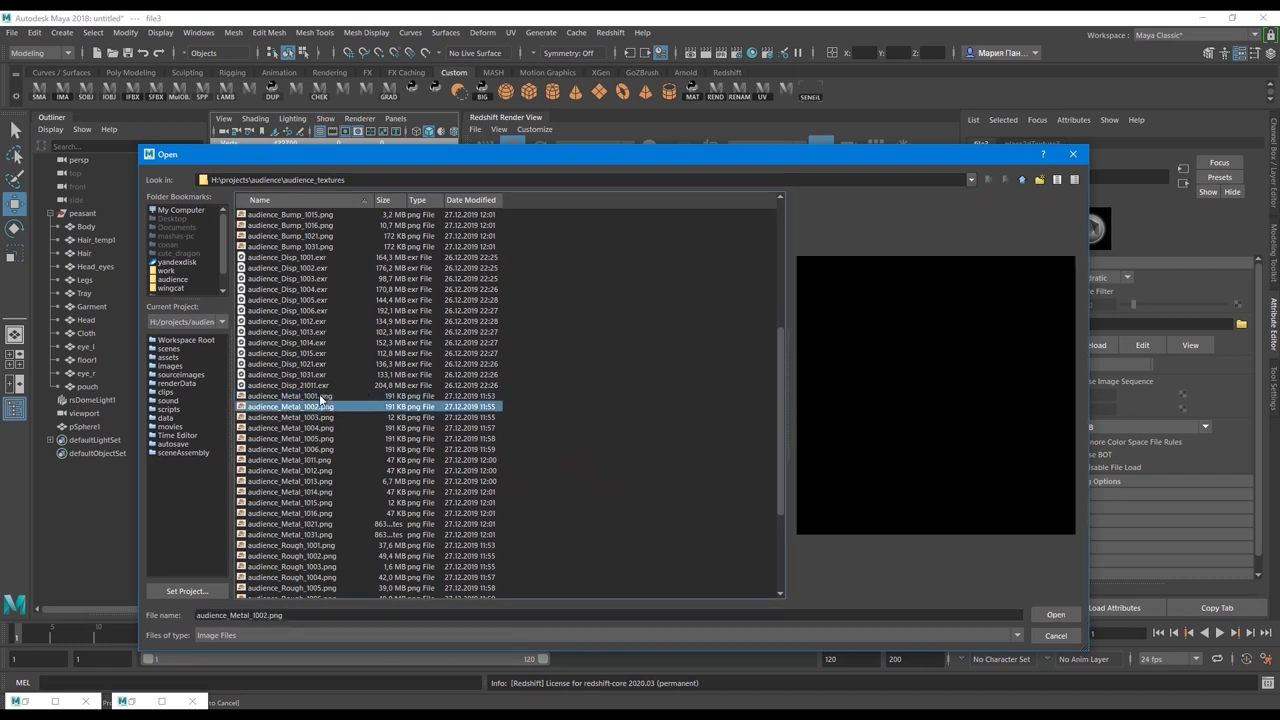
click(320, 396)
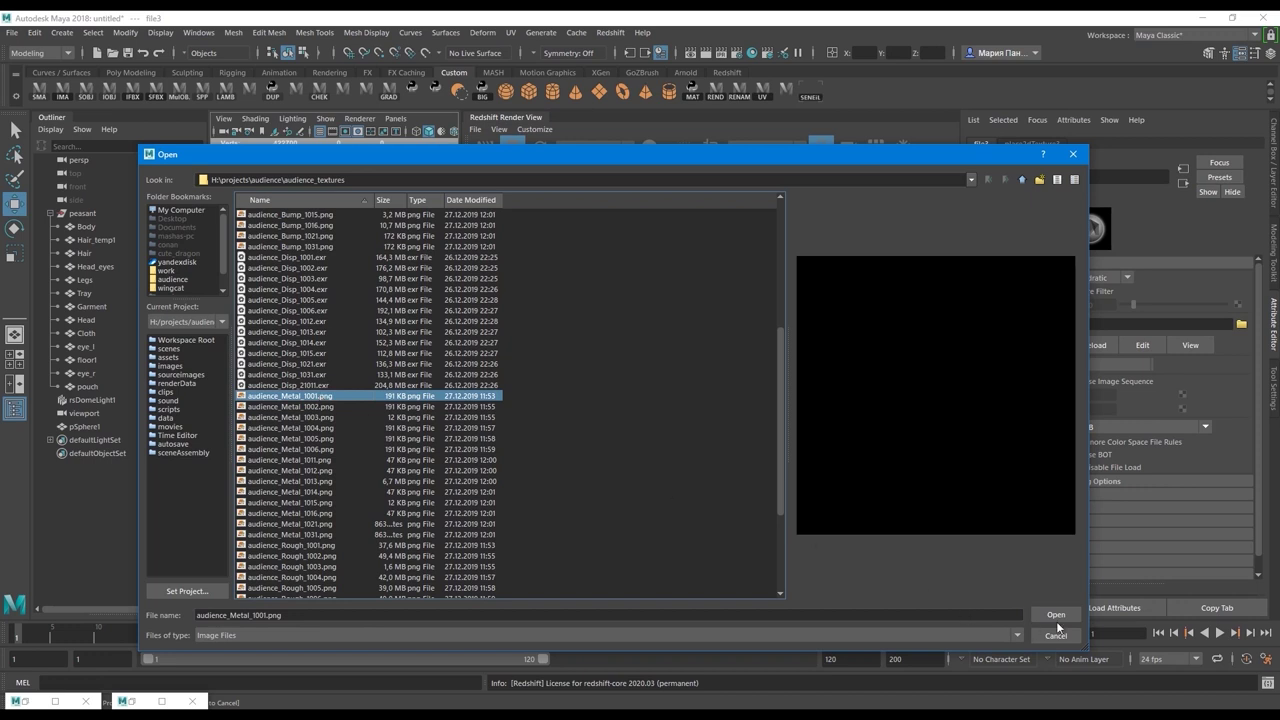
click(330, 481)
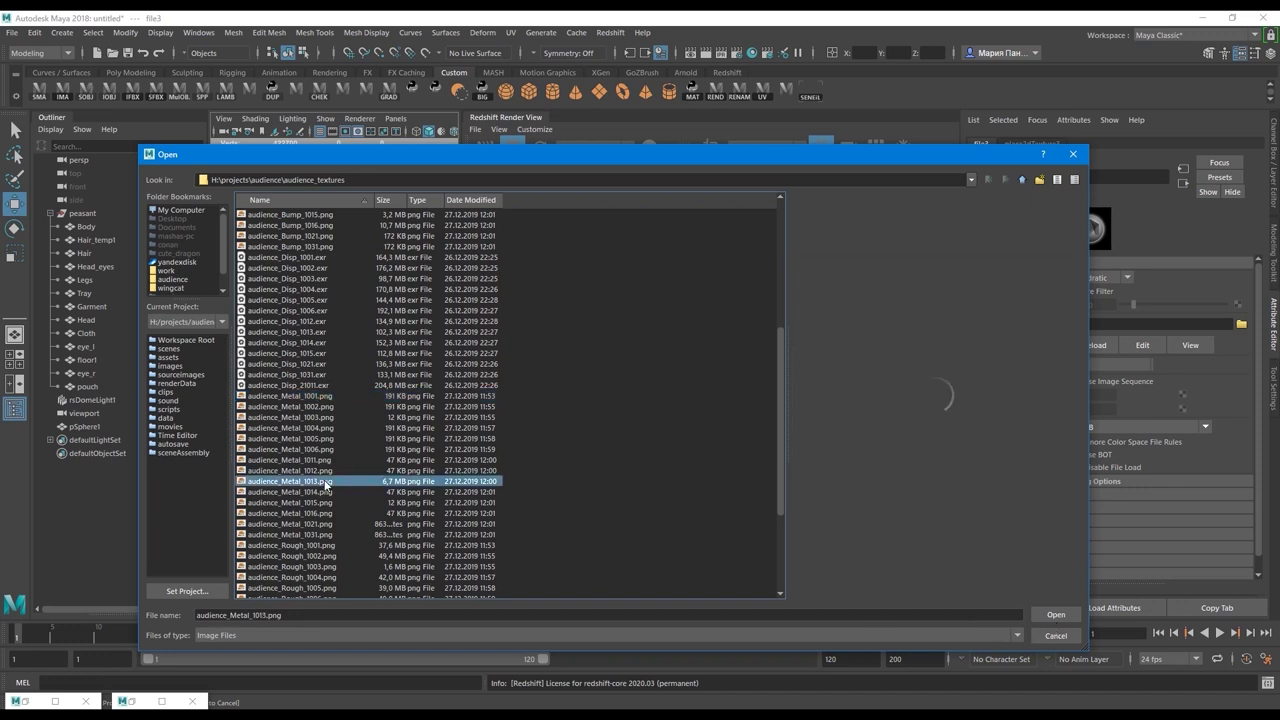
click(325, 459)
click(324, 483)
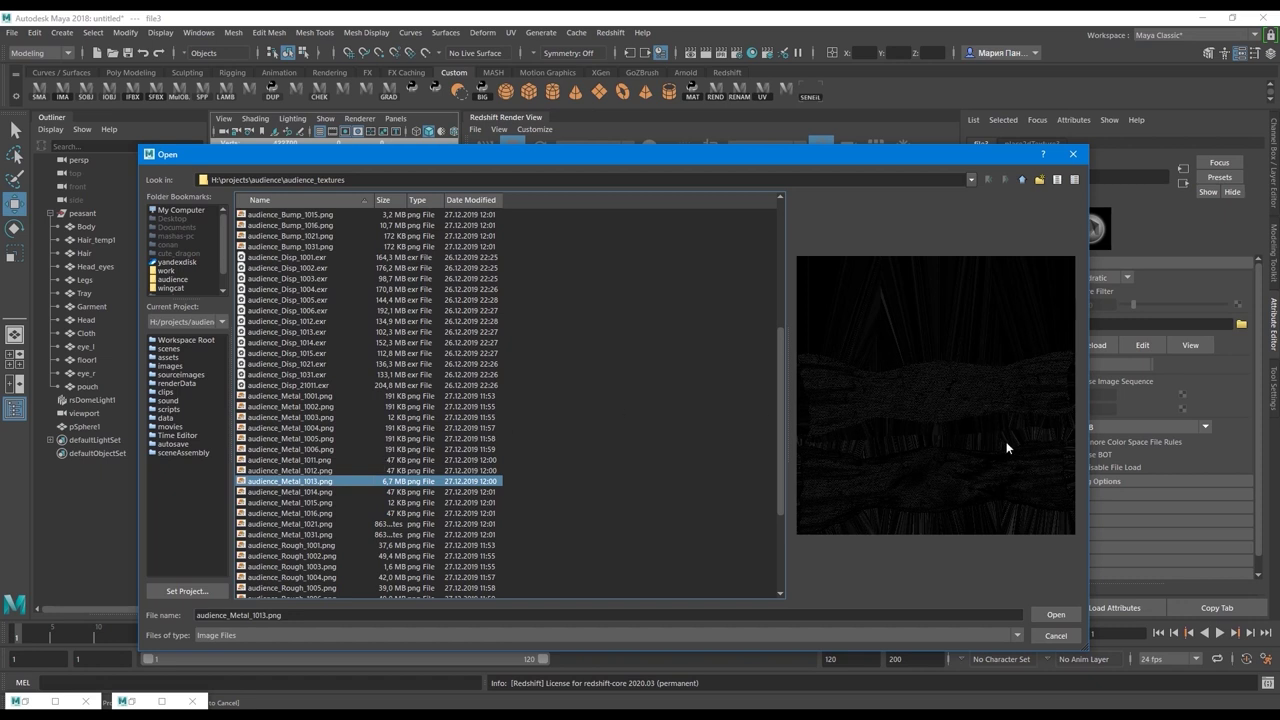
click(308, 396)
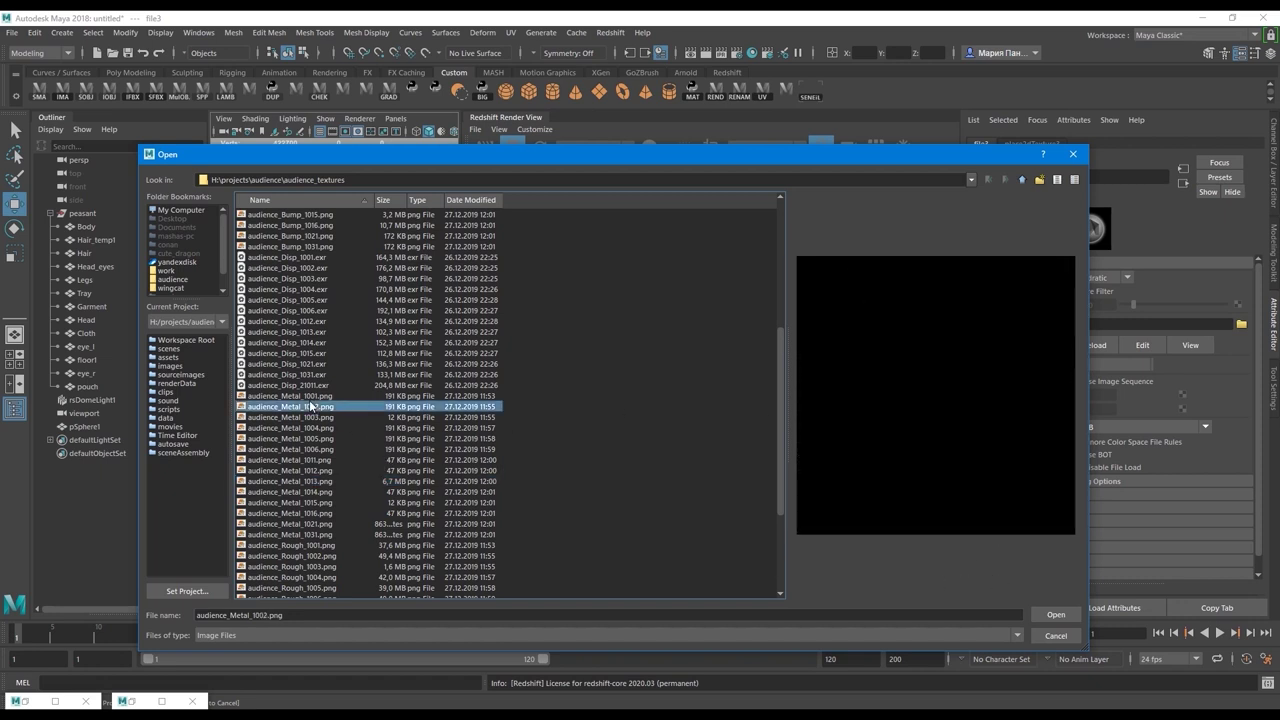
click(1056, 635)
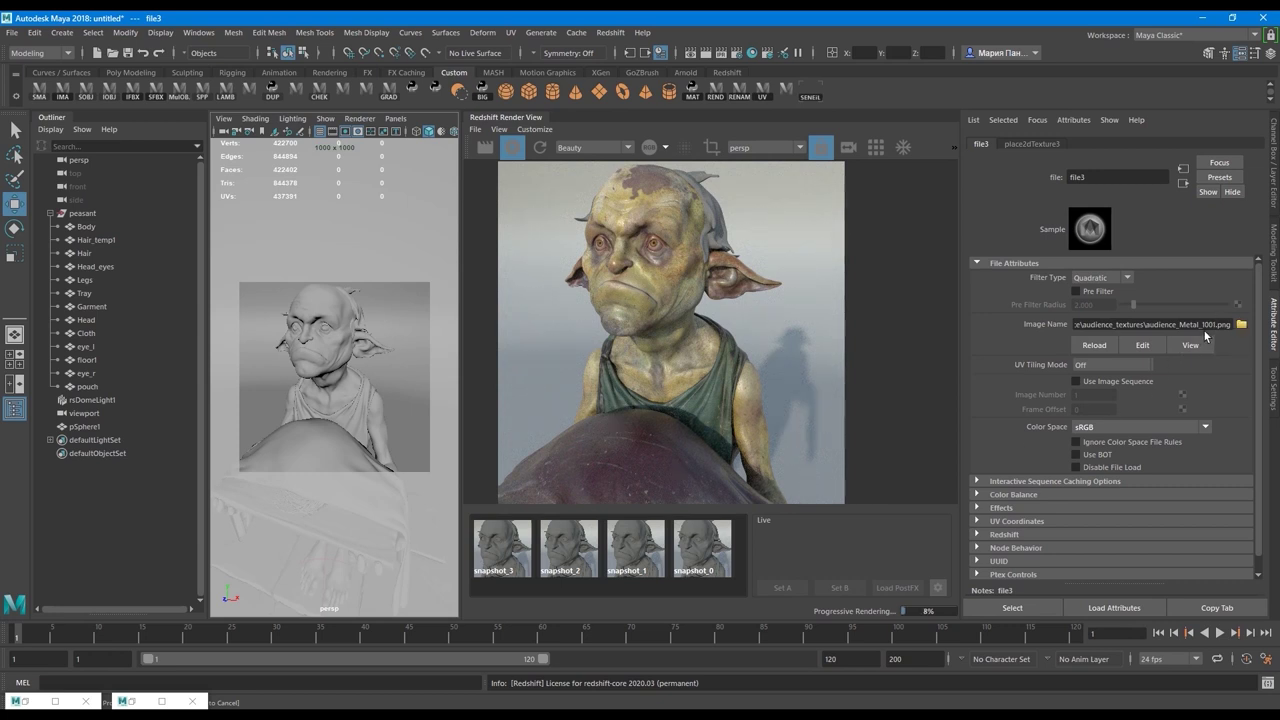
Set the metalness texture's color space to Raw
click(1109, 426)
scroll(1130, 495, down, 1)
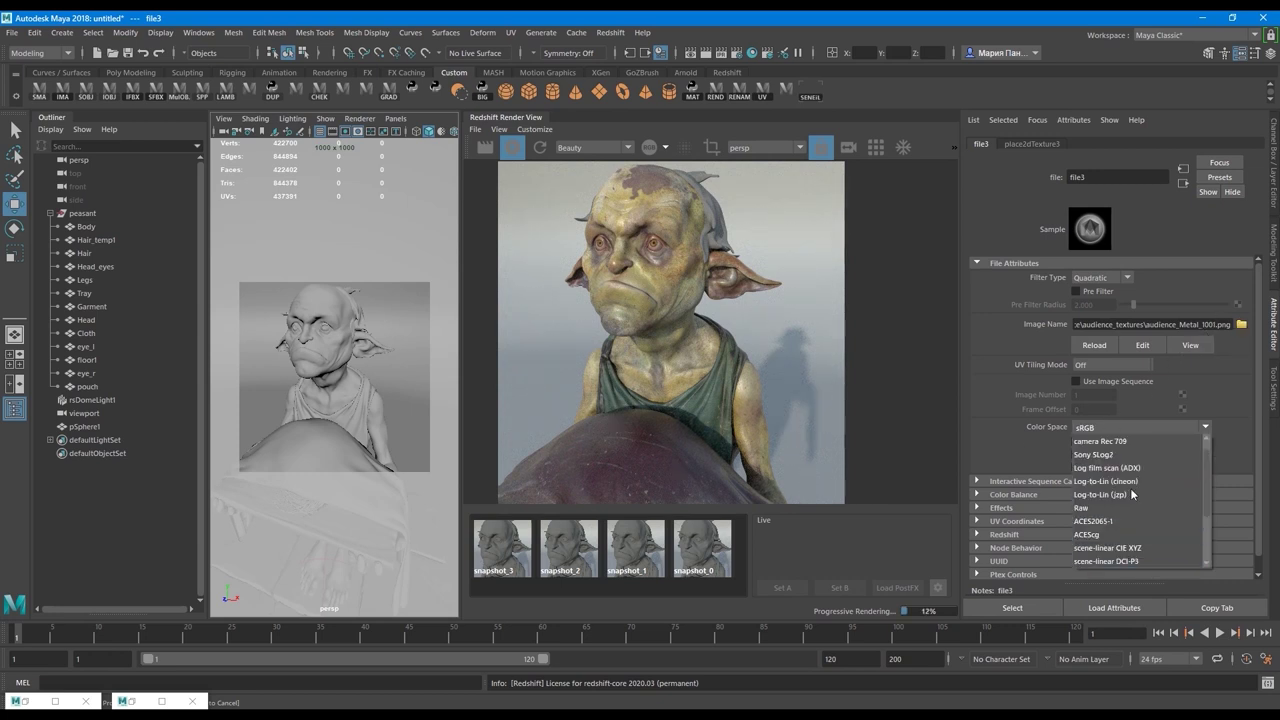
click(1114, 508)
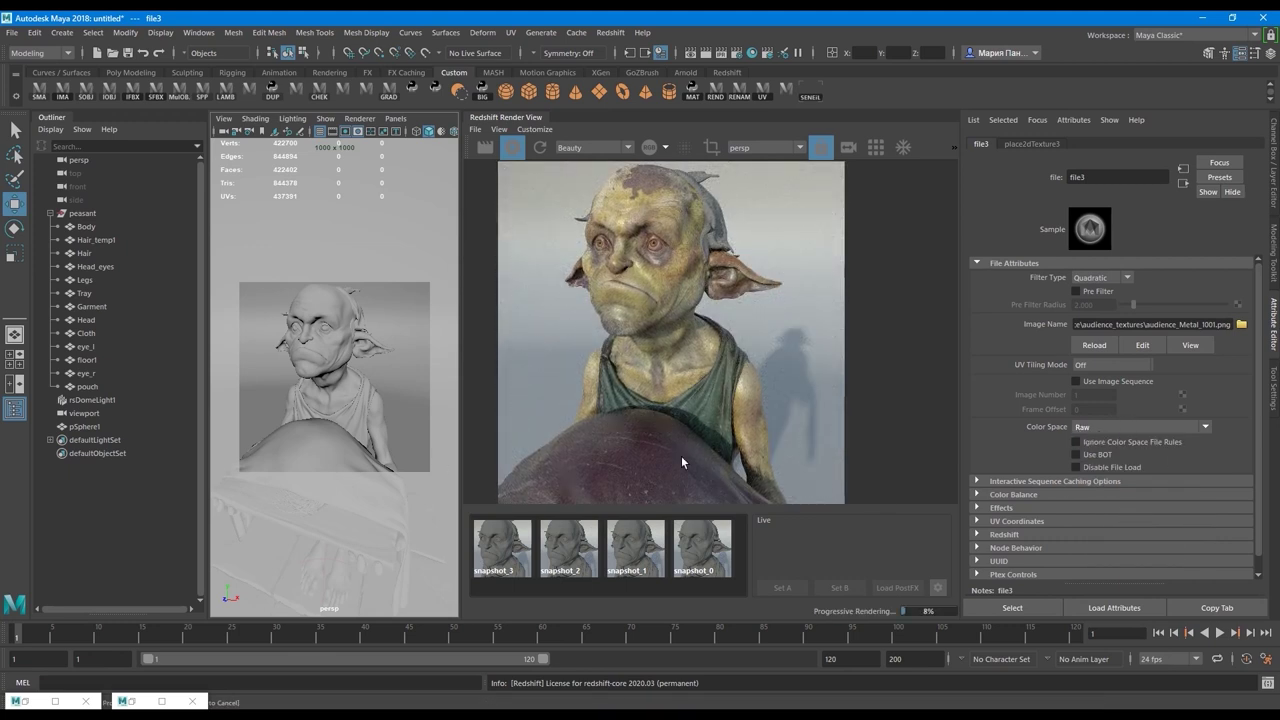
Examine the reflectivity color of the Body's main_mat and inspect the goblin's tray and clothing in the render view
click(382, 436)
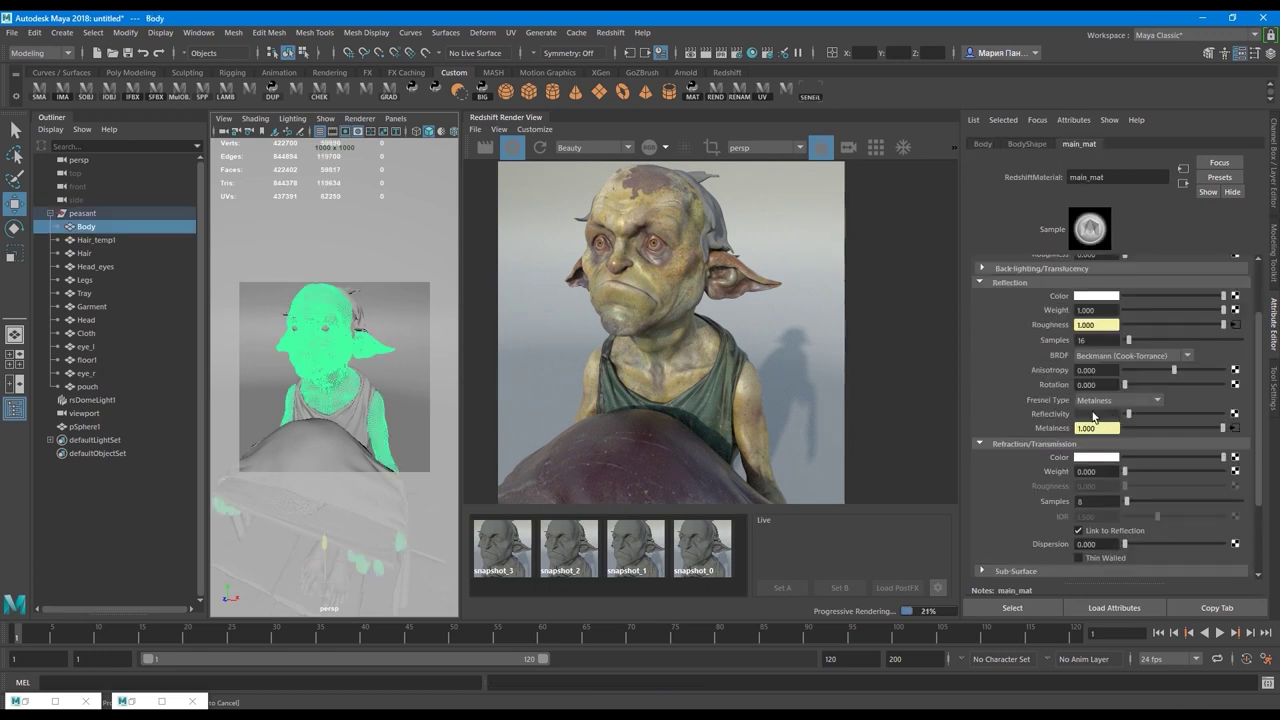
click(1093, 414)
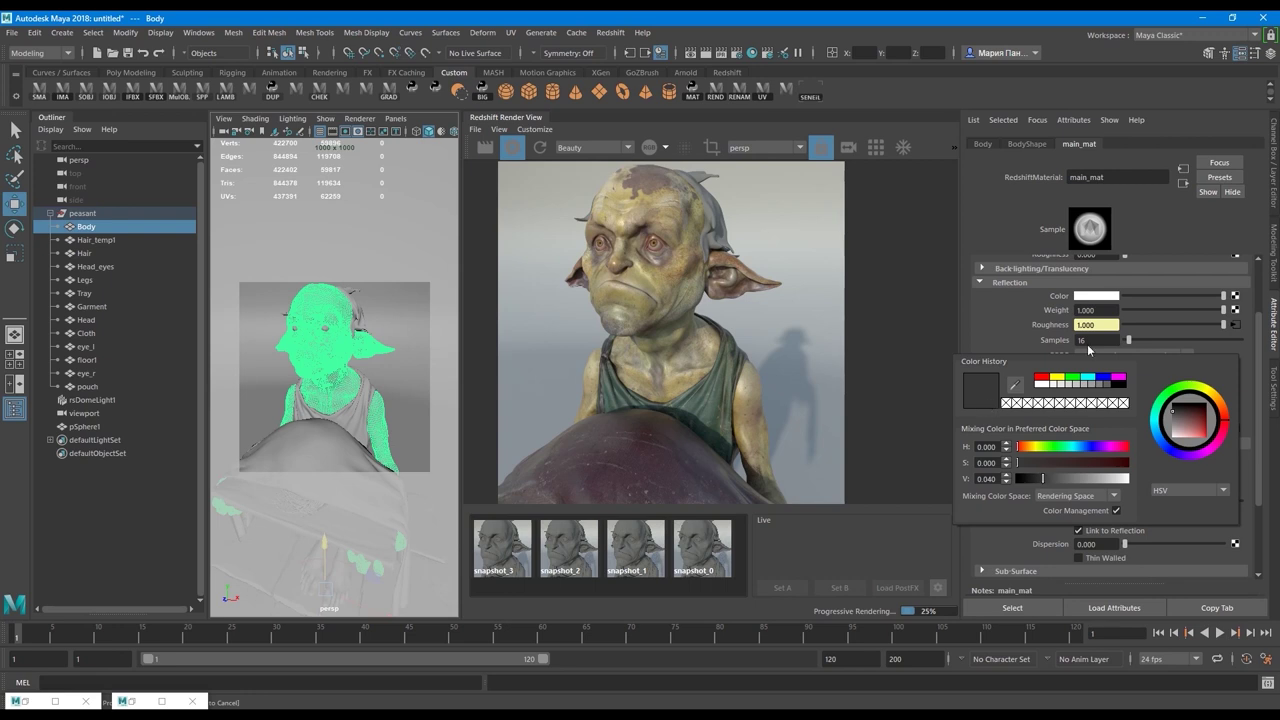
scroll(626, 442, up, 2)
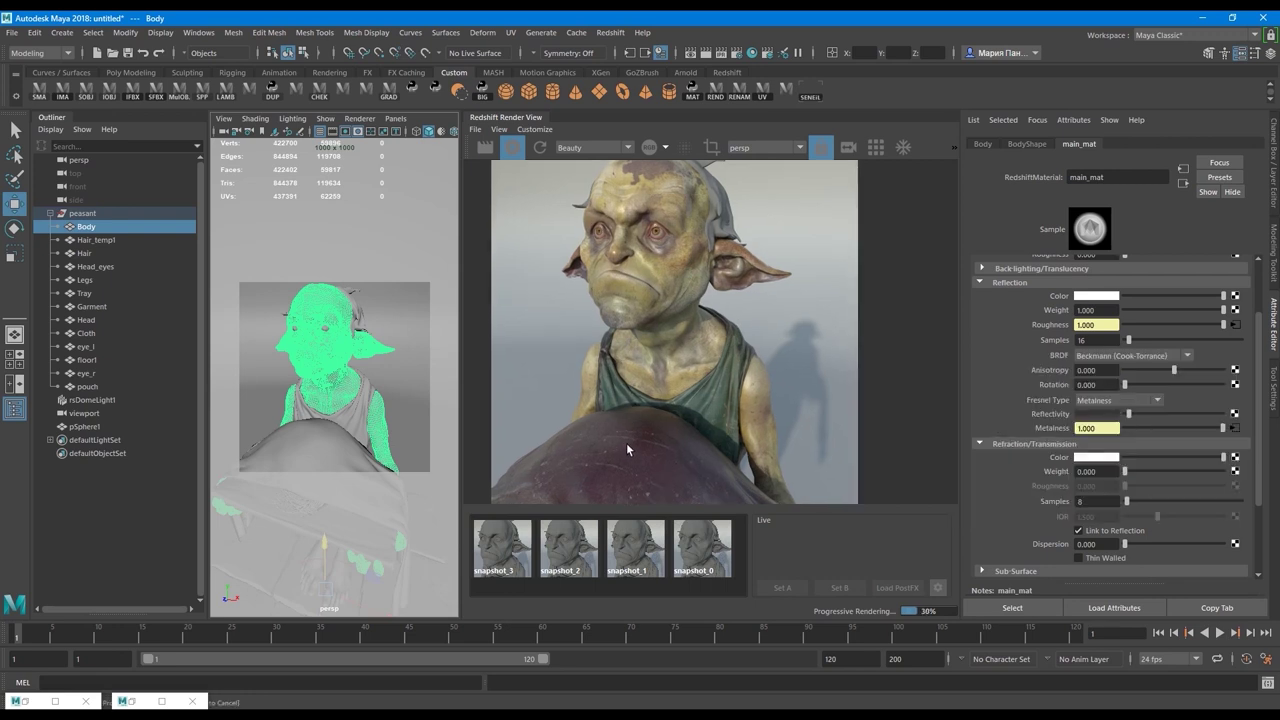
drag(754, 370, 764, 238)
scroll(683, 292, up, 1)
click(1106, 415)
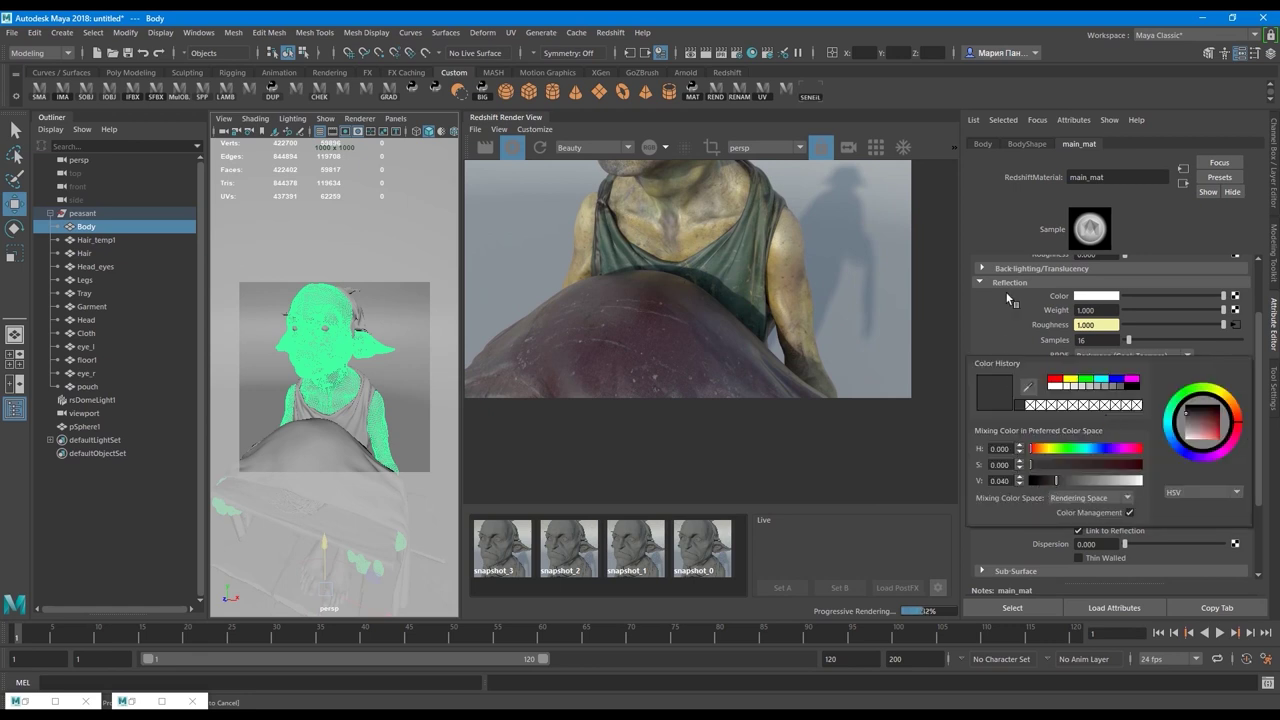
scroll(736, 376, down, 1)
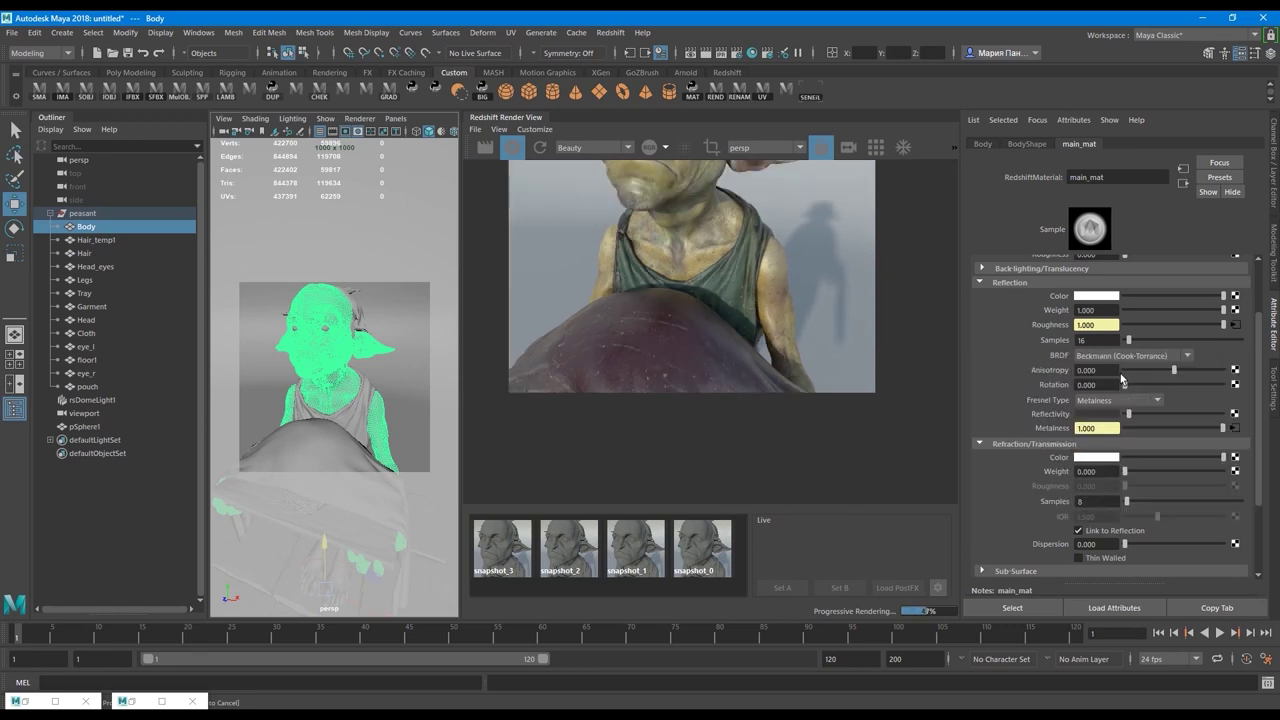
scroll(1120, 378, up, 2)
scroll(688, 320, down, 1)
scroll(767, 318, up, 1)
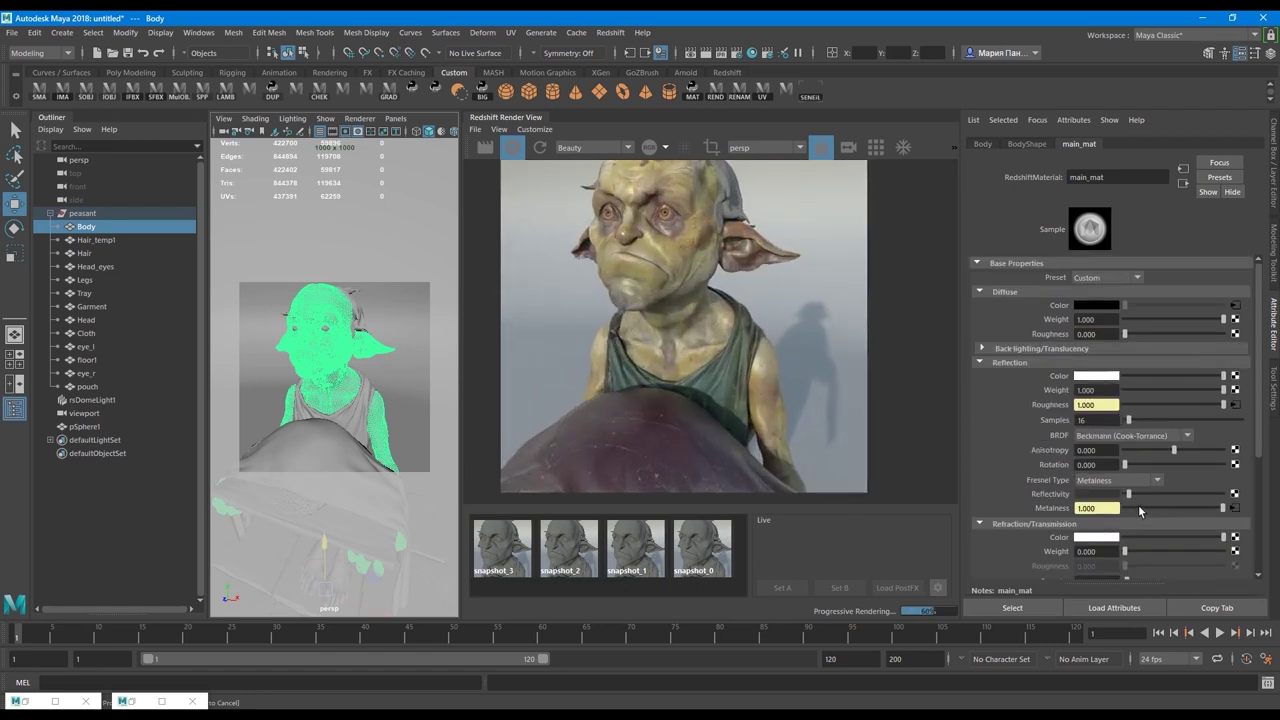
Set main_mat's reflection BRDF to GGX and look over its Sub-Surface settings
click(1082, 438)
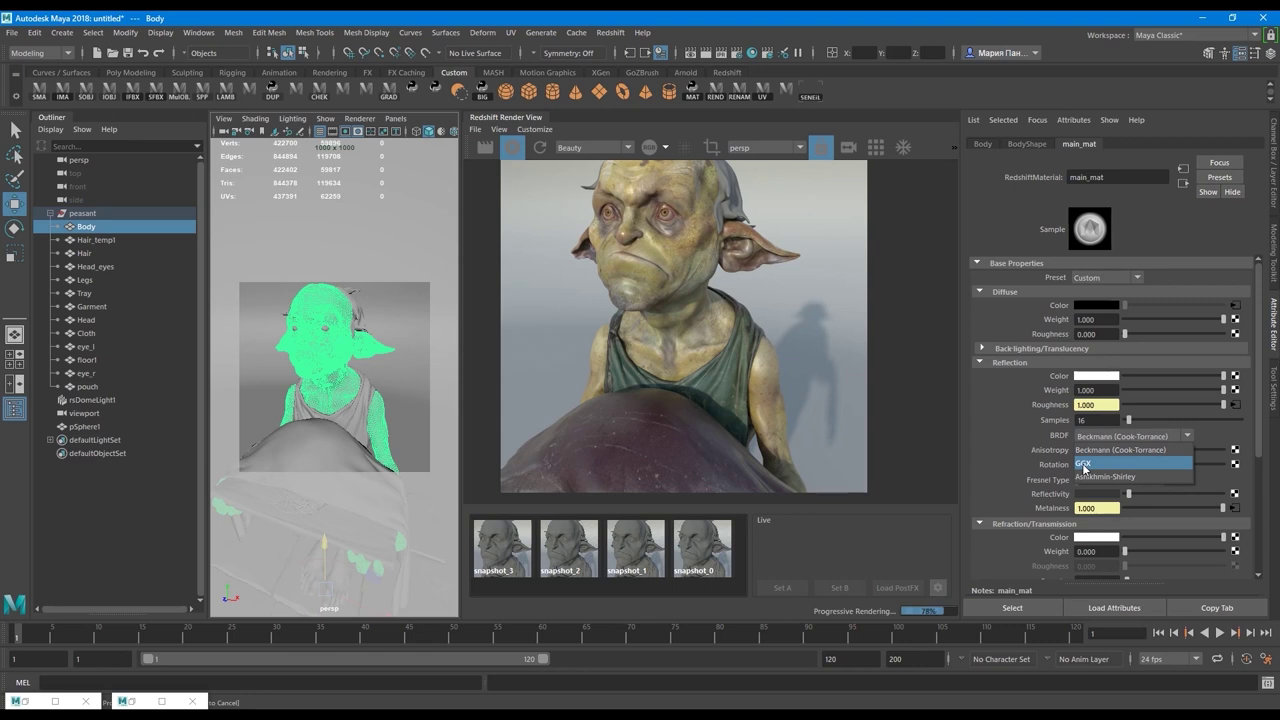
click(1083, 464)
scroll(1140, 447, down, 3)
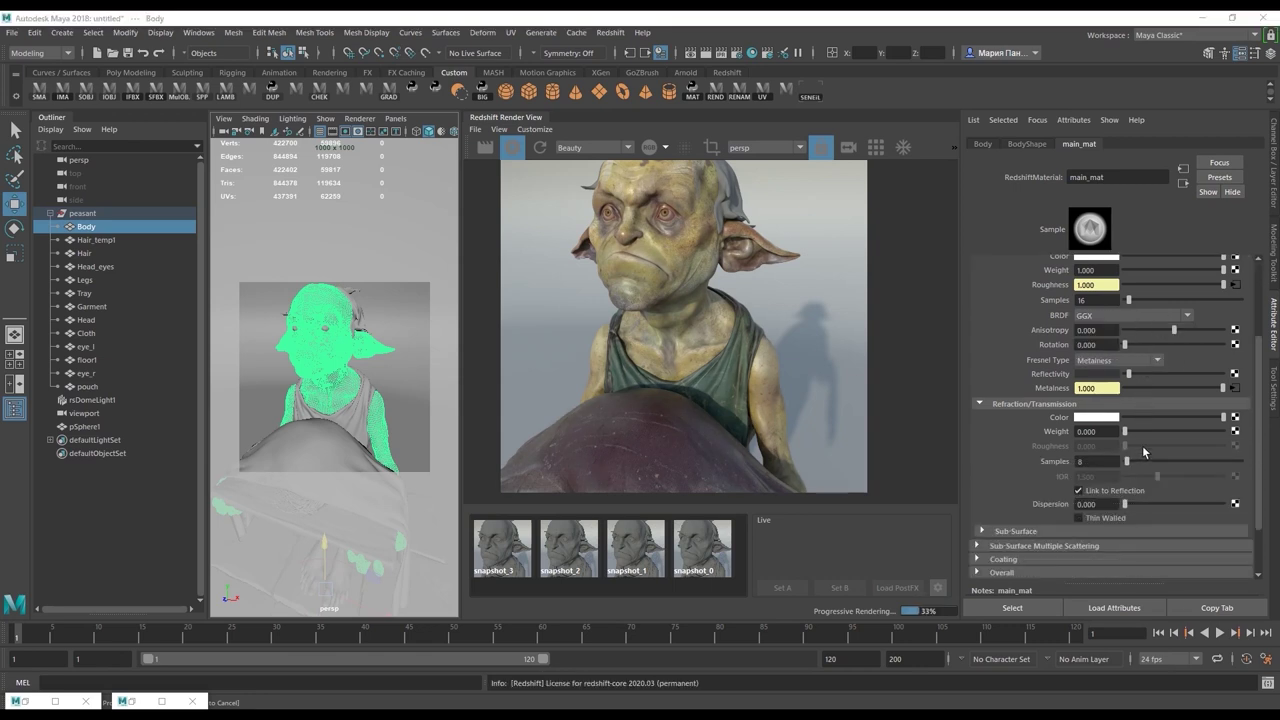
scroll(1143, 452, down, 3)
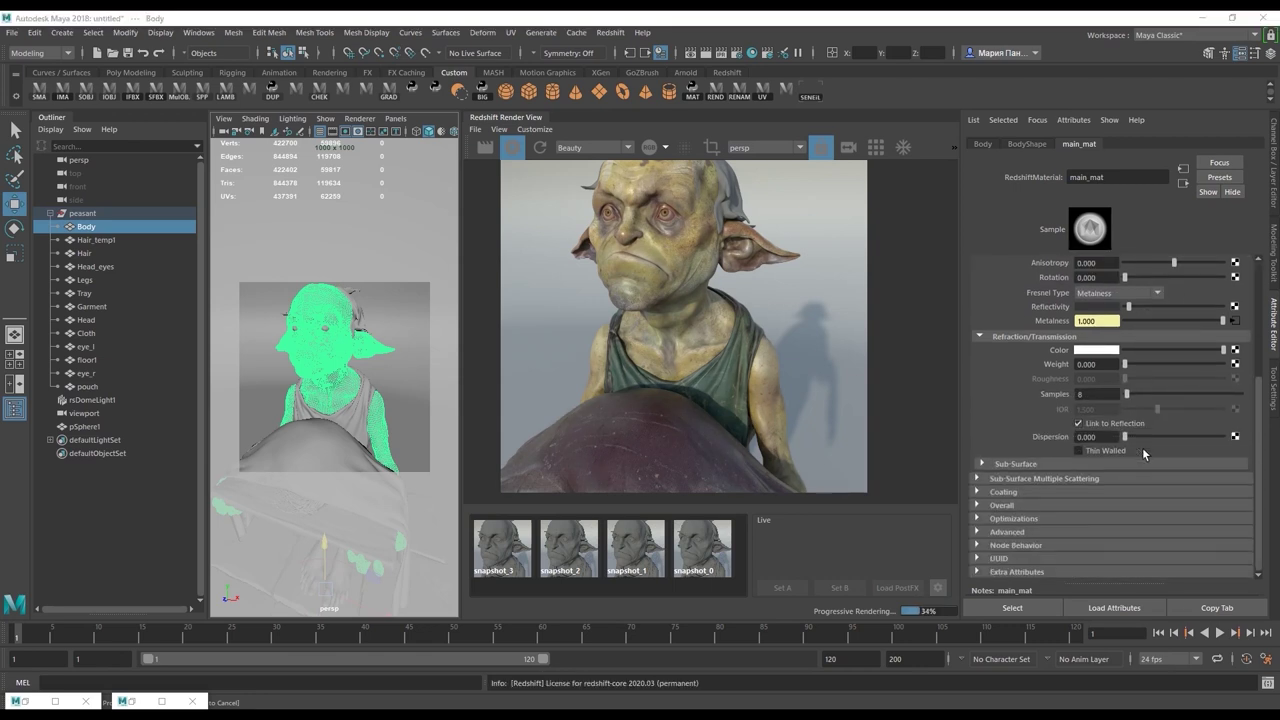
click(982, 465)
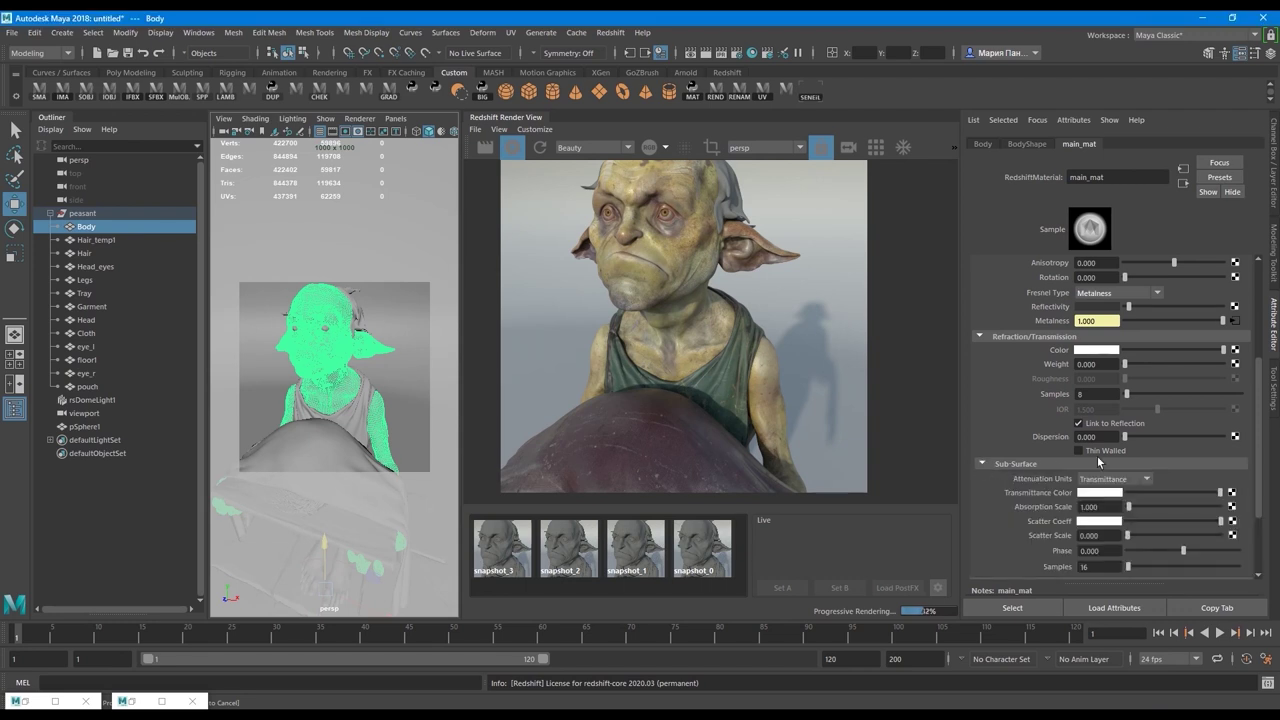
scroll(993, 370, down, 3)
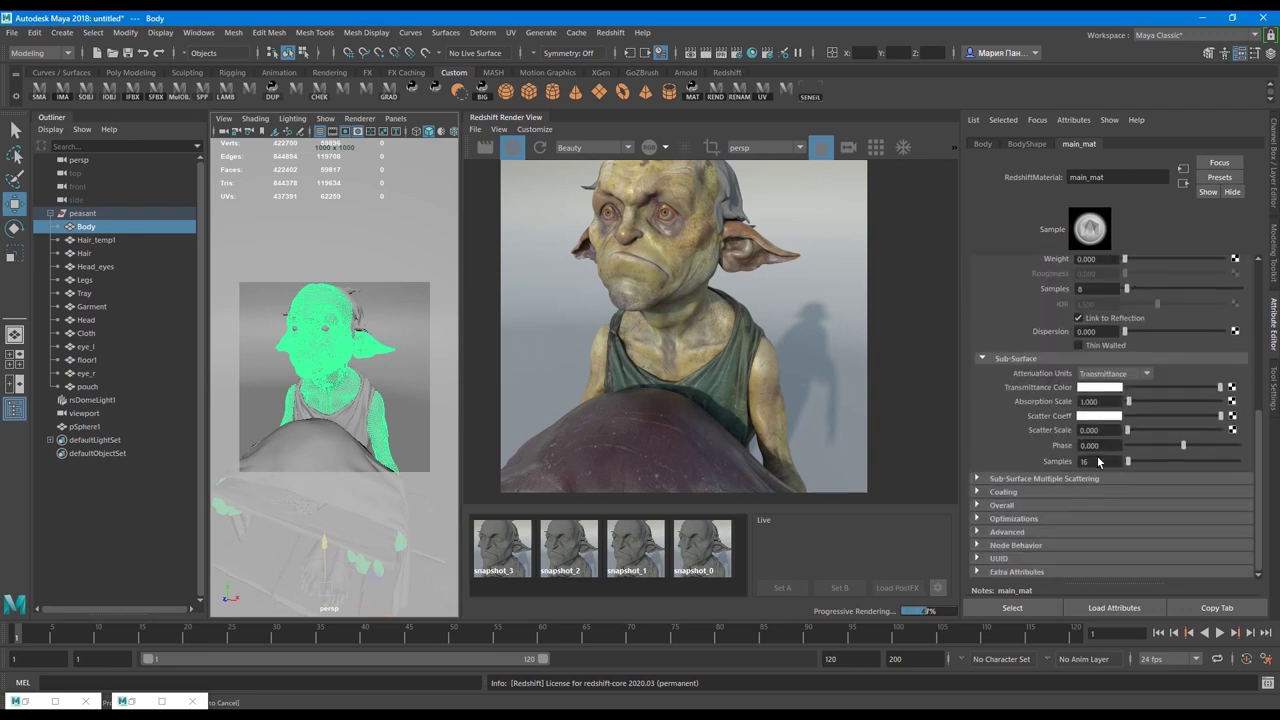
click(983, 358)
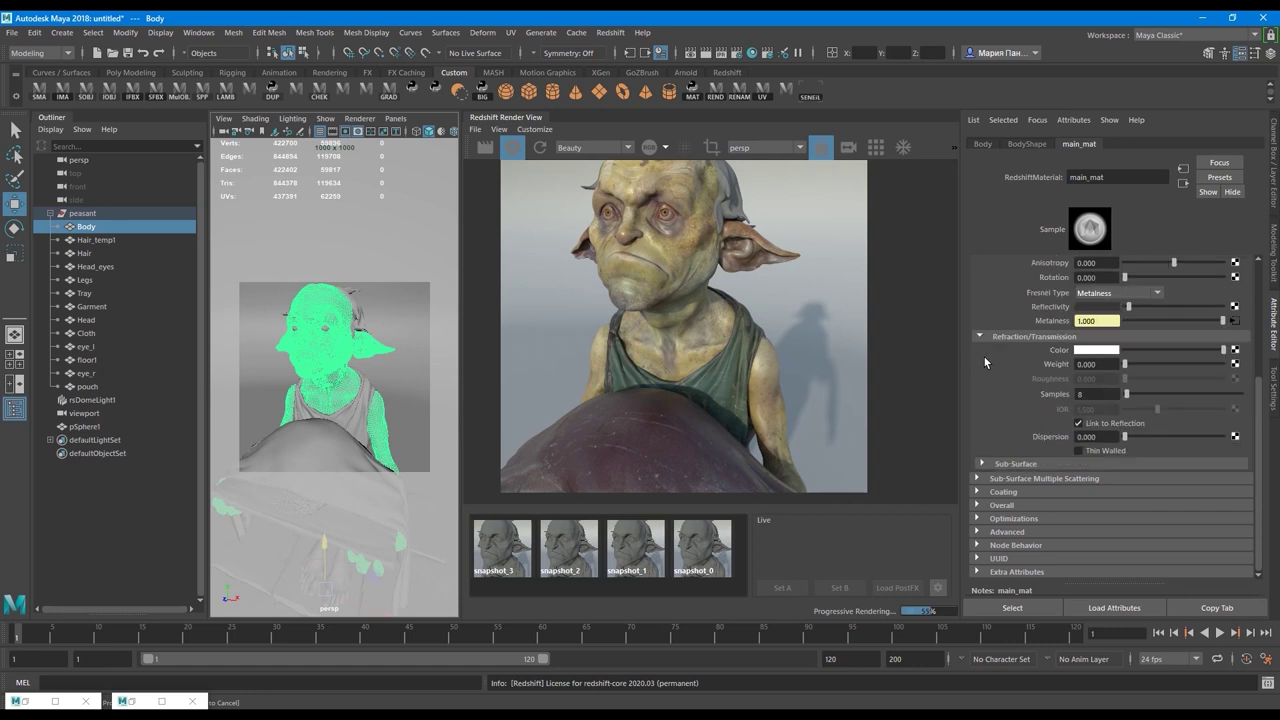
Connect a File texture to main_mat's overall bump map and set the bump node's height scale to 1
click(980, 505)
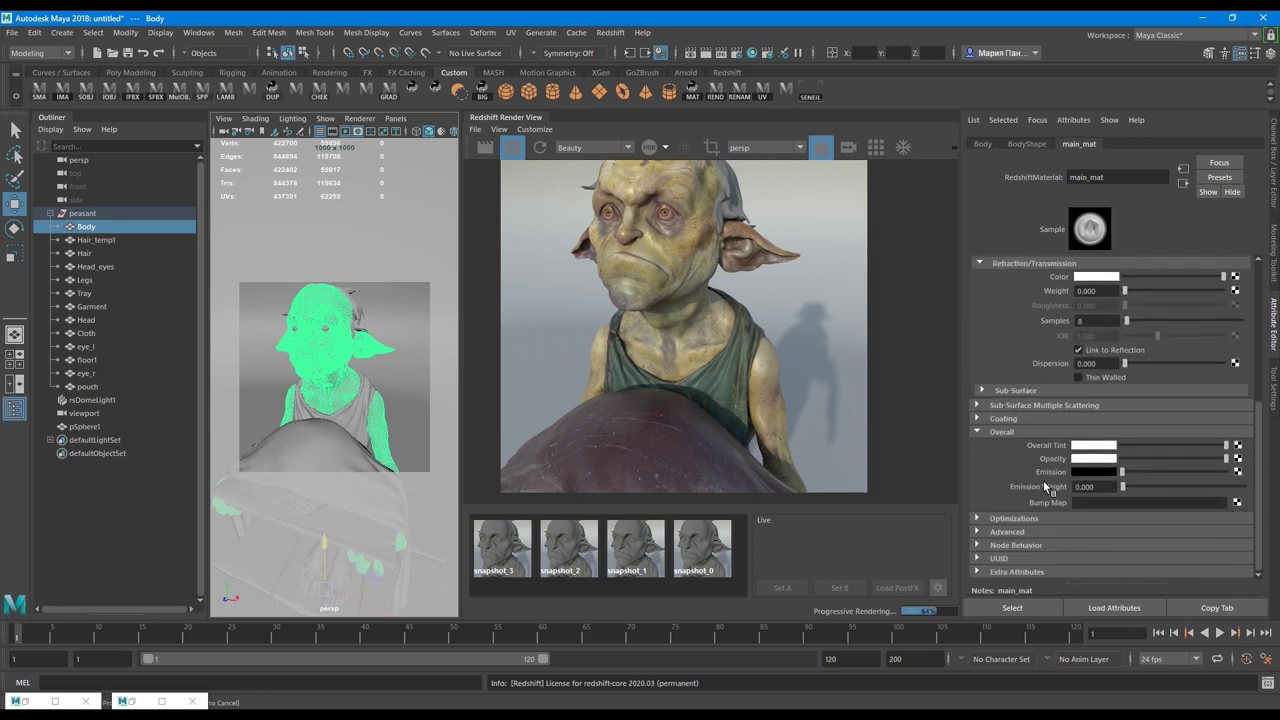
click(1237, 503)
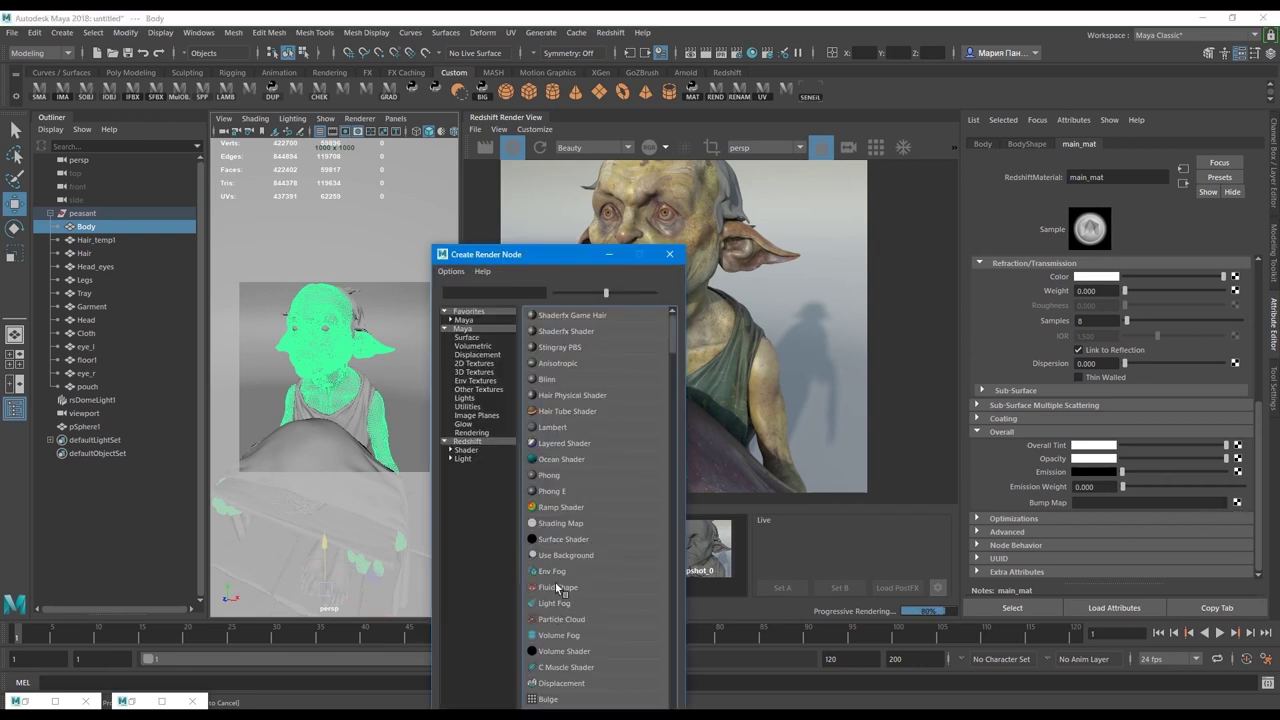
scroll(580, 516, down, 4)
click(545, 555)
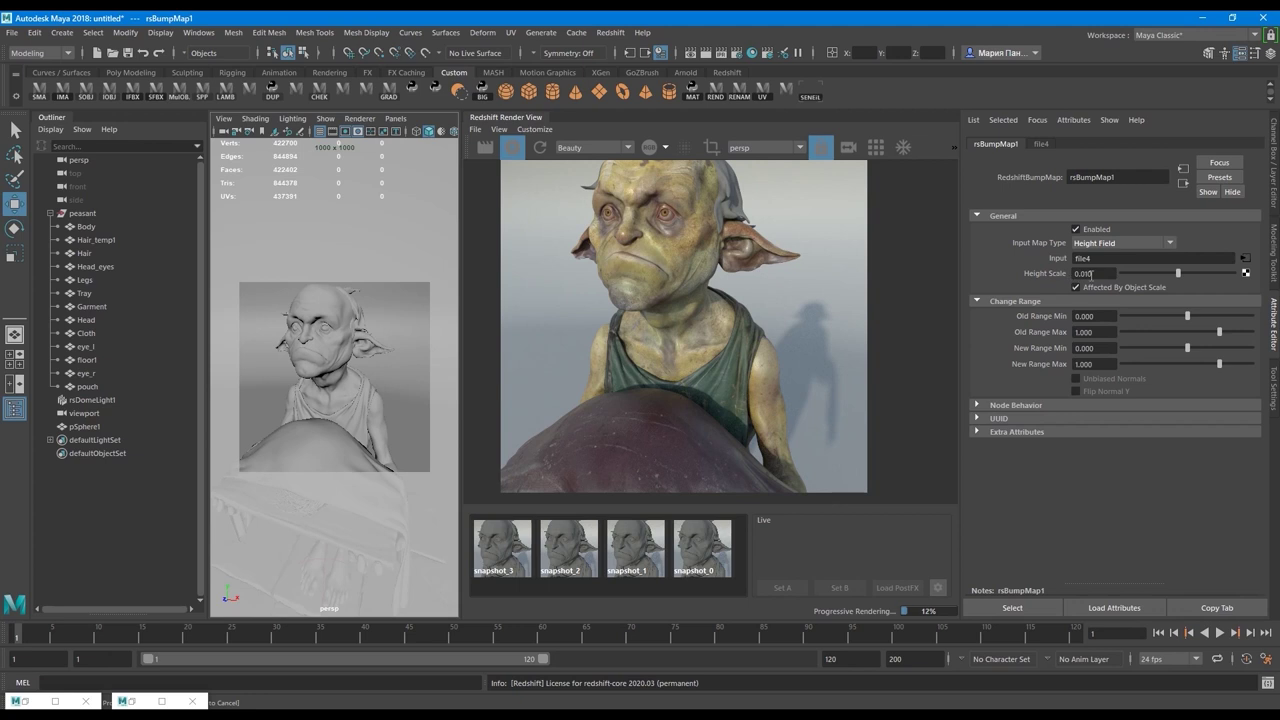
double_click(1083, 273)
text(1)
key(Return)
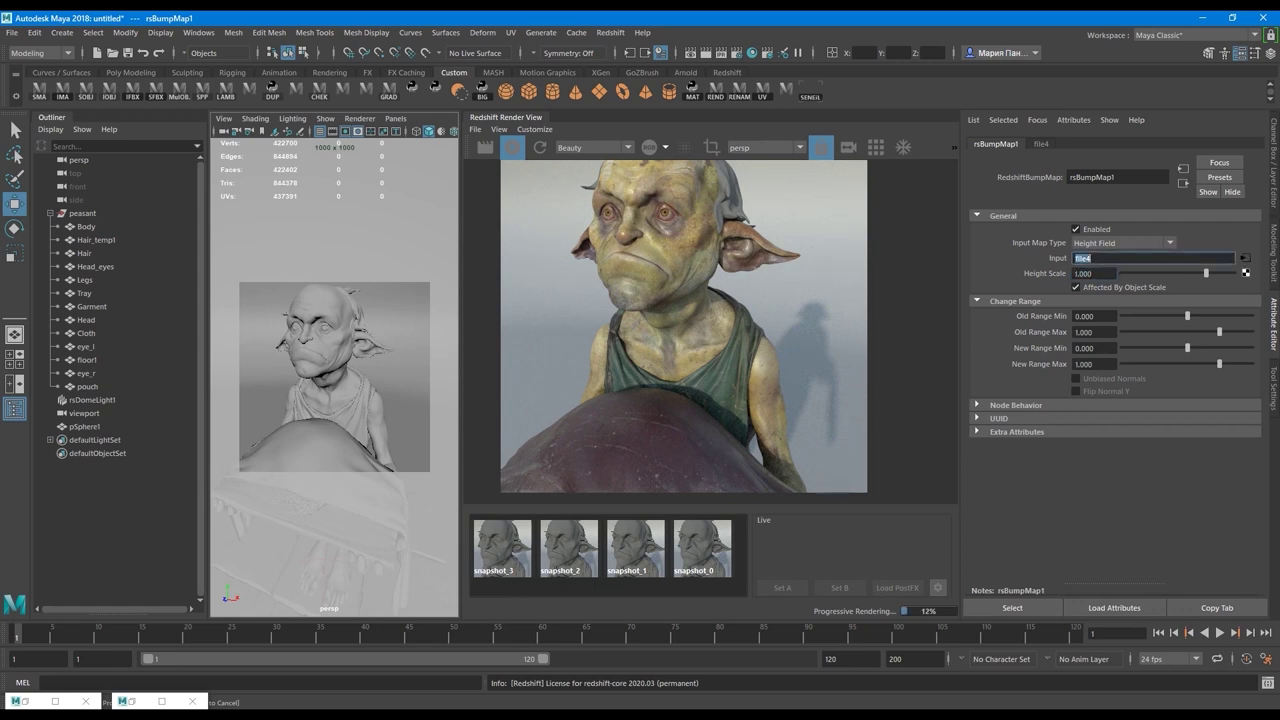
Load audience_Bump_1001.png into the File texture that feeds the bump map node
click(1244, 258)
click(1241, 325)
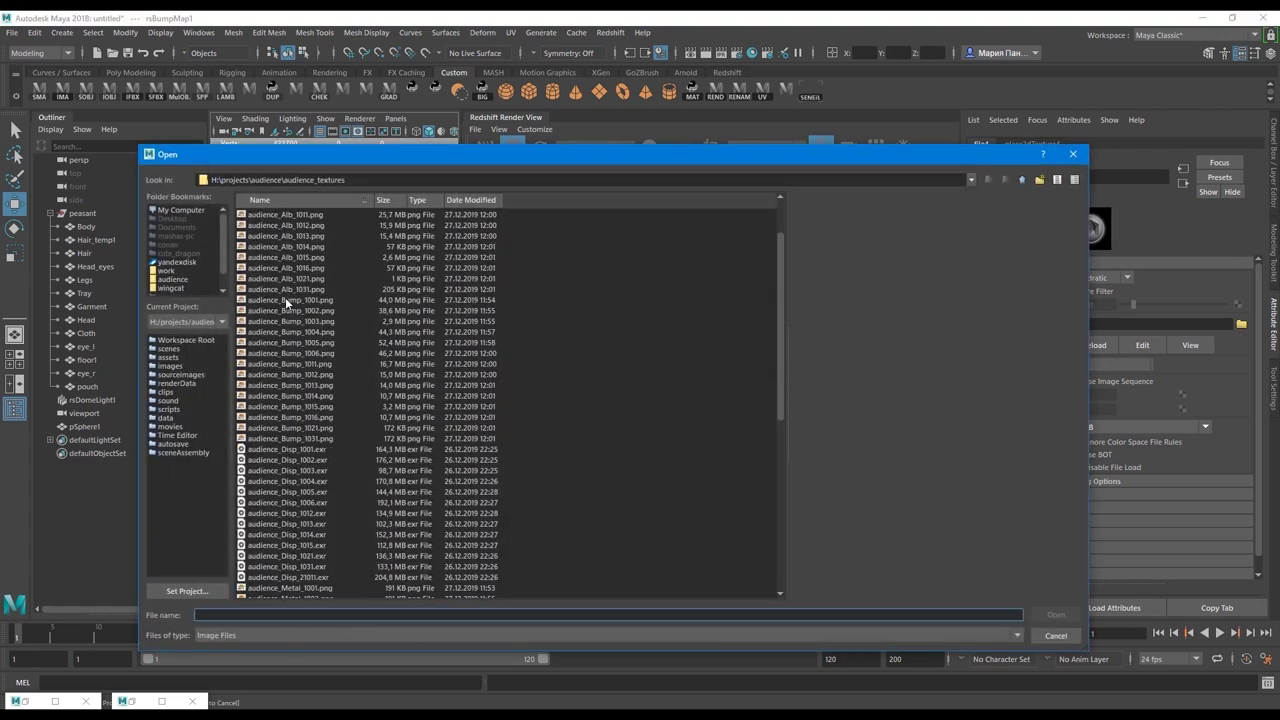
click(285, 299)
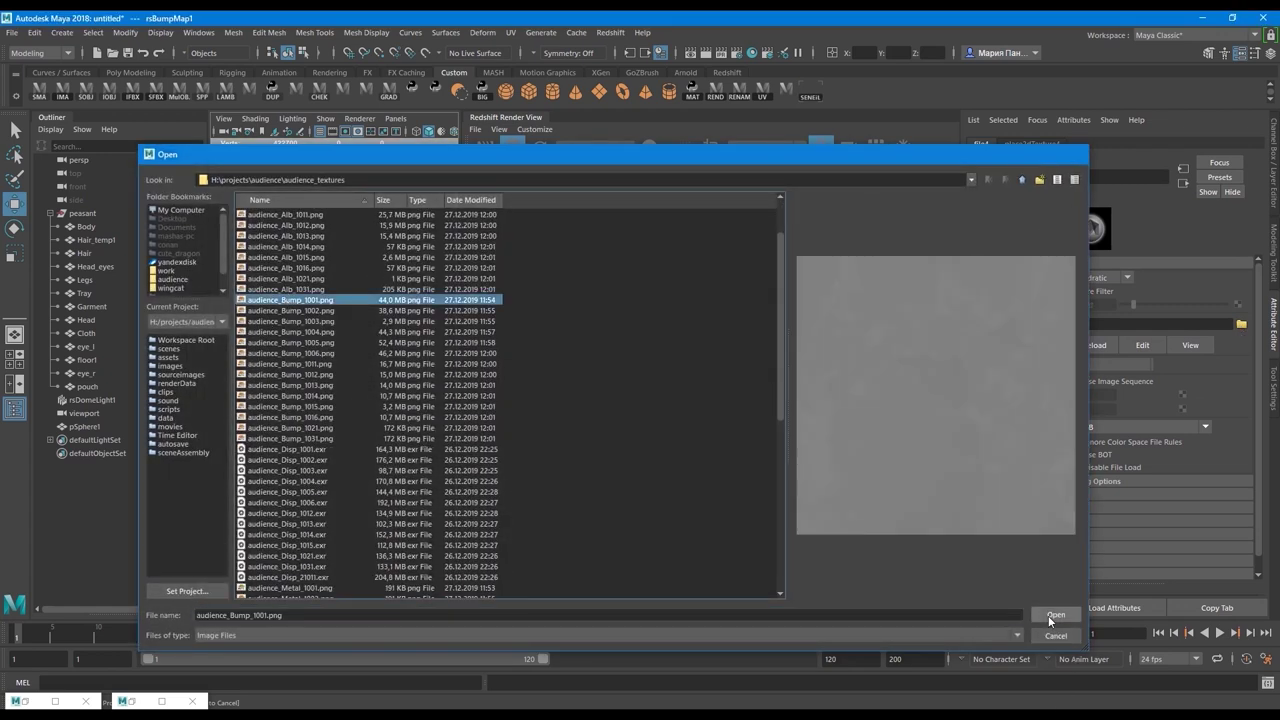
click(1055, 615)
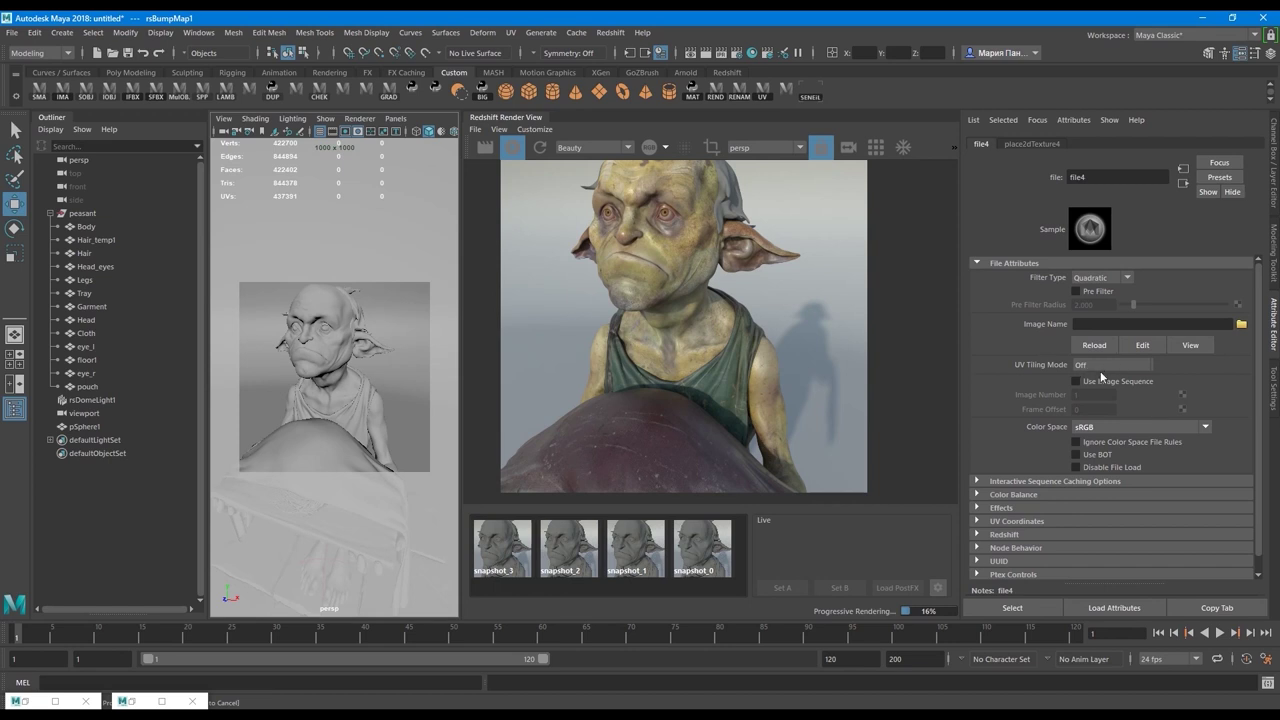
Set the bump texture's UV tiling mode to UDIM (Mari) and review the goblin's surface detail in the render view
click(1085, 367)
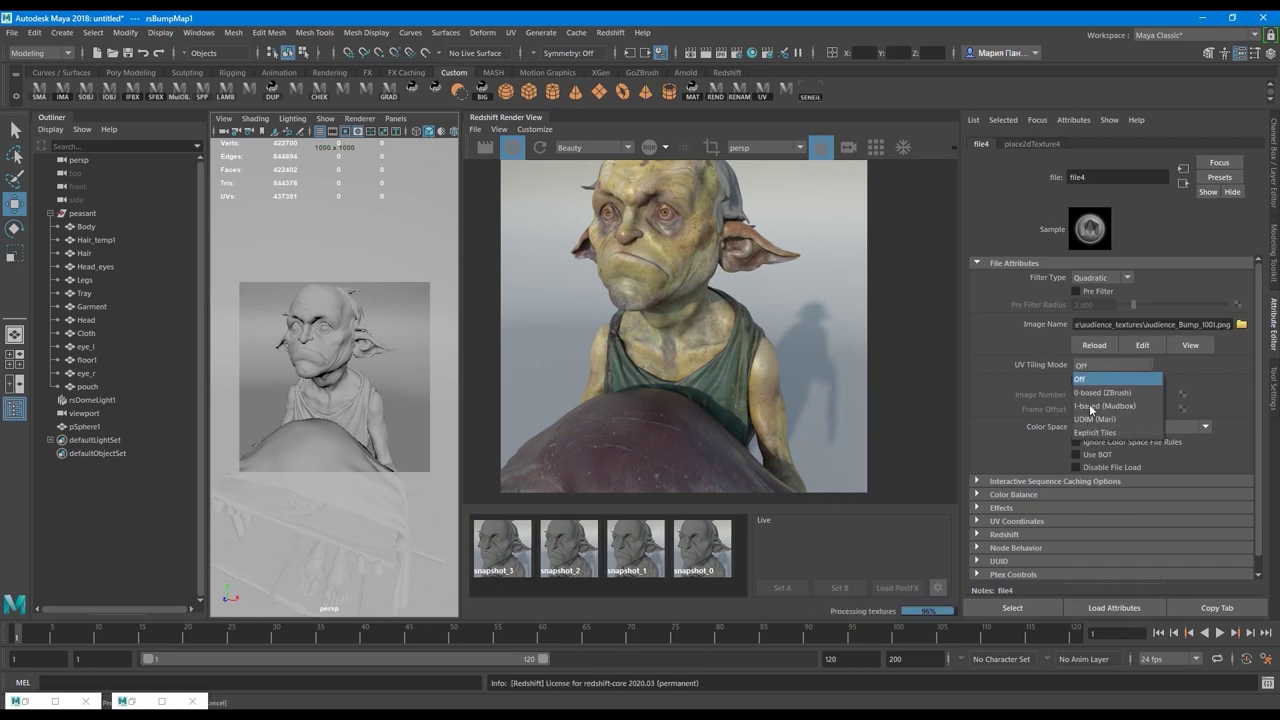
click(1088, 420)
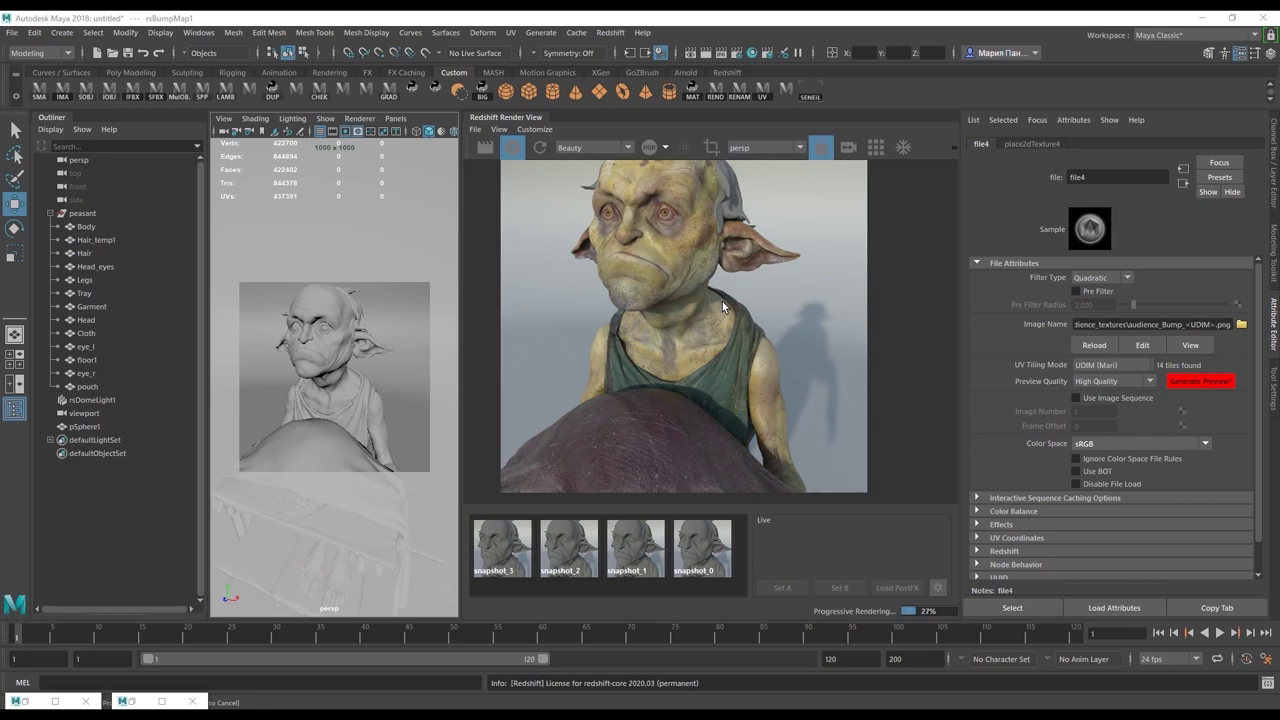
scroll(740, 265, up, 1)
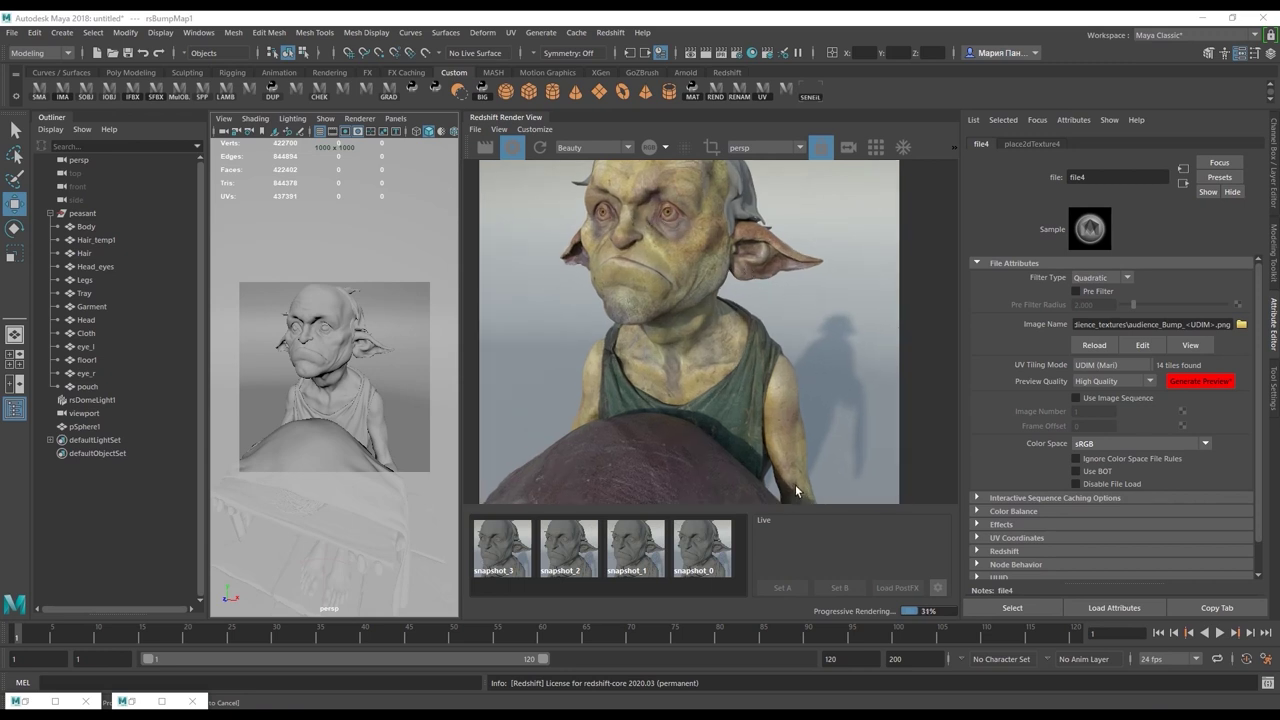
scroll(879, 438, up, 1)
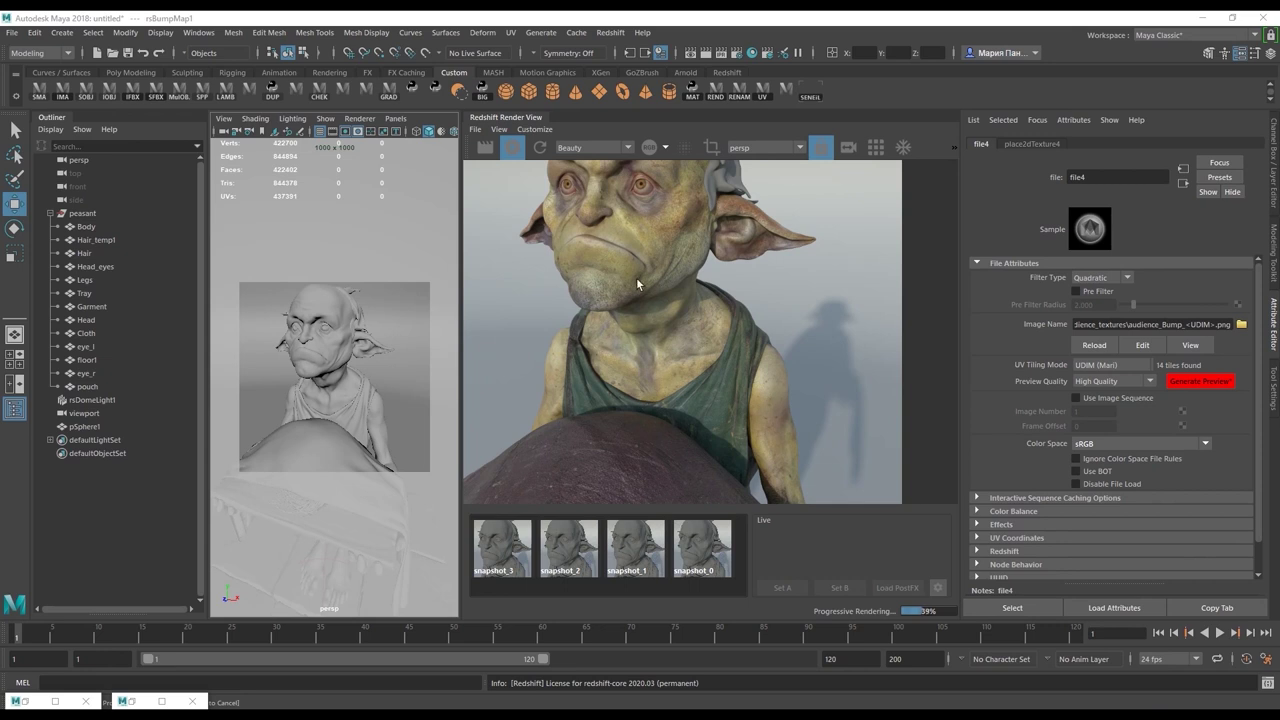
Connect a File texture to the displacement material slot of the goblin Body's rsMaterial1SG shading group
click(333, 350)
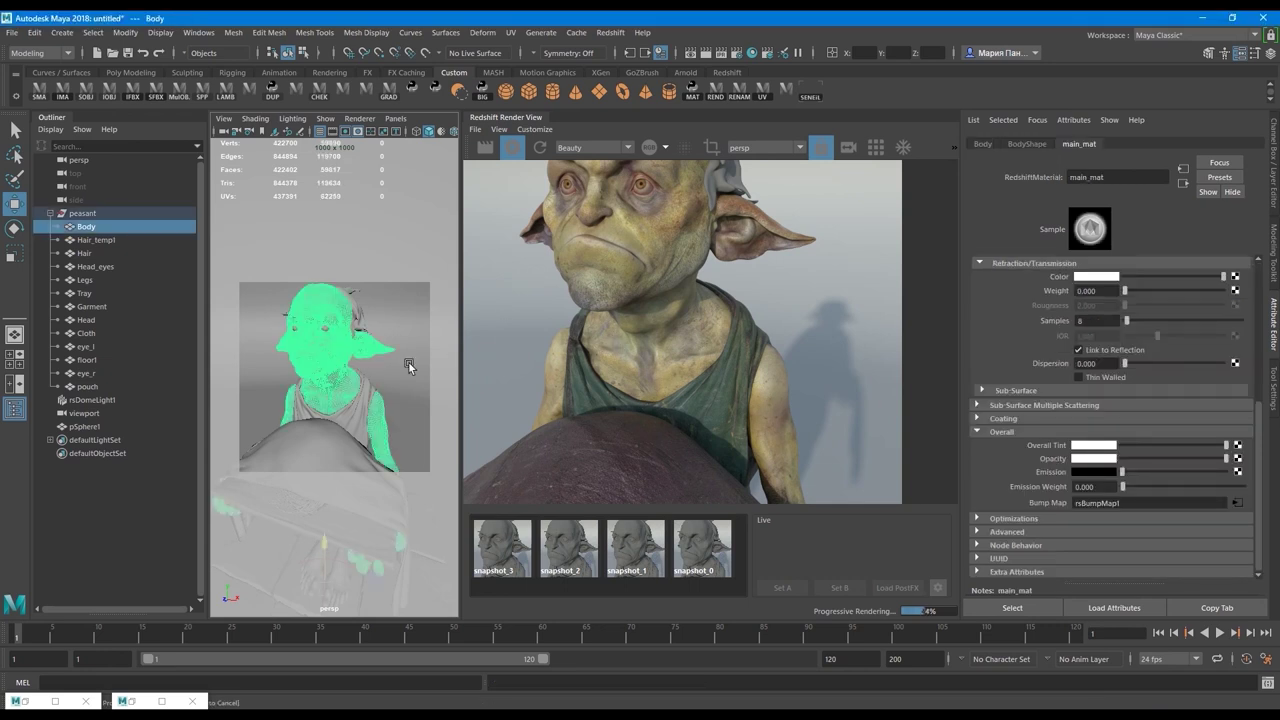
scroll(1151, 428, up, 5)
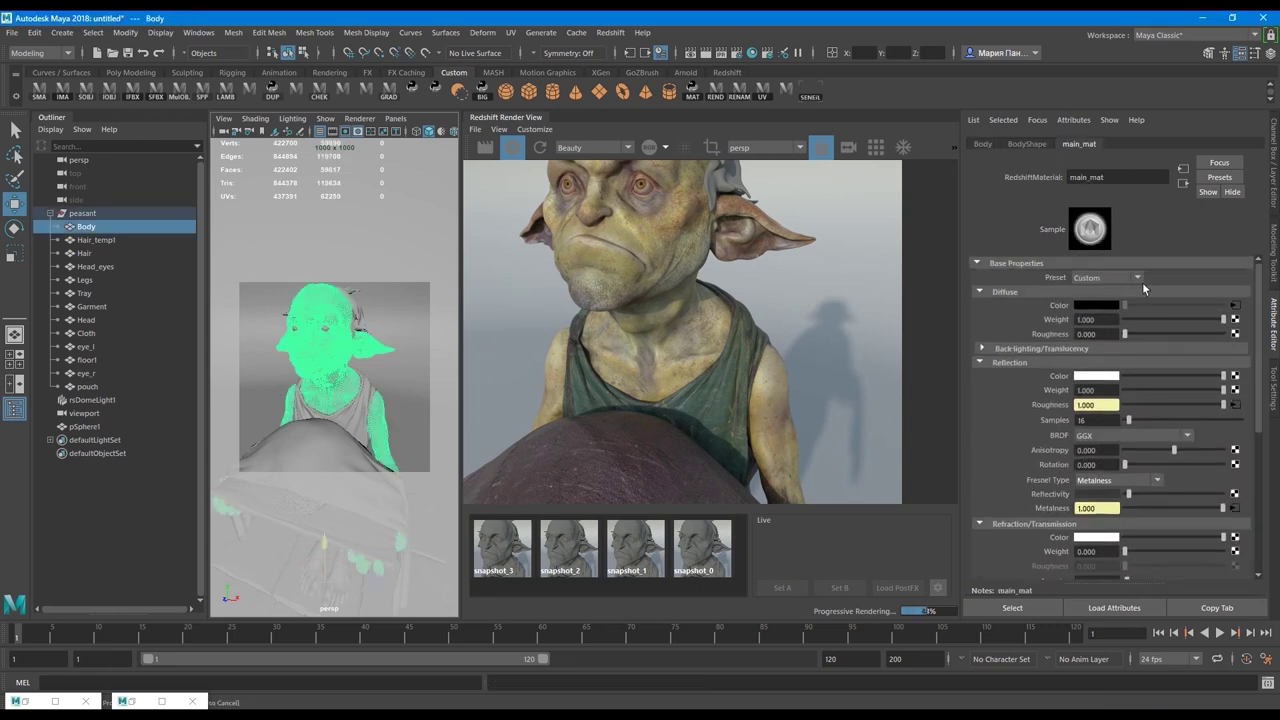
click(1184, 186)
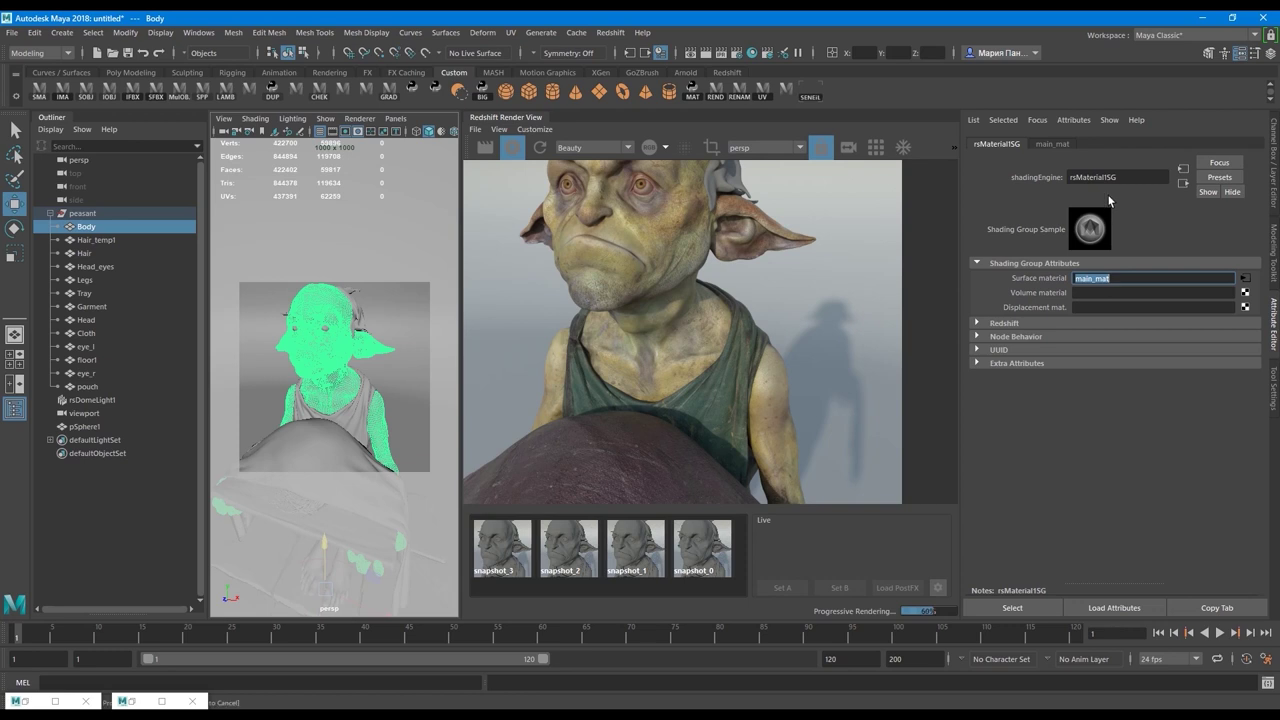
click(1049, 148)
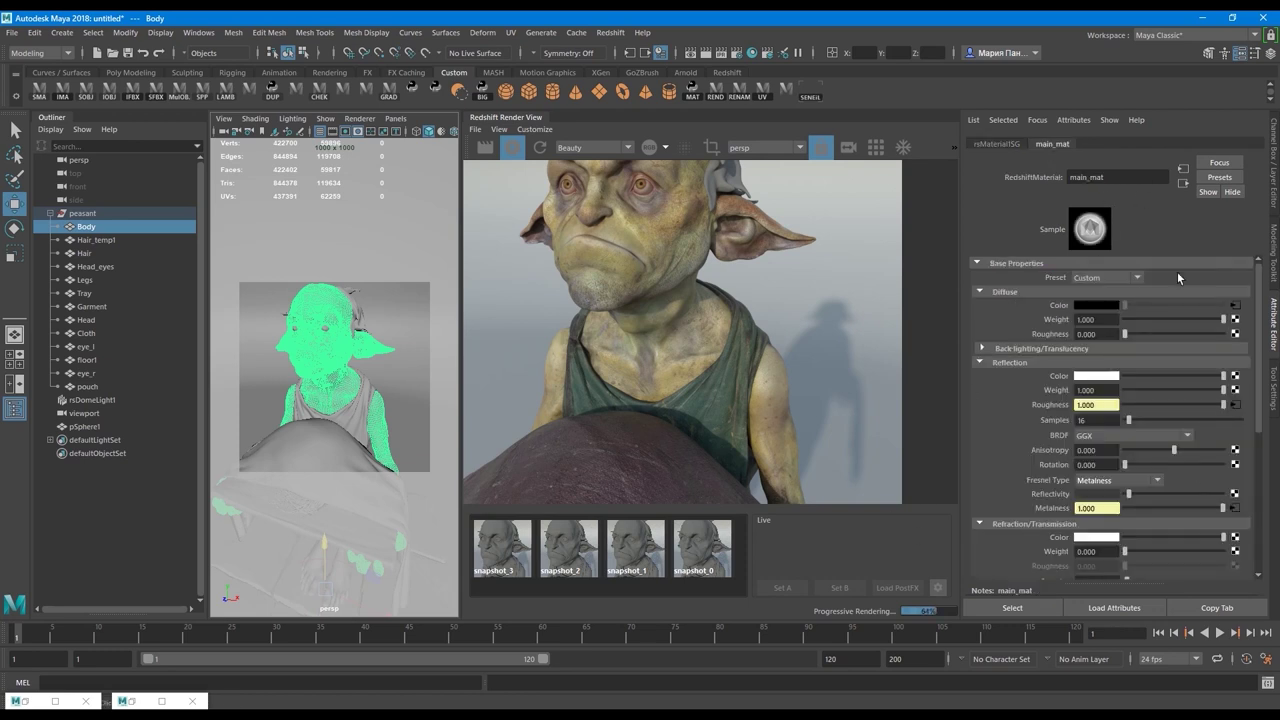
click(996, 144)
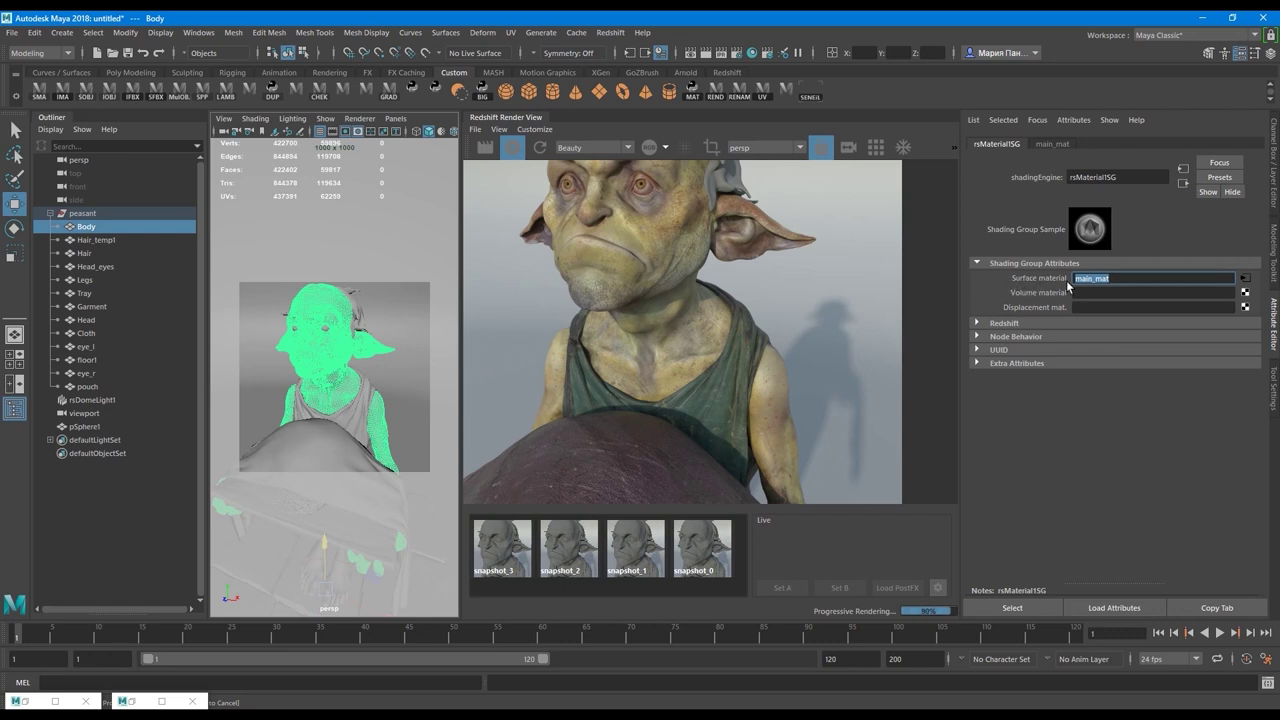
click(1245, 307)
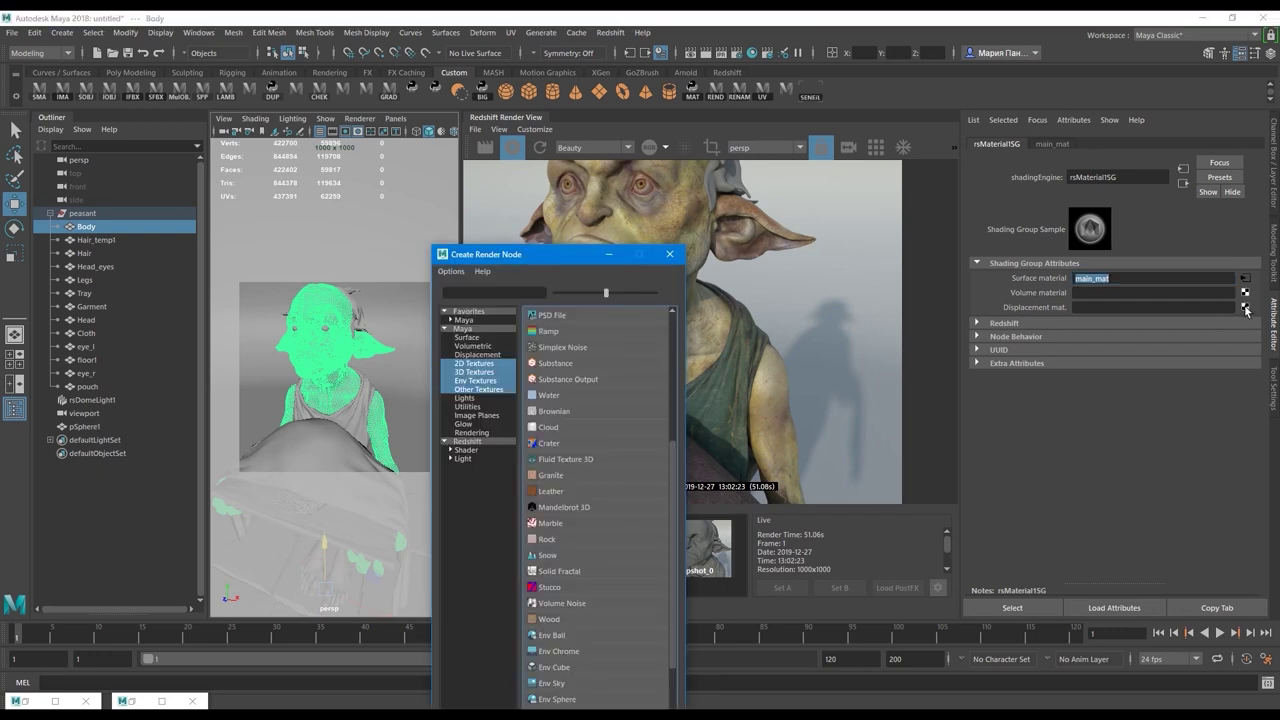
scroll(531, 500, up, 1)
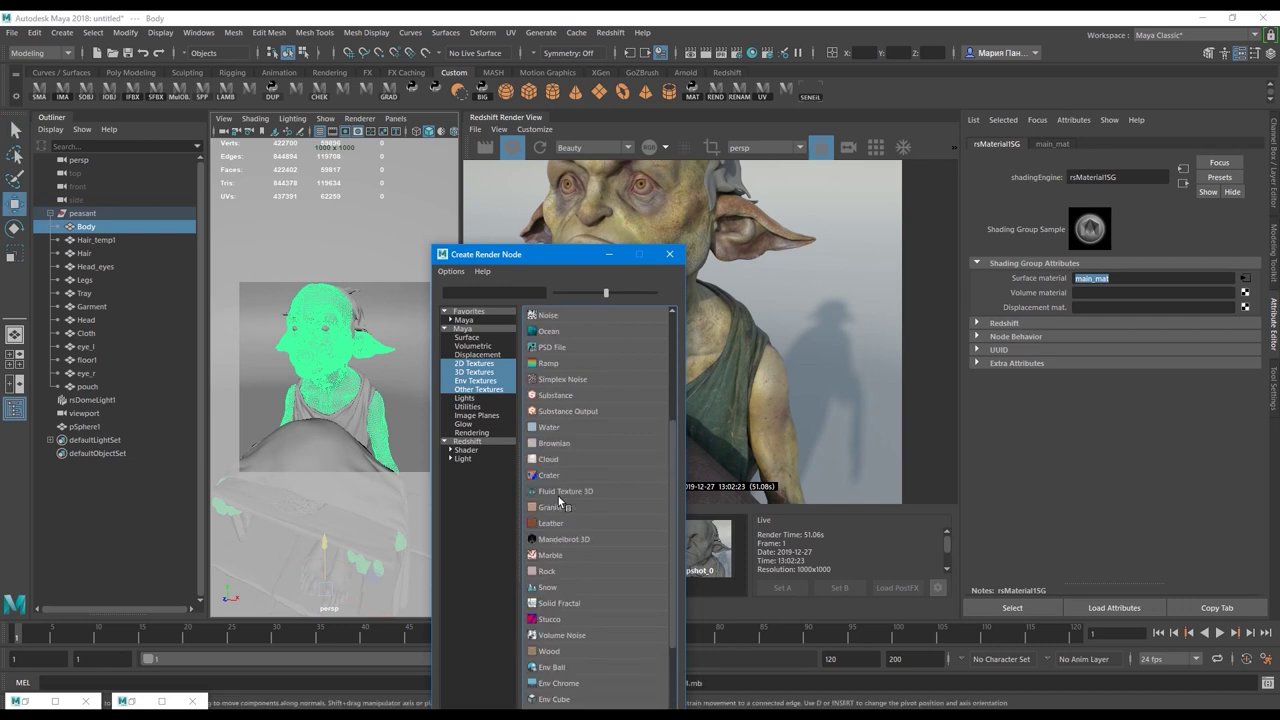
scroll(531, 500, up, 3)
click(540, 350)
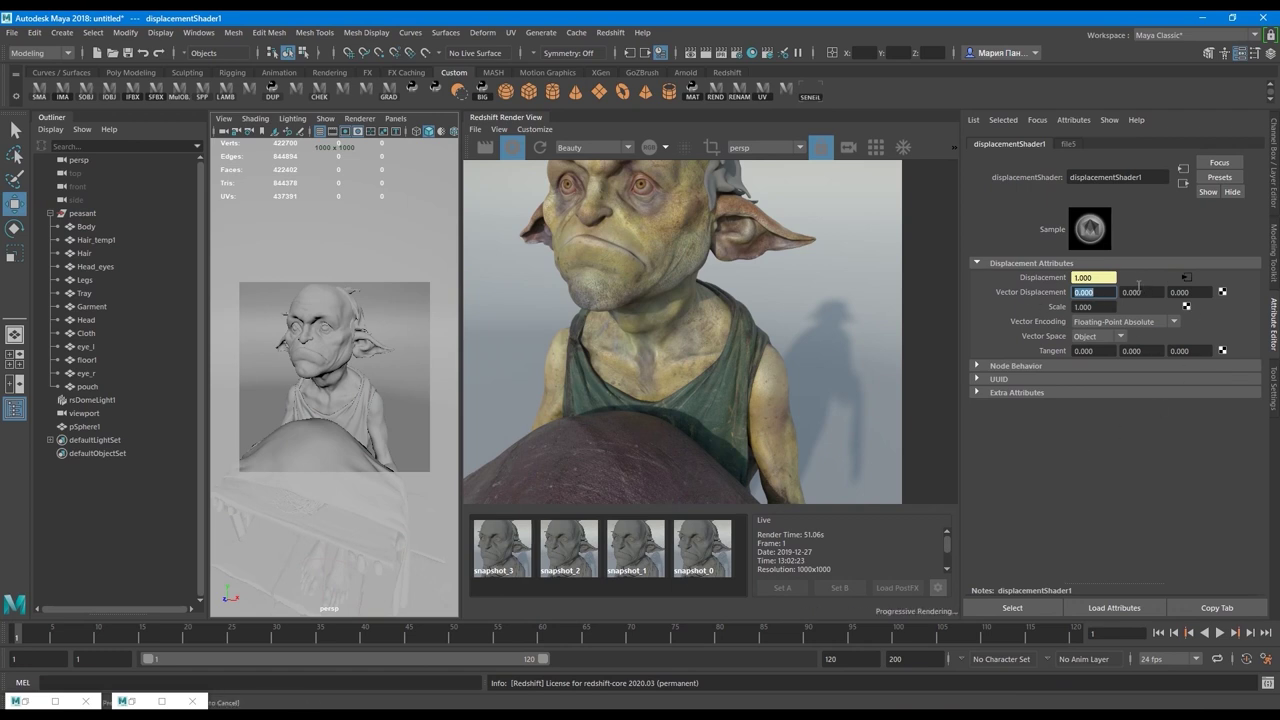
Load audience_Disp_1001.exr into the File texture that feeds the displacement shader
click(1090, 306)
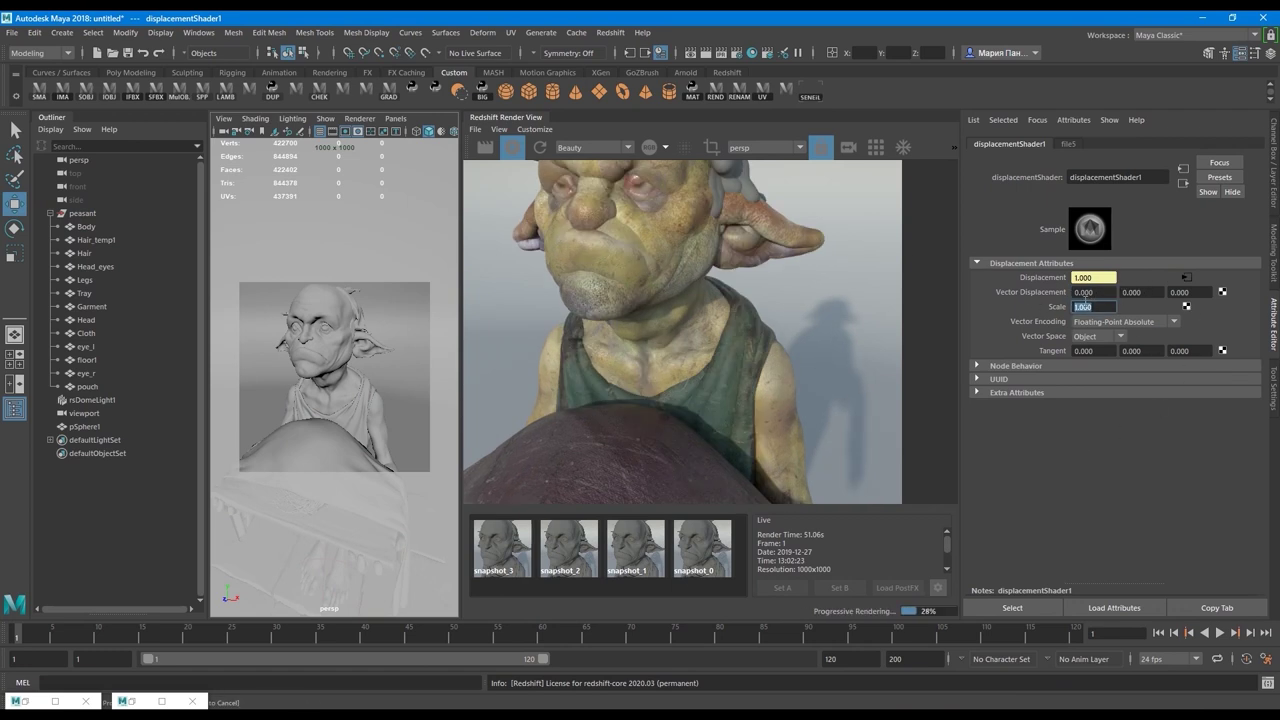
click(1091, 306)
click(1186, 278)
click(1241, 325)
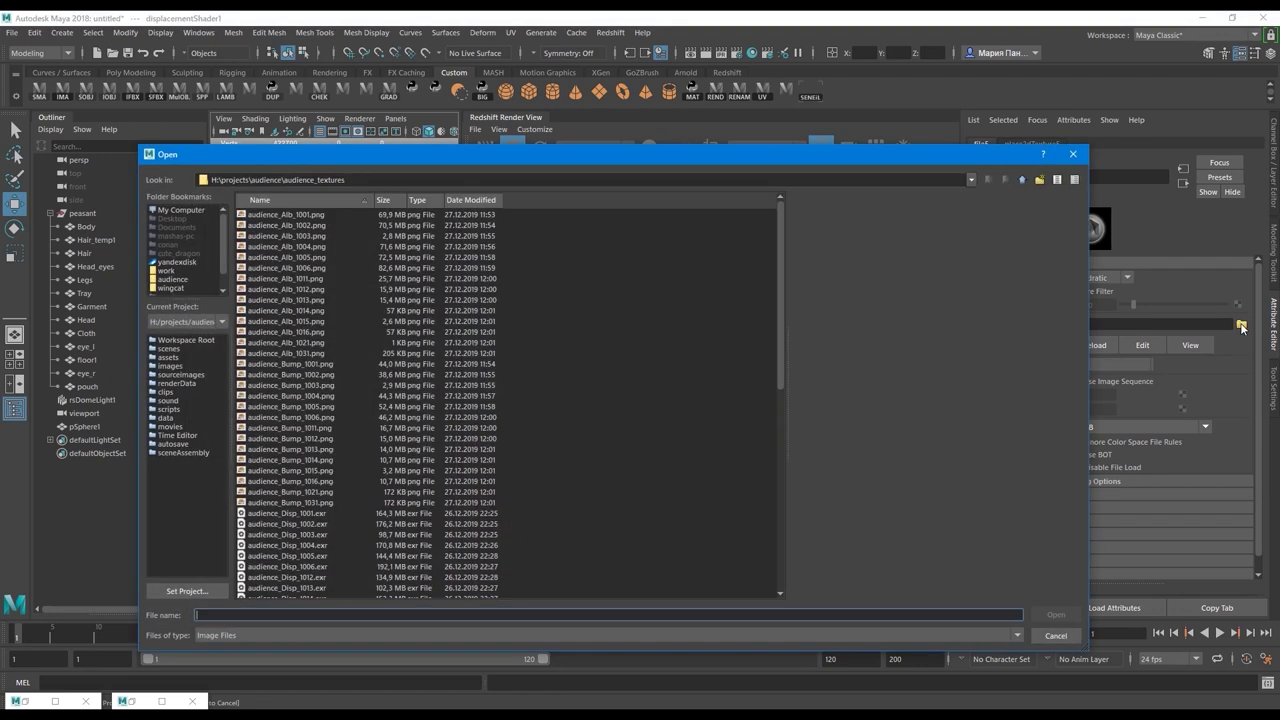
scroll(410, 464, down, 6)
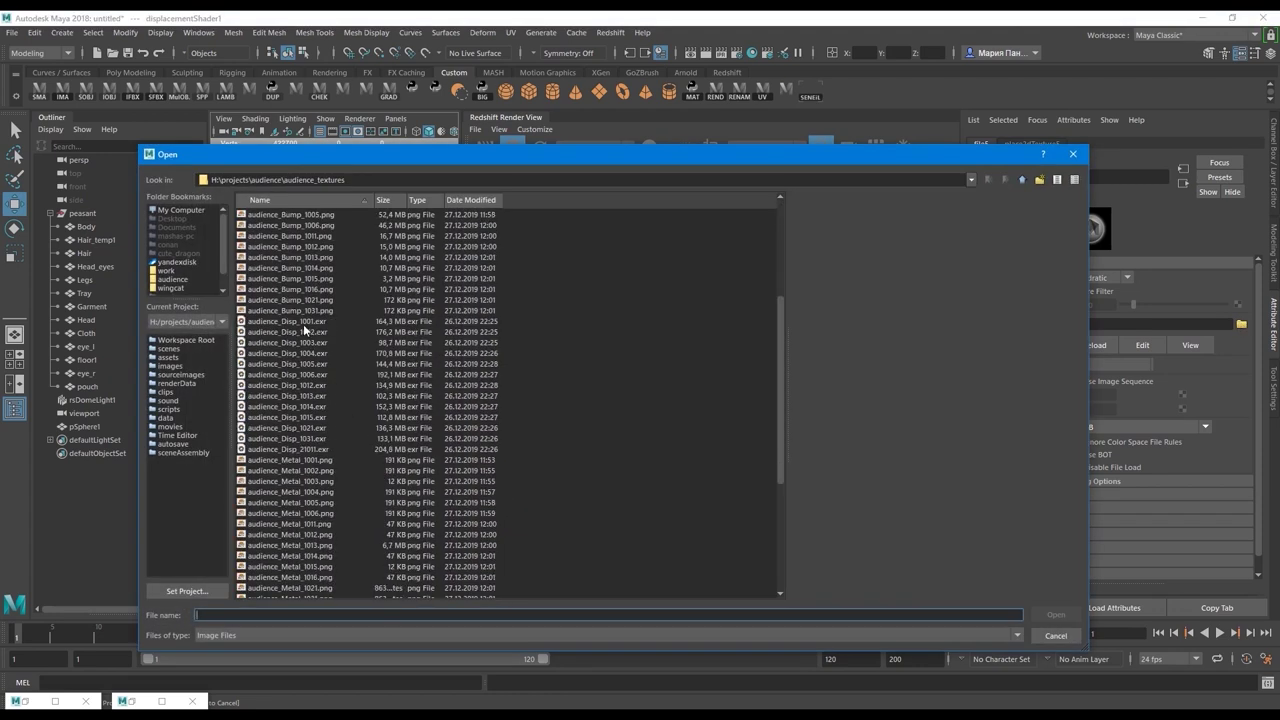
click(303, 324)
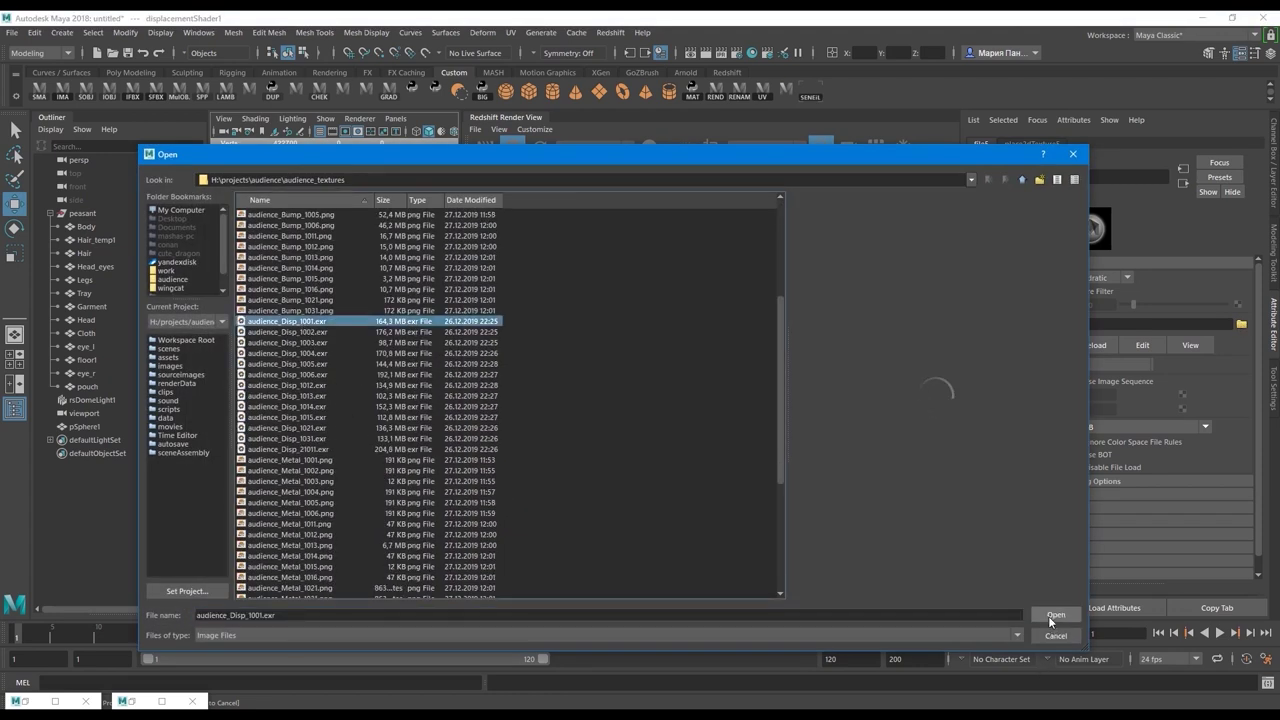
click(1055, 615)
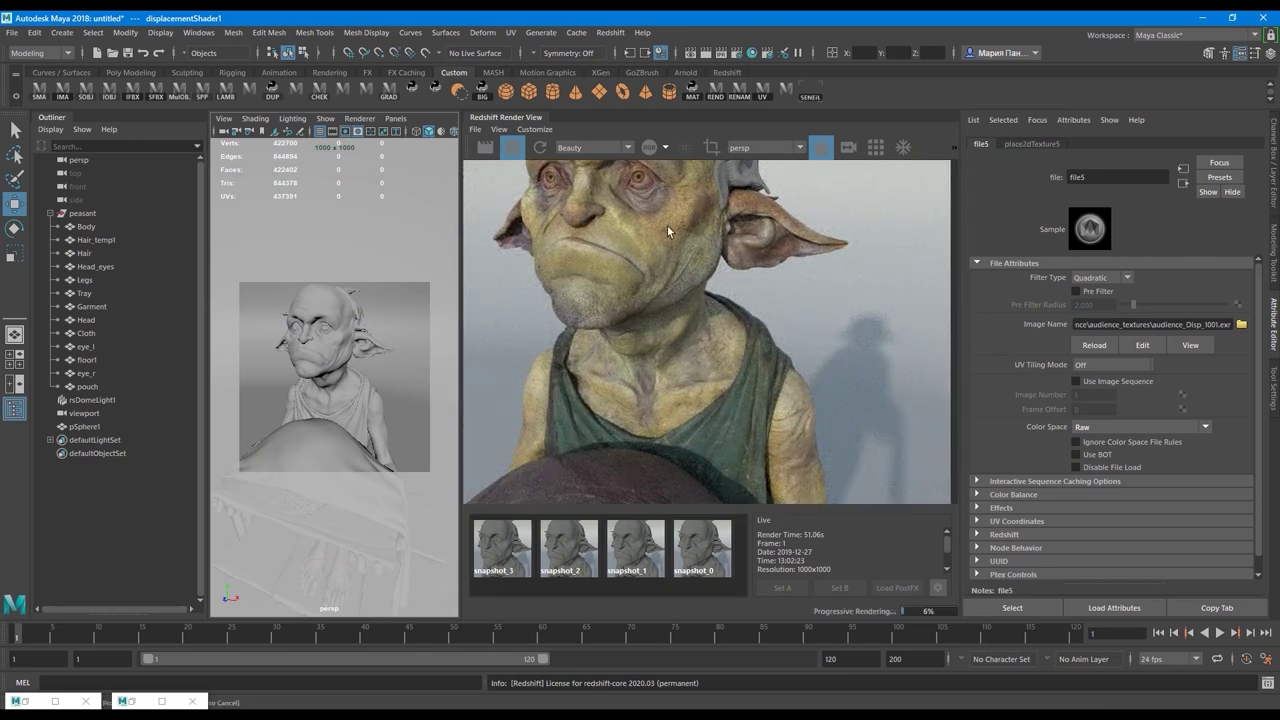
Set the displacement texture's UV tiling mode to UDIM (Mari), restart the live render and review the goblin's face and torso
scroll(672, 218, up, 1)
click(1093, 366)
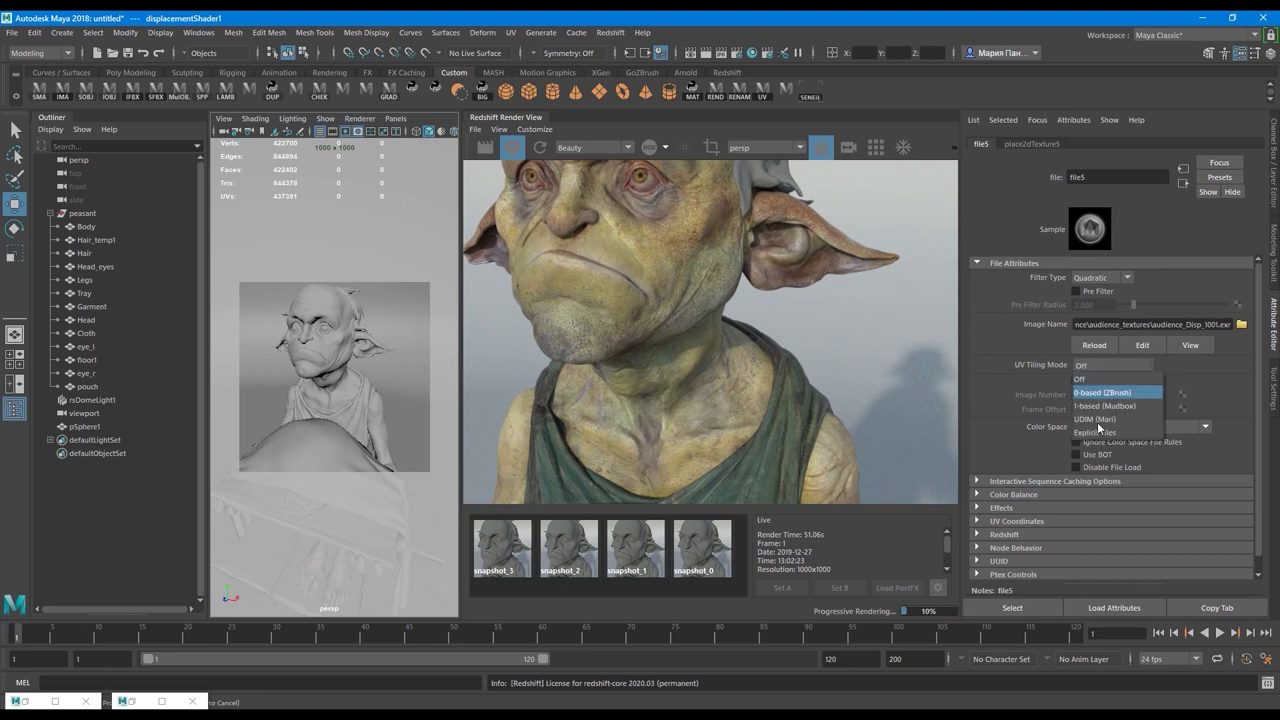
click(1093, 420)
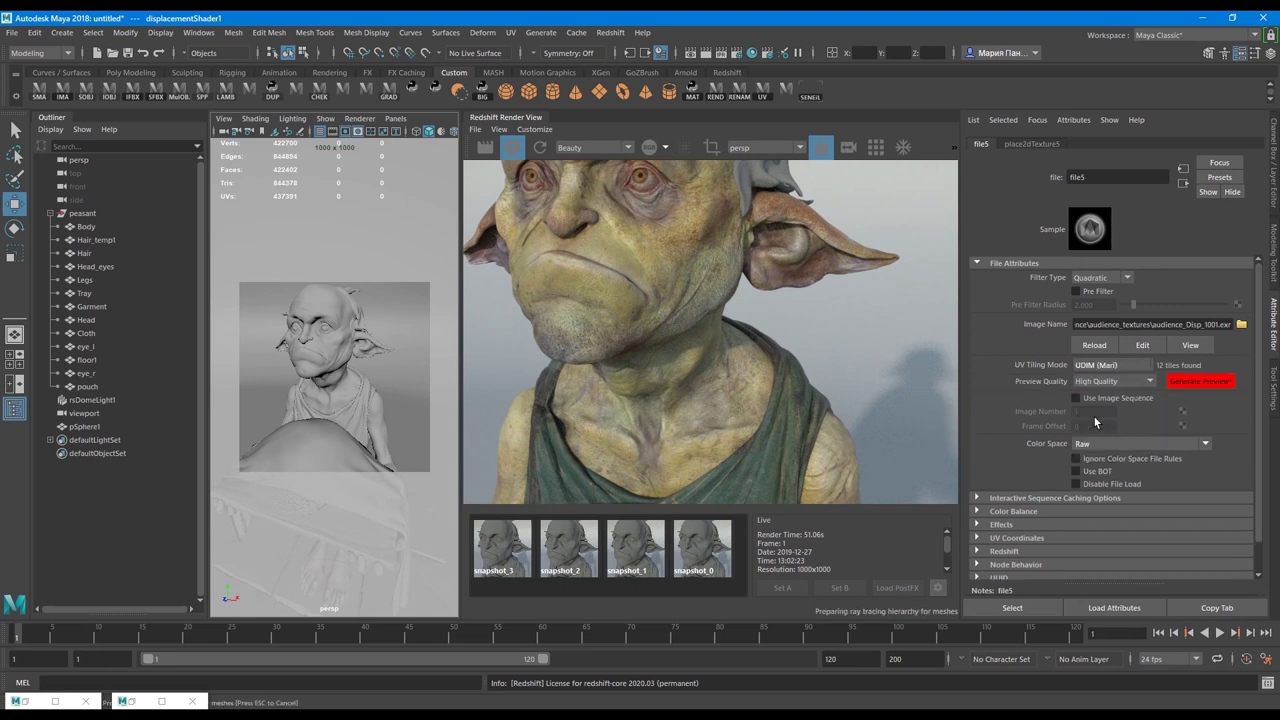
click(511, 148)
click(511, 148)
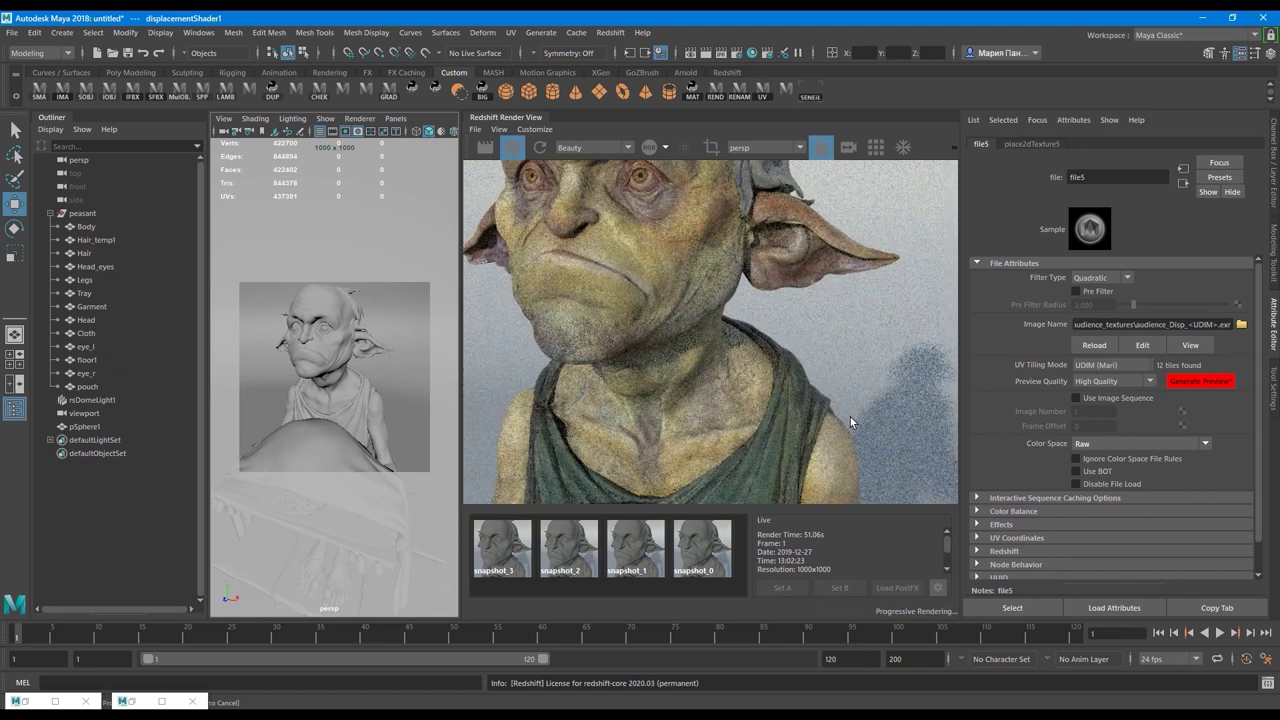
scroll(706, 254, down, 4)
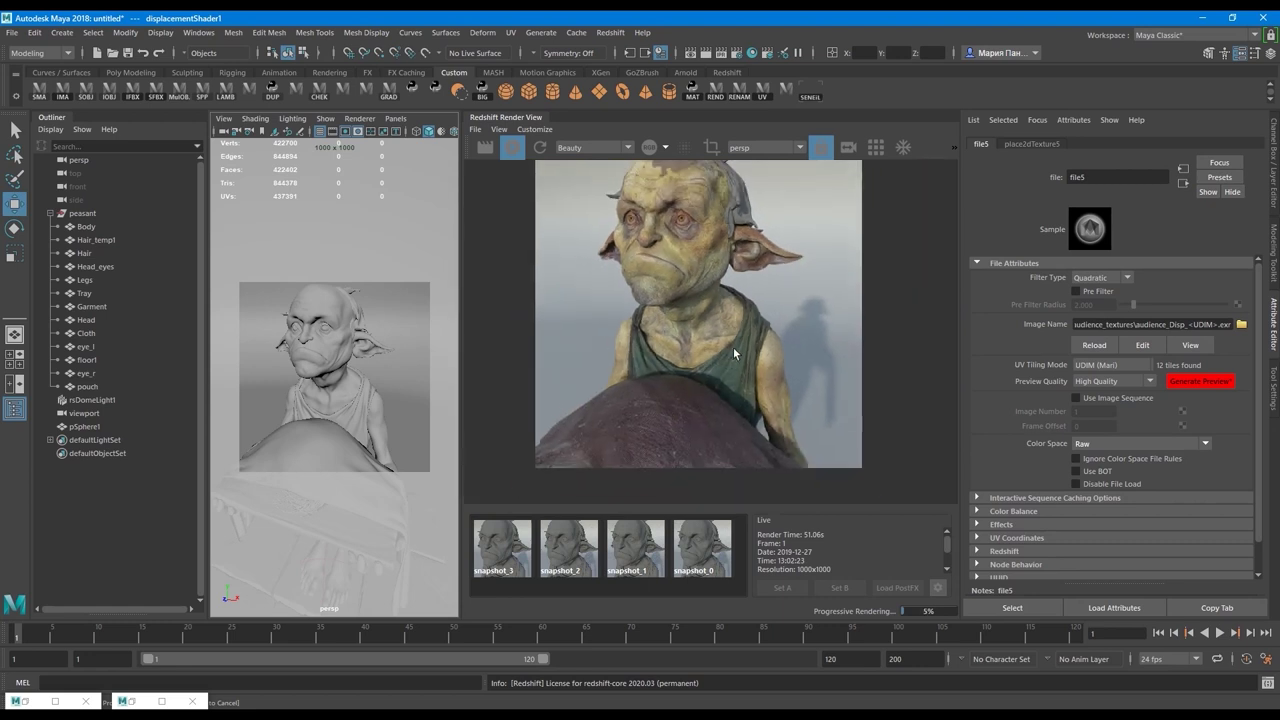
scroll(749, 298, up, 3)
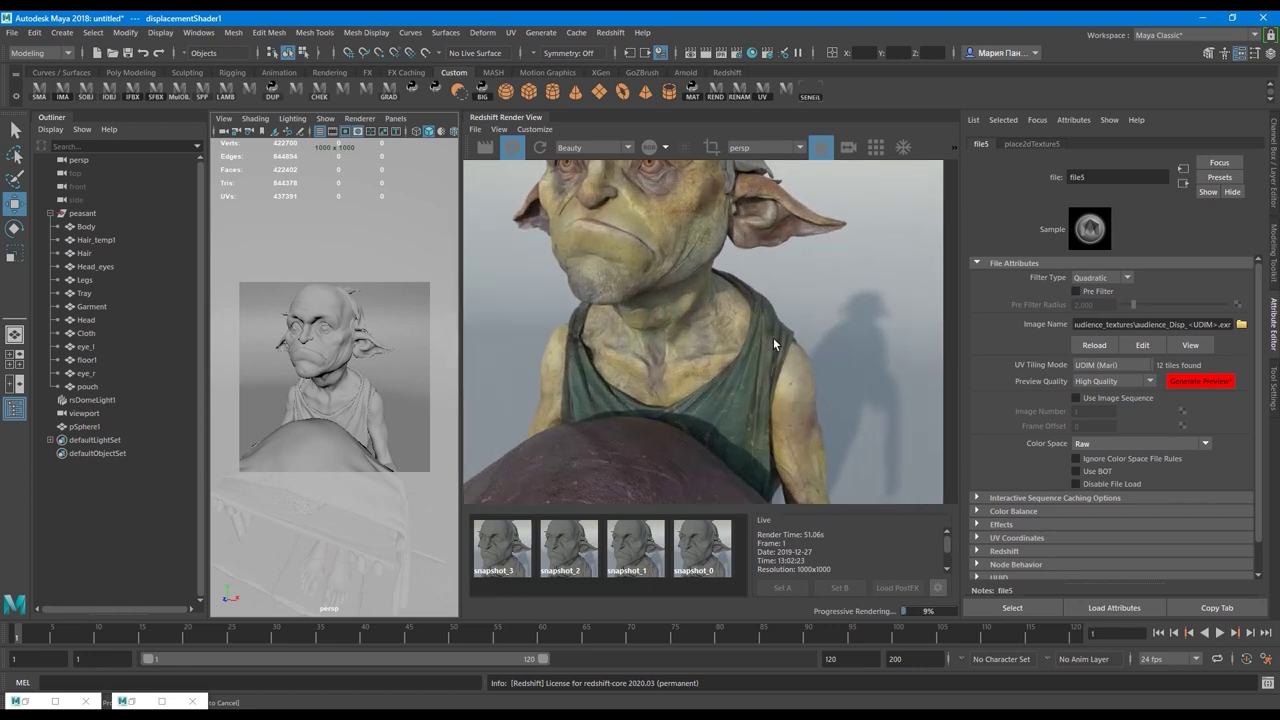
scroll(773, 337, down, 2)
scroll(778, 191, up, 3)
scroll(768, 183, up, 2)
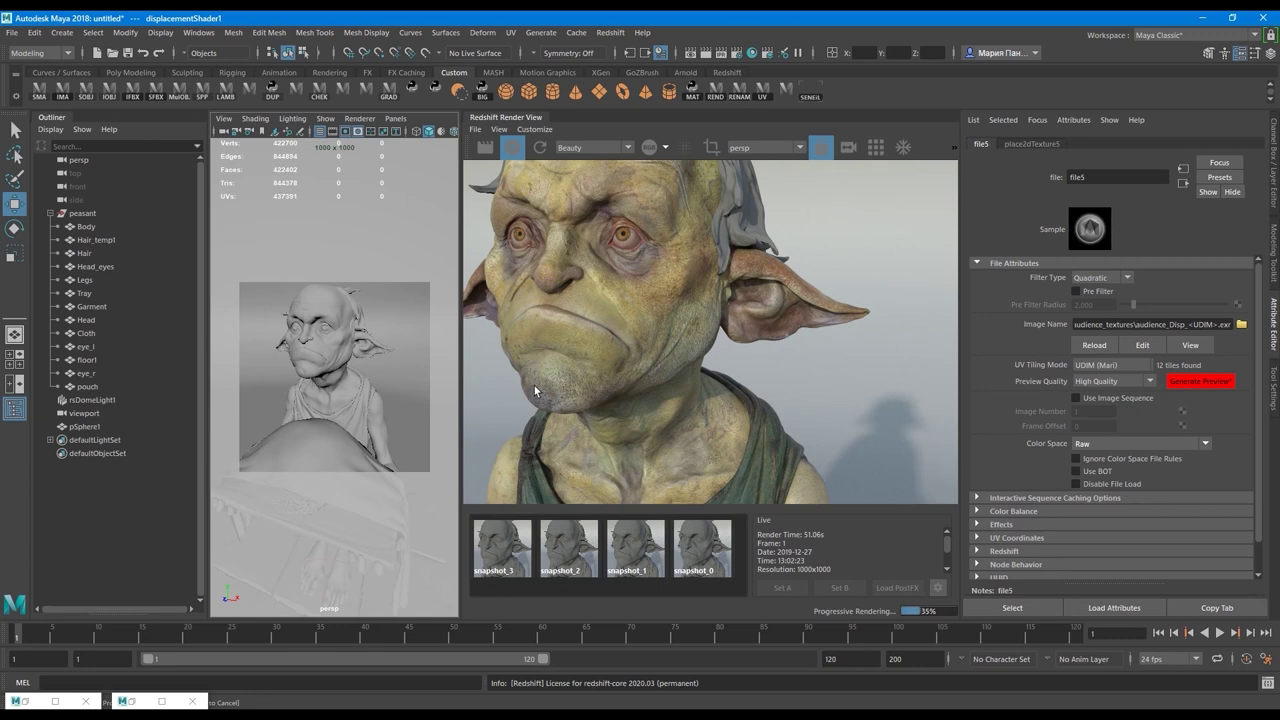
Widen the viewport, disconnect the albedo texture from main_mat's diffuse color and frame the goblin's eye closely
click(314, 350)
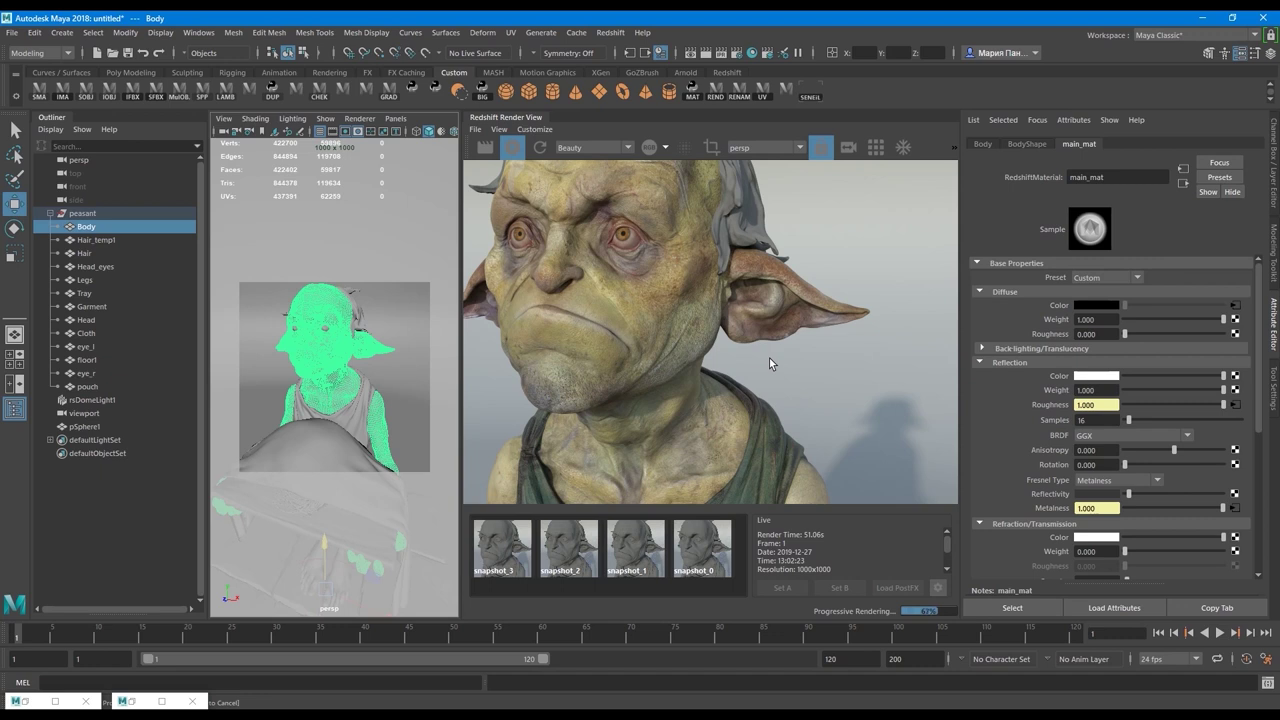
drag(459, 410, 552, 410)
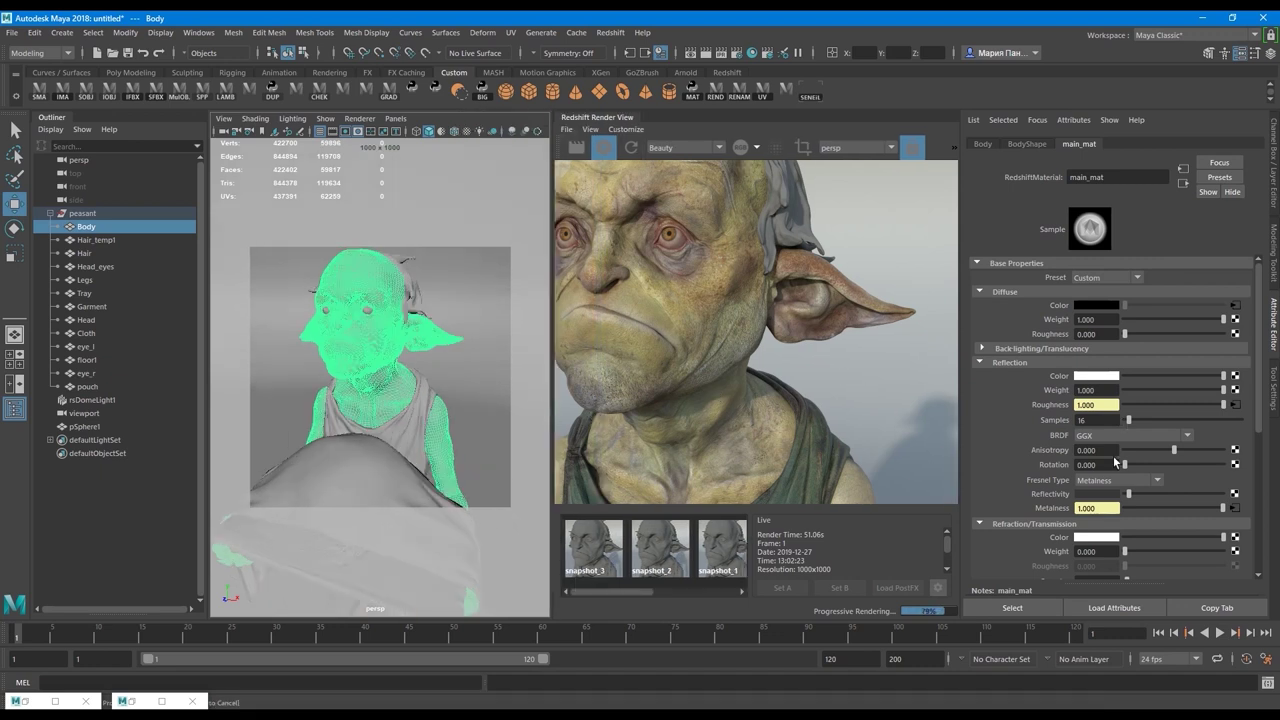
scroll(813, 351, down, 2)
middle_drag(800, 363, 814, 389)
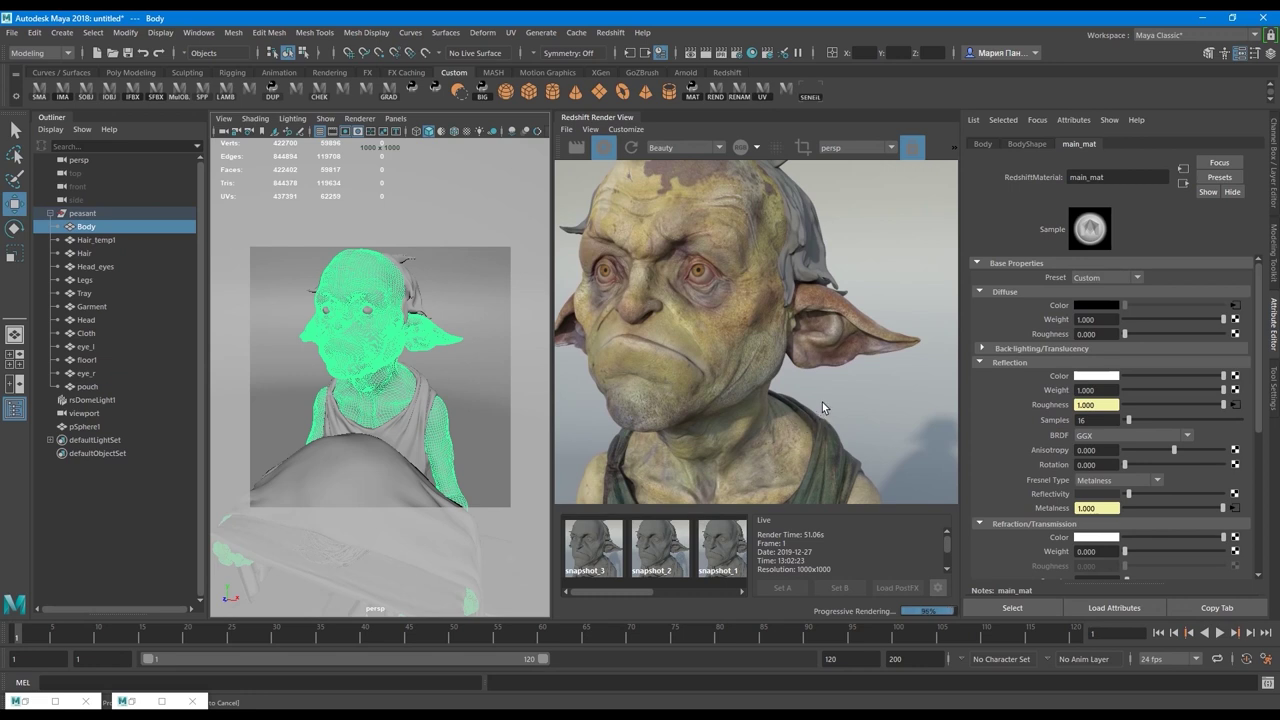
alt+right_drag(340, 388, 407, 364)
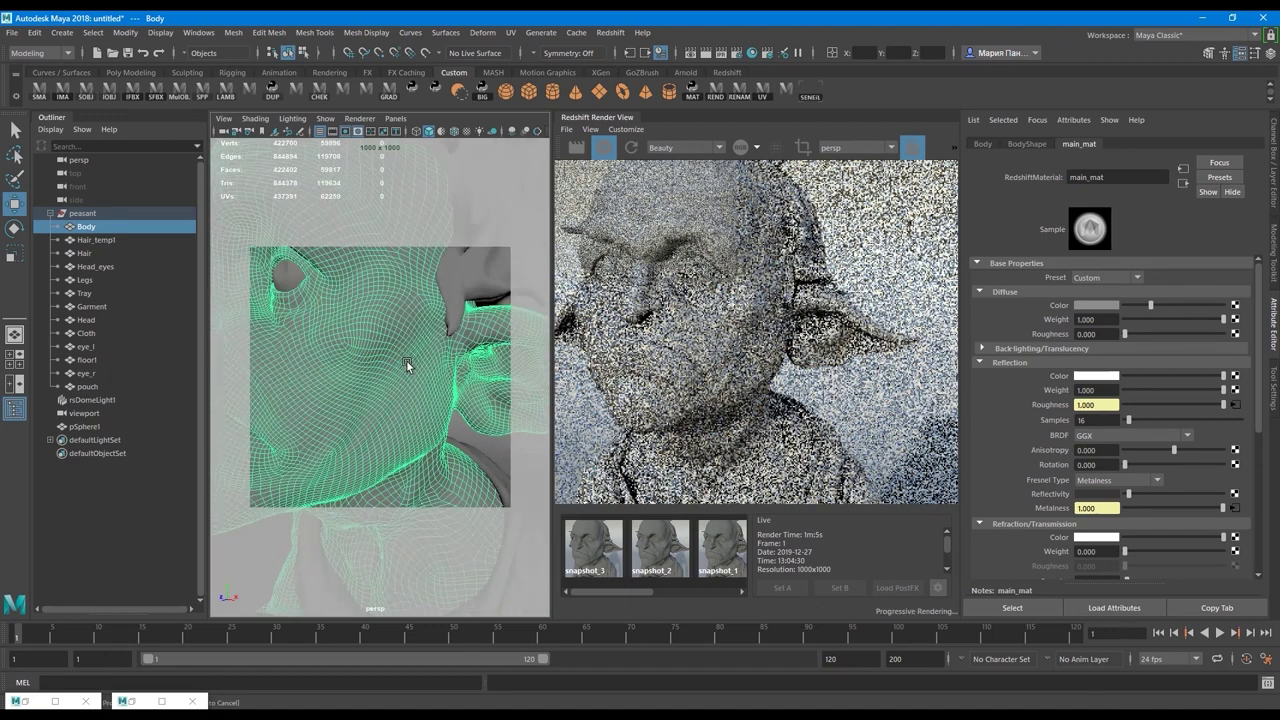
mouse_move(407, 366)
alt+mouse_down()
mouse_move(437, 380)
mouse_move(357, 357)
mouse_move(382, 366)
alt+mouse_up()
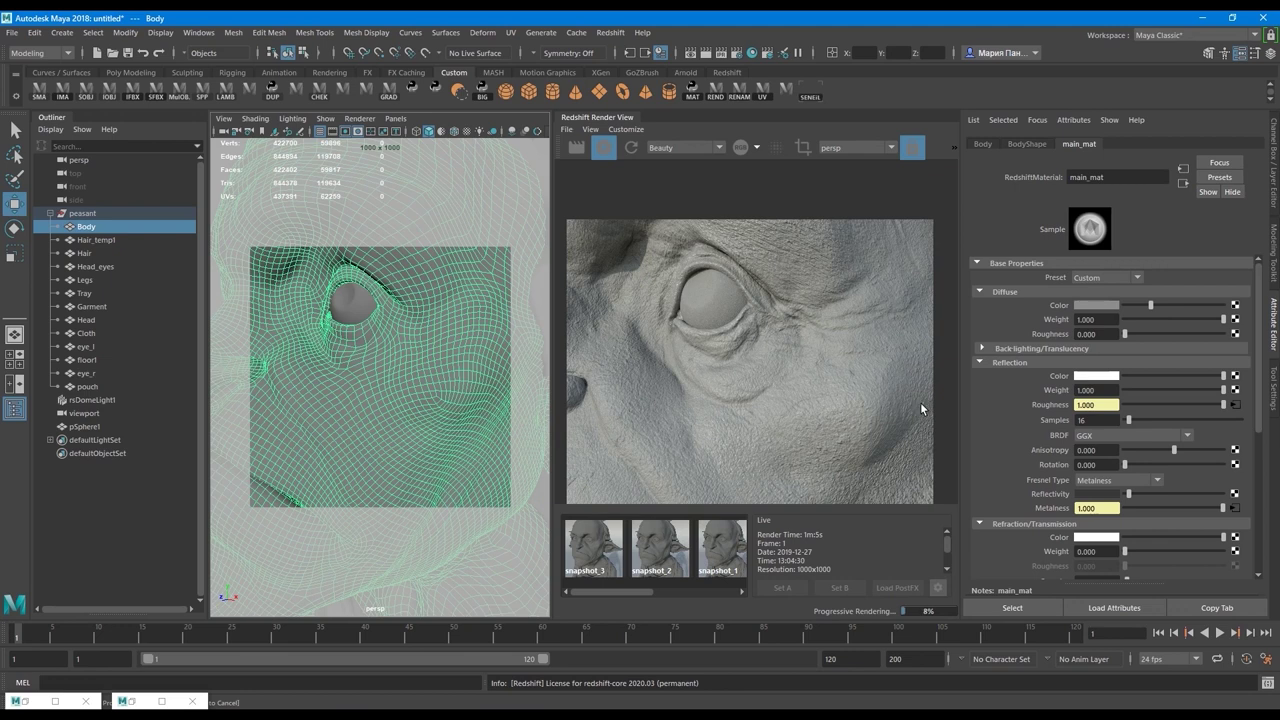
Break the bump map connection in main_mat's Overall settings
scroll(1156, 468, down, 5)
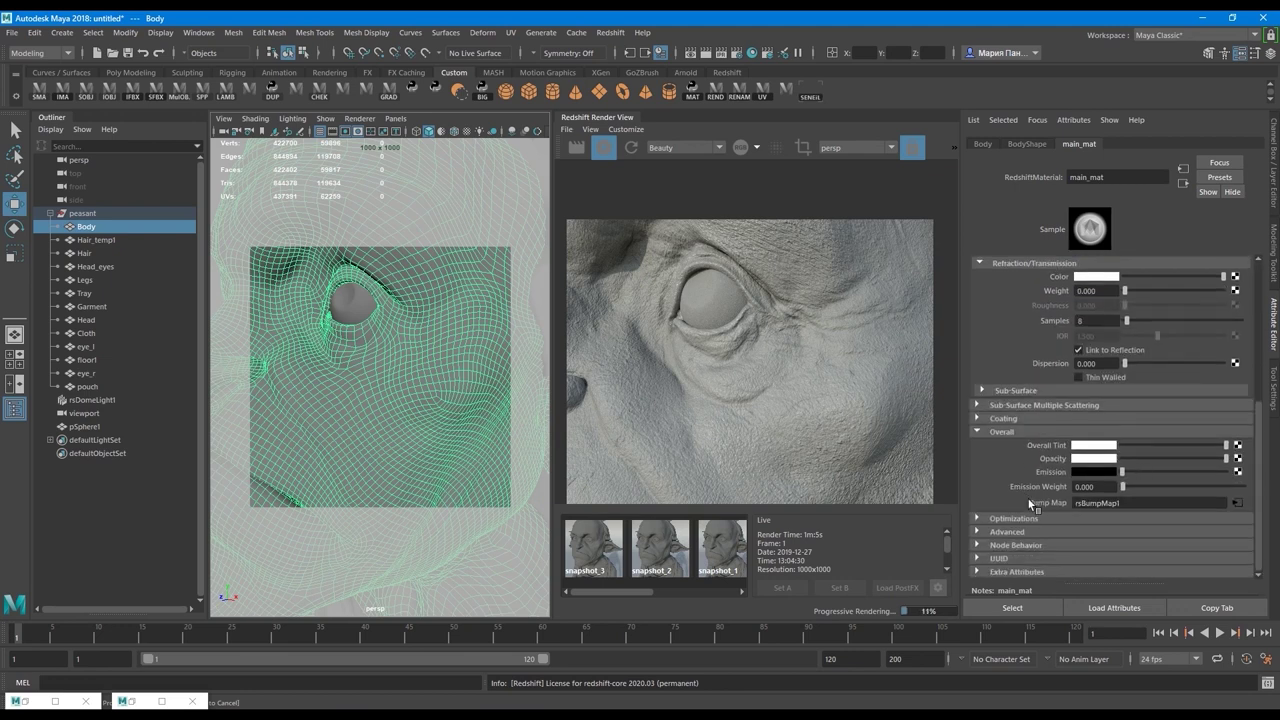
right_click(1038, 501)
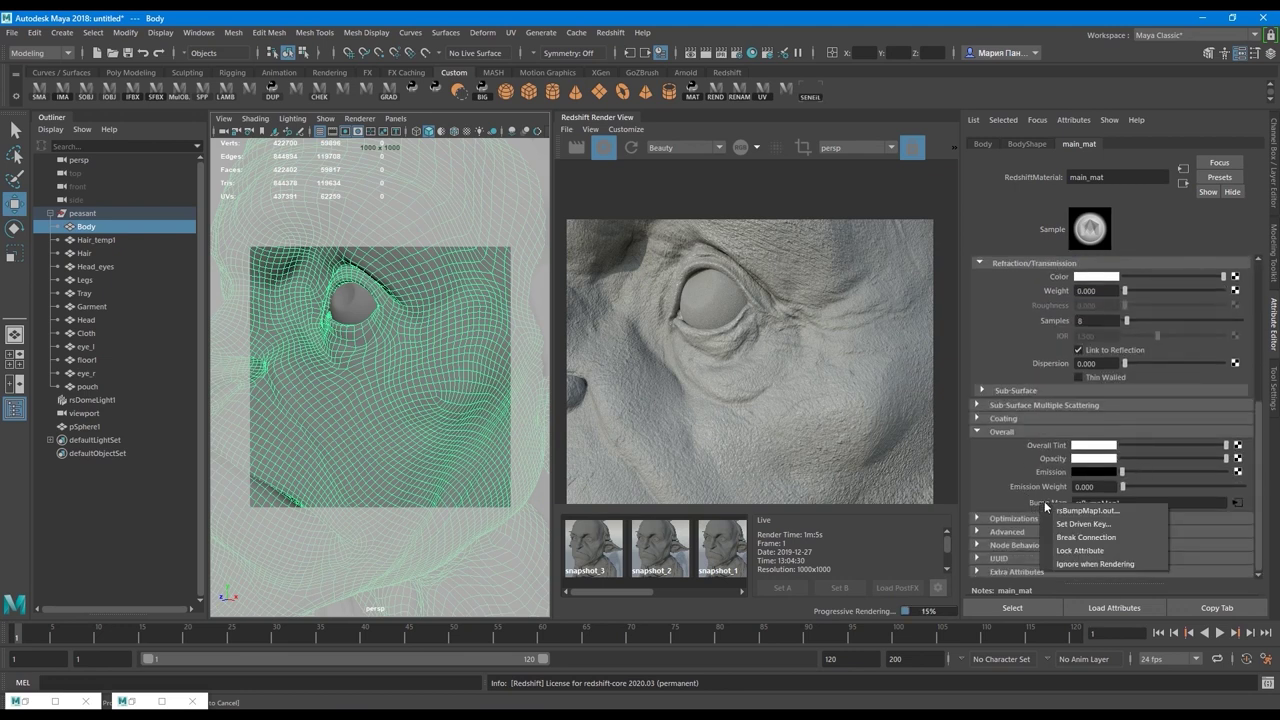
click(1088, 540)
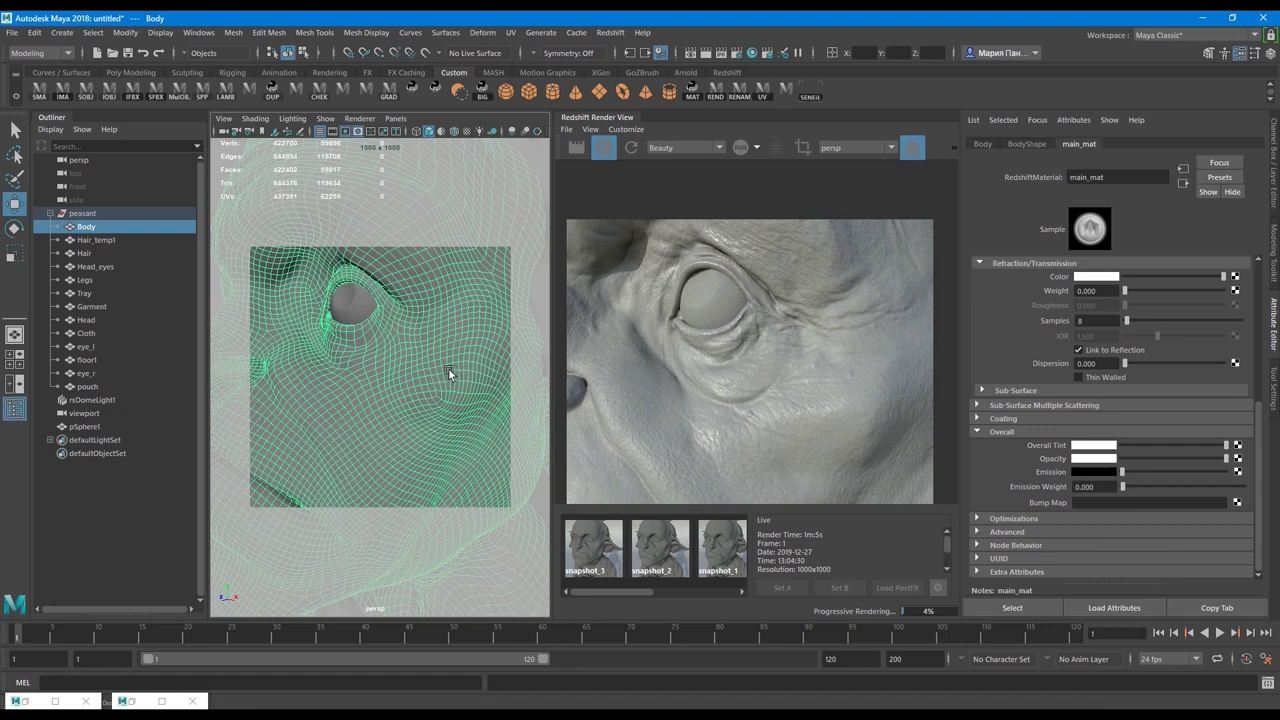
Examine the displacement detail on both sides of the goblin's head and up close on the Hair_temp1 mesh
alt+right_drag(448, 369, 428, 372)
alt+drag(428, 372, 389, 363)
alt+right_drag(389, 363, 371, 366)
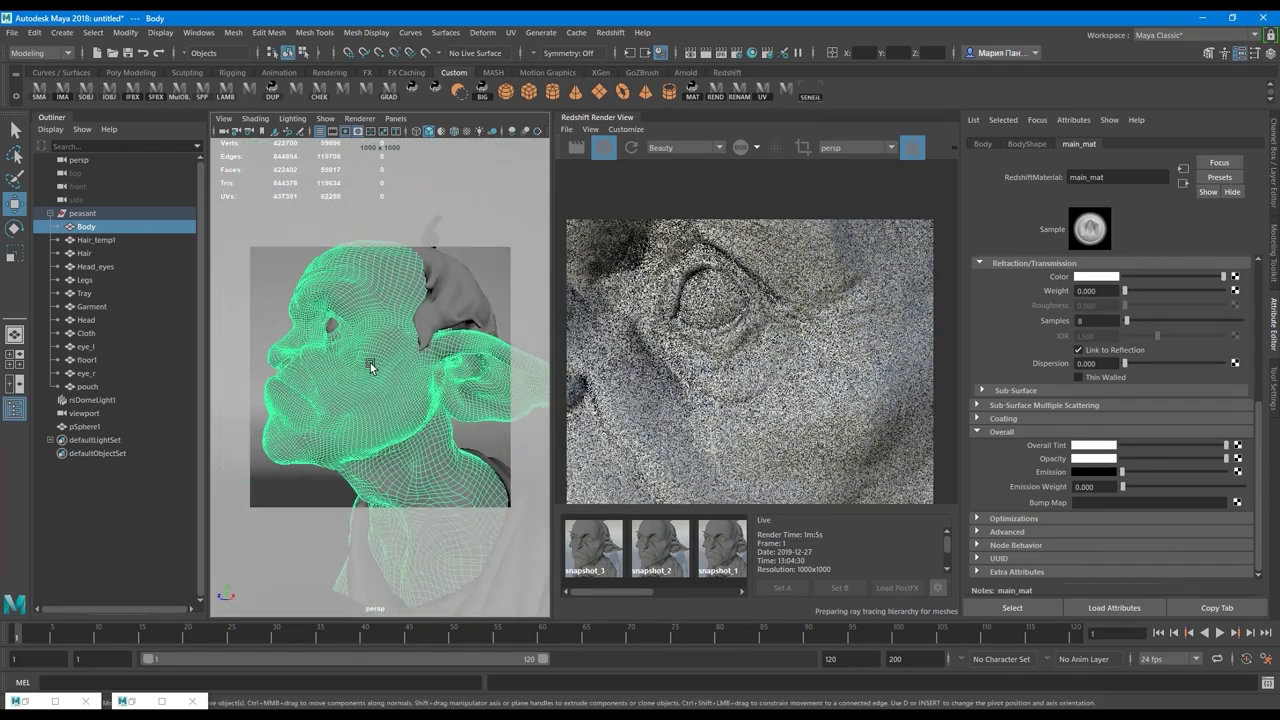
alt+middle_drag(371, 366, 378, 374)
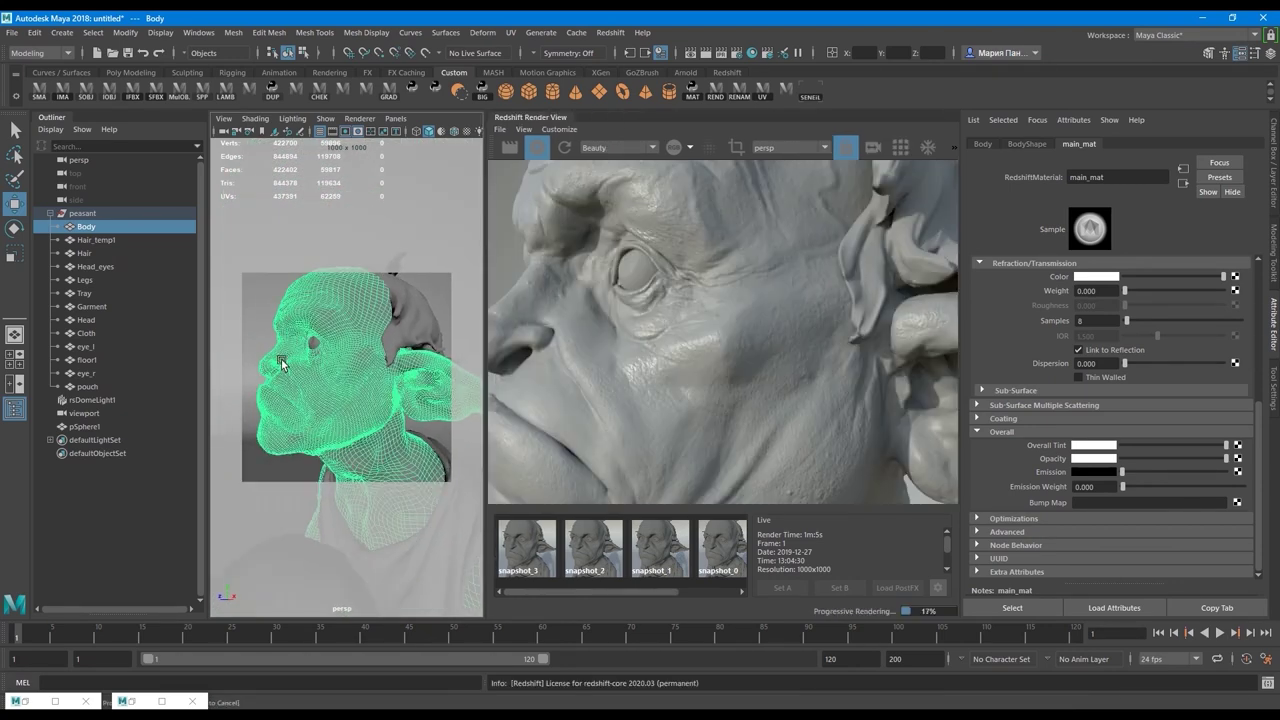
alt+drag(282, 364, 487, 369)
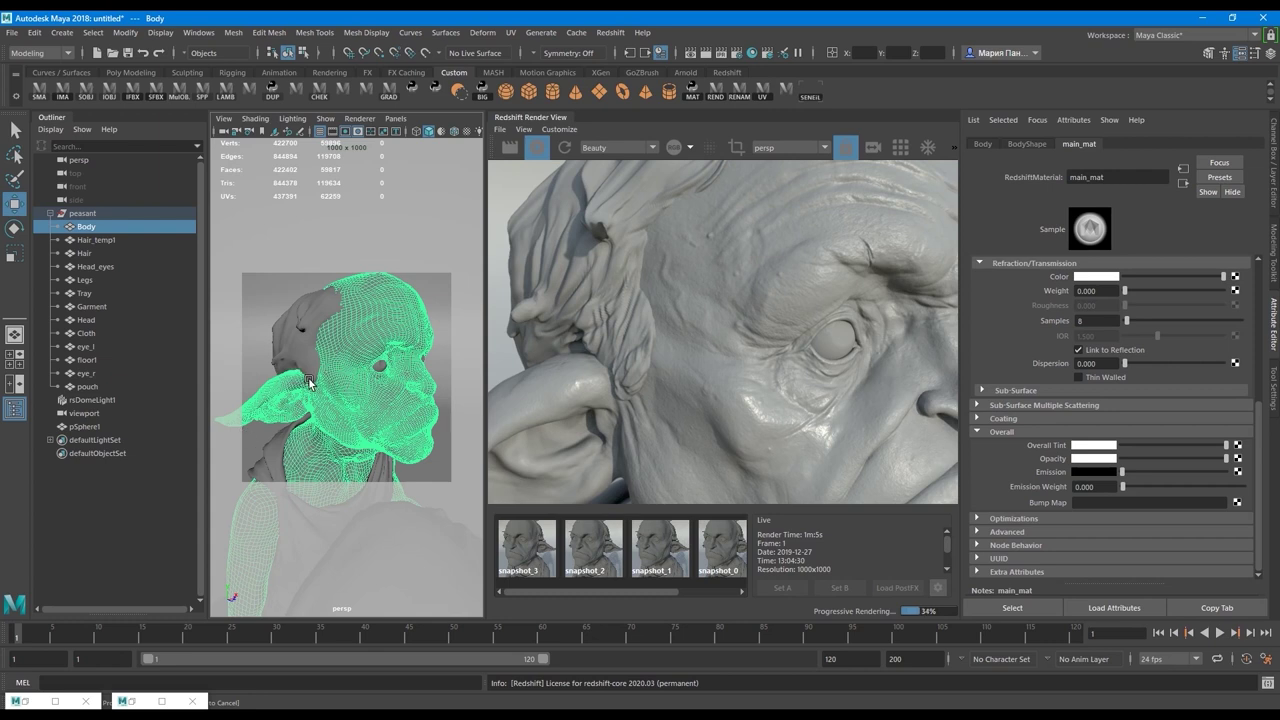
click(304, 343)
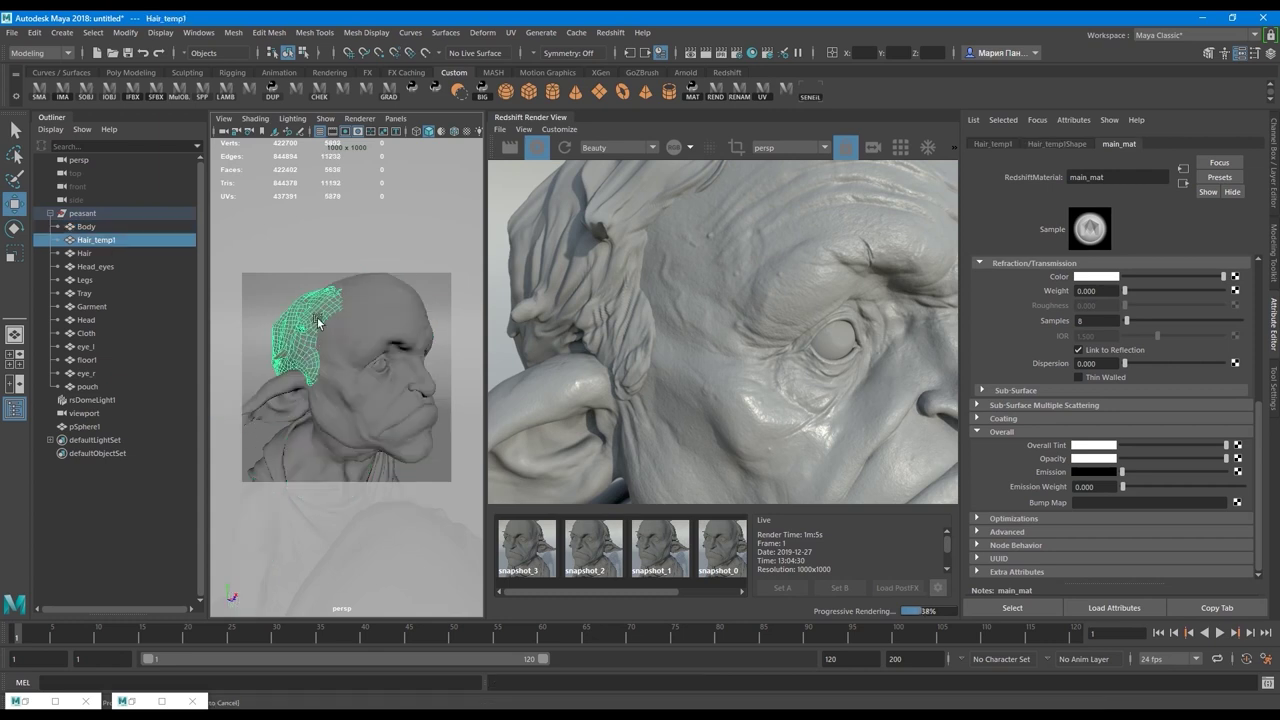
scroll(620, 309, down, 3)
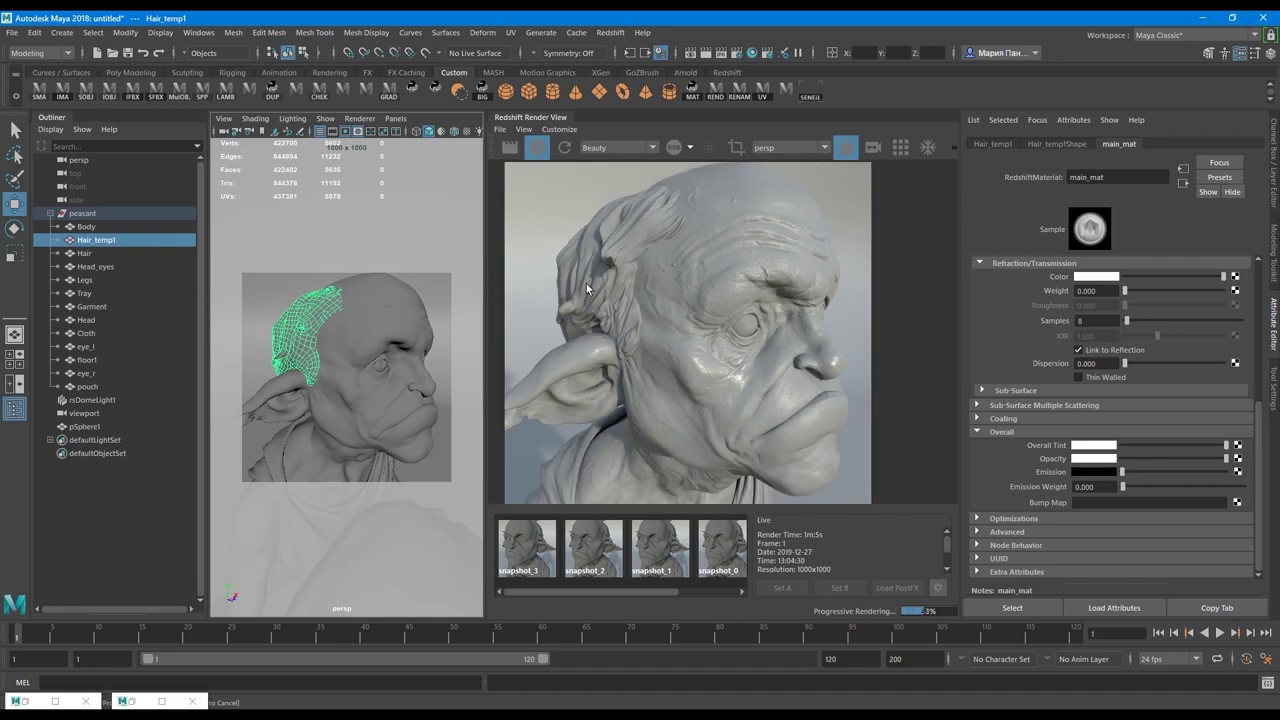
scroll(556, 247, up, 2)
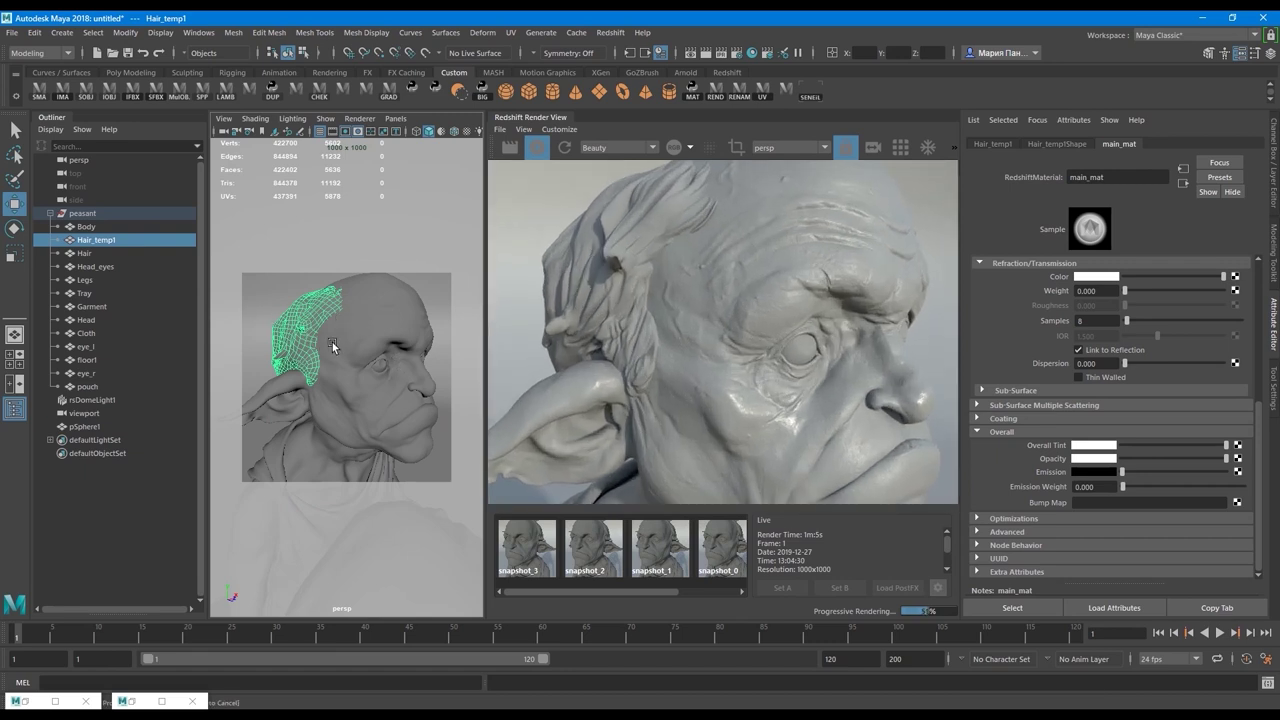
scroll(640, 327, up, 5)
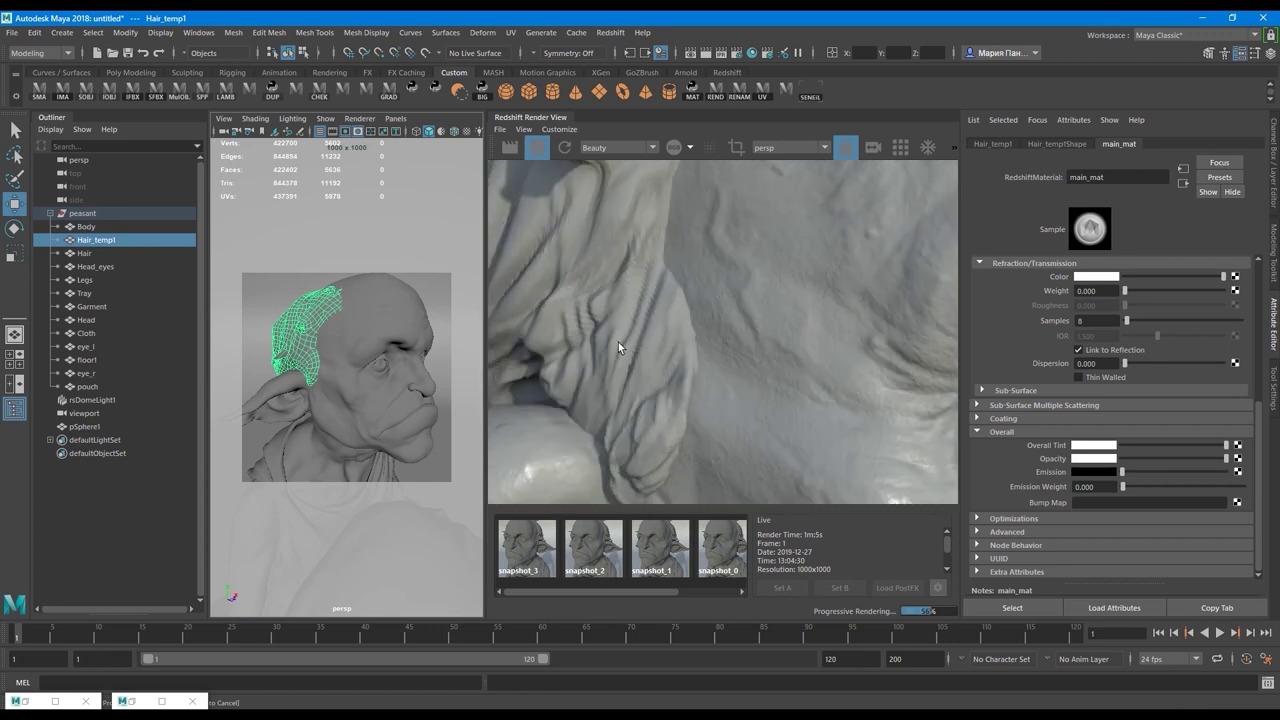
alt+right_drag(249, 339, 294, 341)
alt+middle_drag(294, 341, 426, 420)
alt+drag(426, 420, 396, 428)
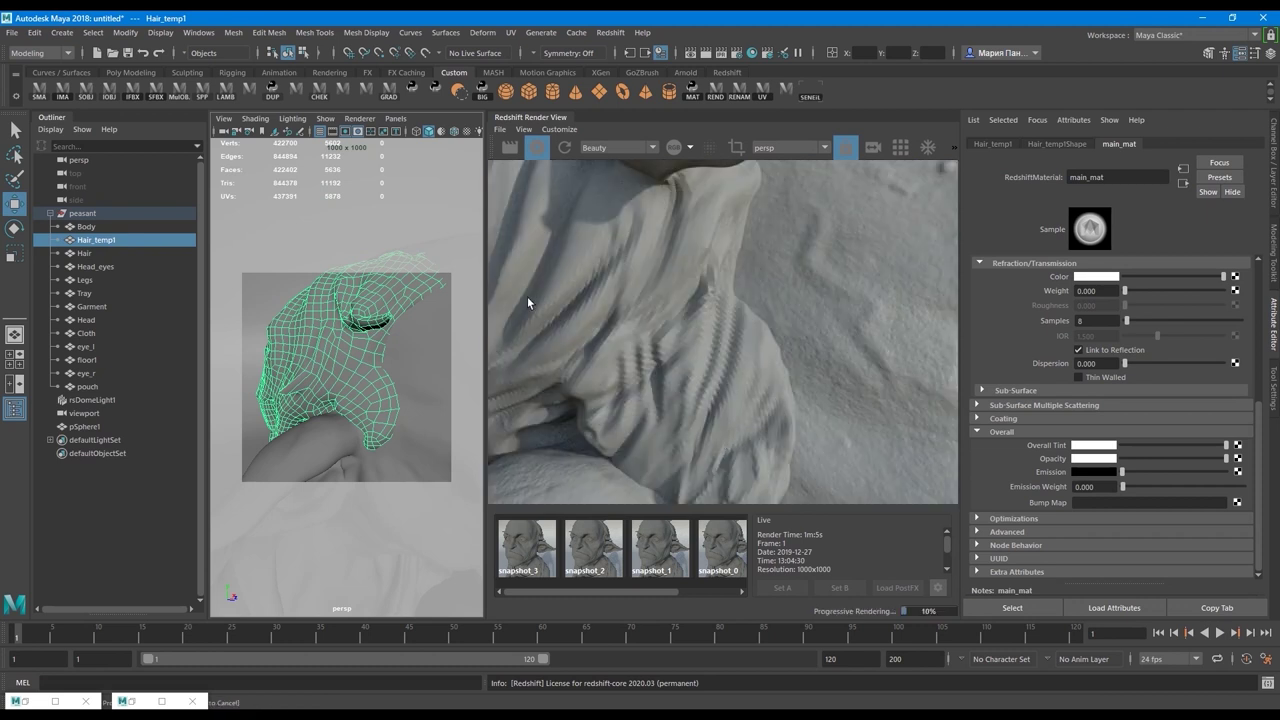
Examine the displaced folds on the Hair_temp1 mesh up close and bring the camera back around to the goblin's face
middle_drag(527, 296, 549, 347)
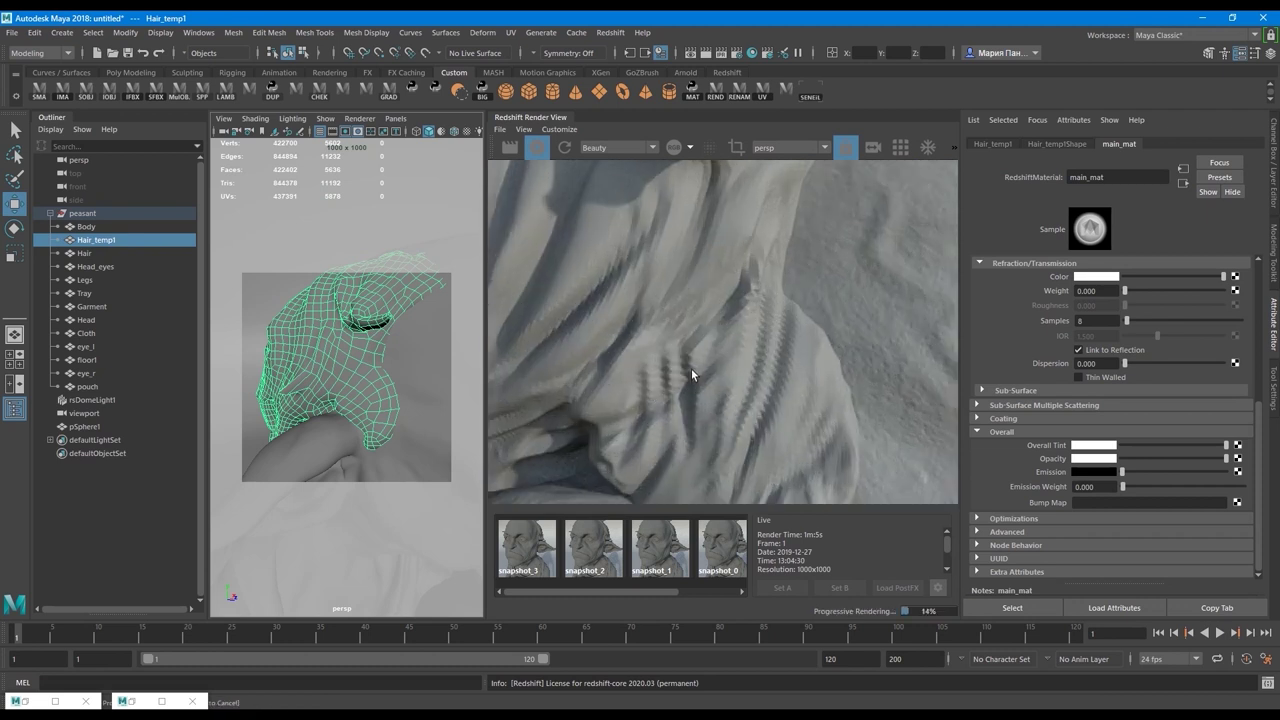
scroll(828, 452, down, 2)
scroll(854, 486, up, 3)
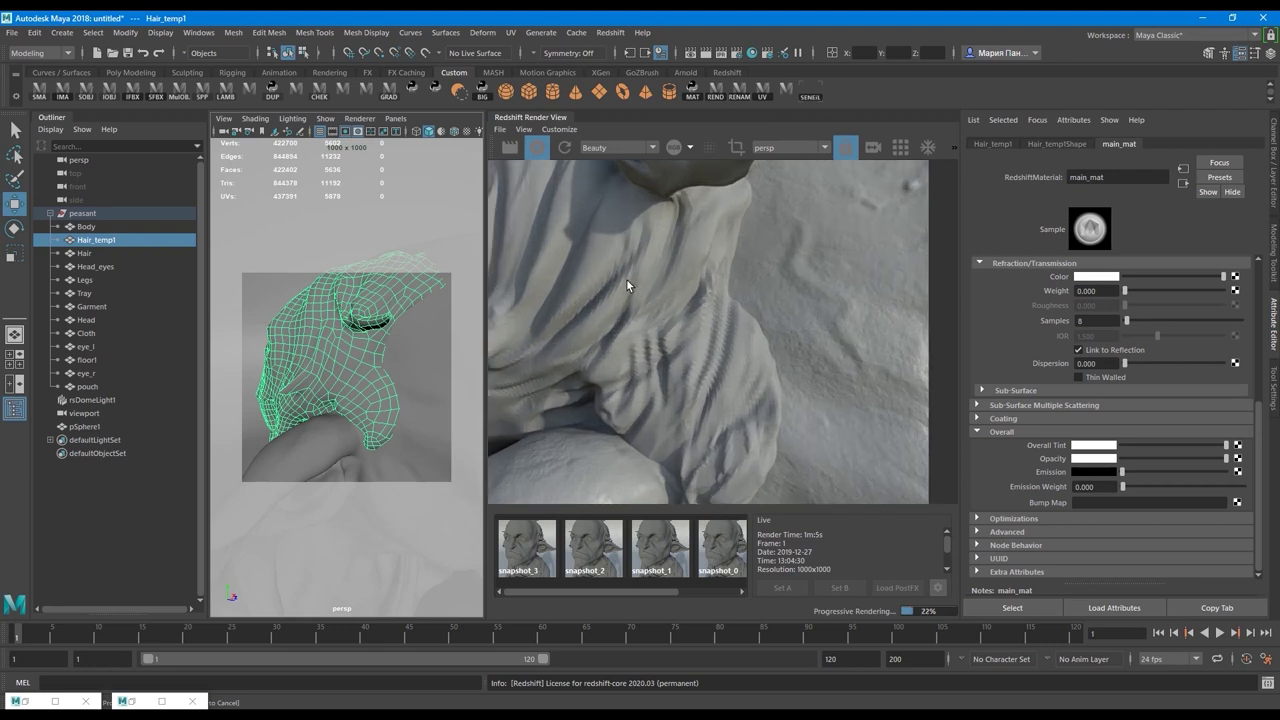
scroll(627, 278, down, 5)
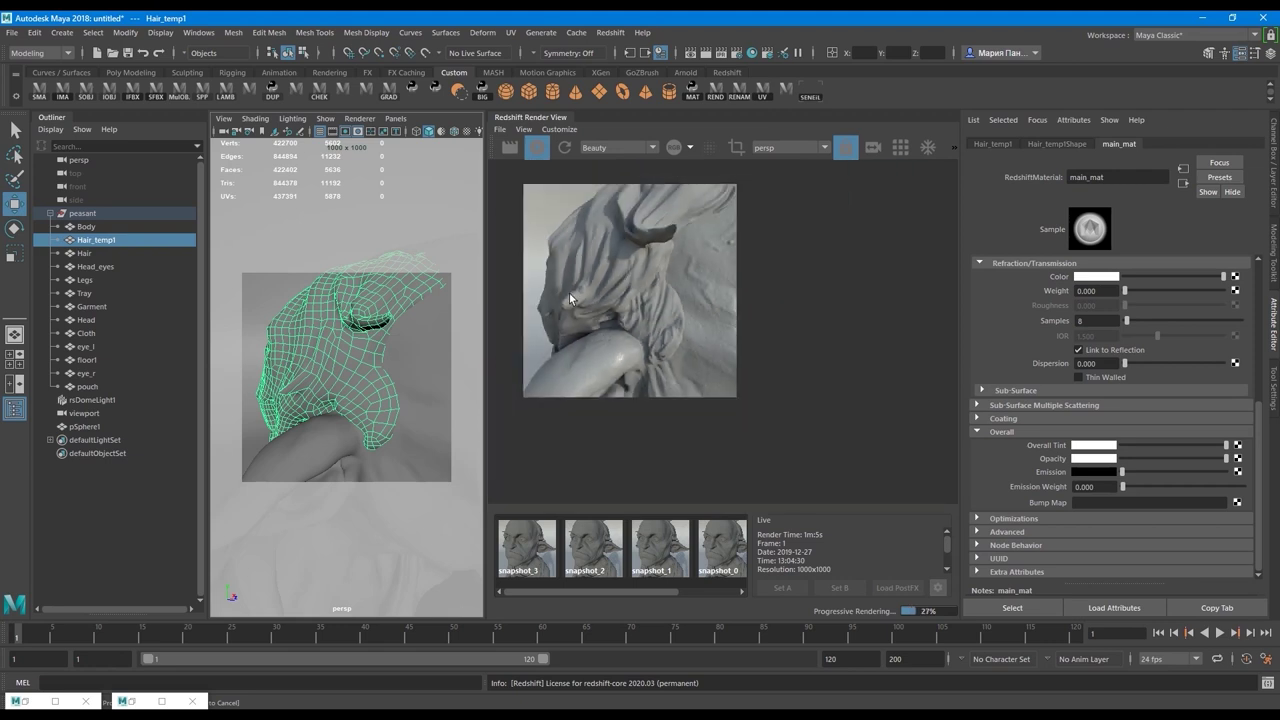
alt+right_drag(327, 354, 271, 334)
alt+drag(305, 364, 357, 392)
mouse_move(357, 392)
alt+right_down()
mouse_move(428, 435)
mouse_move(373, 388)
alt+right_up()
mouse_move(373, 388)
alt+mouse_down()
mouse_move(353, 360)
mouse_move(378, 370)
alt+mouse_up()
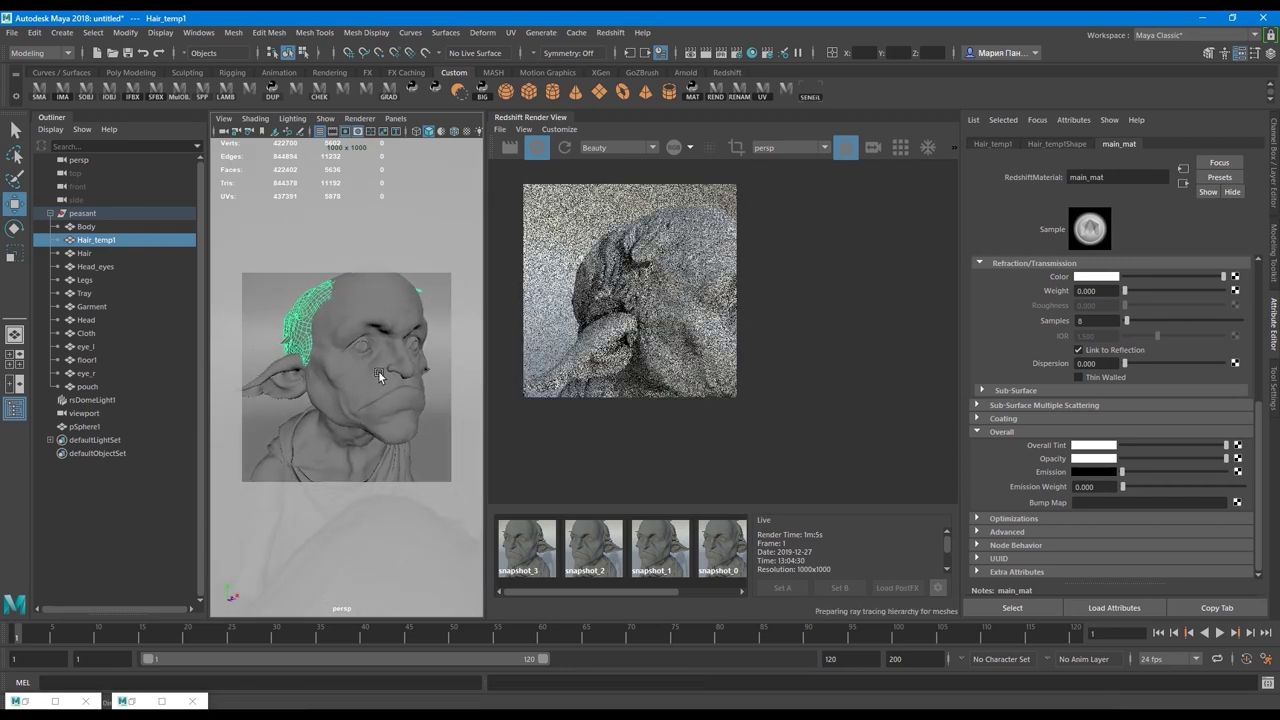
alt+right_drag(378, 370, 380, 374)
mouse_move(380, 374)
alt+mouse_down()
mouse_move(350, 376)
mouse_move(361, 366)
alt+mouse_up()
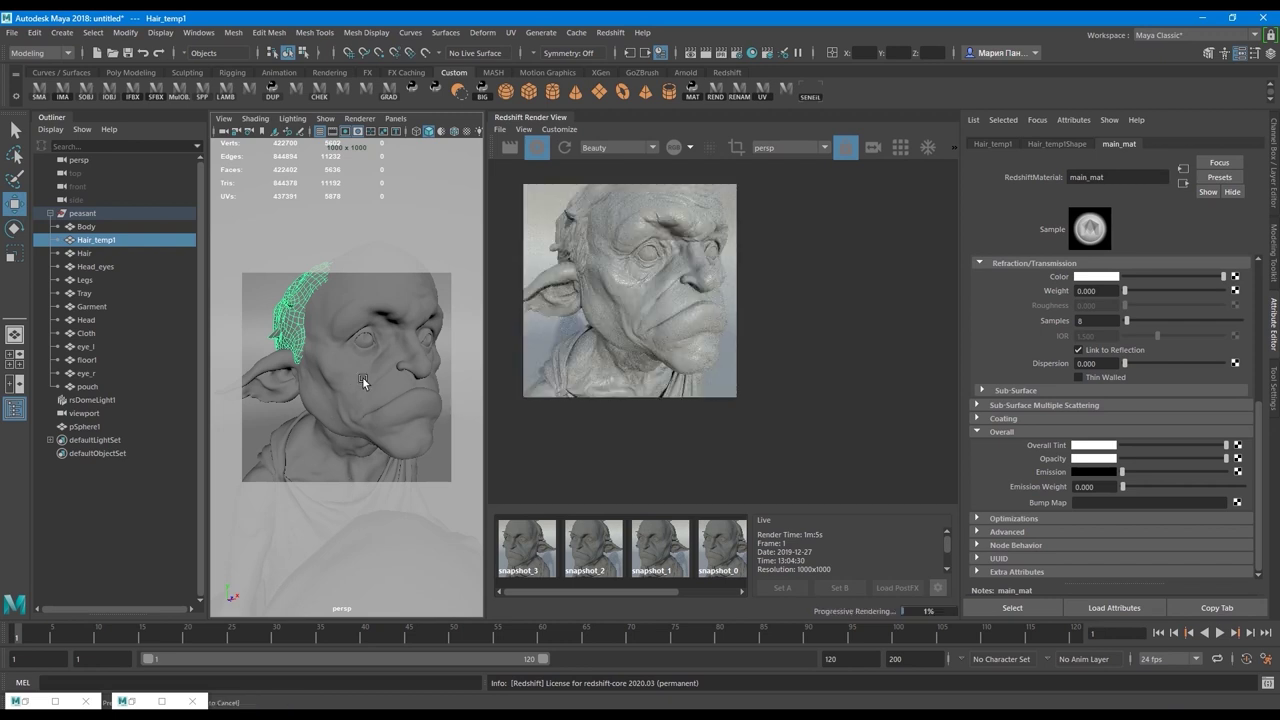
Select the Body mesh and inspect its UDIM layout in the UV Editor, focusing on the head shells and neighbouring tile
click(368, 374)
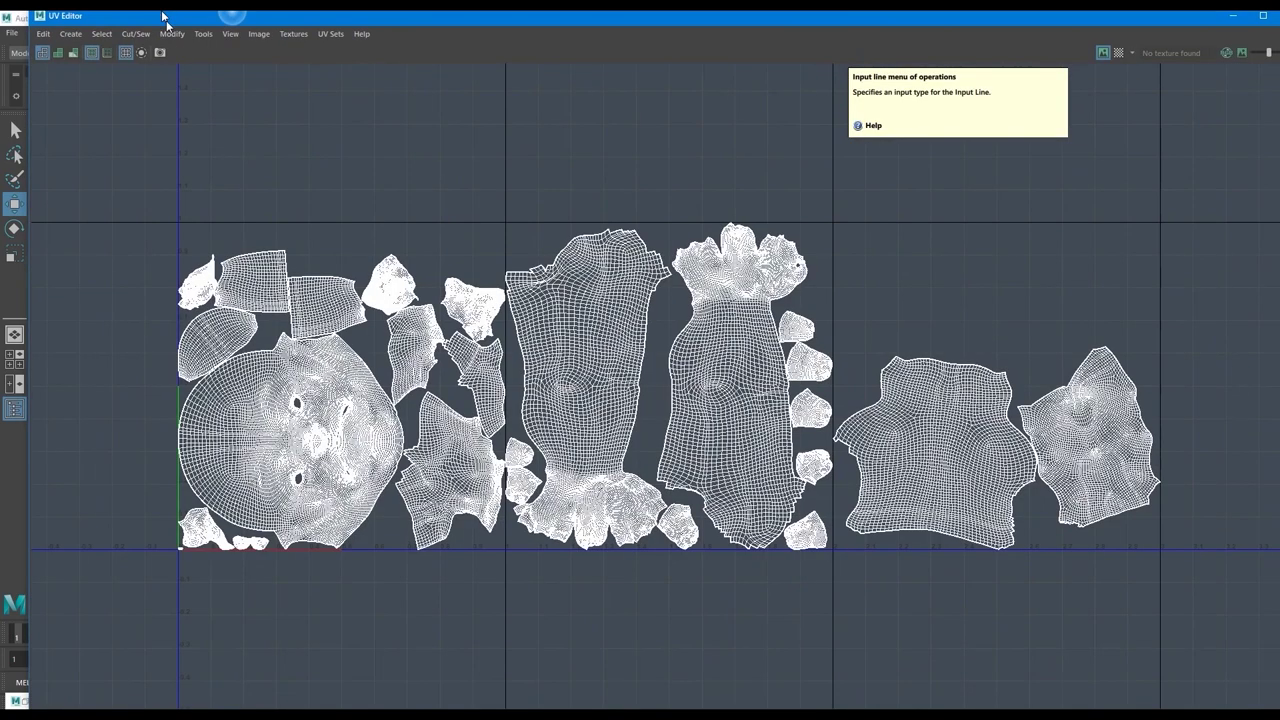
double_click(163, 18)
alt+right_drag(647, 391, 466, 268)
scroll(853, 540, down, 1)
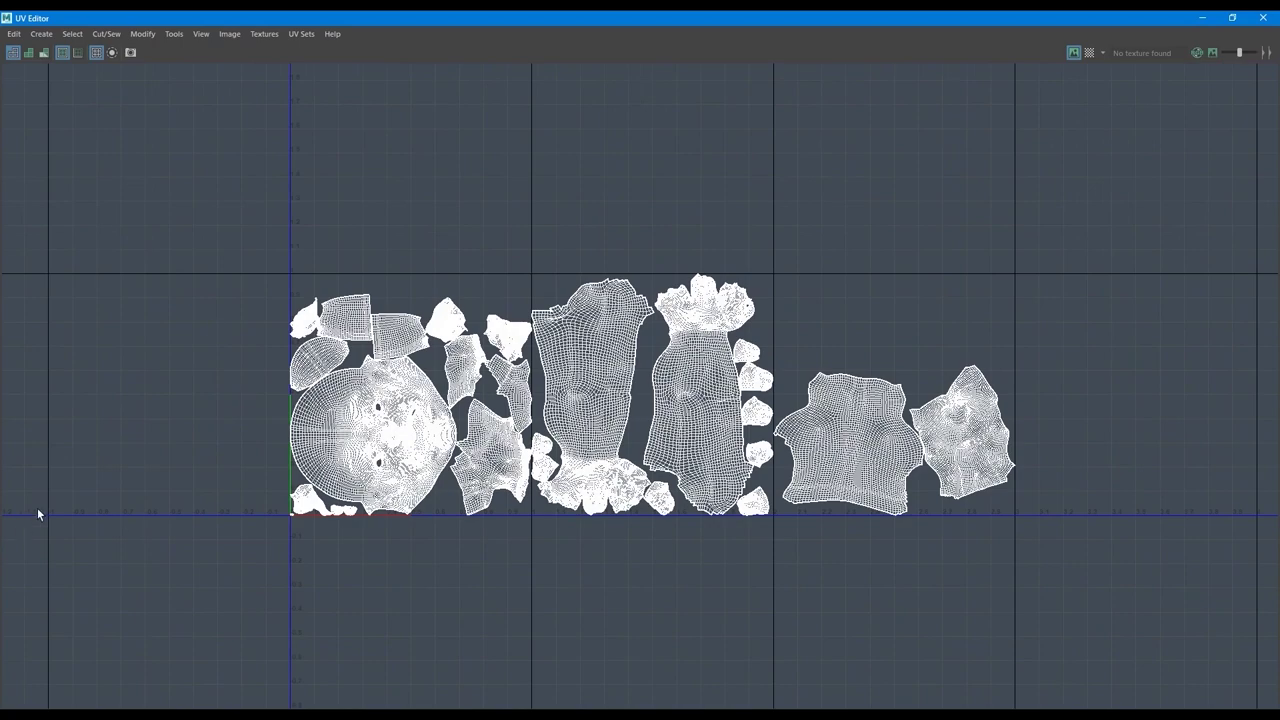
scroll(355, 548, up, 5)
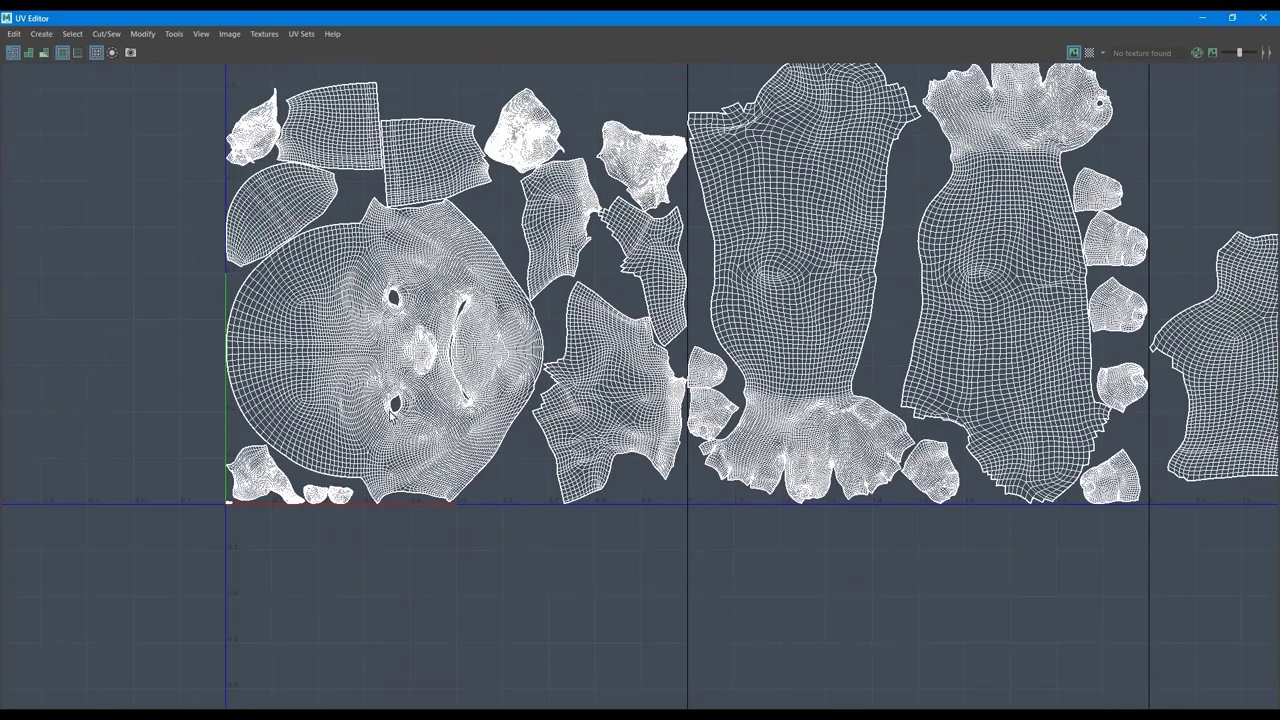
scroll(730, 365, up, 2)
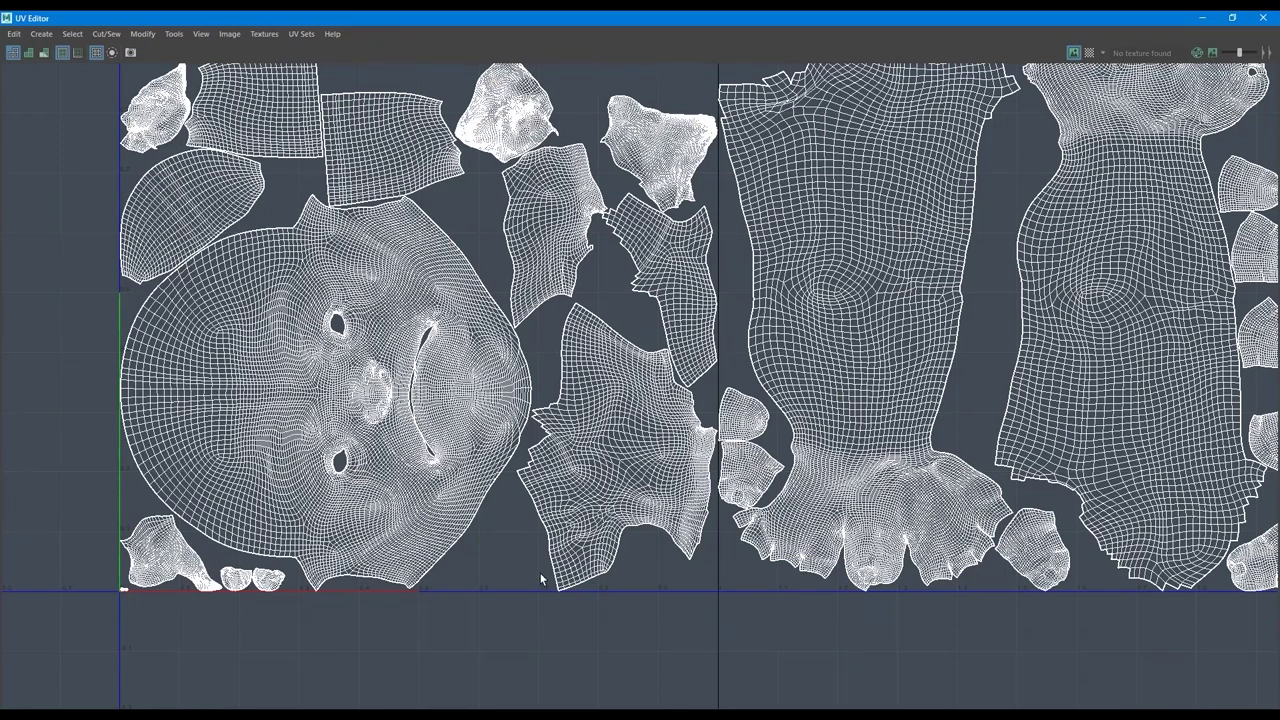
scroll(618, 458, up, 2)
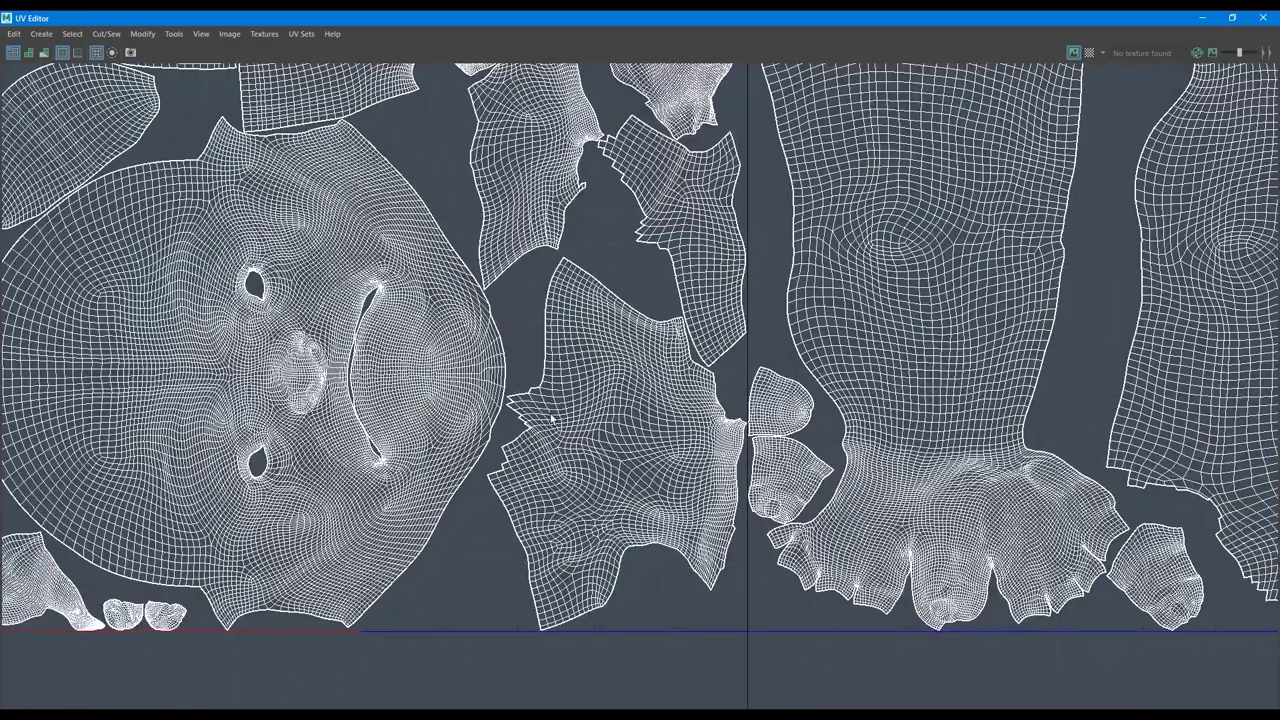
scroll(530, 415, up, 1)
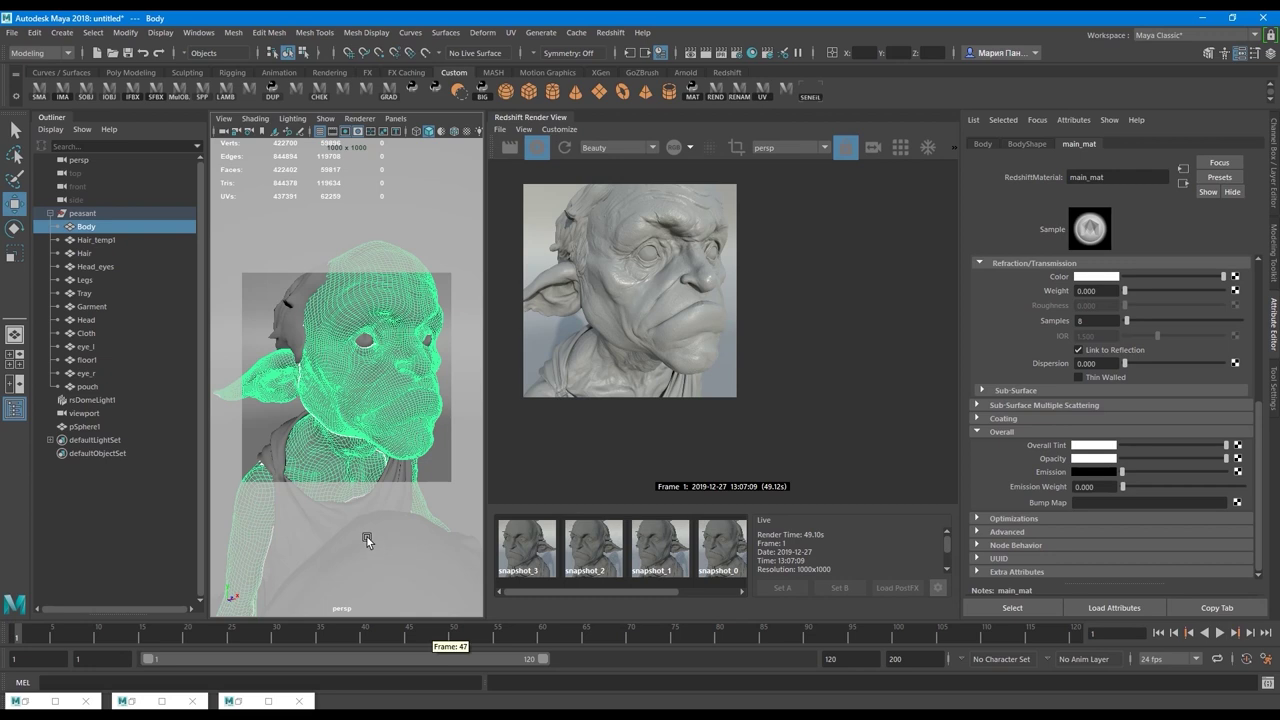
Frame the goblin's lower face closely and show the Body mesh's Redshift tessellation and displacement settings
scroll(309, 380, up, 5)
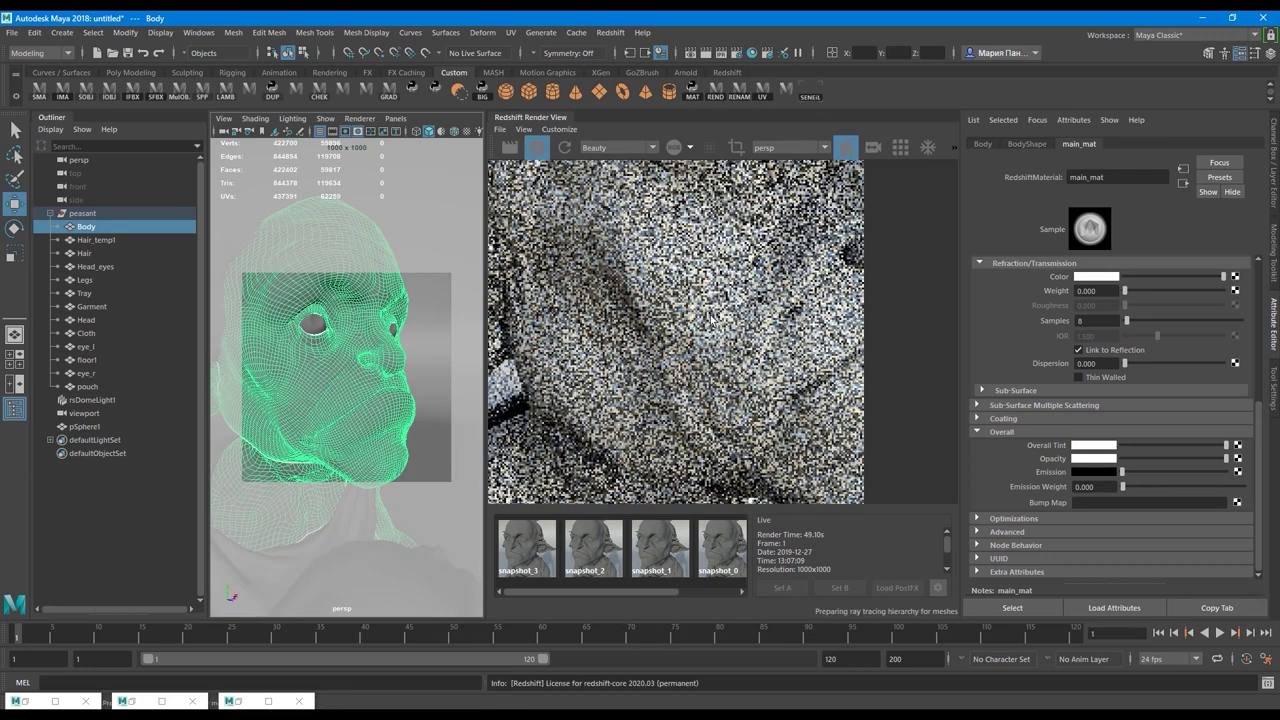
click(1030, 144)
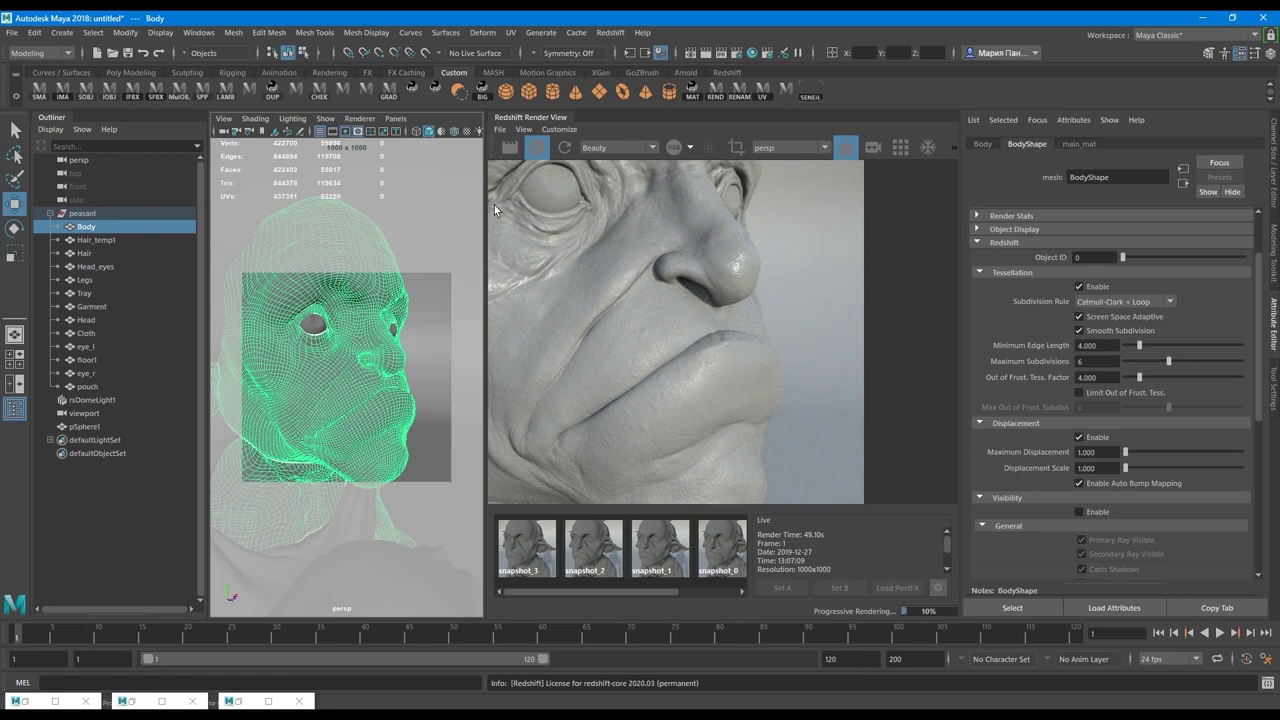
click(126, 254)
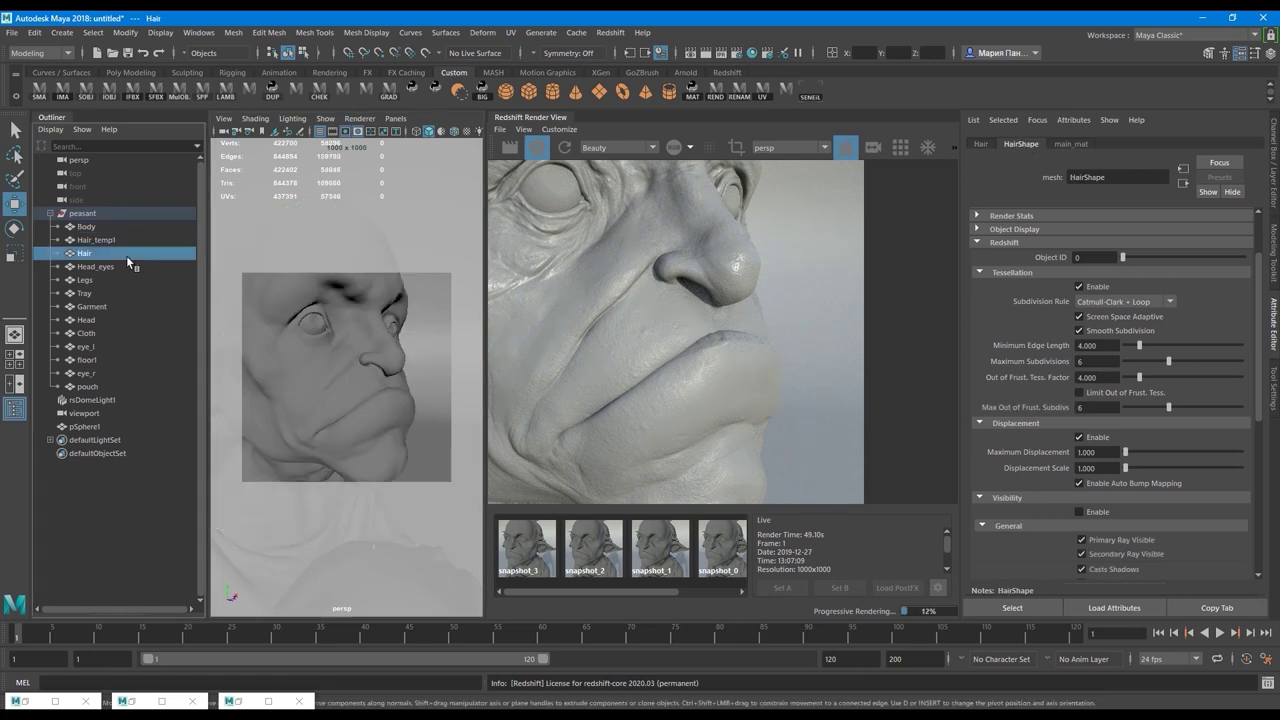
click(288, 383)
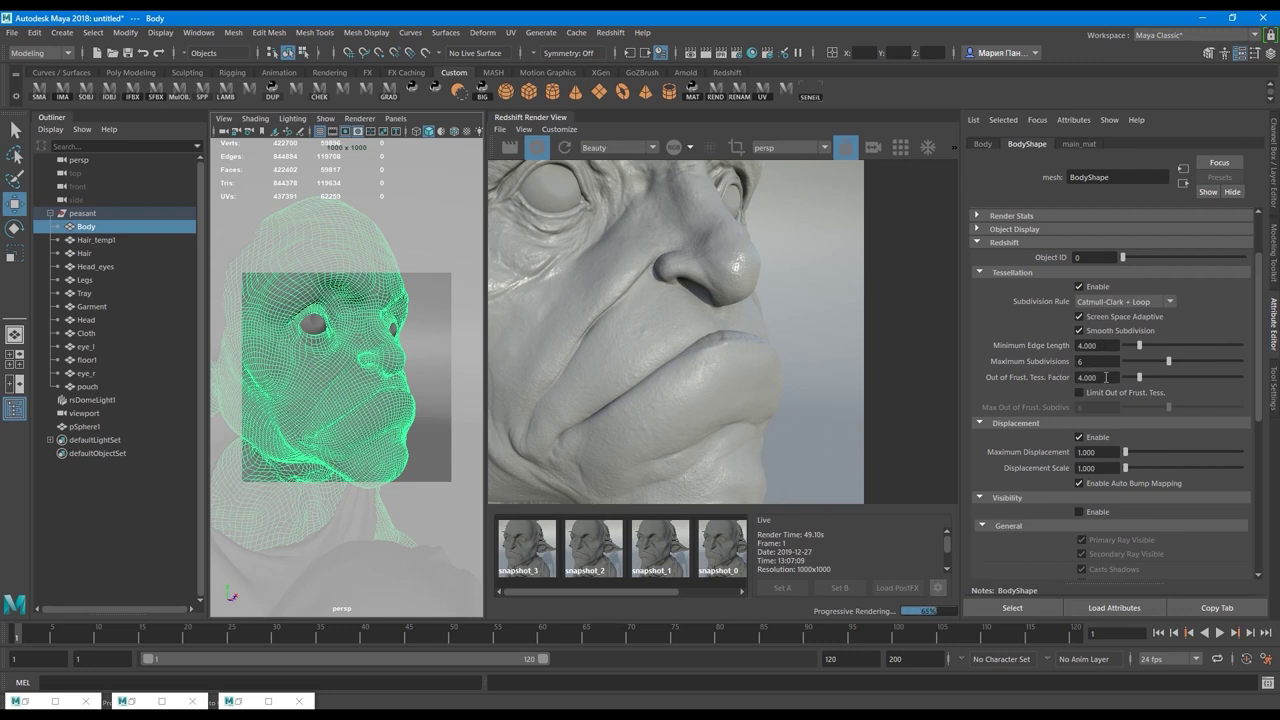
Stop the live render and save a snapshot of the goblin's face close-up
click(1100, 346)
click(541, 148)
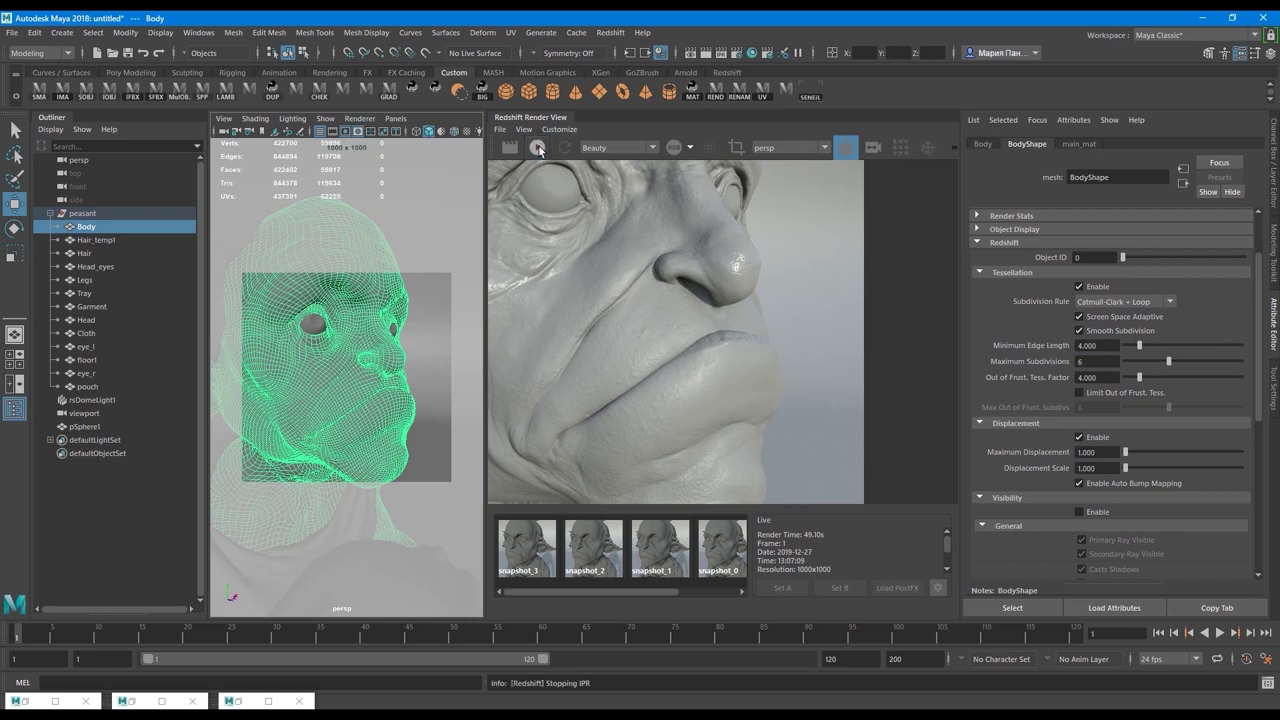
click(953, 147)
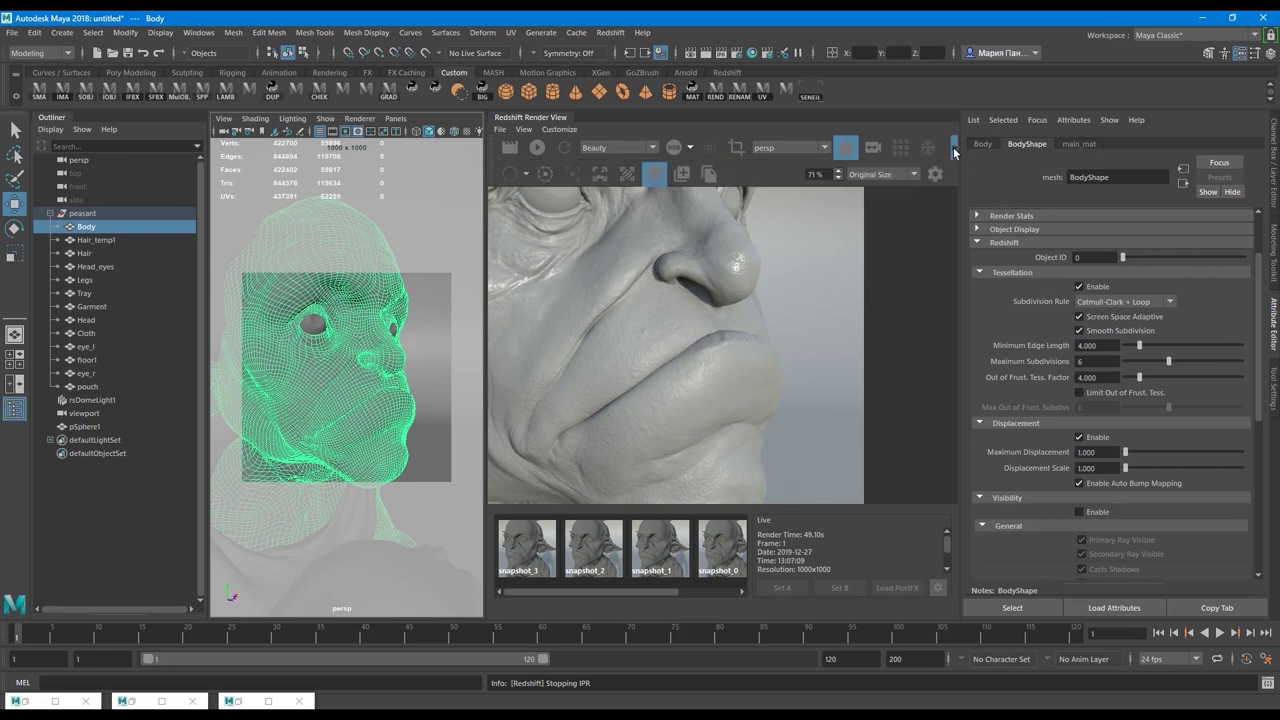
click(654, 174)
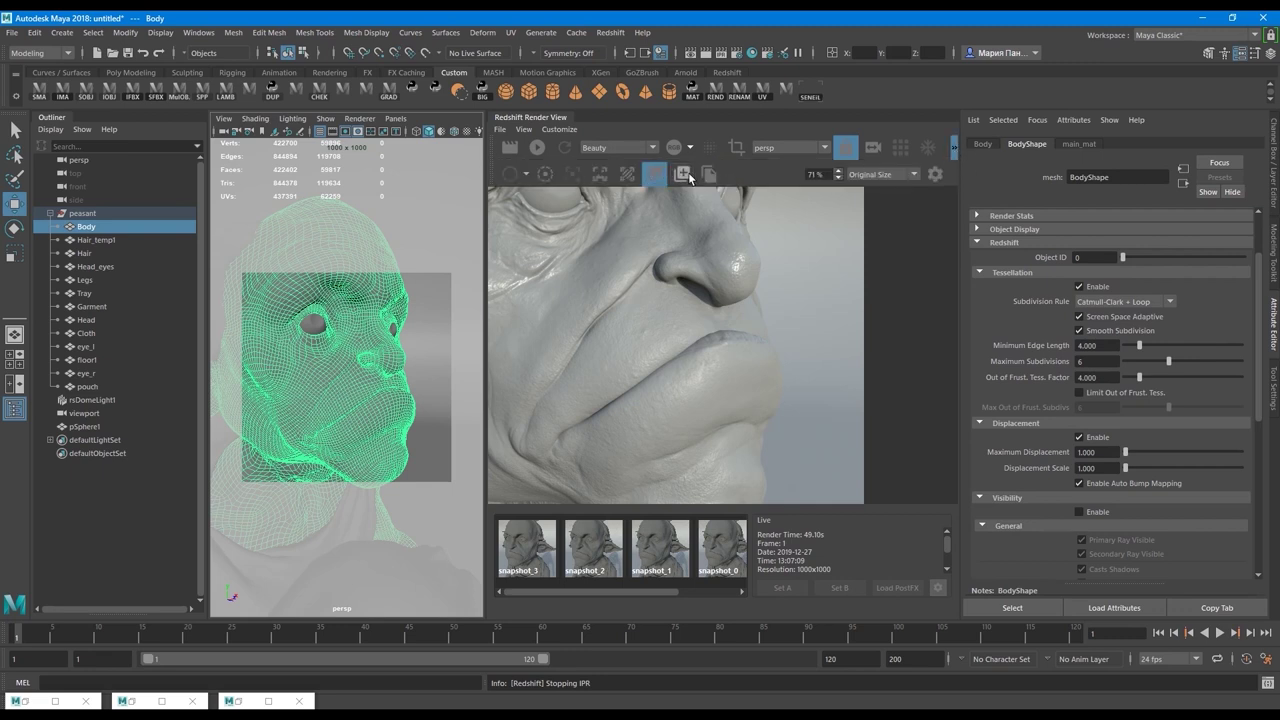
Set the Body mesh's Minimum Edge Length to 2 and restart the live render
click(1106, 344)
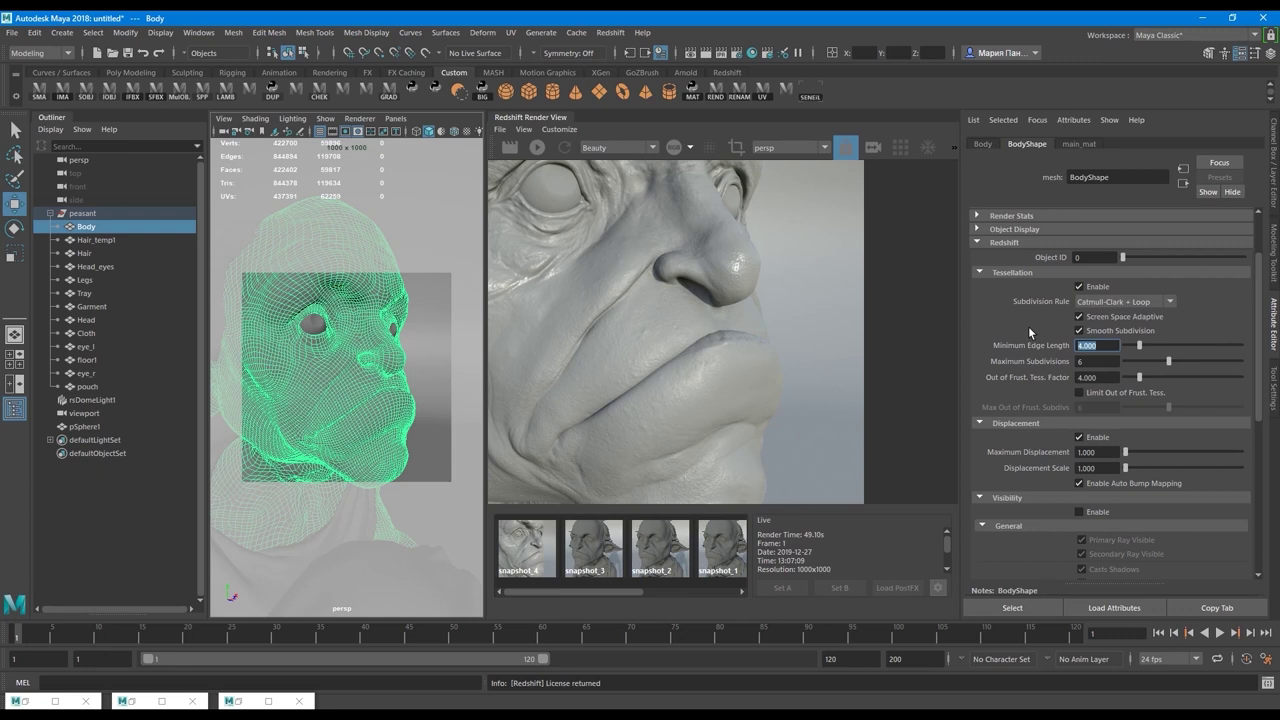
text(2)
key(Return)
click(530, 149)
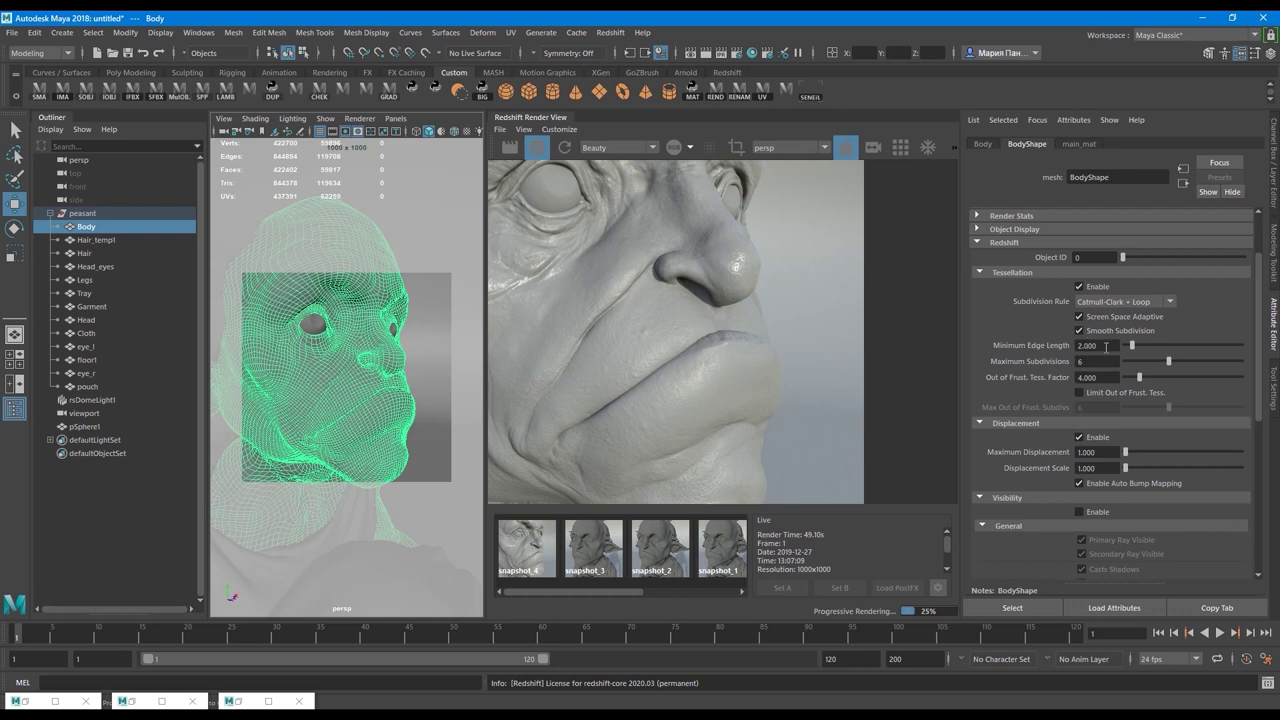
Stop the live render and save a second snapshot of the face with the new tessellation
drag(1106, 345, 1074, 346)
key(Escape)
click(952, 147)
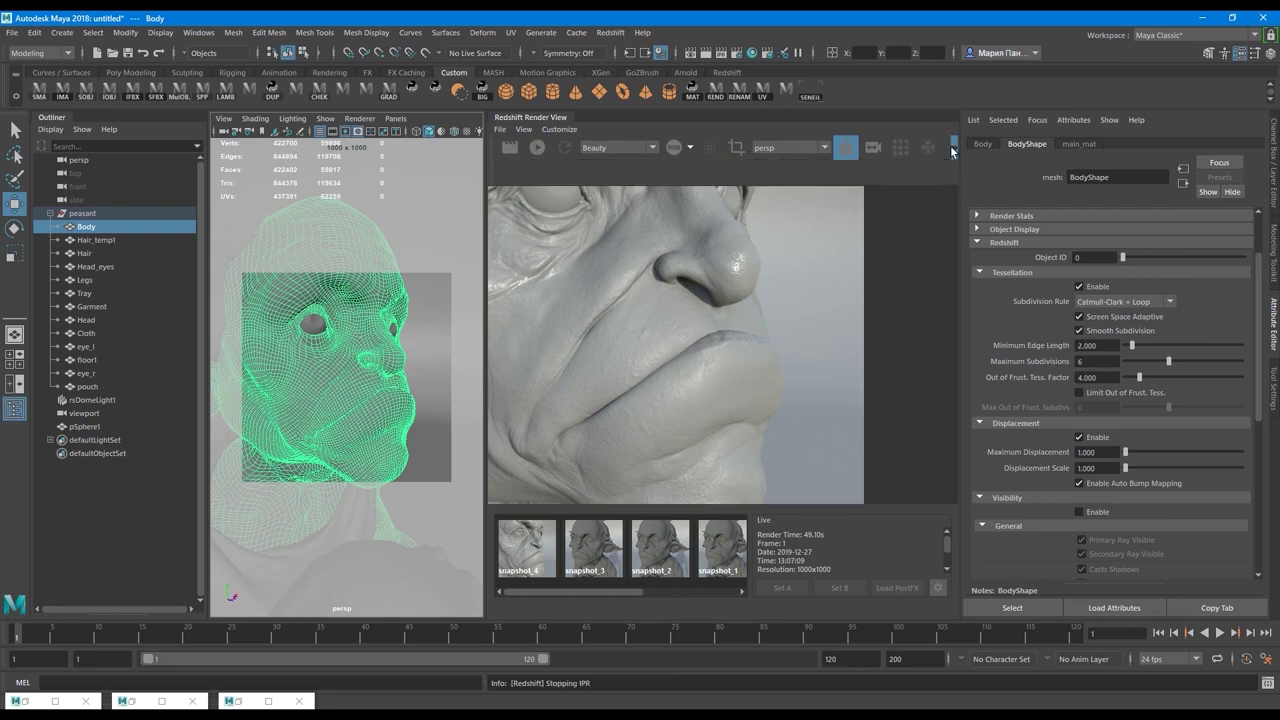
click(956, 146)
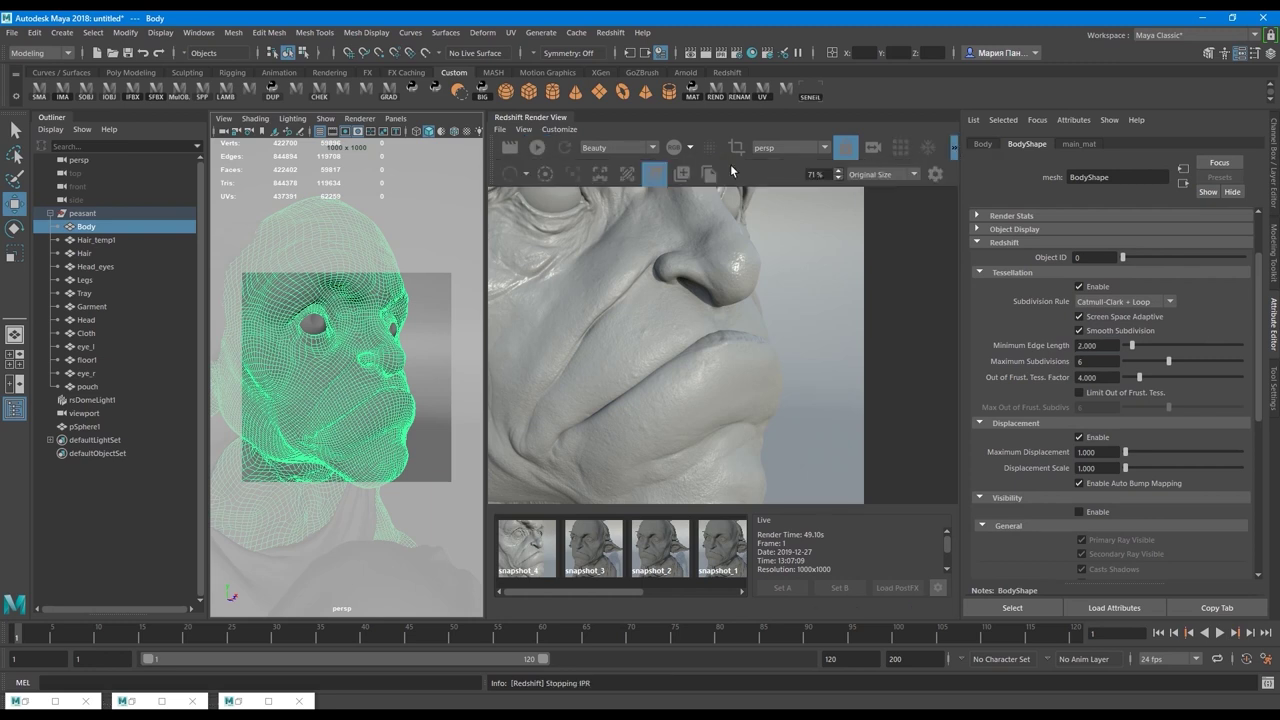
click(681, 174)
Compare snapshot_4 and snapshot_5 at close range around the goblin's nostril, nose and cheek for displacement detail
click(594, 546)
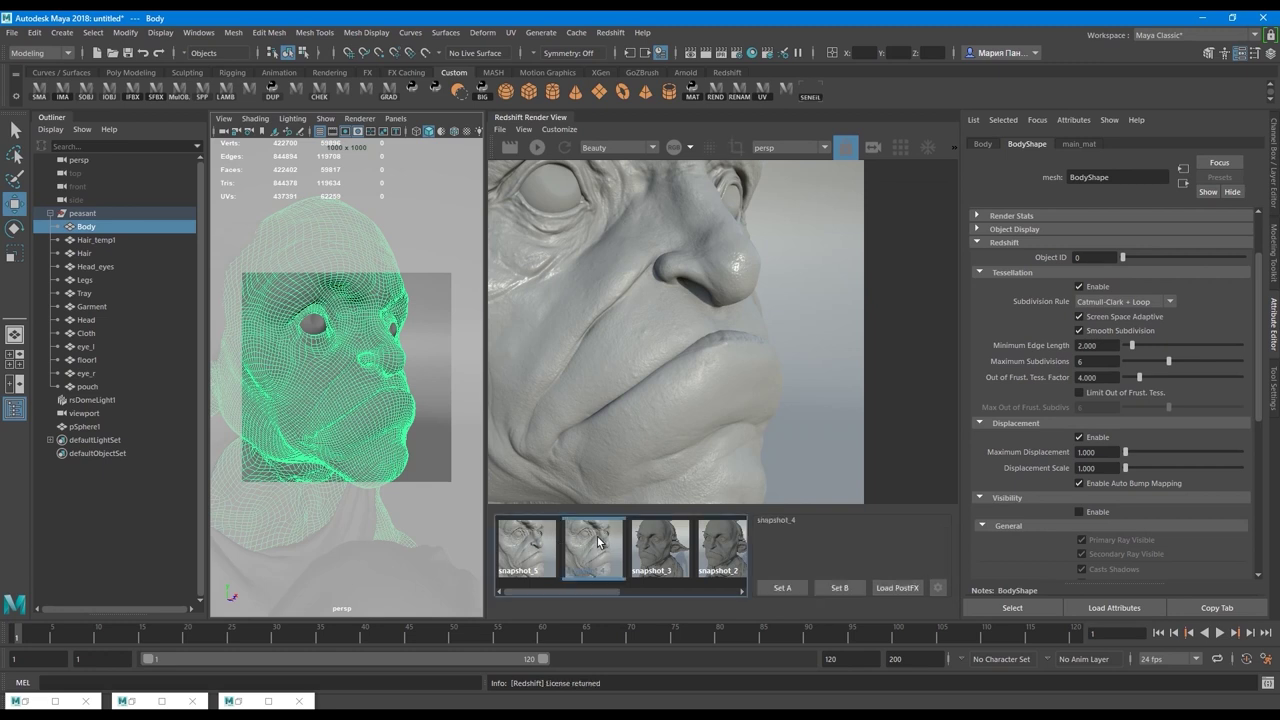
scroll(657, 276, up, 4)
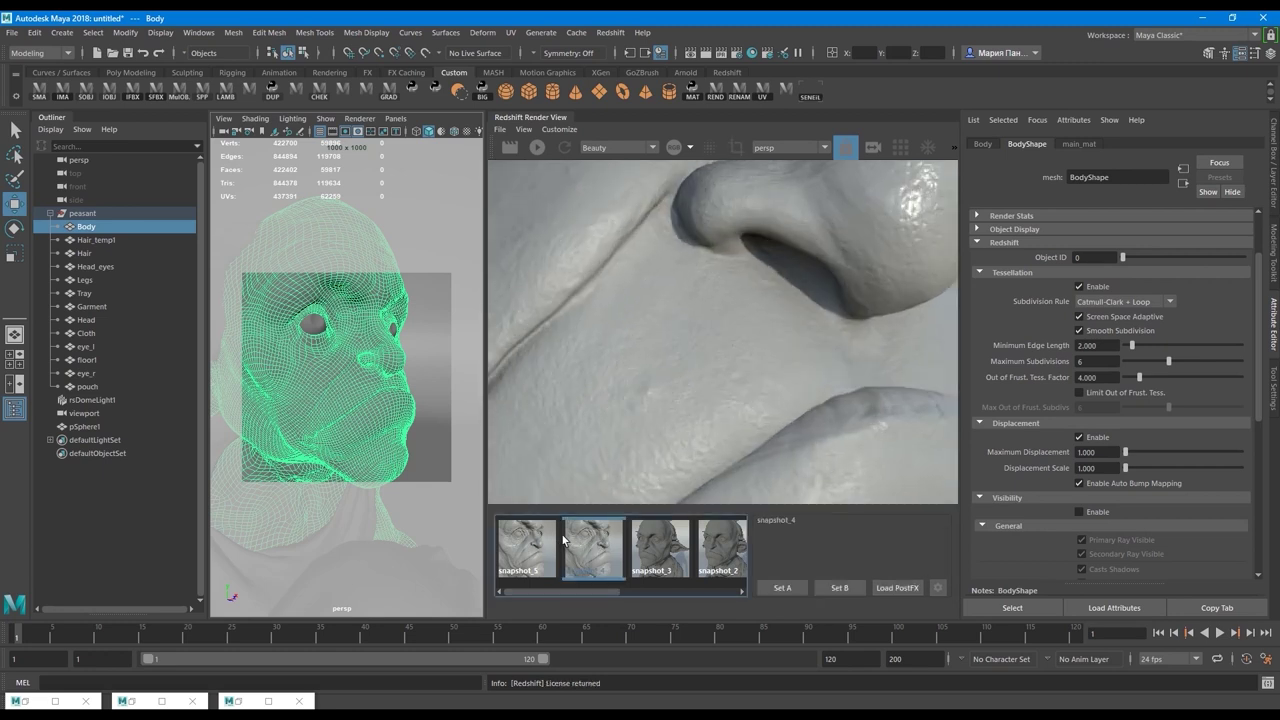
click(517, 542)
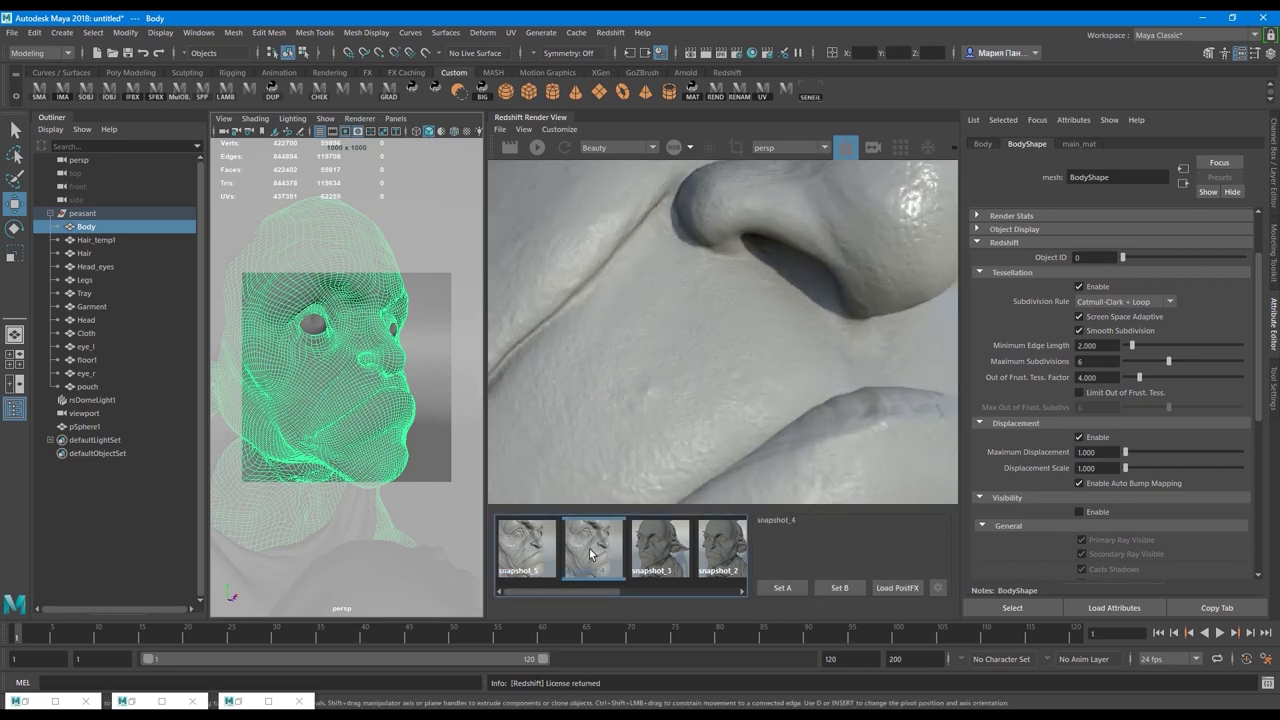
scroll(650, 245, down, 2)
scroll(672, 191, up, 2)
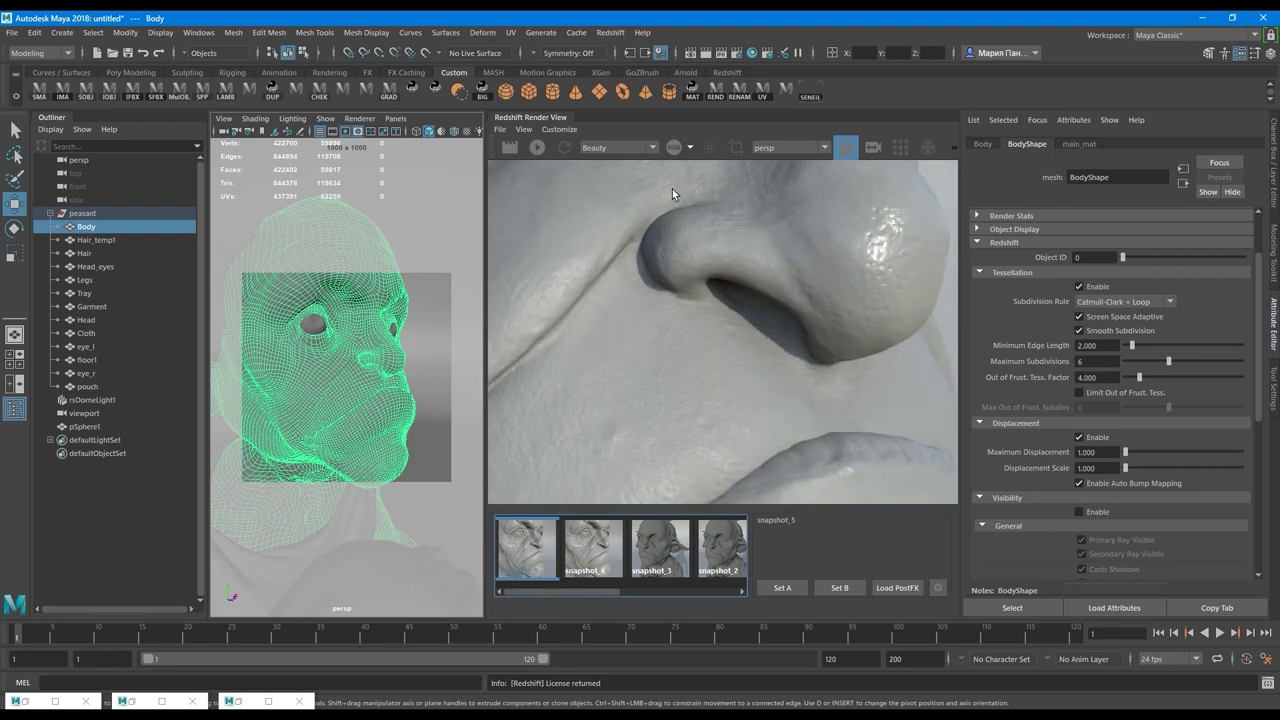
click(595, 530)
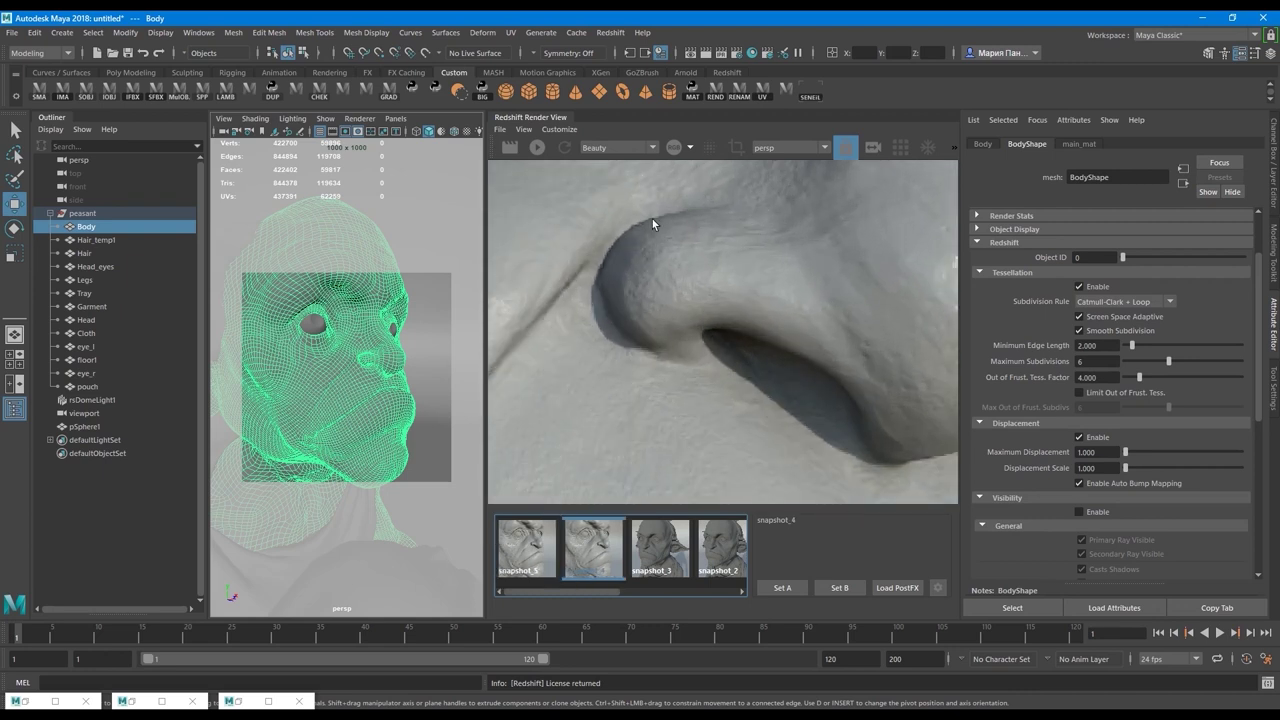
click(521, 556)
click(576, 544)
click(530, 548)
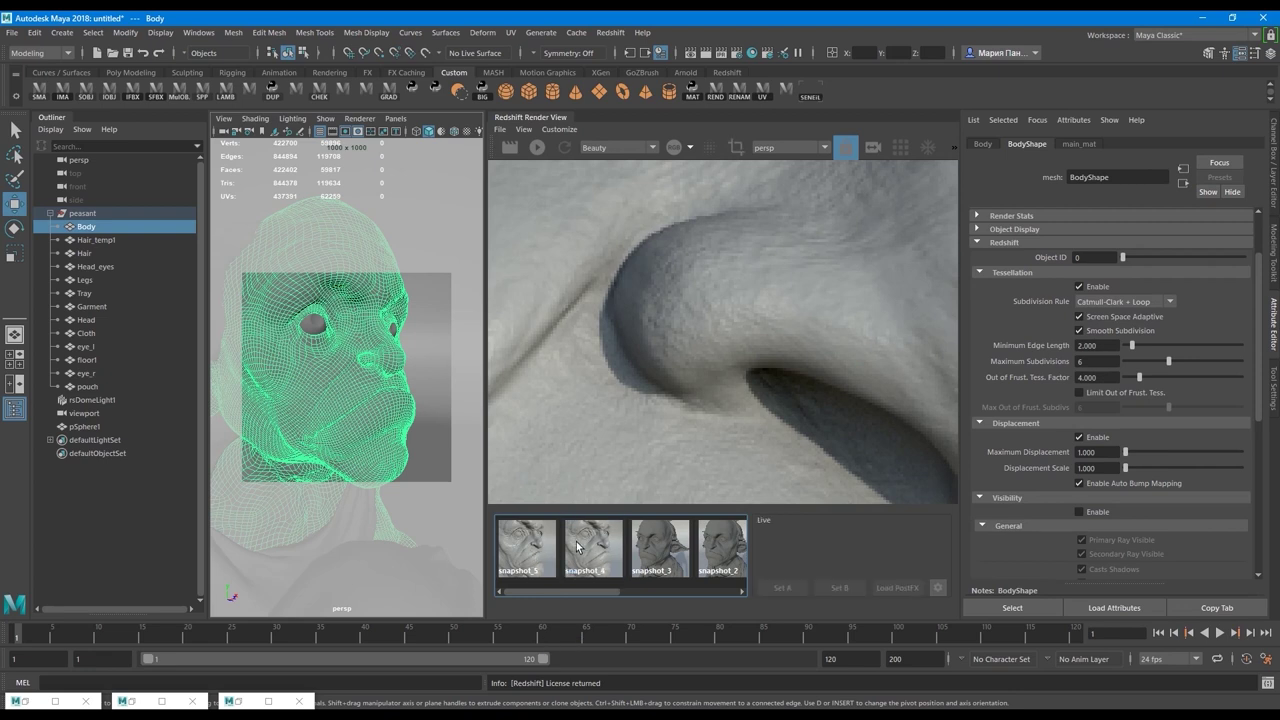
click(528, 536)
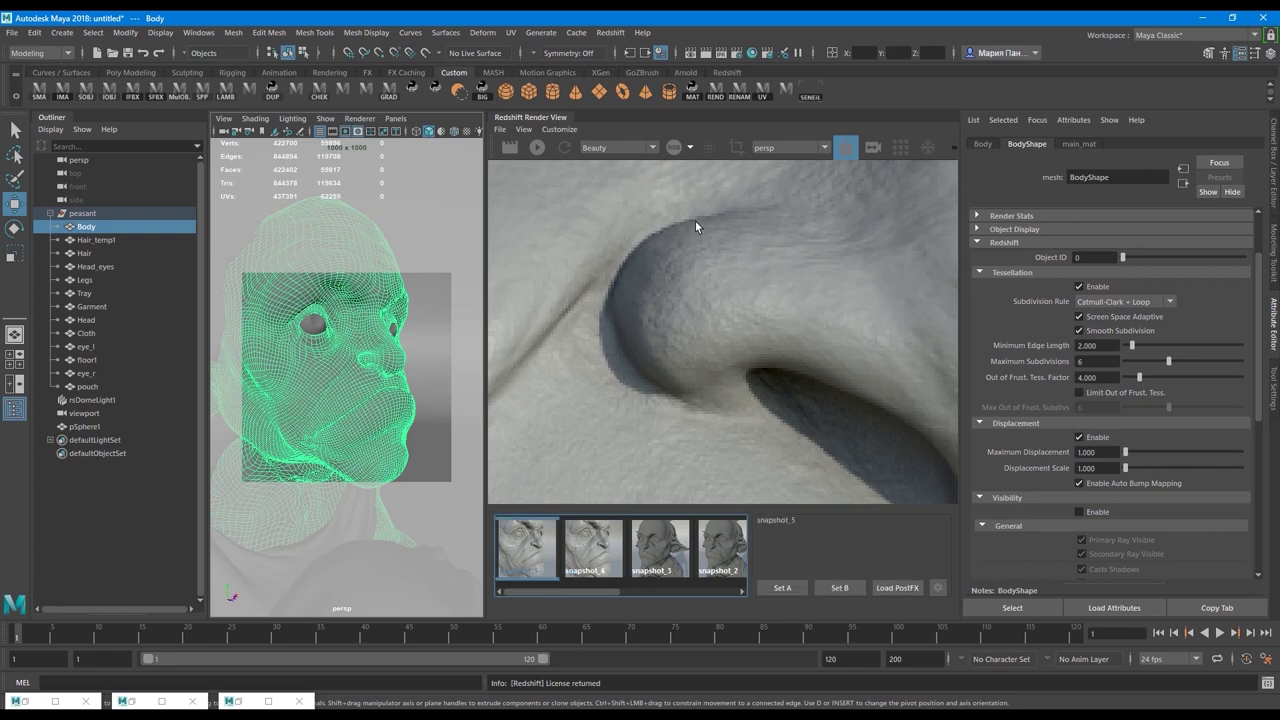
scroll(699, 292, down, 2)
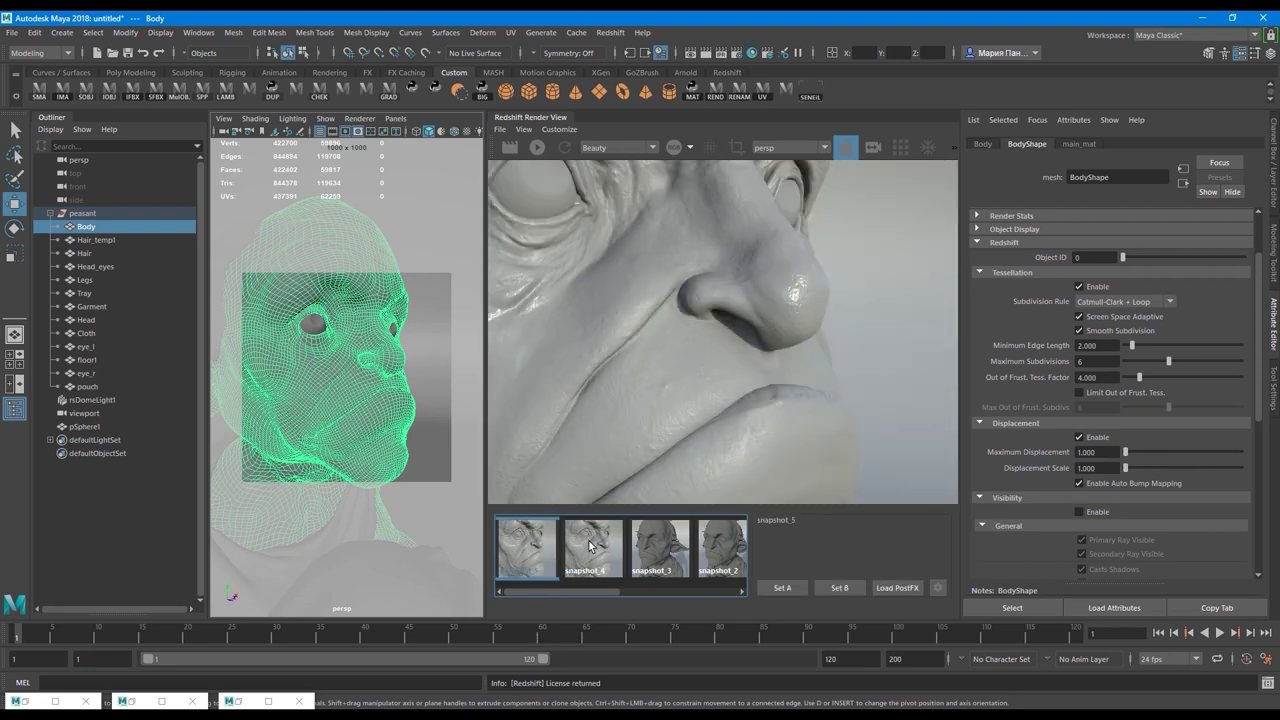
click(575, 562)
scroll(733, 242, up, 4)
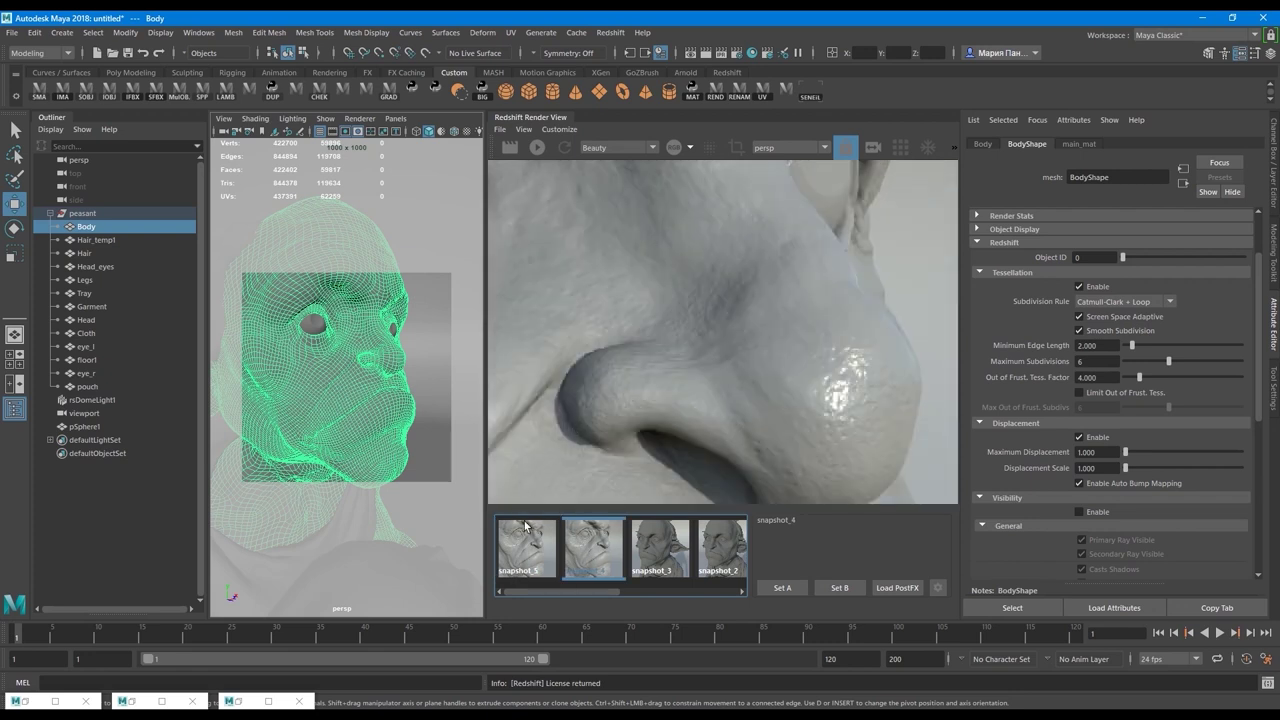
click(588, 560)
scroll(687, 380, down, 3)
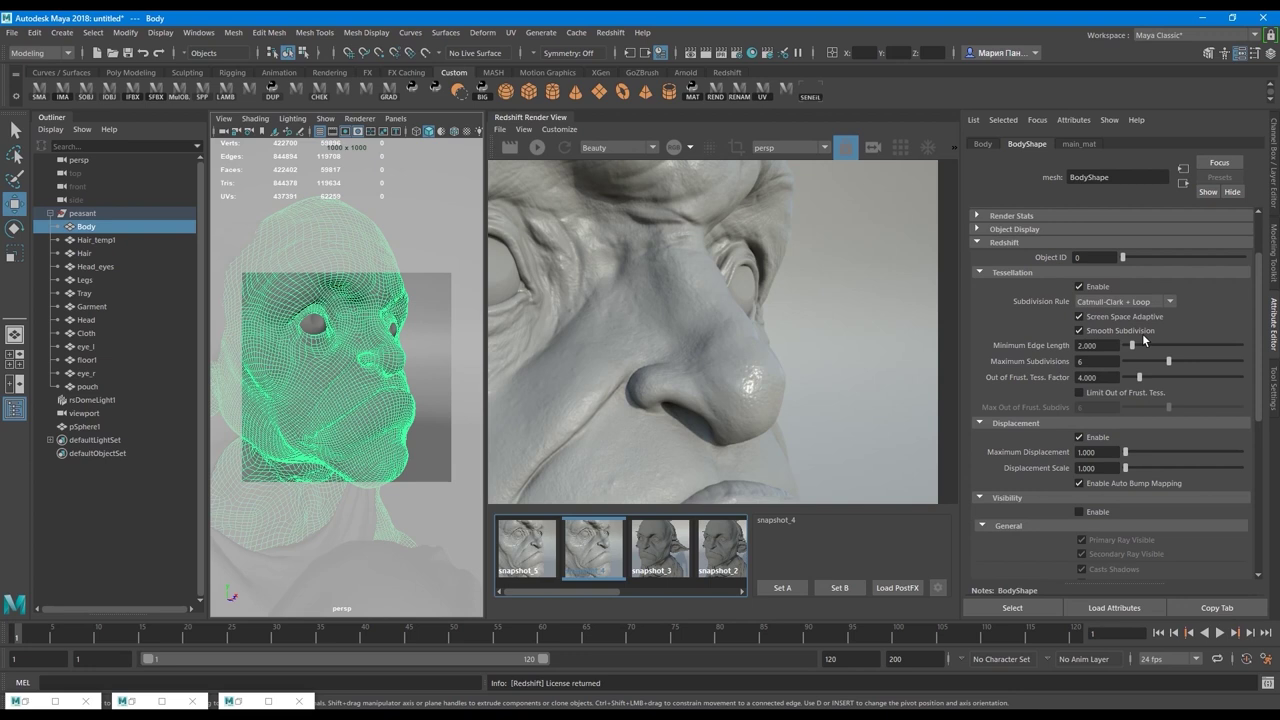
Set the Body mesh's Minimum Edge Length to 3 and display snapshot_5
double_click(1107, 345)
text(3)
key(Return)
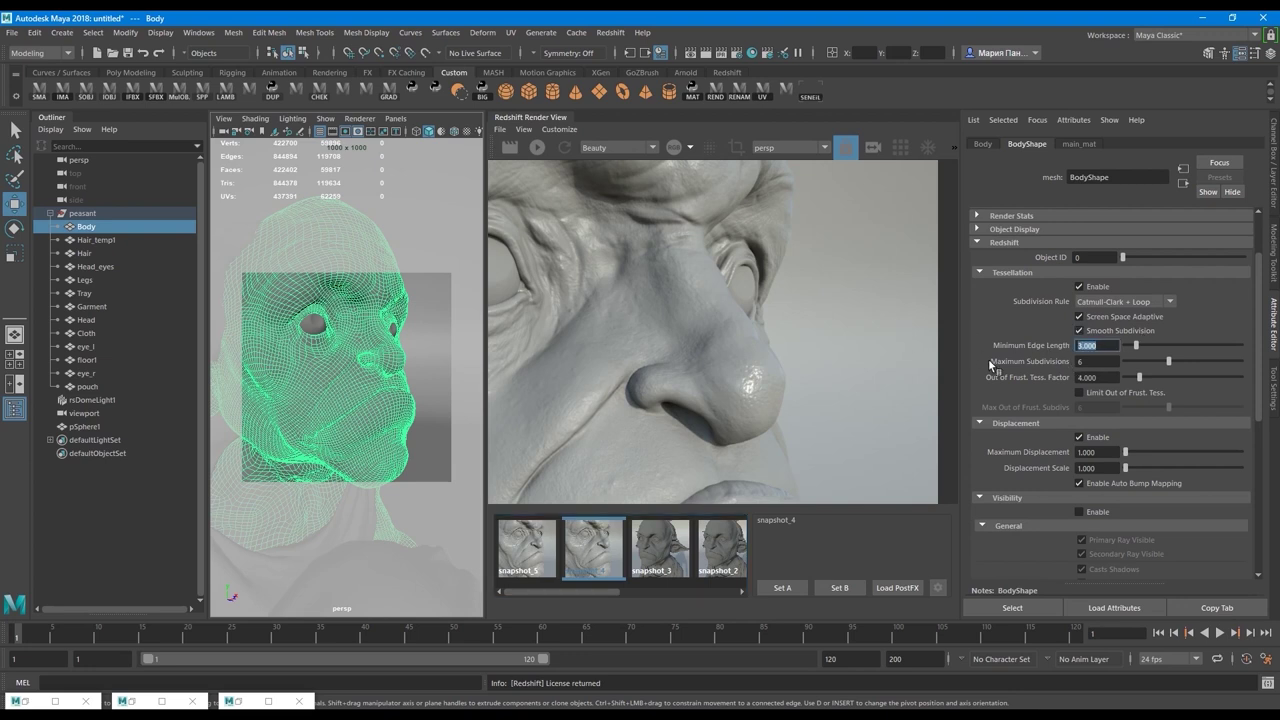
click(527, 548)
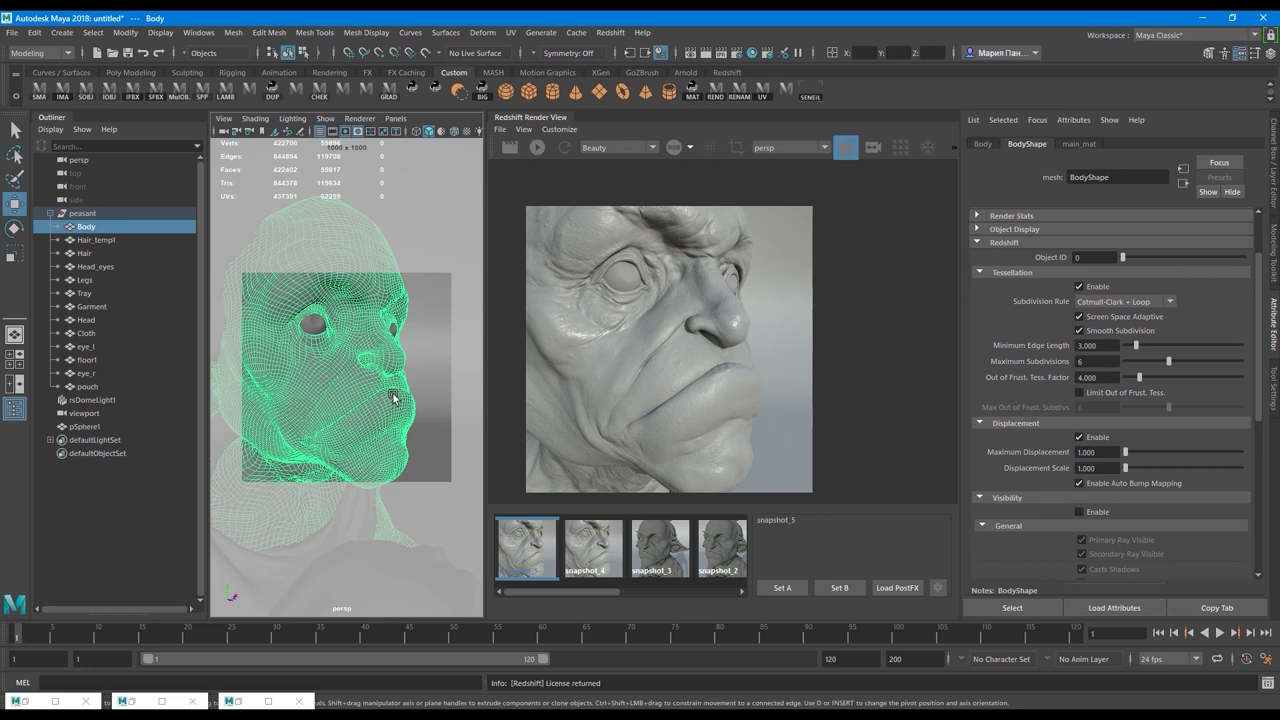
Set the Body mesh's Minimum Edge Length to 2
click(1108, 345)
click(1105, 345)
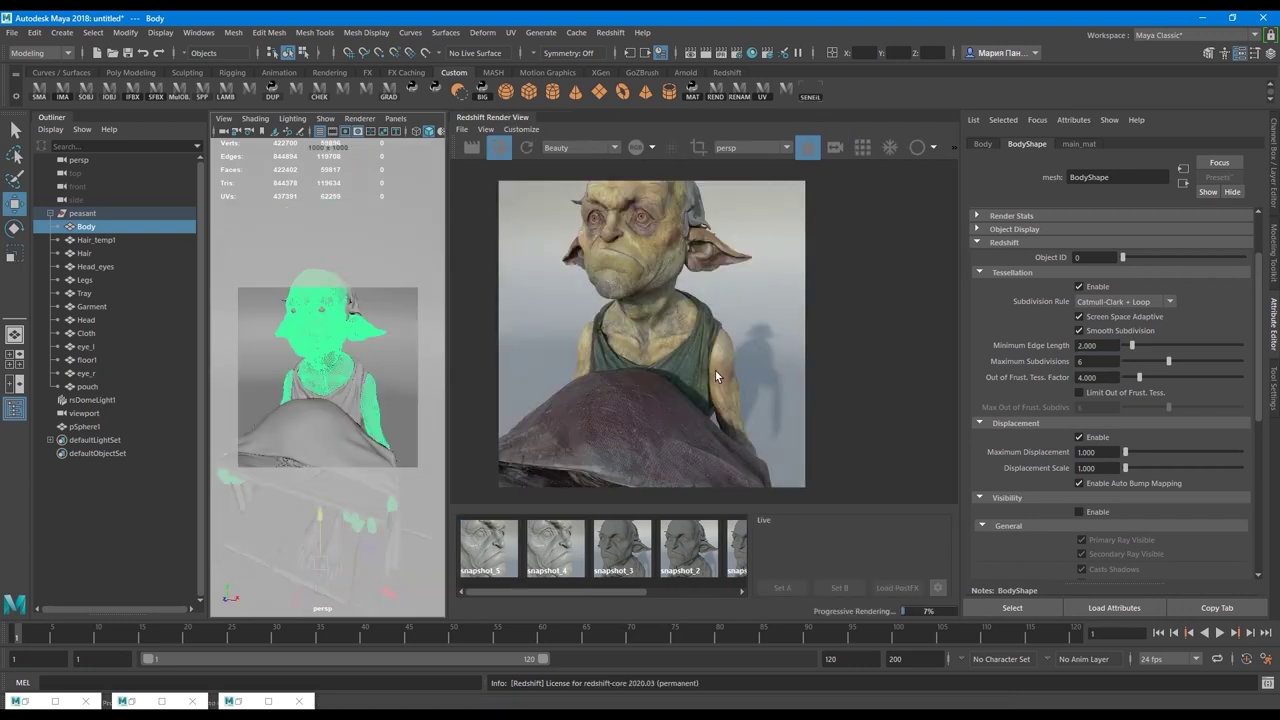
Assign a new Redshift Material to the background sphere pSphere1 in place of its default Lambert
click(385, 362)
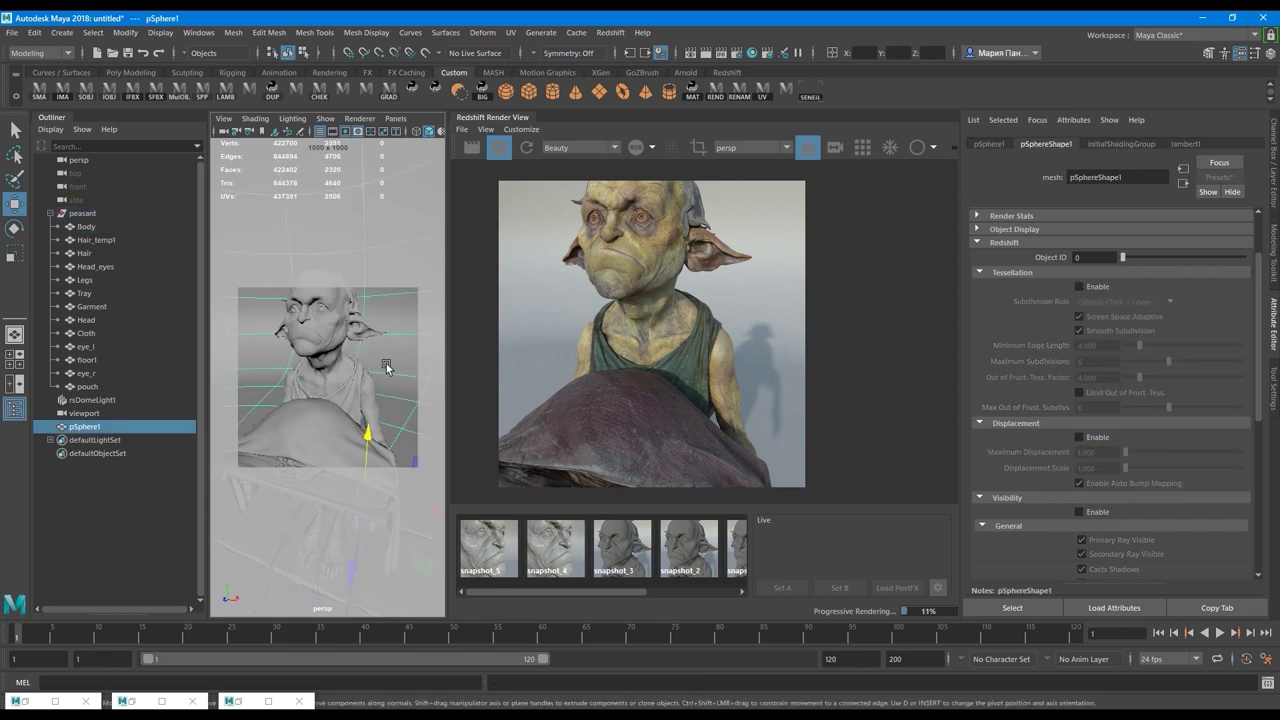
click(1184, 146)
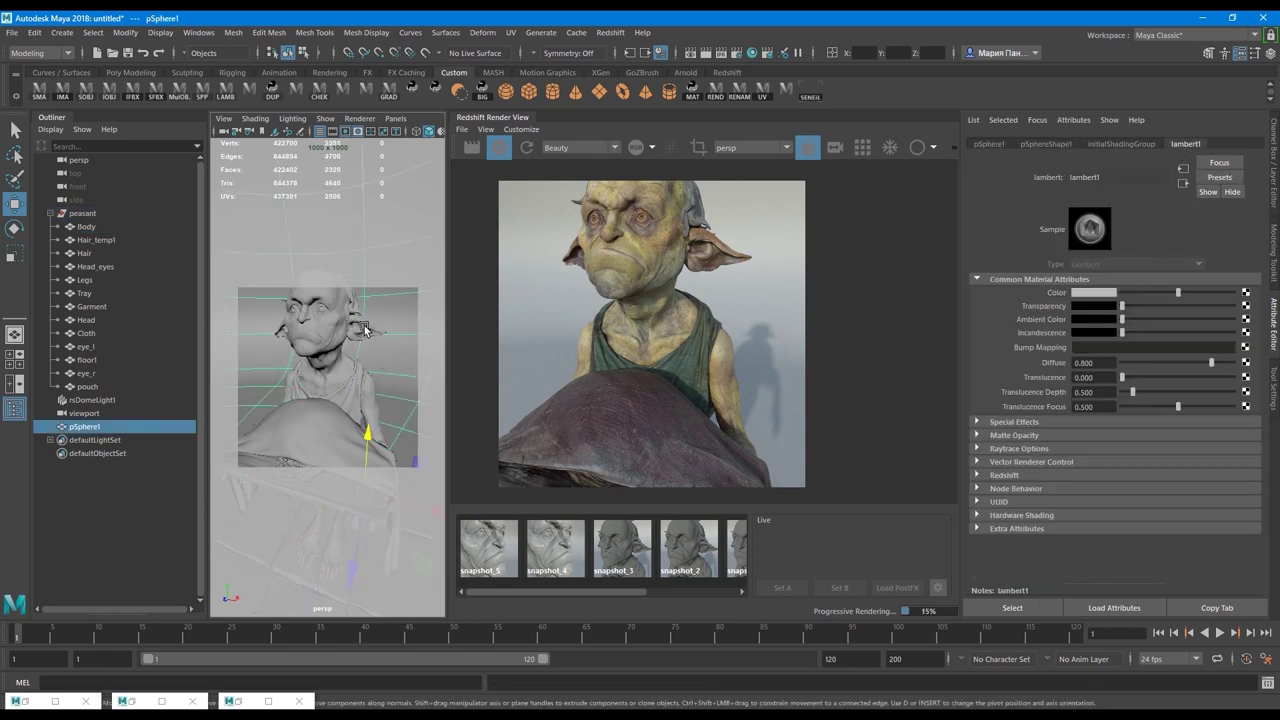
right_drag(402, 244, 386, 594)
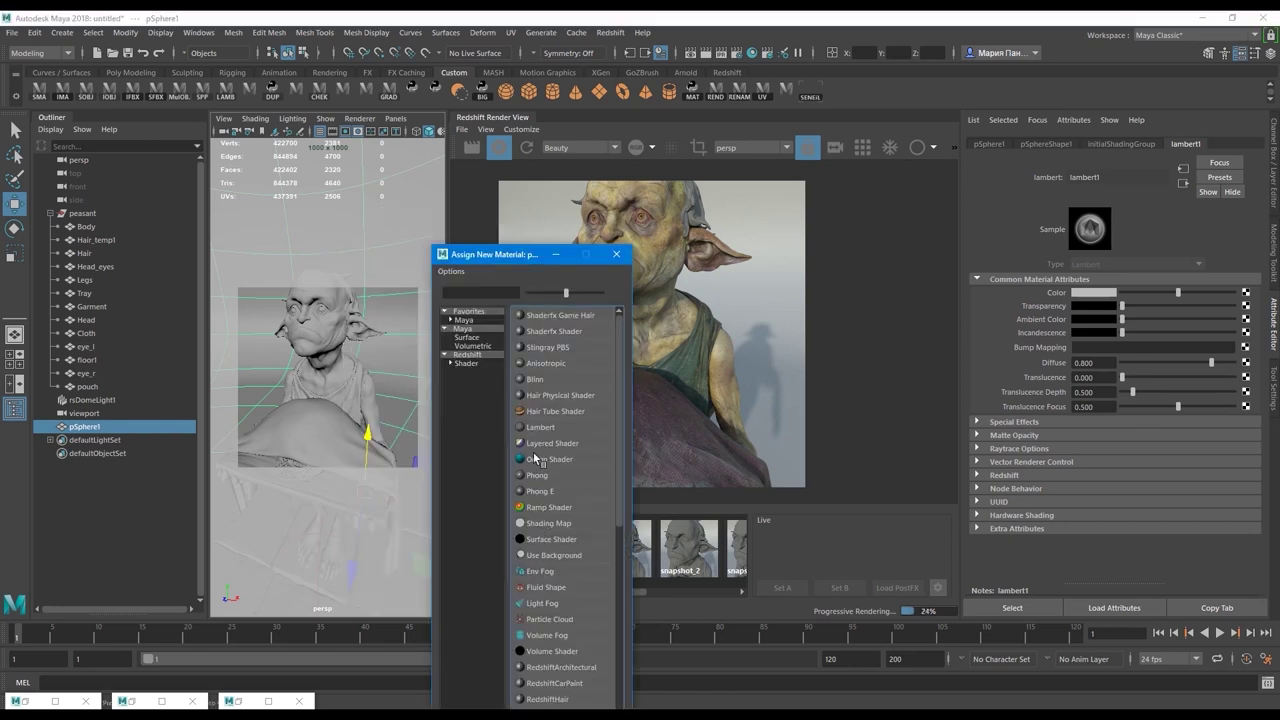
click(497, 356)
click(546, 381)
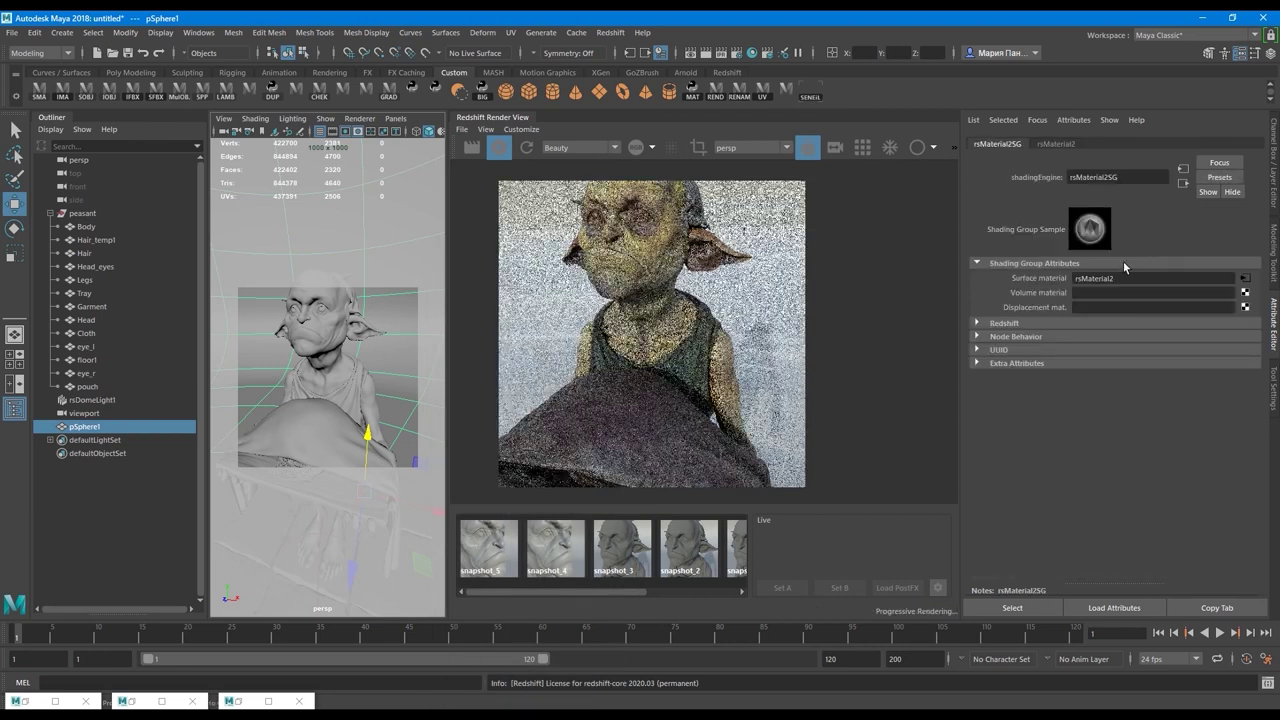
Darken the new sphere material's diffuse colour to a deeper grey and set its reflection colour to black
click(1060, 146)
drag(1147, 307, 1138, 308)
drag(1148, 376, 1124, 376)
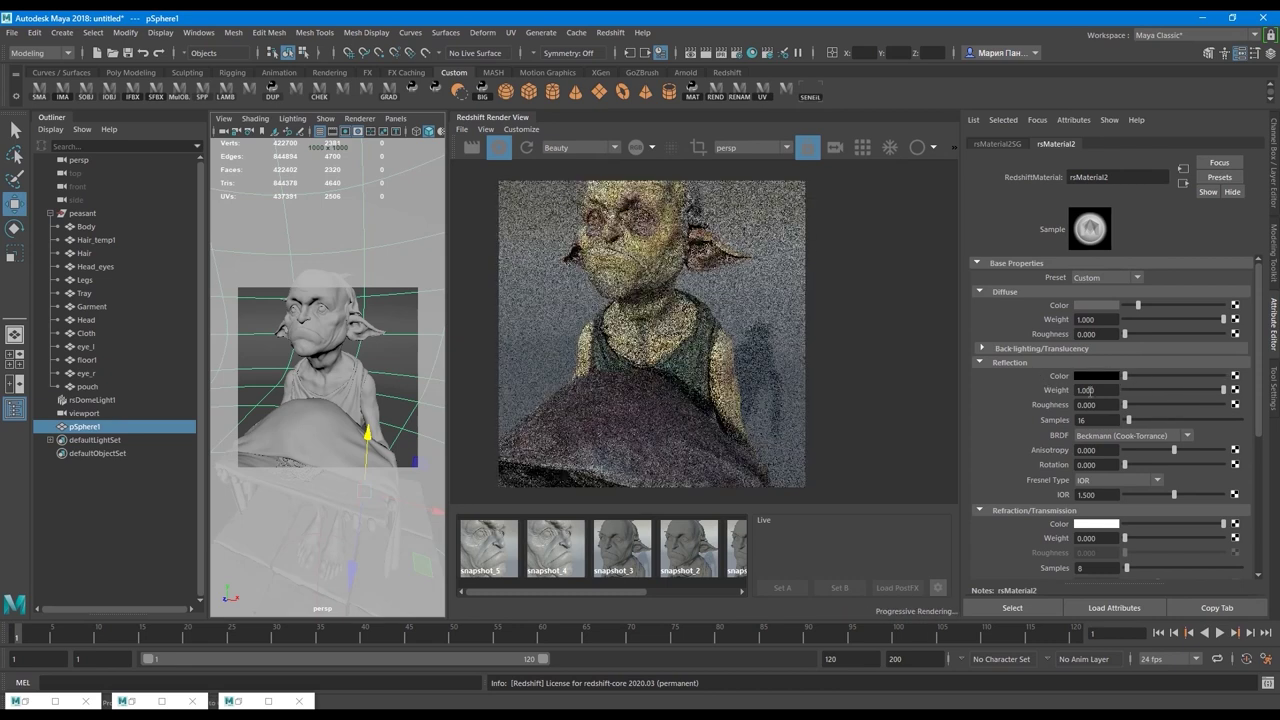
drag(1138, 307, 1133, 308)
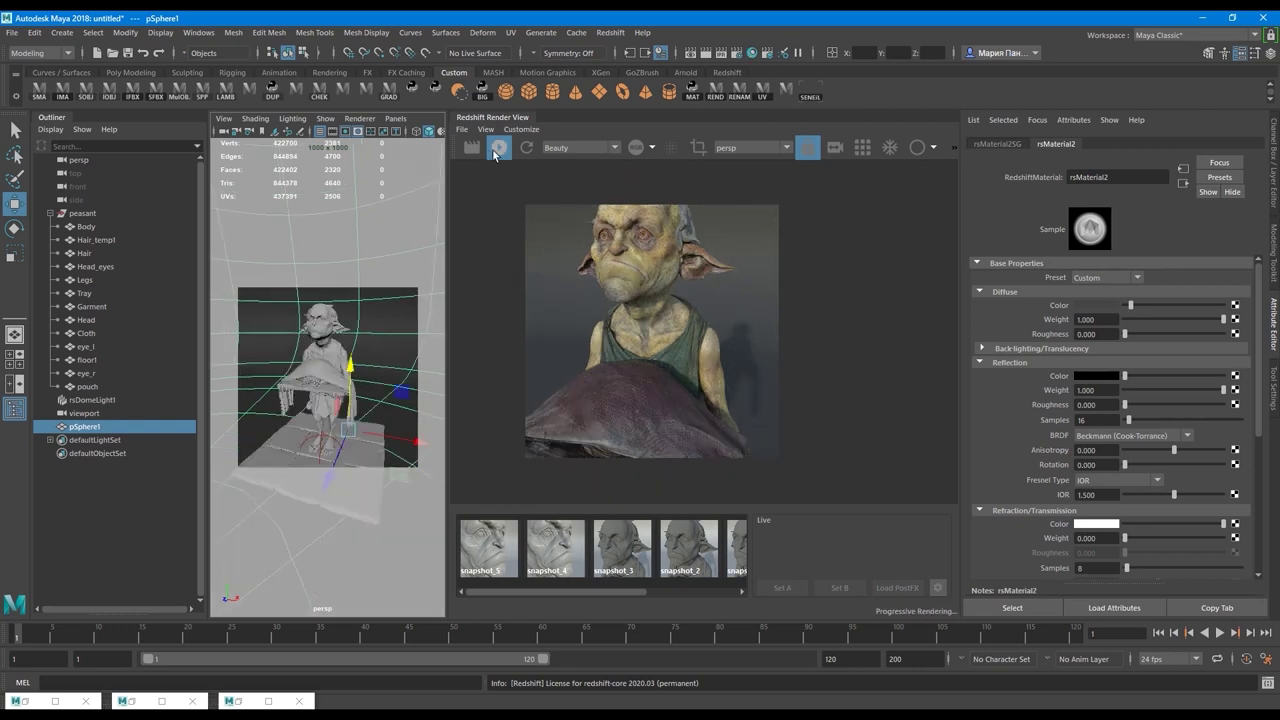
Stop the live render and set the render resolution to 3000 x 3000 with the width/height ratio maintained
click(498, 148)
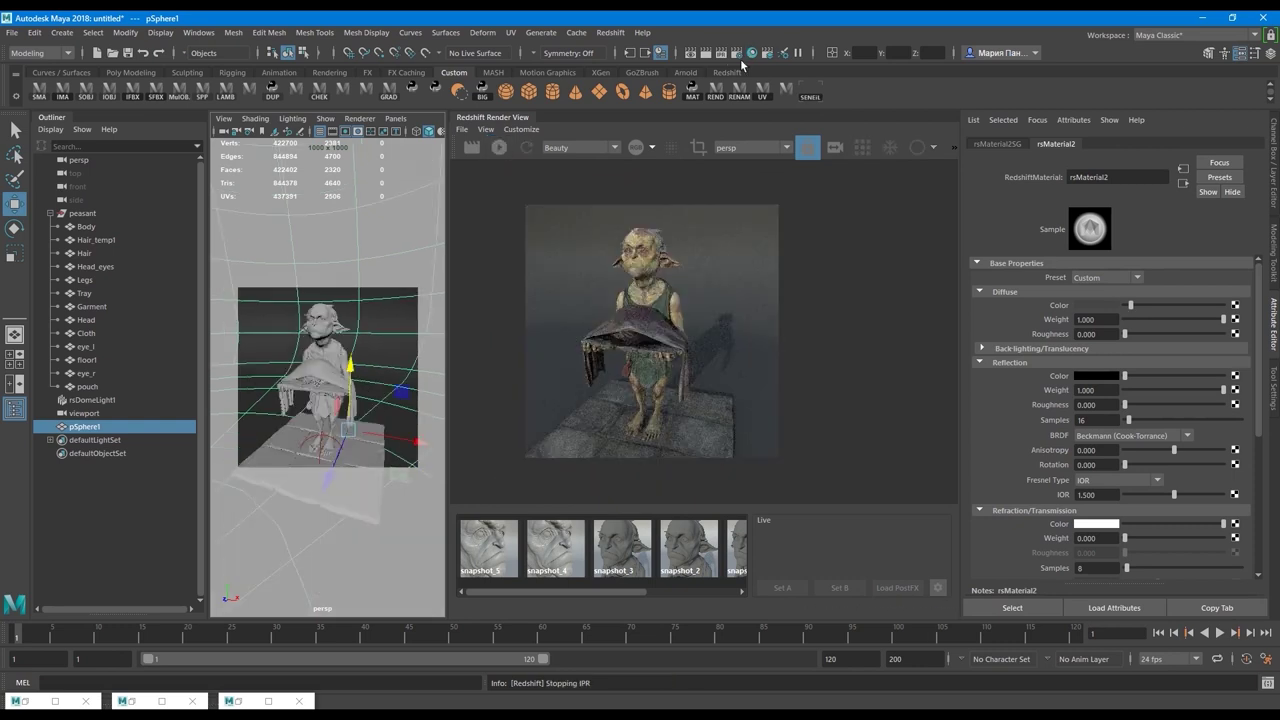
click(737, 52)
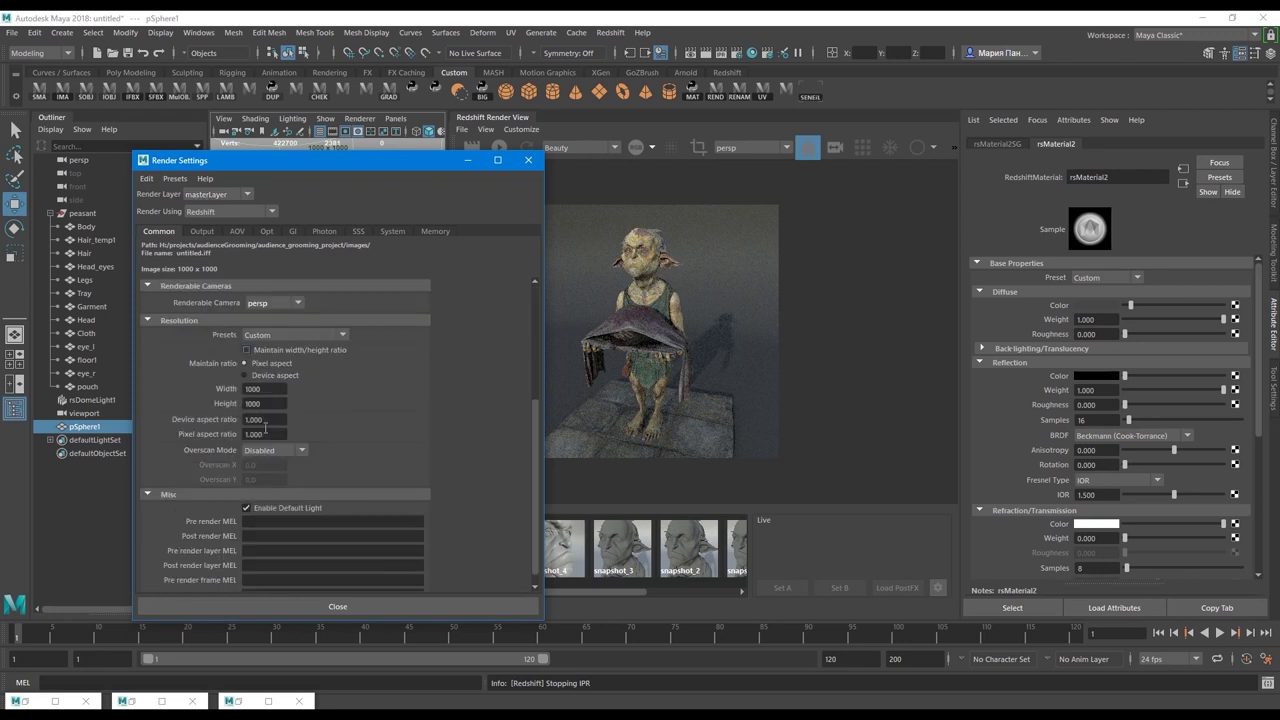
click(246, 349)
click(258, 388)
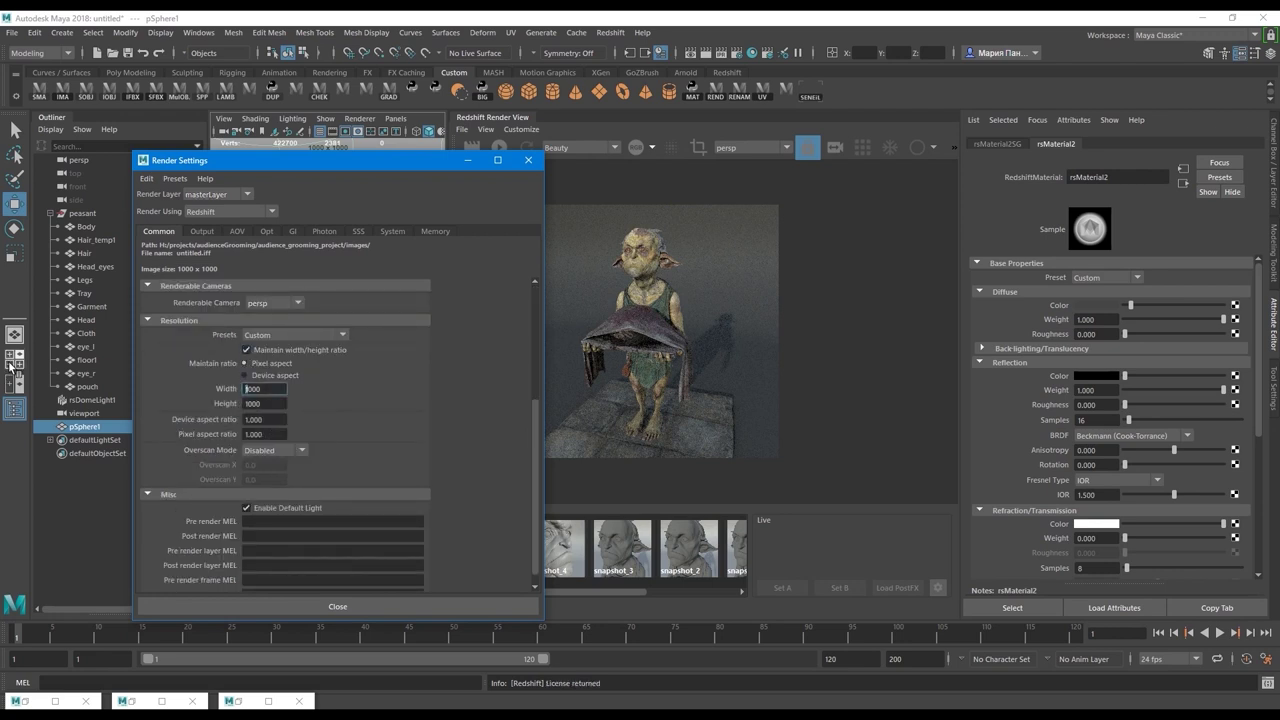
text(3)
key(Return)
Close the render settings and render the full-body view of the goblin from the persp camera
click(540, 159)
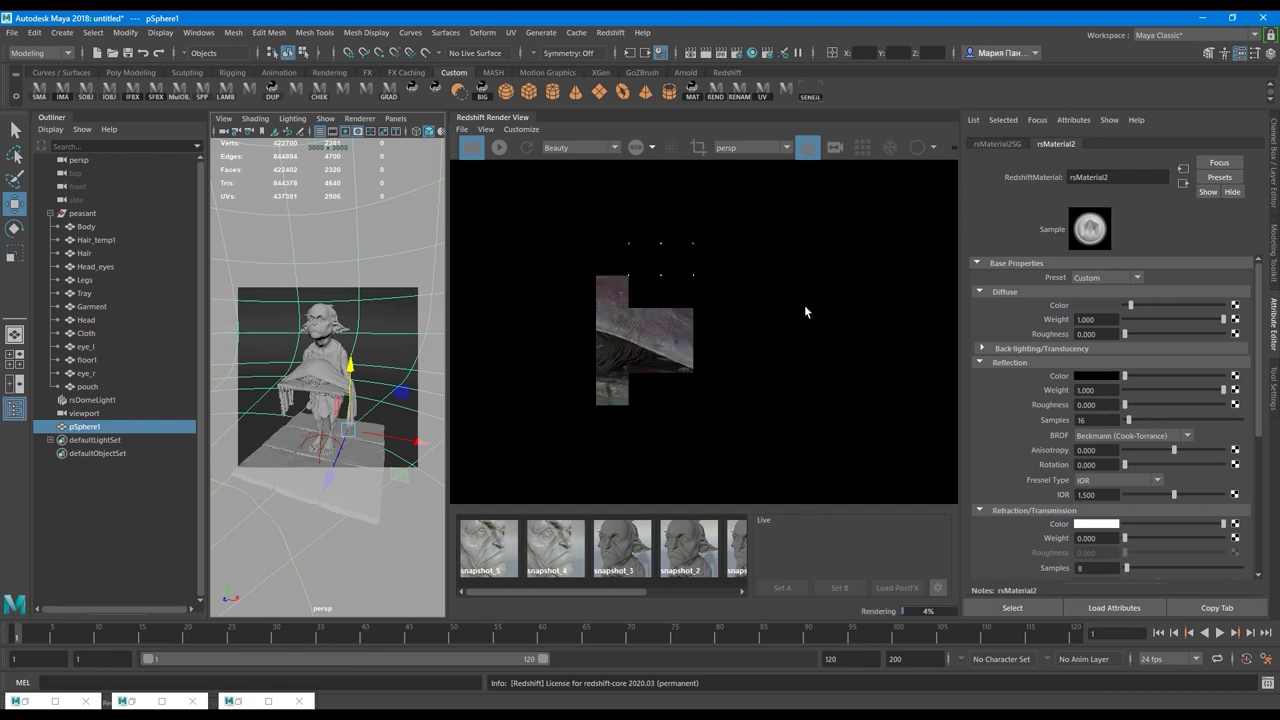
scroll(803, 316, down, 4)
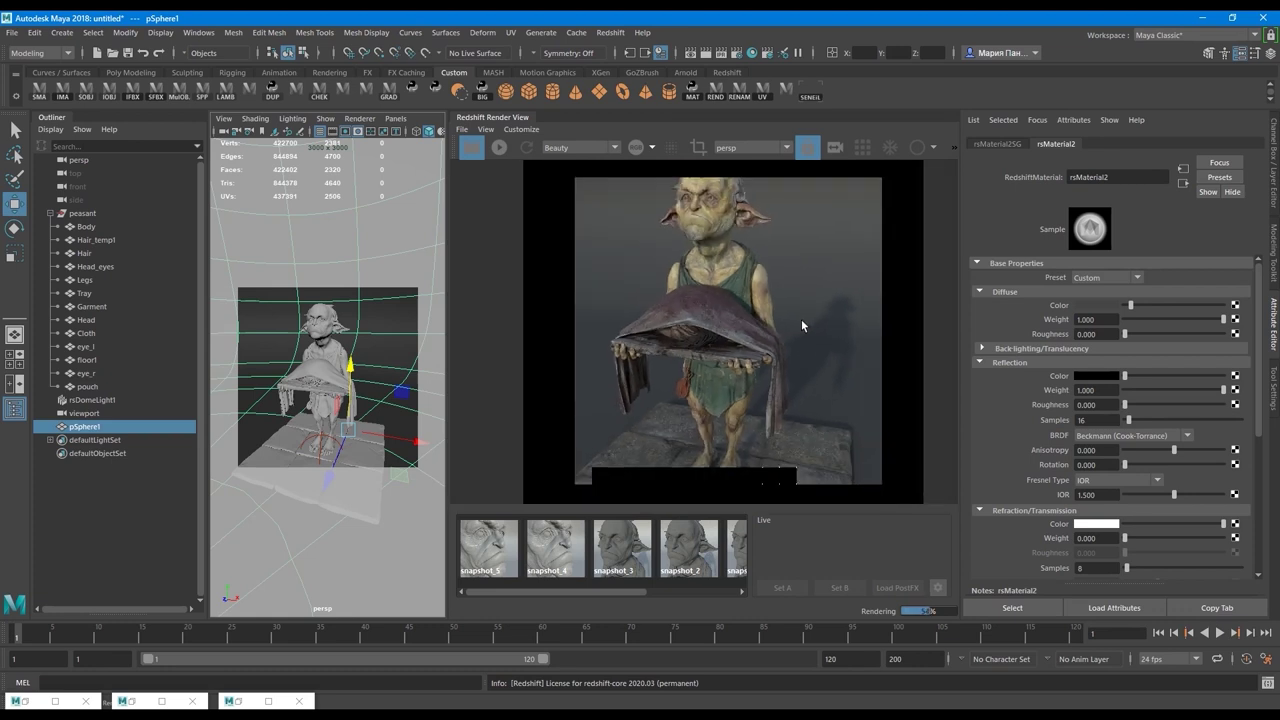
scroll(901, 410, up, 1)
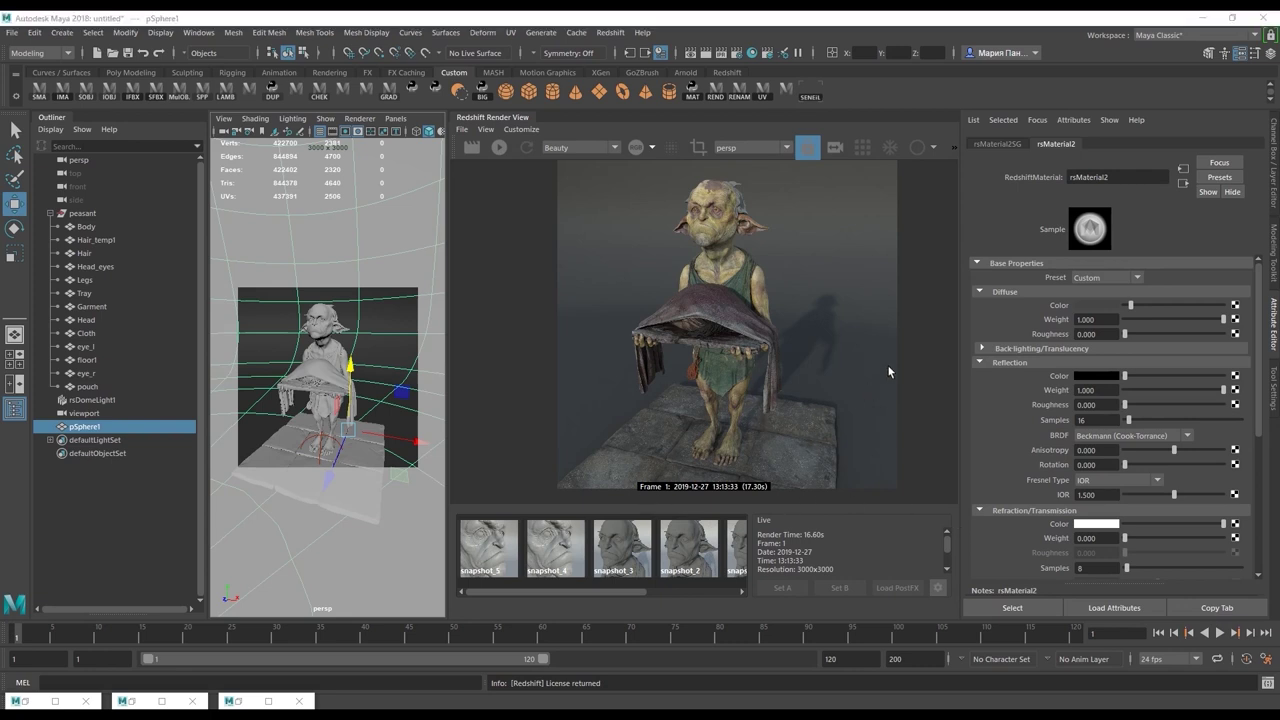
Undock the Redshift Render View, maximize it and hide the snapshot strip to show the goblin render large
drag(517, 123, 345, 15)
drag(730, 14, 615, 93)
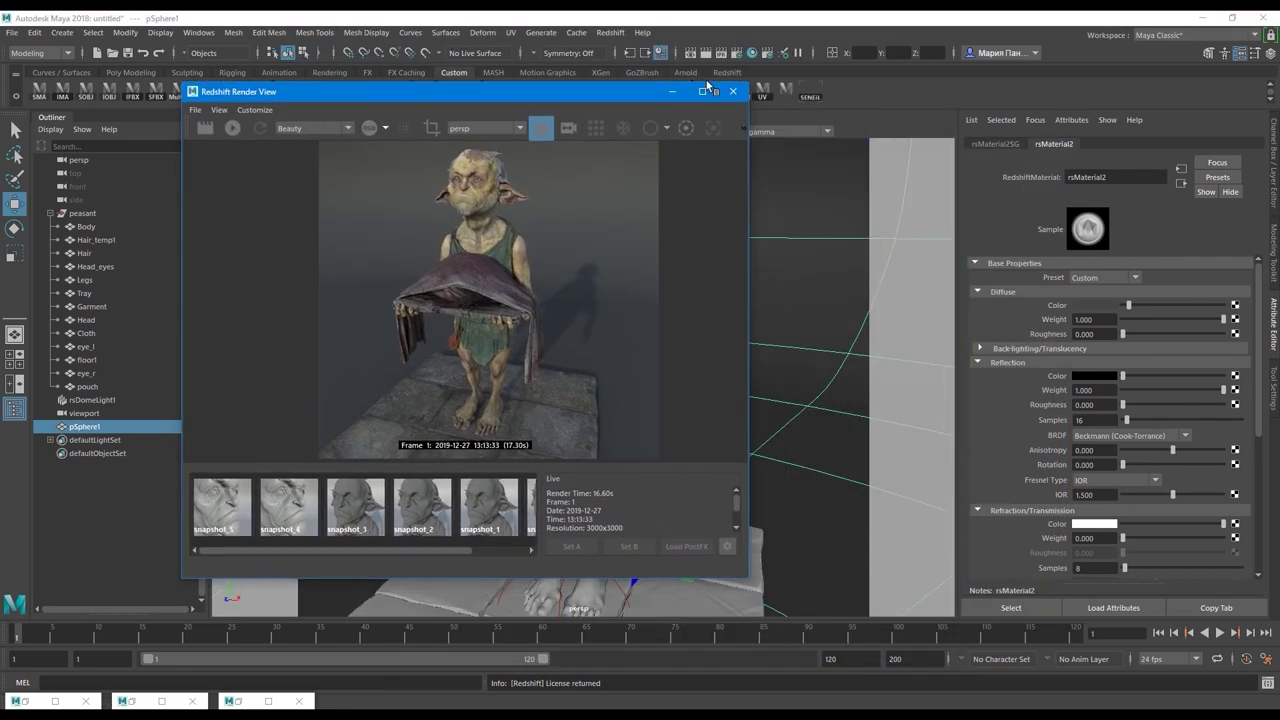
click(702, 90)
click(624, 48)
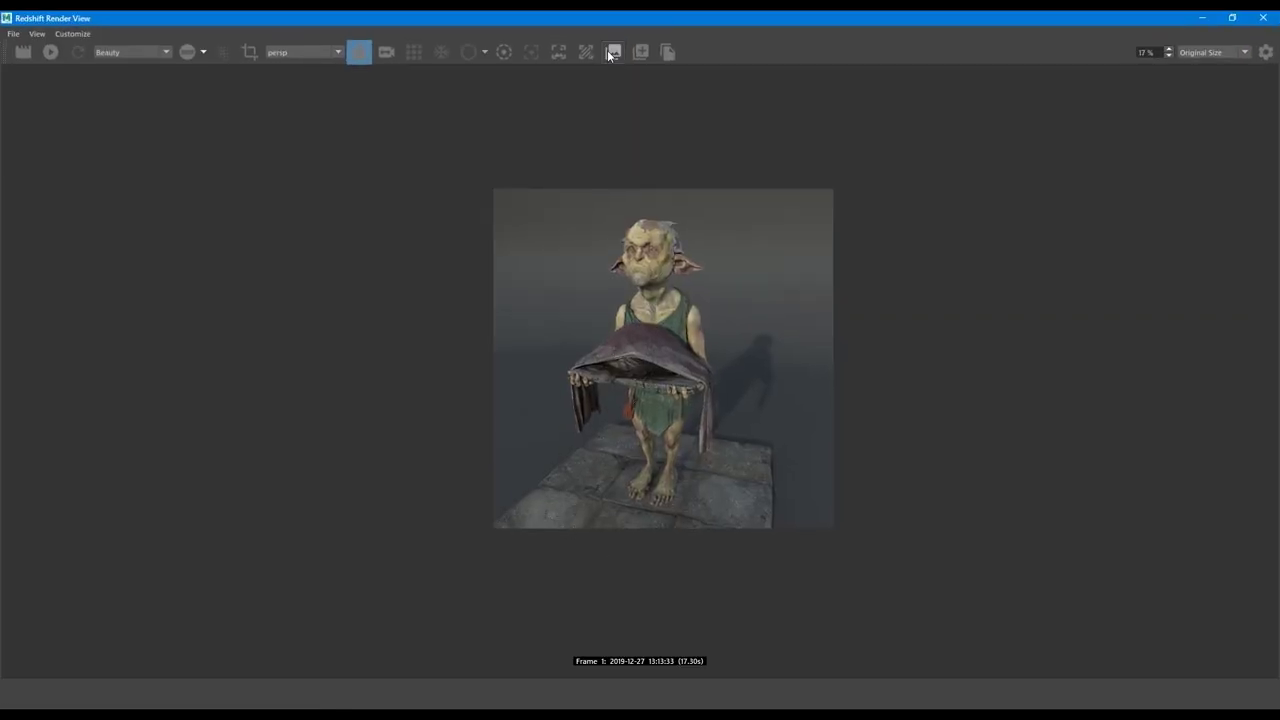
click(613, 52)
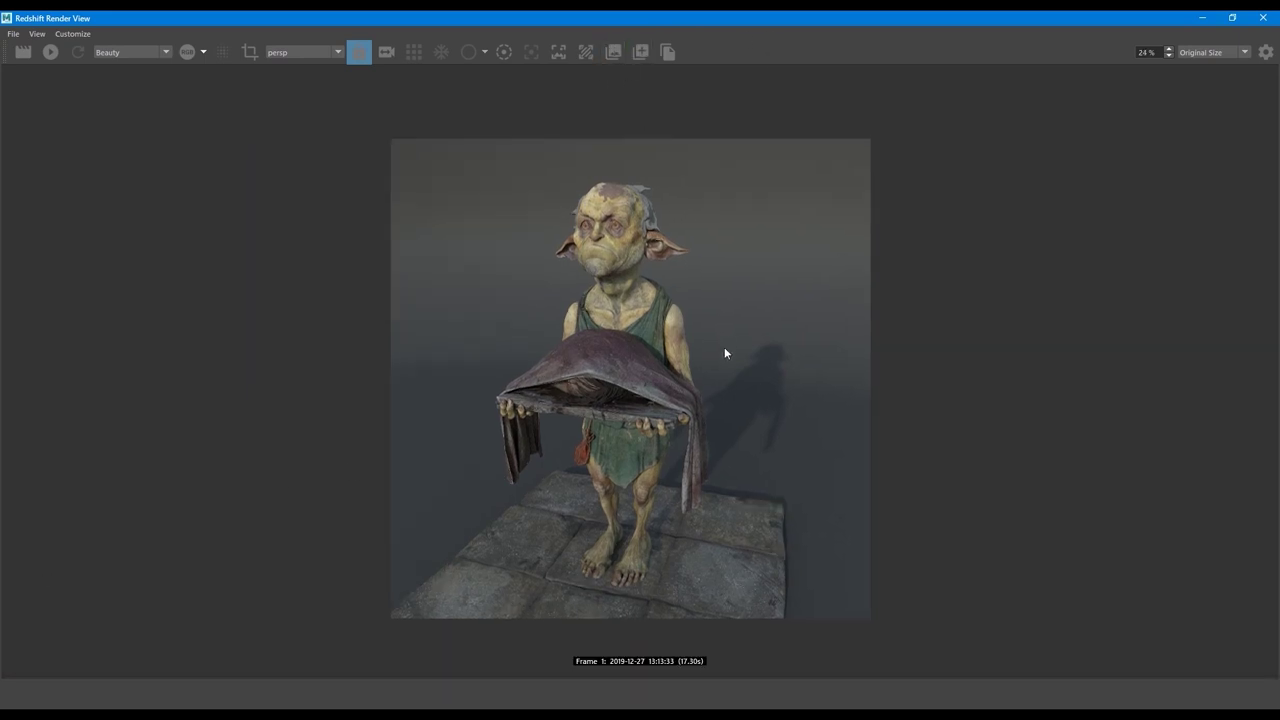
scroll(726, 353, up, 3)
Switch to the PureRef board textures.pur and place it beside the render, framed on the textured goblin
mouse_move(87, 697)
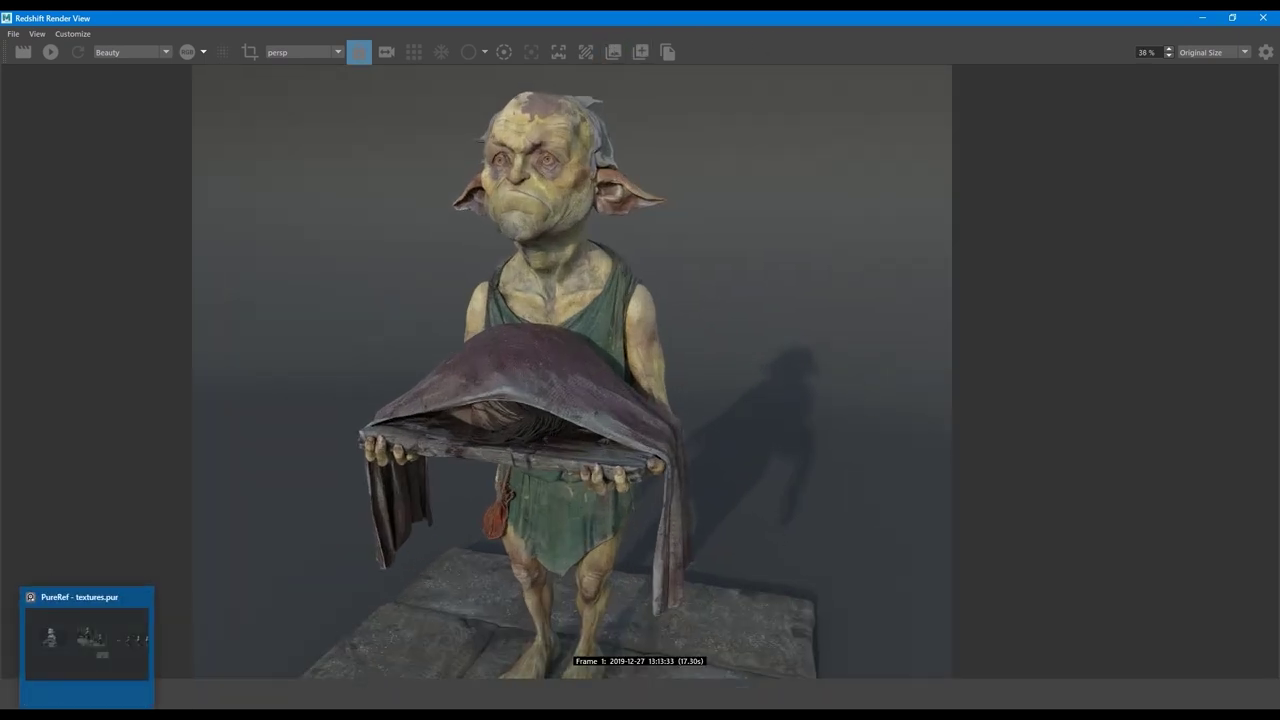
click(87, 643)
right_drag(300, 471, 1092, 505)
scroll(997, 342, up, 7)
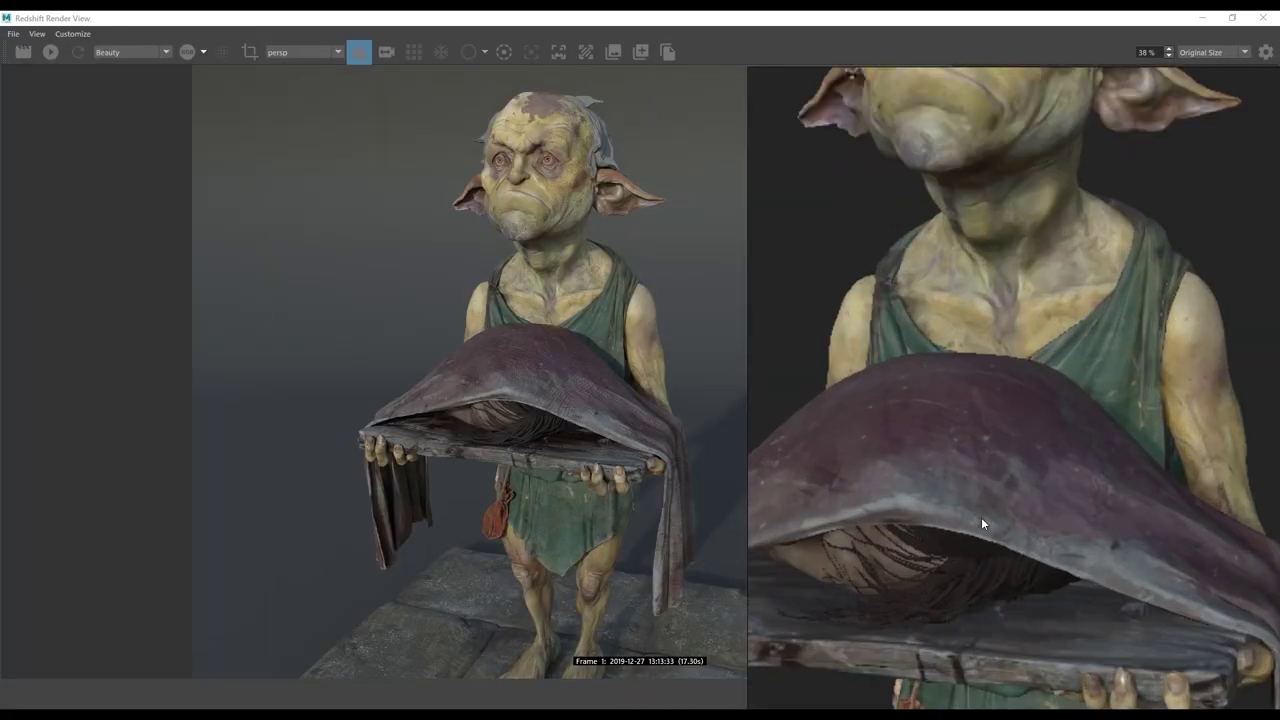
scroll(981, 517, down, 4)
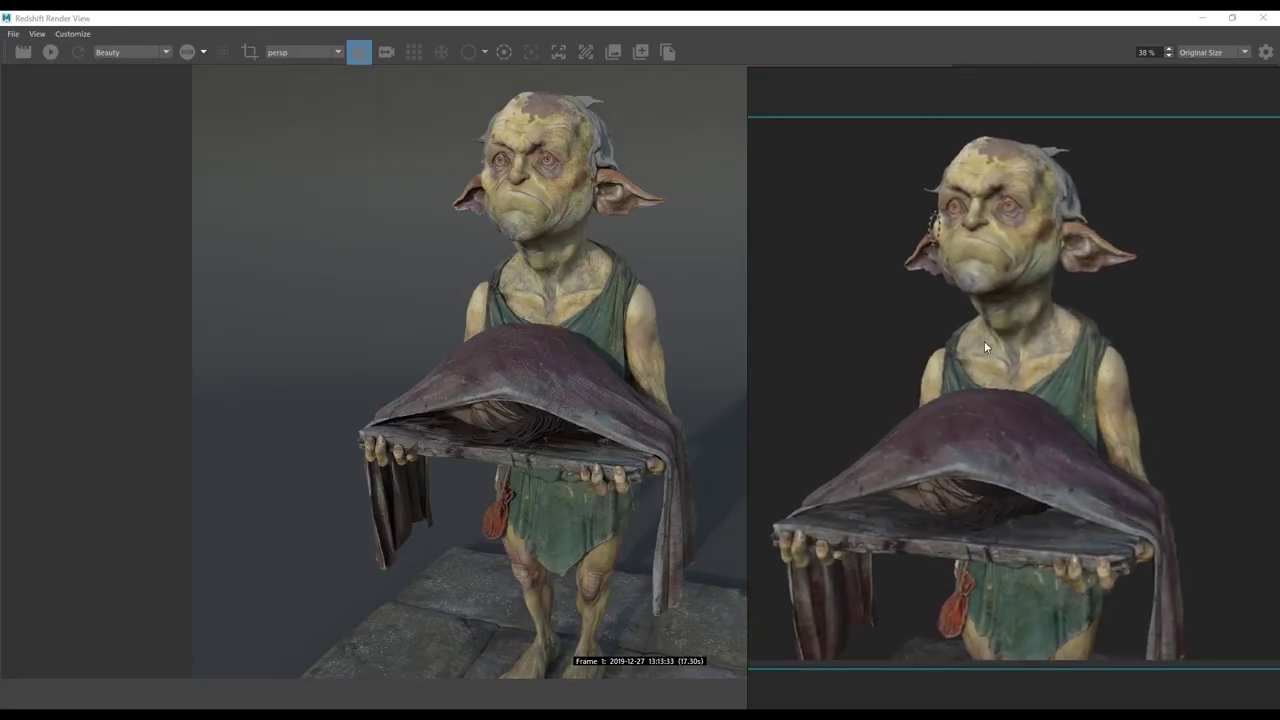
scroll(1000, 452, up, 4)
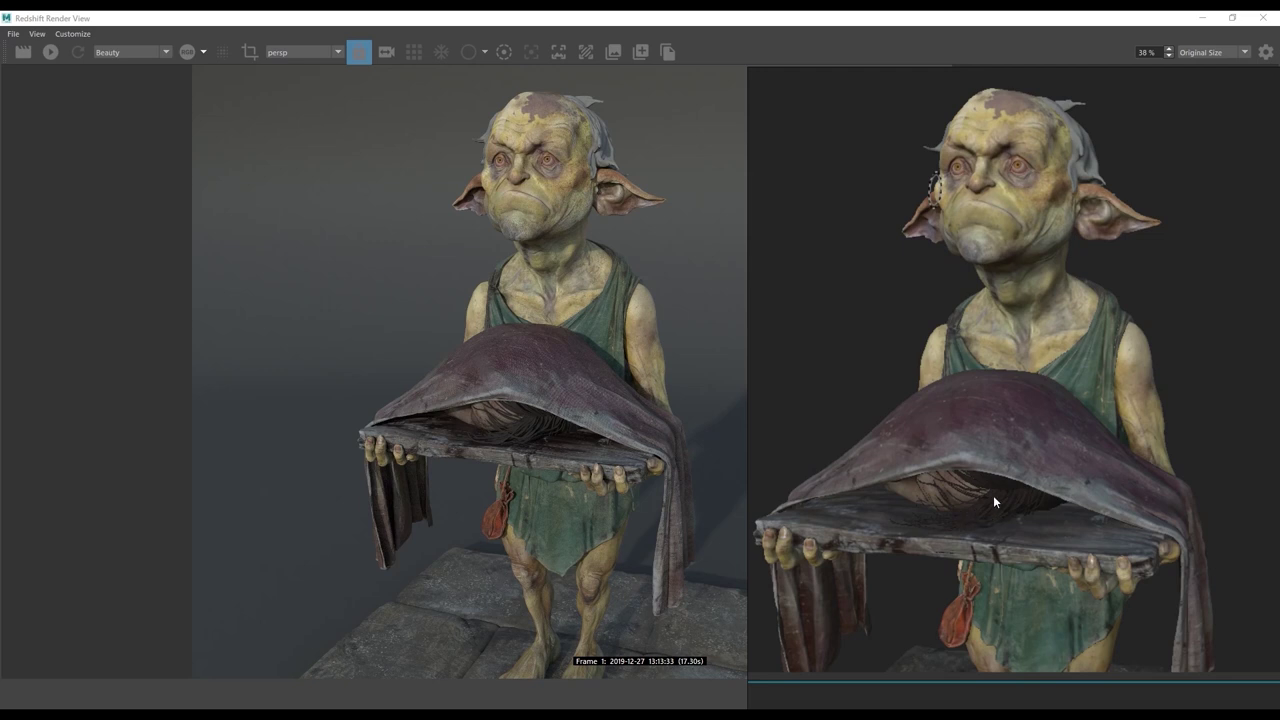
Compare the goblin in the PureRef reference with the Redshift render, matching their framing for colours and textures
middle_drag(993, 495, 963, 524)
scroll(1013, 380, down, 2)
middle_drag(1000, 442, 1032, 417)
scroll(984, 449, up, 2)
drag(1031, 416, 1032, 421)
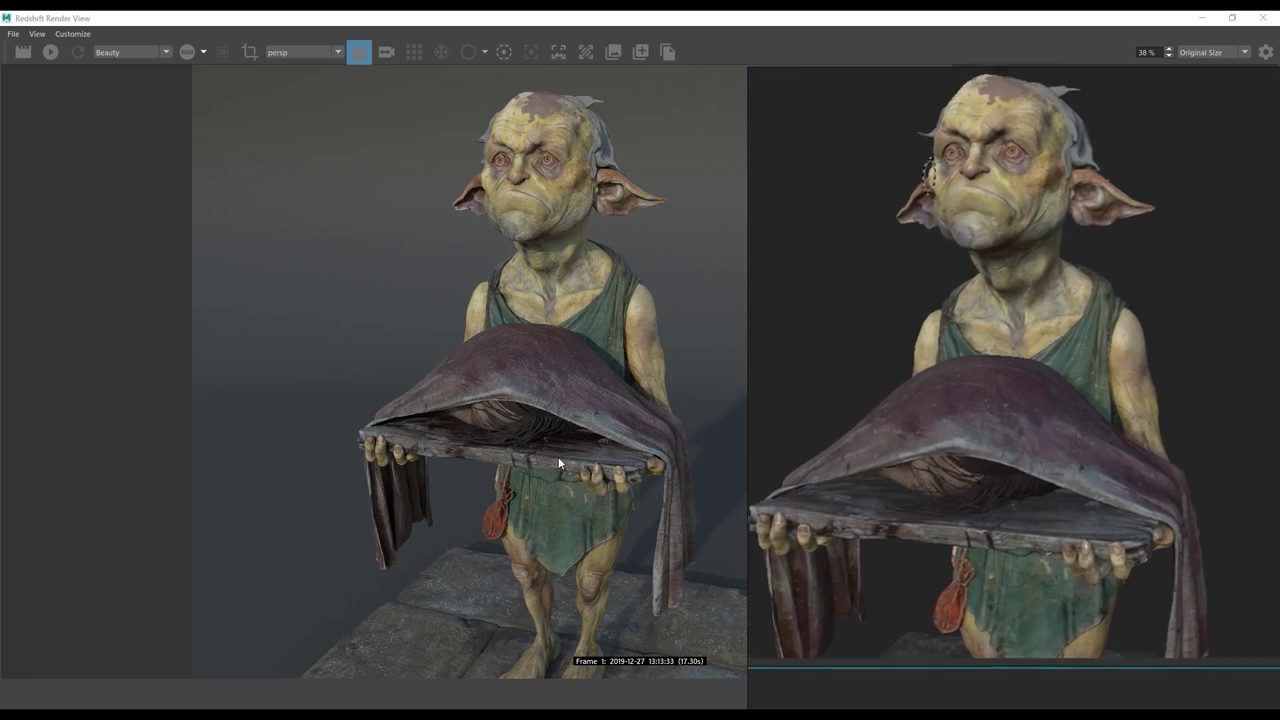
middle_drag(1043, 405, 1037, 370)
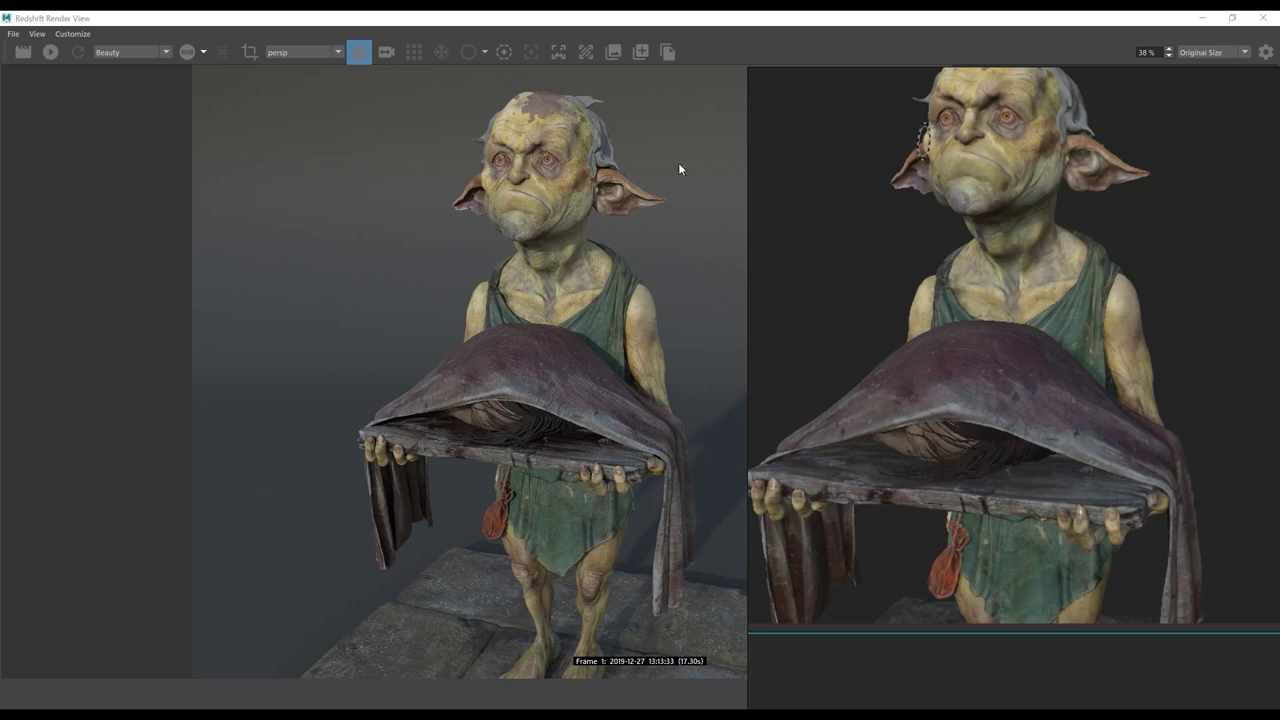
Examine the rendered goblin's face up close and the whole figure, and bring the PureRef reference back beside it
click(496, 247)
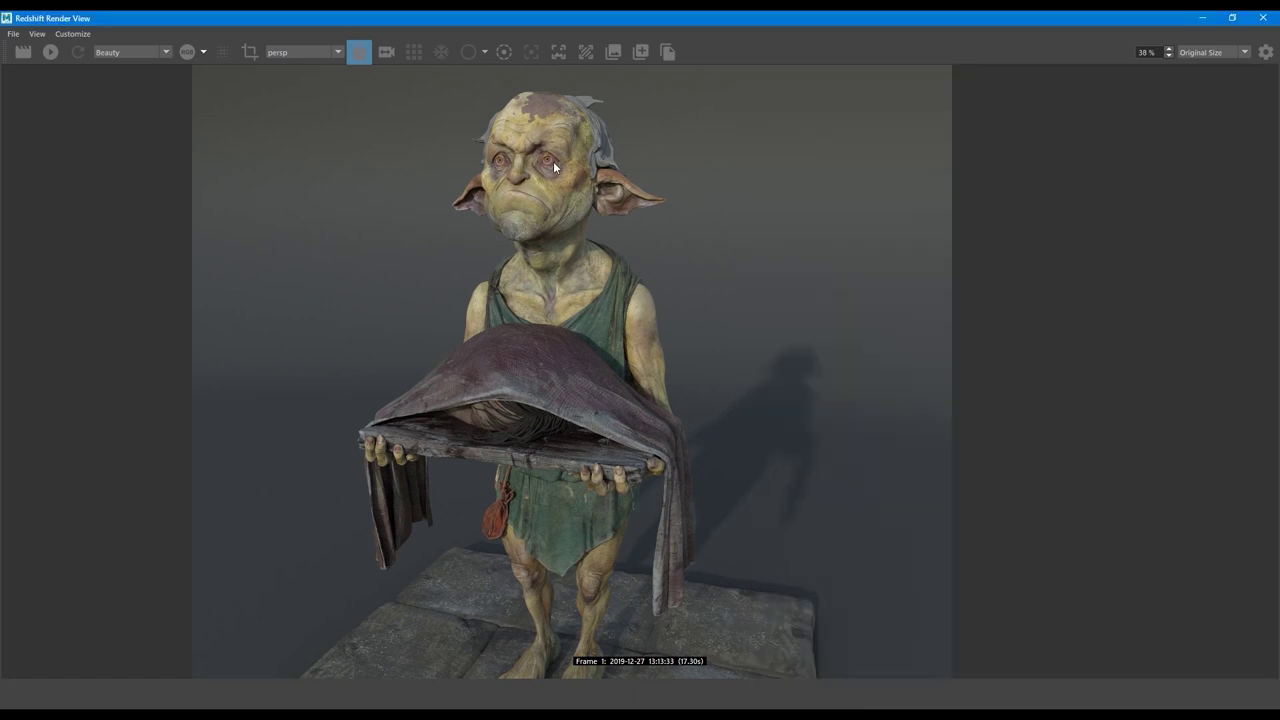
scroll(553, 161, up, 5)
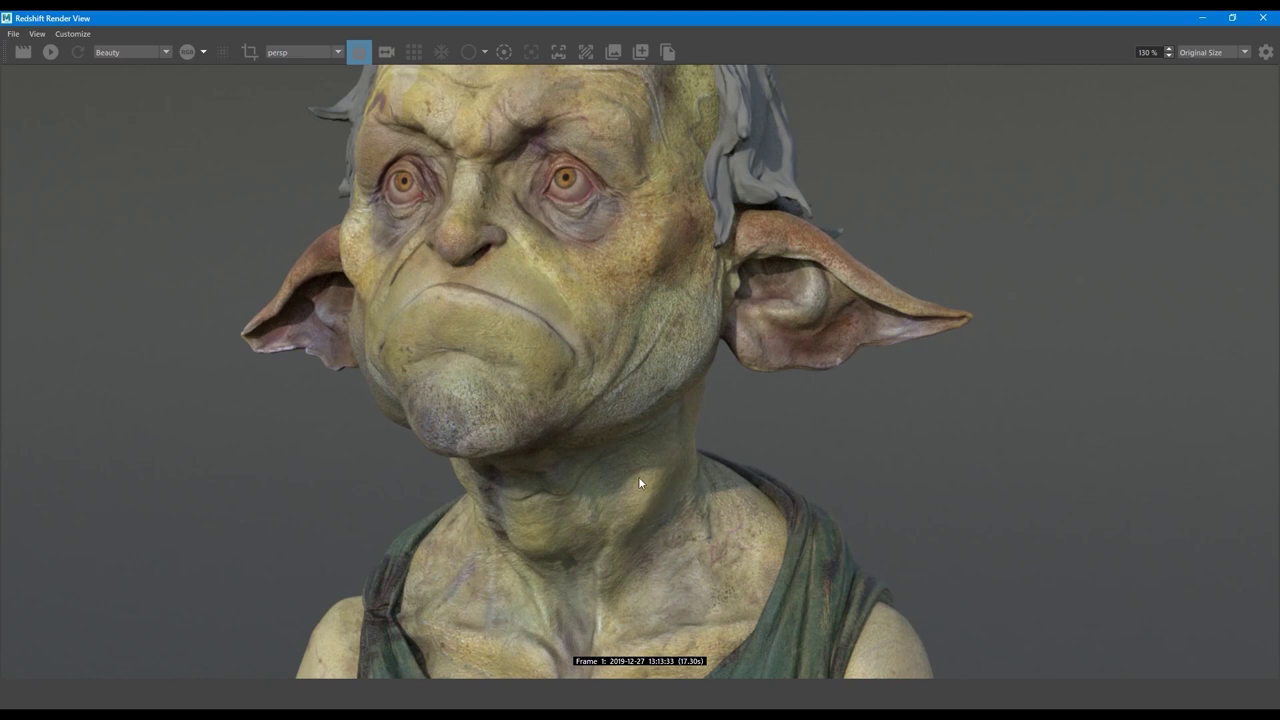
scroll(560, 310, down, 6)
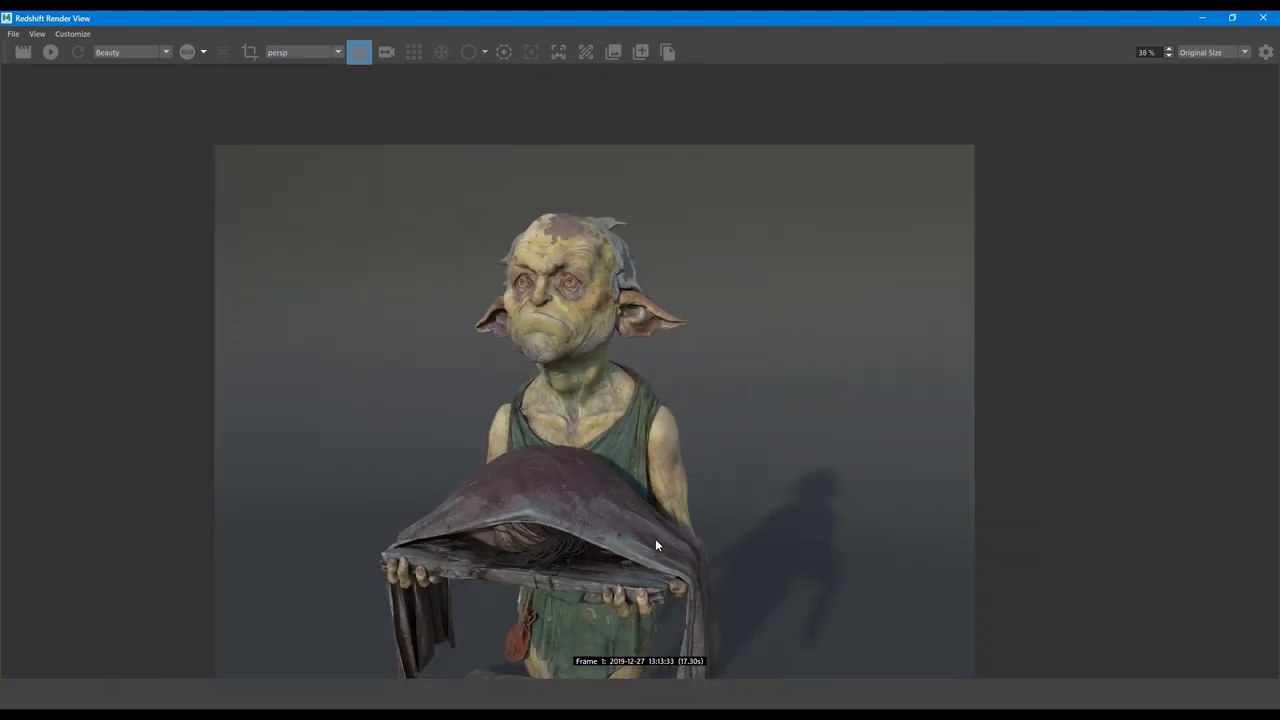
middle_drag(714, 465, 671, 311)
scroll(455, 398, up, 2)
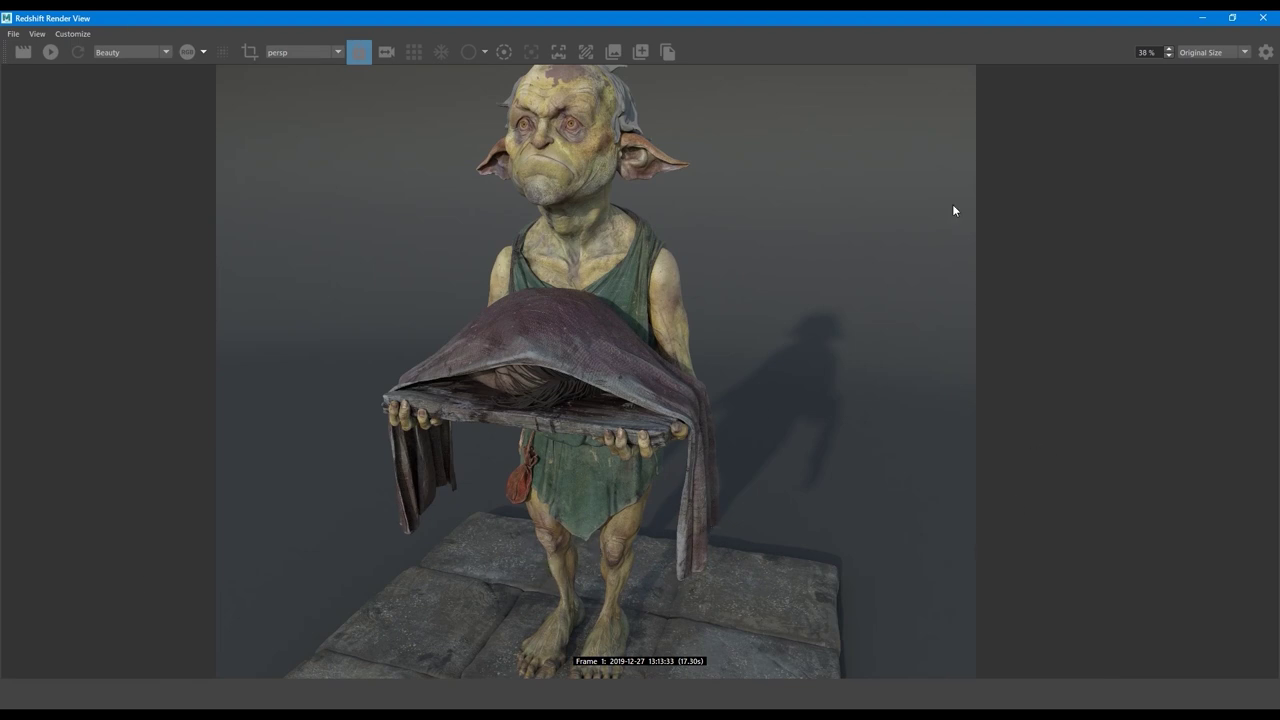
key(alt+Tab)
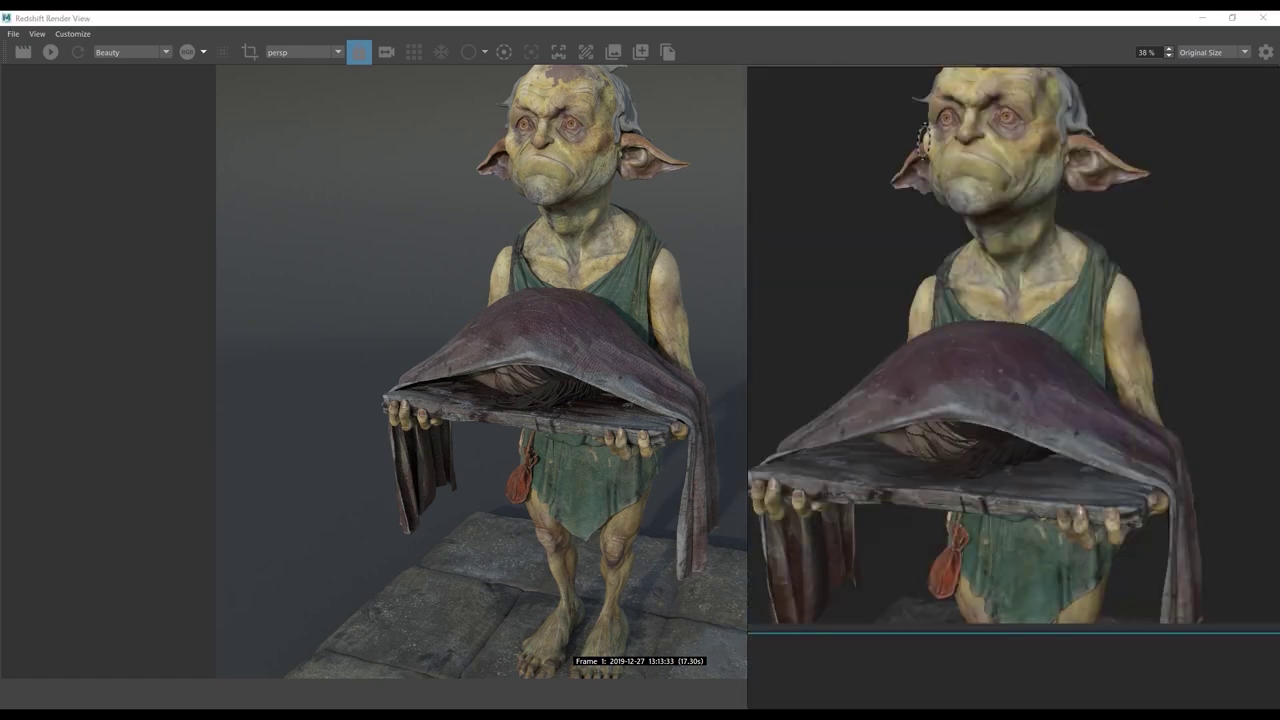